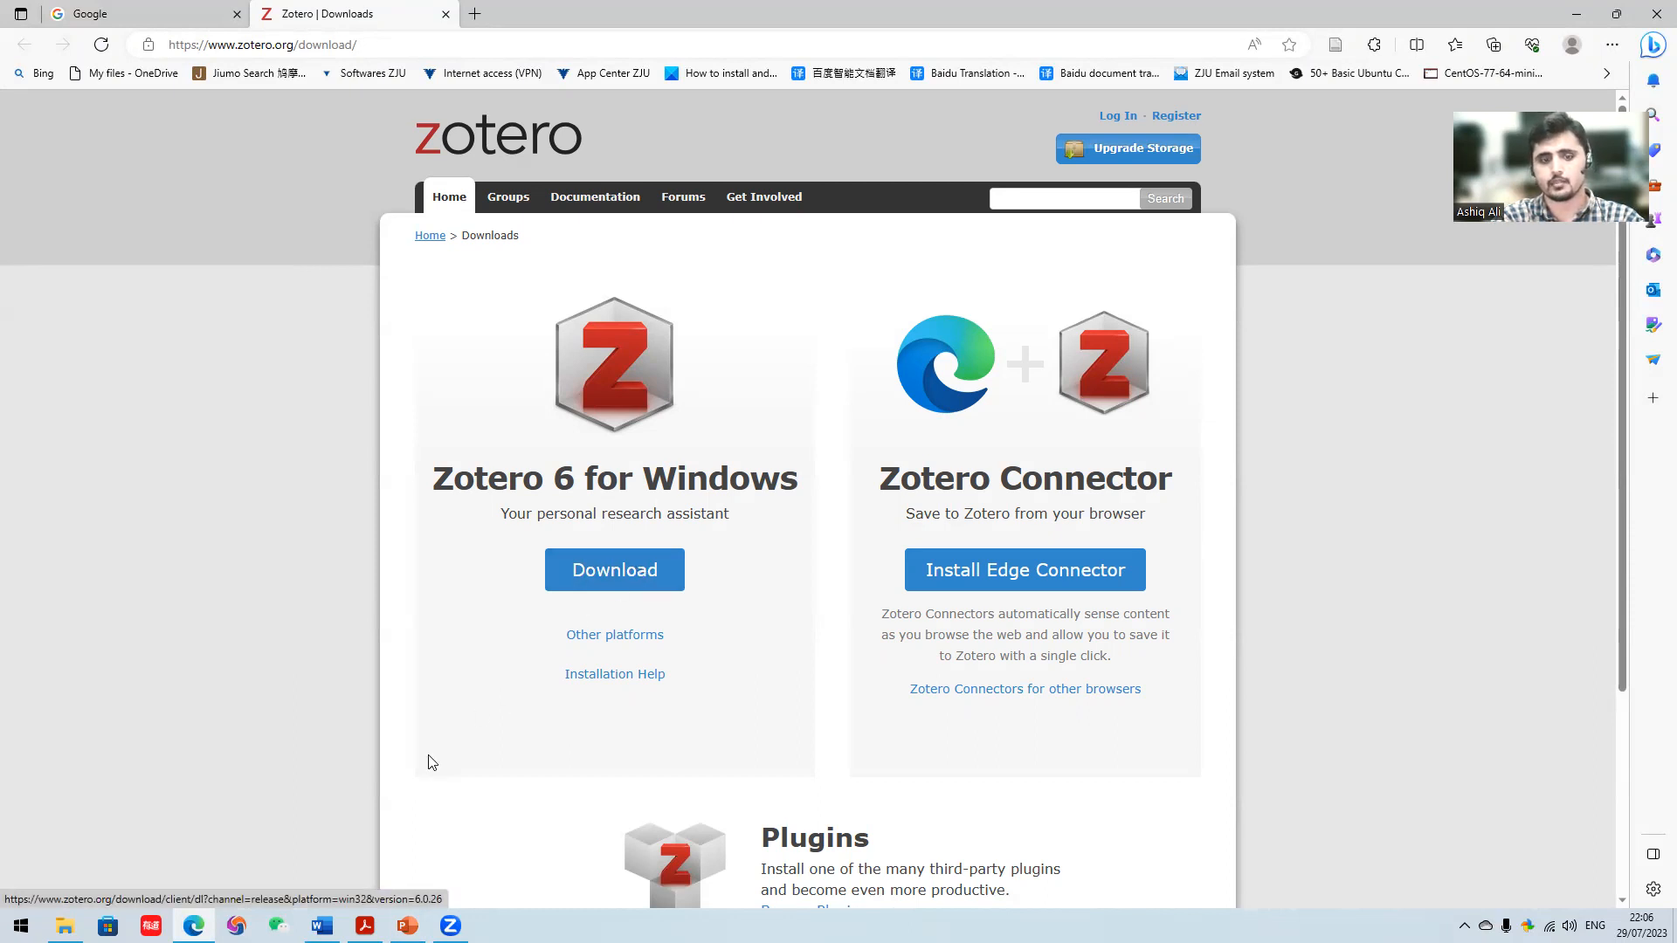
- Minimize the browser and presentation windows and select the Zotero shortcut on the desktop
left_click(1577, 13)
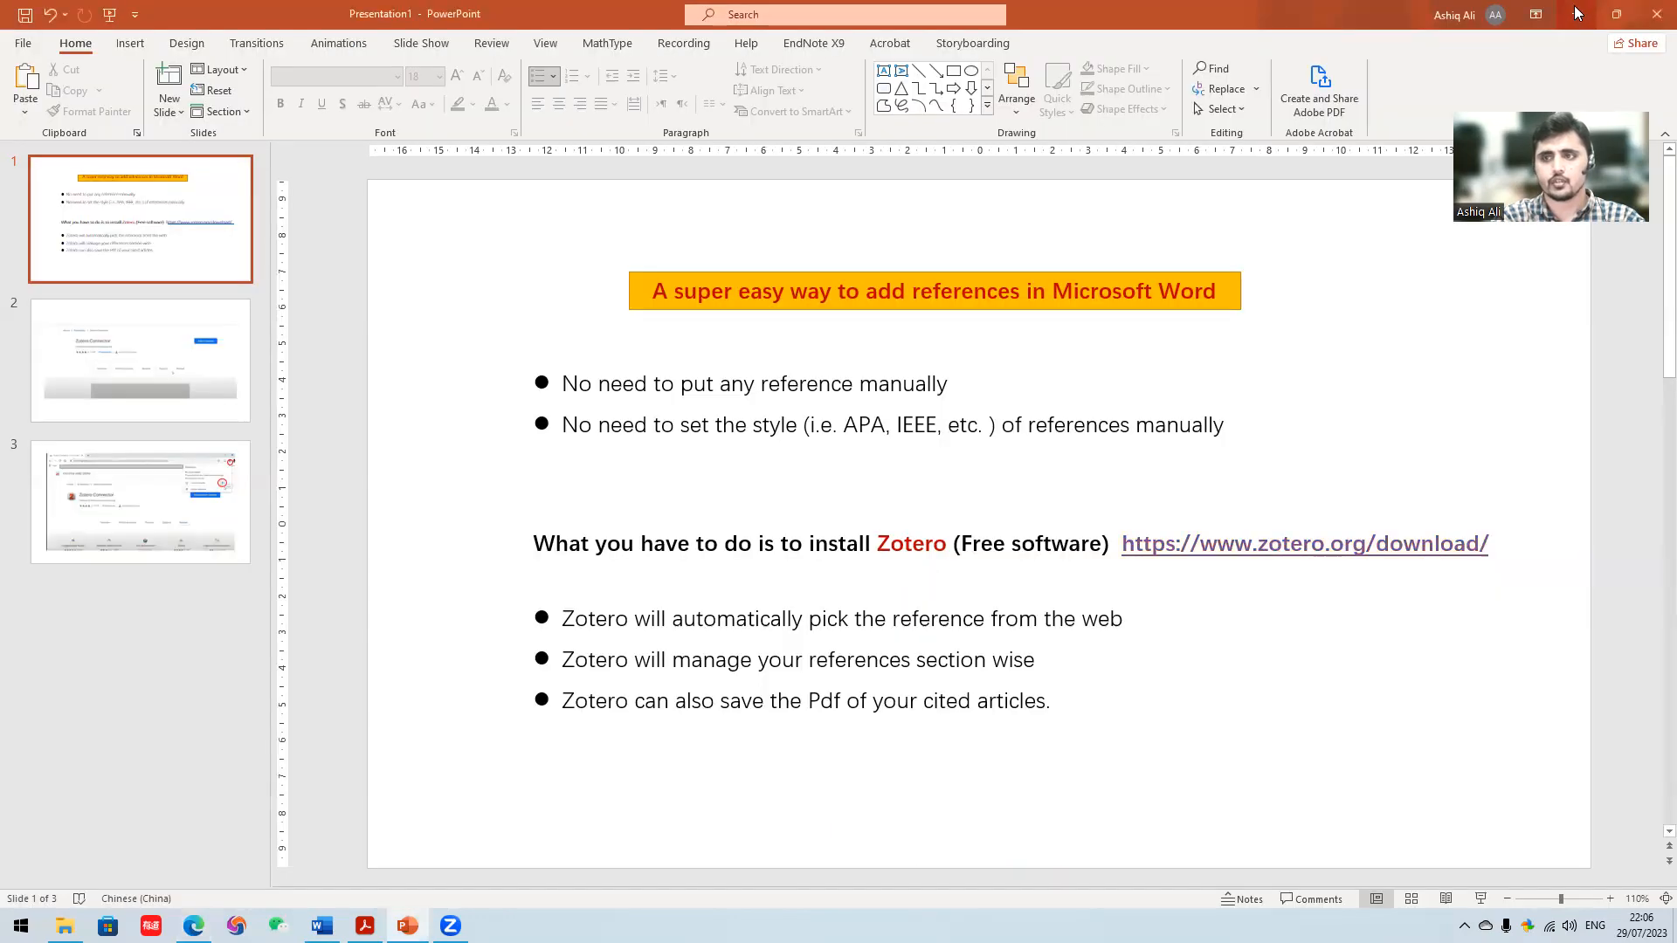
left_click(1577, 14)
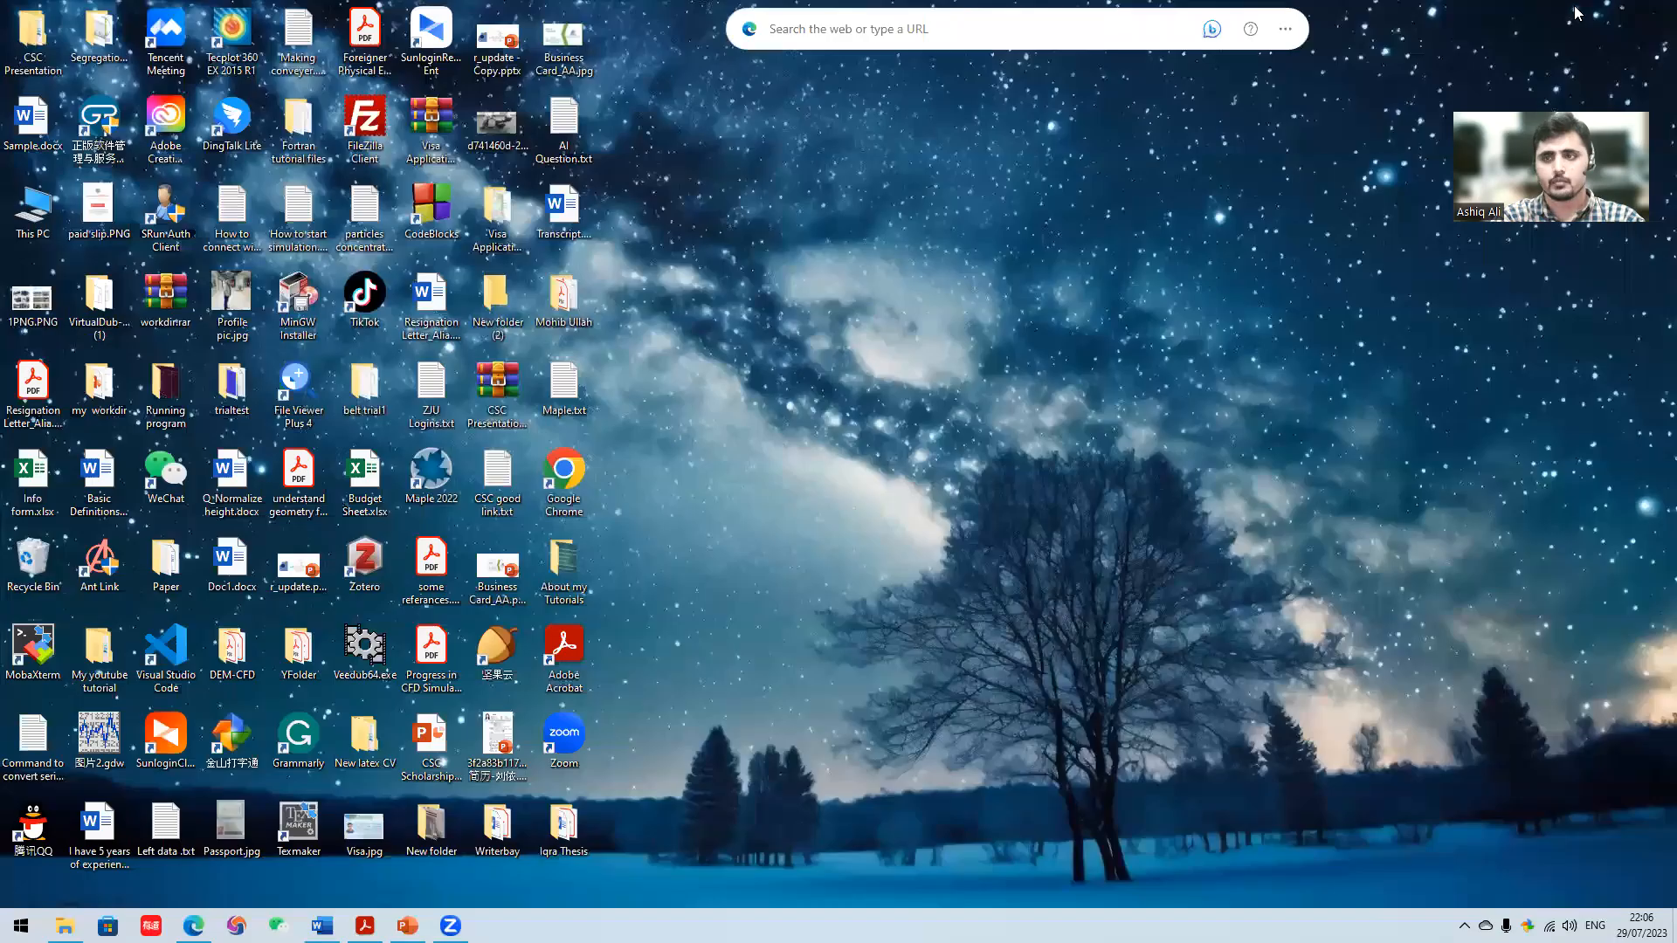
left_click(375, 572)
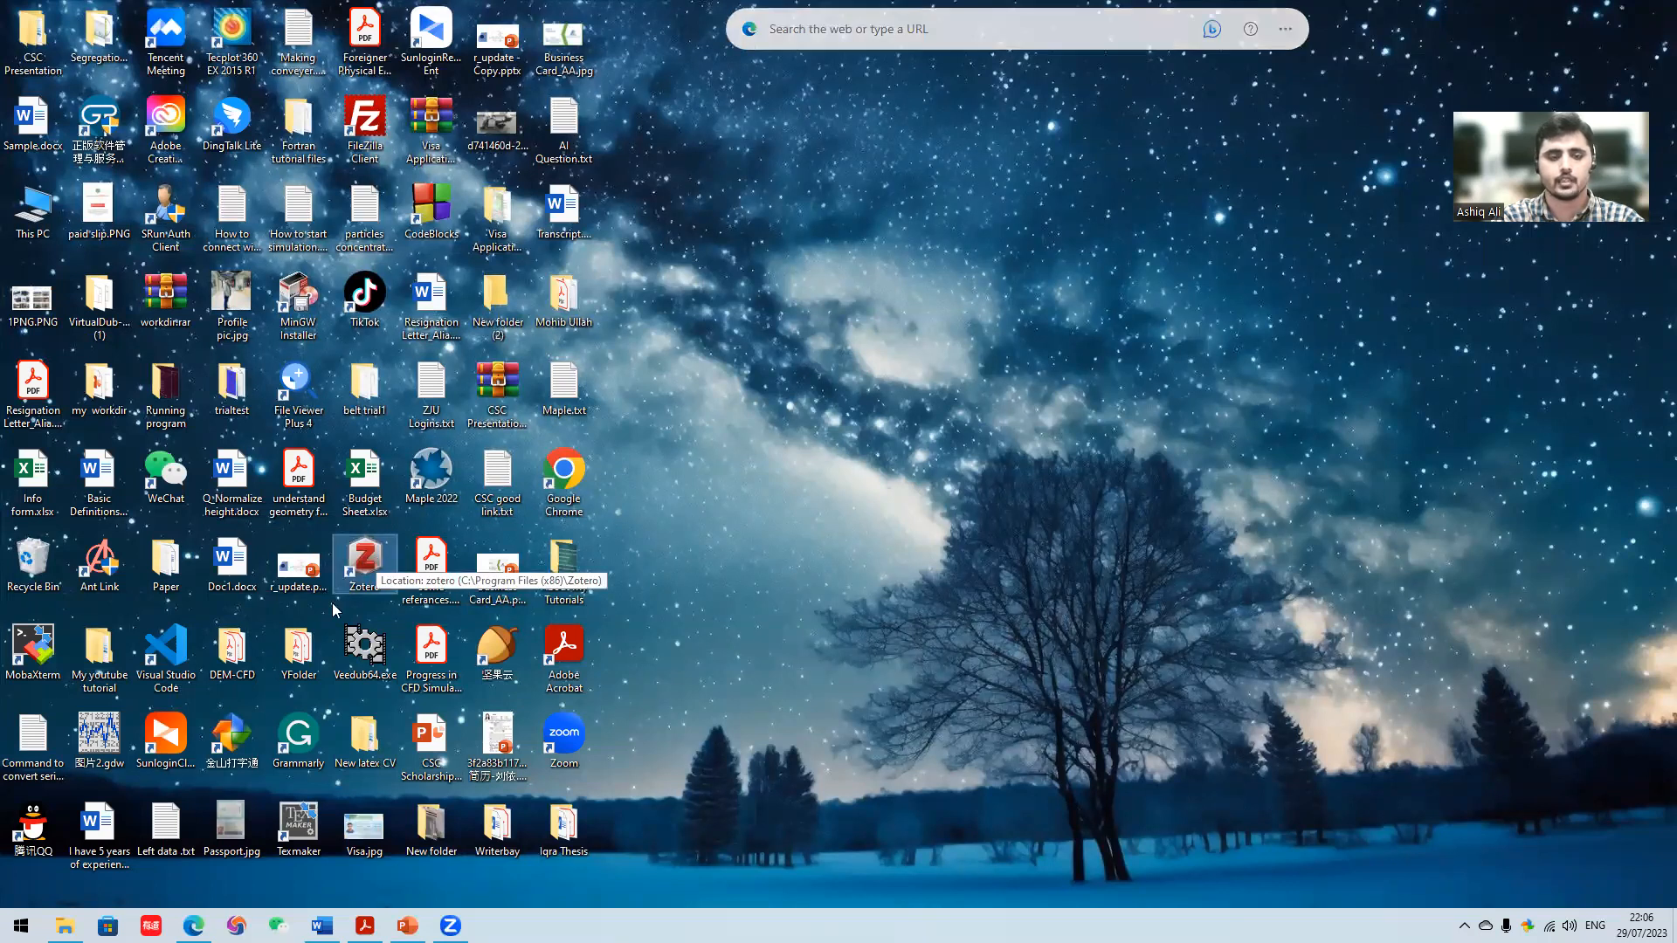
- Return to the Zotero download page in the browser and expand the Zotero Connector options for other browsers
left_click(193, 925)
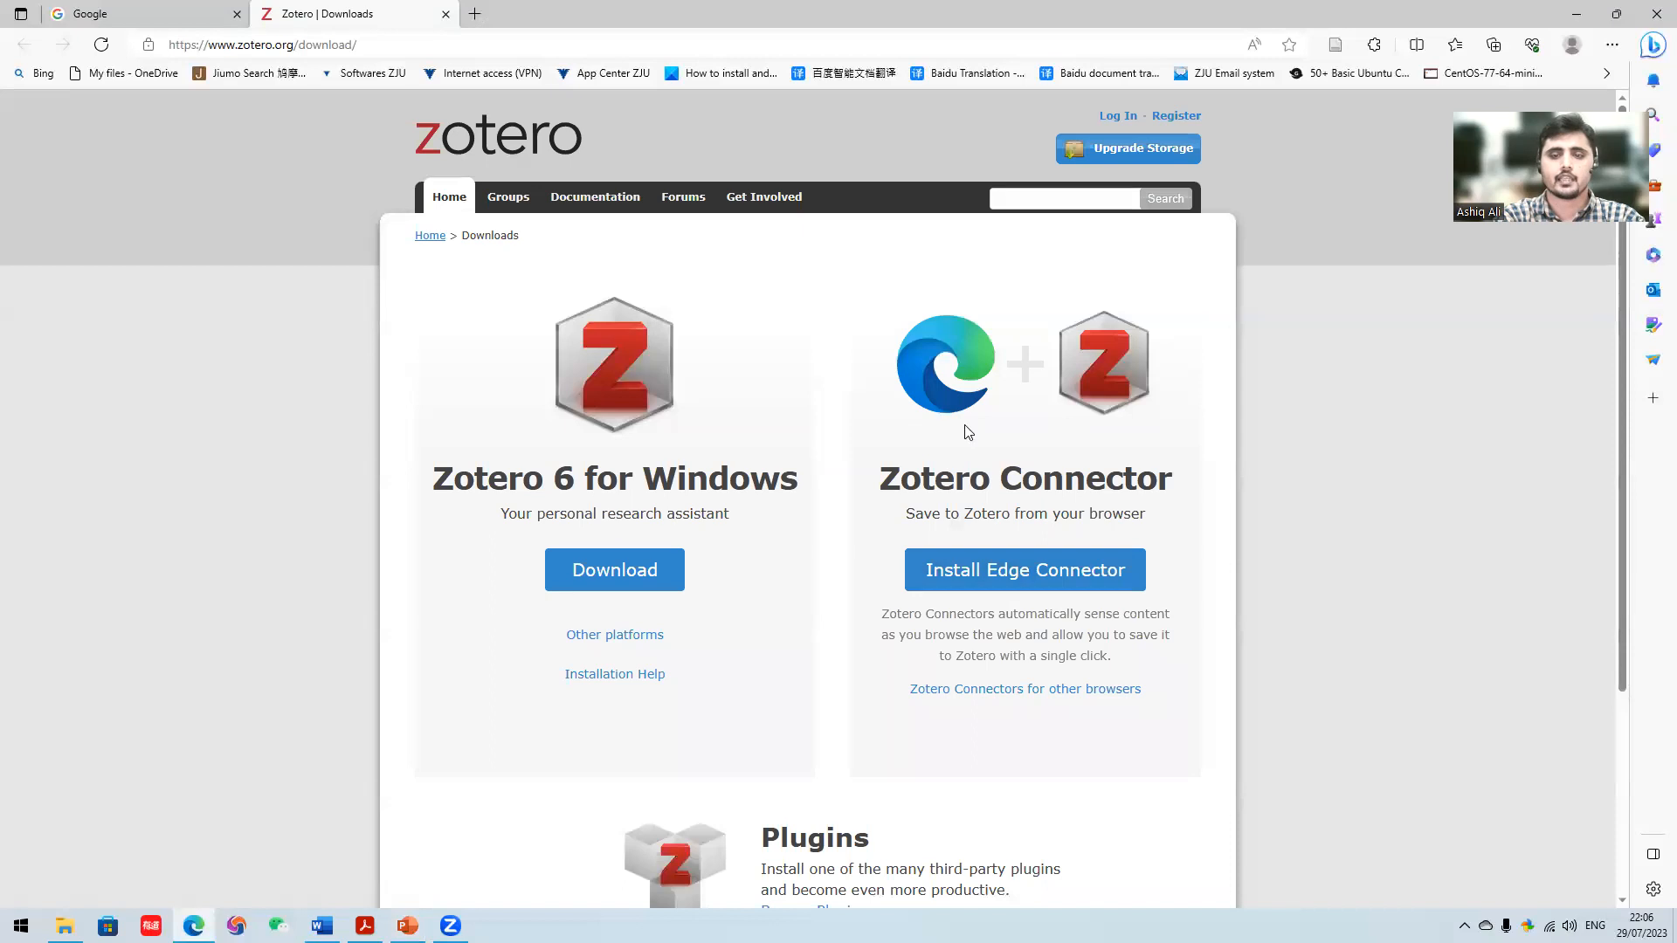
scroll(978, 393, "down", 1)
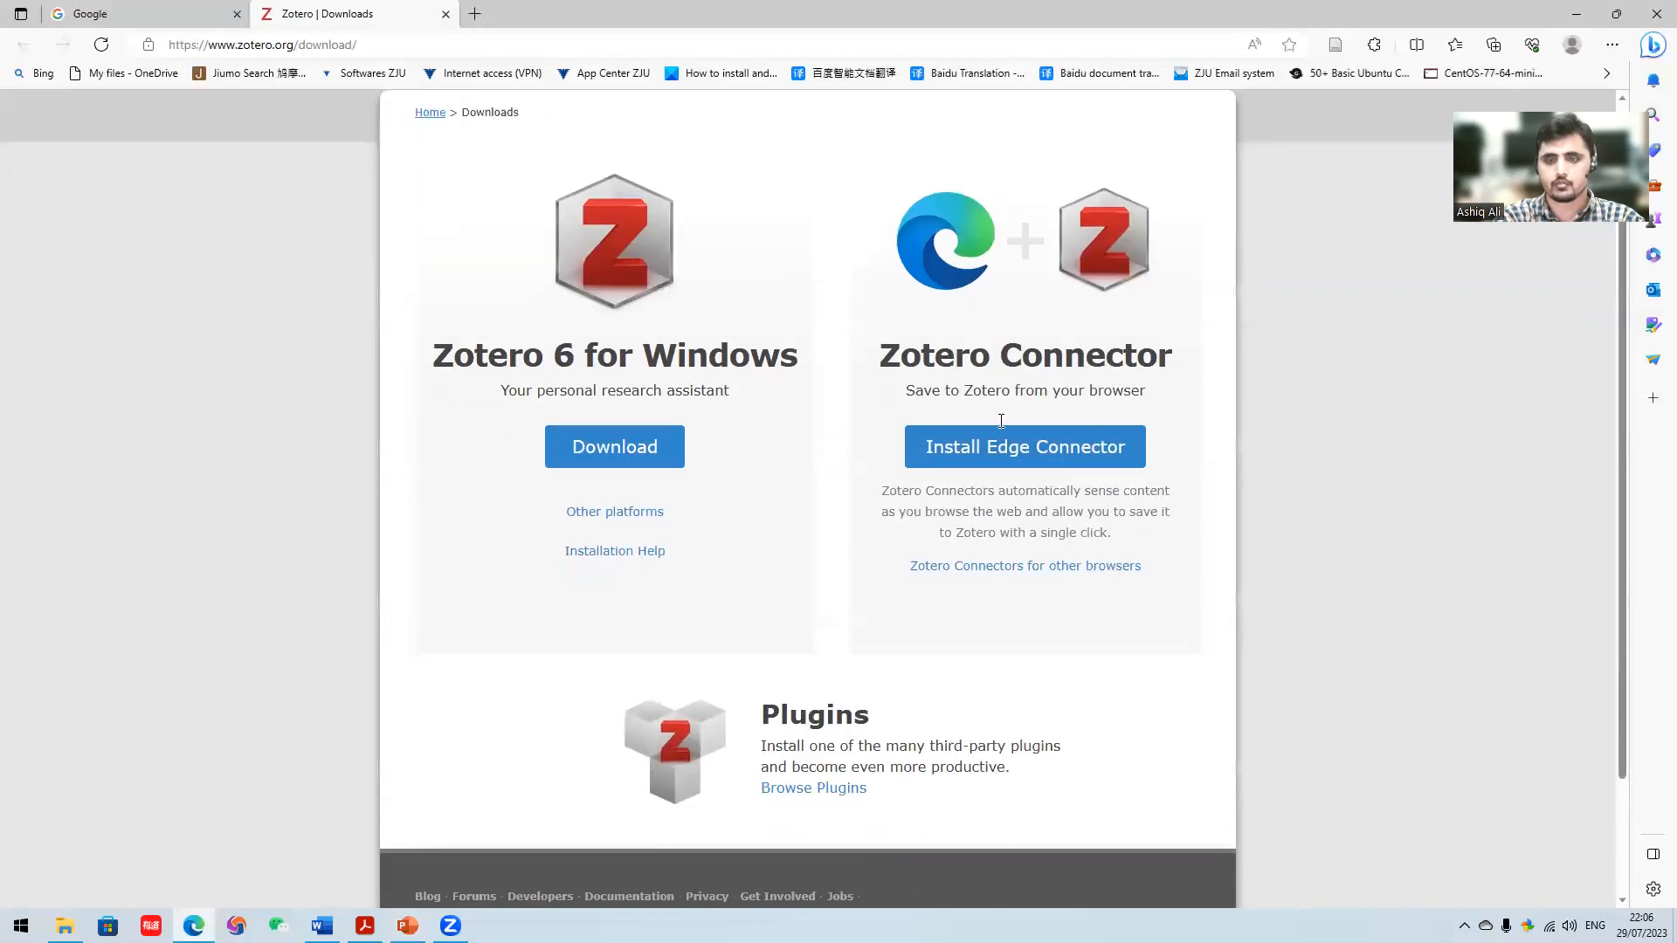
left_click(1066, 566)
scroll(1067, 550, "down", 1)
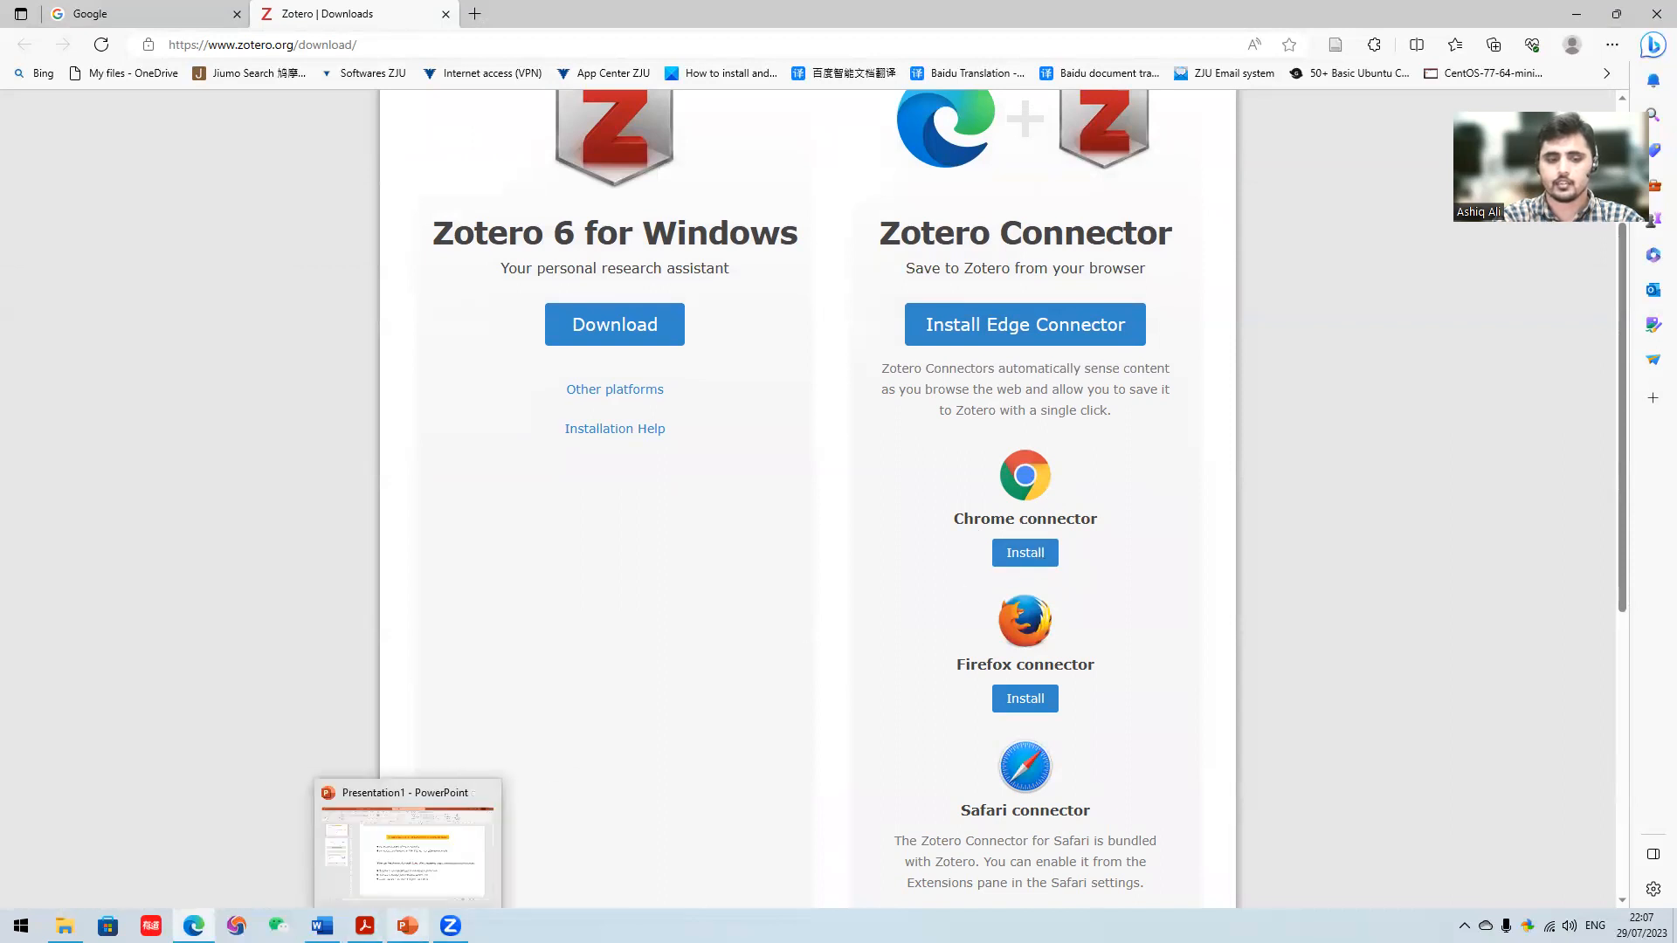
- Switch to the PowerPoint presentation and review the slides on adding and pinning the Zotero Connector in Chrome
left_click(407, 925)
scroll(742, 629, "down", 1)
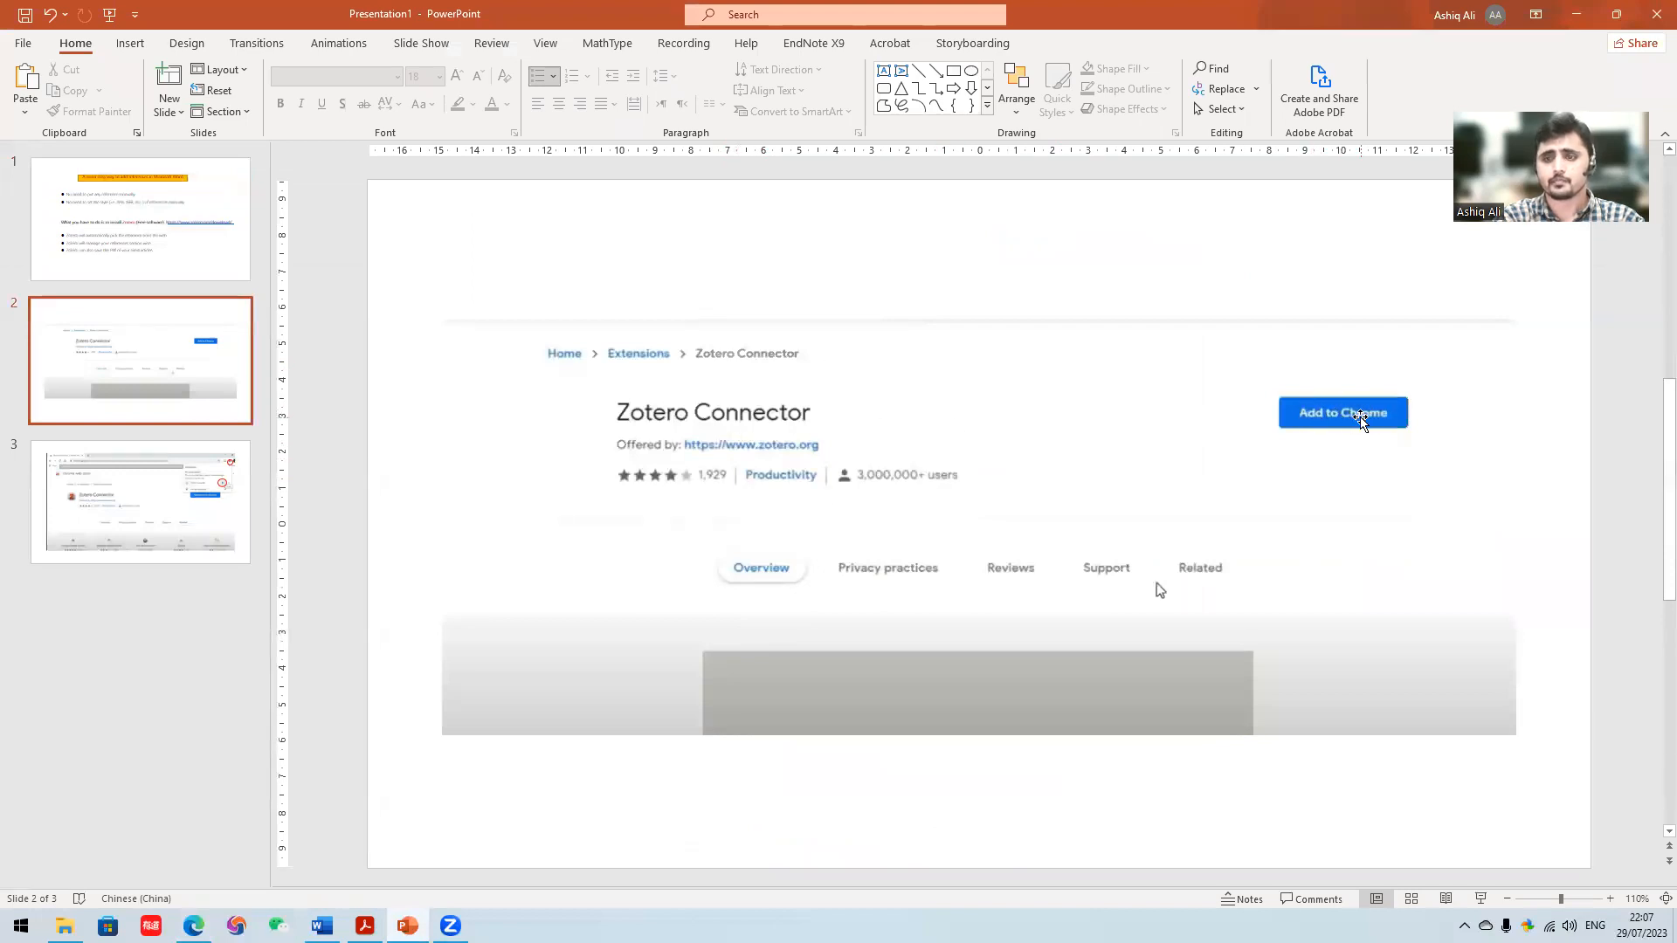
scroll(1371, 442, "down", 1)
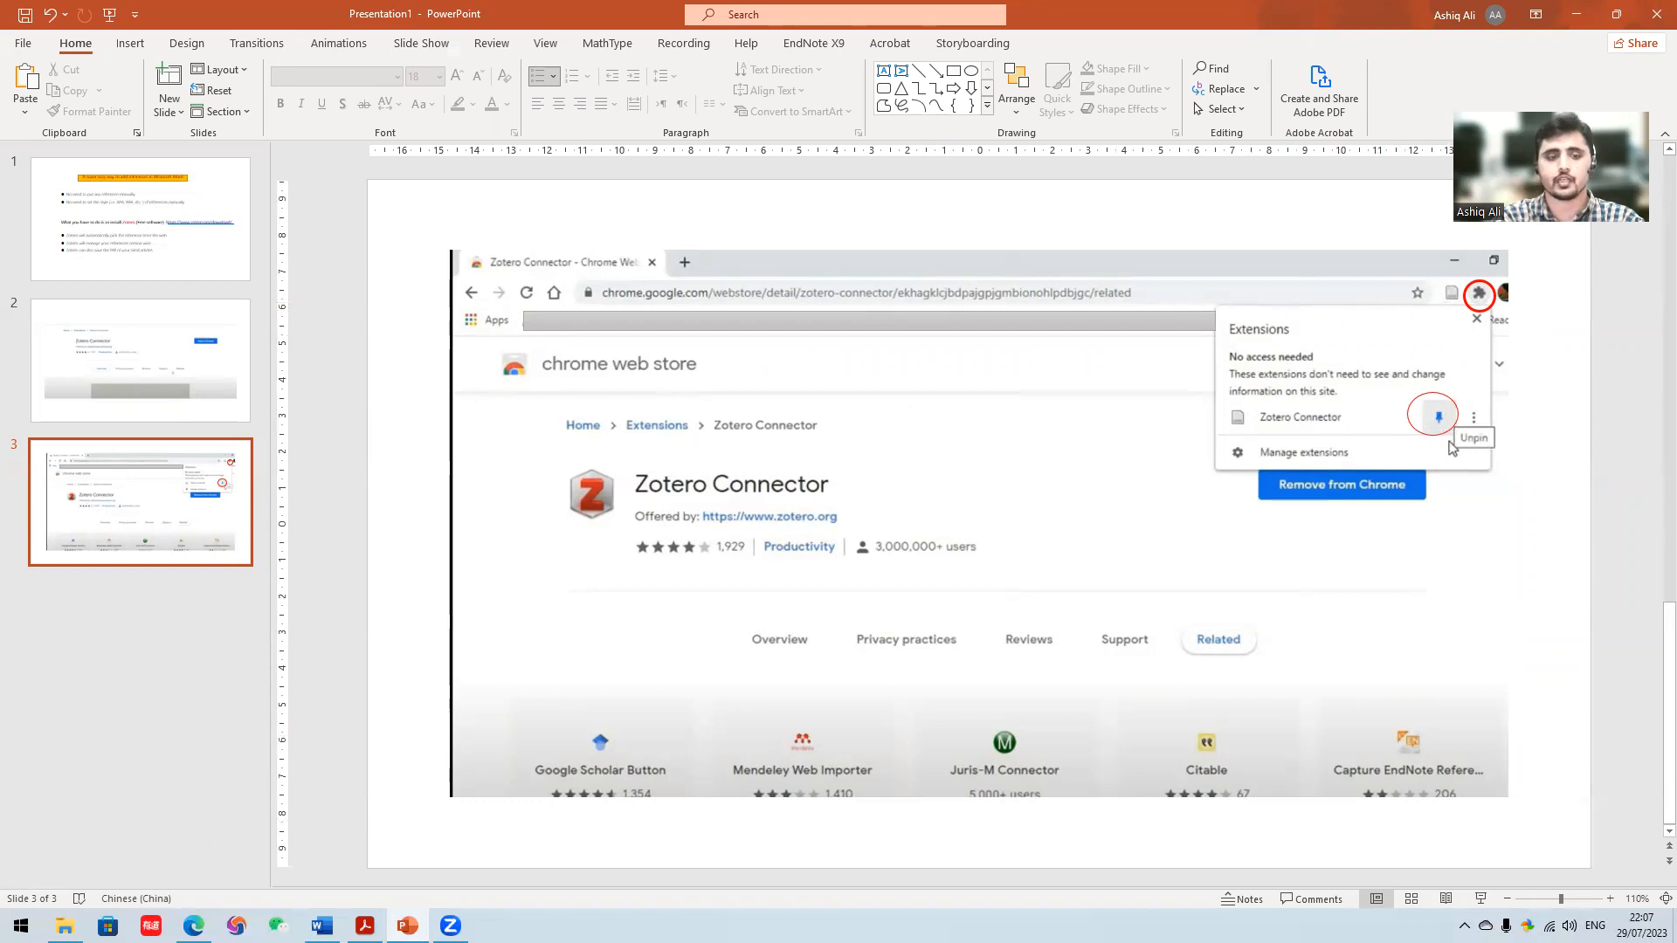
- Return to the browser and open a new tab beside the Zotero download page
left_click(200, 871)
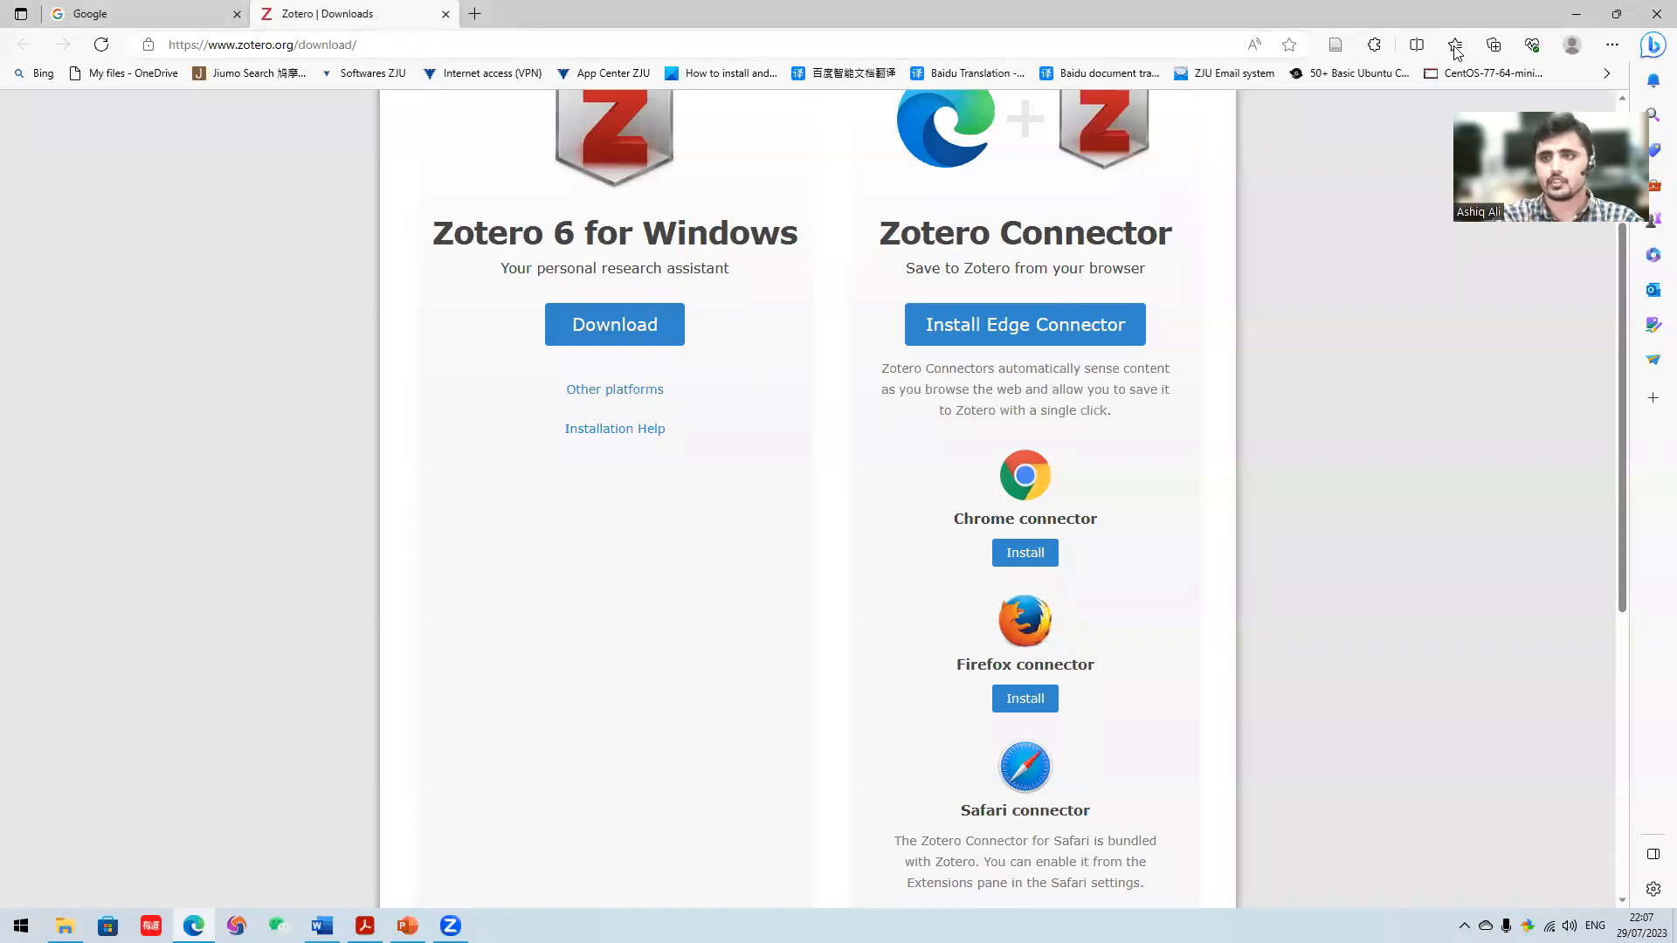
left_click(479, 16)
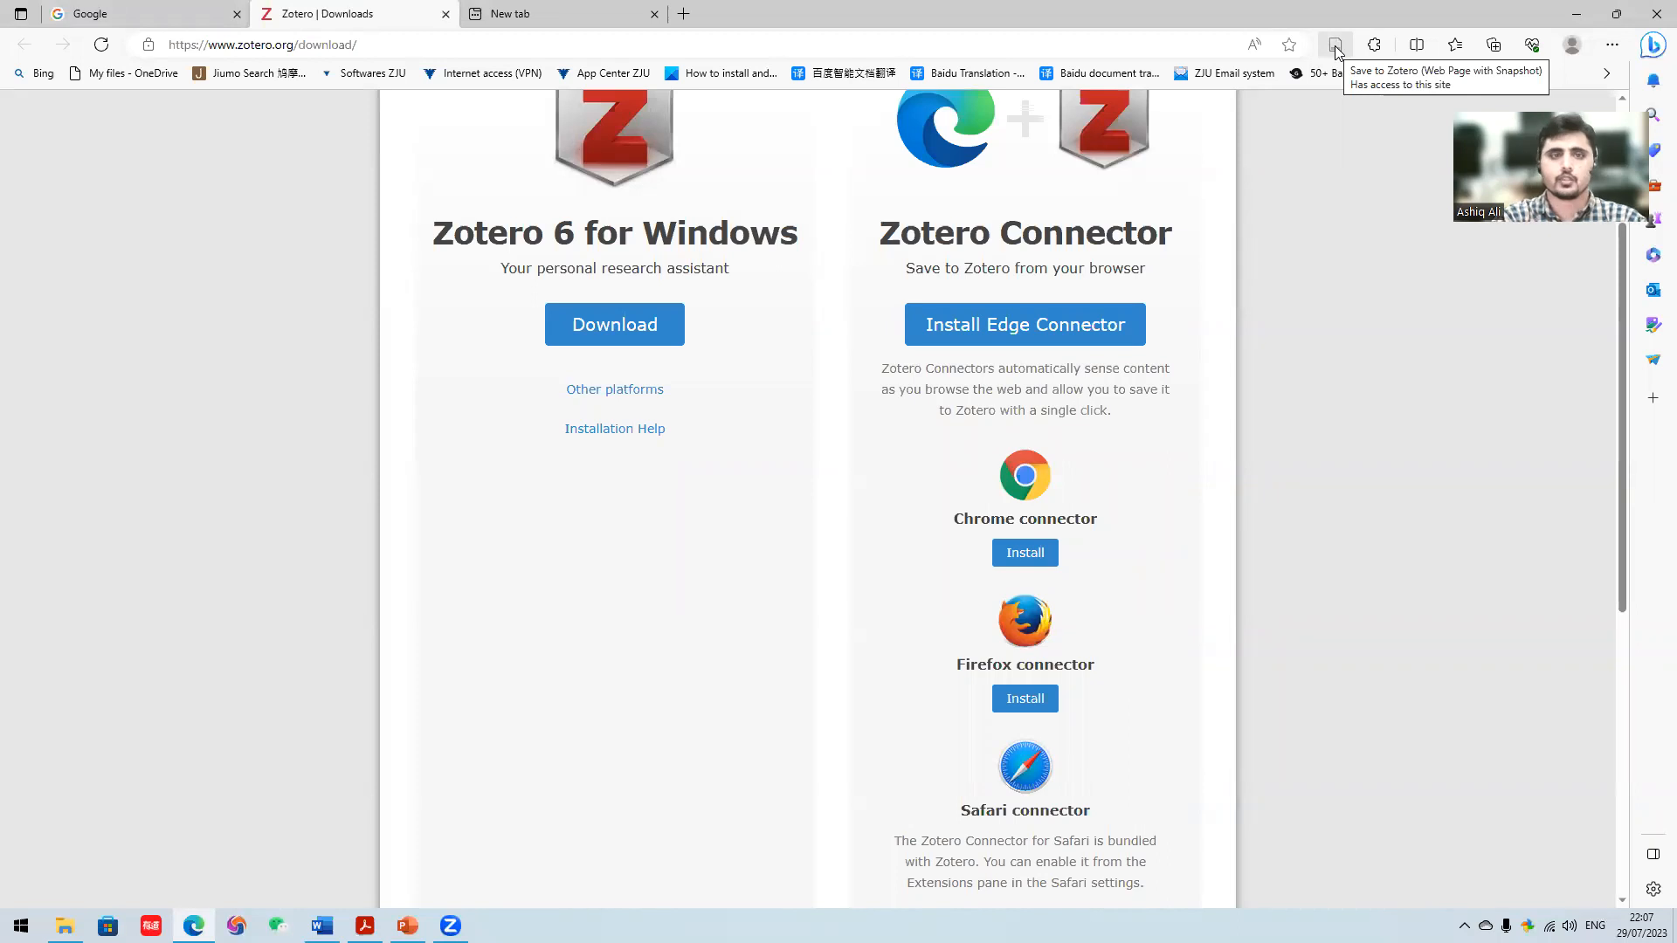
- Switch to Sample.docx in Word and examine the thesis text from the Introduction to the References heading
left_click(323, 922)
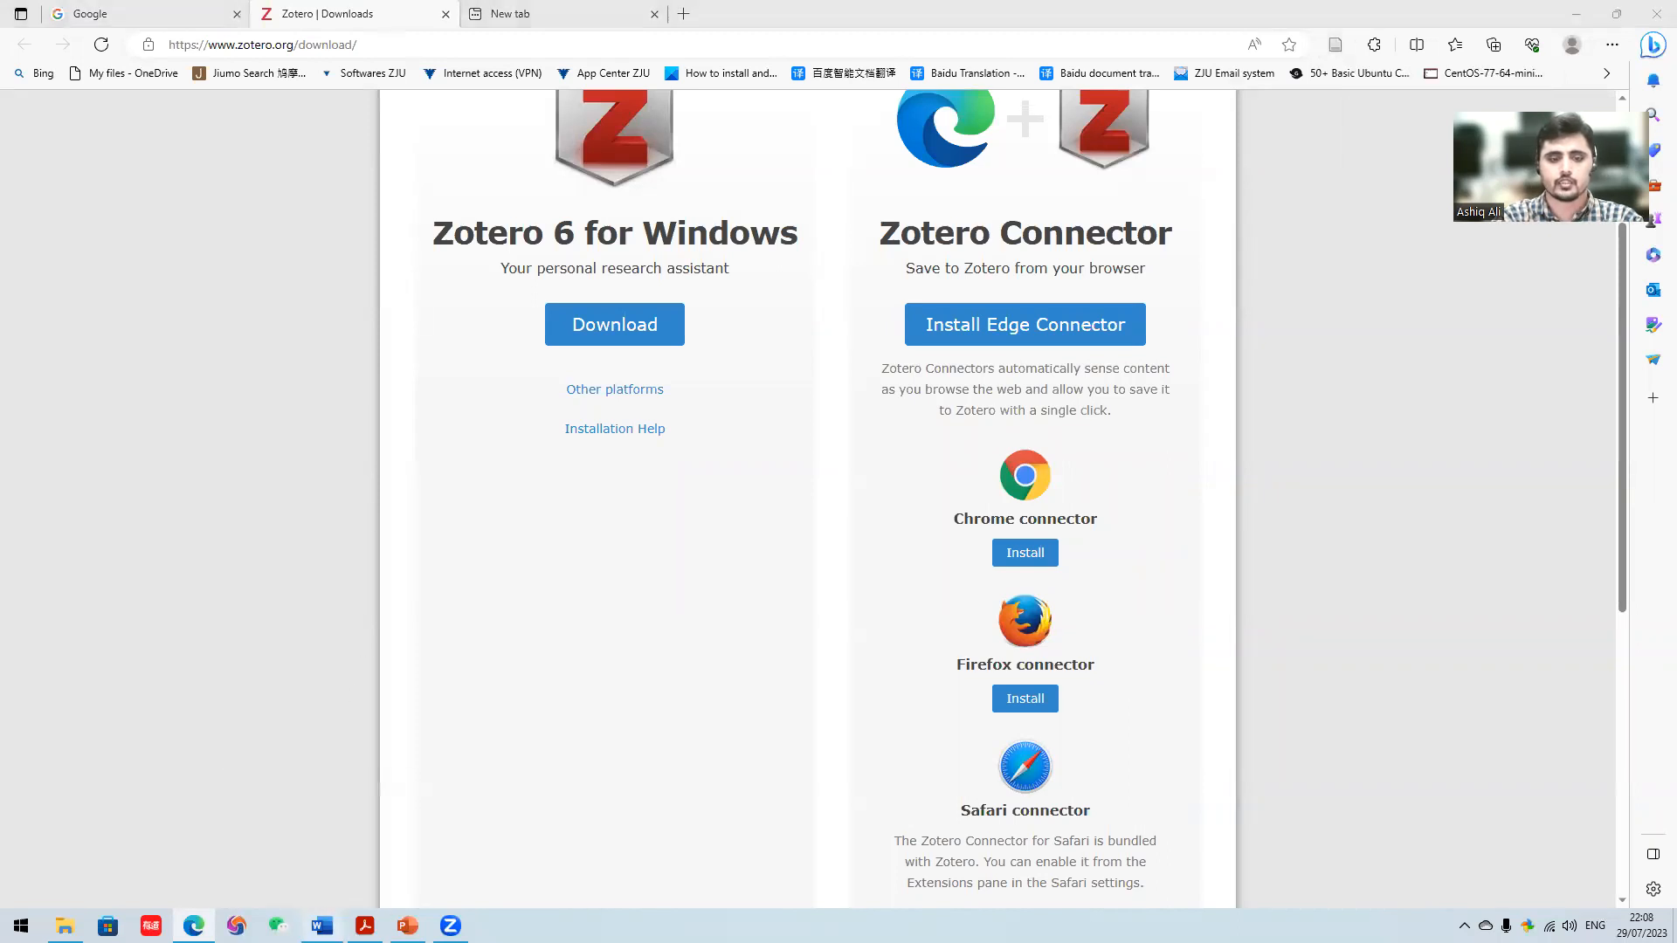
scroll(444, 404, "up", 3)
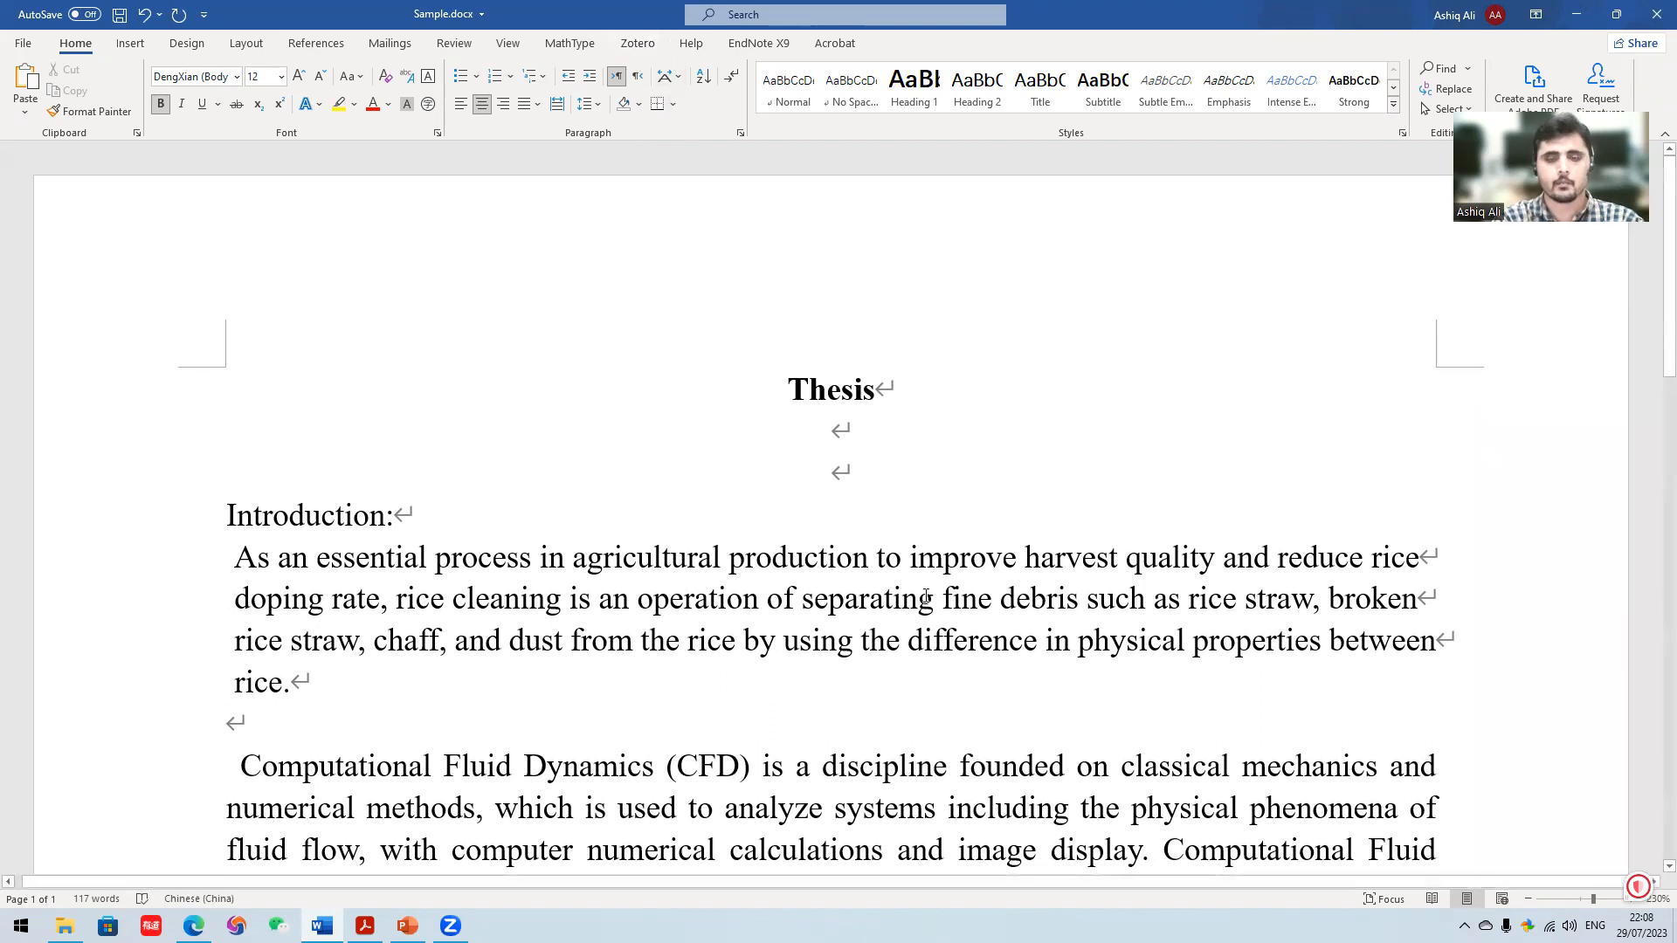
scroll(920, 581, "down", 1)
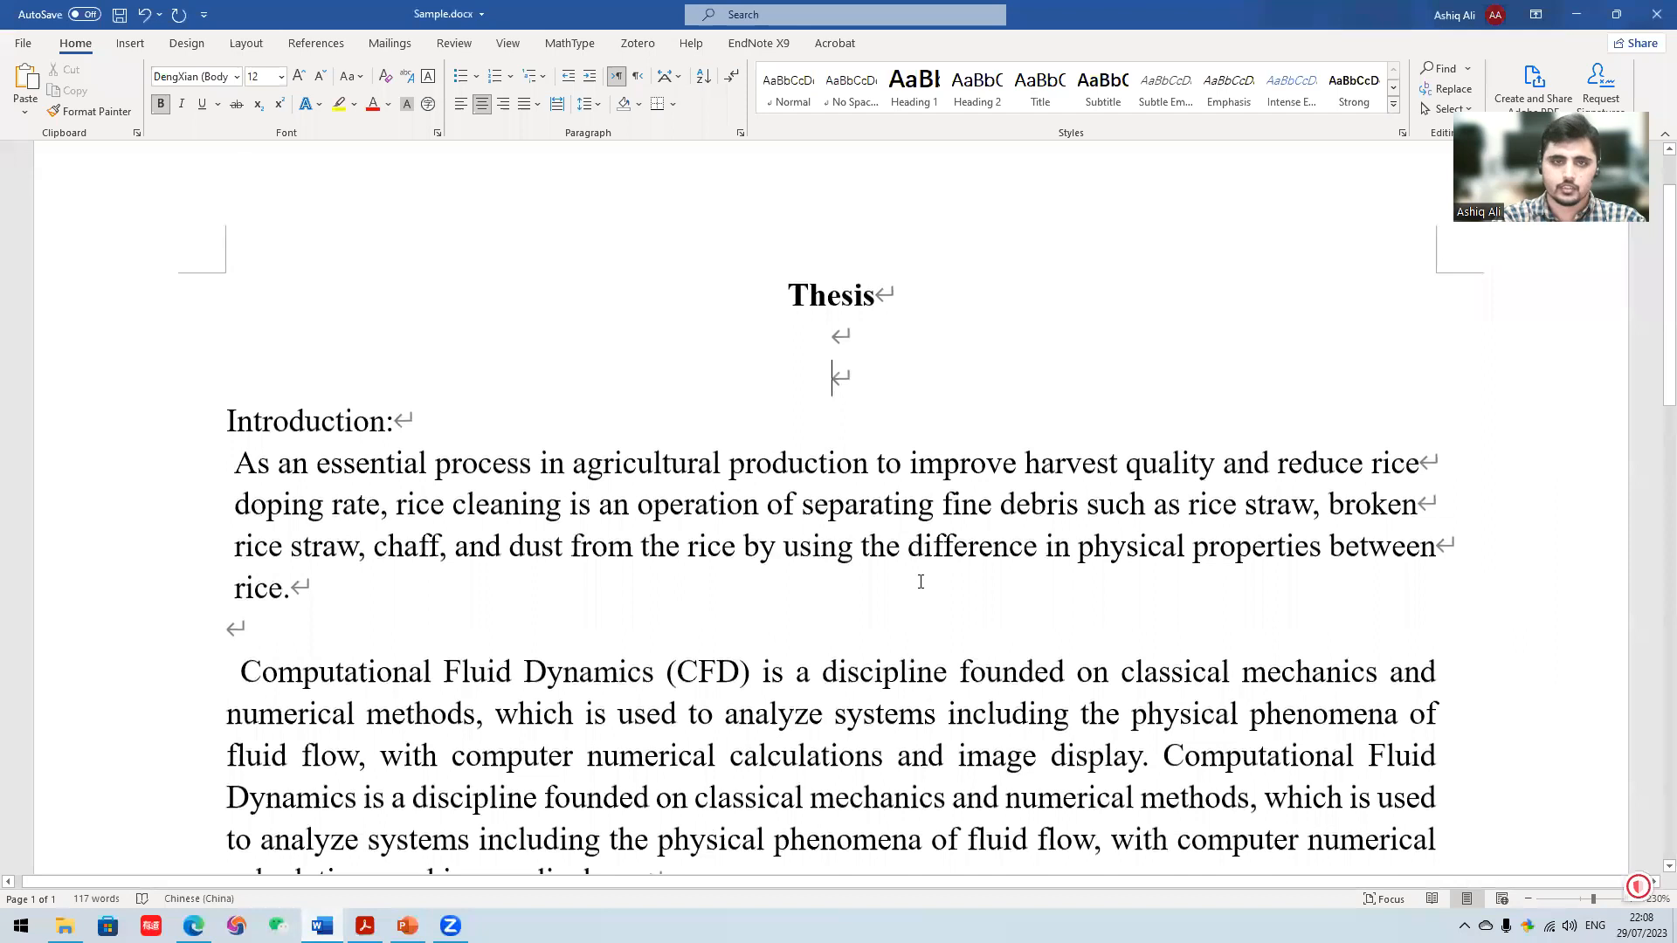
scroll(920, 581, "down", 1)
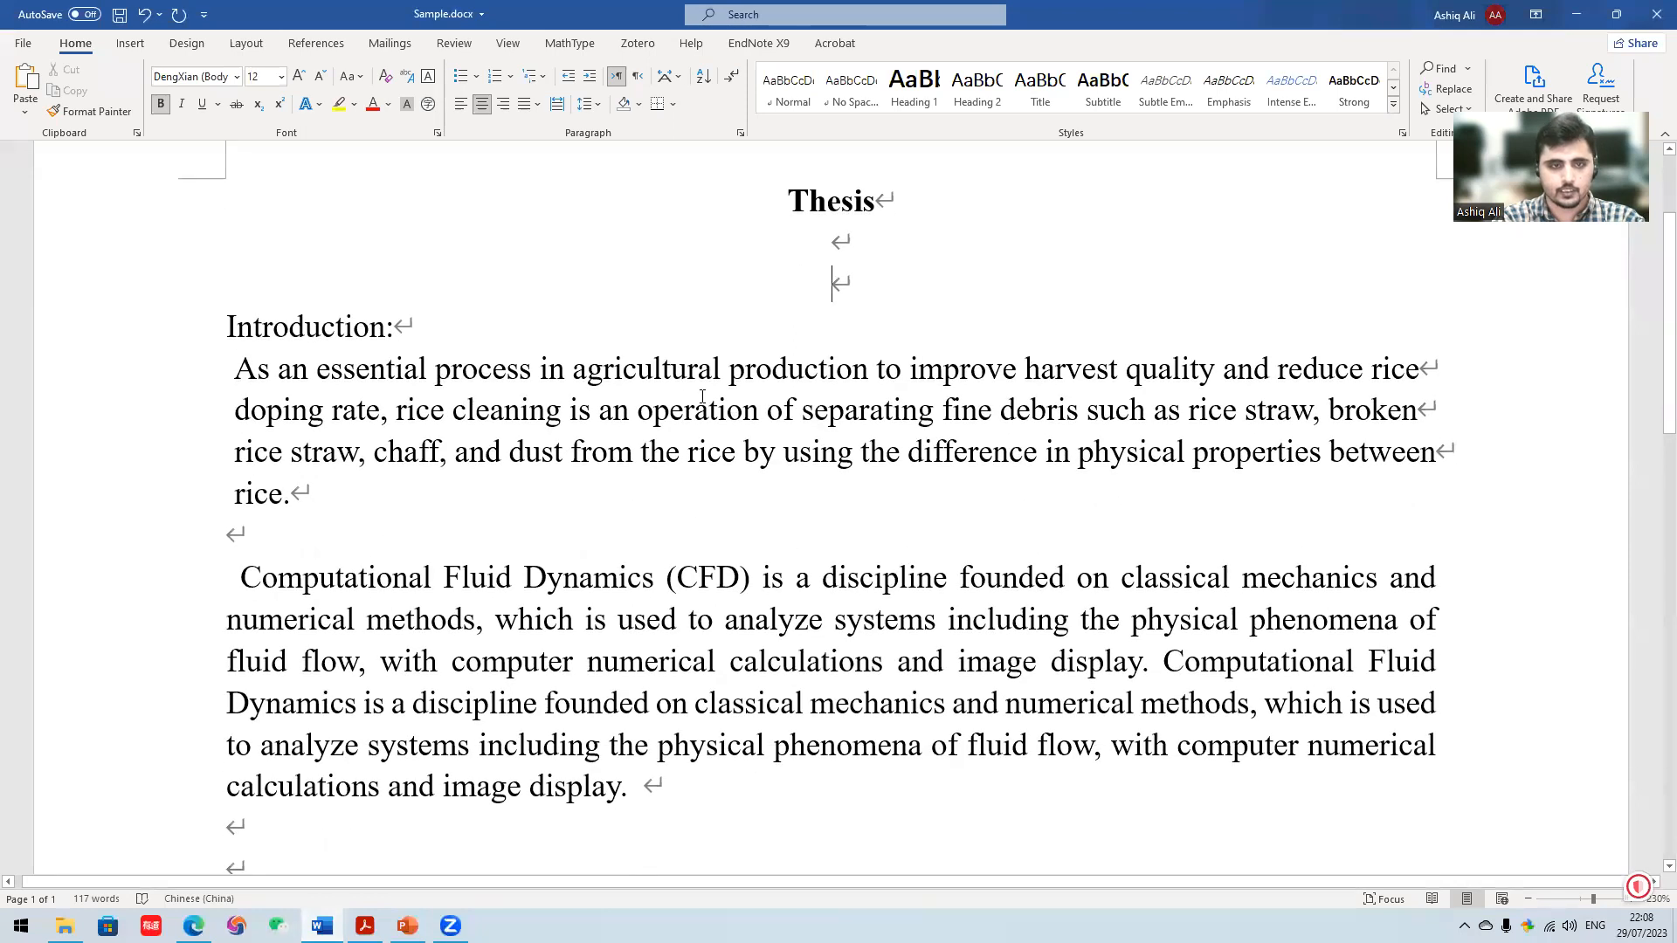
scroll(491, 531, "down", 2)
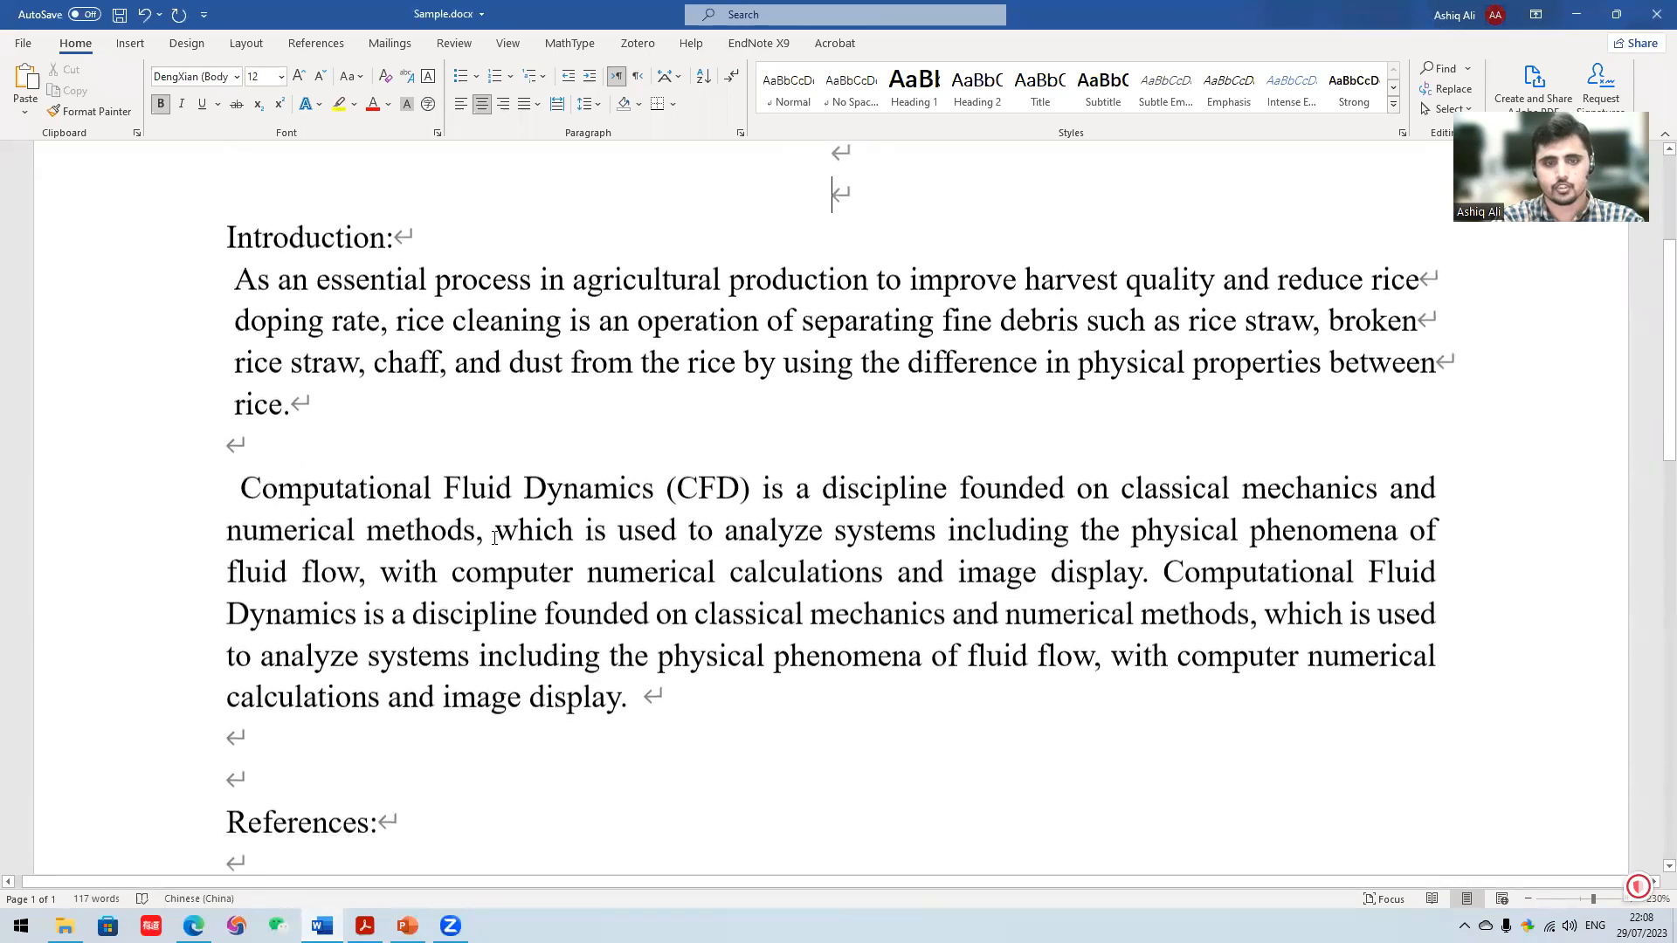
scroll(472, 550, "up", 2)
scroll(457, 578, "down", 5)
scroll(463, 576, "down", 1)
scroll(464, 577, "up", 7)
scroll(529, 515, "down", 2)
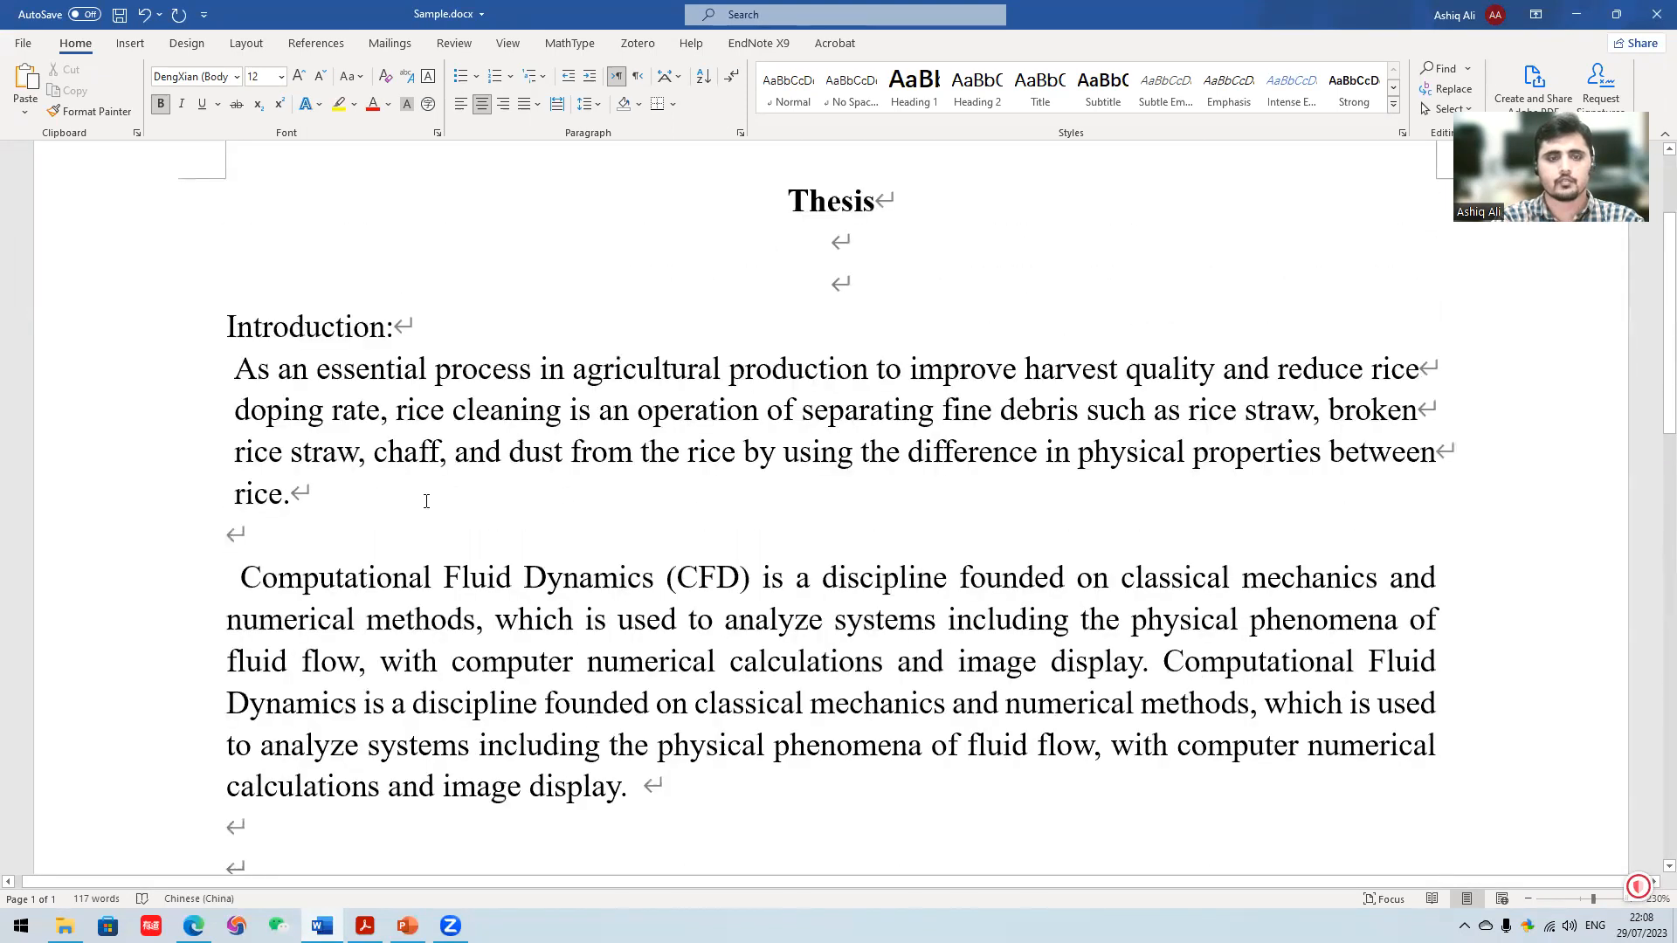
left_click(423, 448)
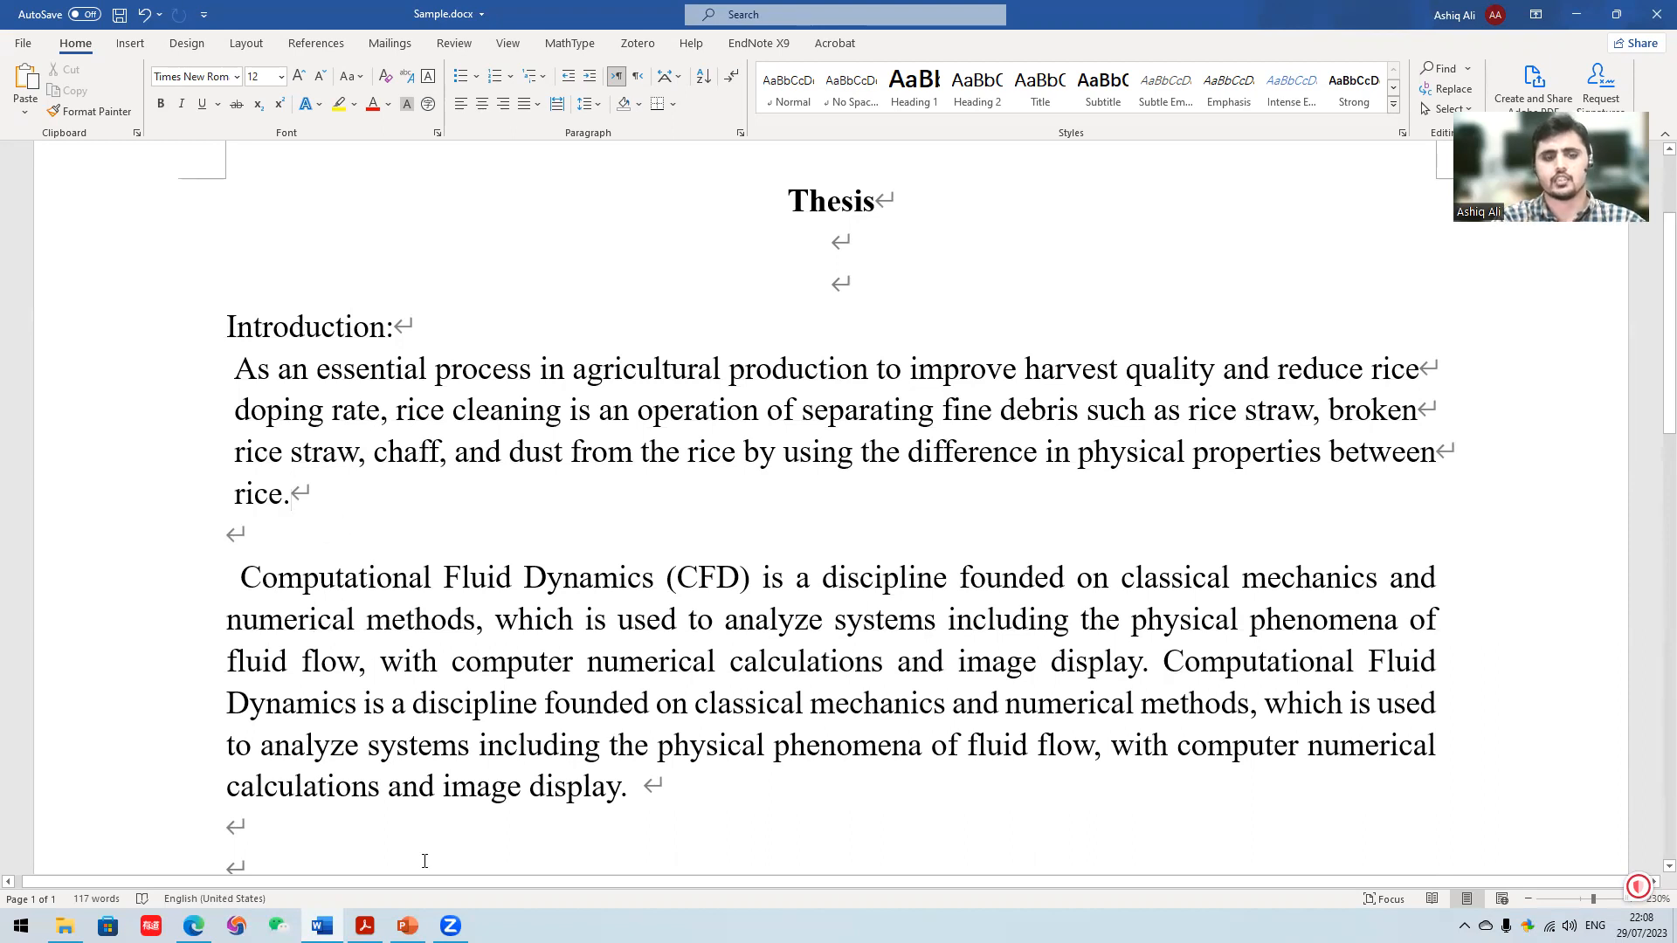
- In the rice cleaning PDF in Acrobat, copy reference [1]'s title, "Modelling of the drag force of agricultural seeds applied to the discrete element method"
left_click(365, 925)
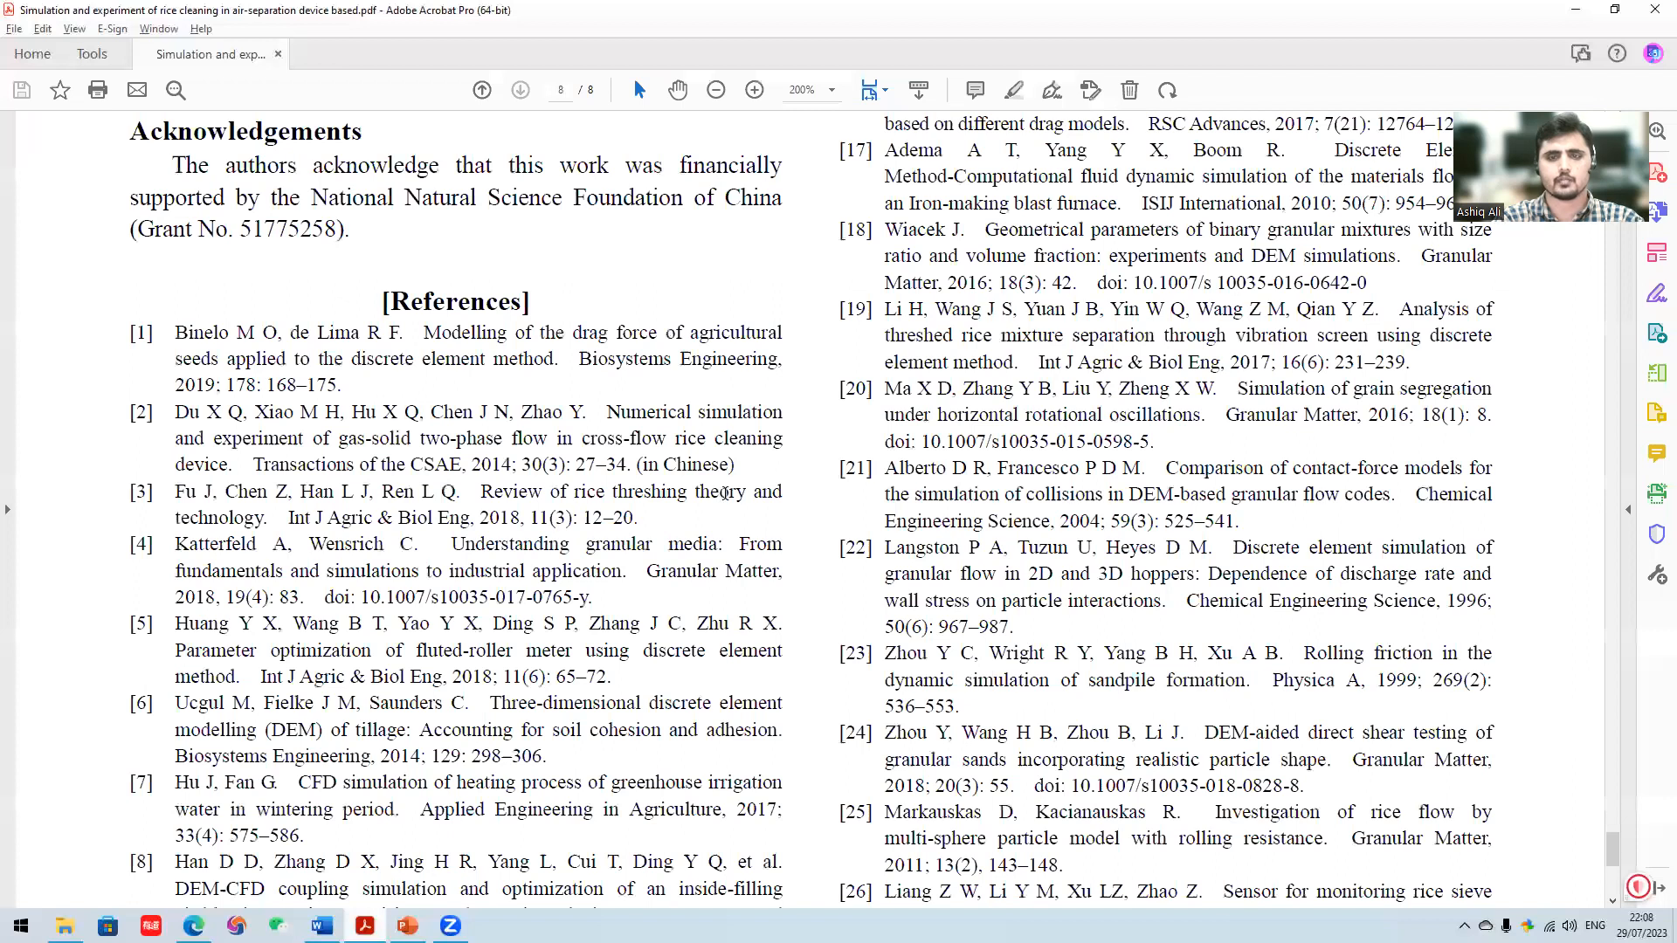
scroll(402, 351, "down", 2)
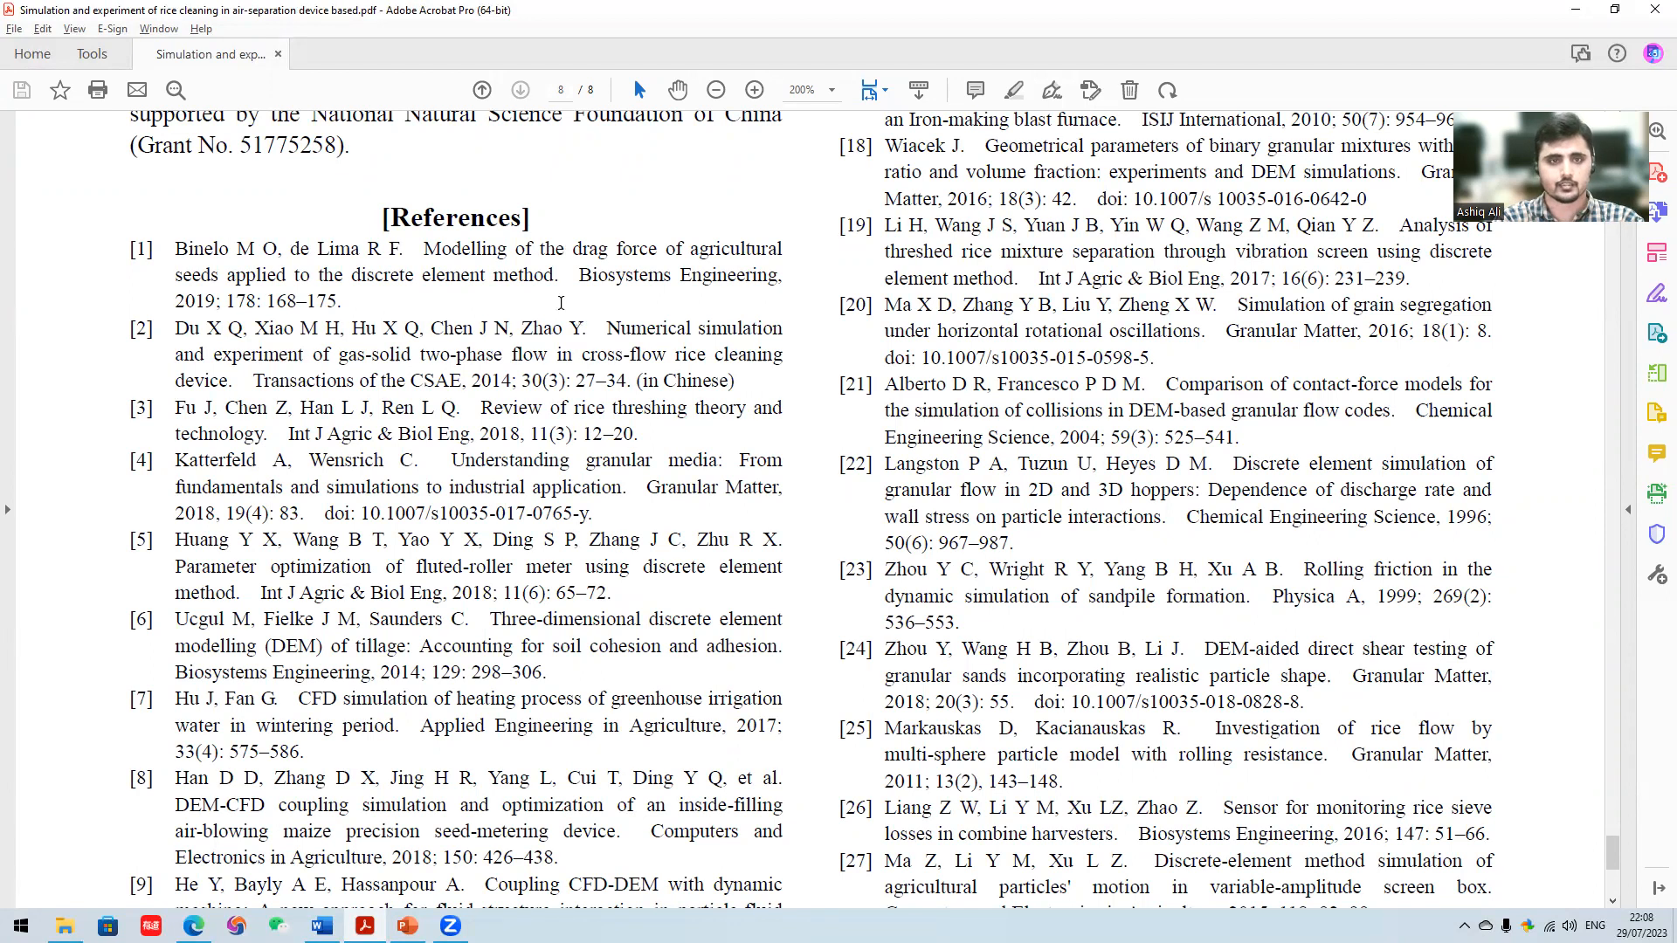
left_click_drag(424, 251, 555, 277)
right_click(512, 280)
left_click(524, 299)
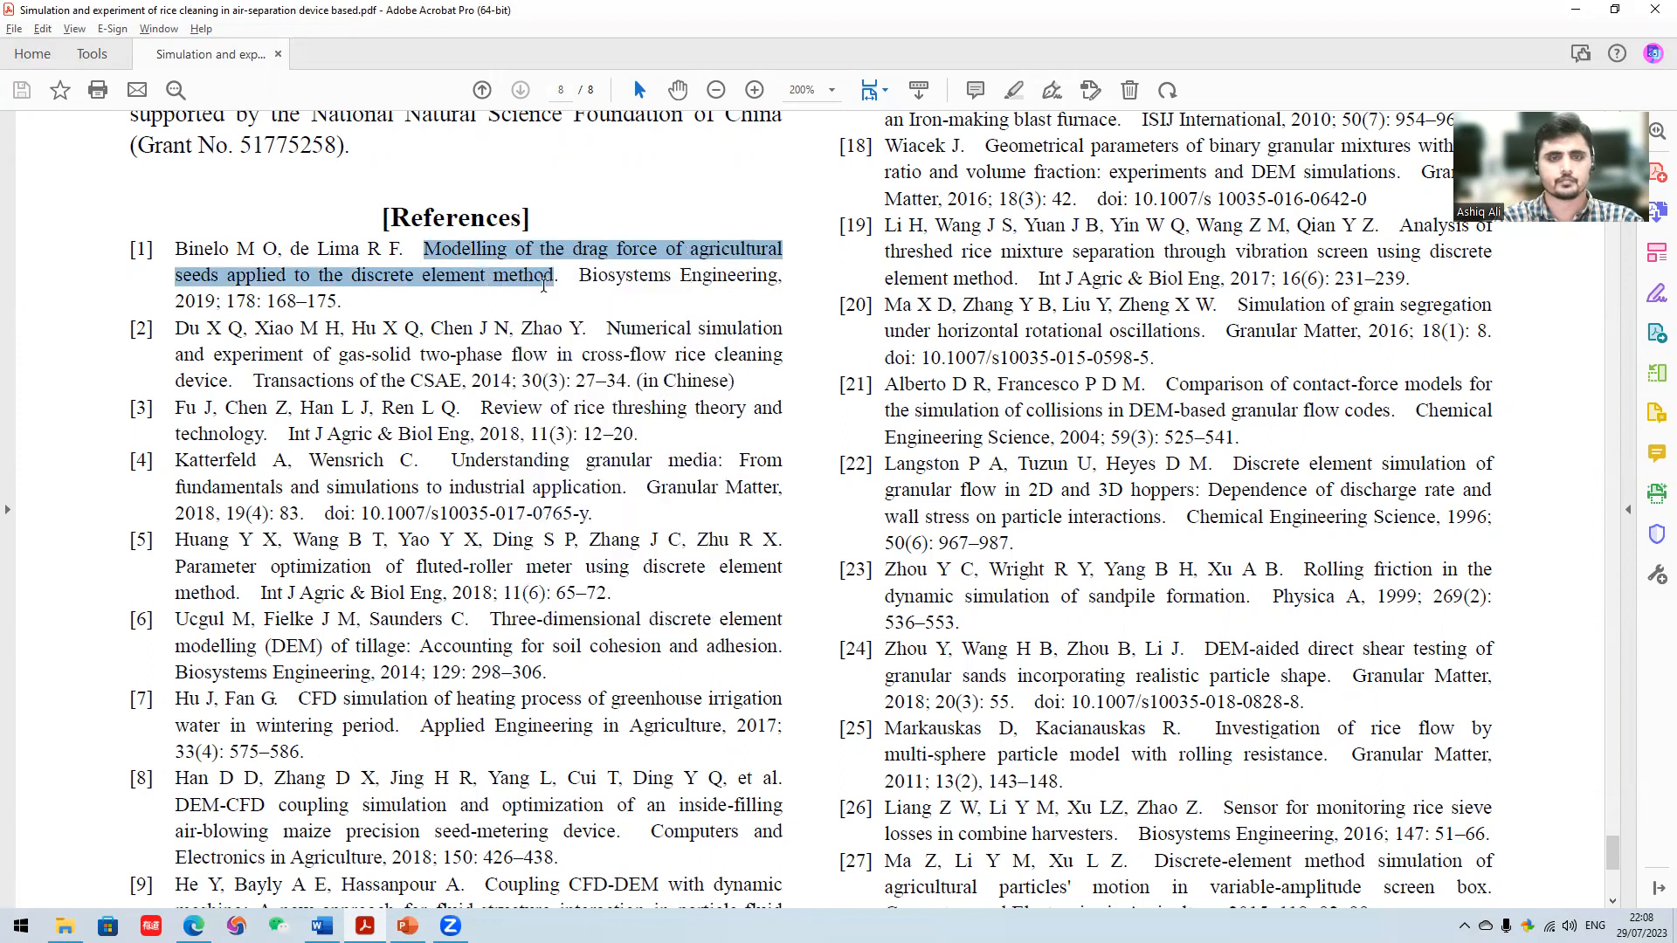
- Switch to the browser, open Google Scholar through a Google search for "google scholar", and close the Zotero download tab
left_click(194, 926)
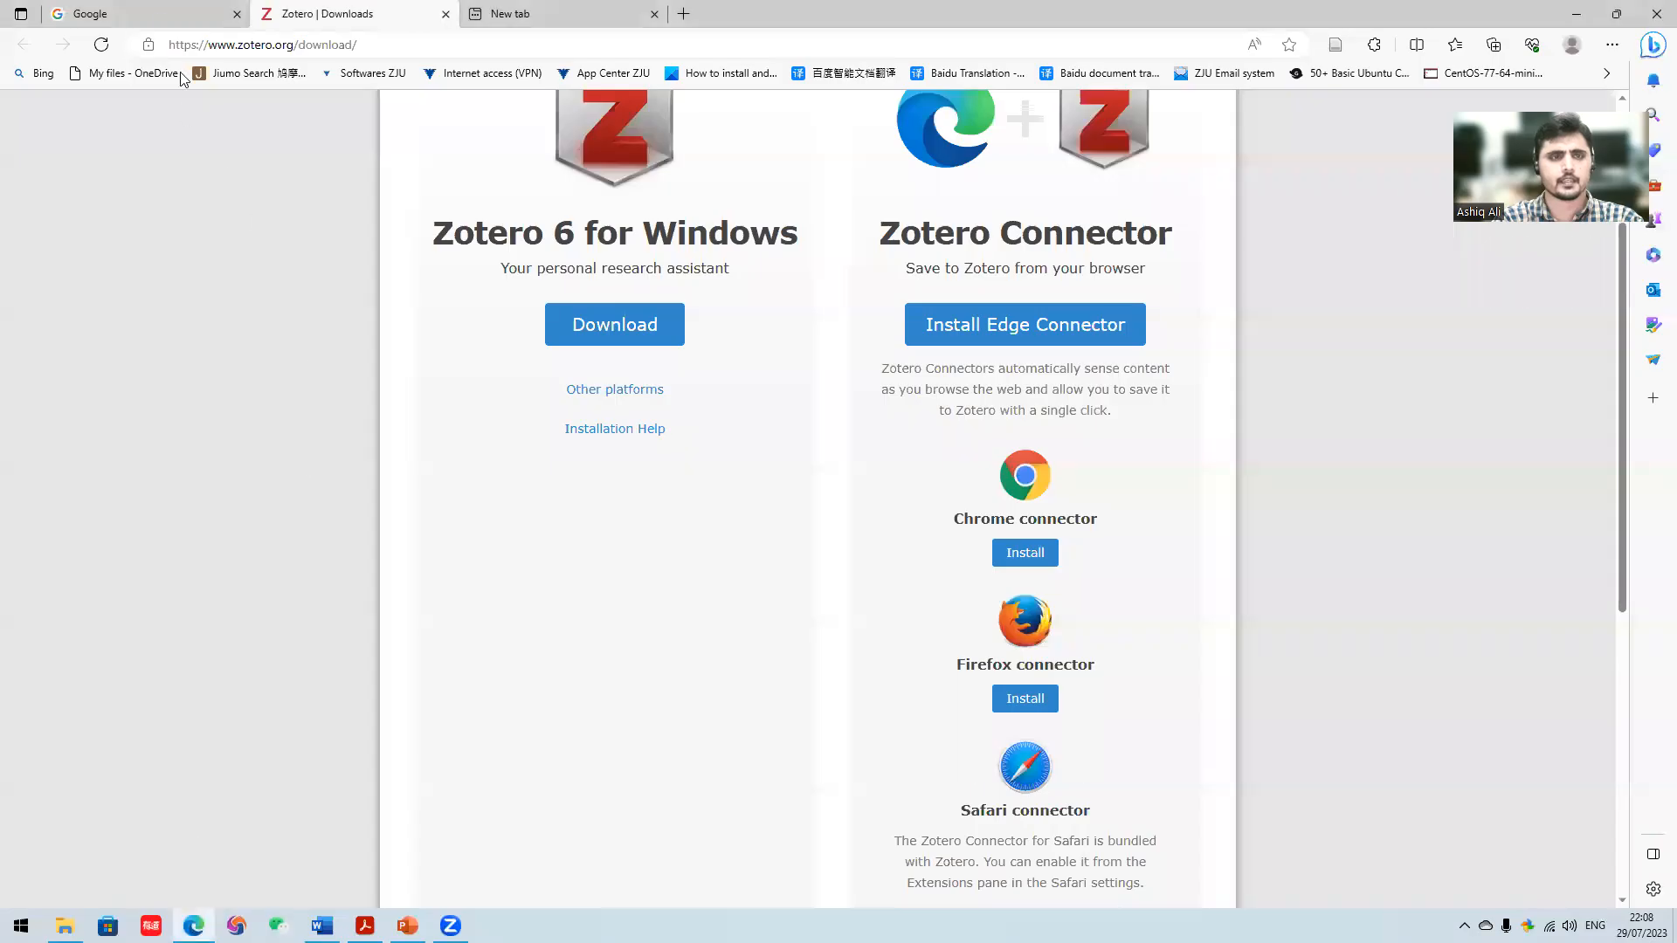
left_click(131, 14)
left_click(631, 436)
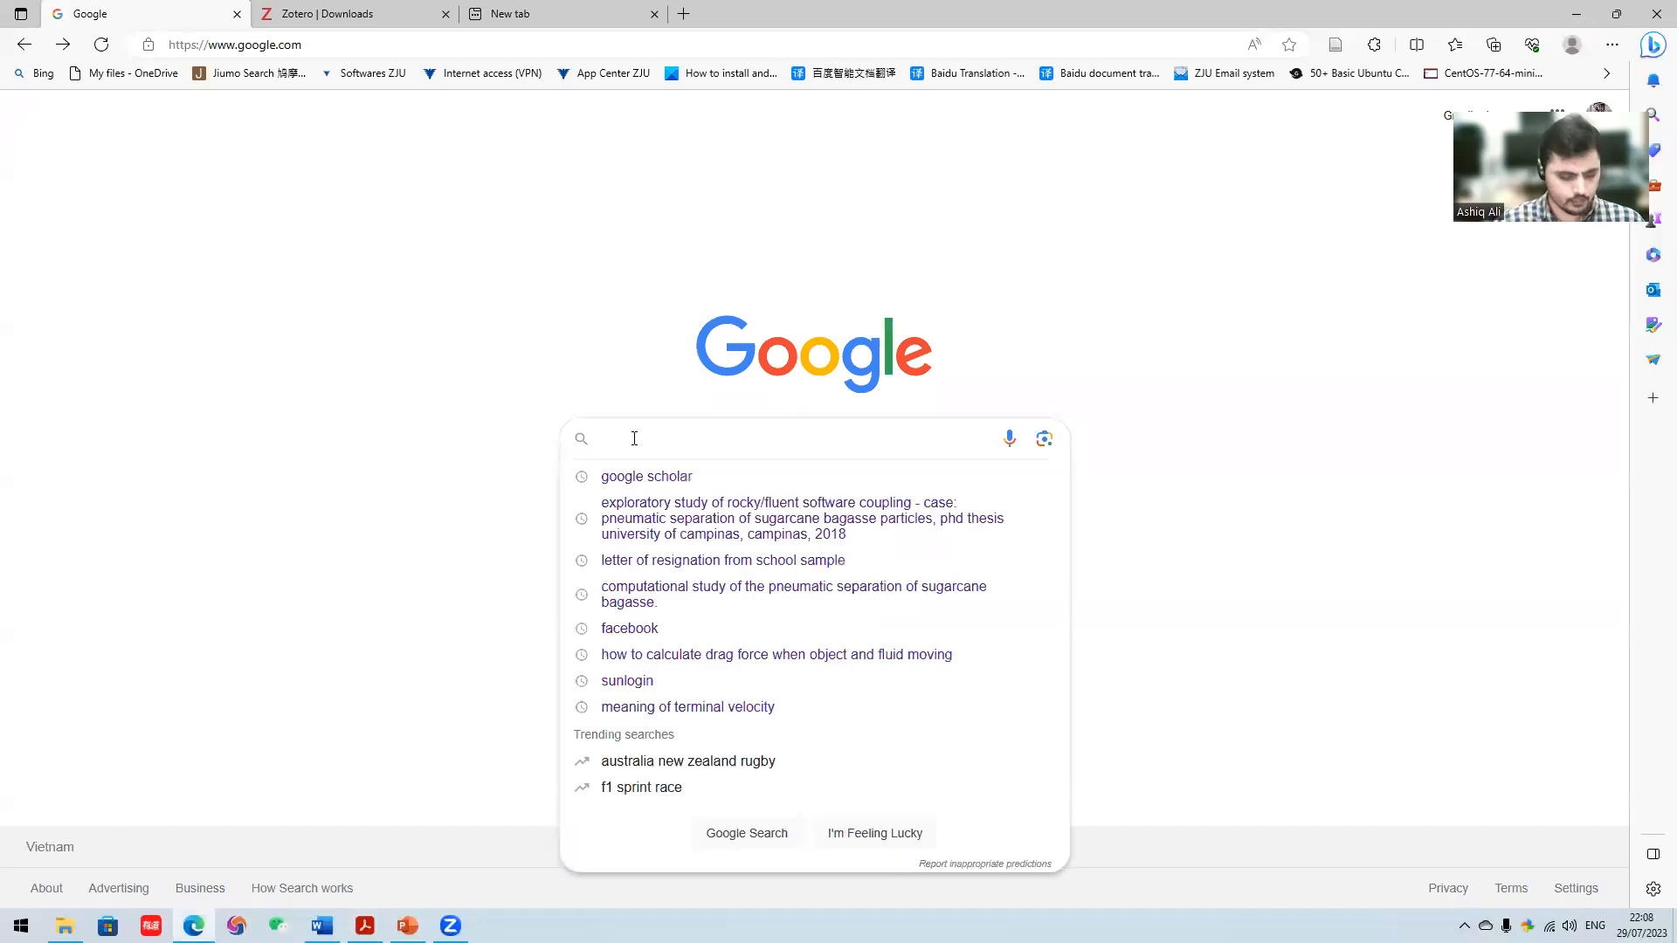
left_click(672, 478)
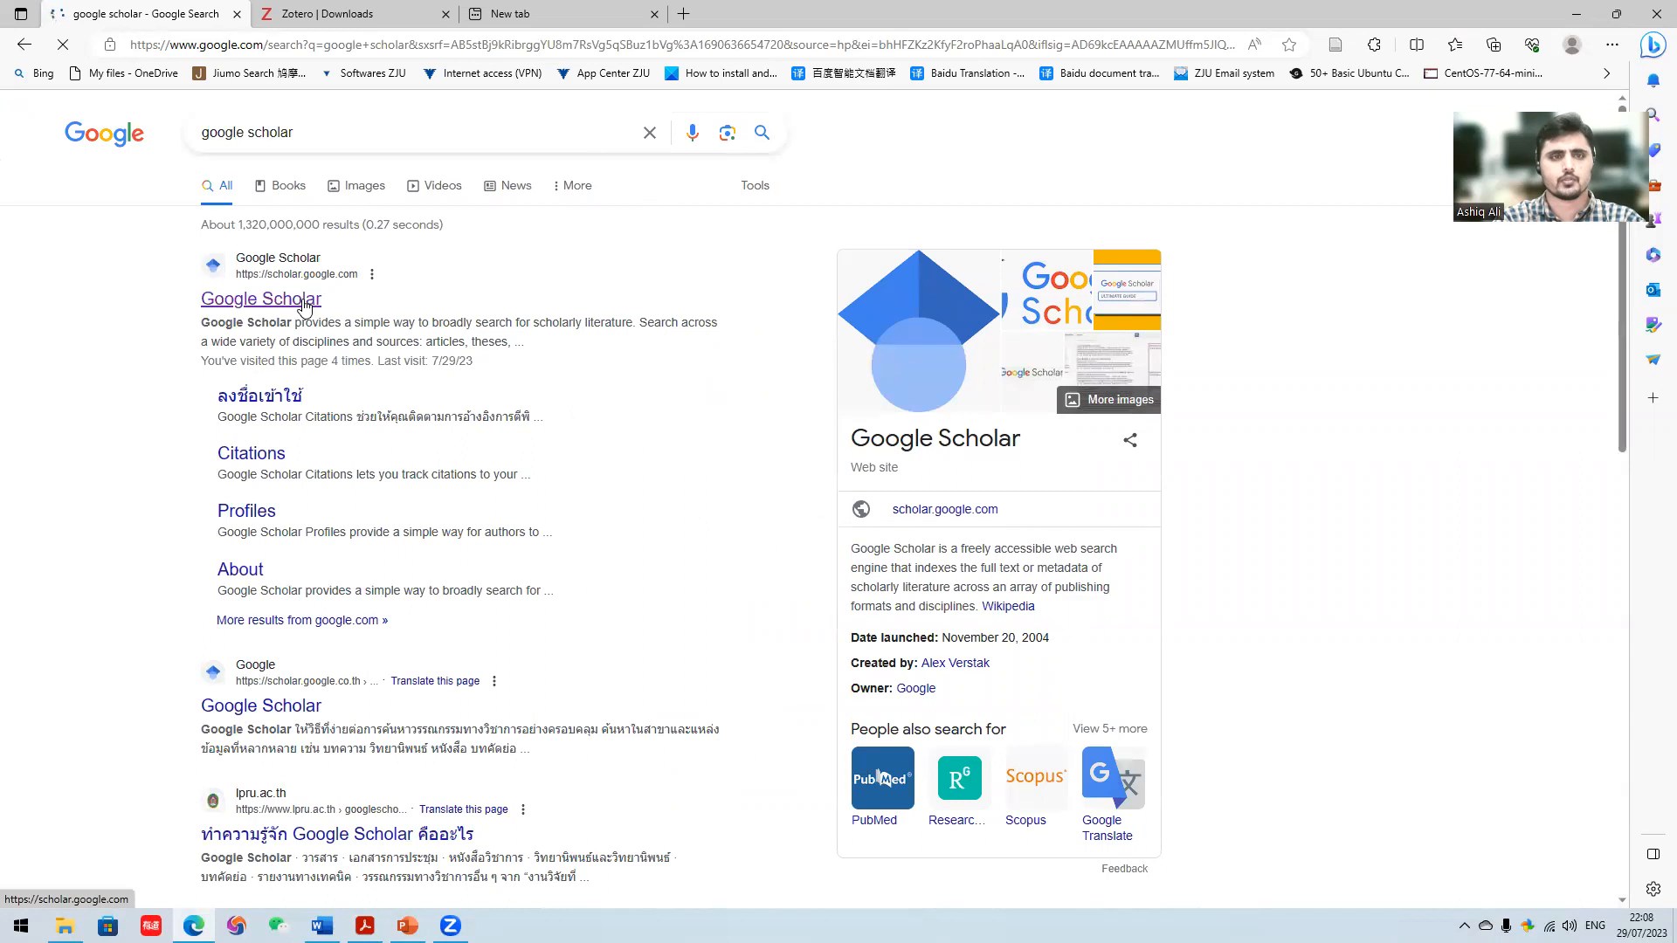
left_click(310, 300)
left_click(445, 14)
- Search Google Scholar for the copied article title and open the matching article's page on ScienceDirect
left_click(704, 302)
right_click(704, 302)
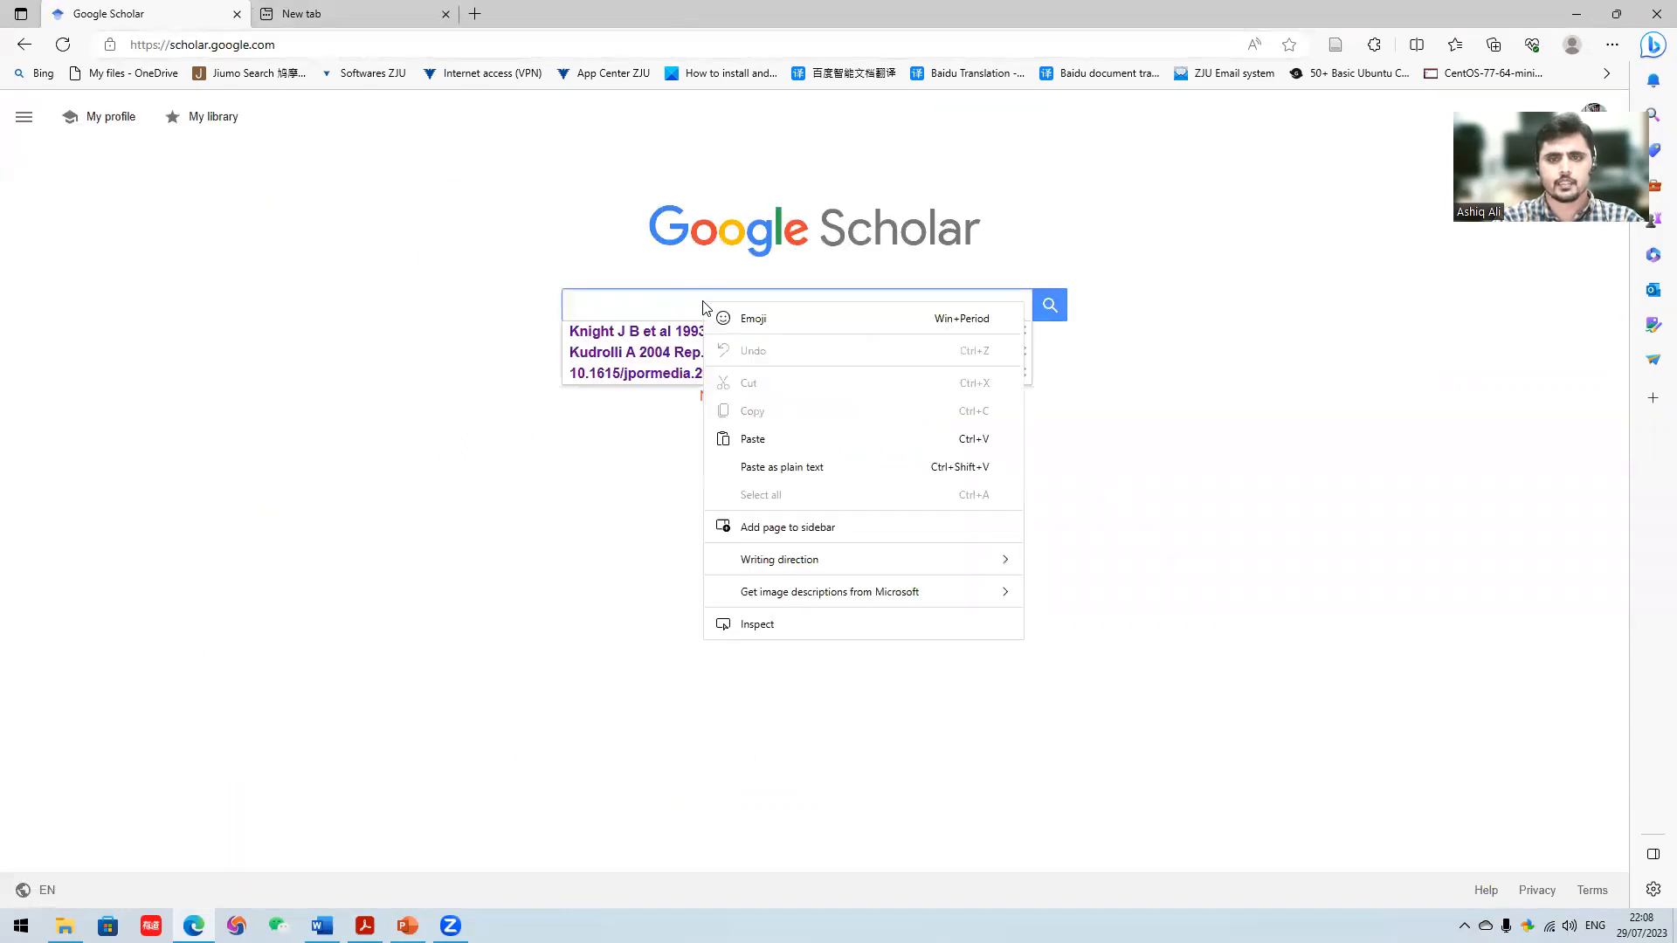
left_click(763, 433)
left_click(1051, 309)
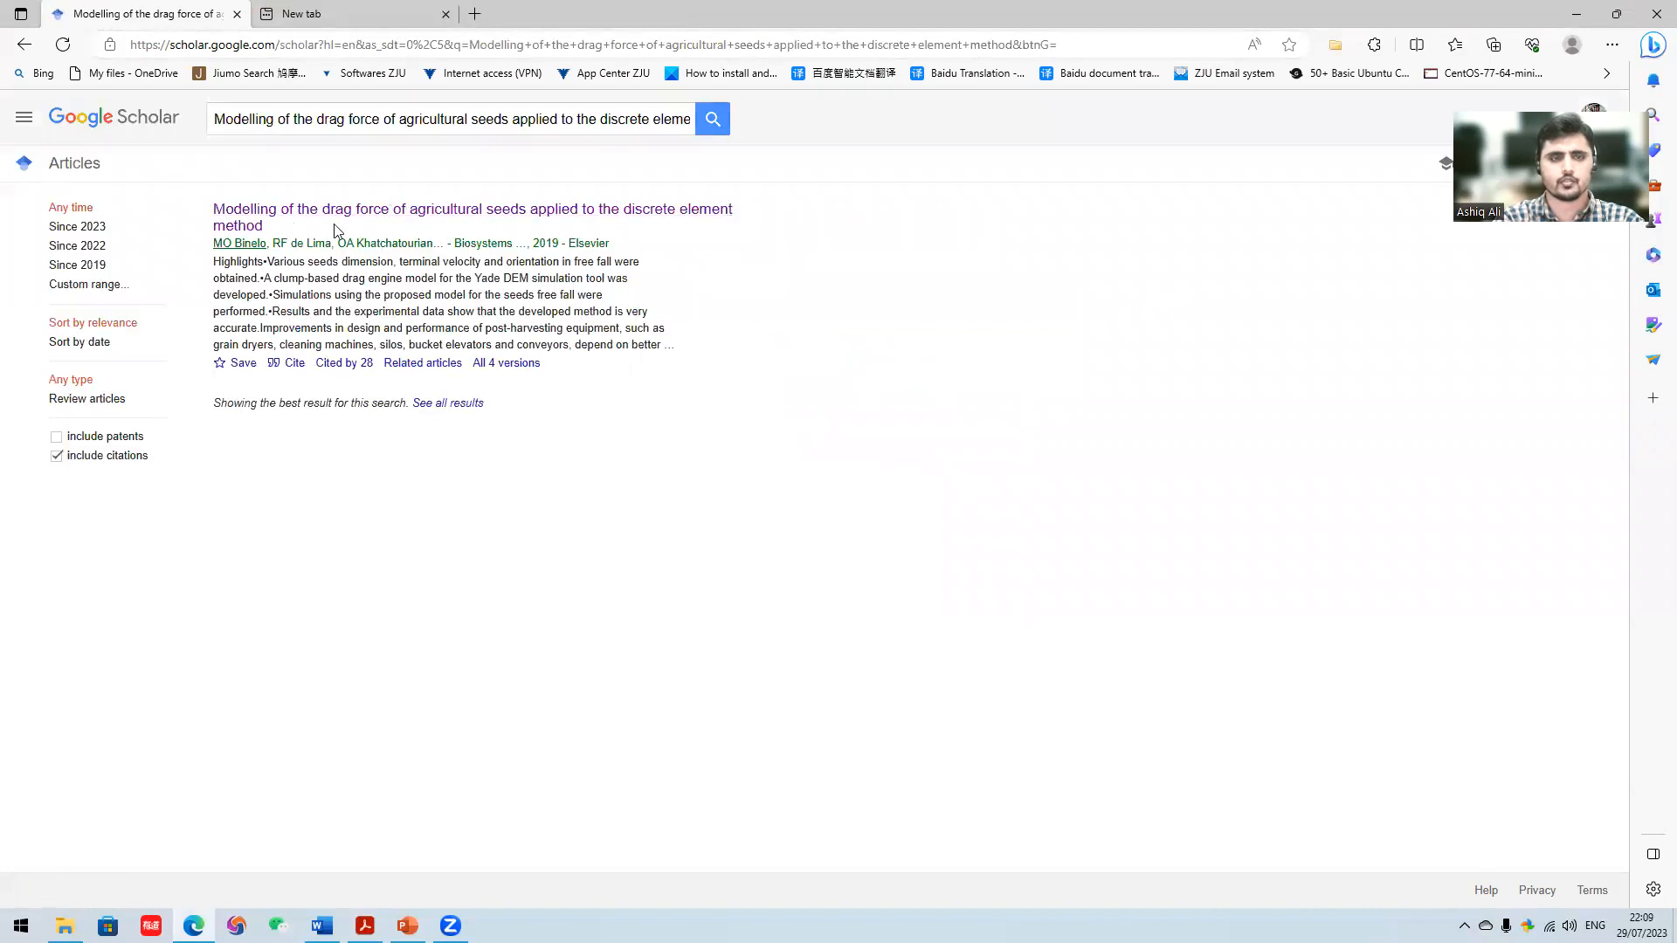
left_click(485, 226)
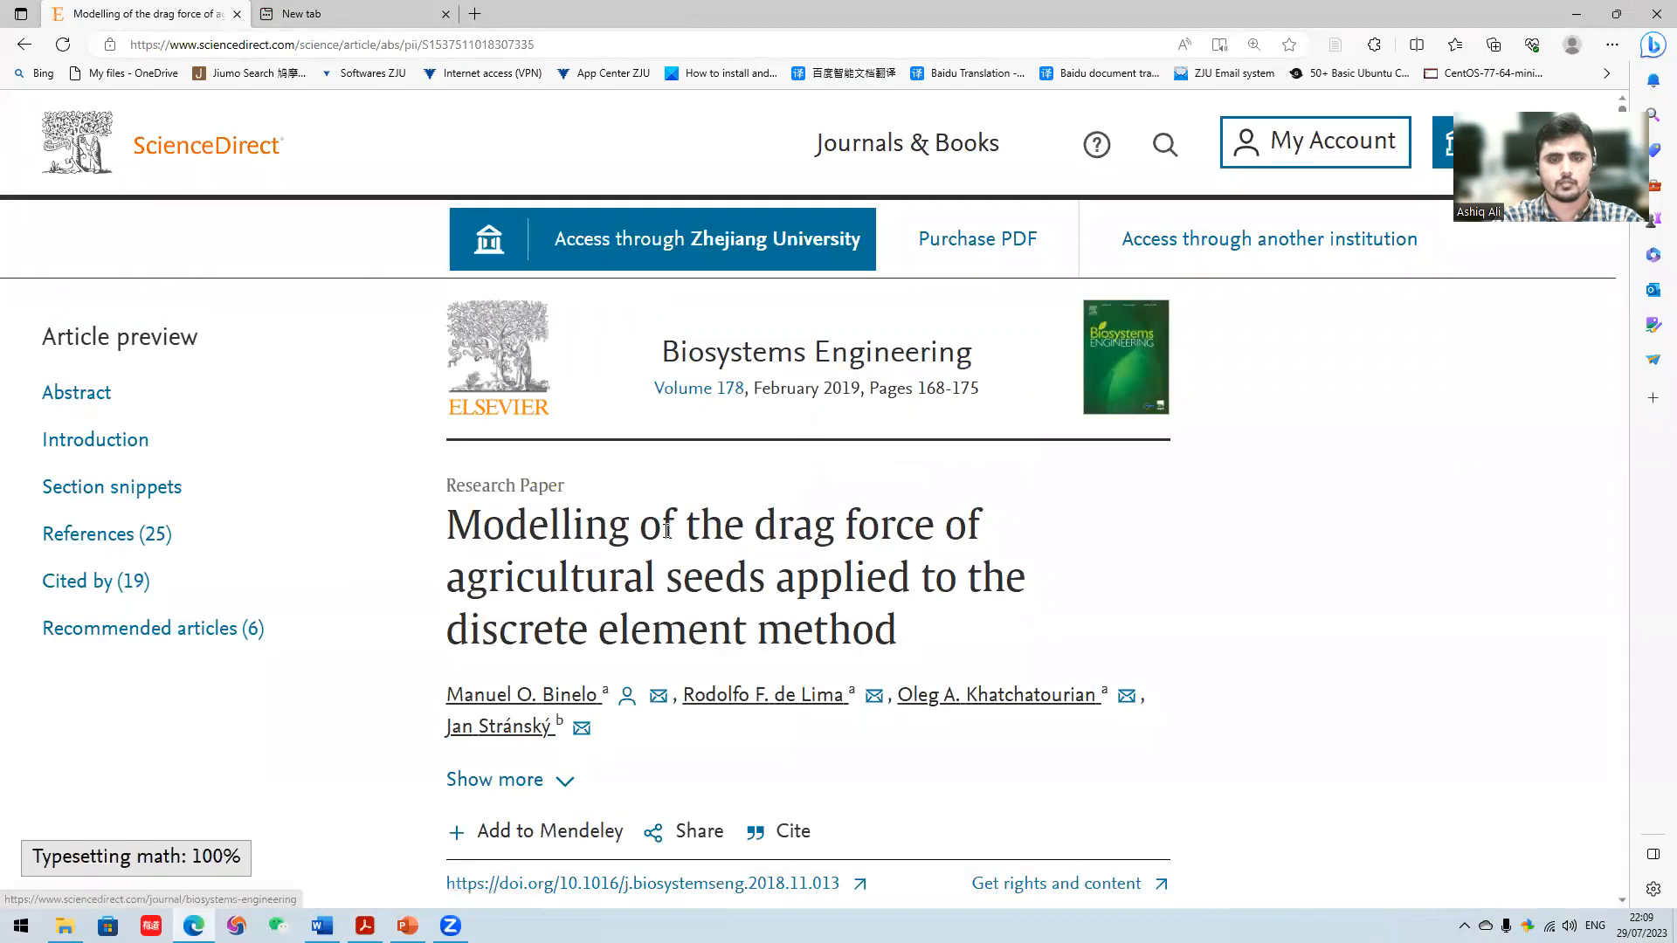
- Try to save the ScienceDirect article to Zotero with the Zotero Connector, and cancel the connection dialog
scroll(666, 530, "down", 5)
scroll(703, 434, "up", 5)
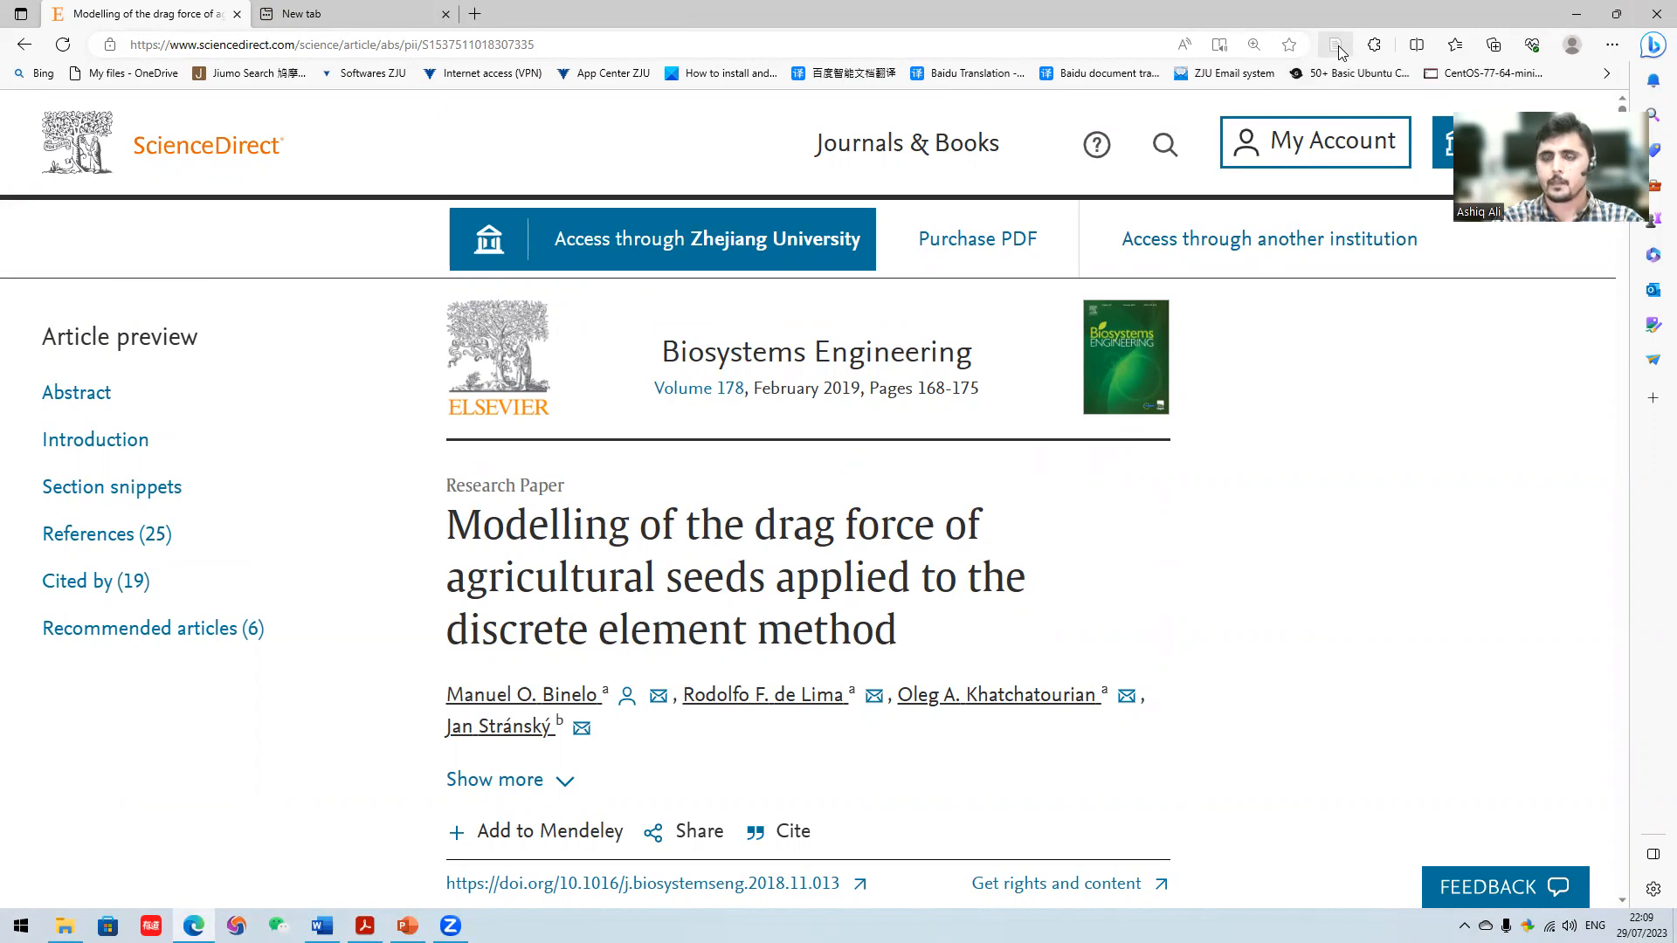
left_click(1339, 51)
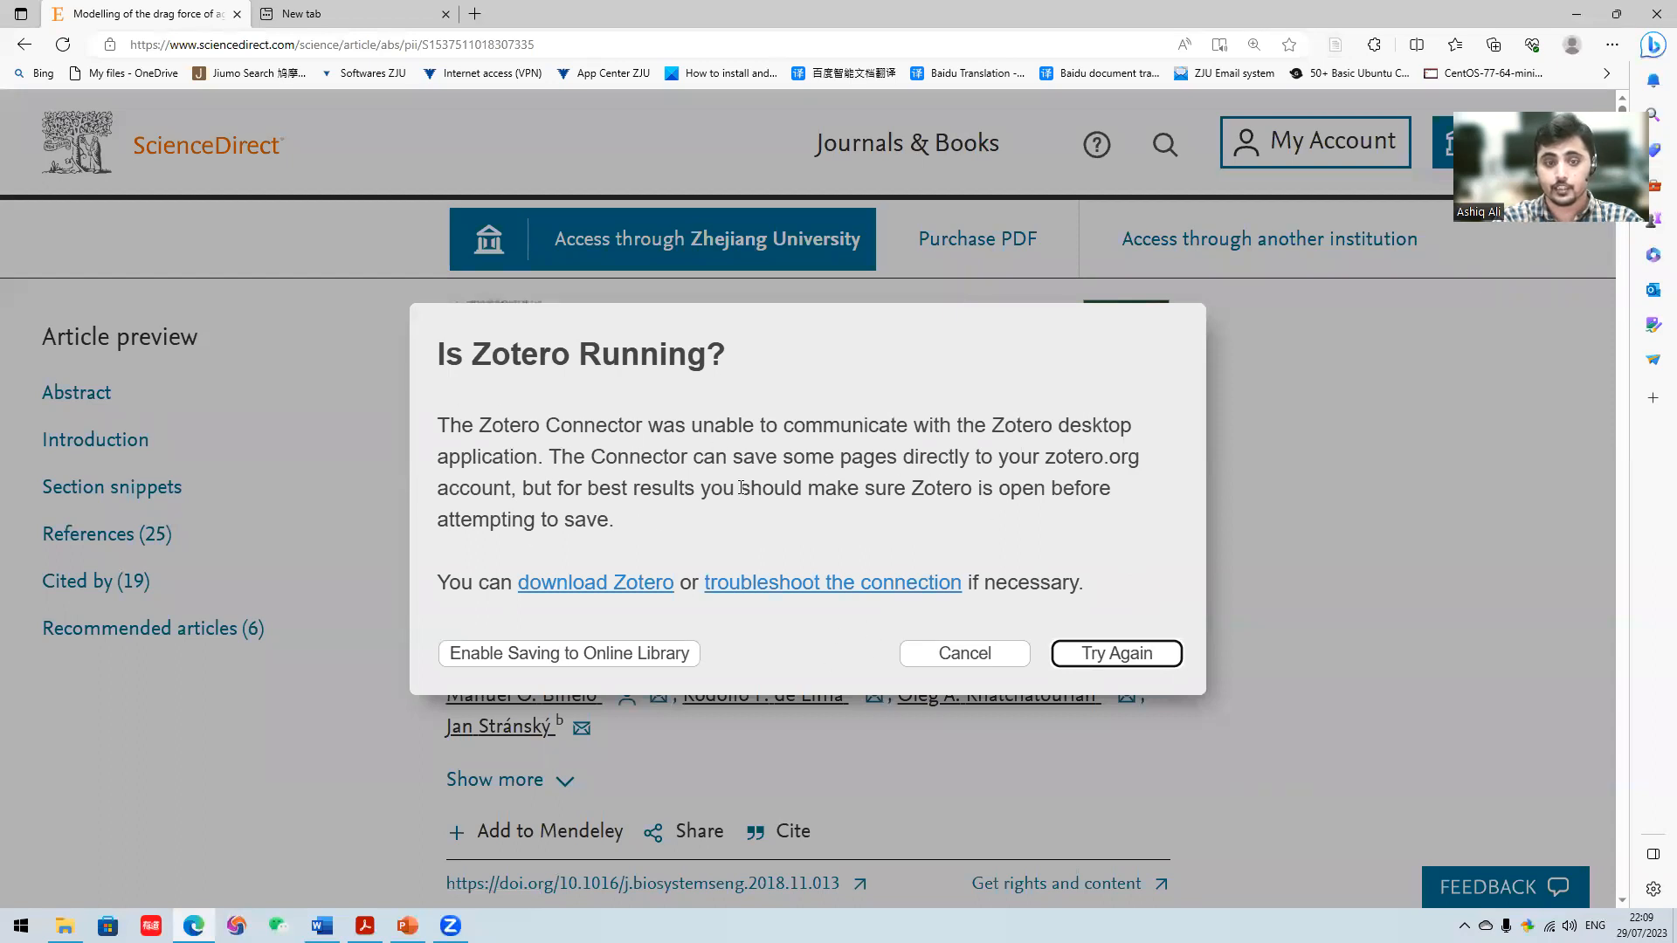
left_click(970, 655)
- Minimize the open windows and launch the Zotero desktop application from its desktop shortcut
left_click(1579, 11)
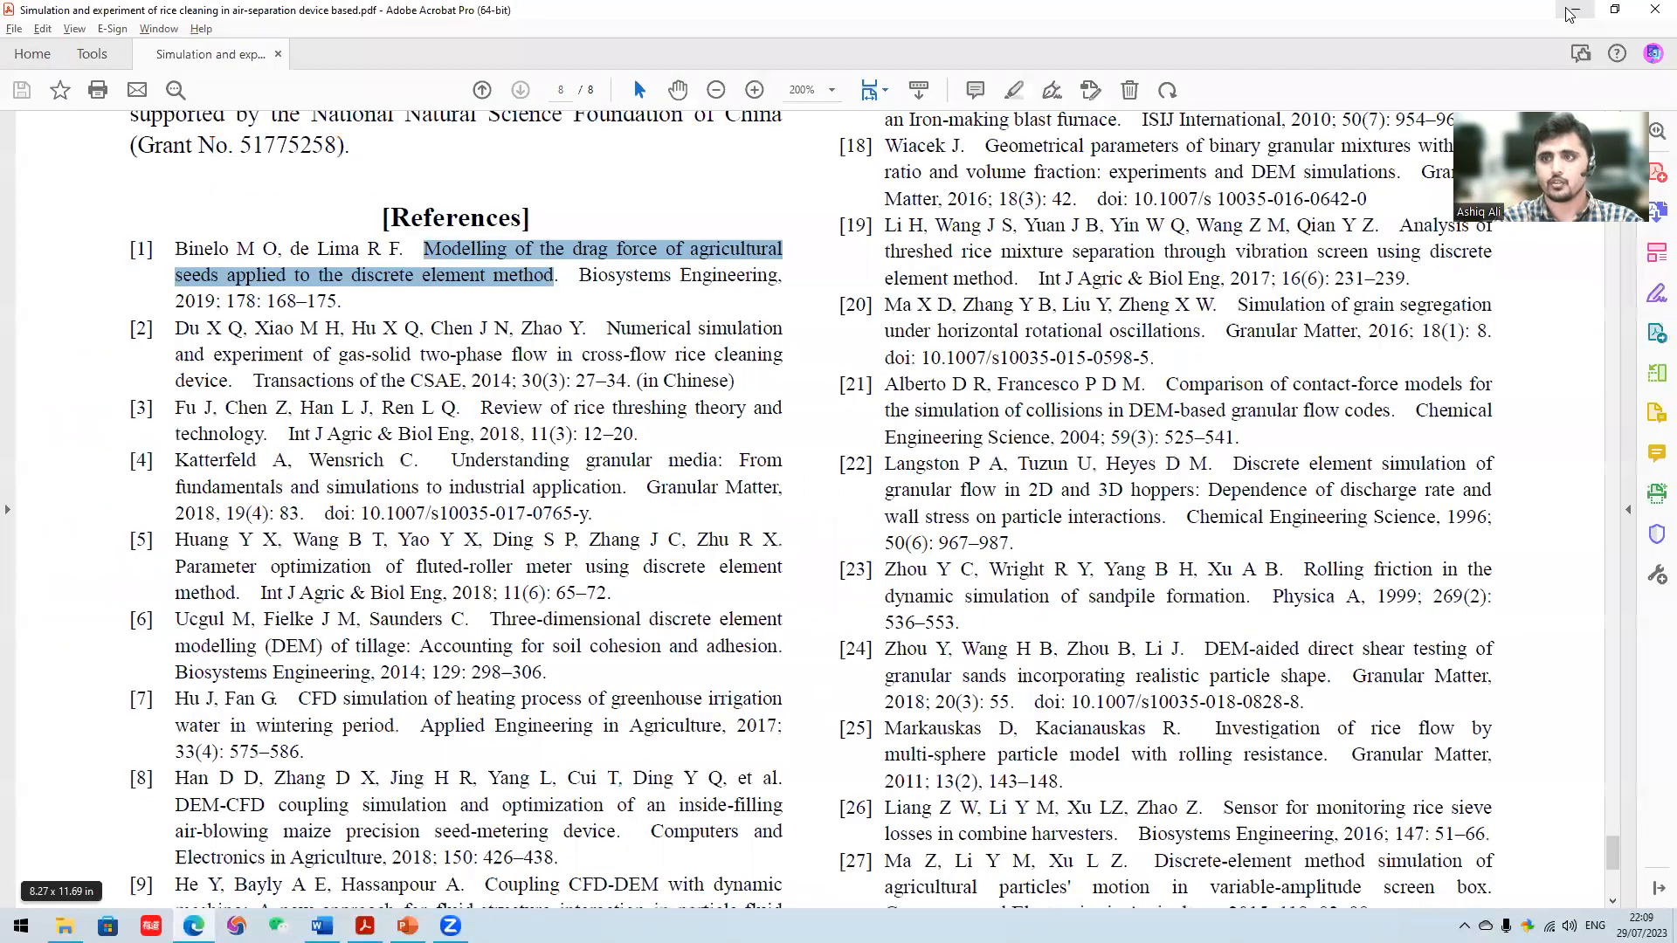
left_click(1572, 12)
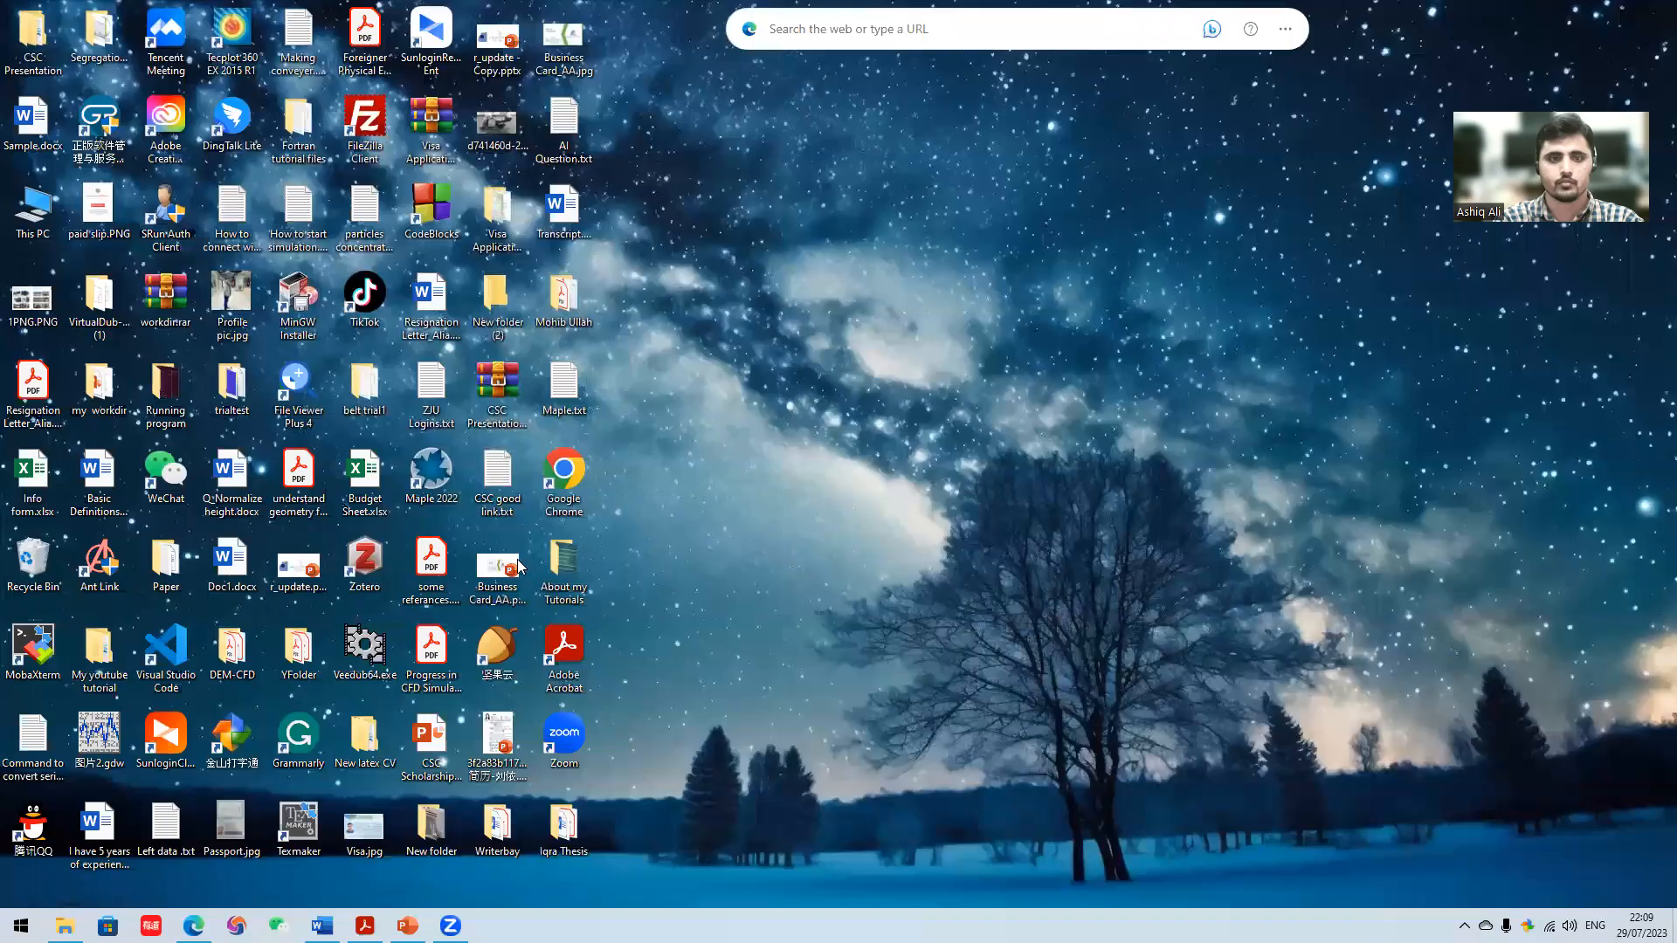
double_click(380, 565)
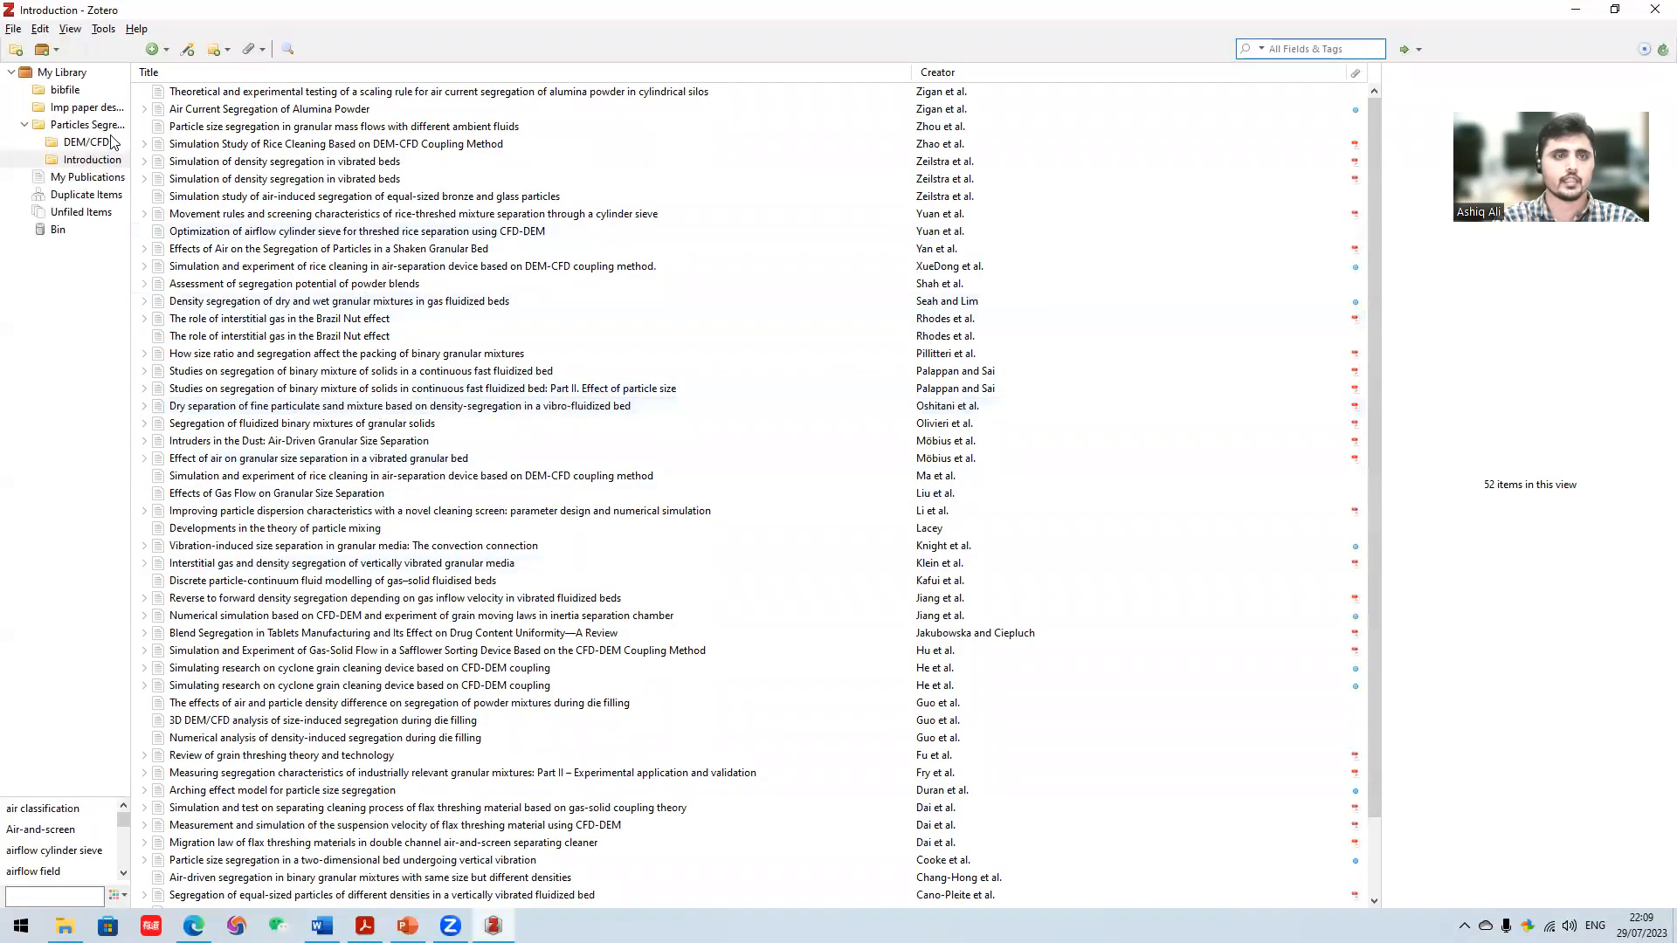
- Look through the existing library collections, including bibfile, Particles Segregation and its DEM/CFD and Introduction subcollections
left_click(90, 108)
left_click(92, 125)
left_click(96, 141)
left_click(99, 160)
left_click(80, 91)
left_click(92, 108)
left_click(94, 128)
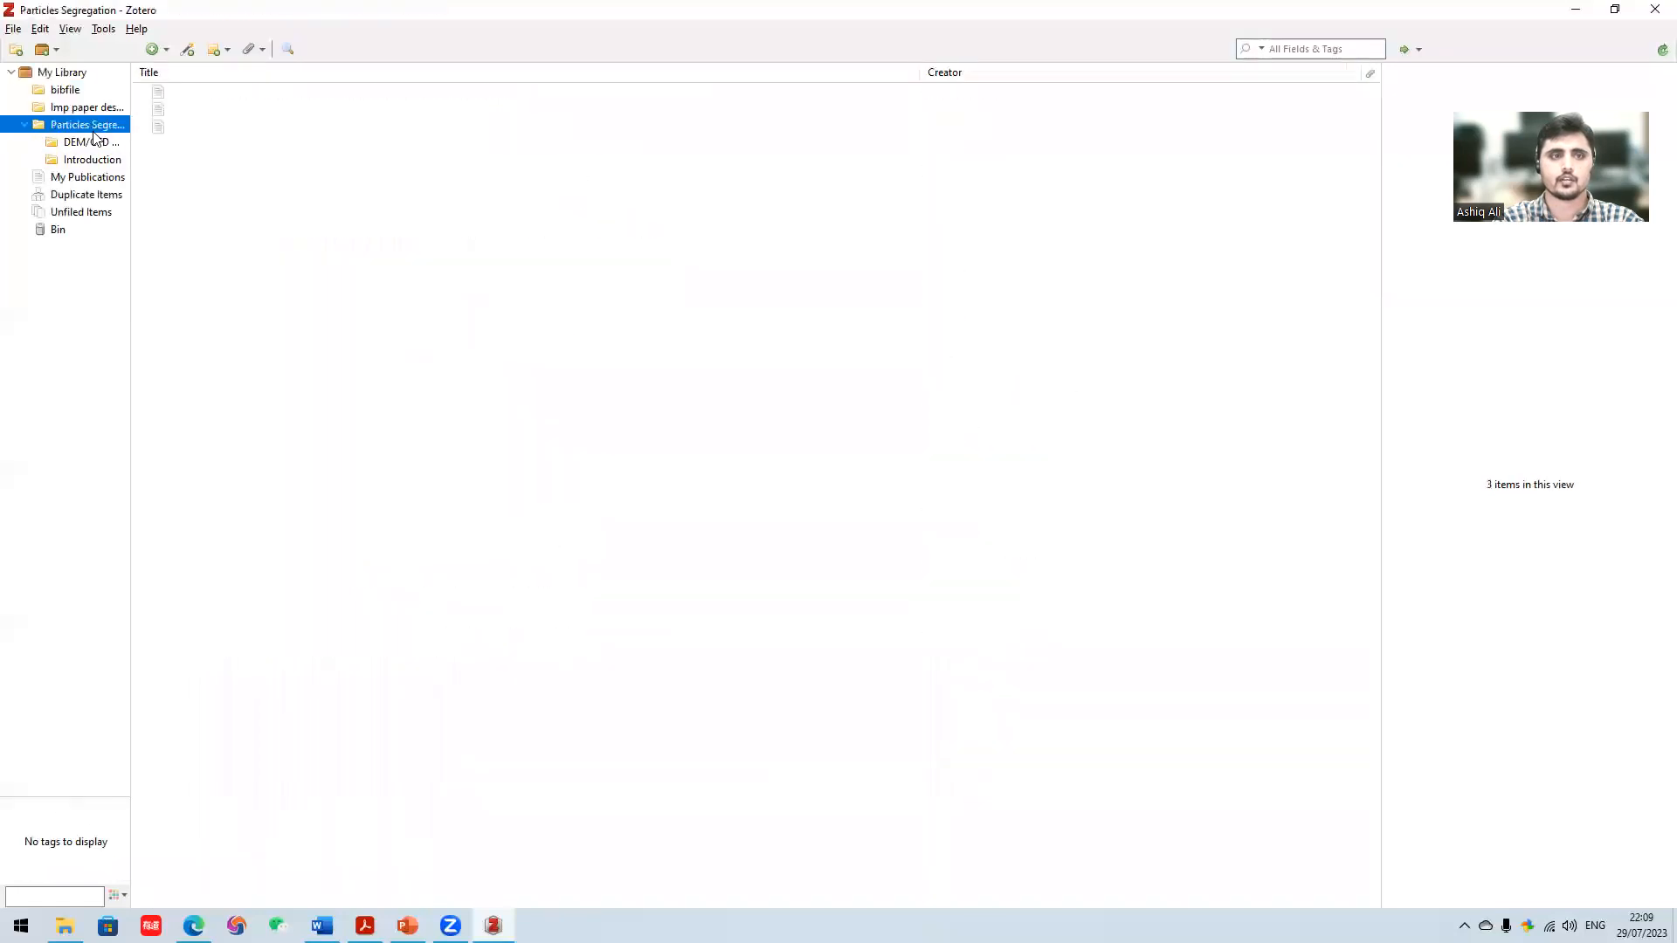
left_click(96, 142)
left_click(98, 159)
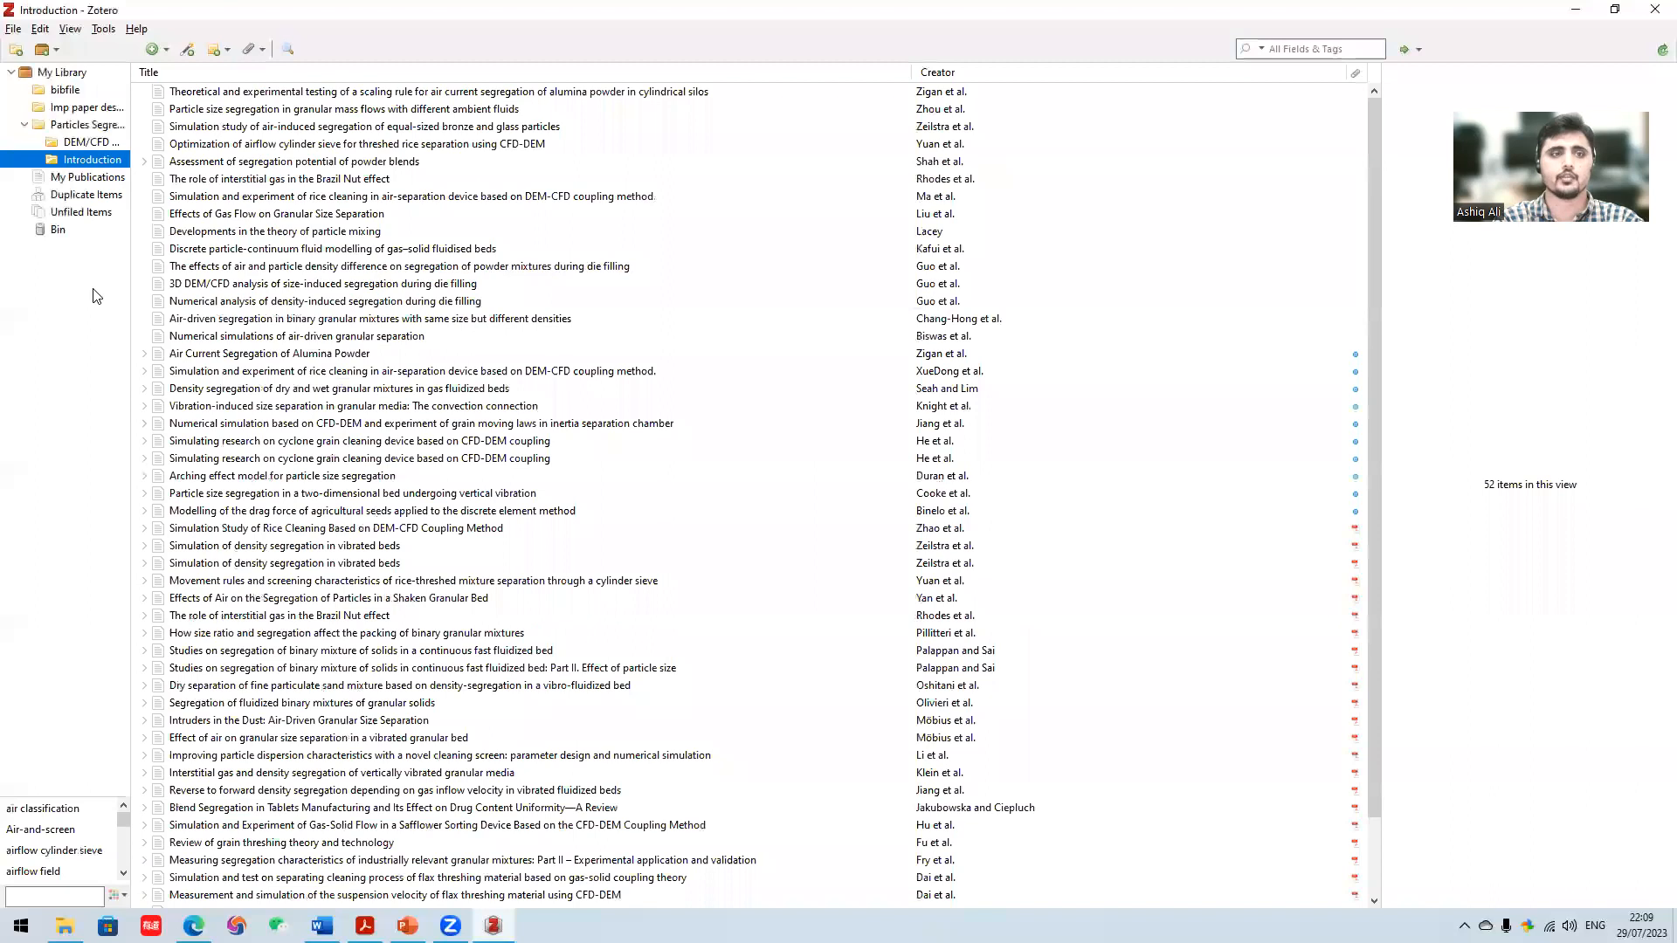
- Create a new collection named Thesis in My Library
left_click(17, 52)
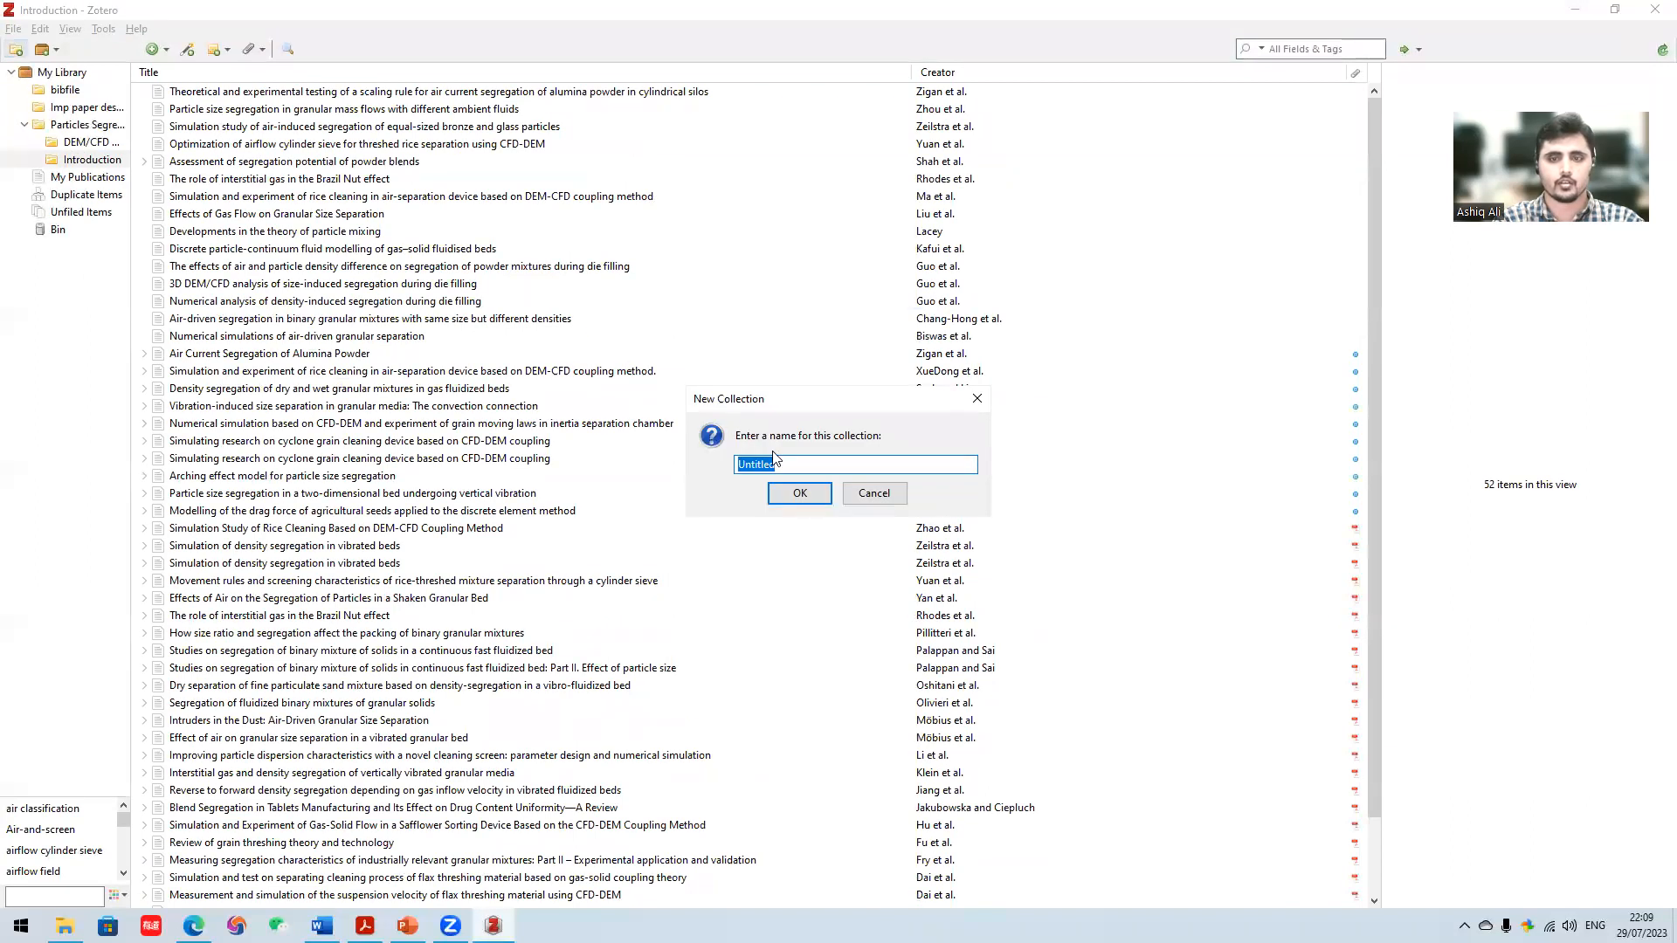
type("Thesis")
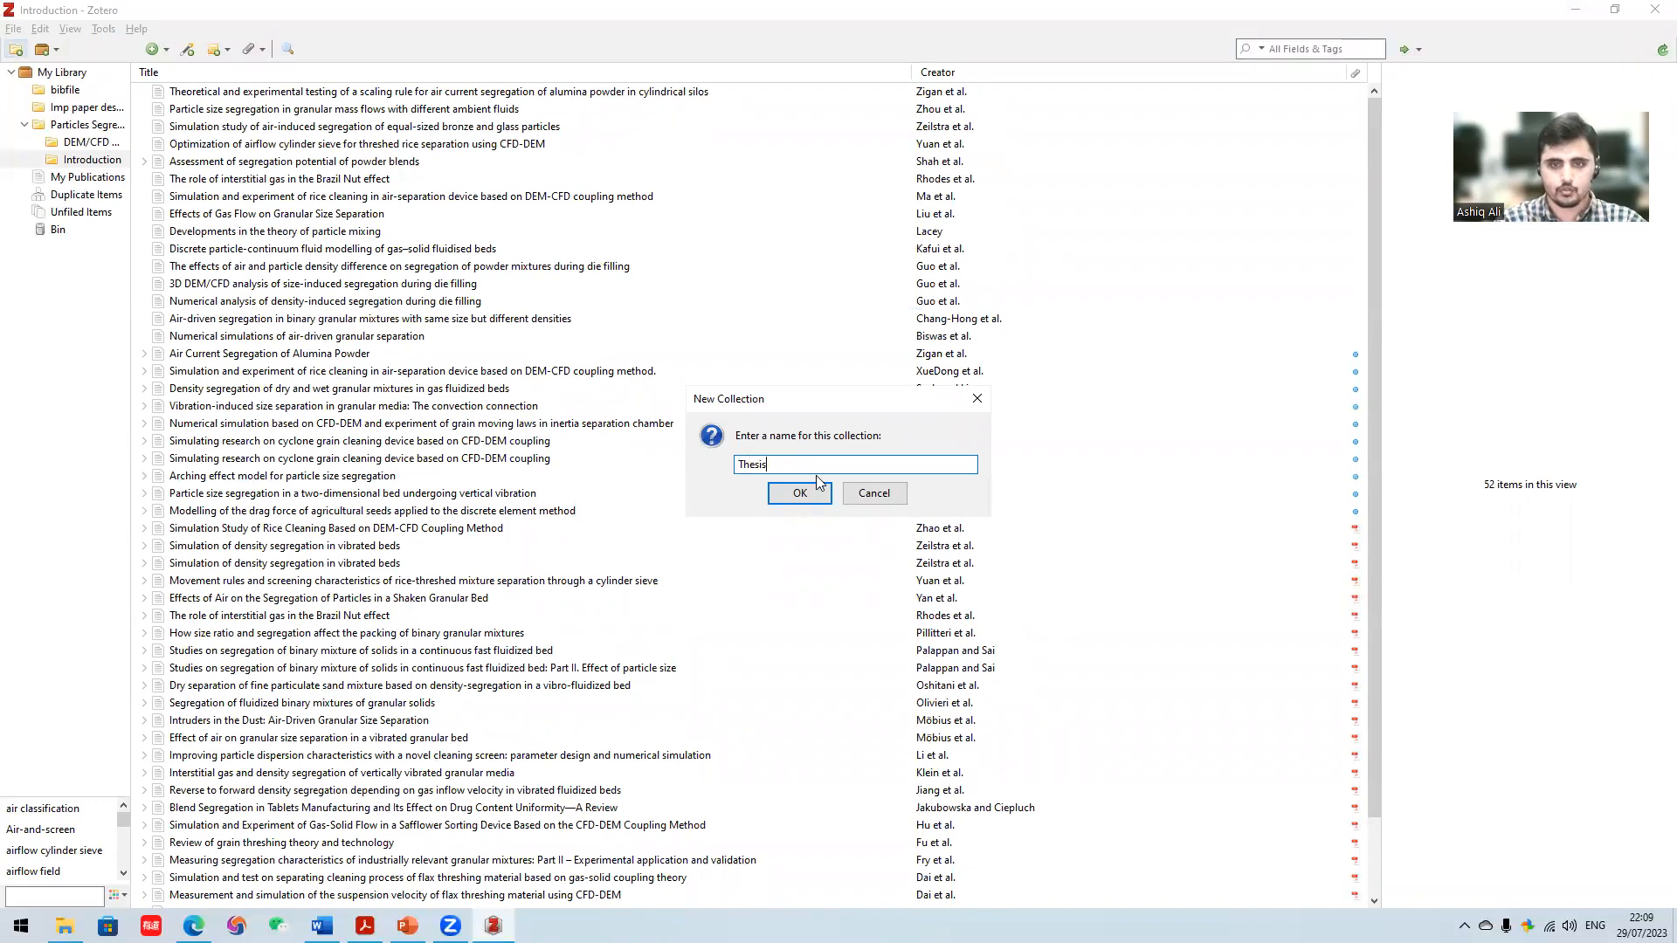
left_click(800, 493)
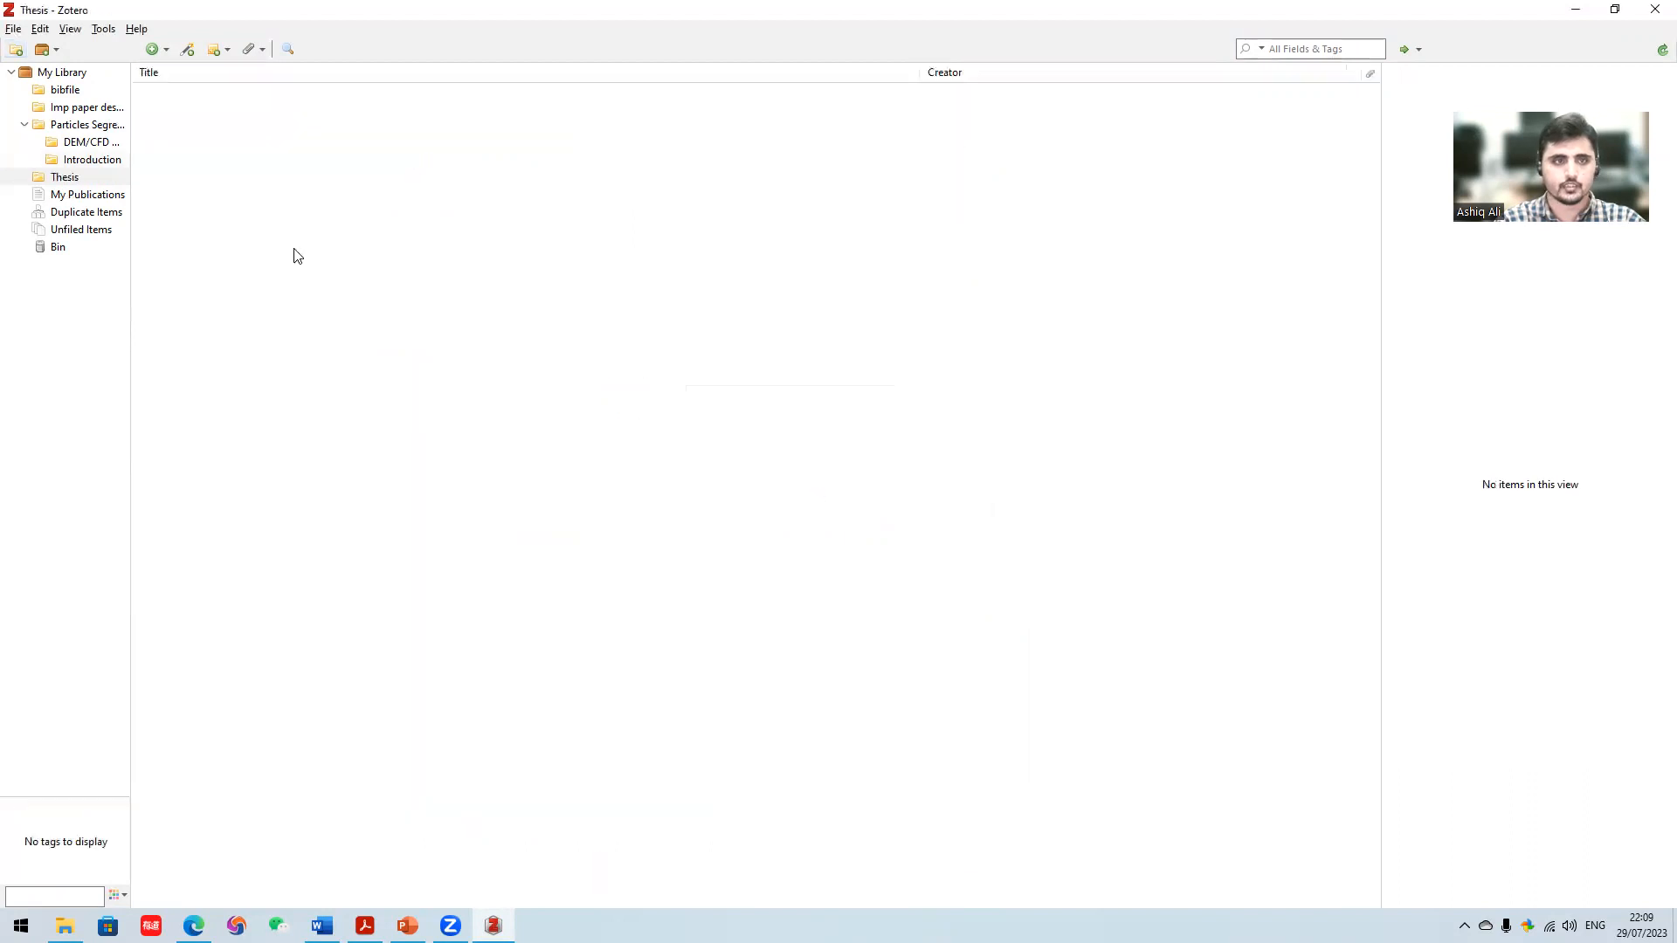
- Add two subcollections named Intro and Mathematical Model under the Thesis collection
right_click(81, 179)
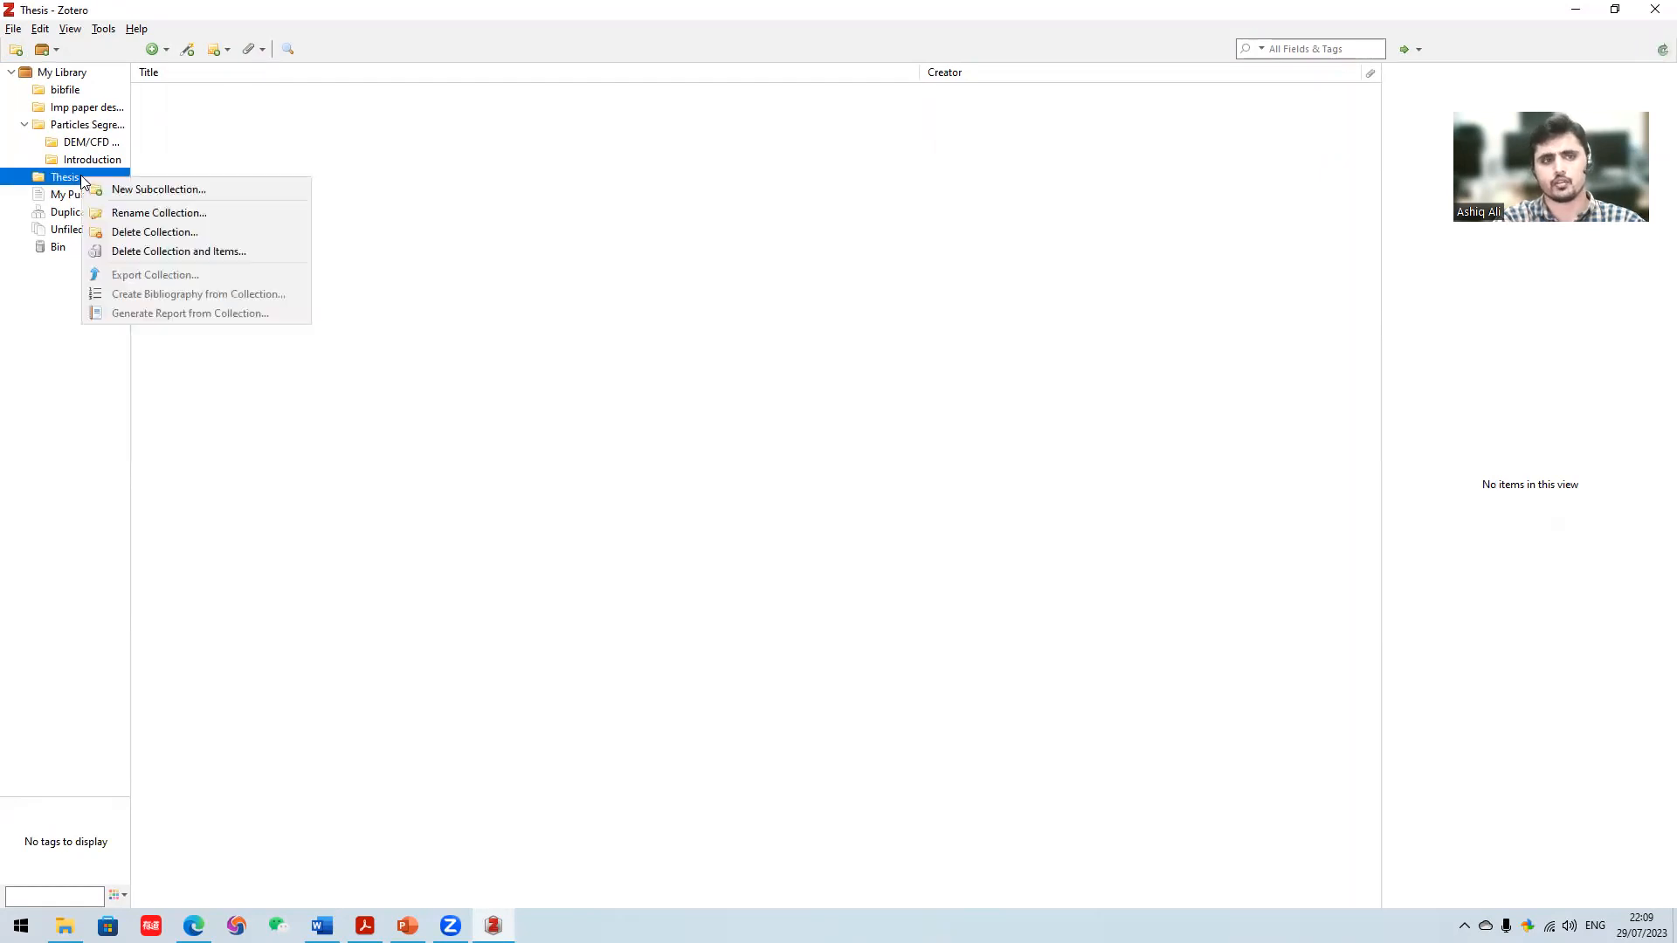
left_click(101, 189)
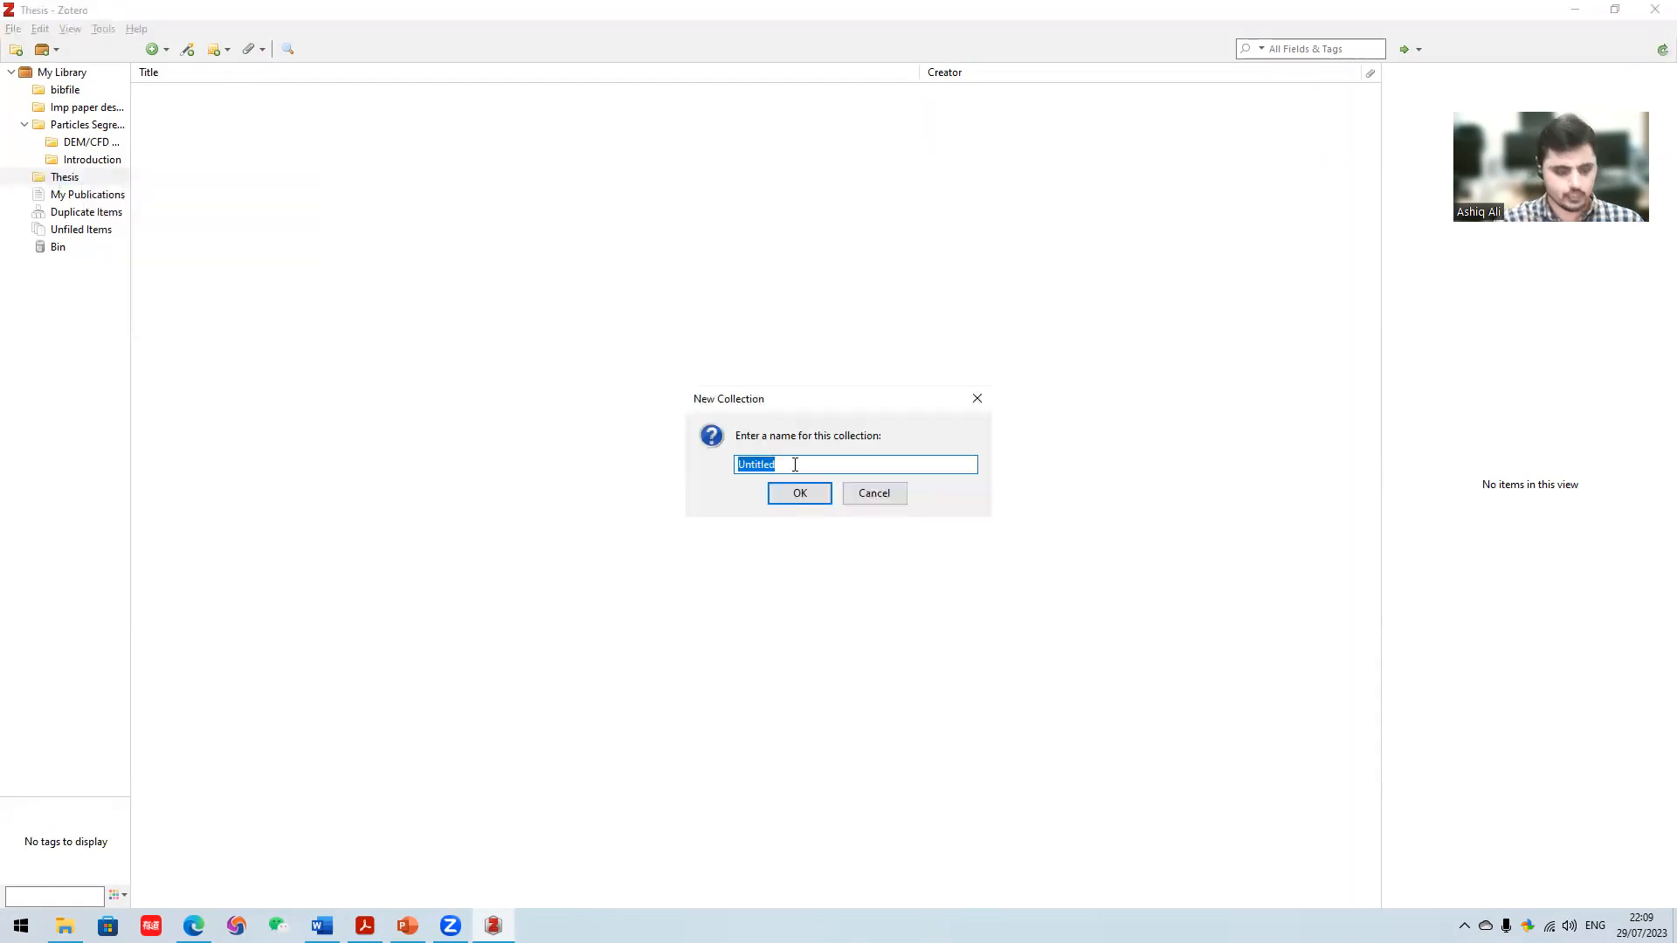
key("BackSpace")
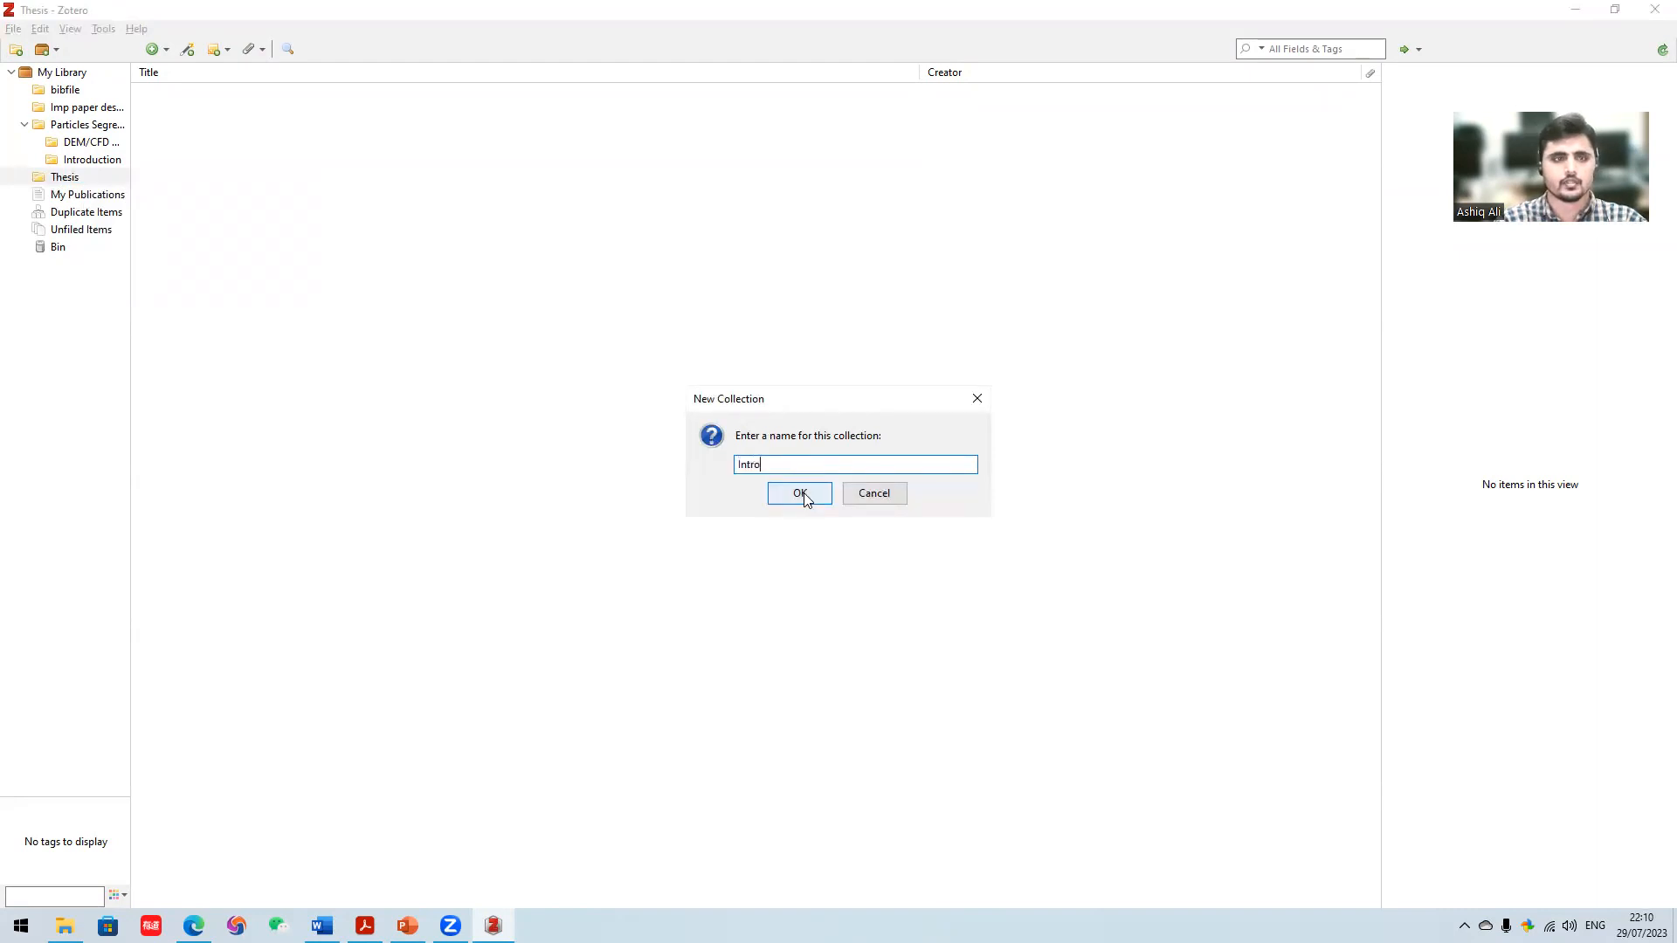
left_click(800, 494)
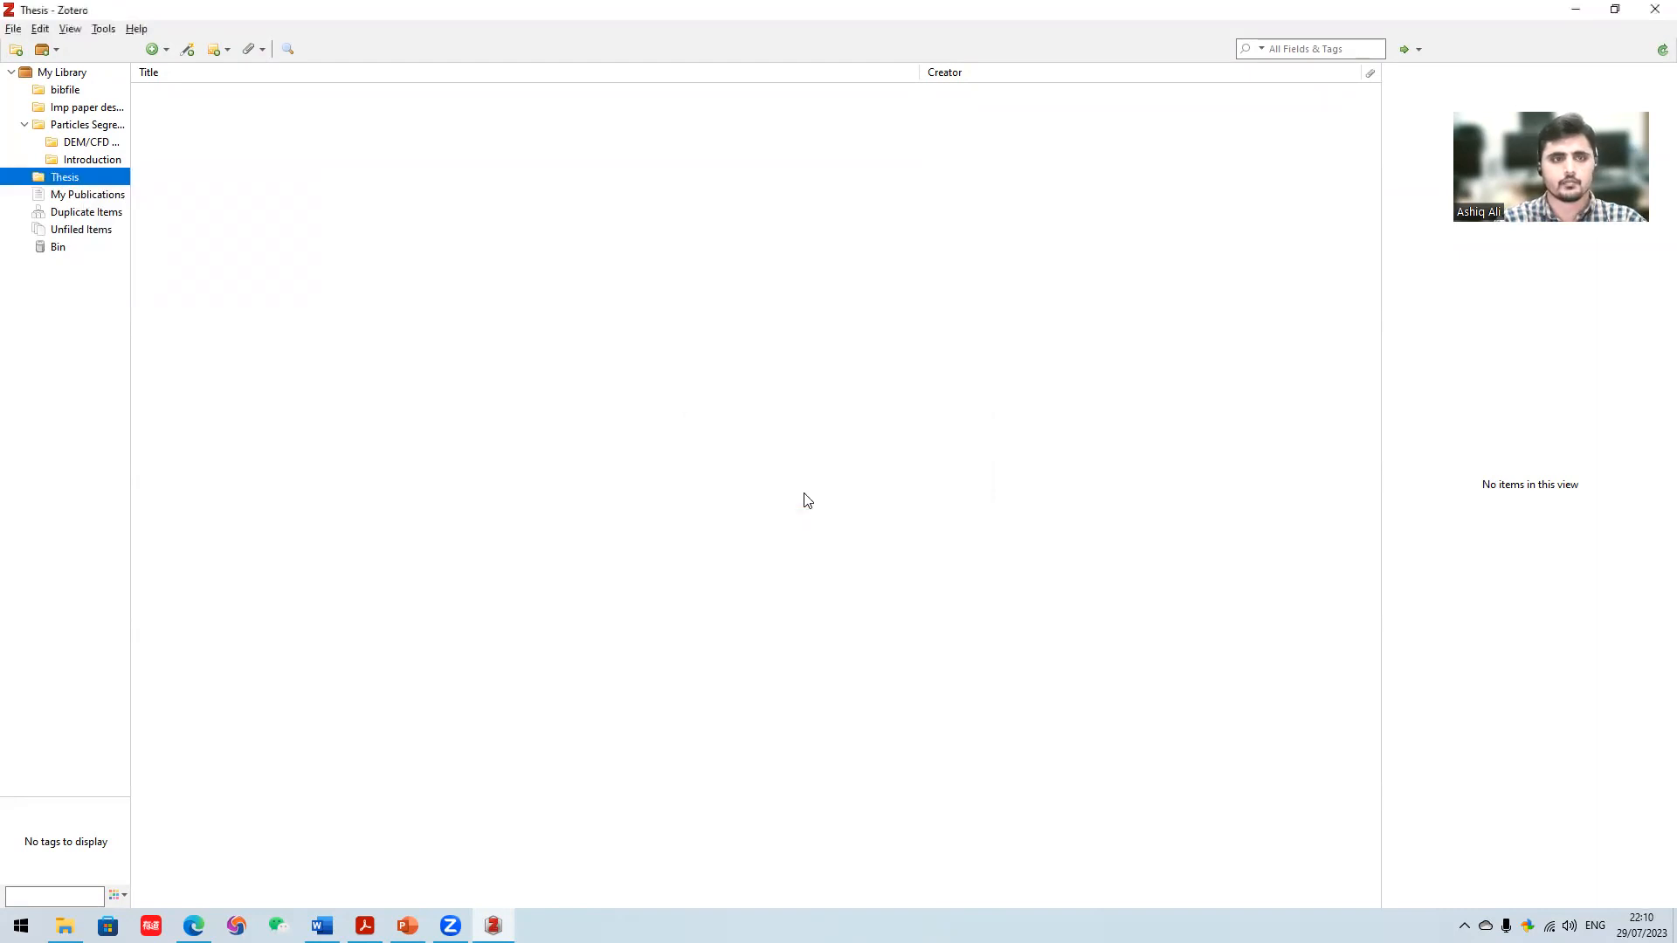
right_click(92, 175)
left_click(106, 187)
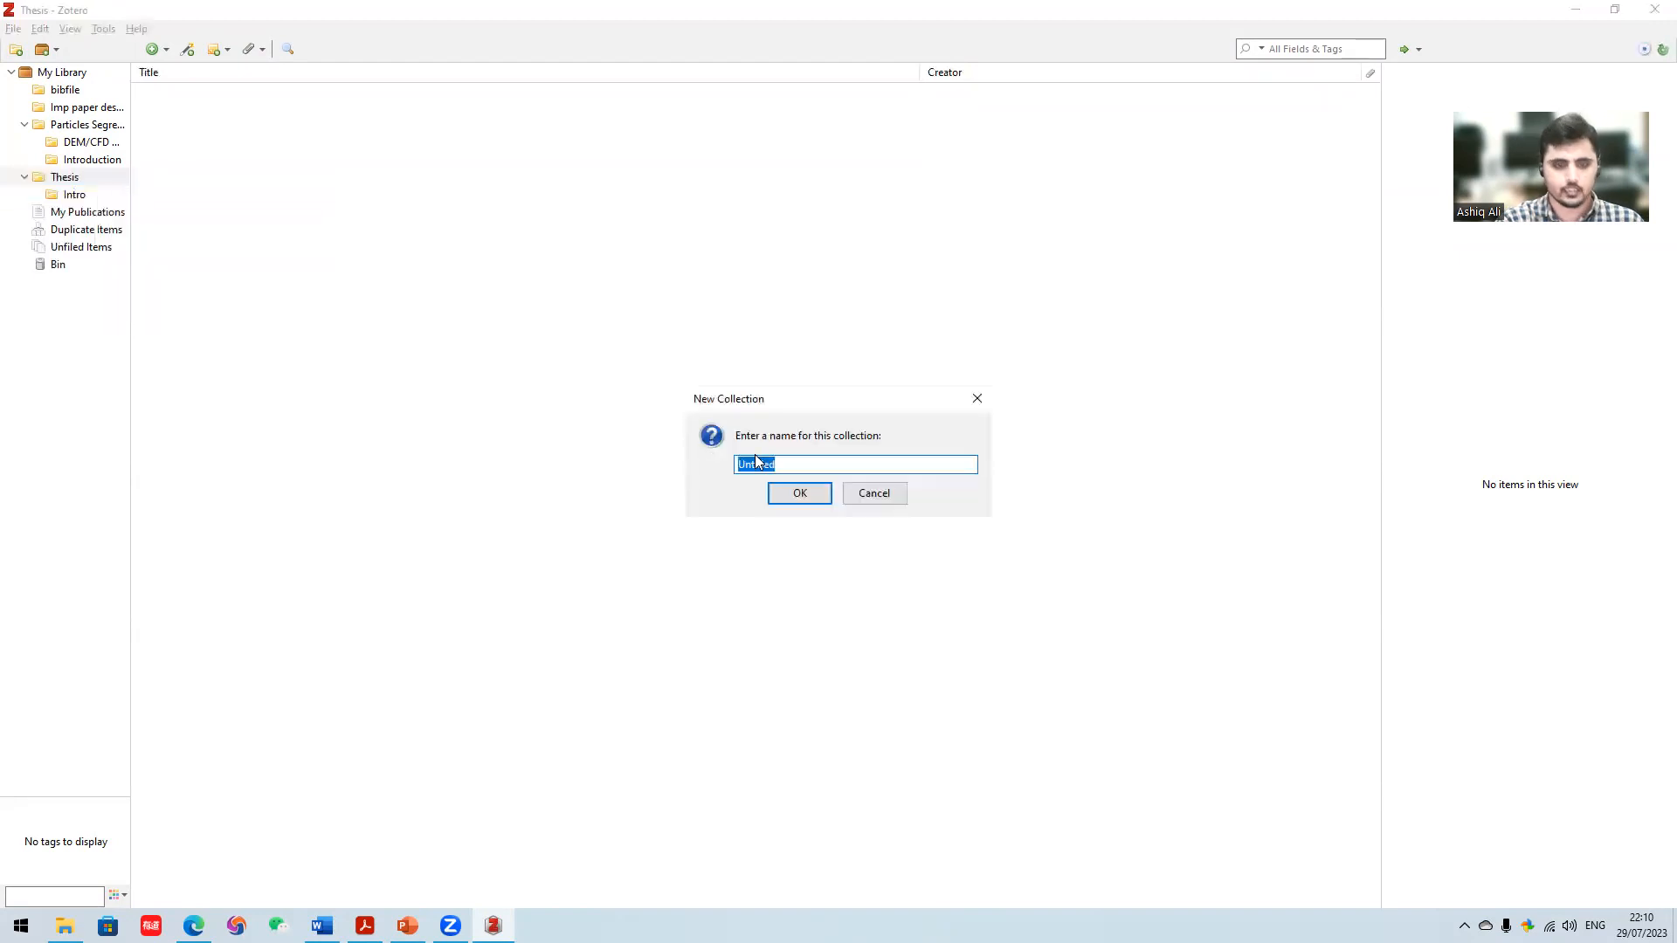
type("Mathematical Model")
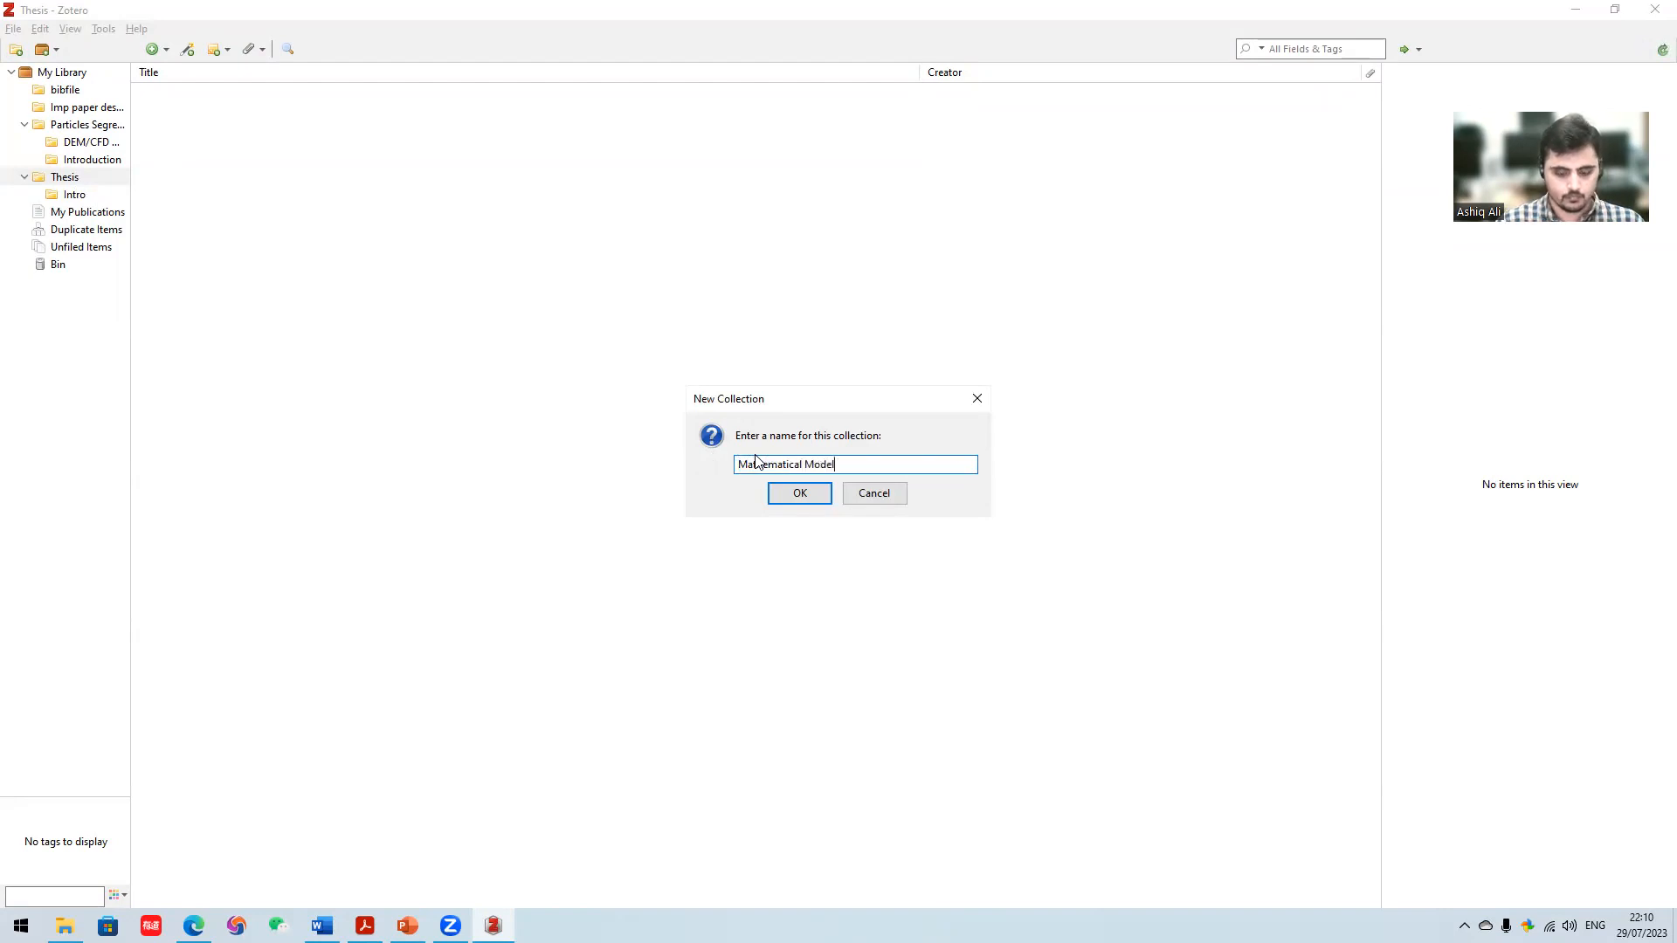
key("Return")
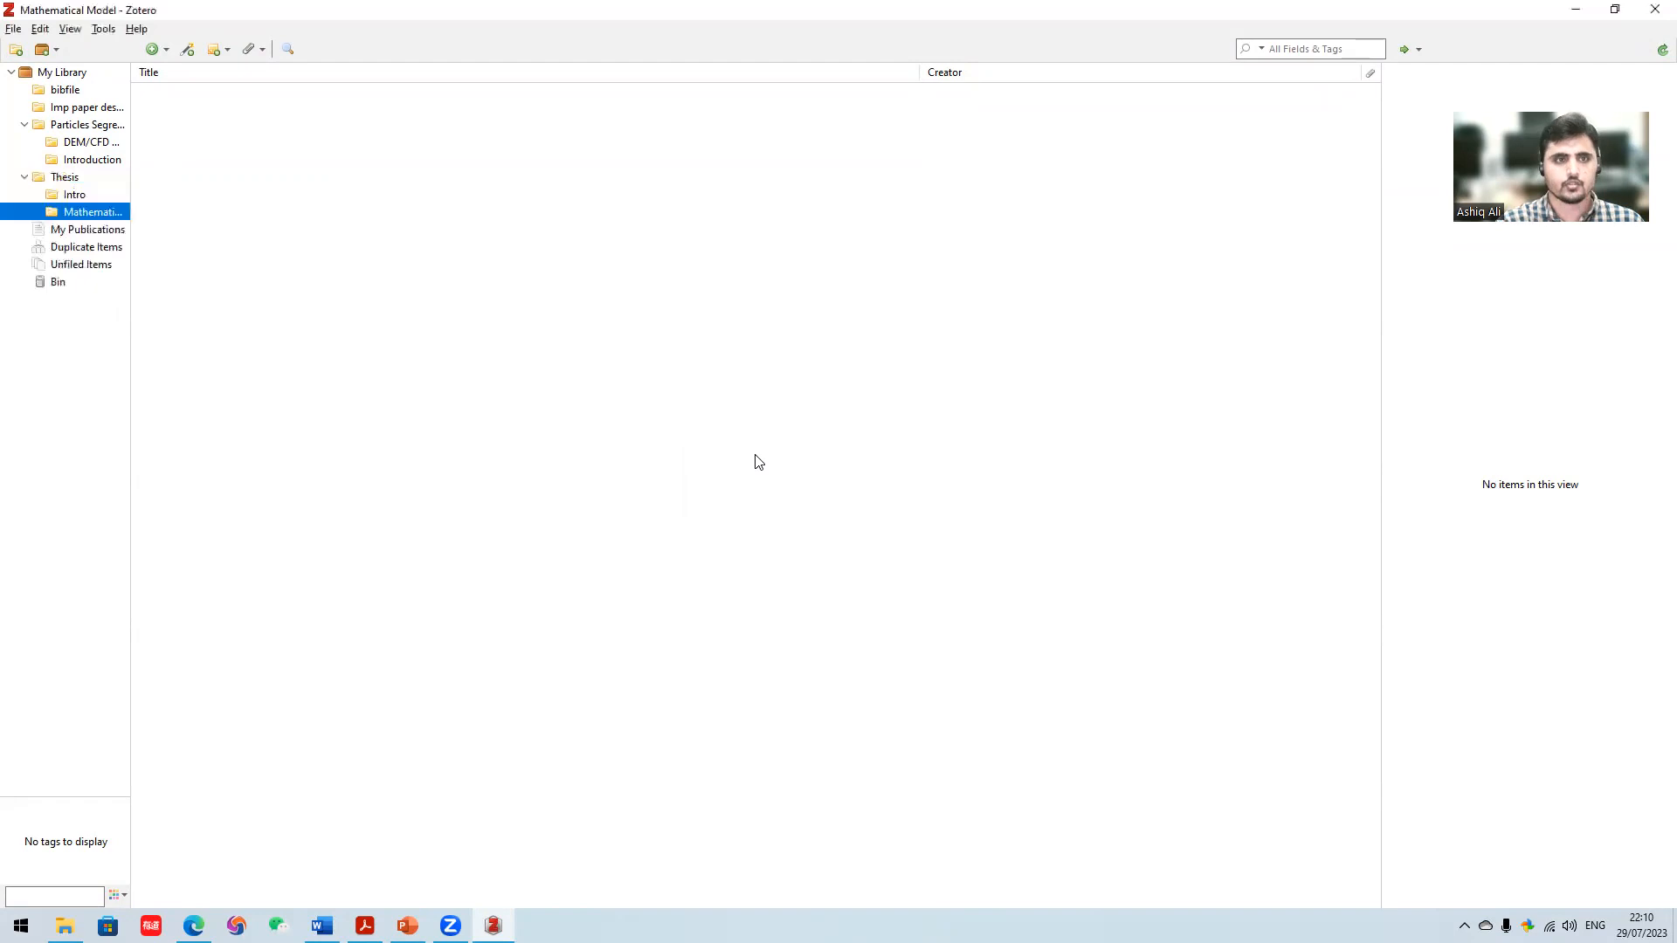
- Check the Thesis collection and its Intro and Mathematical Model subcollections, finishing with Intro selected
left_click(88, 194)
right_click(87, 194)
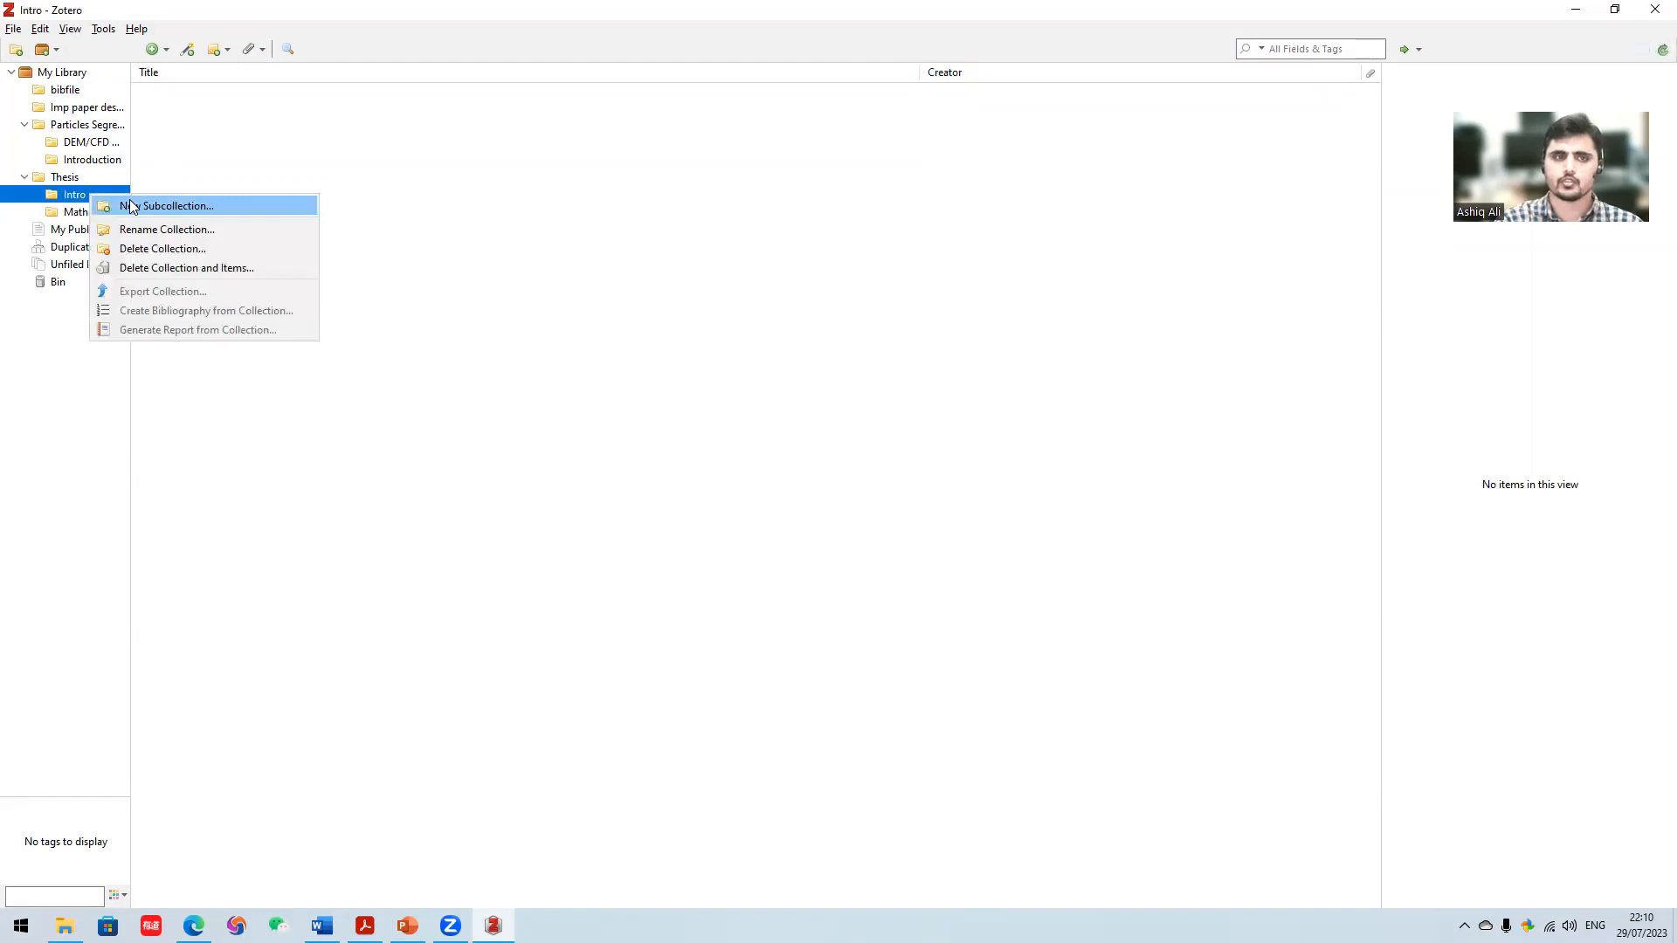
left_click(69, 366)
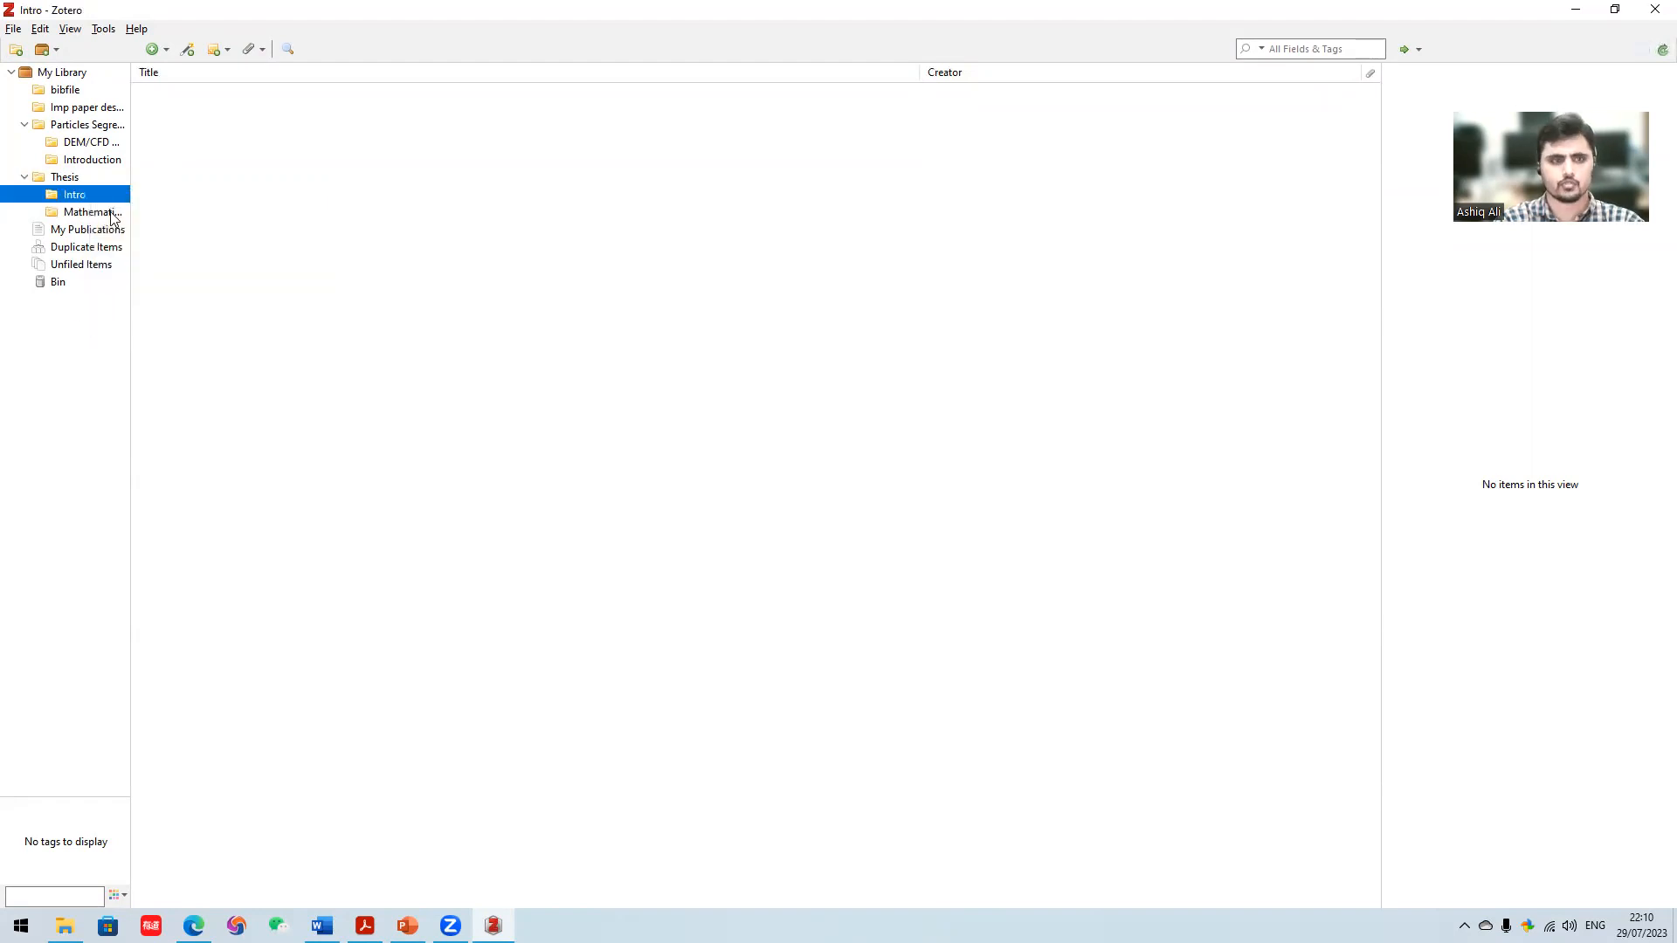
left_click(103, 212)
left_click(88, 192)
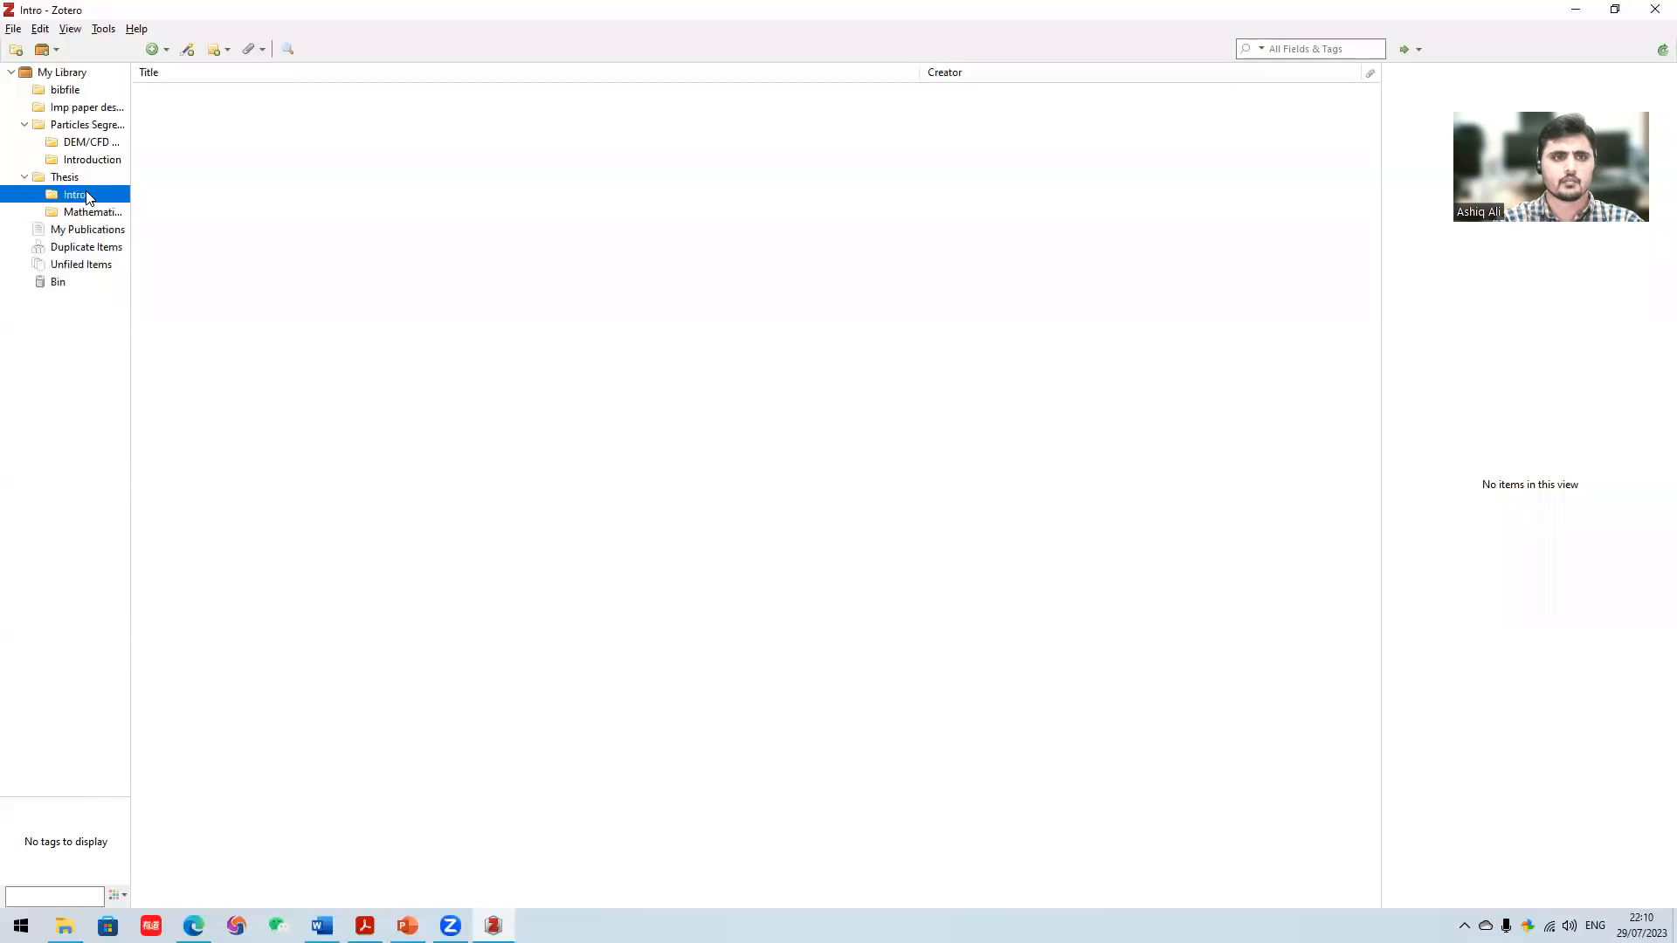
left_click(91, 210)
left_click(81, 178)
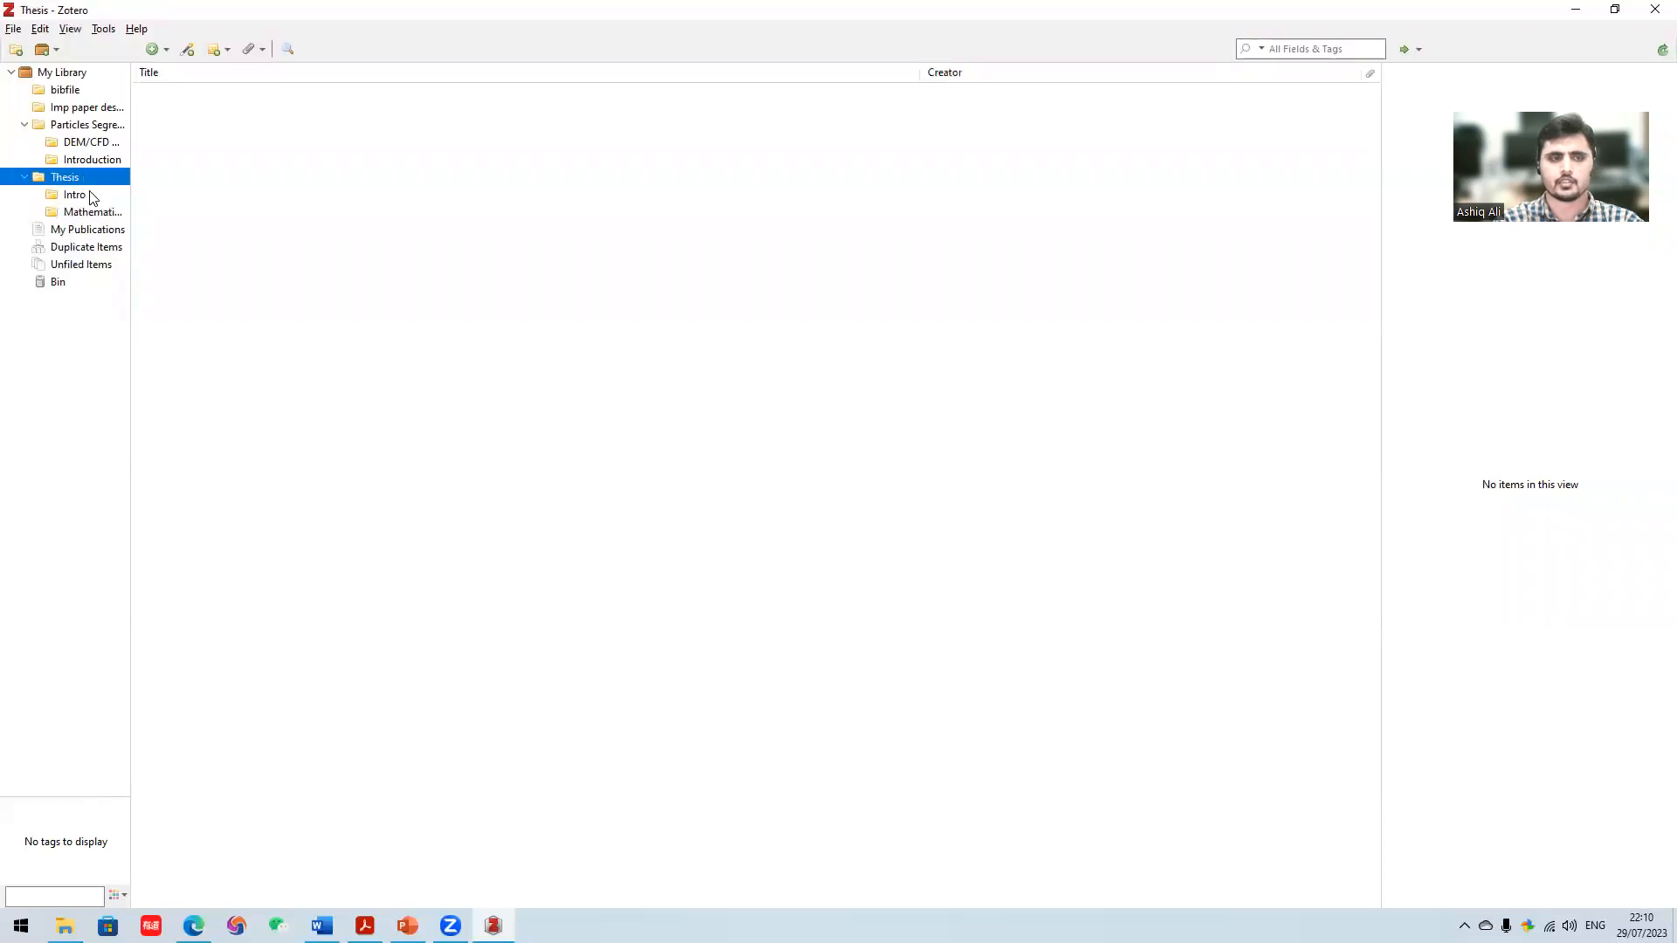
left_click(92, 196)
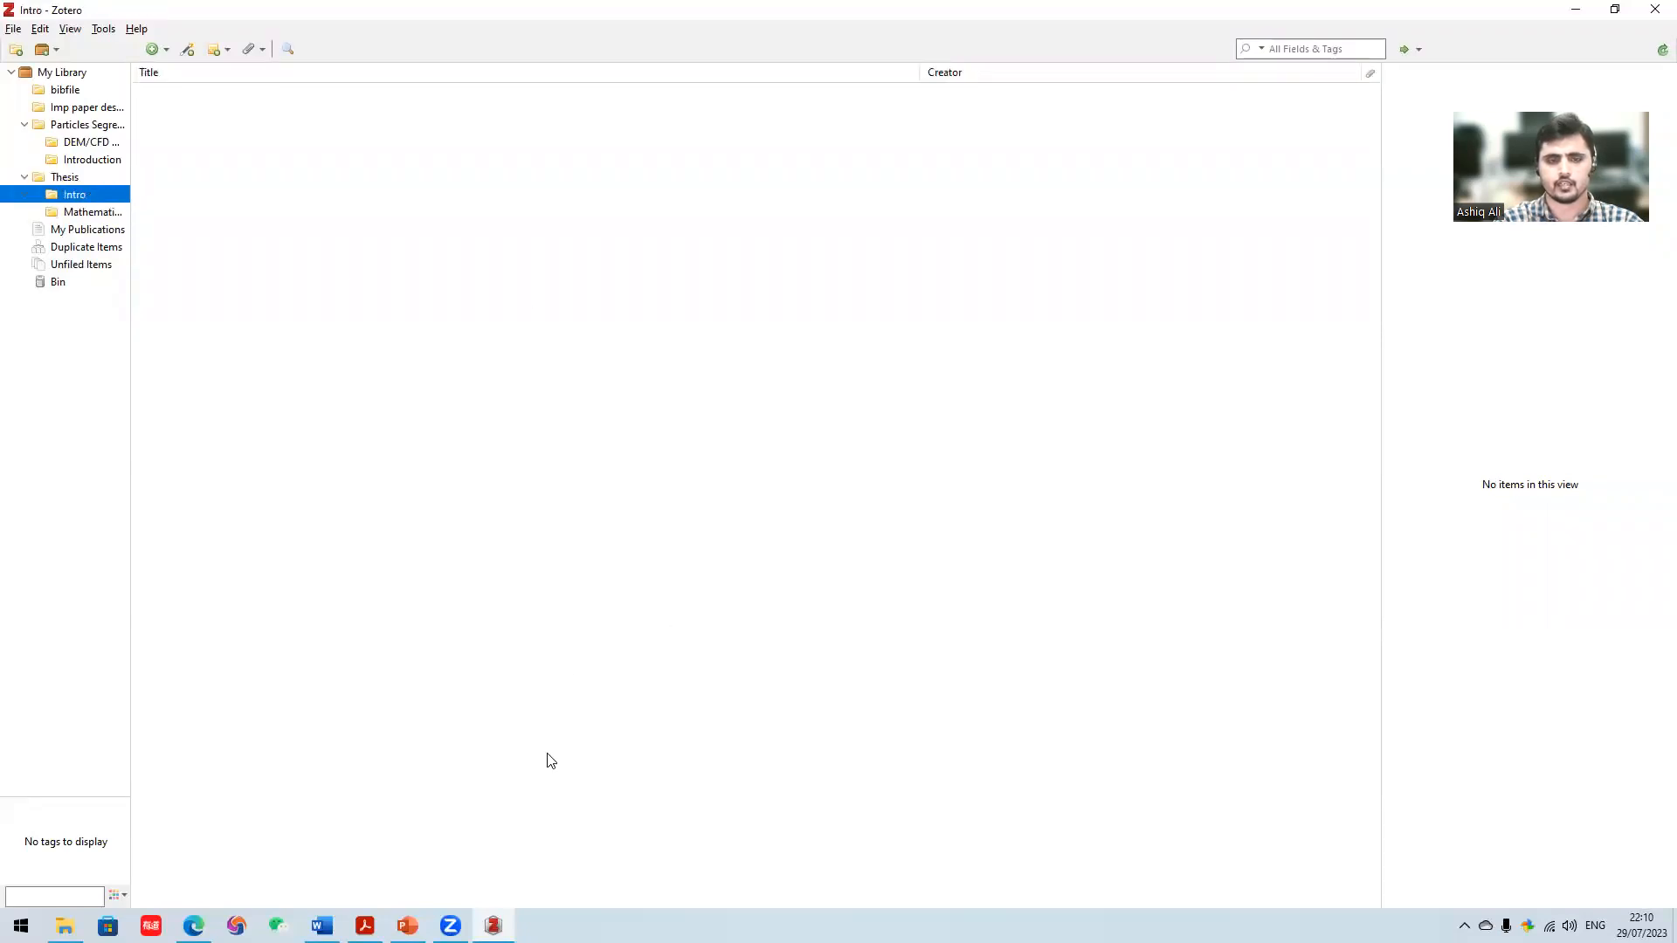
- Switch to Edge and save the open ScienceDirect article with the Zotero Connector into the Intro subcollection of Thesis
mouse_move(196, 924)
left_click(209, 864)
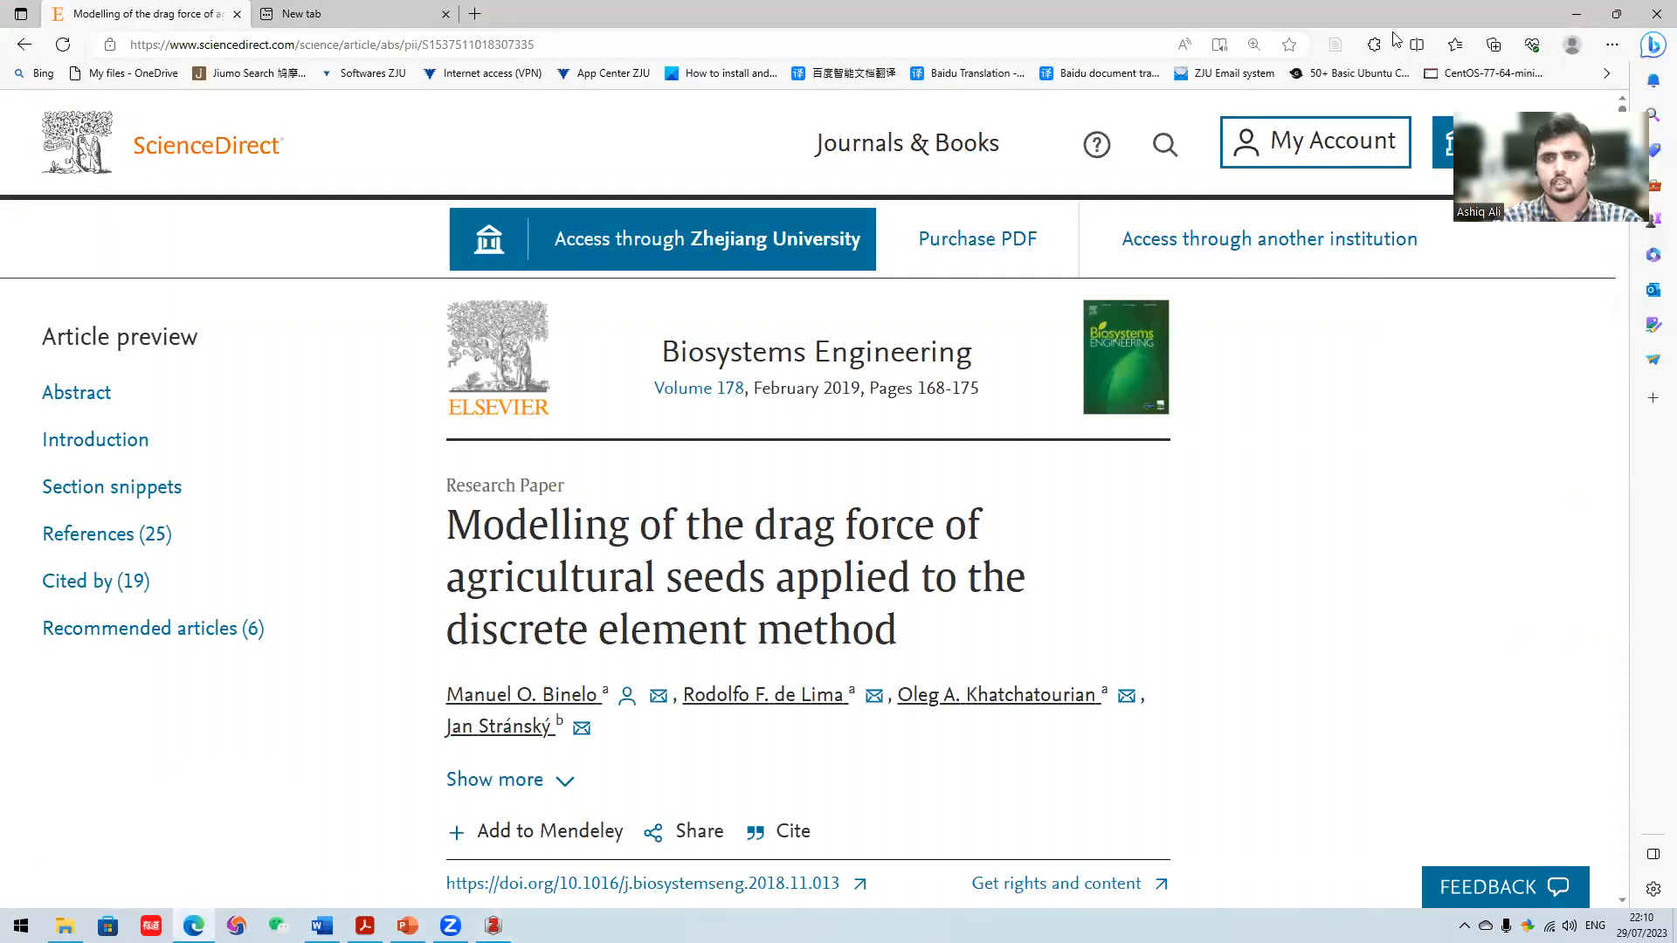
left_click(1337, 49)
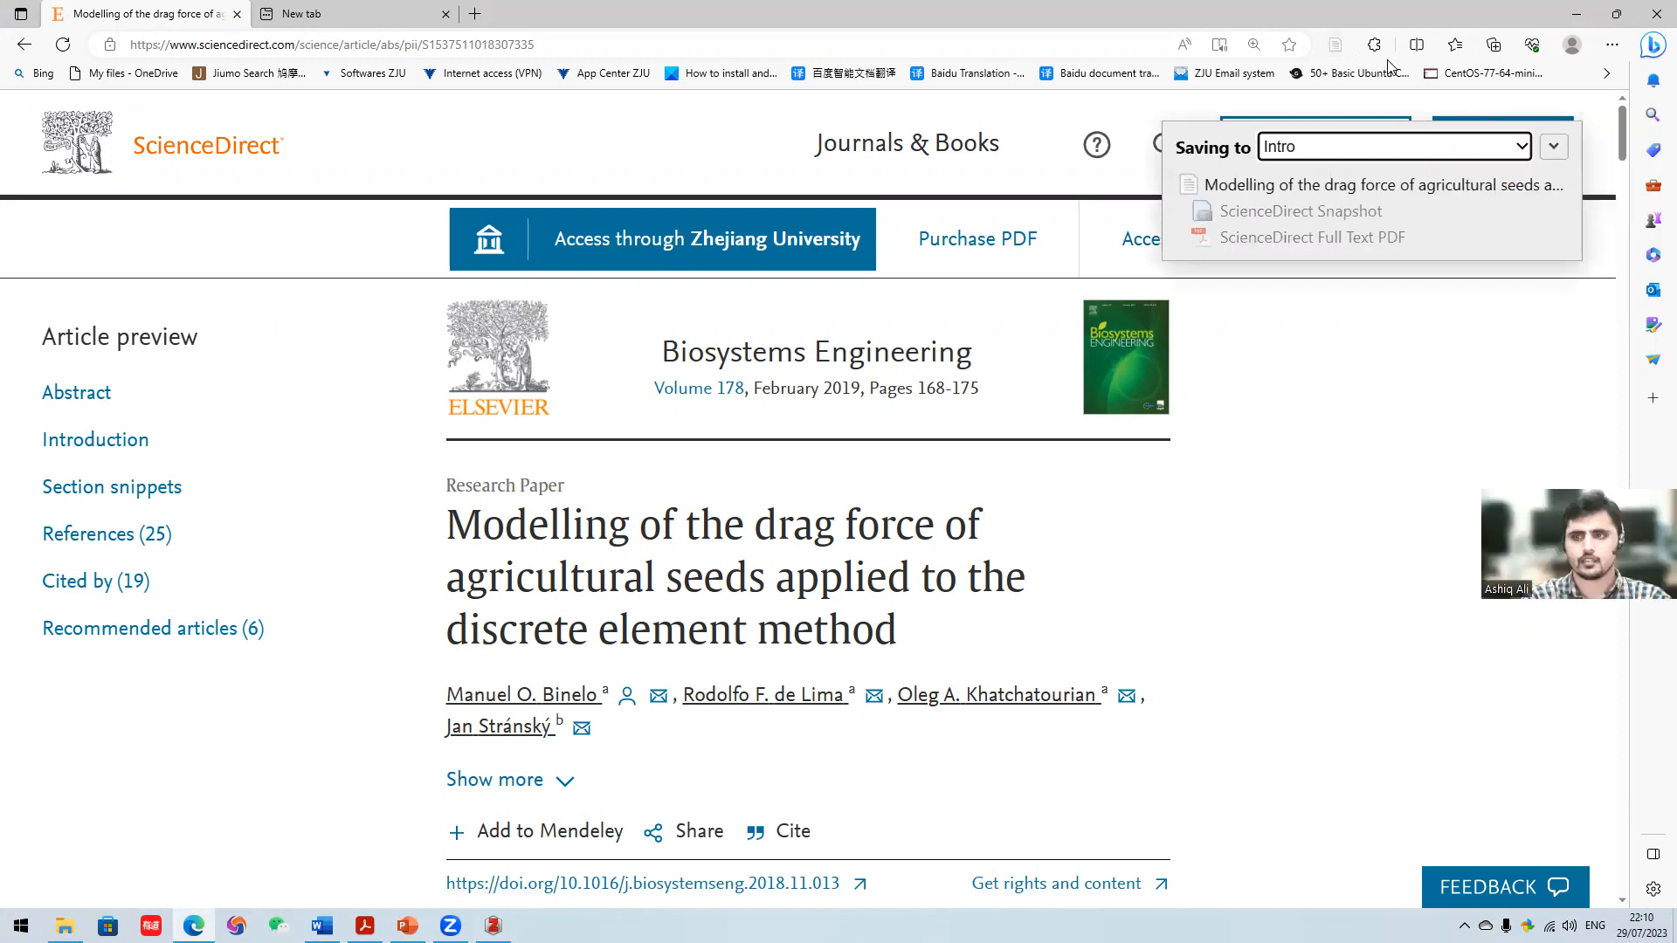
left_click(1554, 146)
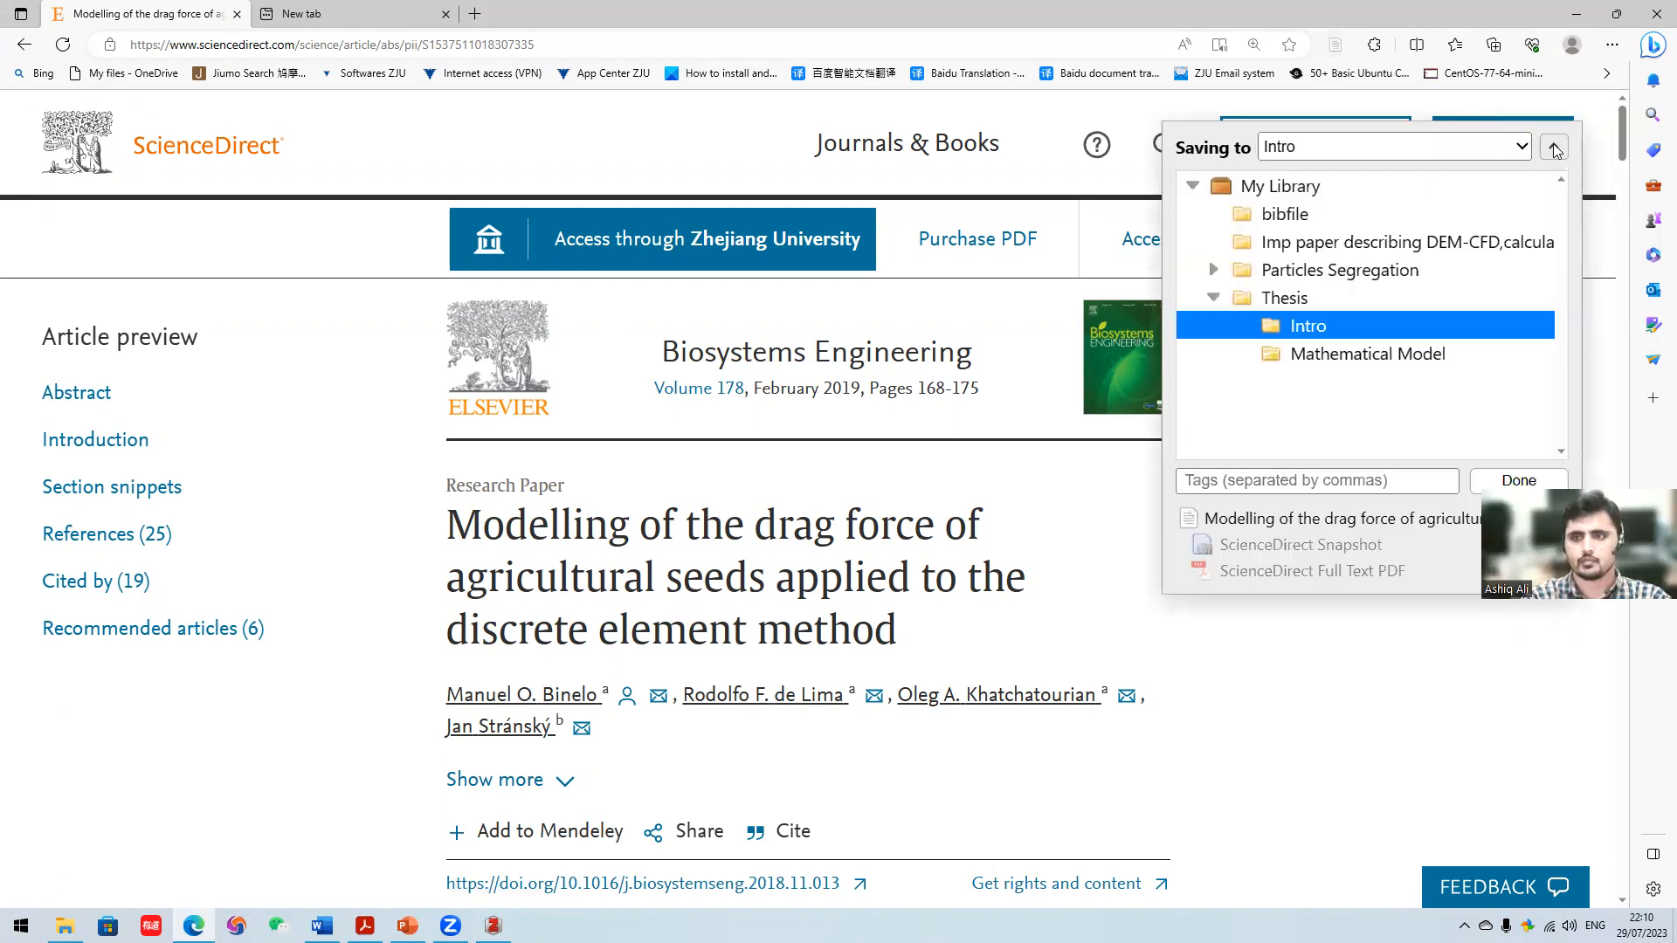
key("Up")
key("Up")
key("Up")
left_click(1280, 297)
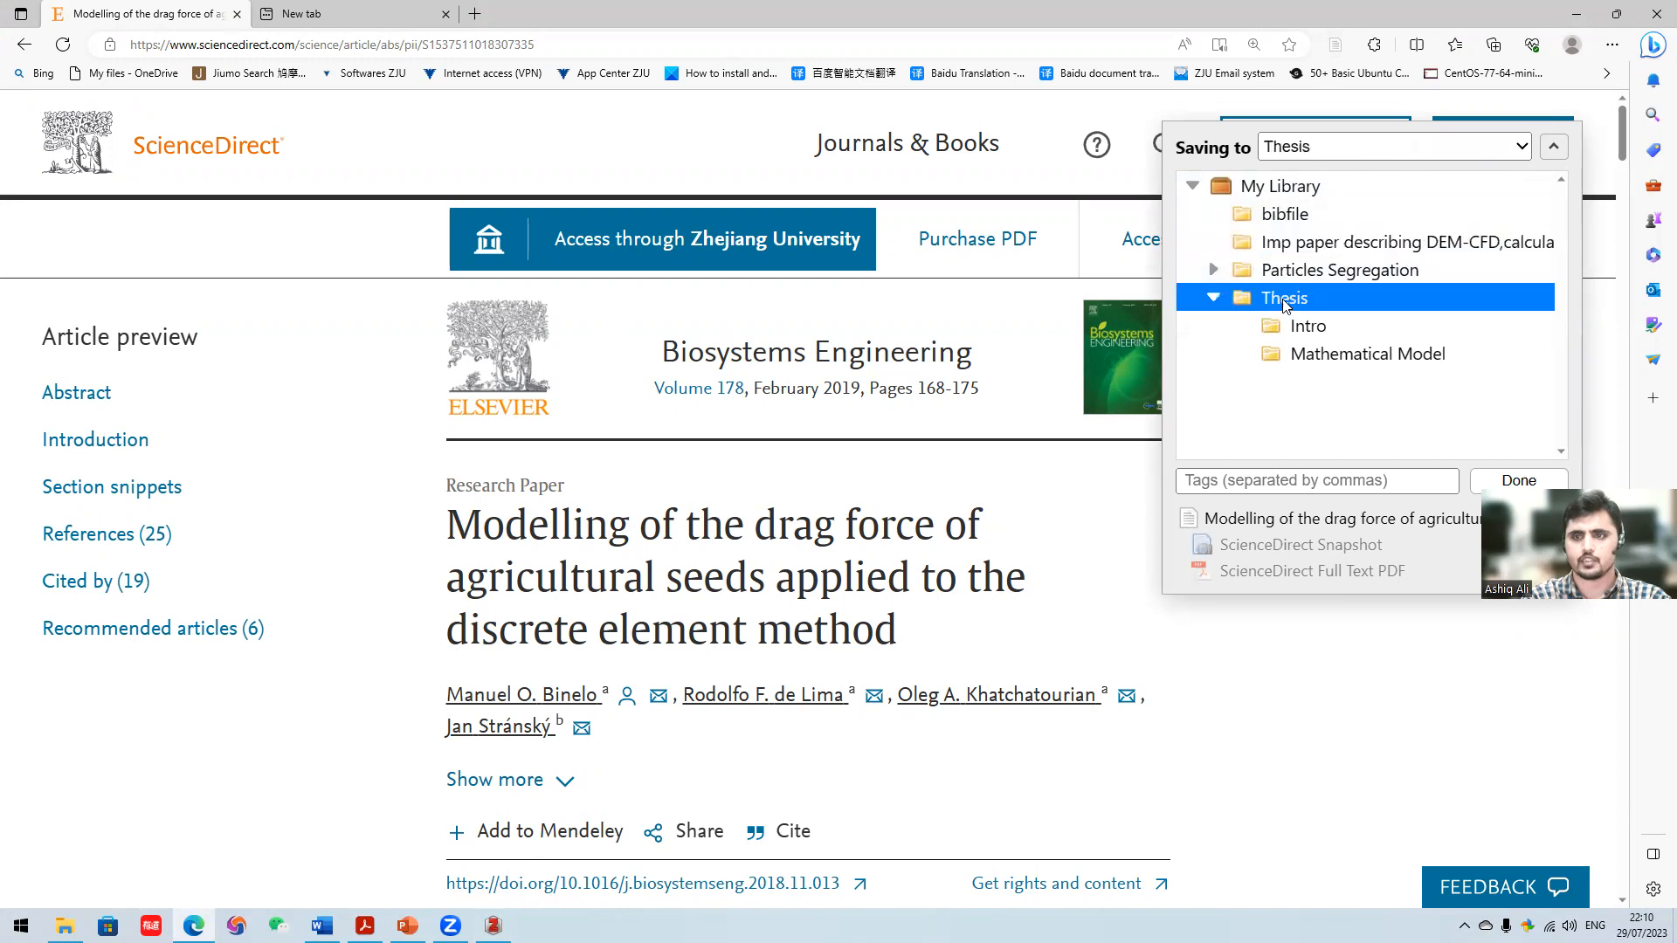
left_click(1313, 329)
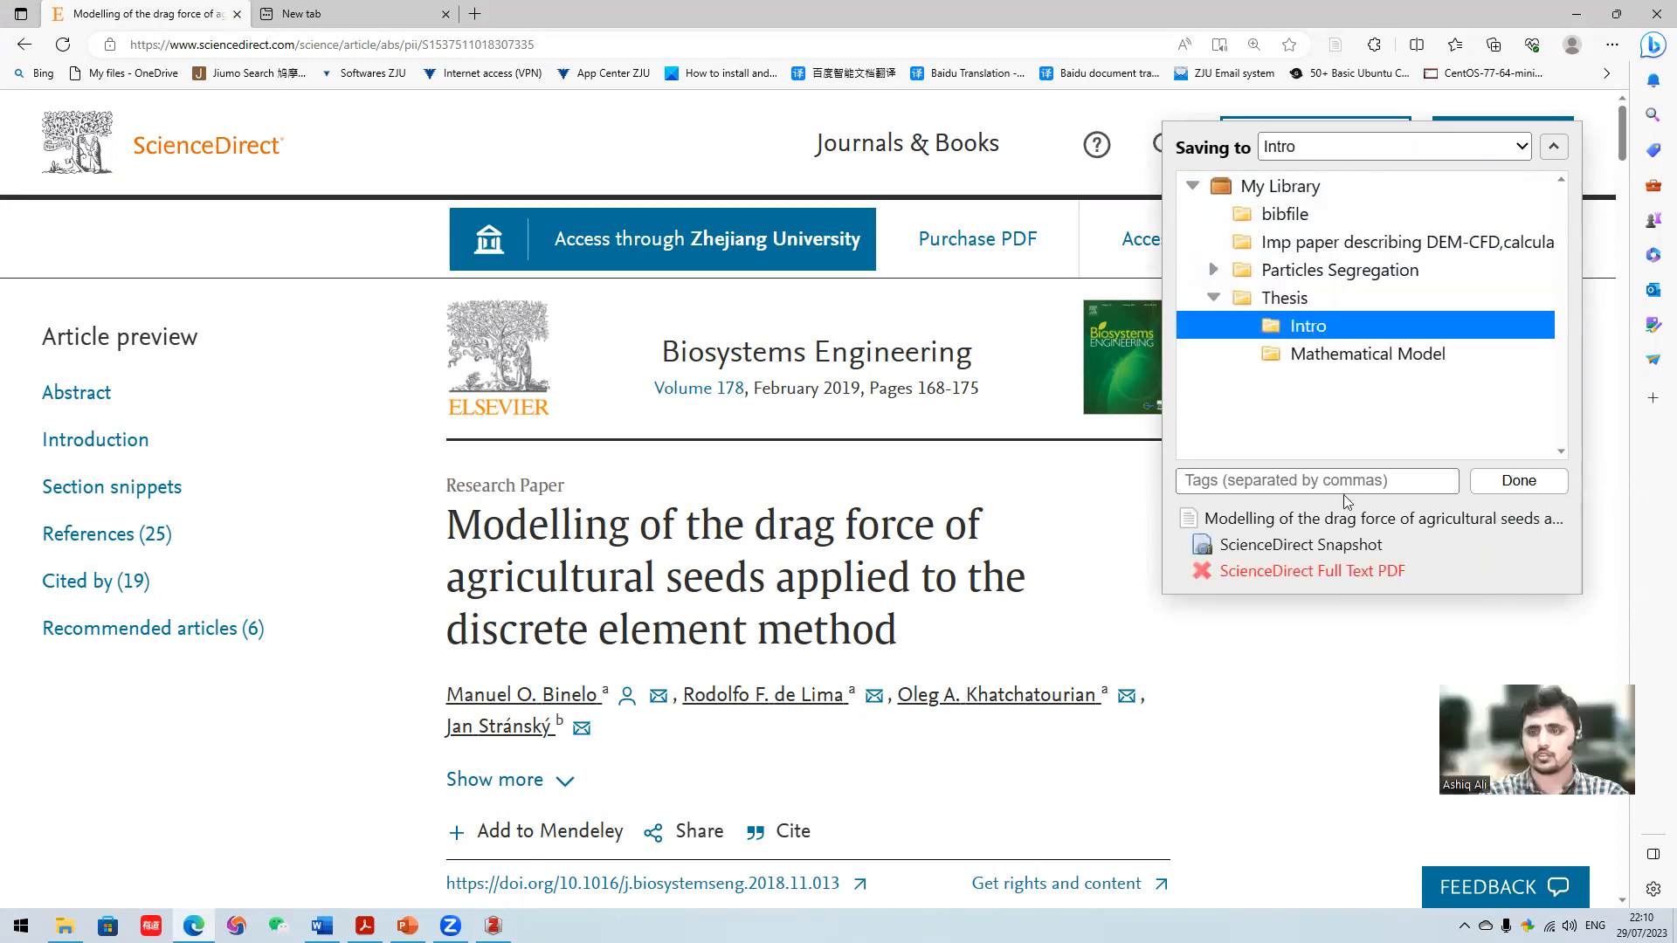
left_click(1519, 481)
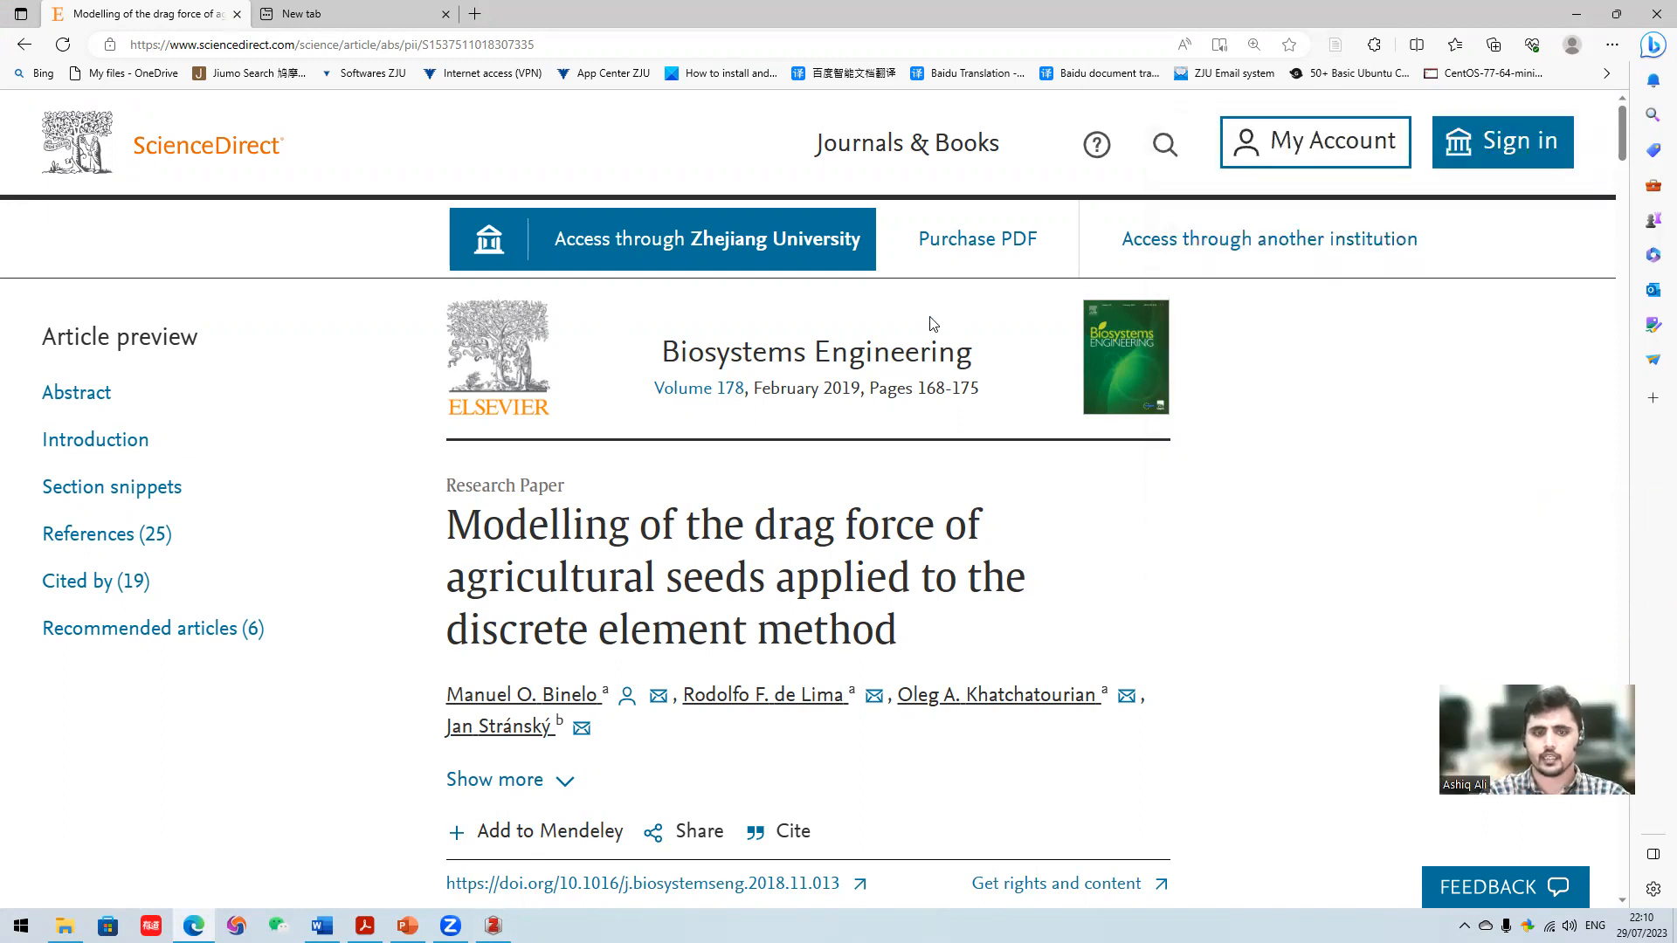
- Switch to Zotero and examine the saved article in the Intro subcollection, including its author, DOI and ISSN details
left_click(494, 926)
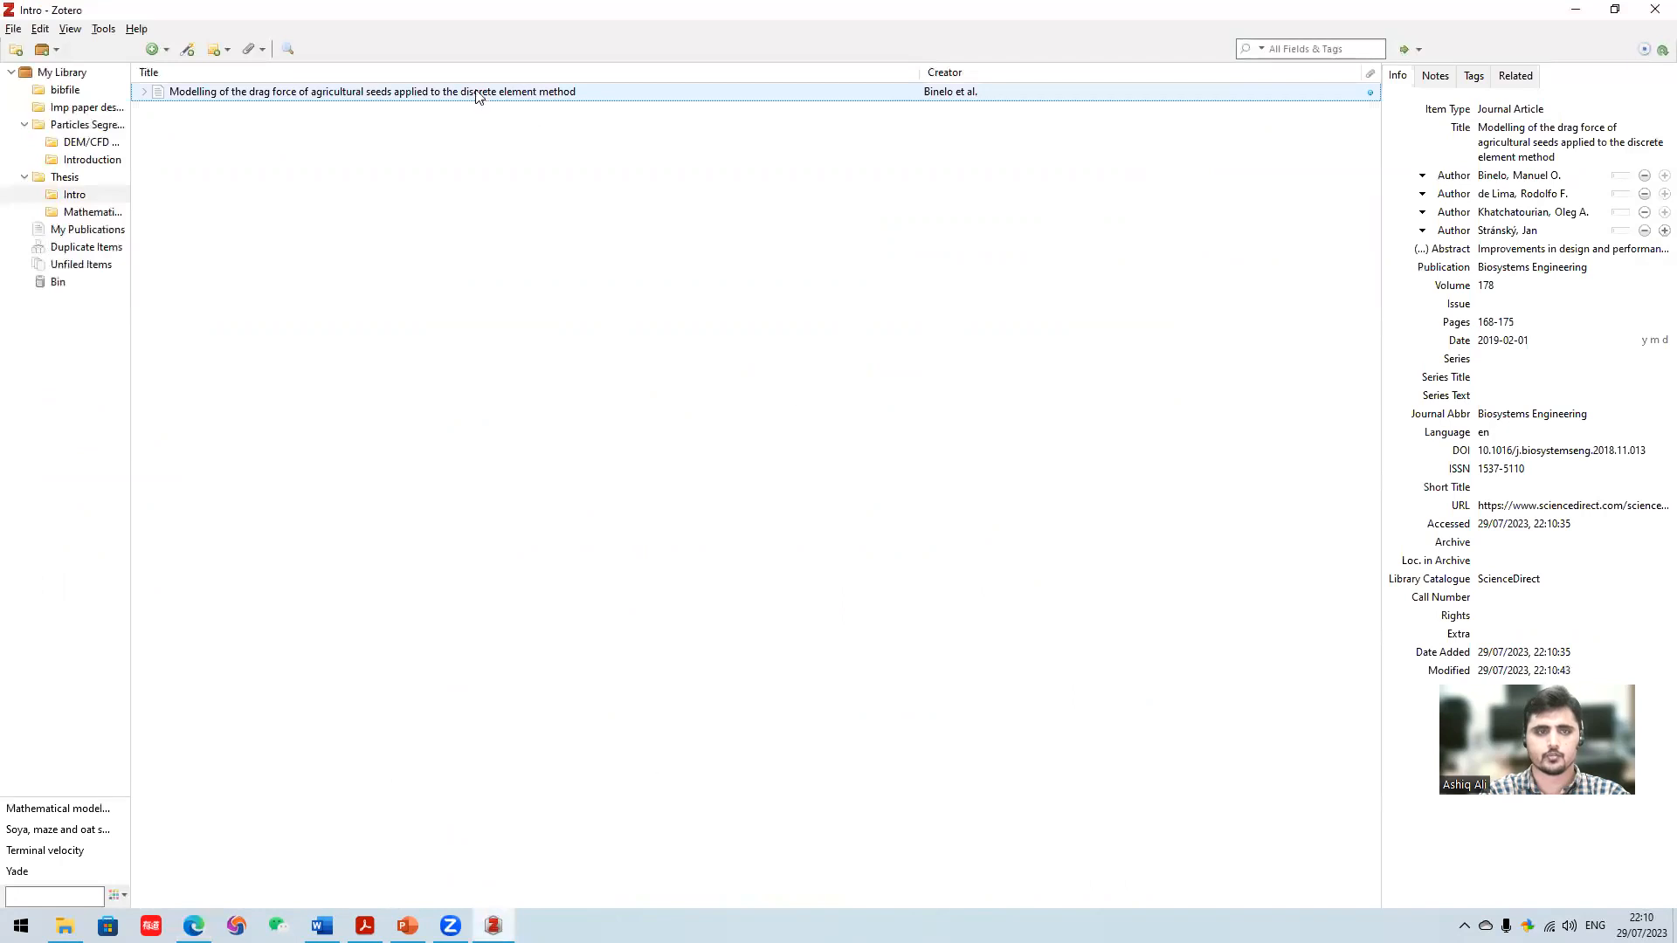
left_click(97, 213)
left_click(88, 180)
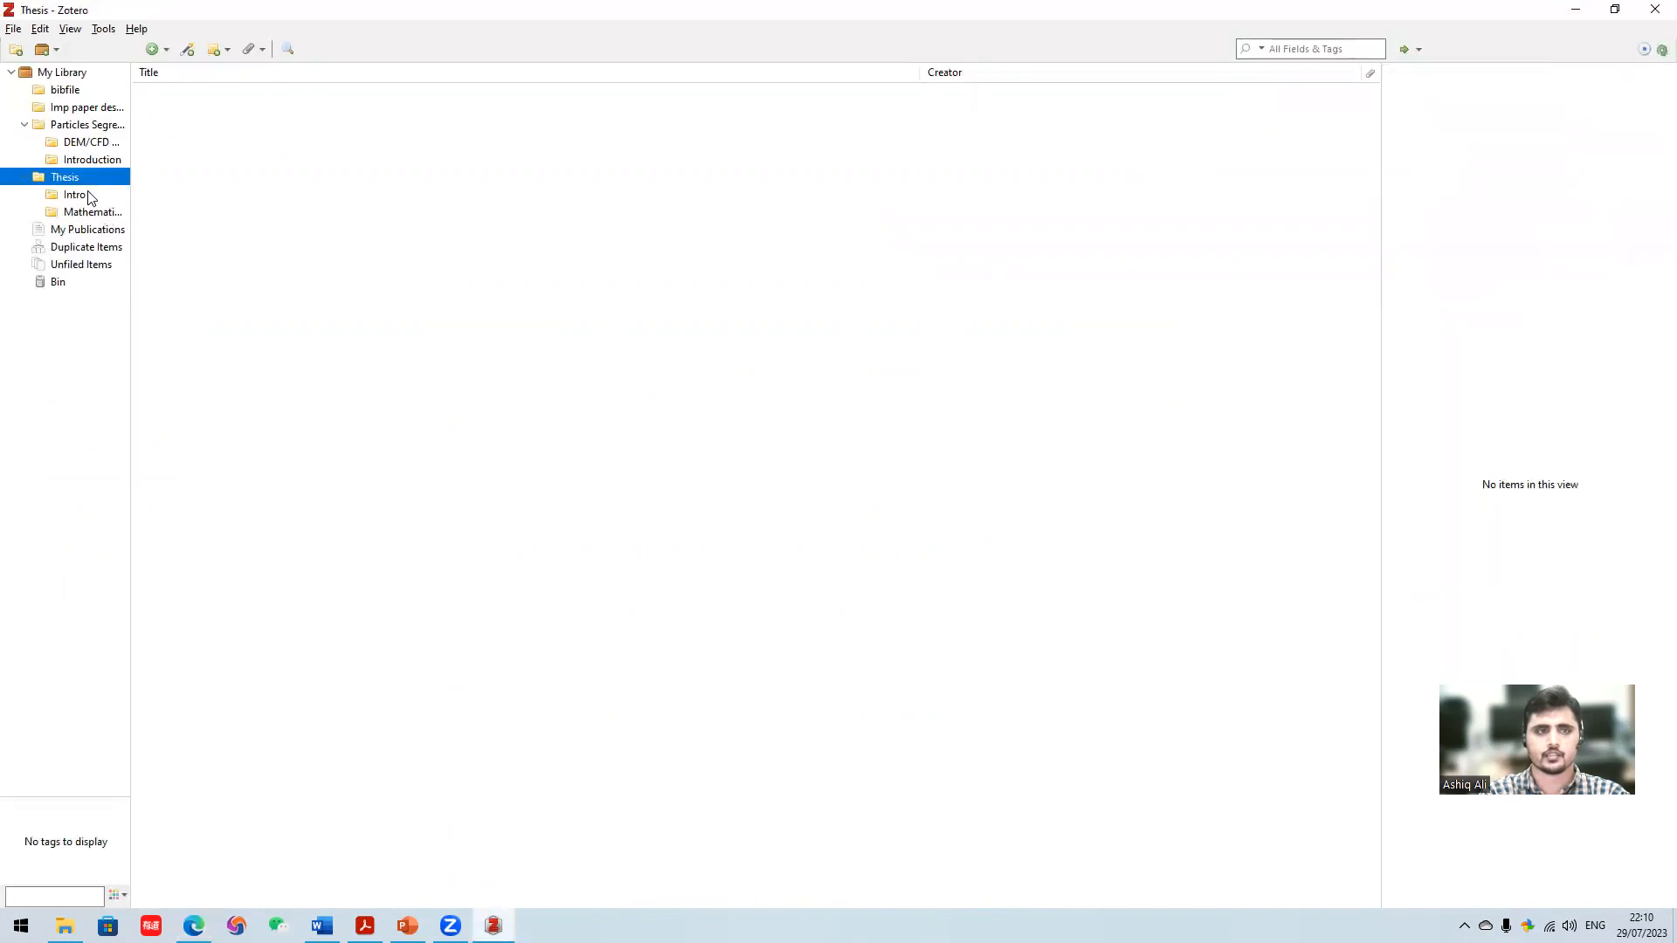
left_click(90, 196)
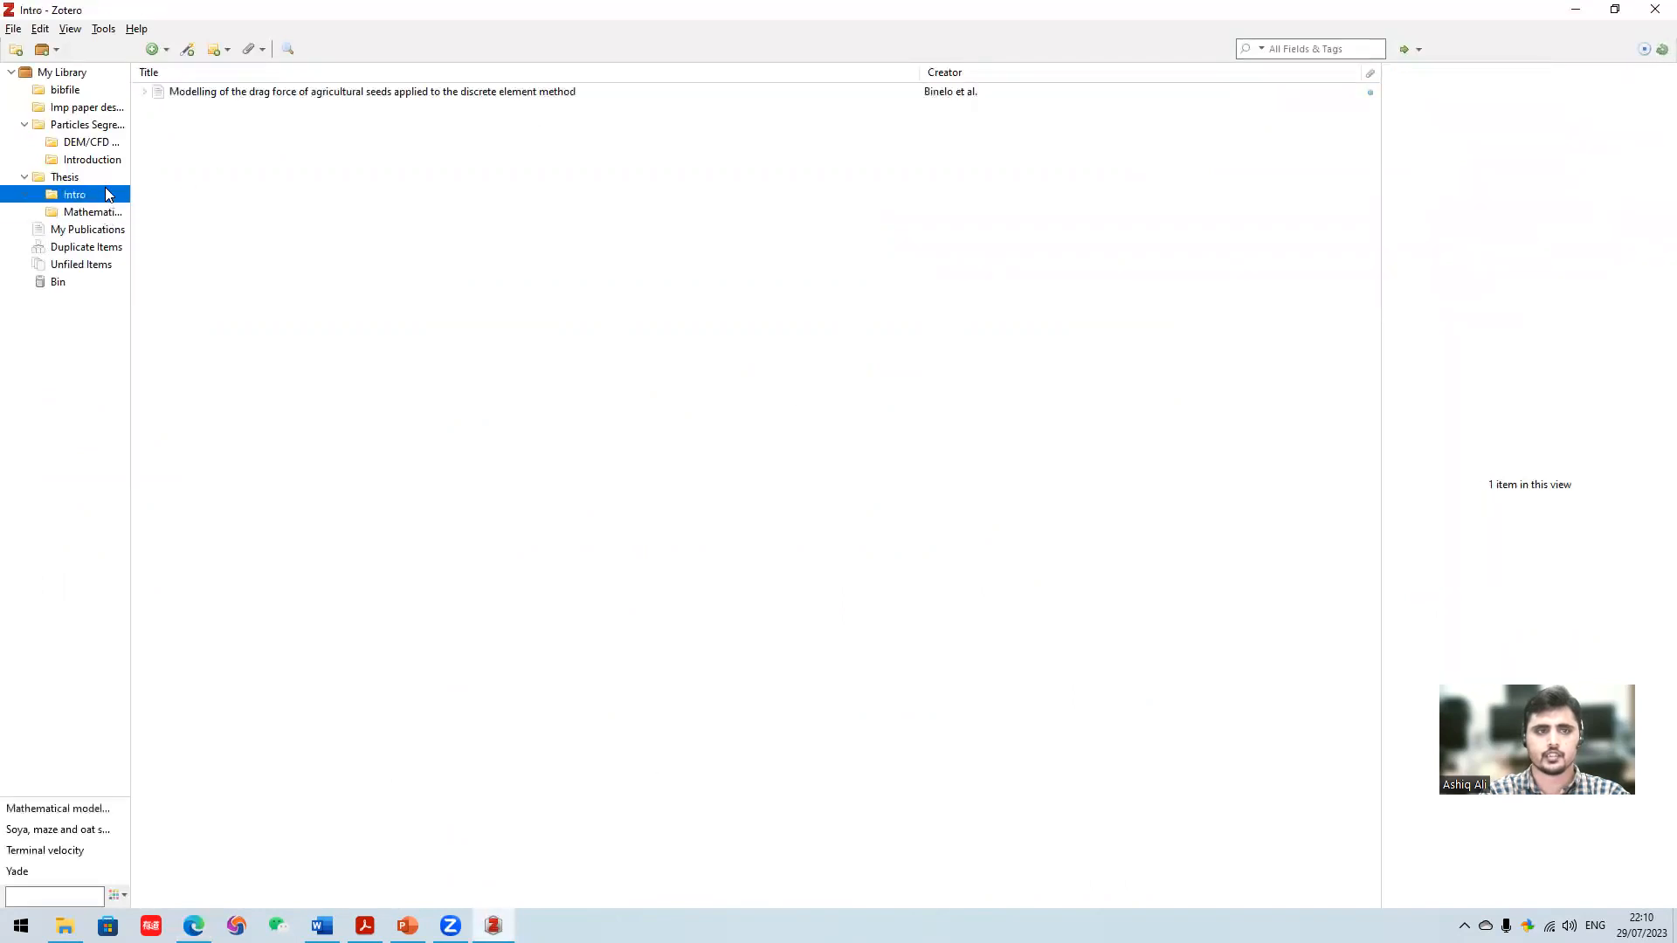
left_click(382, 93)
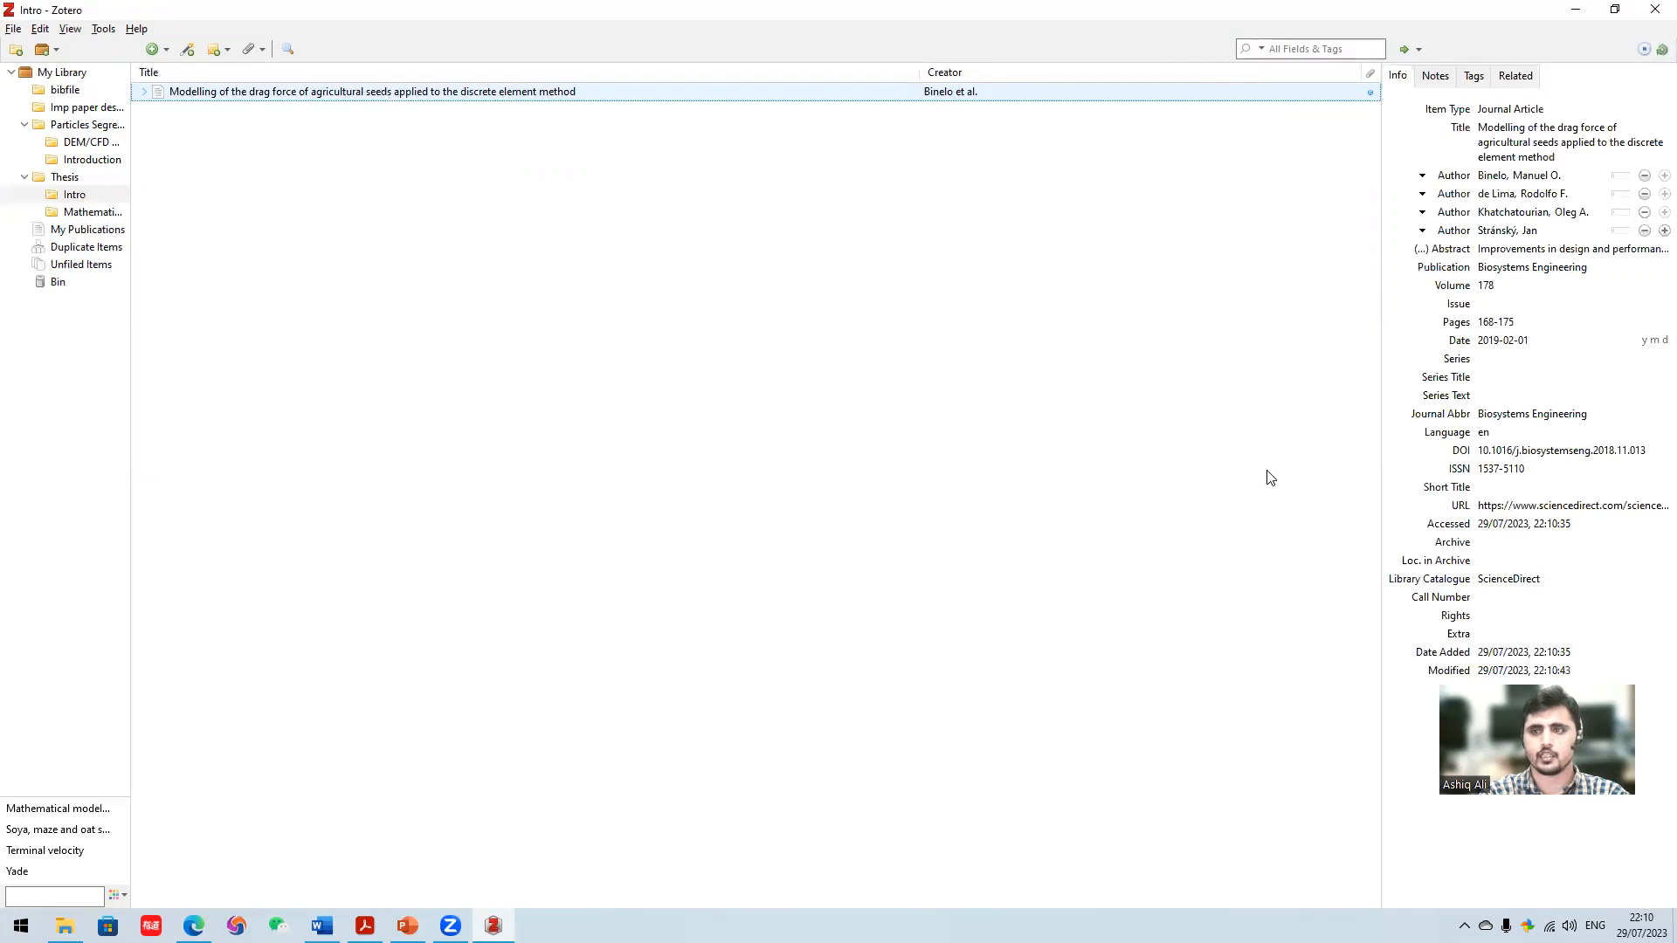
left_click(1568, 214)
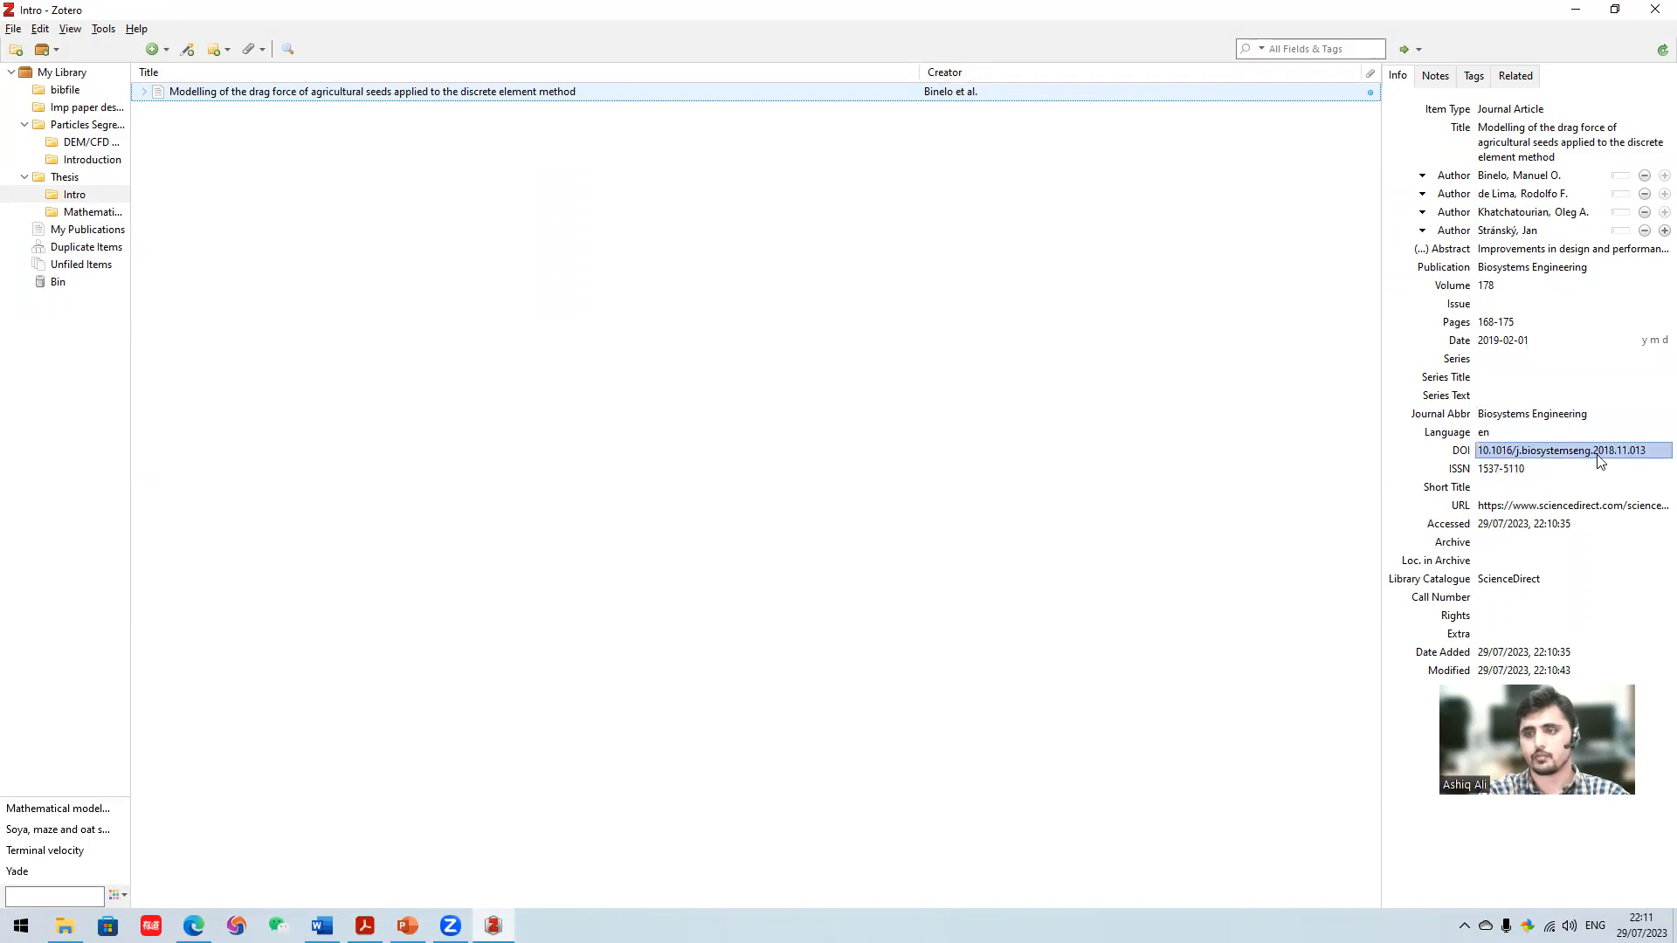
left_click(1514, 470)
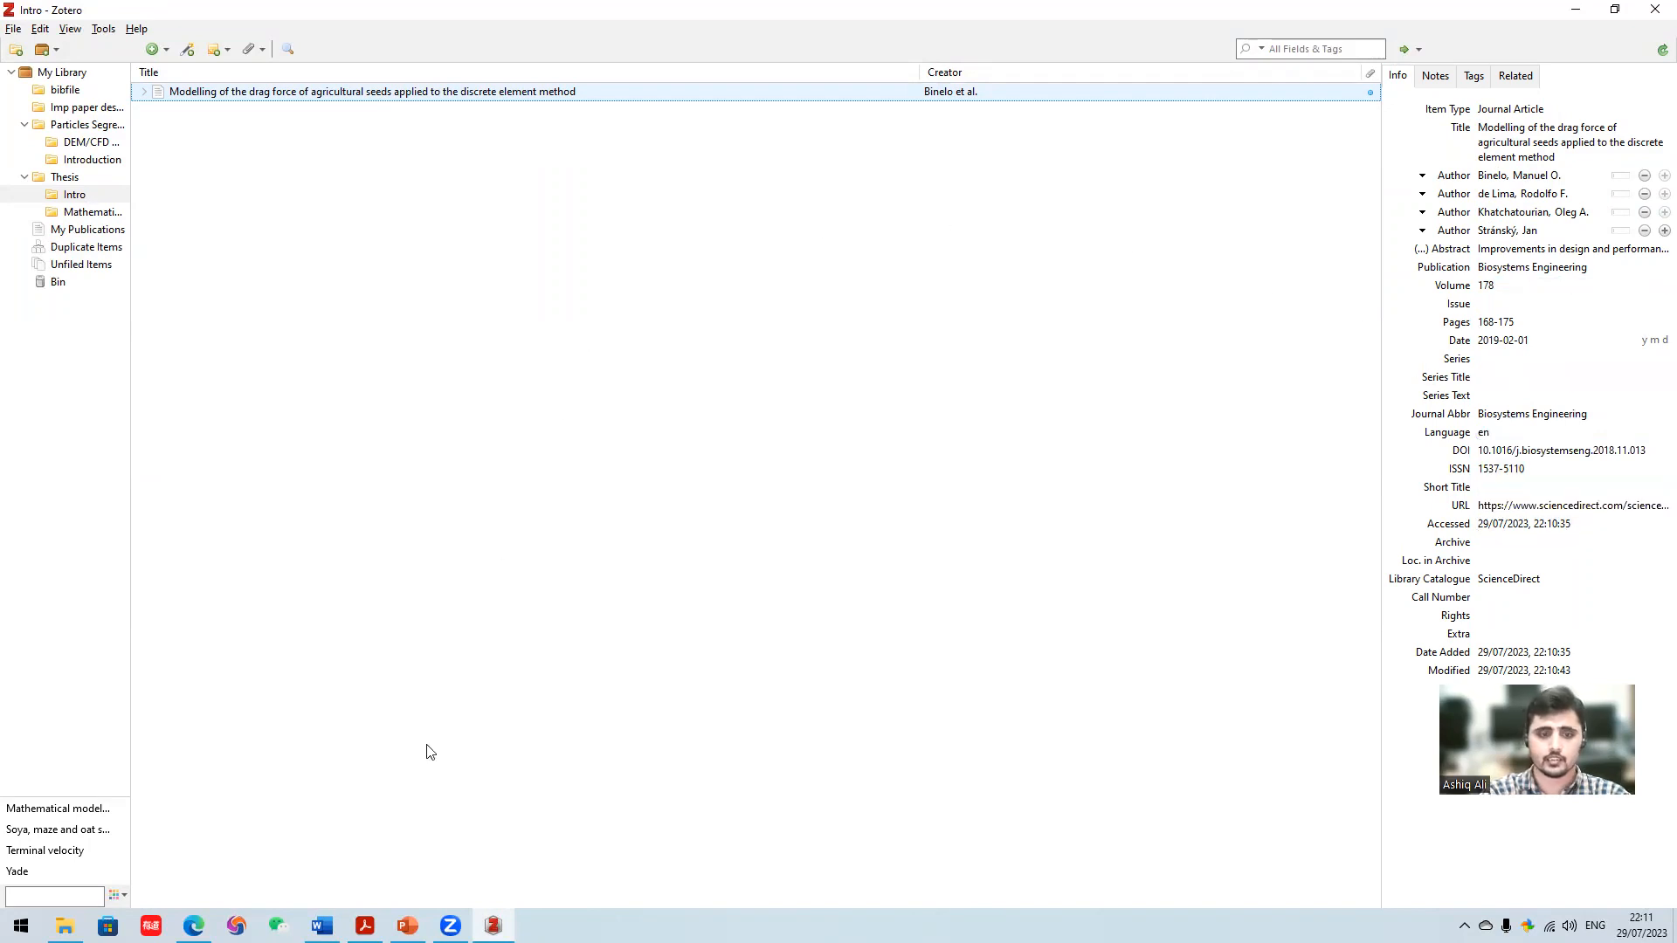
- Switch to the PDF in Acrobat and copy the article title of reference [2], "Numerical simulation and experiment of gas-solid two-phase flow in cross-flow rice cleaning device"
left_click(428, 849)
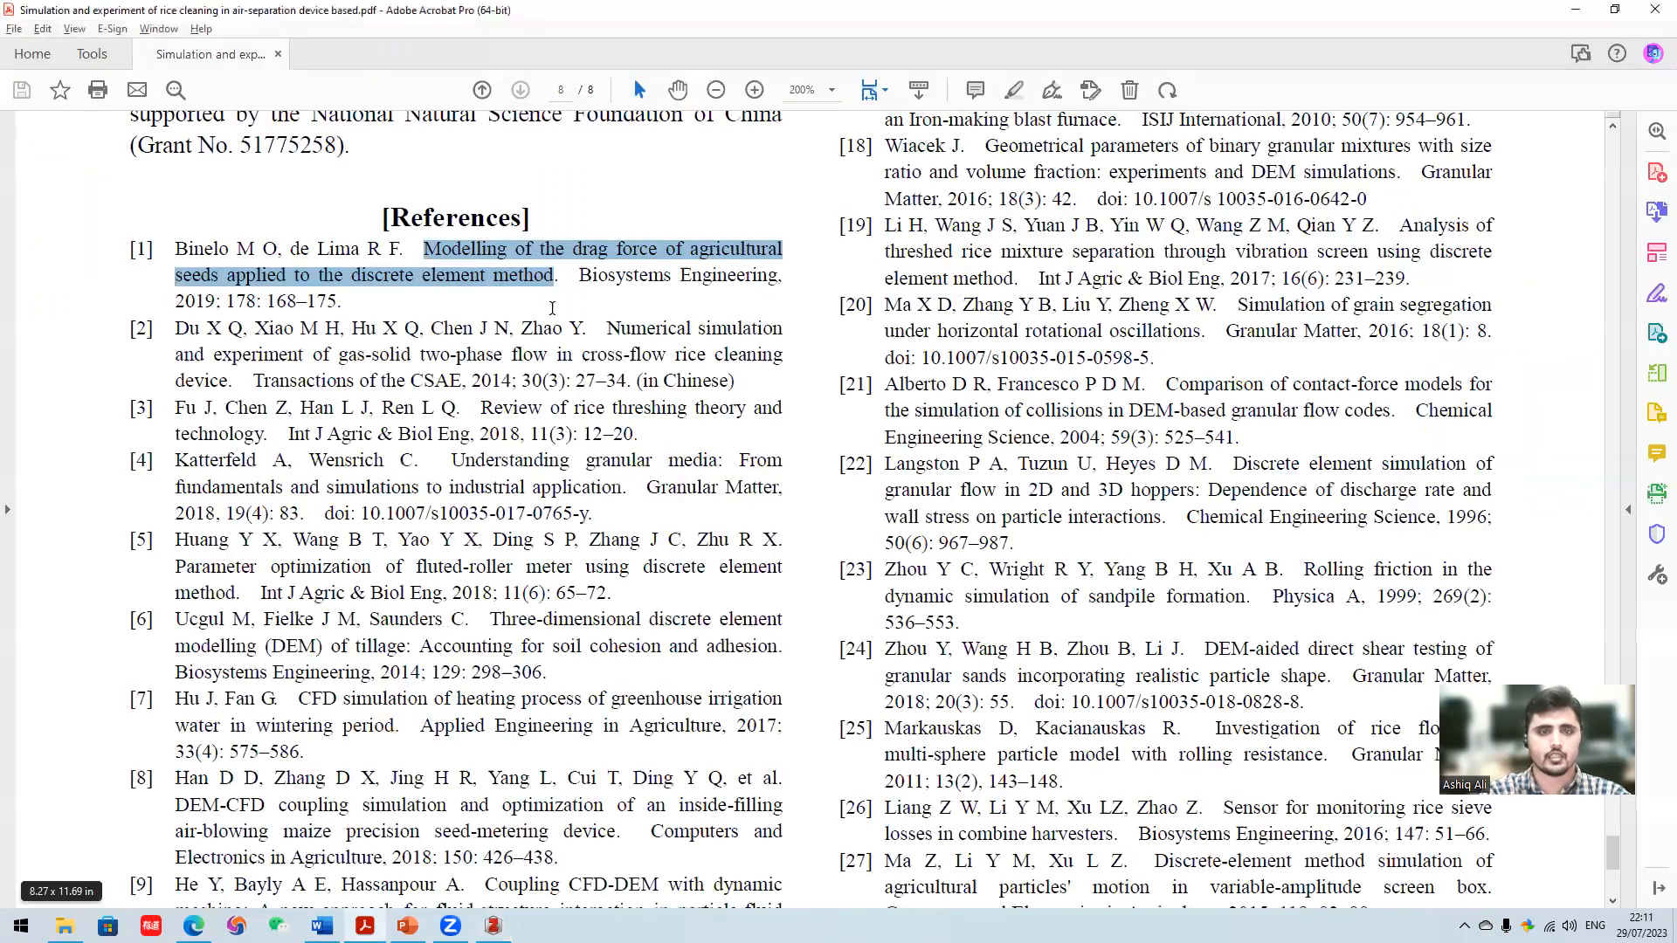
double_click(650, 329)
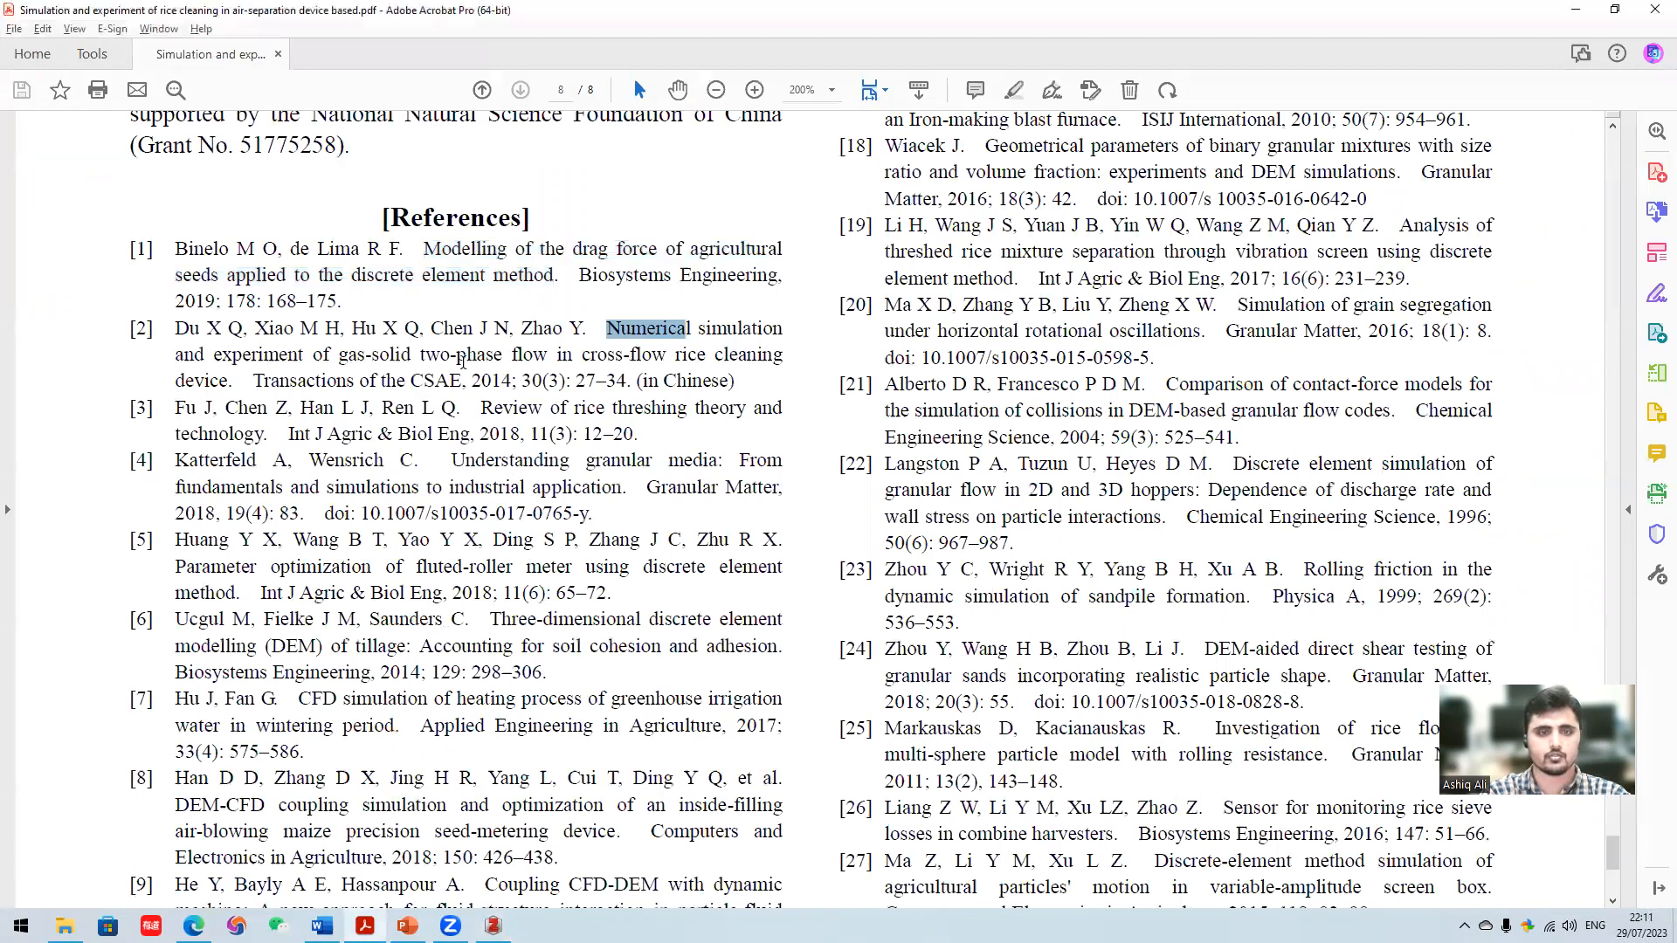
left_click_drag(462, 359, 241, 383)
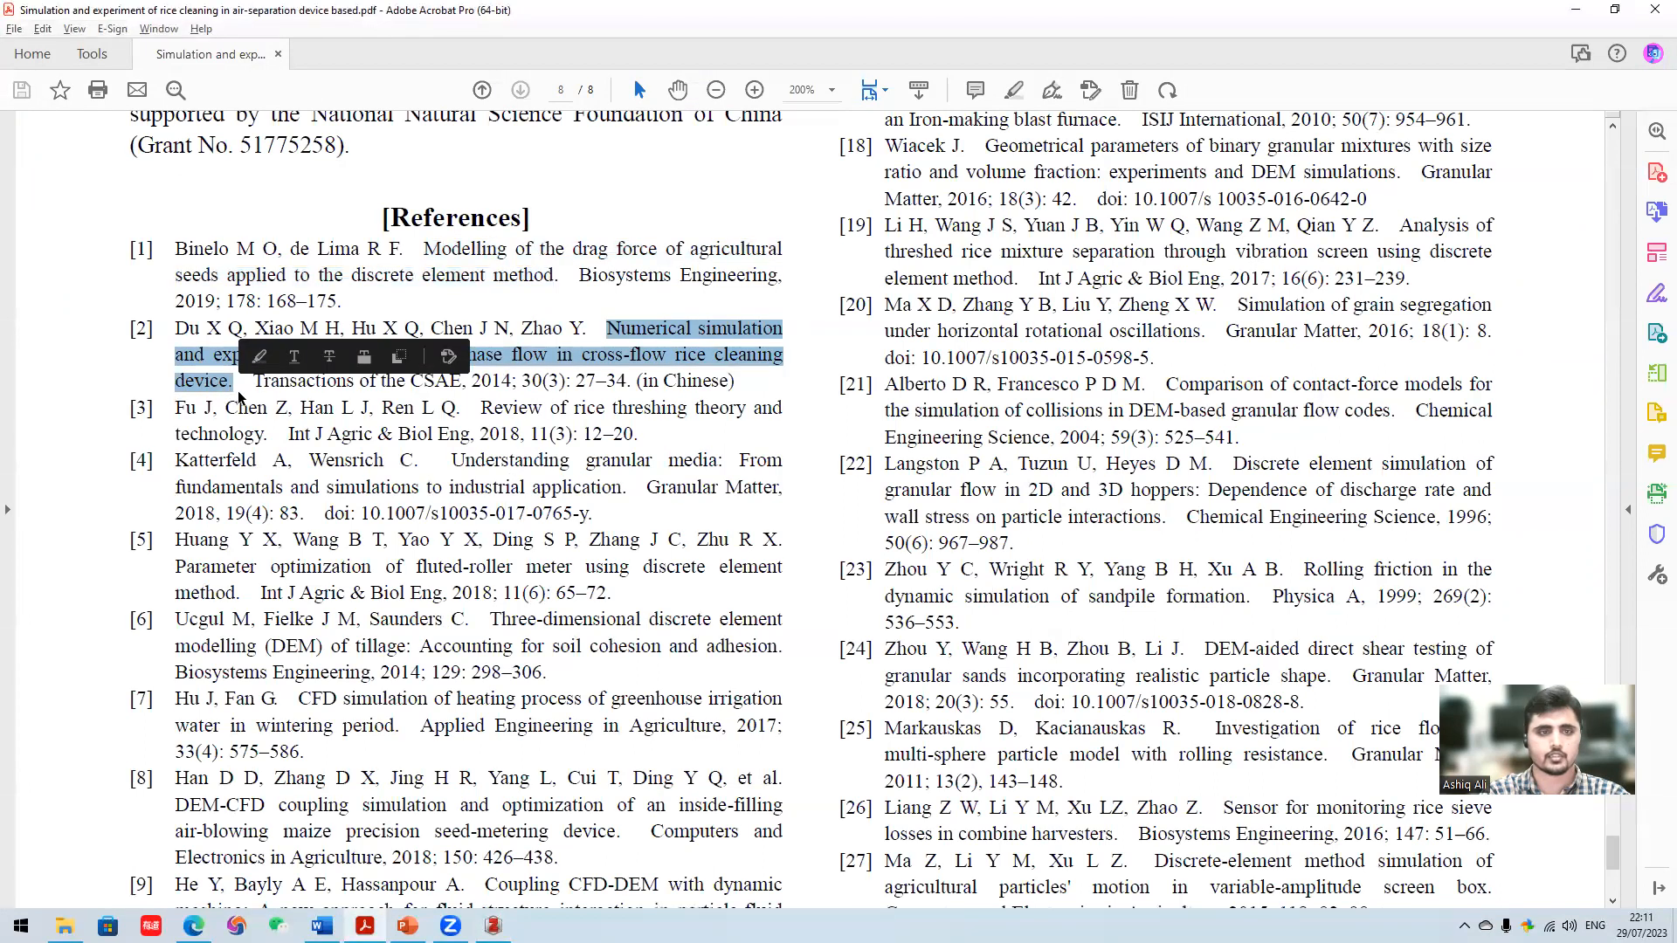
right_click(256, 402)
left_click(689, 346)
left_click_drag(608, 328, 267, 385)
right_click(661, 354)
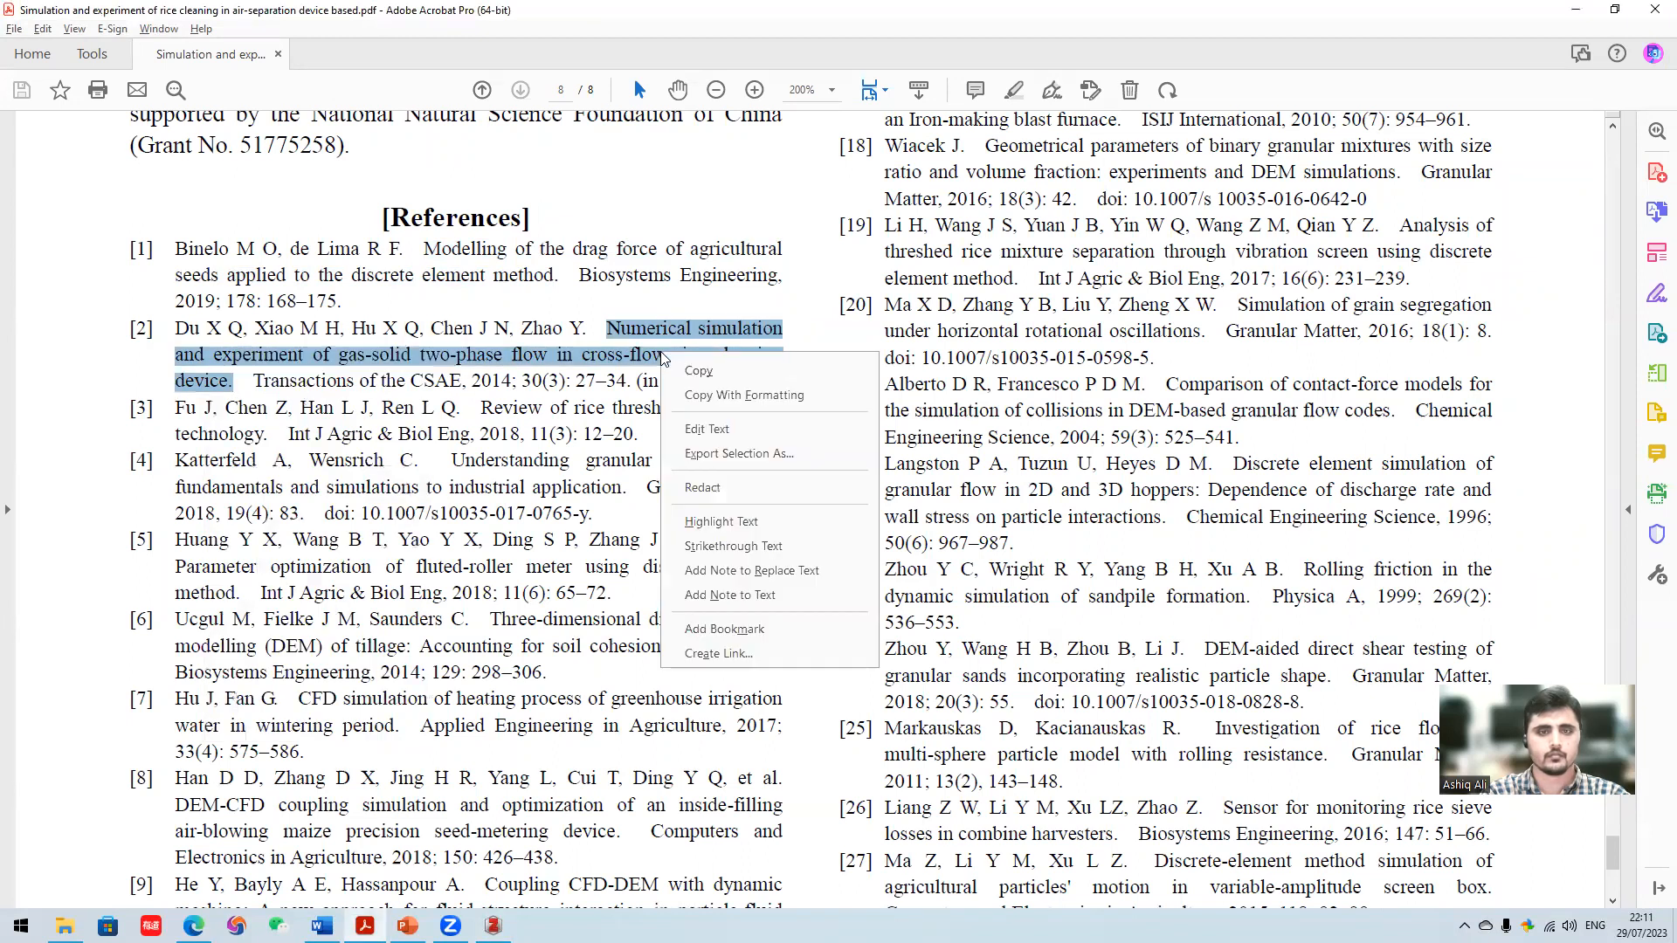
- Switch to Edge, return to Google Scholar and search for the copied title of reference [2] on gas-solid two-phase flow in a rice cleaning device
mouse_move(193, 924)
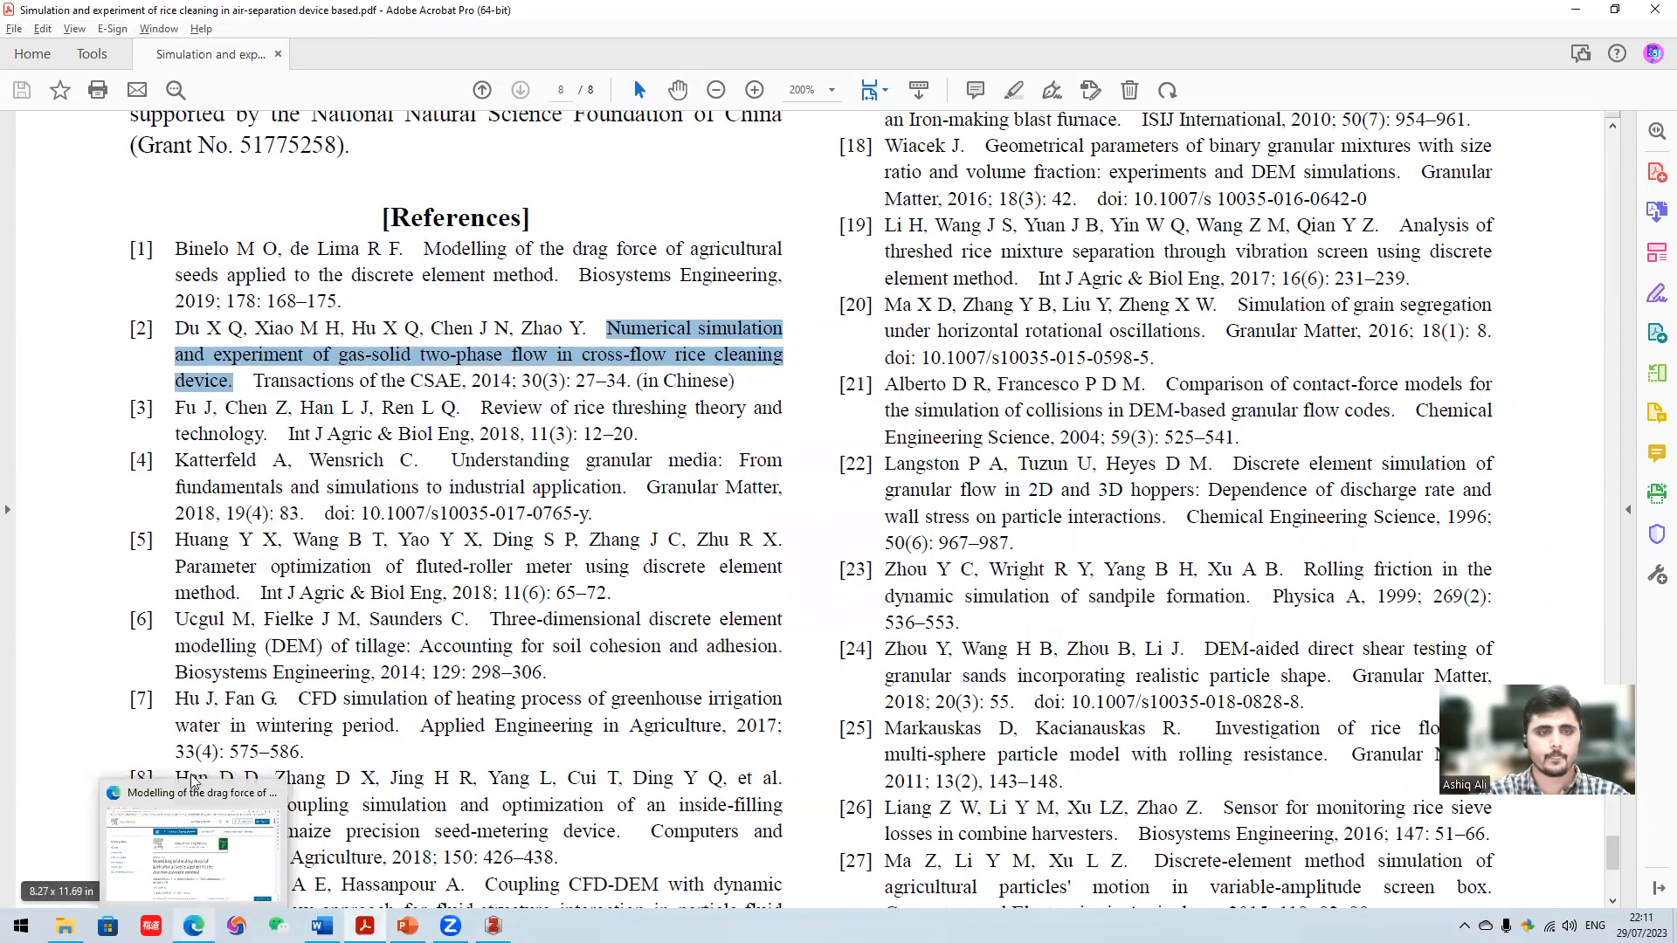
left_click(195, 786)
left_click(19, 48)
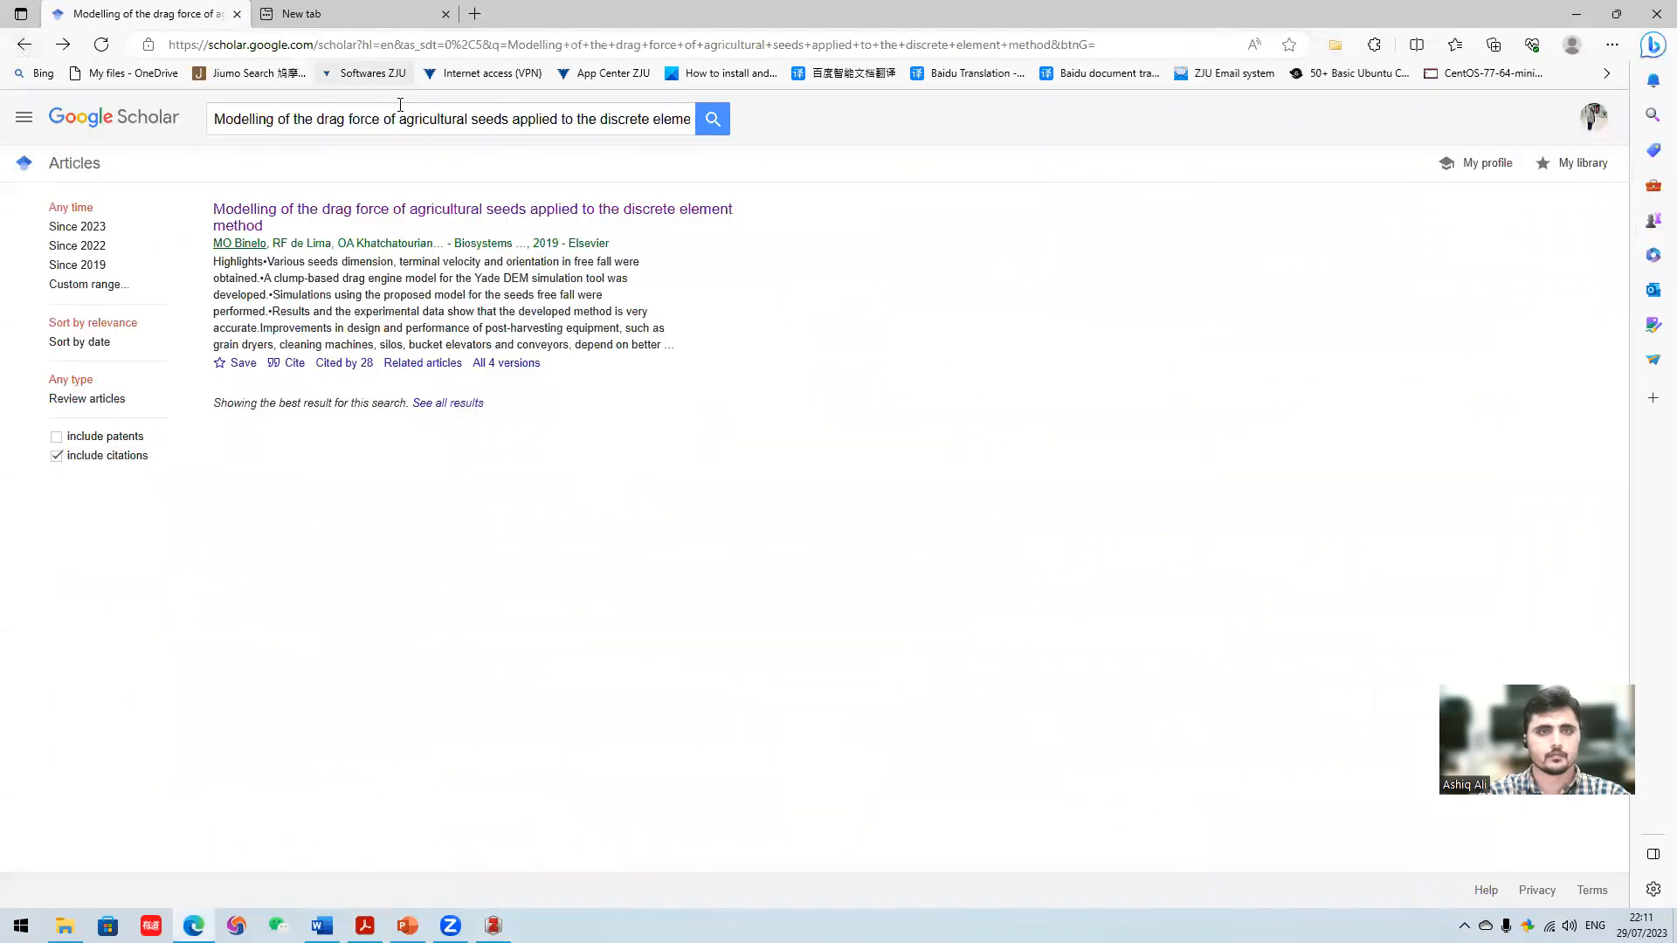
triple_click(407, 119)
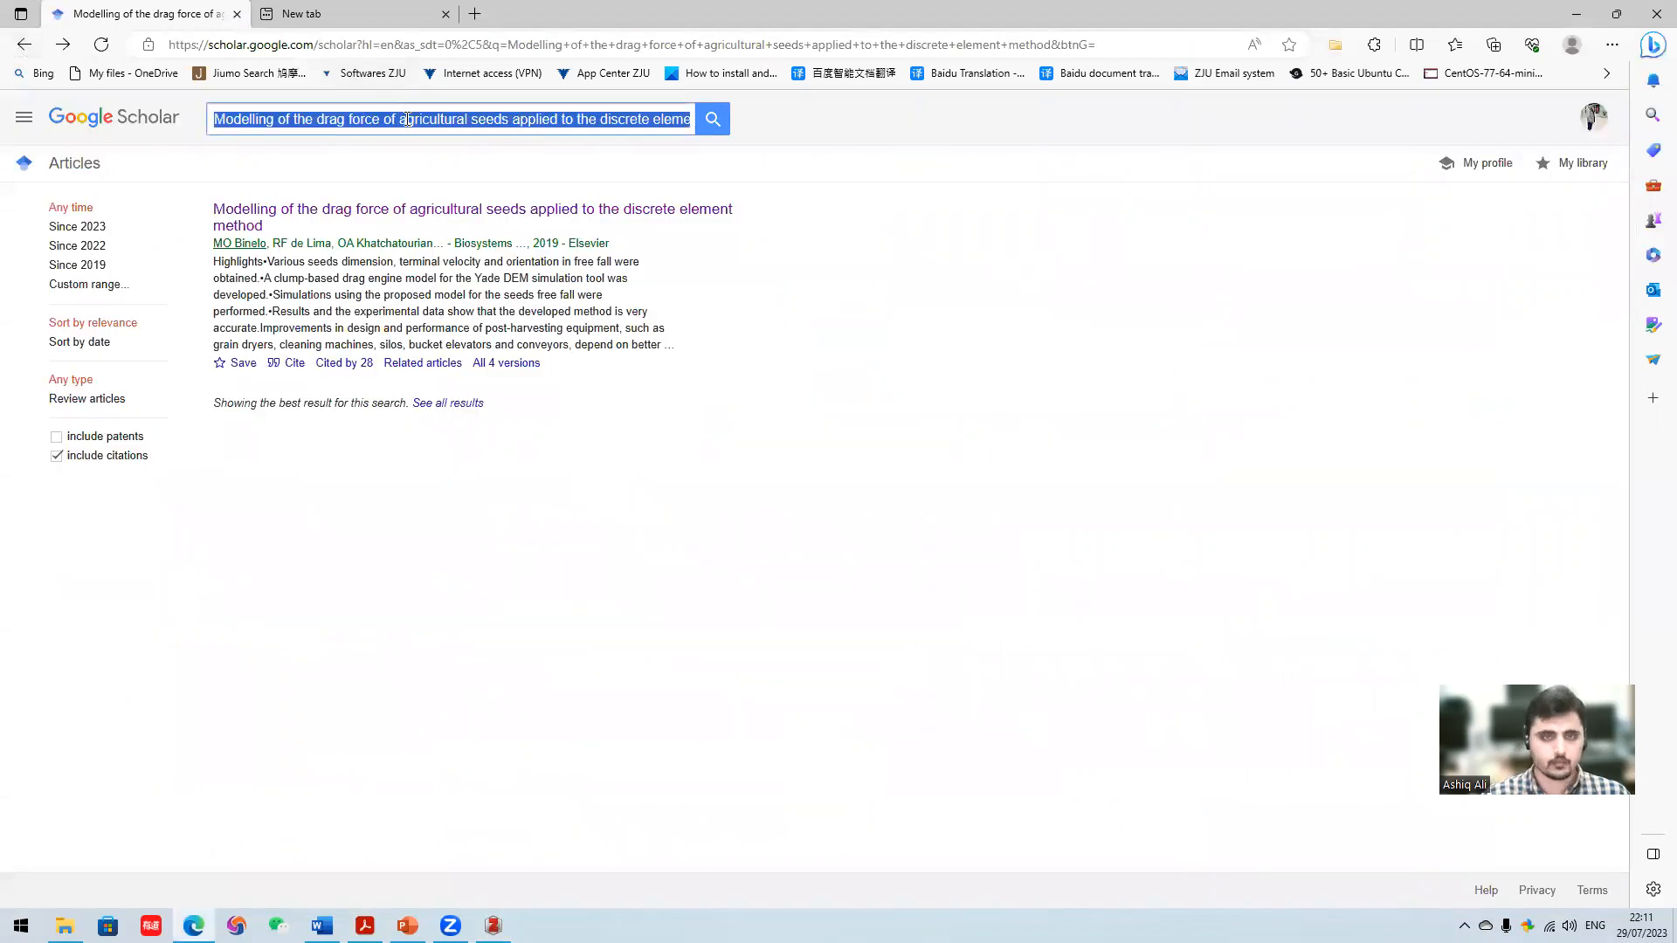
key("BackSpace")
right_click(407, 123)
left_click(472, 256)
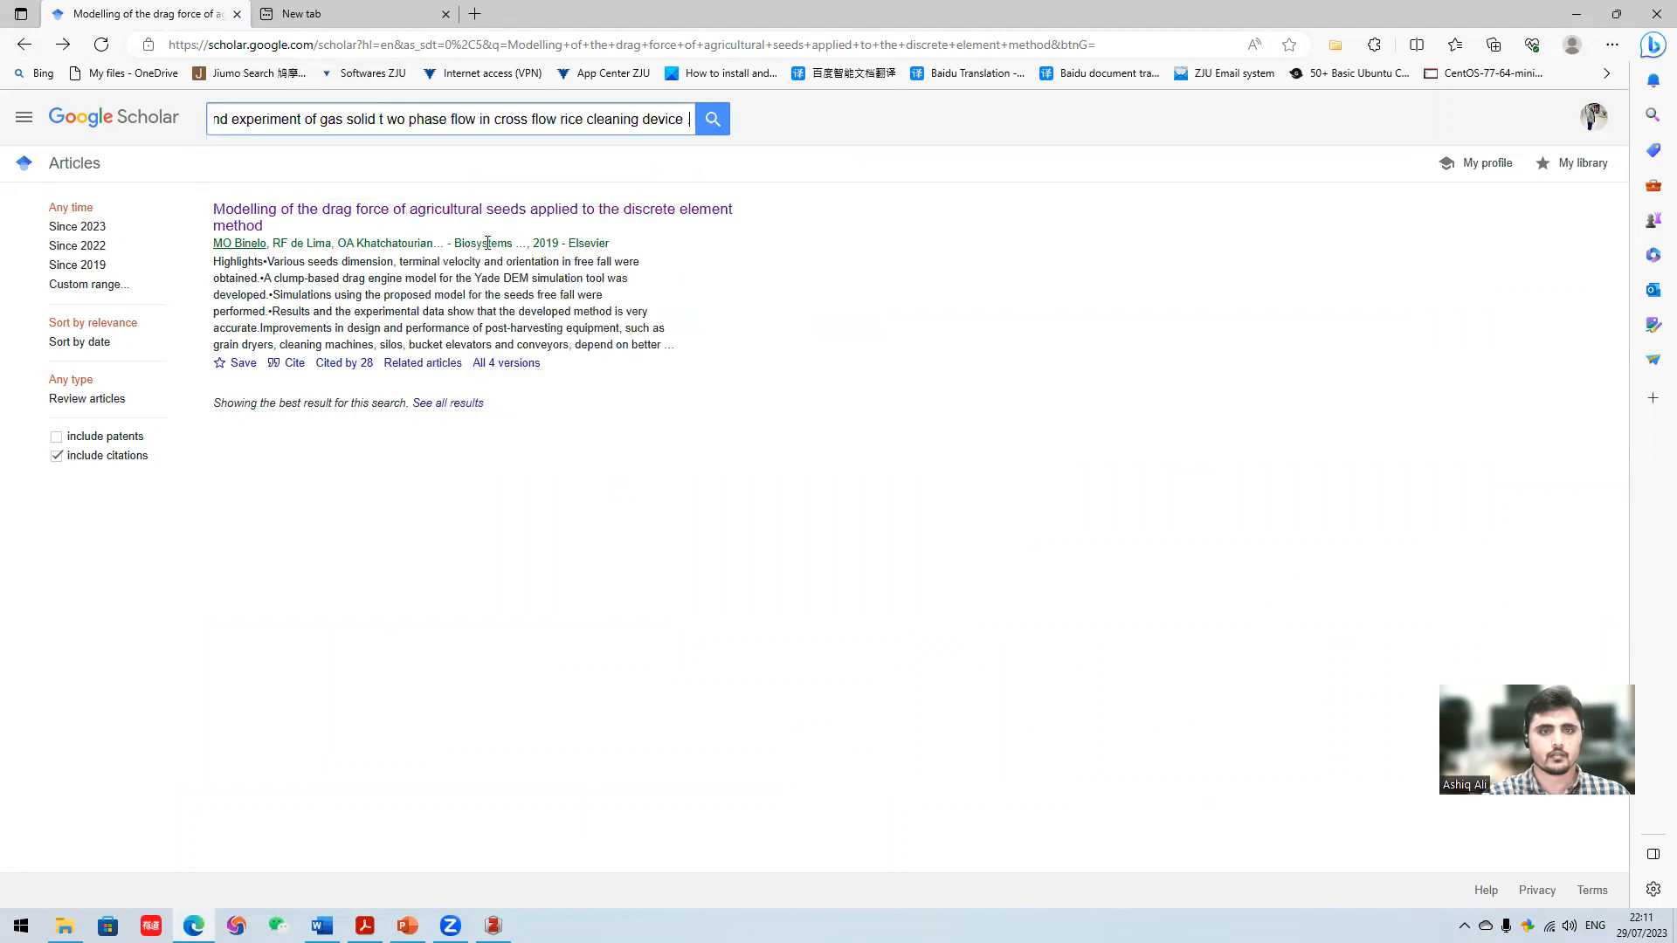
key("Return")
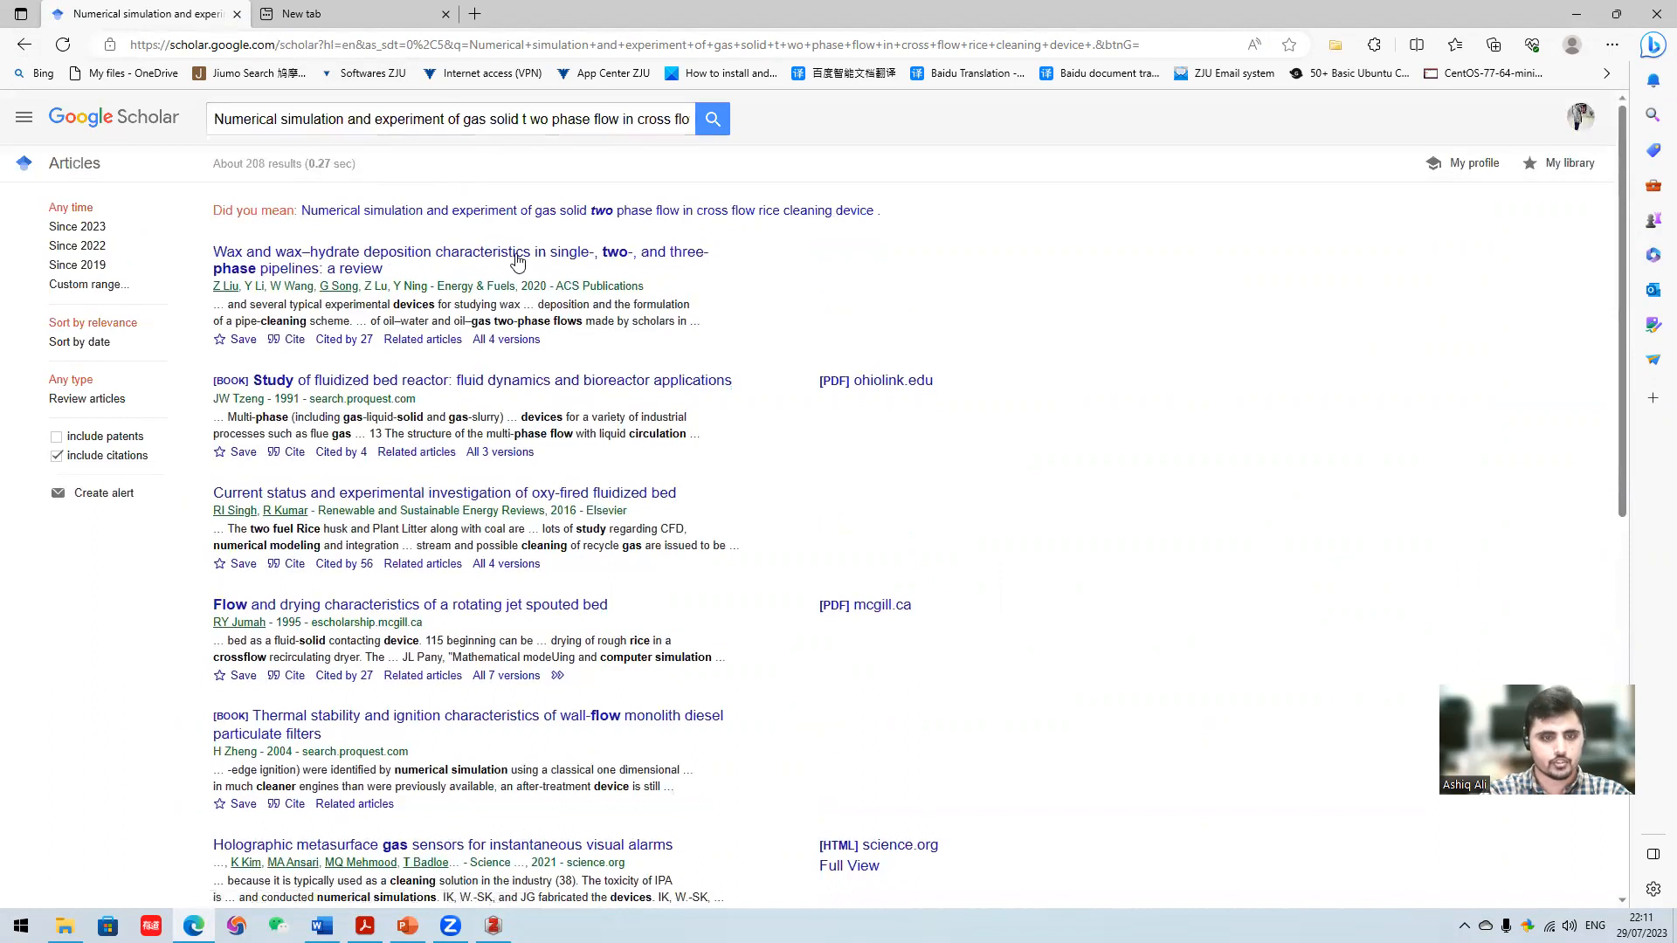
- Look through the search results for the reference [2] article, and return to the previous results page
scroll(517, 262, "down", 1)
scroll(518, 262, "down", 8)
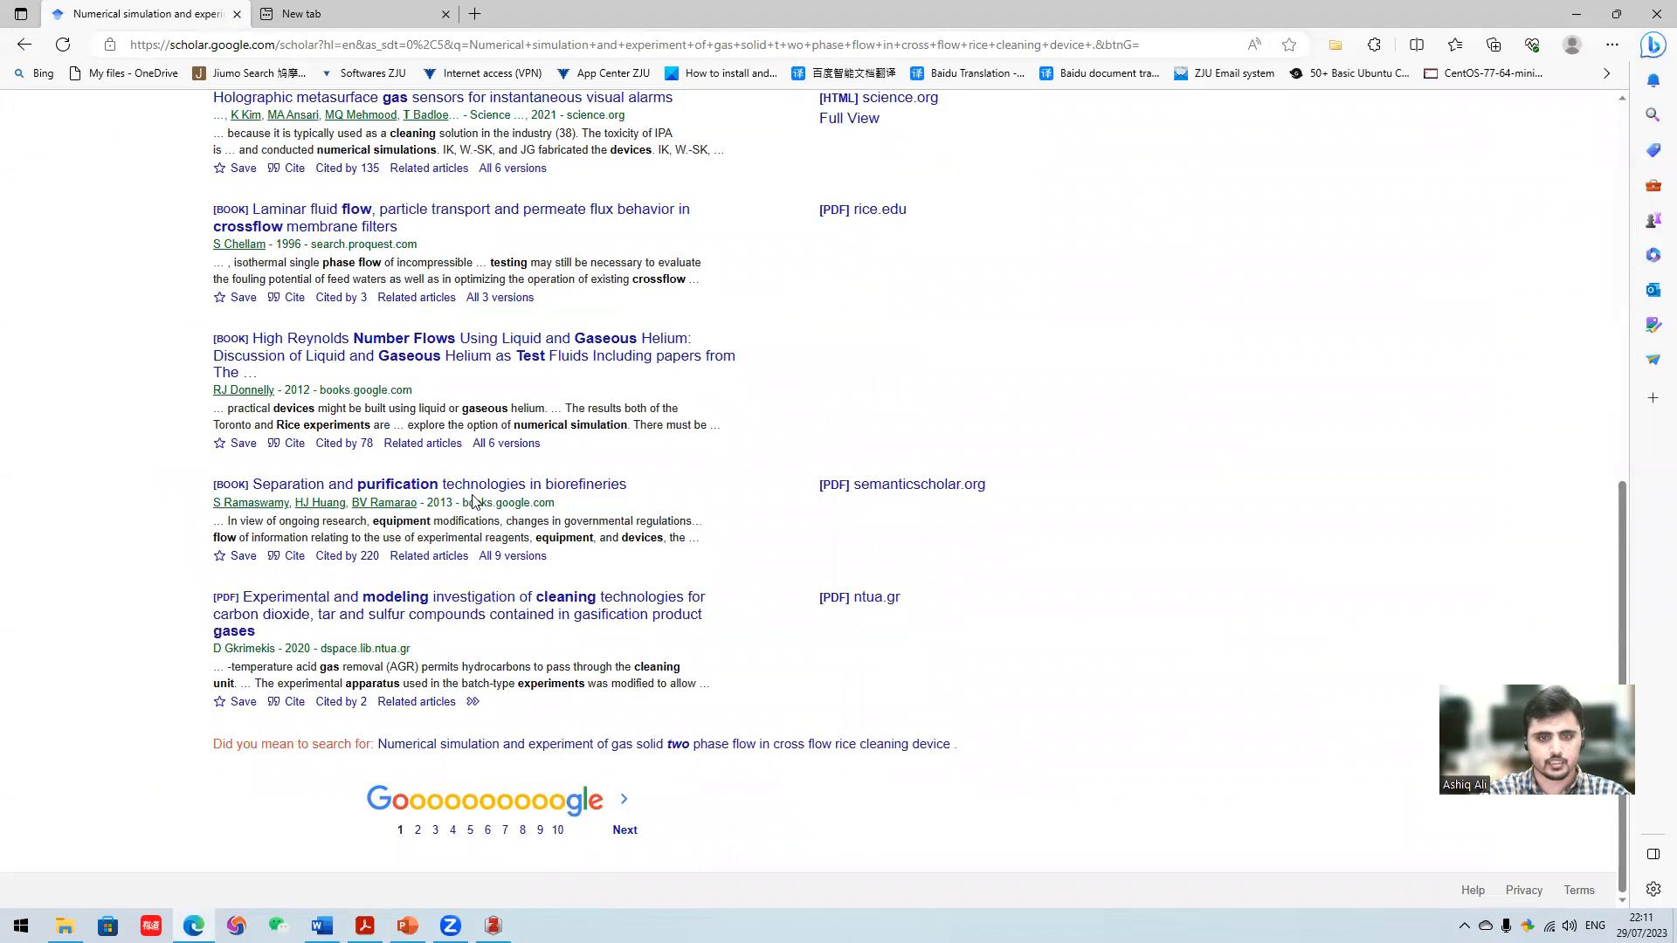
scroll(472, 502, "up", 6)
scroll(473, 503, "up", 3)
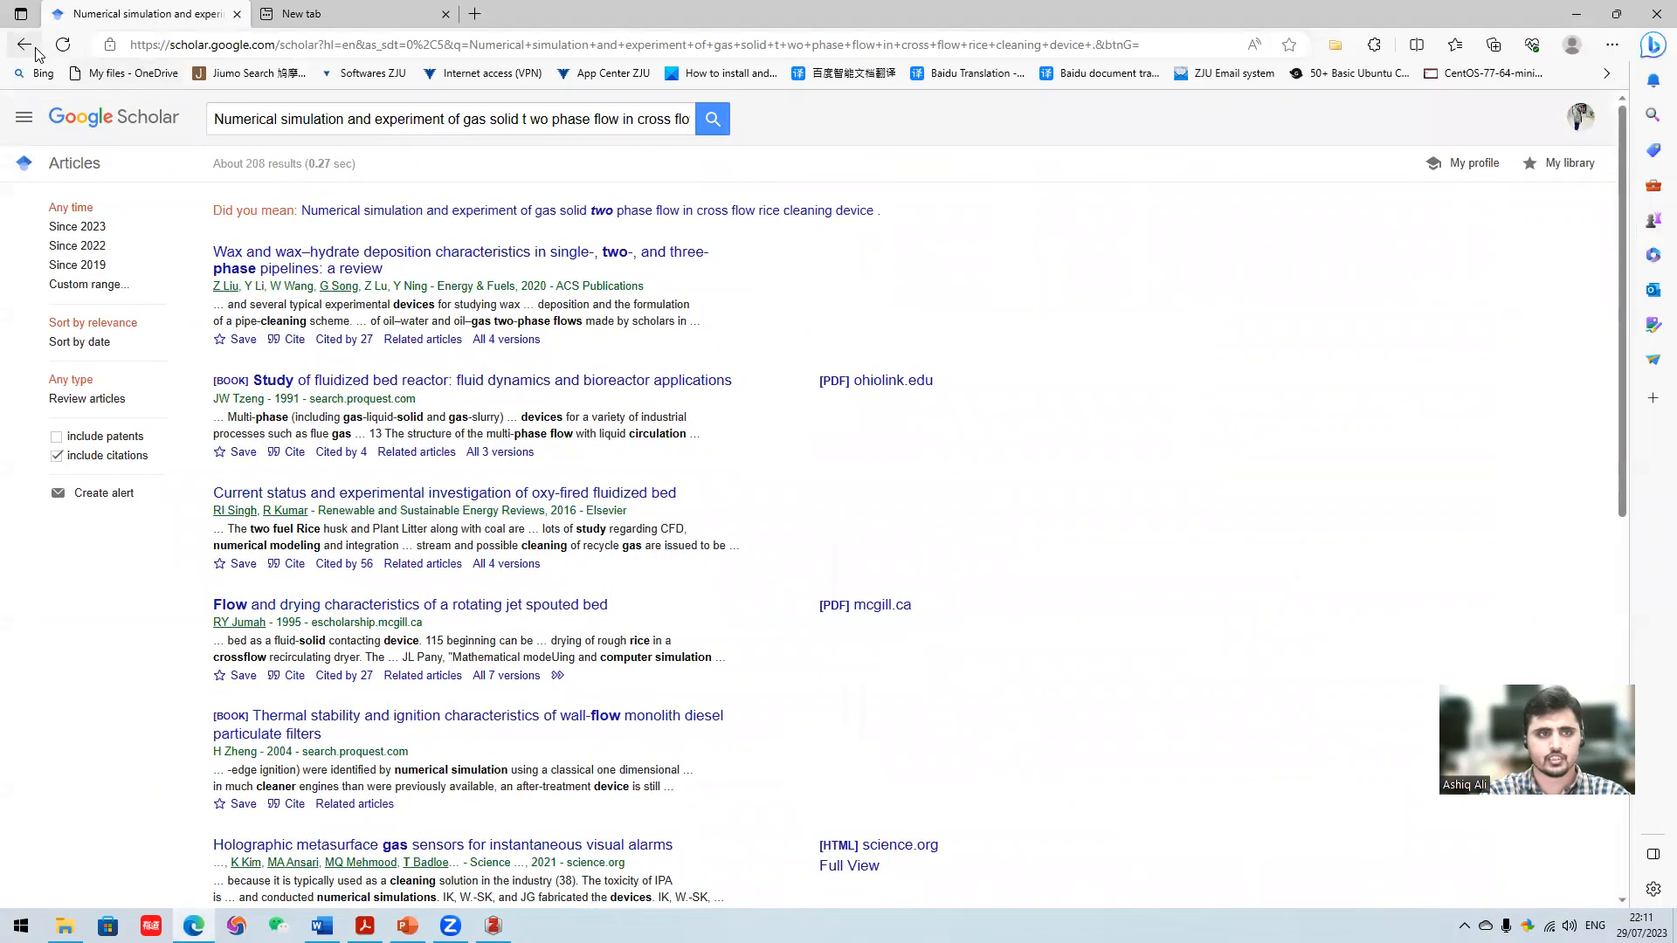
left_click(23, 48)
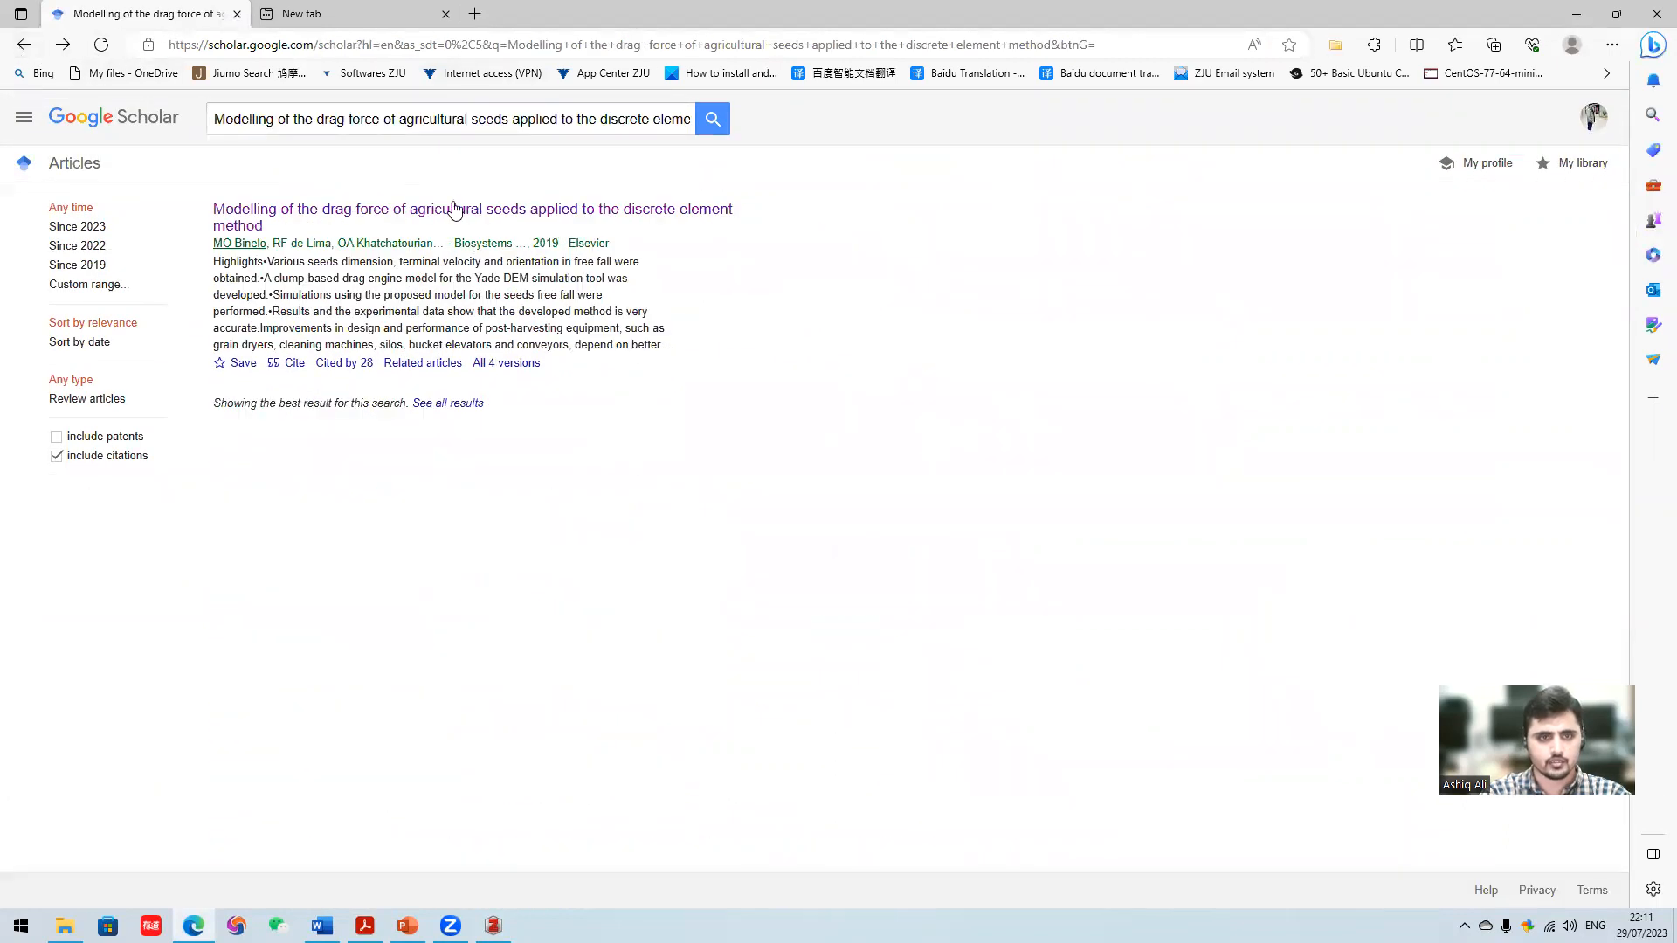
- Switch to the PDF in Acrobat and copy the article title of reference [5], "Parameter optimization of fluted-roller meter using discrete element method"
left_click(381, 920)
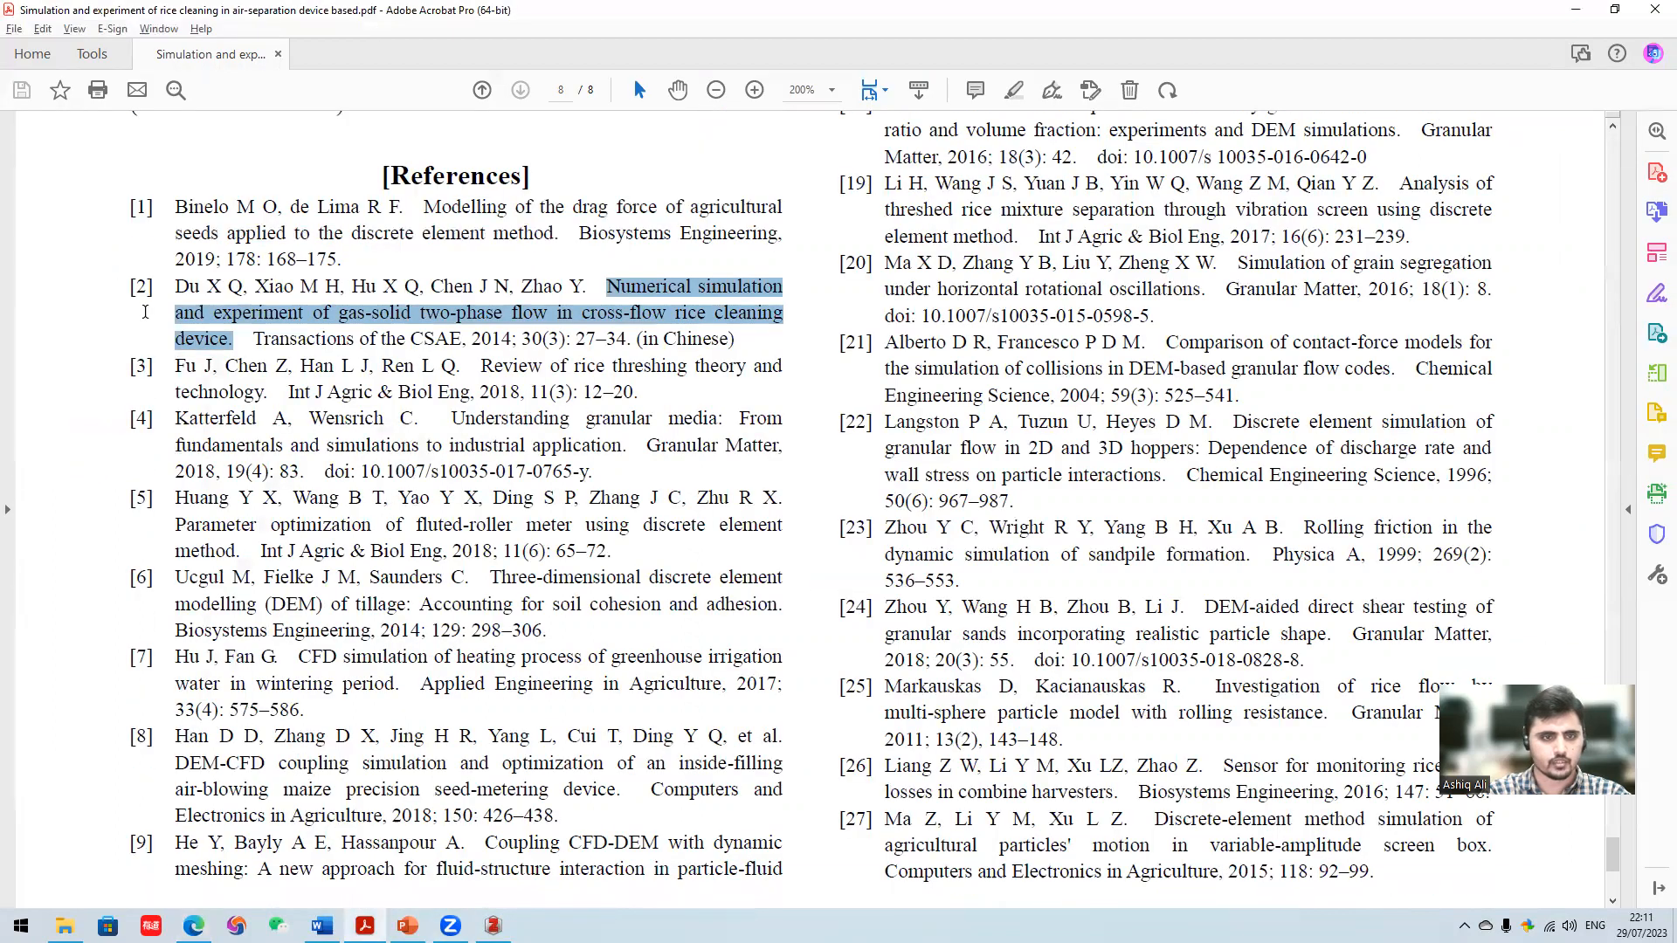
left_click(145, 312)
scroll(145, 312, "down", 1)
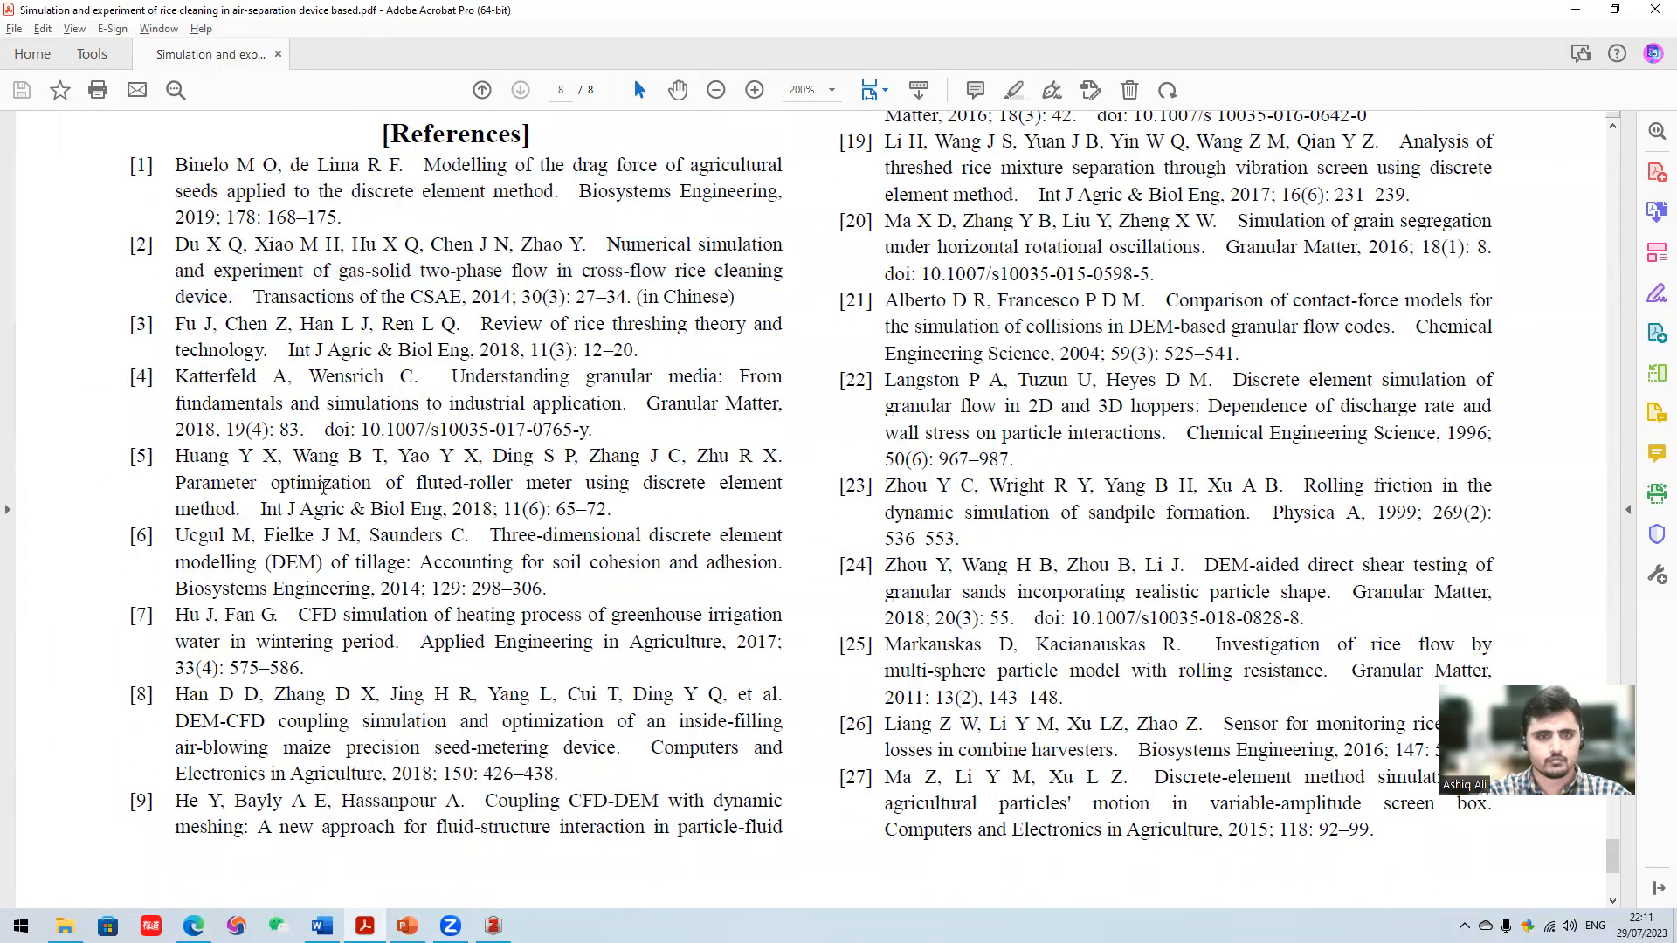
left_click_drag(184, 483, 240, 512)
right_click(218, 500)
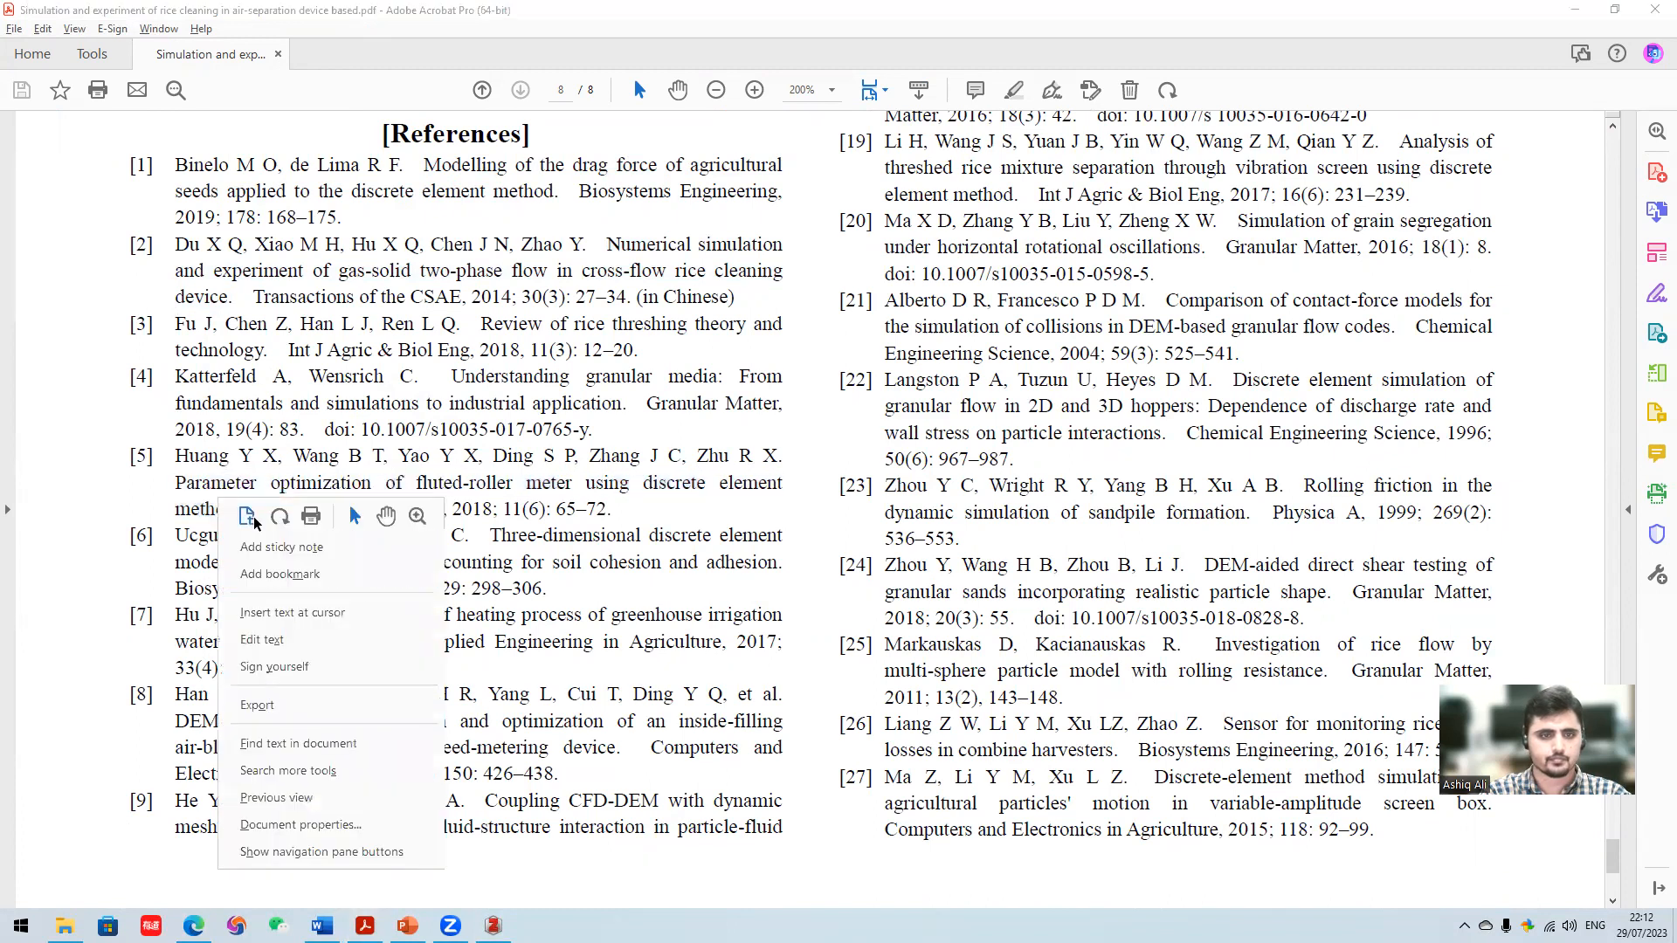
left_click(639, 487)
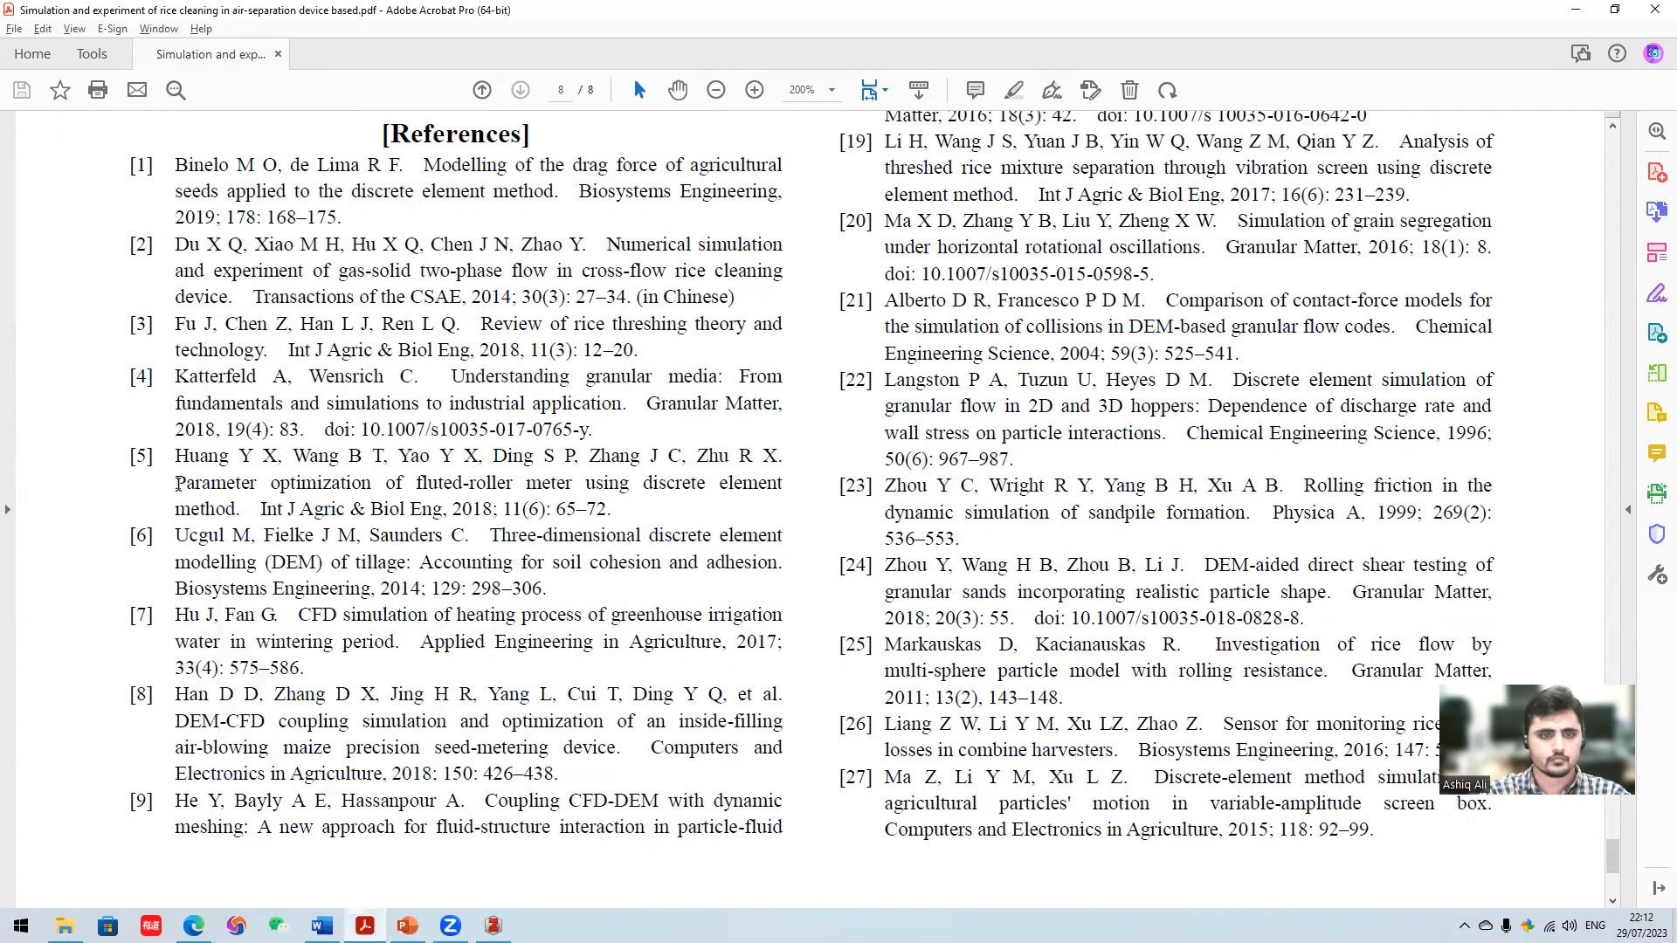
left_click_drag(177, 483, 237, 510)
right_click(211, 510)
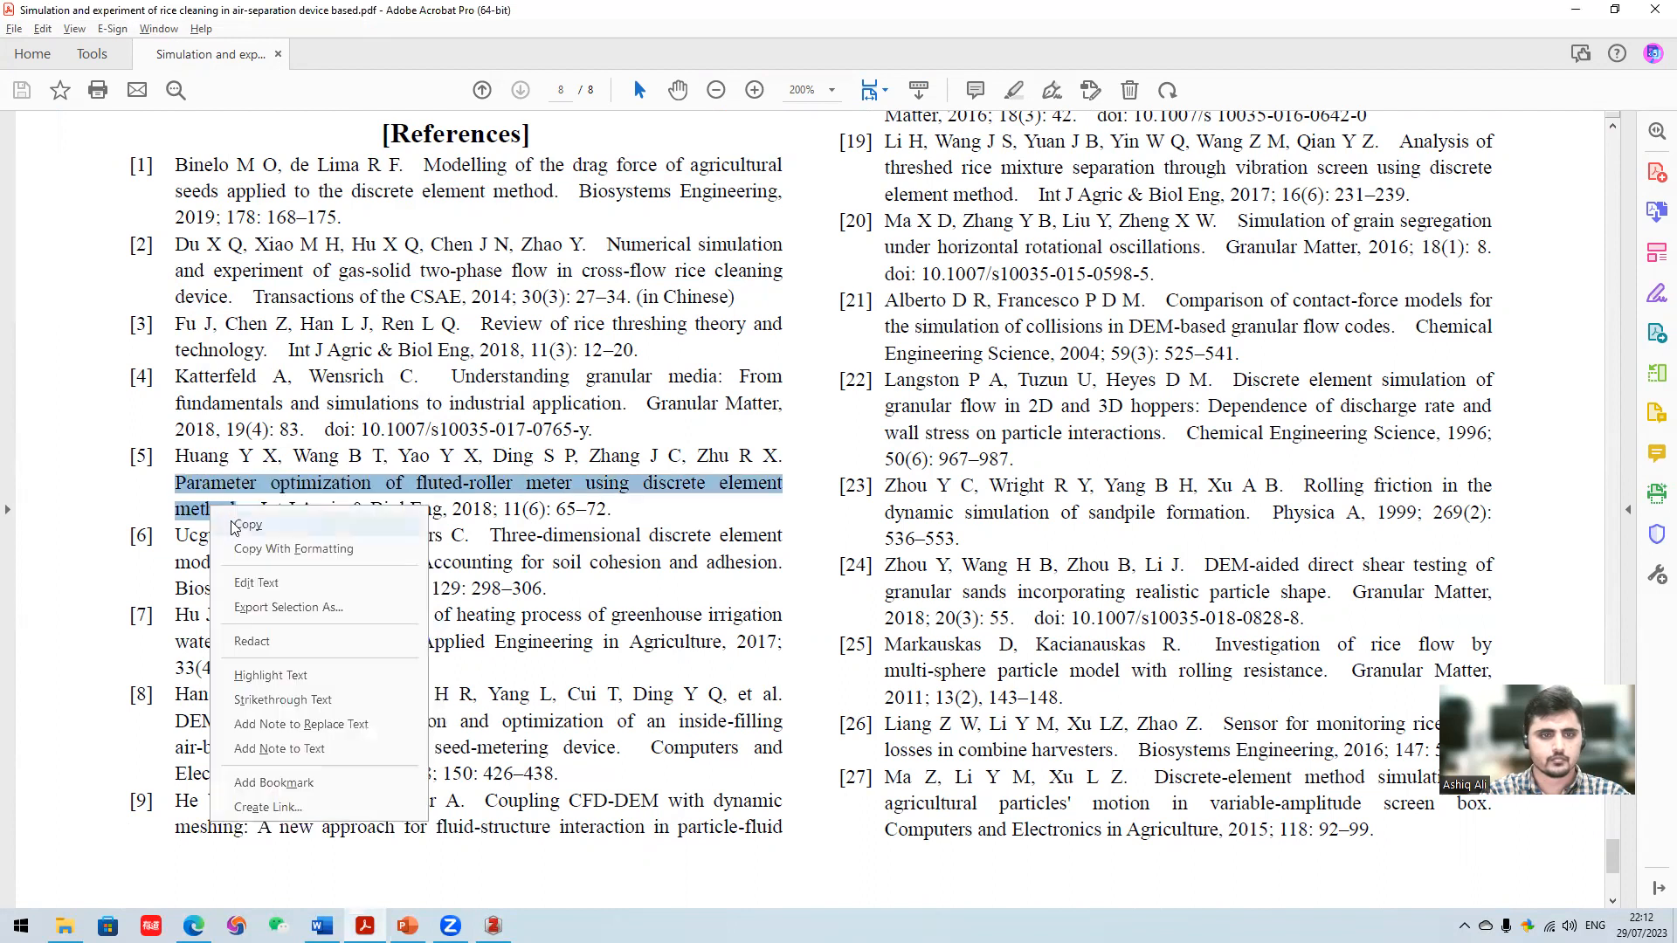
left_click(234, 524)
- Switch to Edge, search Google Scholar for the copied fluted-roller meter title from its home page, and open the matching article
left_click(193, 925)
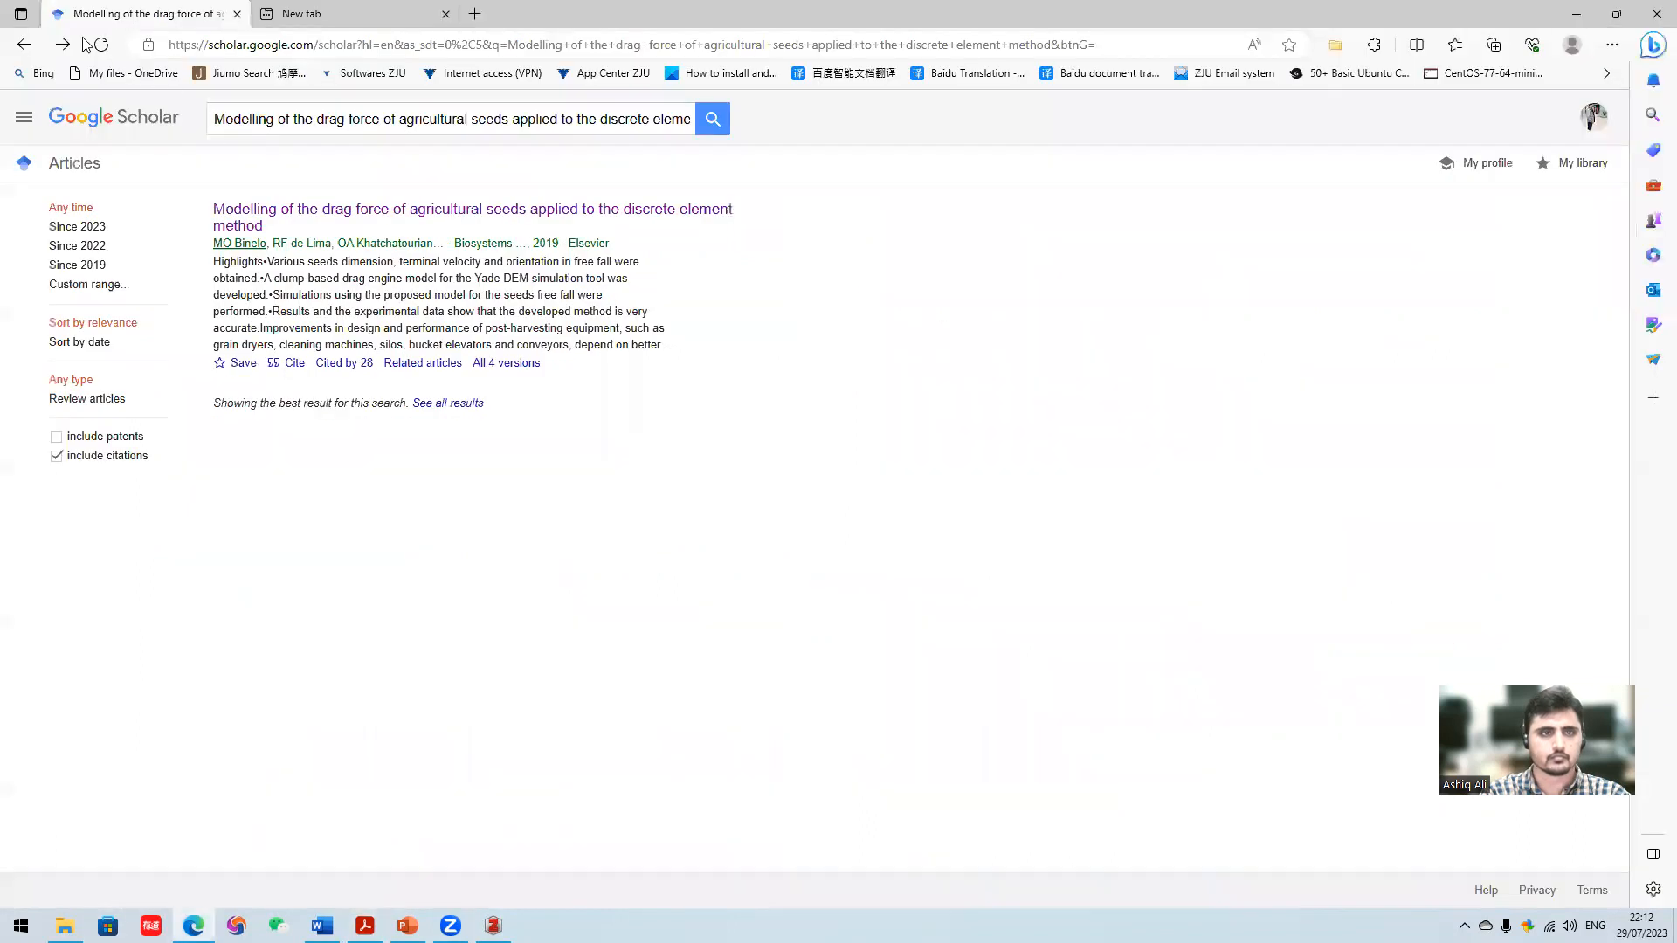
left_click(23, 44)
left_click(672, 299)
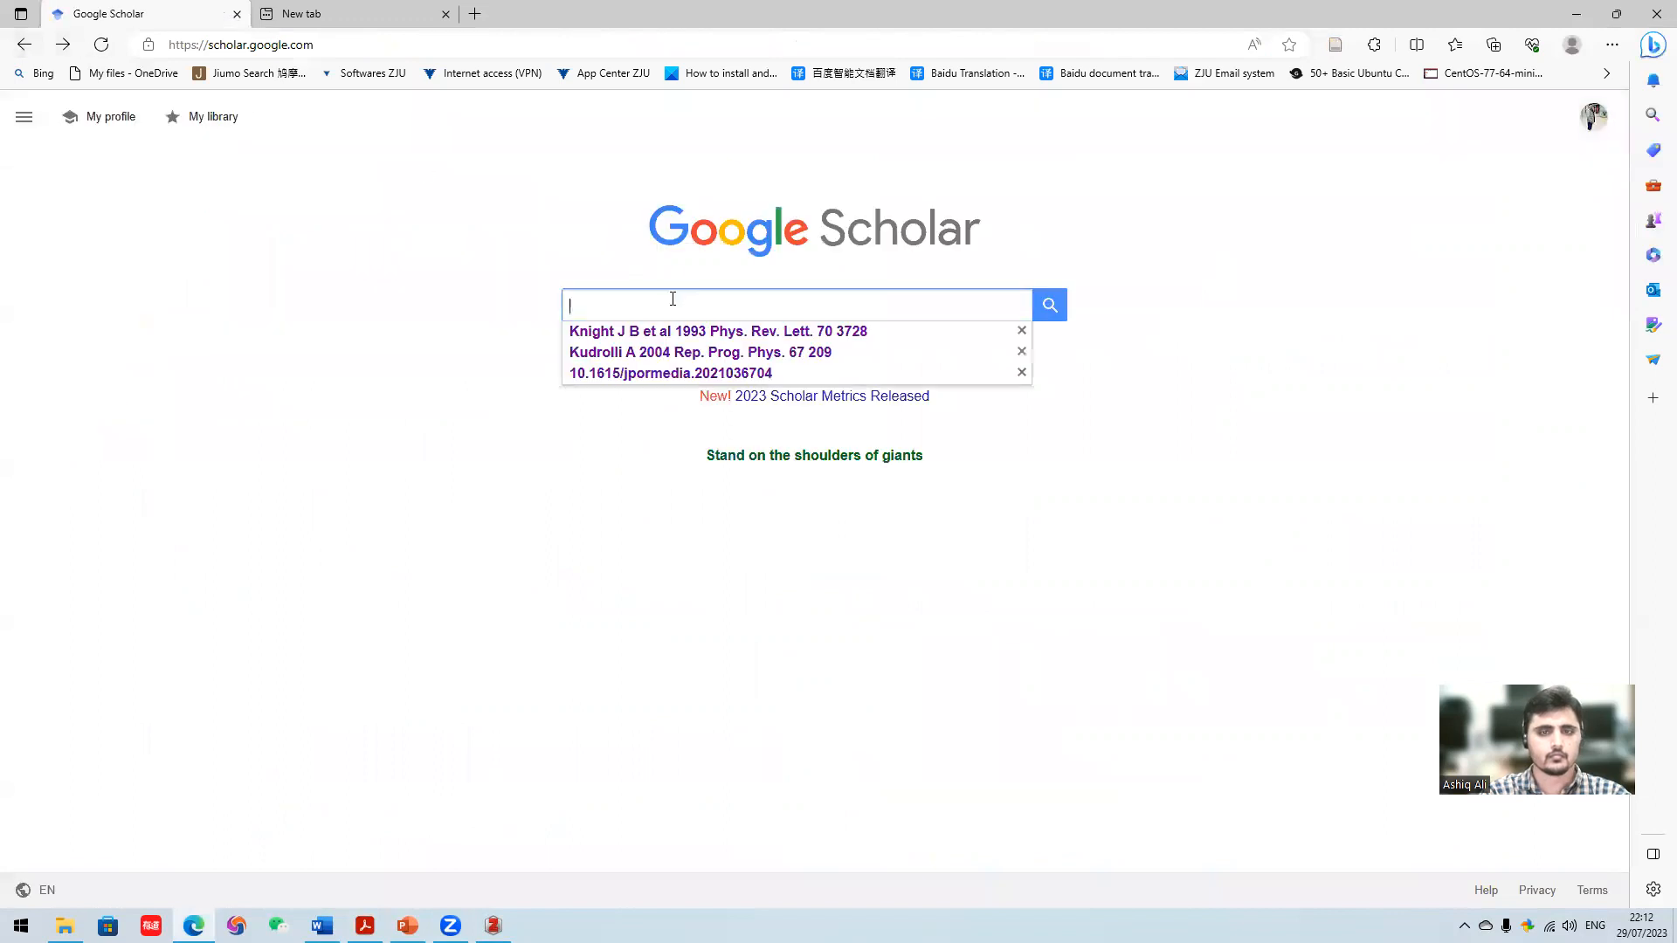
key("ctrl+v")
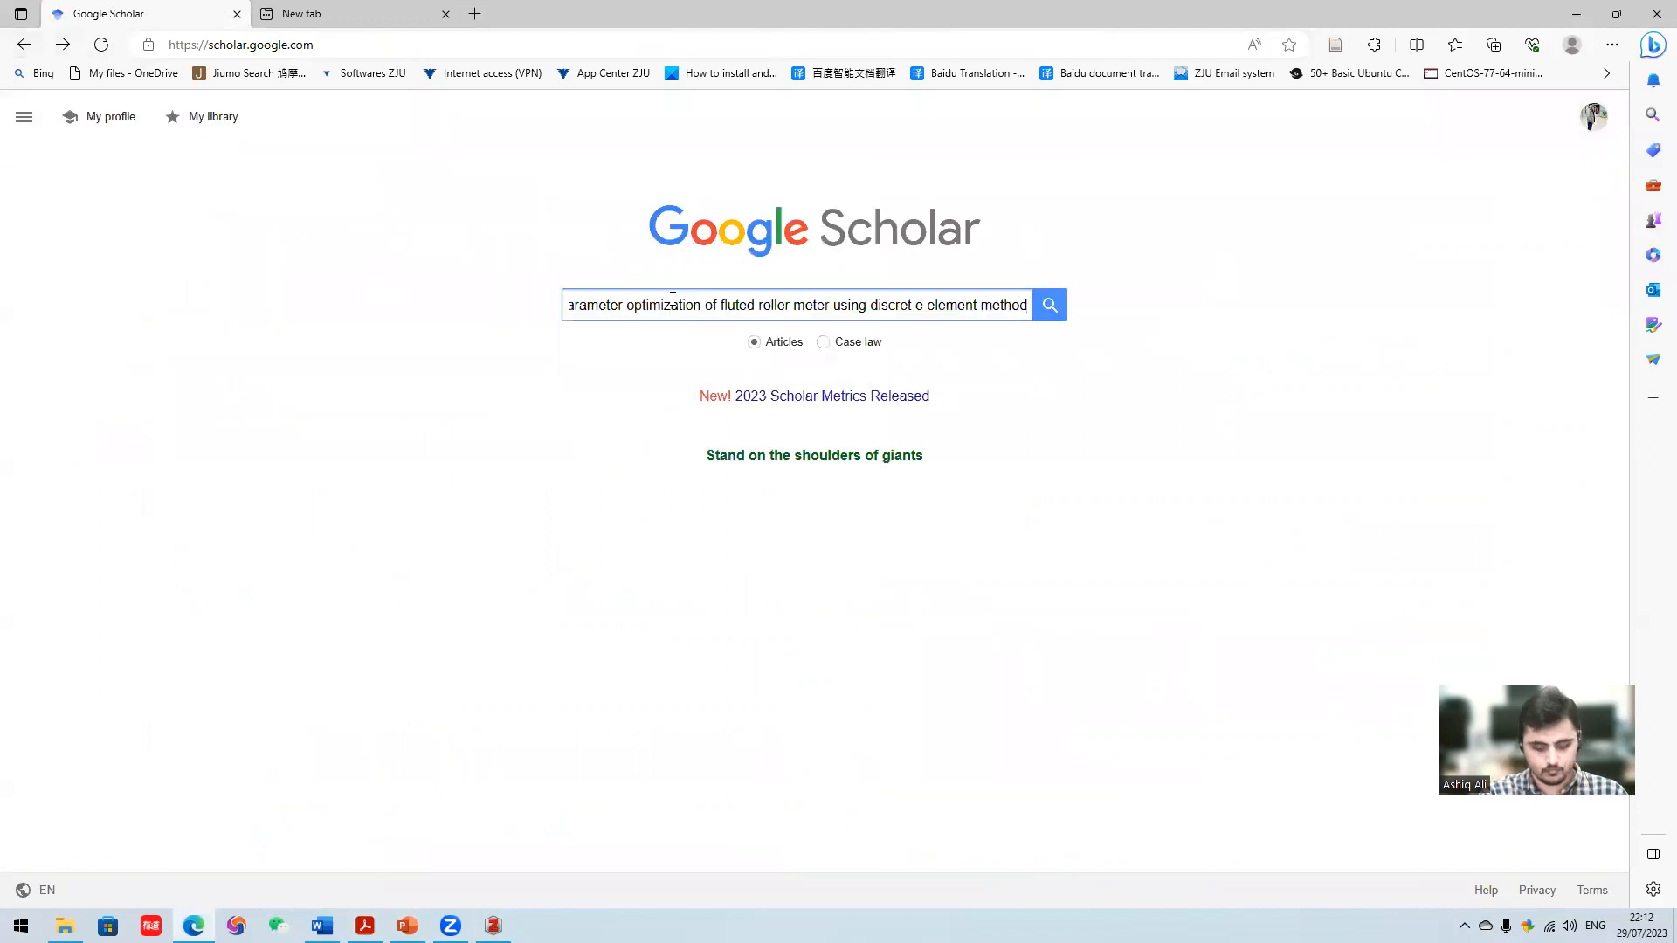
key("Return")
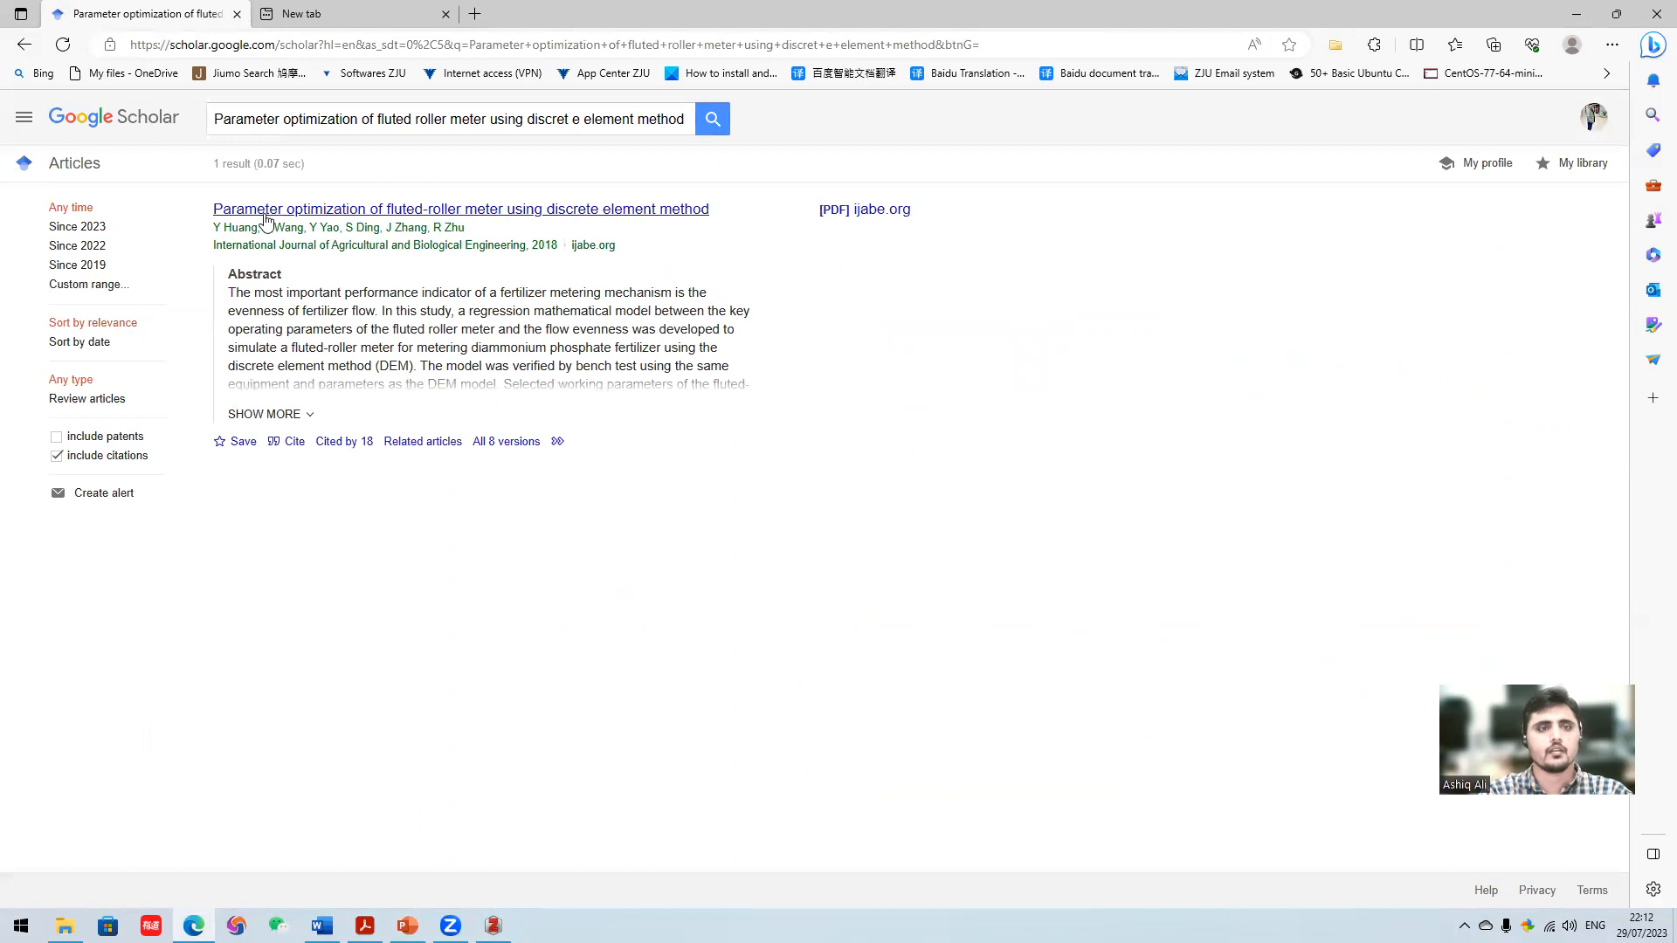
left_click(385, 212)
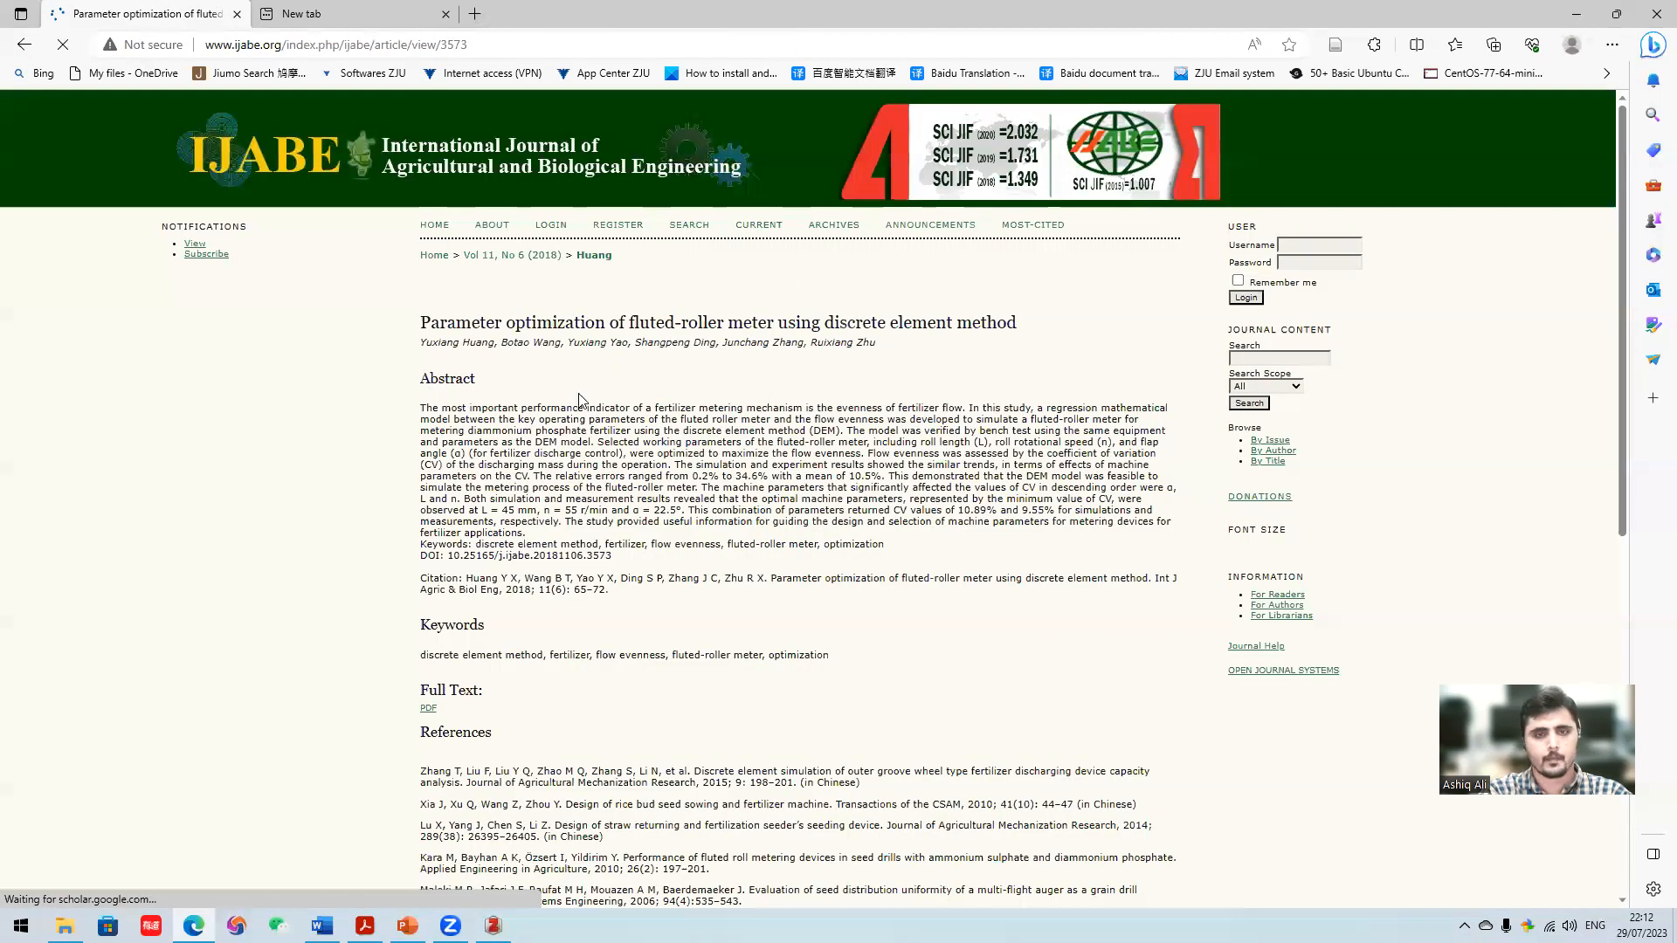
- Save the open IJABE article with the Zotero Connector into the Intro subcollection of Thesis
scroll(592, 411, "down", 7)
scroll(595, 408, "up", 7)
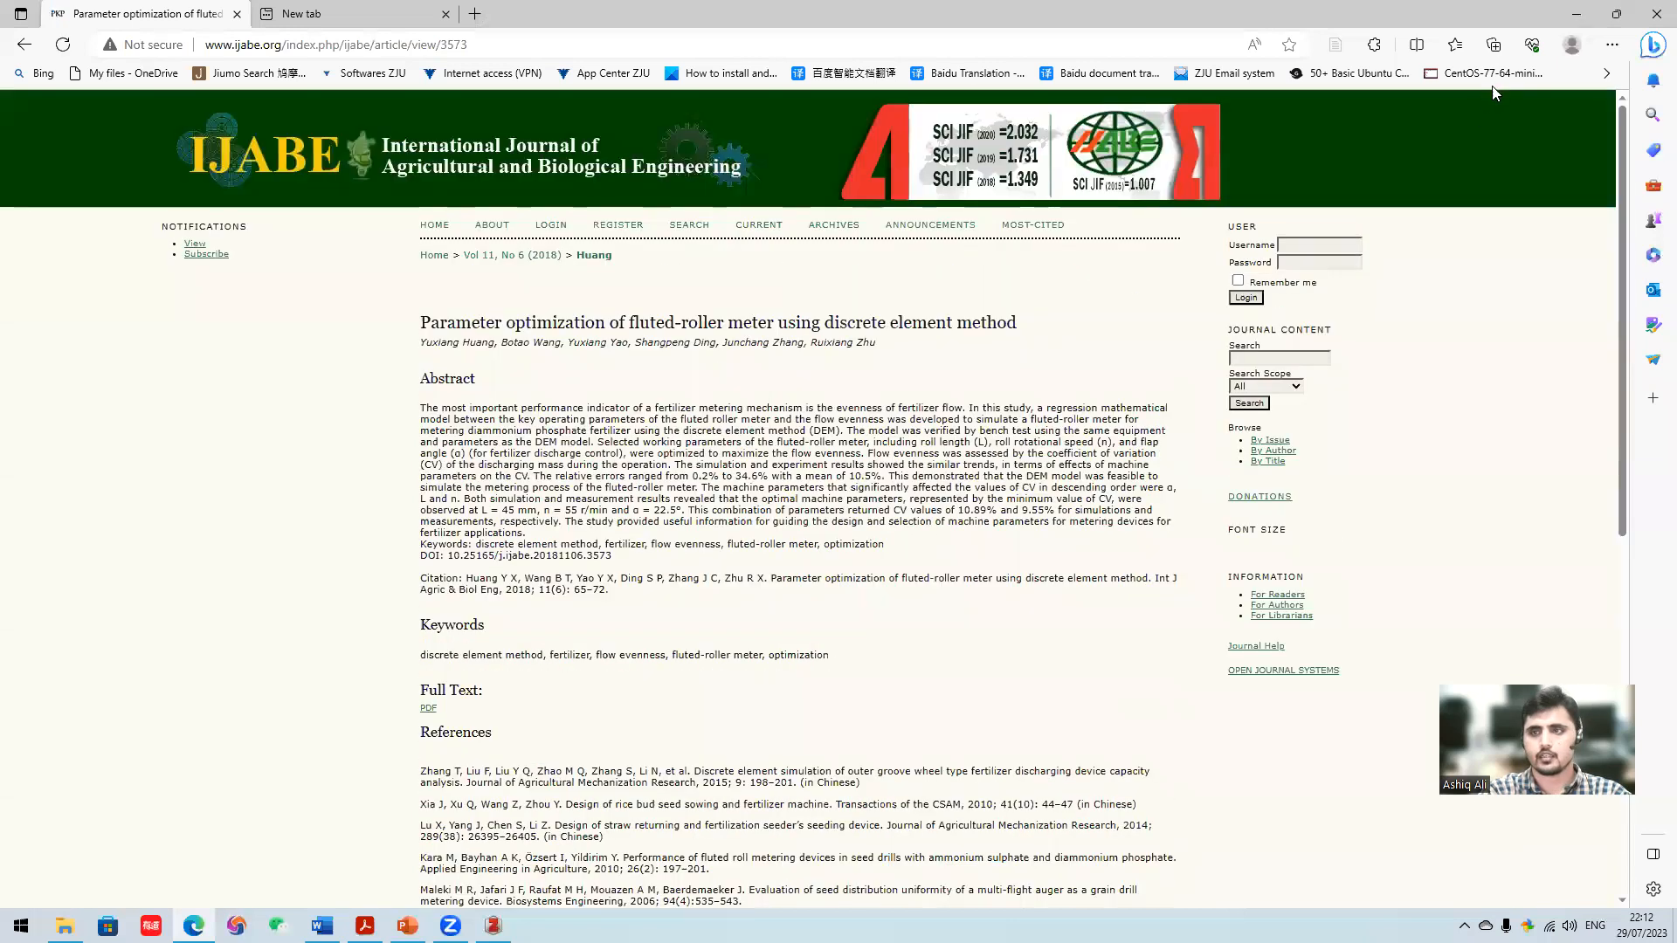
left_click(1336, 46)
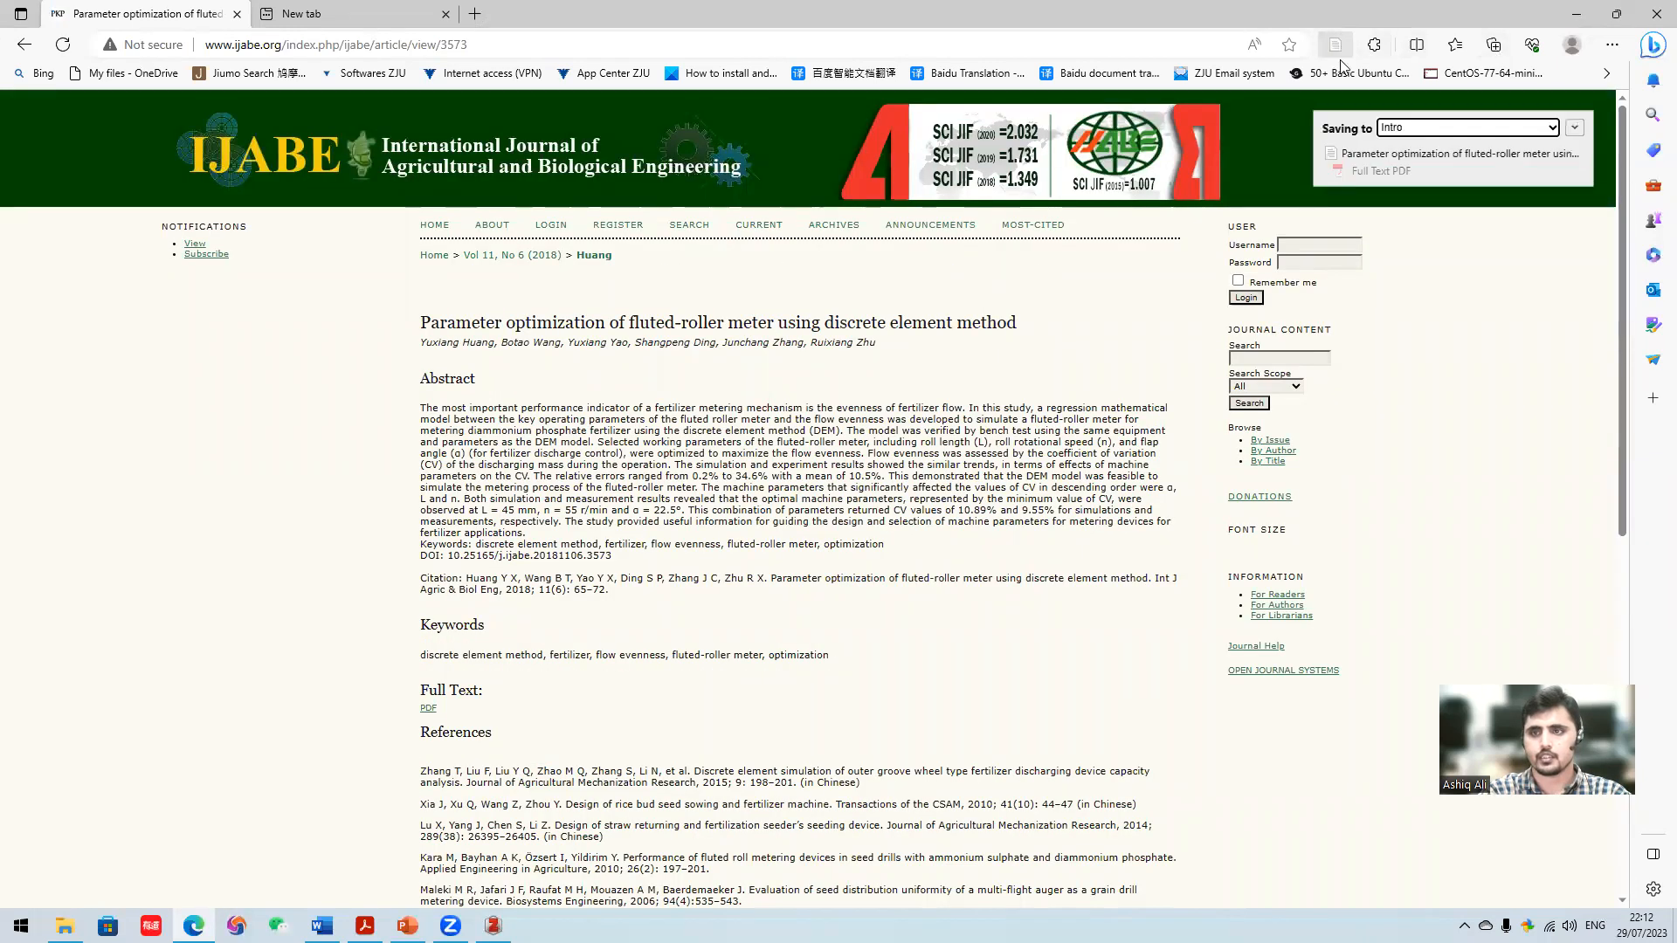
left_click(1574, 128)
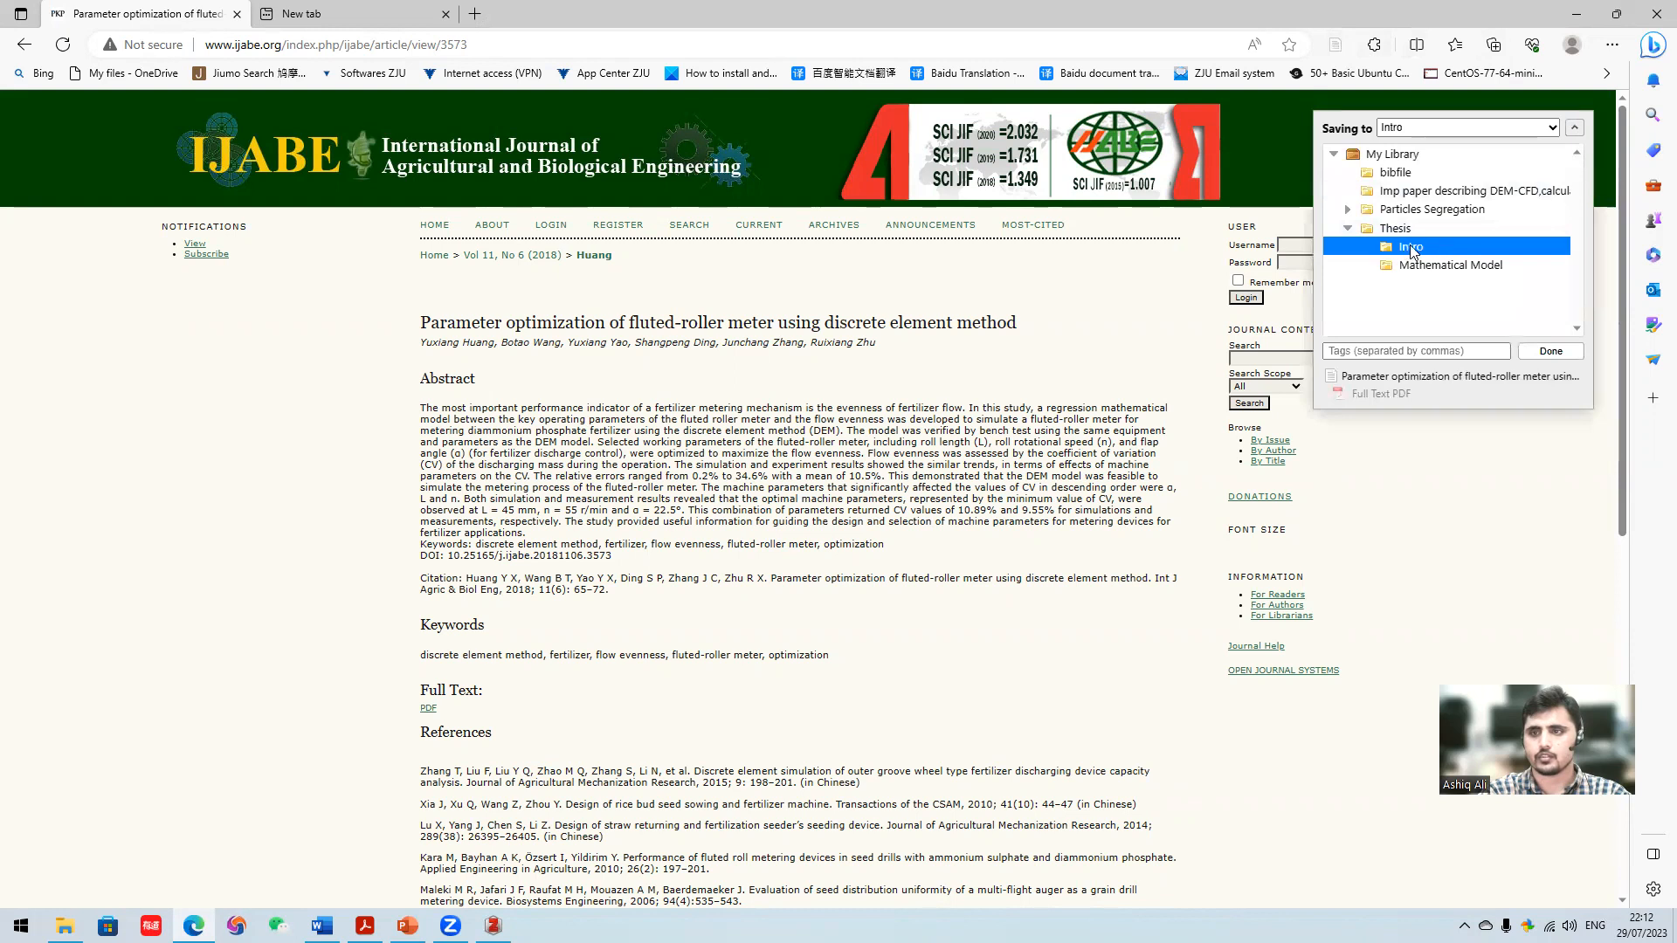
left_click(1551, 351)
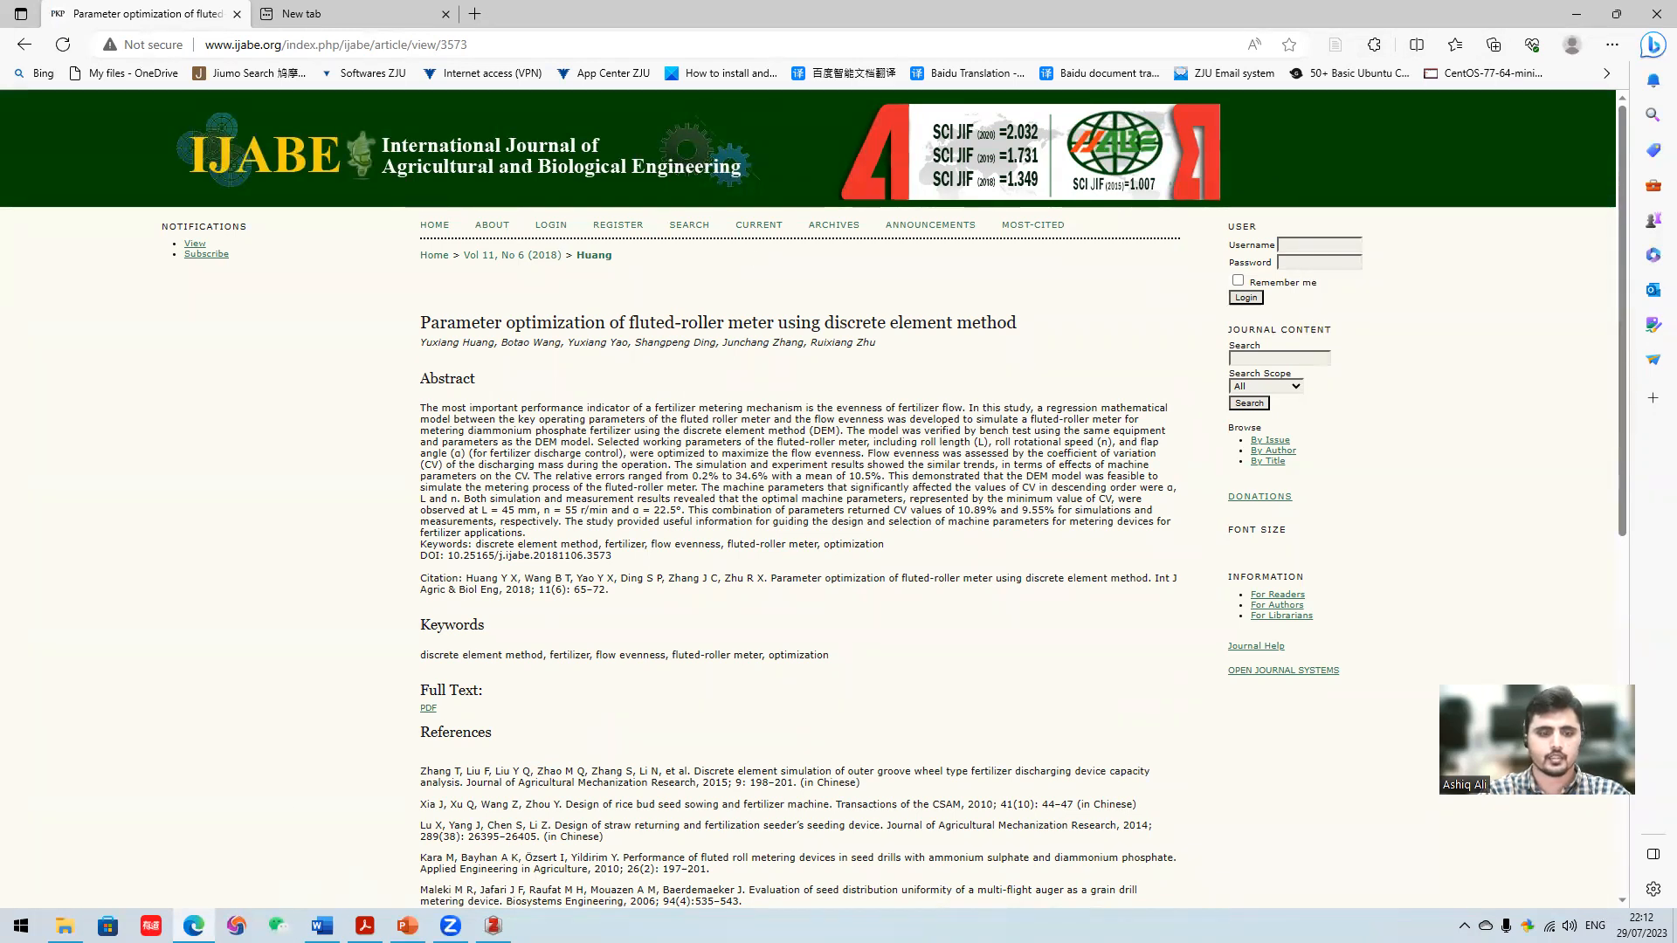
- Switch to Acrobat and copy reference [6]'s title, "Three-dimensional discrete element modelling (DEM) of tillage: Accounting for soil cohesion and adhesion", together with its journal name
left_click(365, 925)
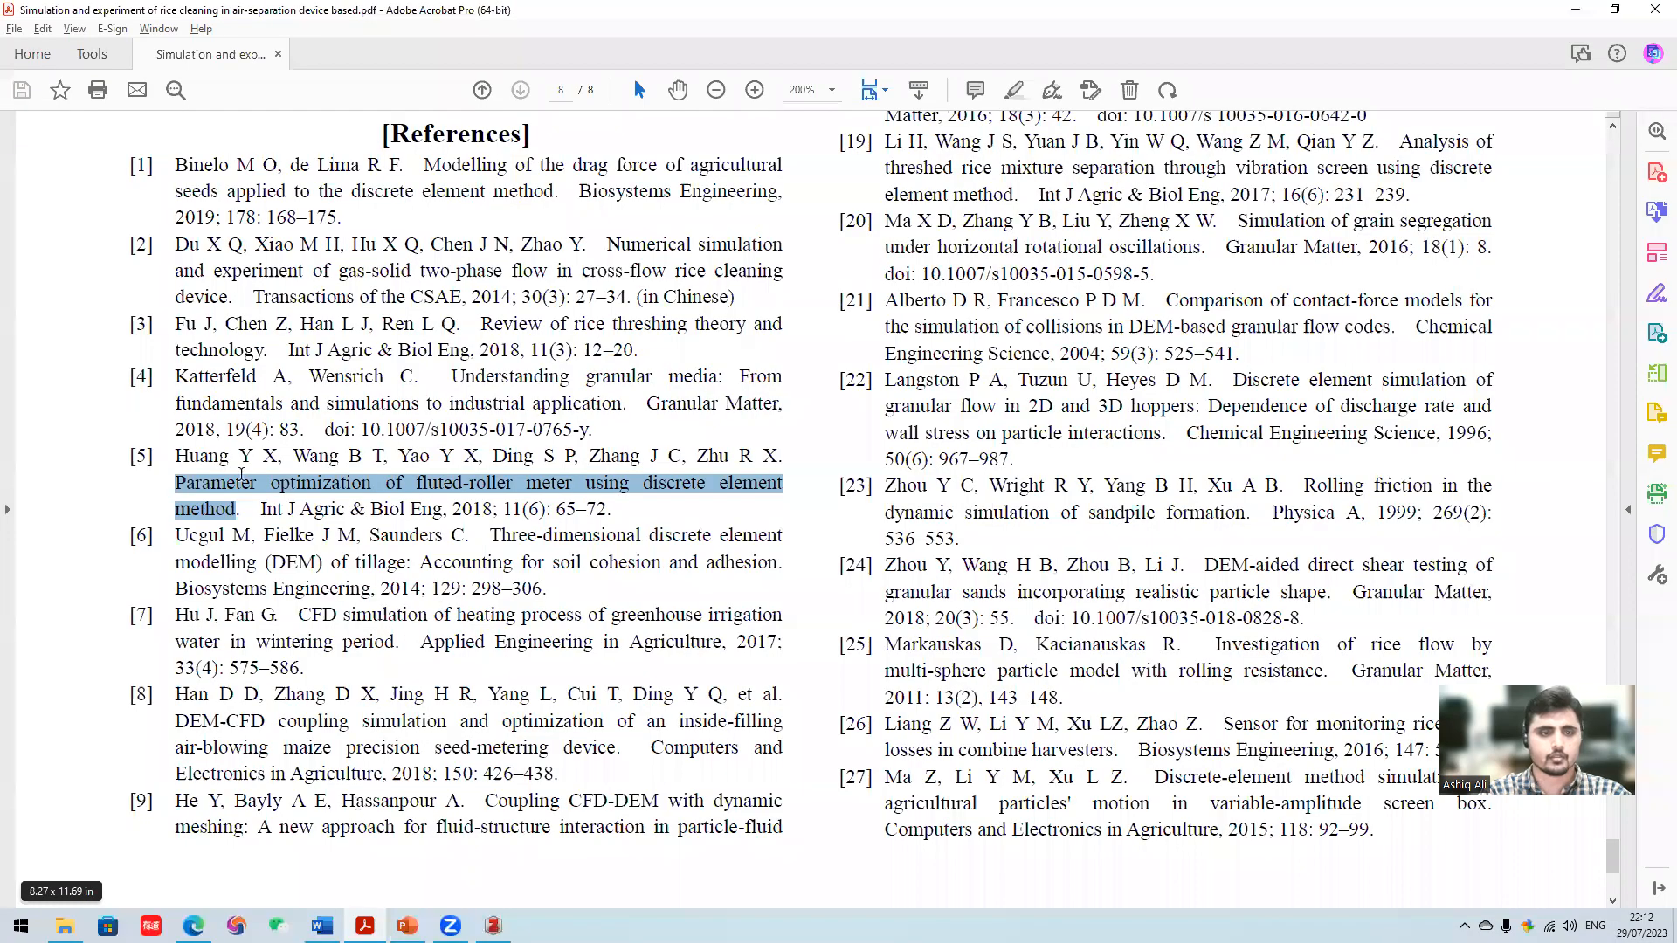
scroll(234, 383, "down", 1)
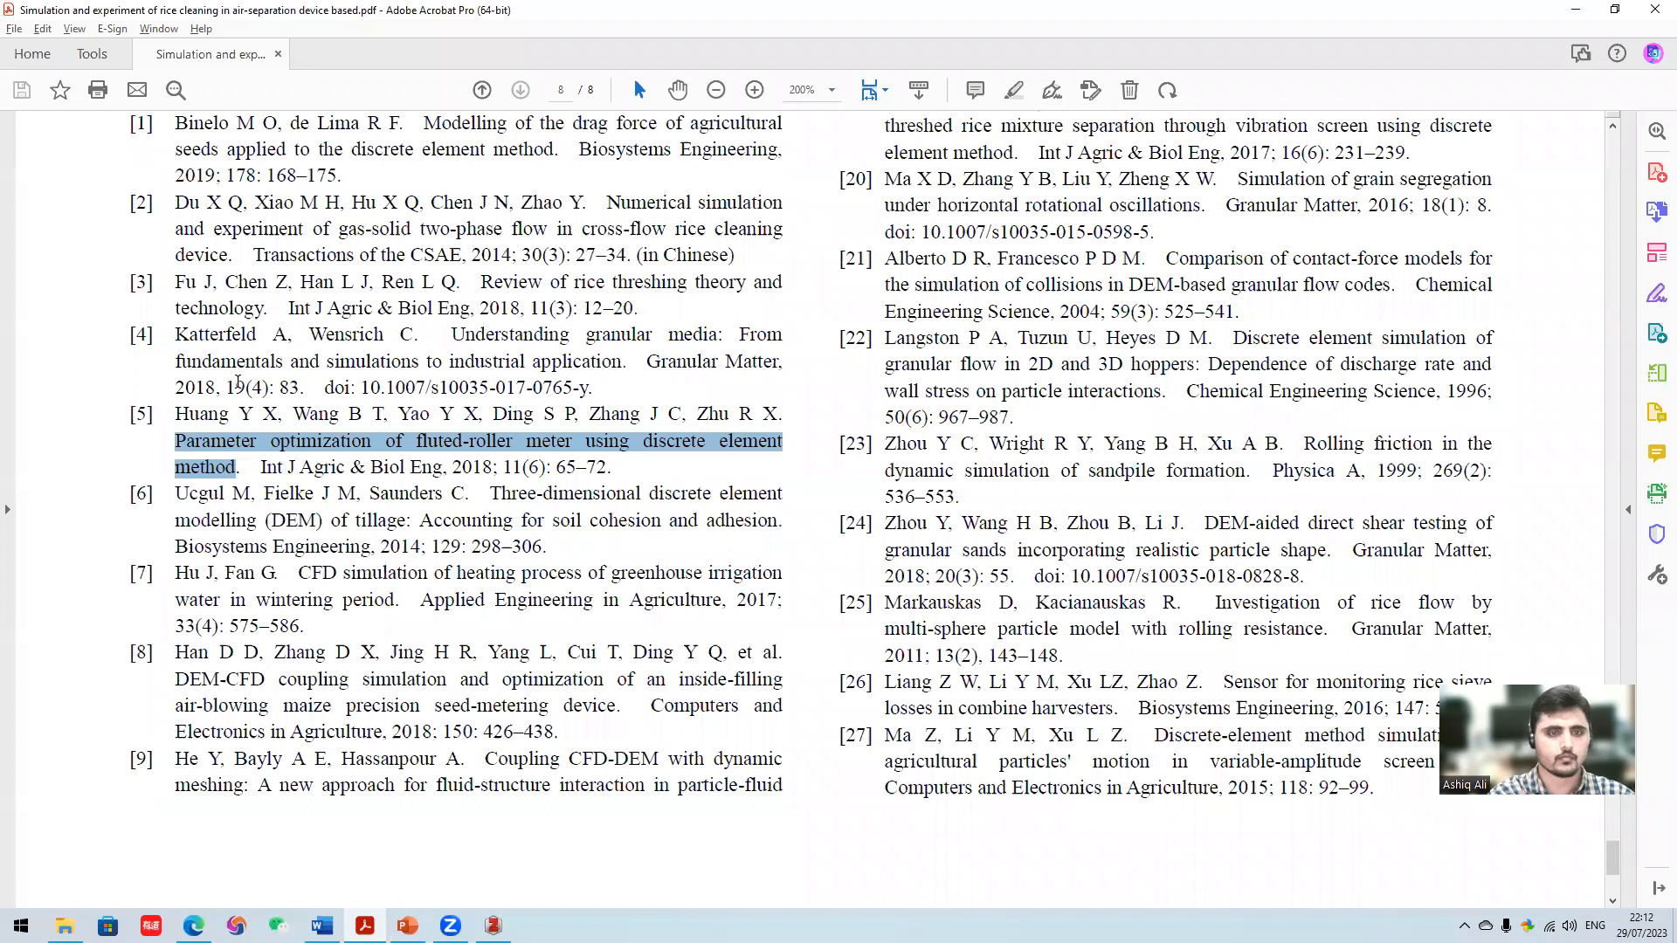
left_click_drag(508, 498, 385, 548)
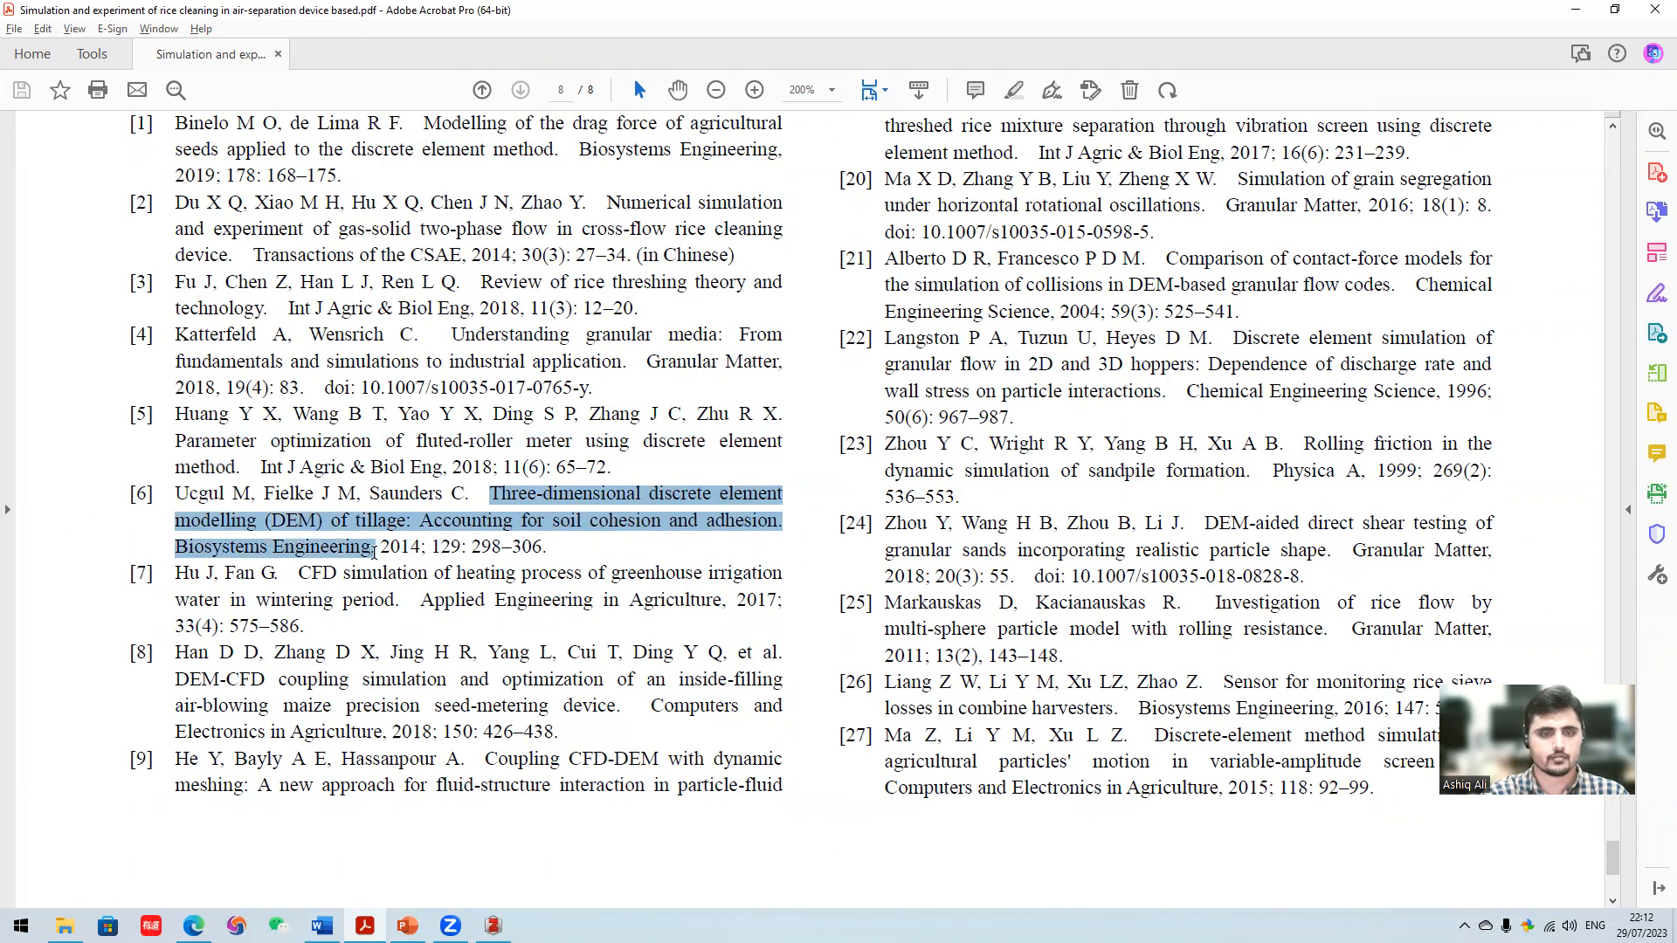
right_click(353, 552)
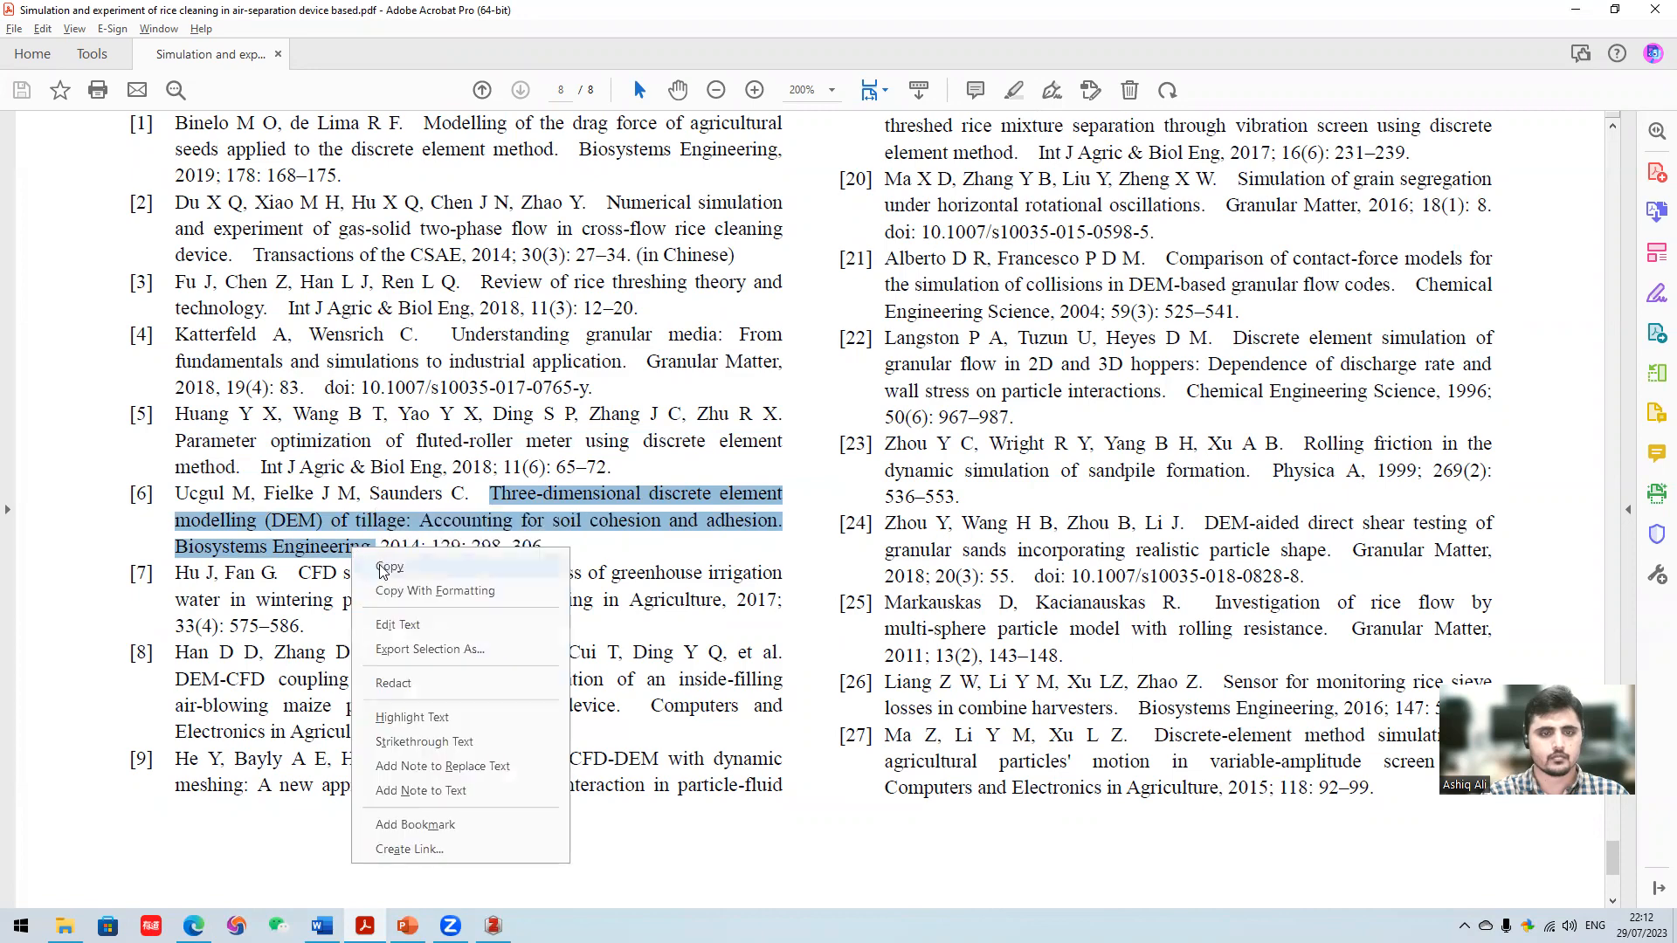
left_click(411, 569)
- Switch to Edge, replace the Google Scholar query with the copied tillage reference, run the search and open the article on ScienceDirect
mouse_move(194, 925)
left_click(200, 879)
left_click(24, 44)
left_click(461, 116)
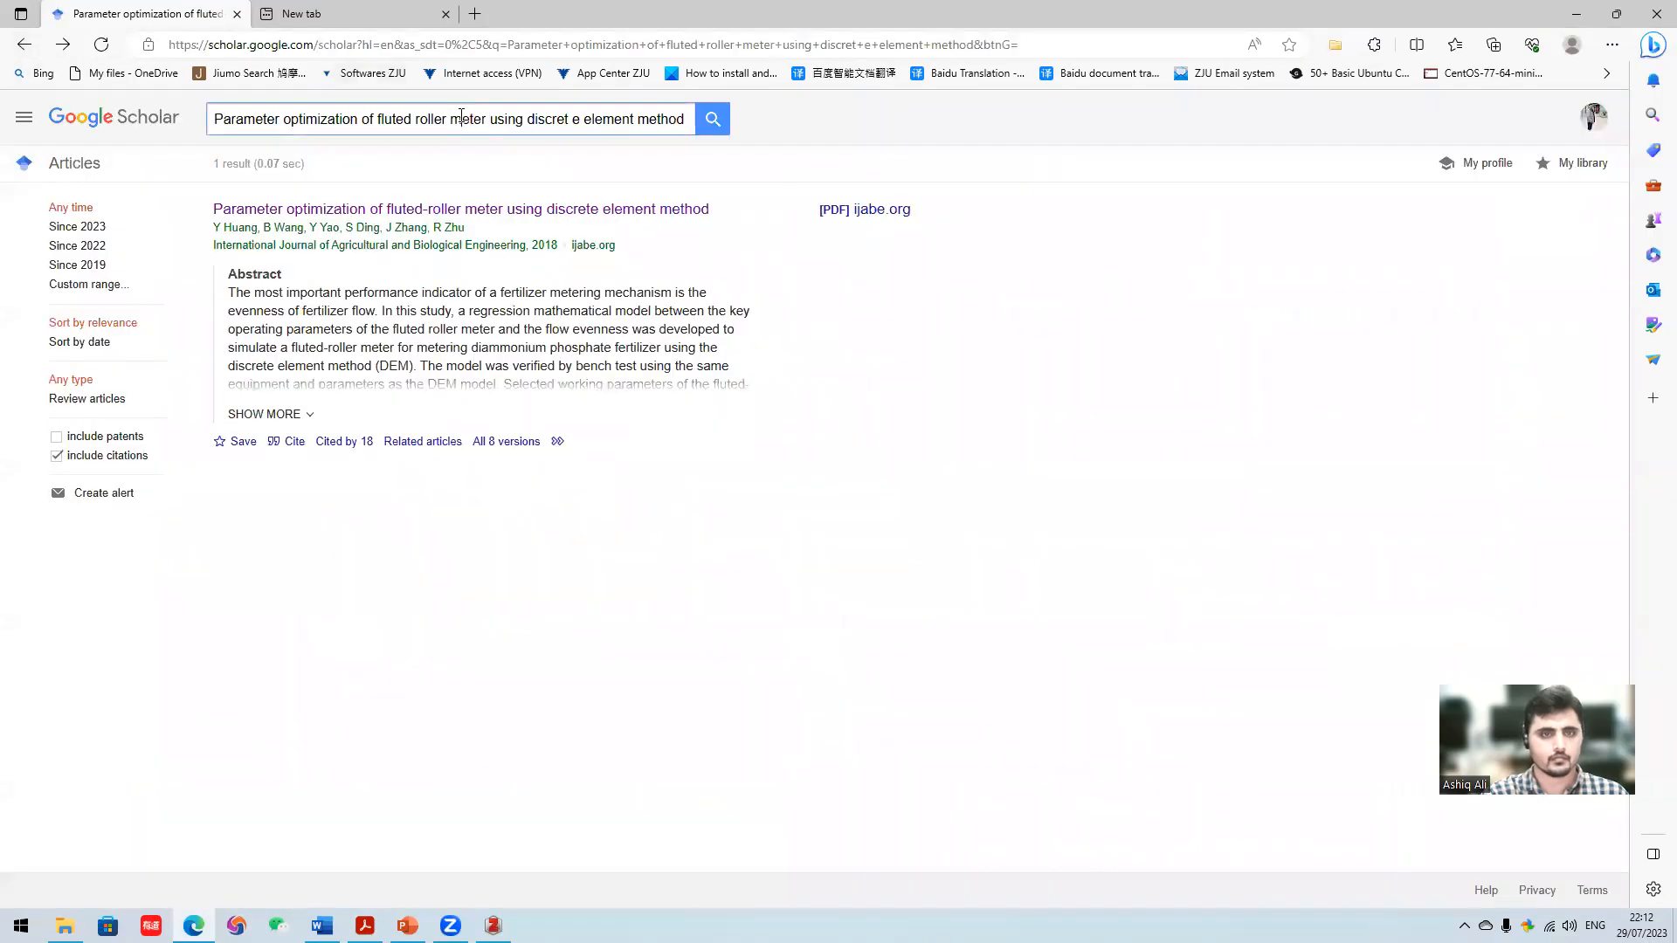
key("ctrl+a")
key("BackSpace")
key("ctrl+v")
key("Return")
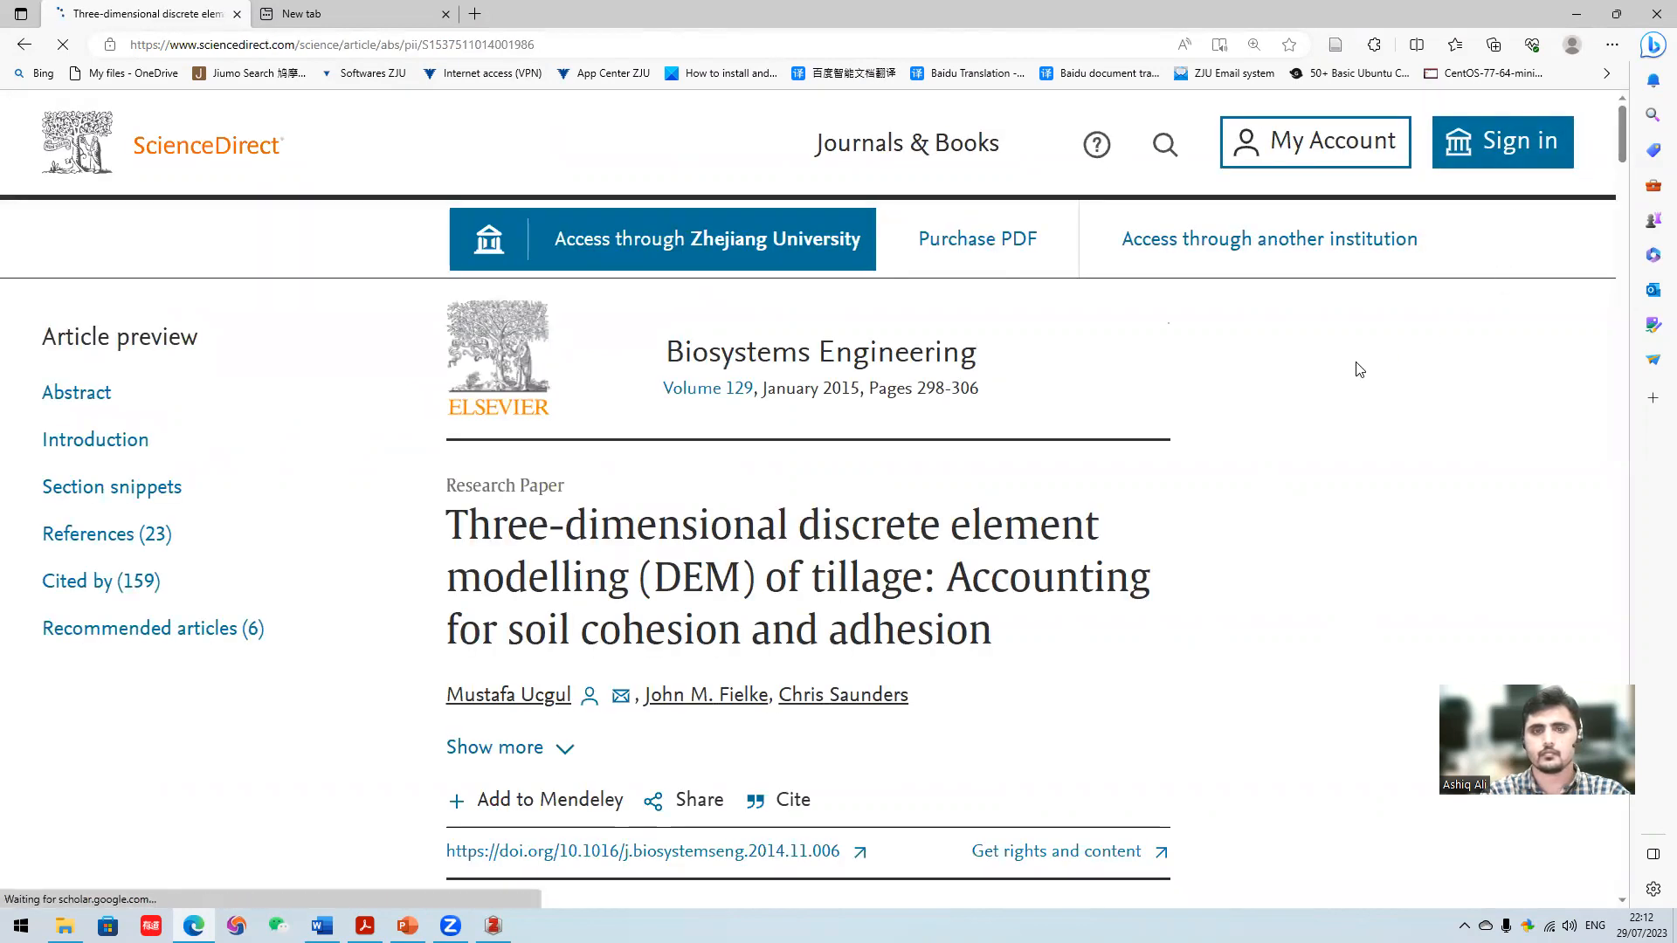
- Save the ScienceDirect tillage article with the Zotero Connector into the Intro subcollection of Thesis
scroll(1345, 367, "down", 1)
scroll(1394, 282, "up", 1)
key("ctrl+shift+s")
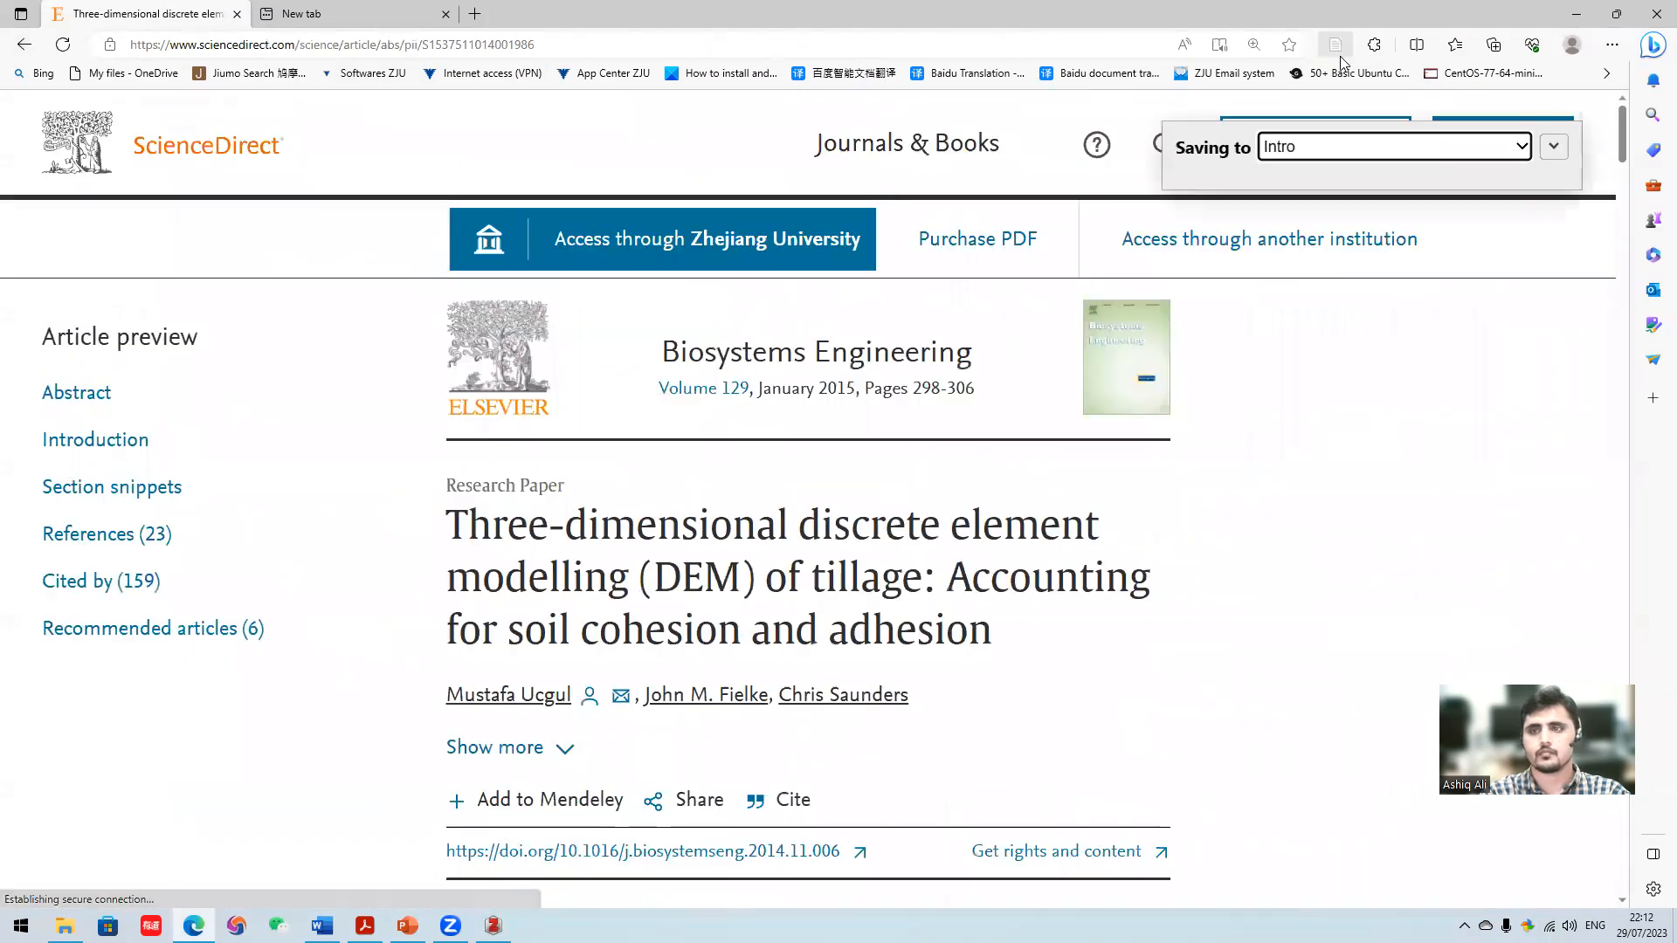
left_click(1553, 146)
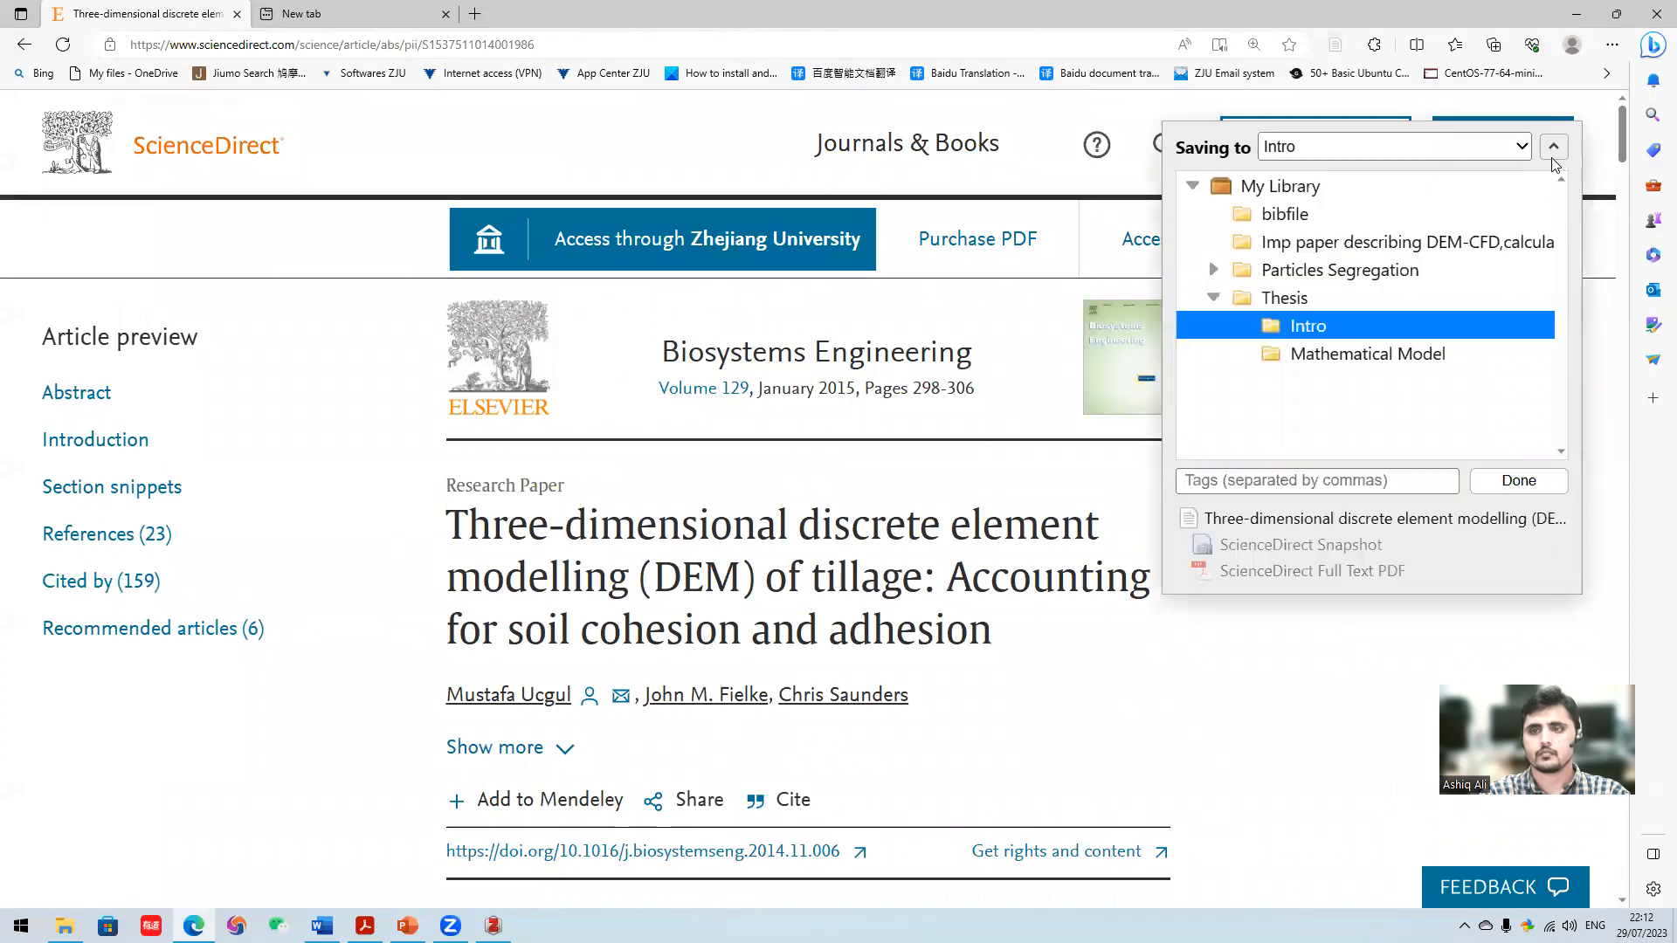
left_click(1517, 483)
scroll(398, 350, "down", 3)
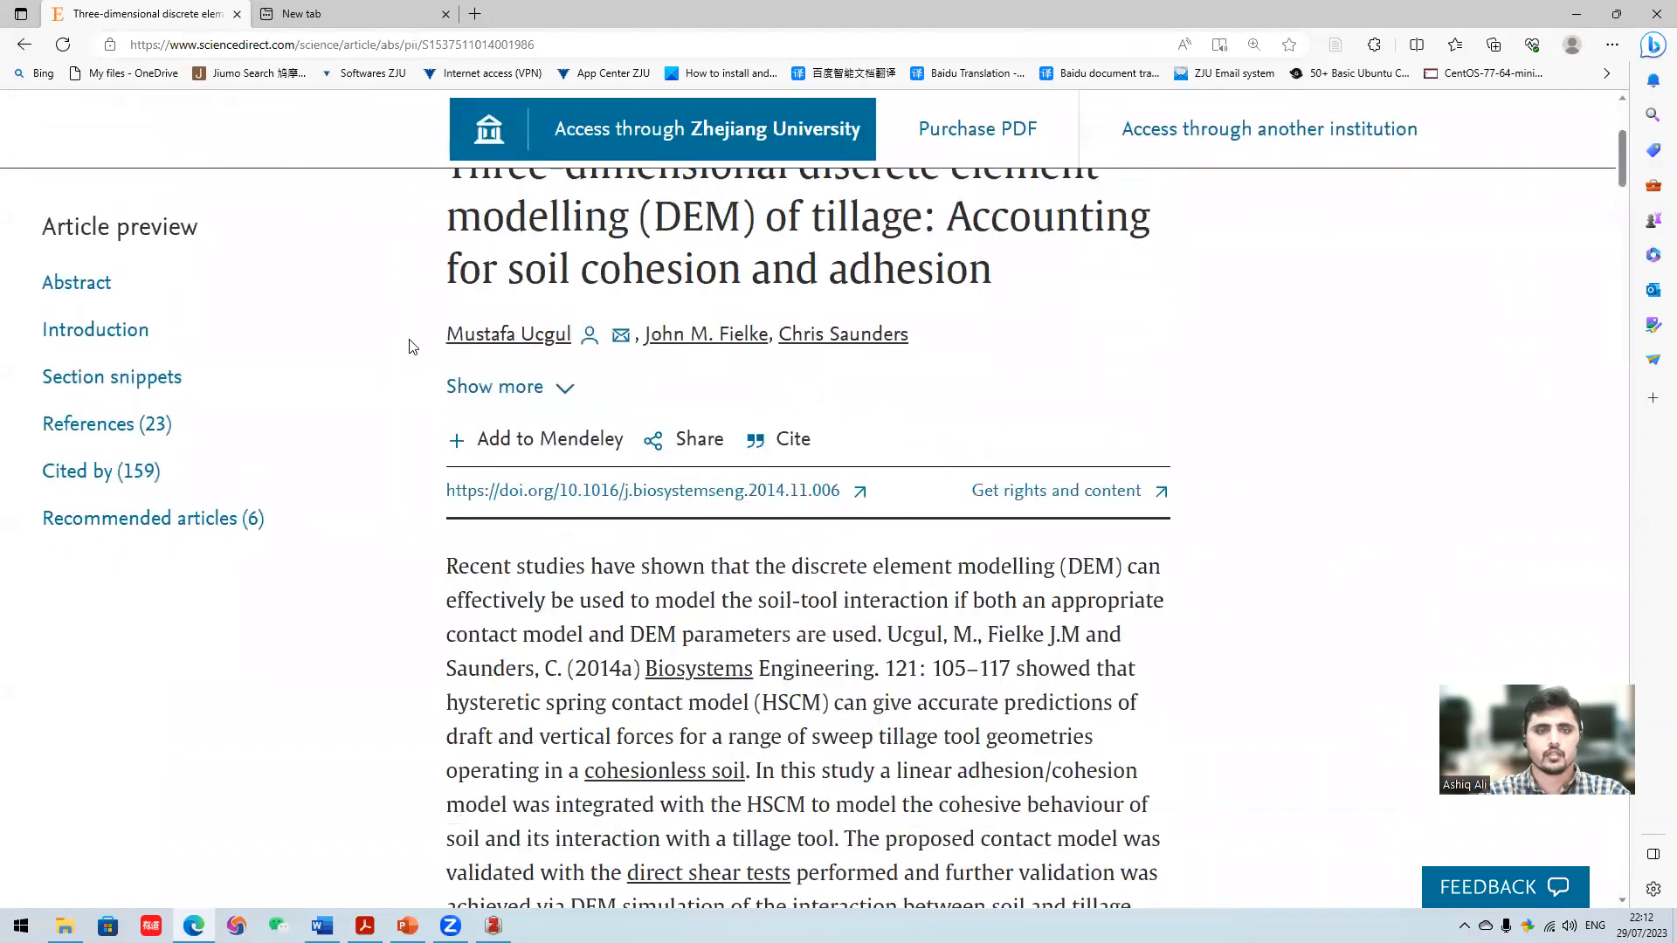
- Switch to Zotero and check the items in the Intro and Mathematical Model subcollections of Thesis
left_click(1575, 14)
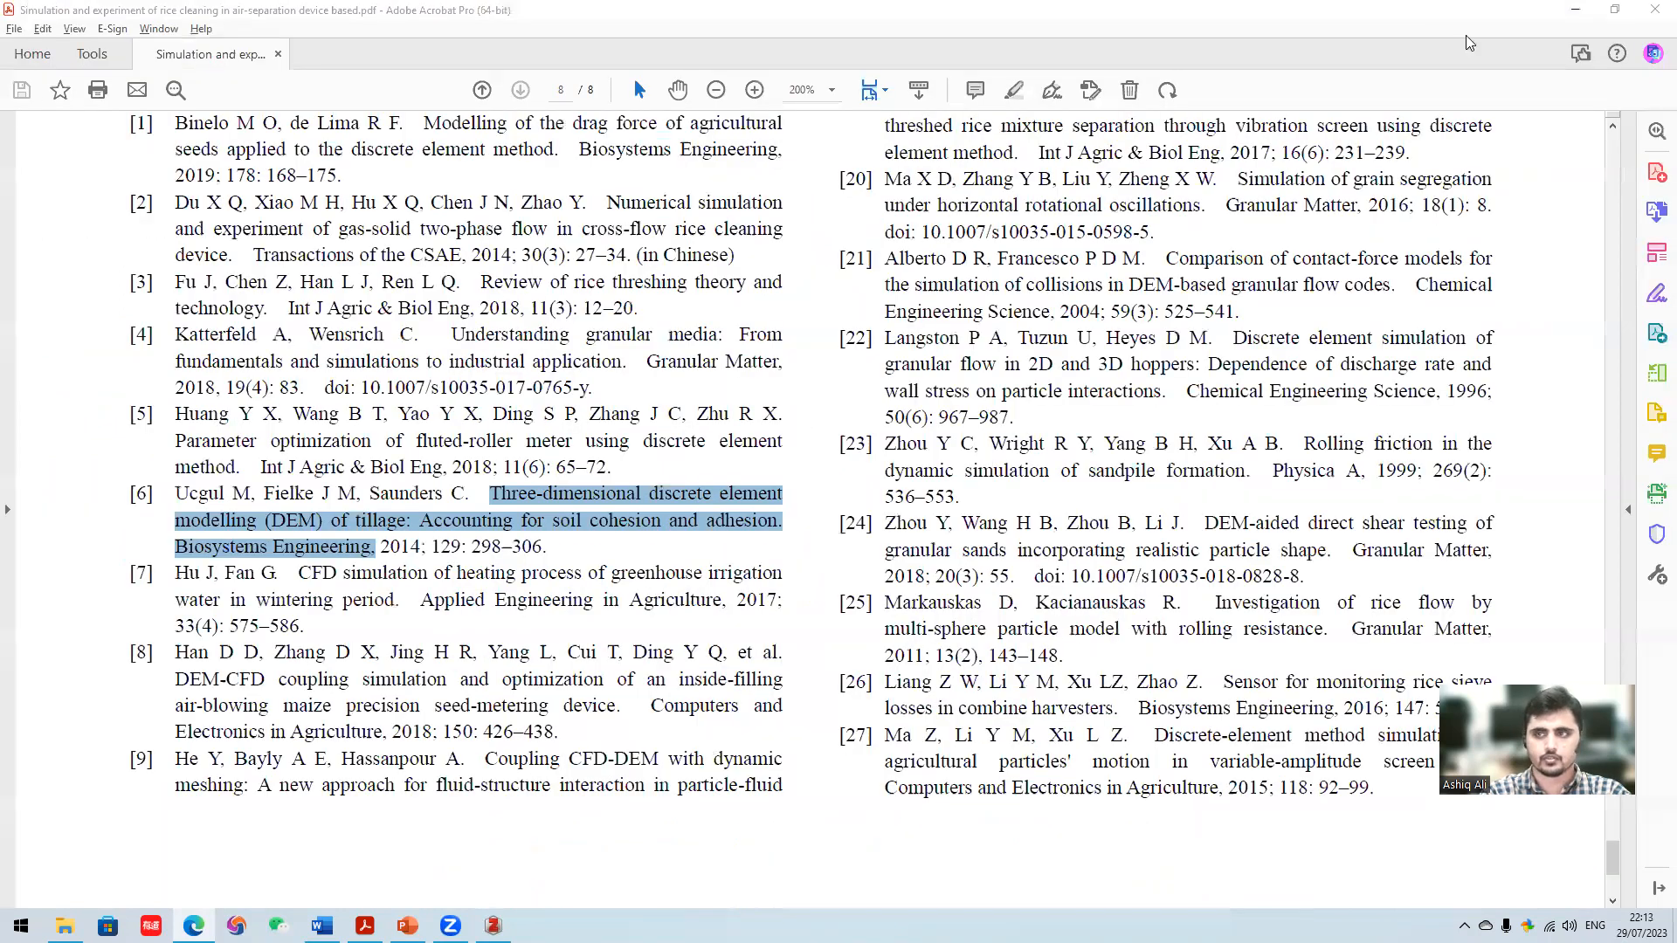
left_click(1575, 14)
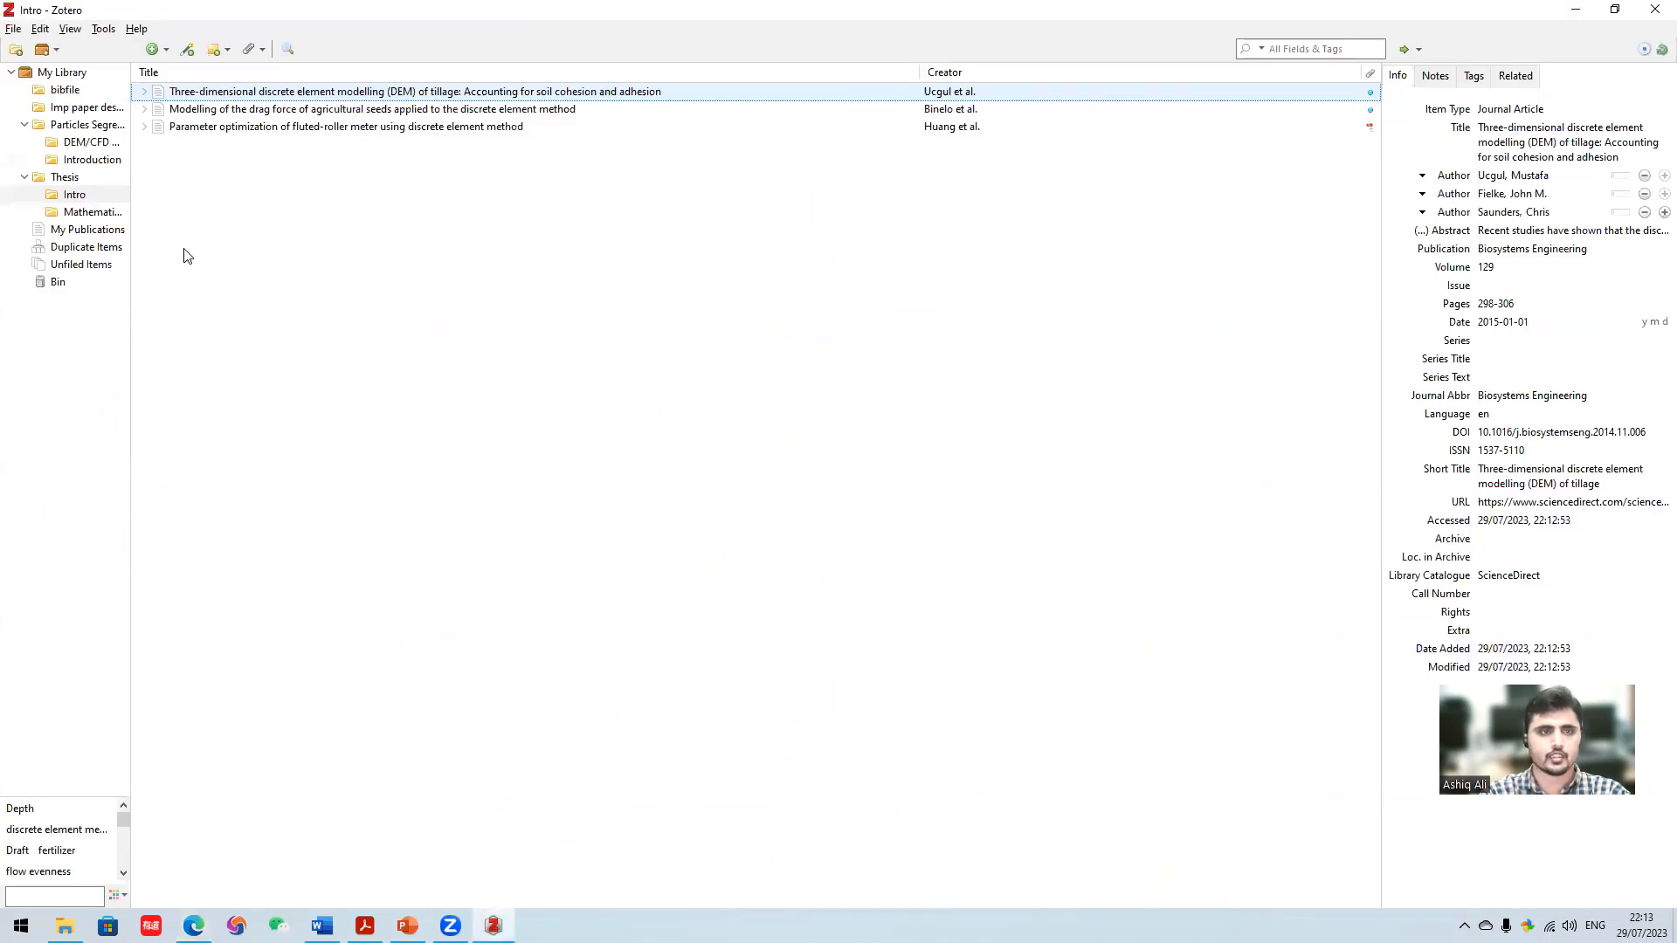
left_click(82, 179)
left_click(83, 196)
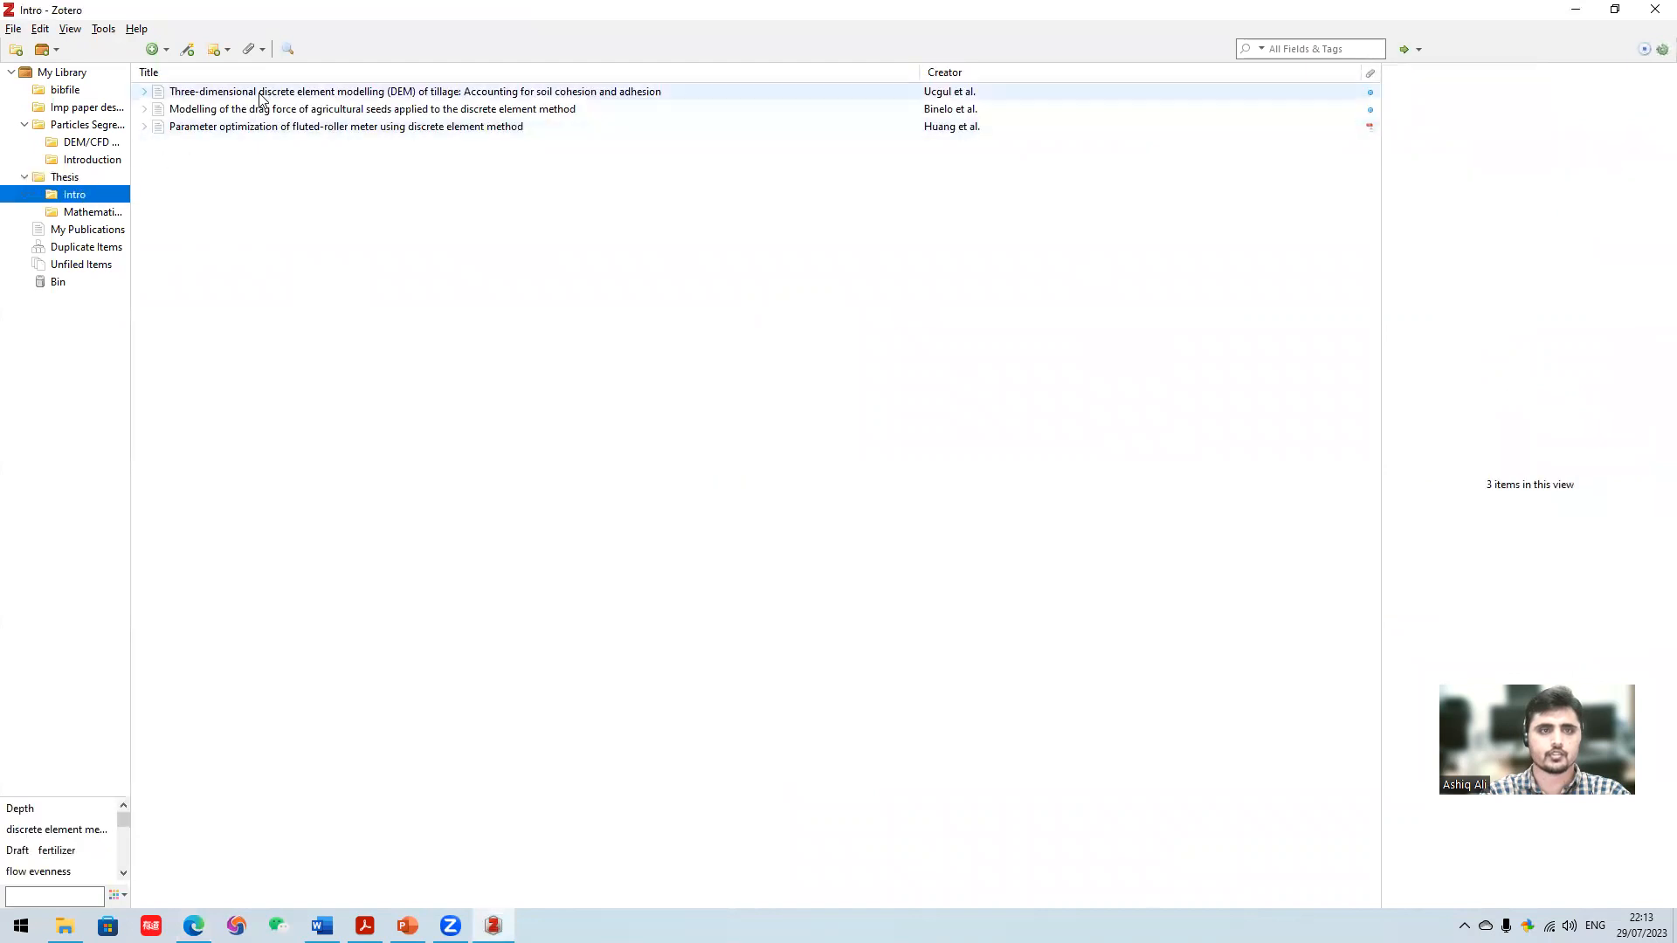
left_click(245, 173)
left_click(94, 214)
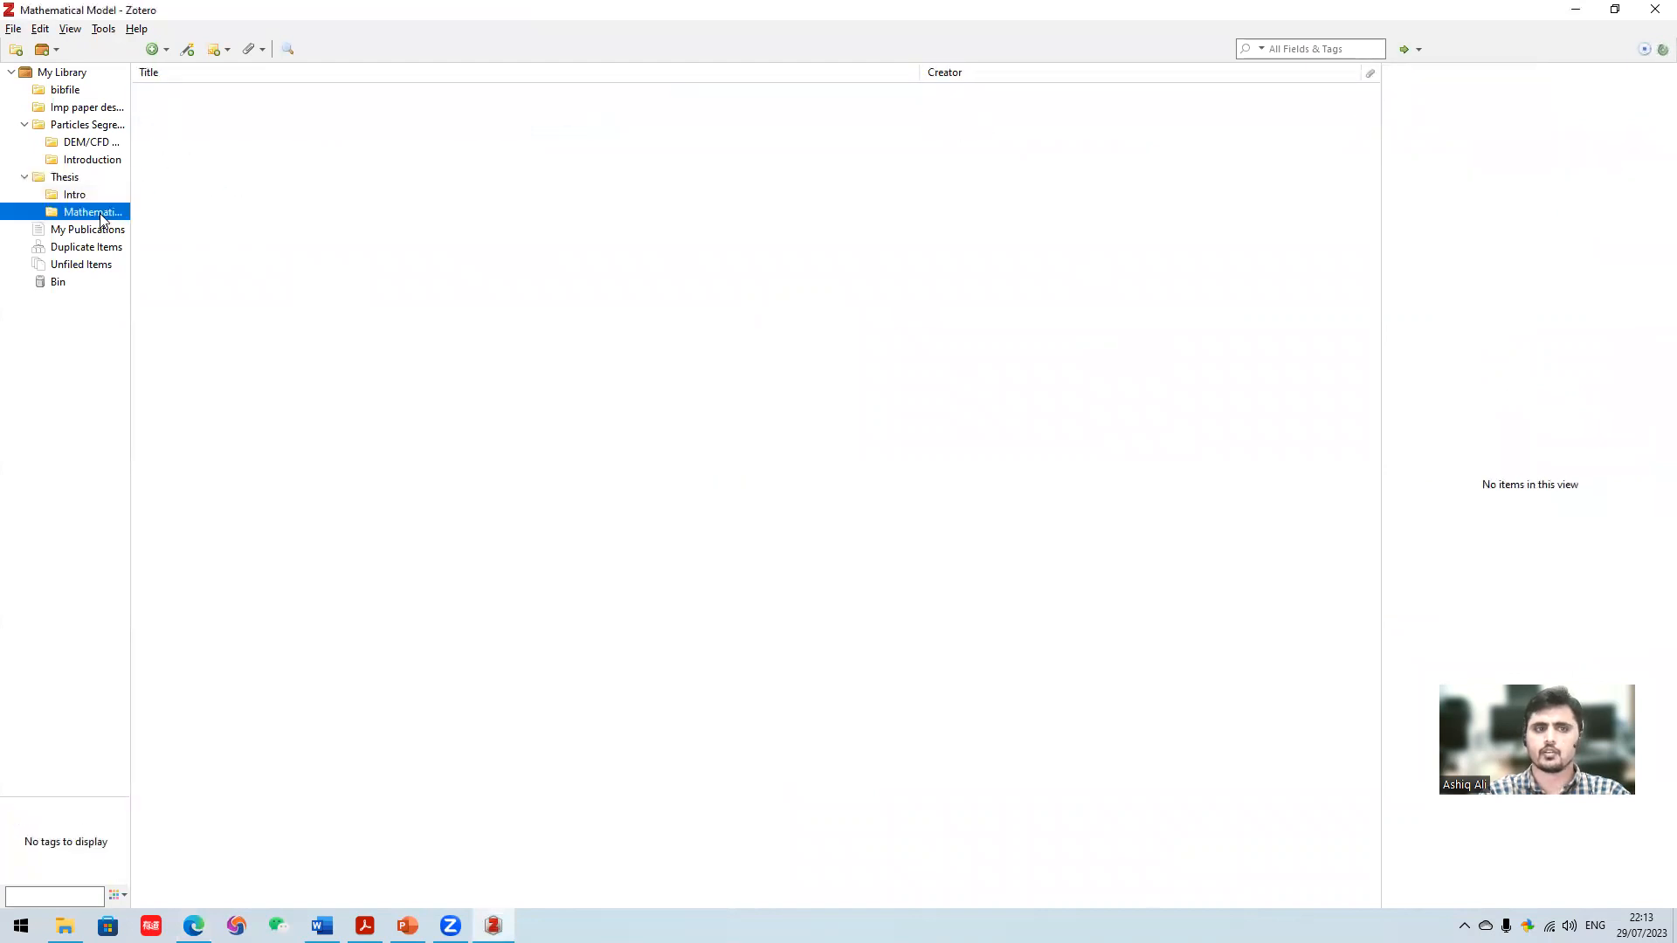
- Switch to Acrobat and copy reference [8]'s title, "DEM-CFD coupling simulation and optimization of an inside-filling air-blowing maize precision seed-metering device", with its journal name
left_click(82, 180)
mouse_move(365, 921)
left_click(365, 873)
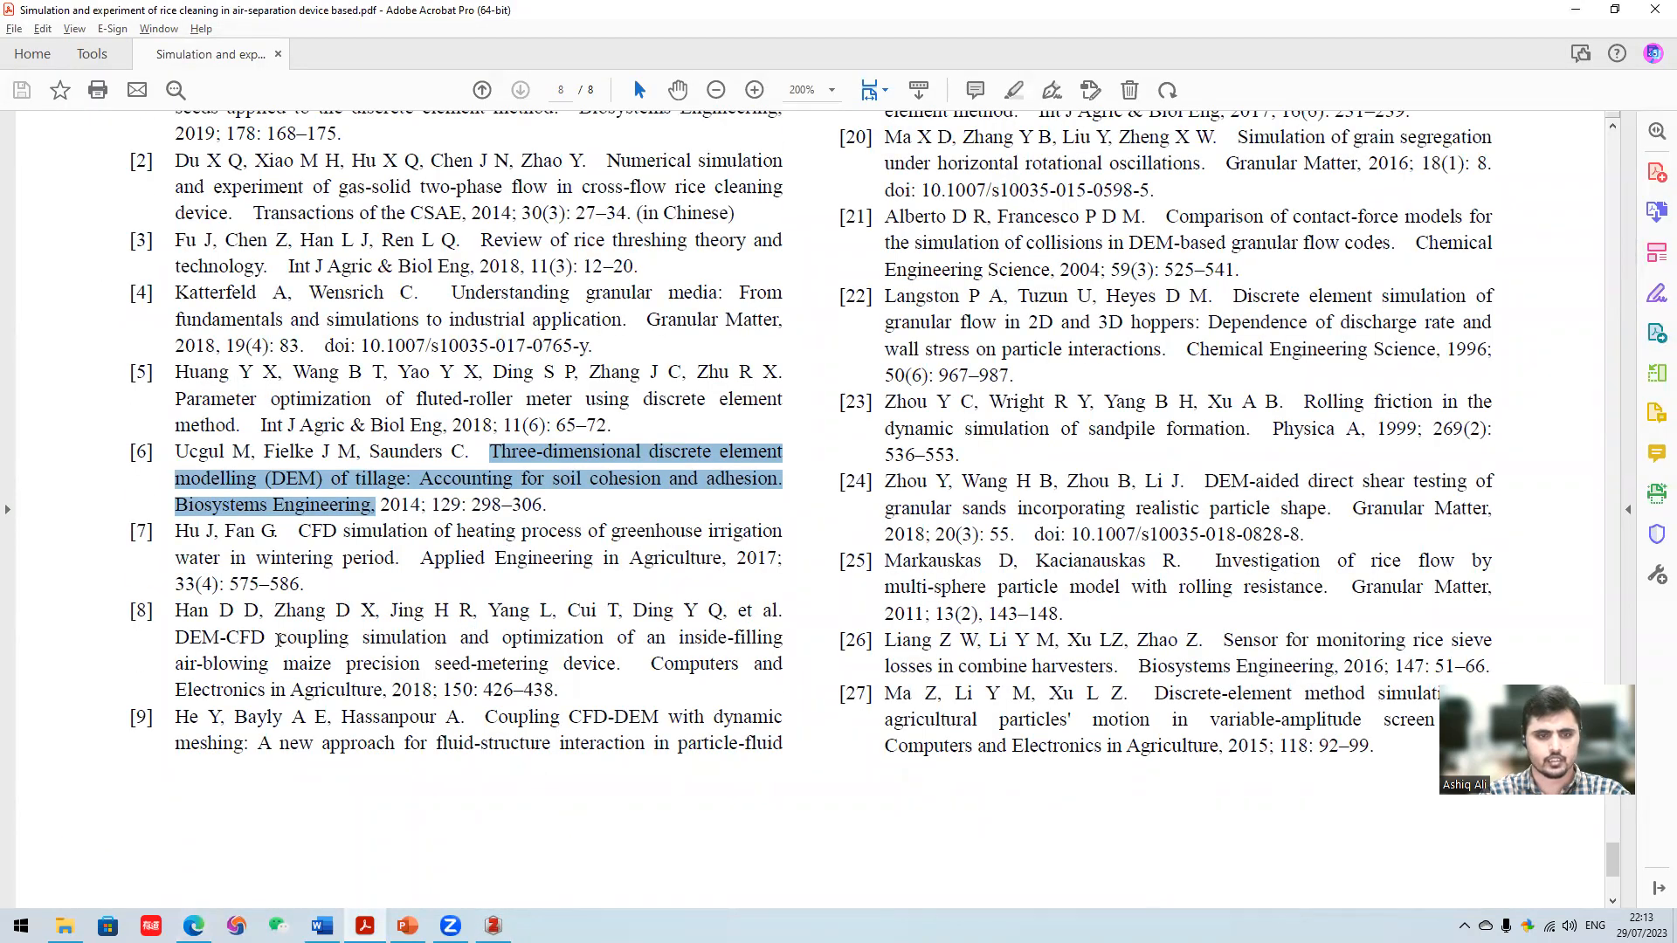
left_click(310, 642)
left_click_drag(394, 678, 380, 687)
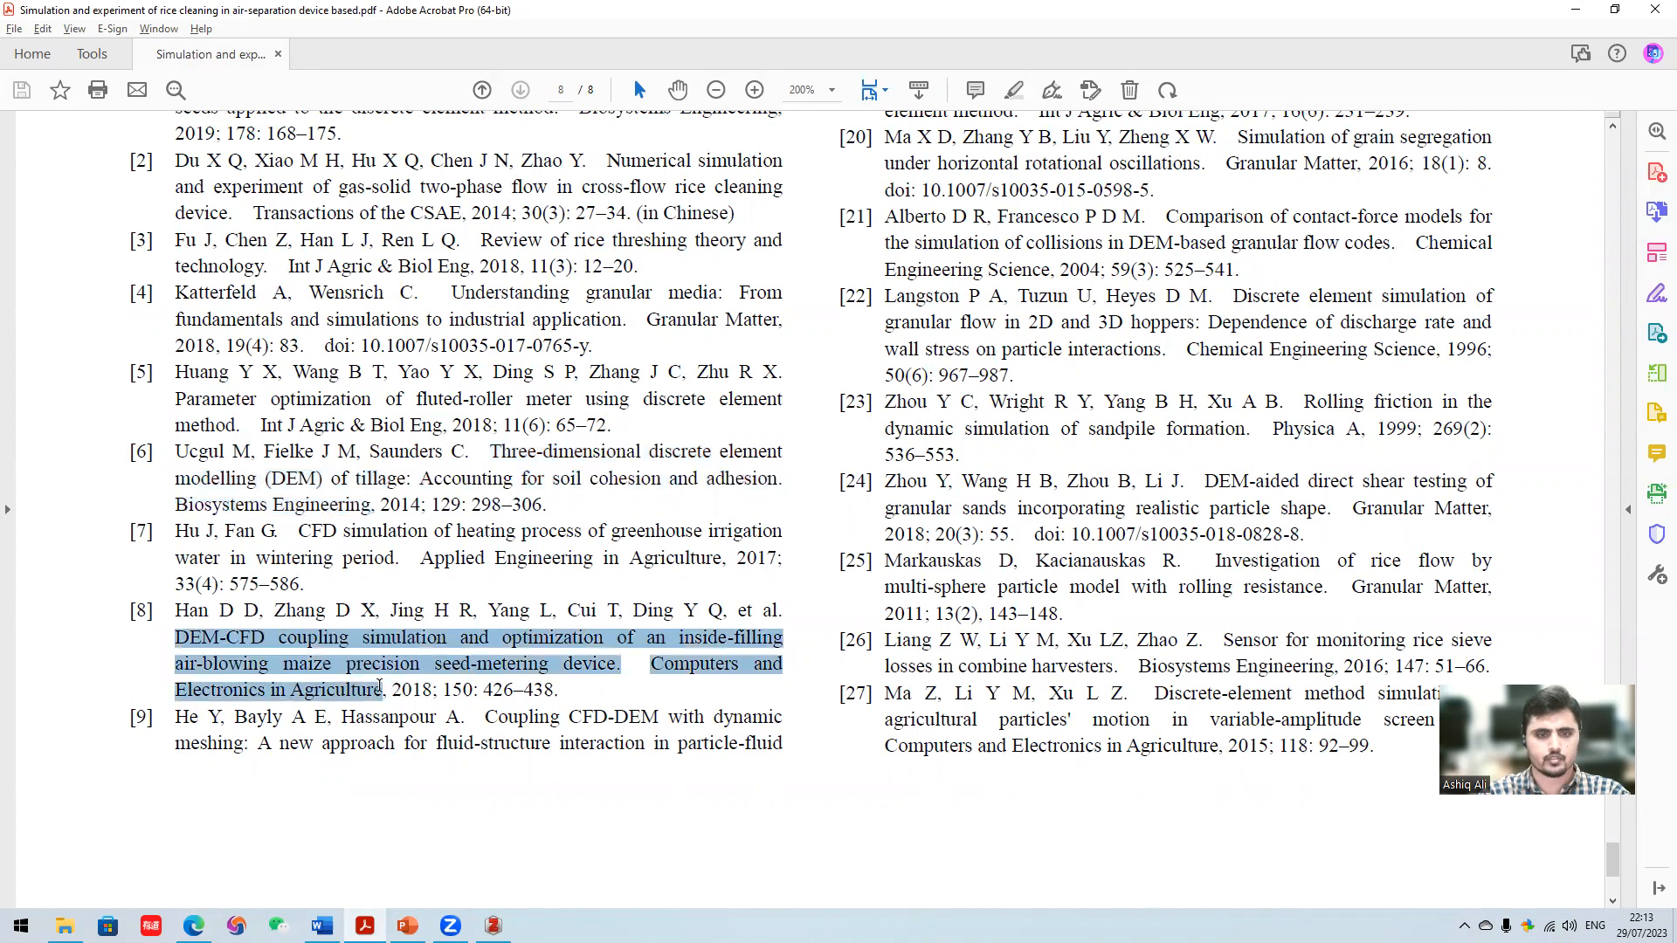
right_click(341, 668)
left_click(368, 356)
- Switch to Edge, return to Google Scholar, search for the copied DEM-CFD maize seed-metering reference and open the article on ScienceDirect
mouse_move(194, 924)
left_click(201, 860)
left_click(24, 44)
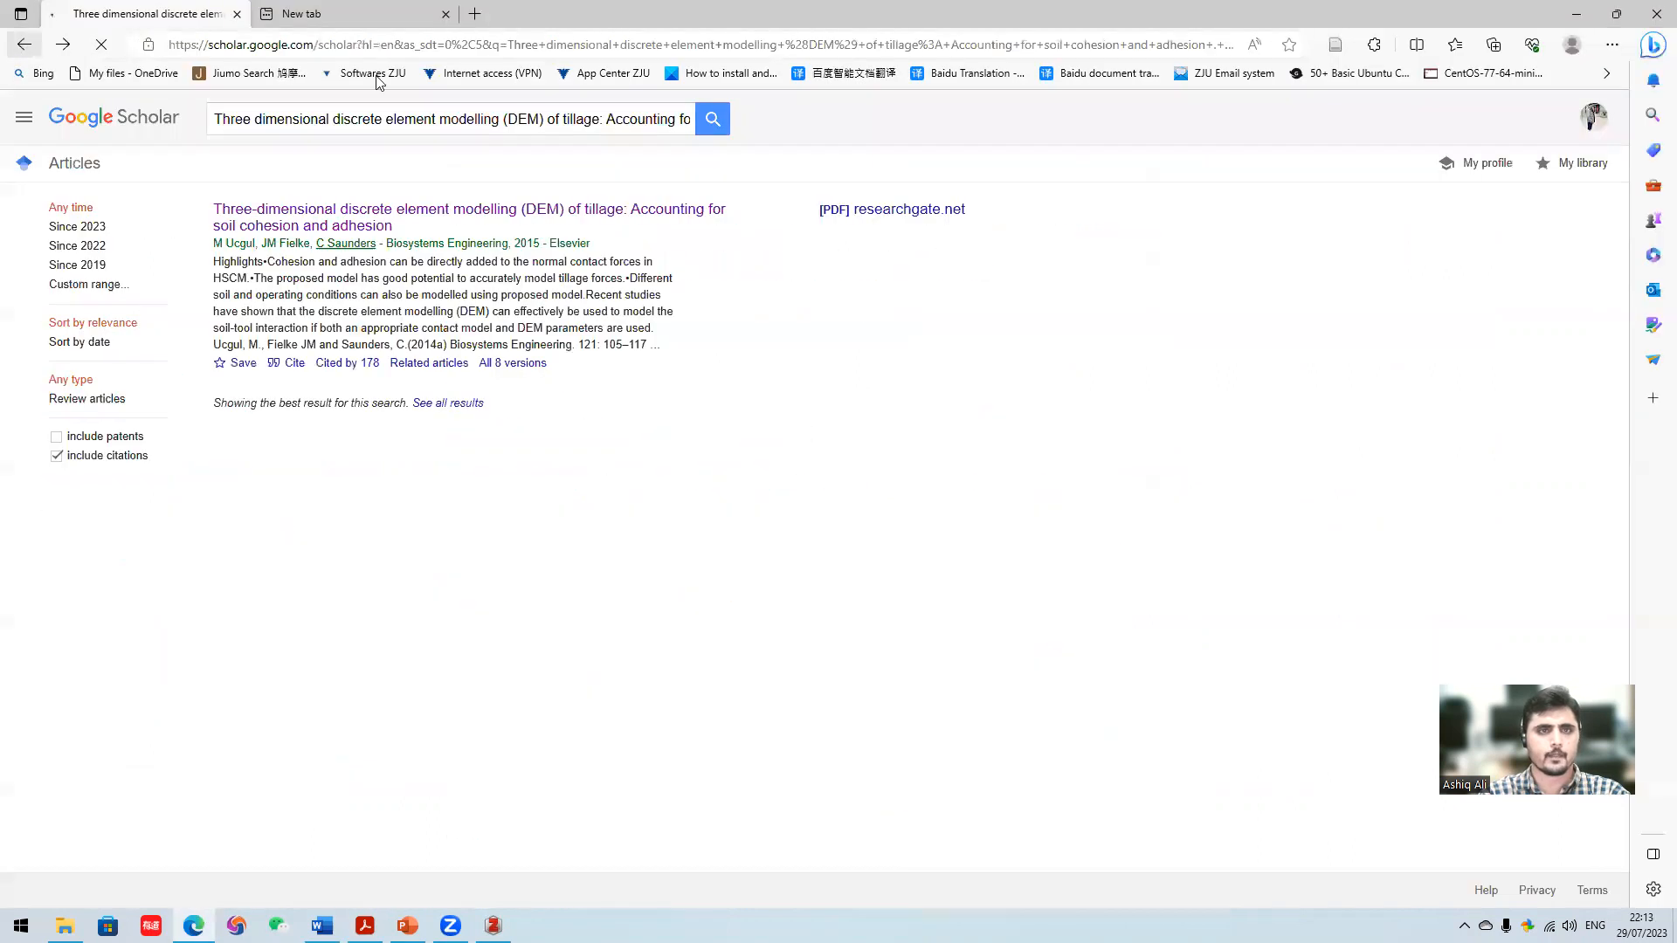
triple_click(445, 119)
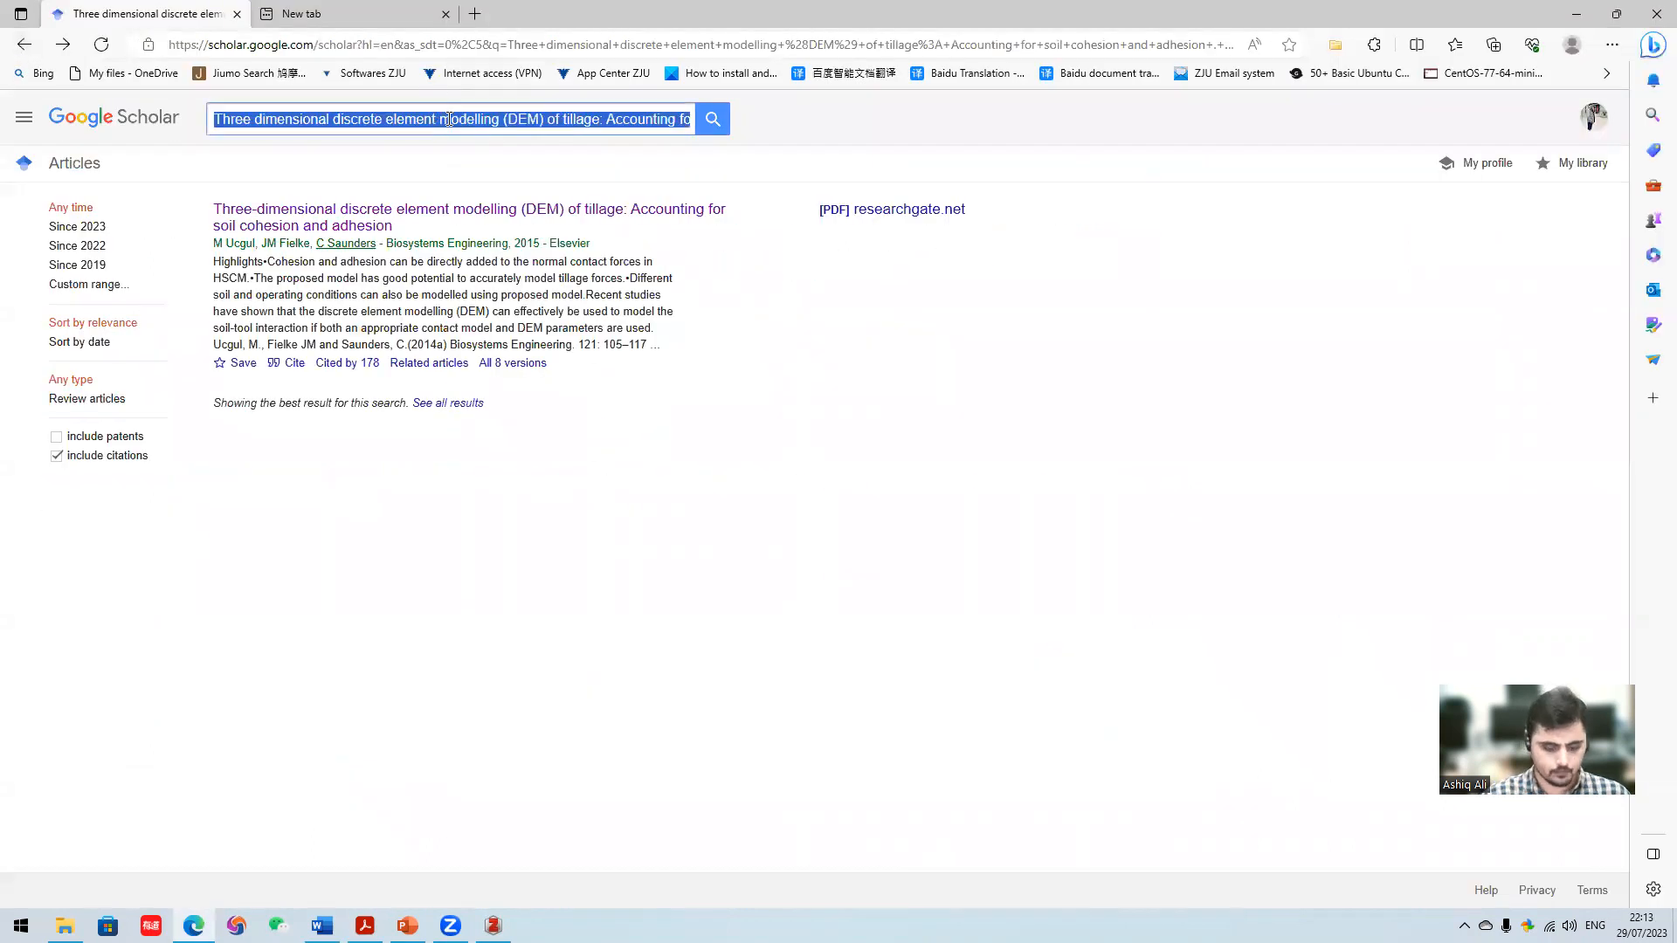
key("ctrl+v")
key("Return")
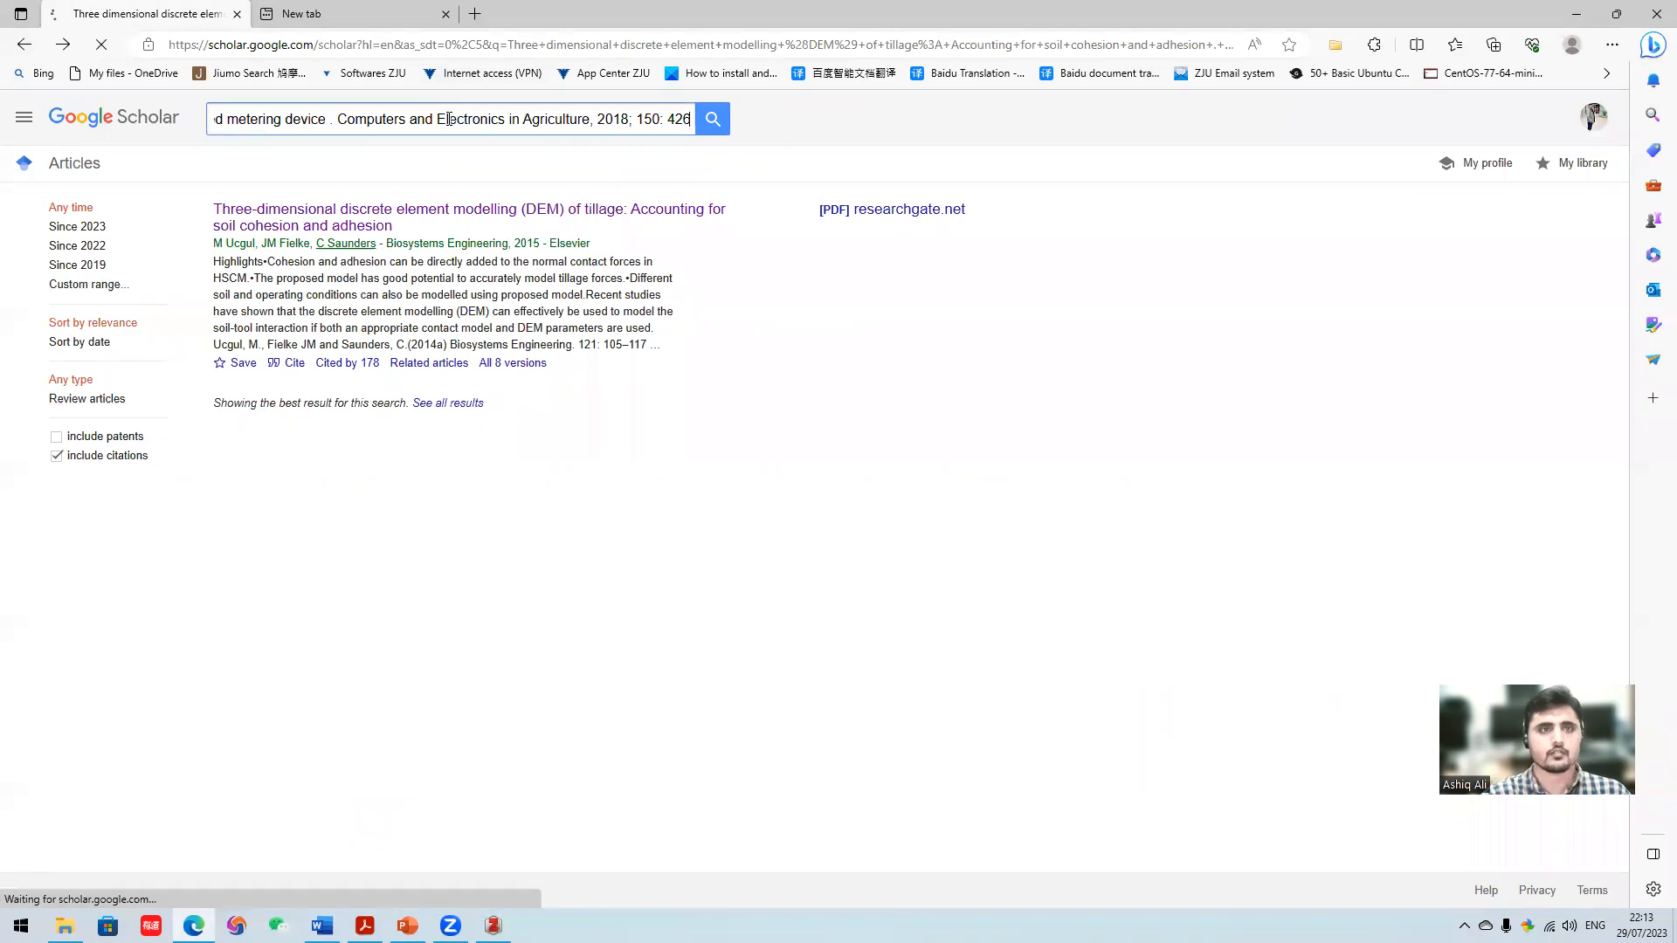
left_click(419, 229)
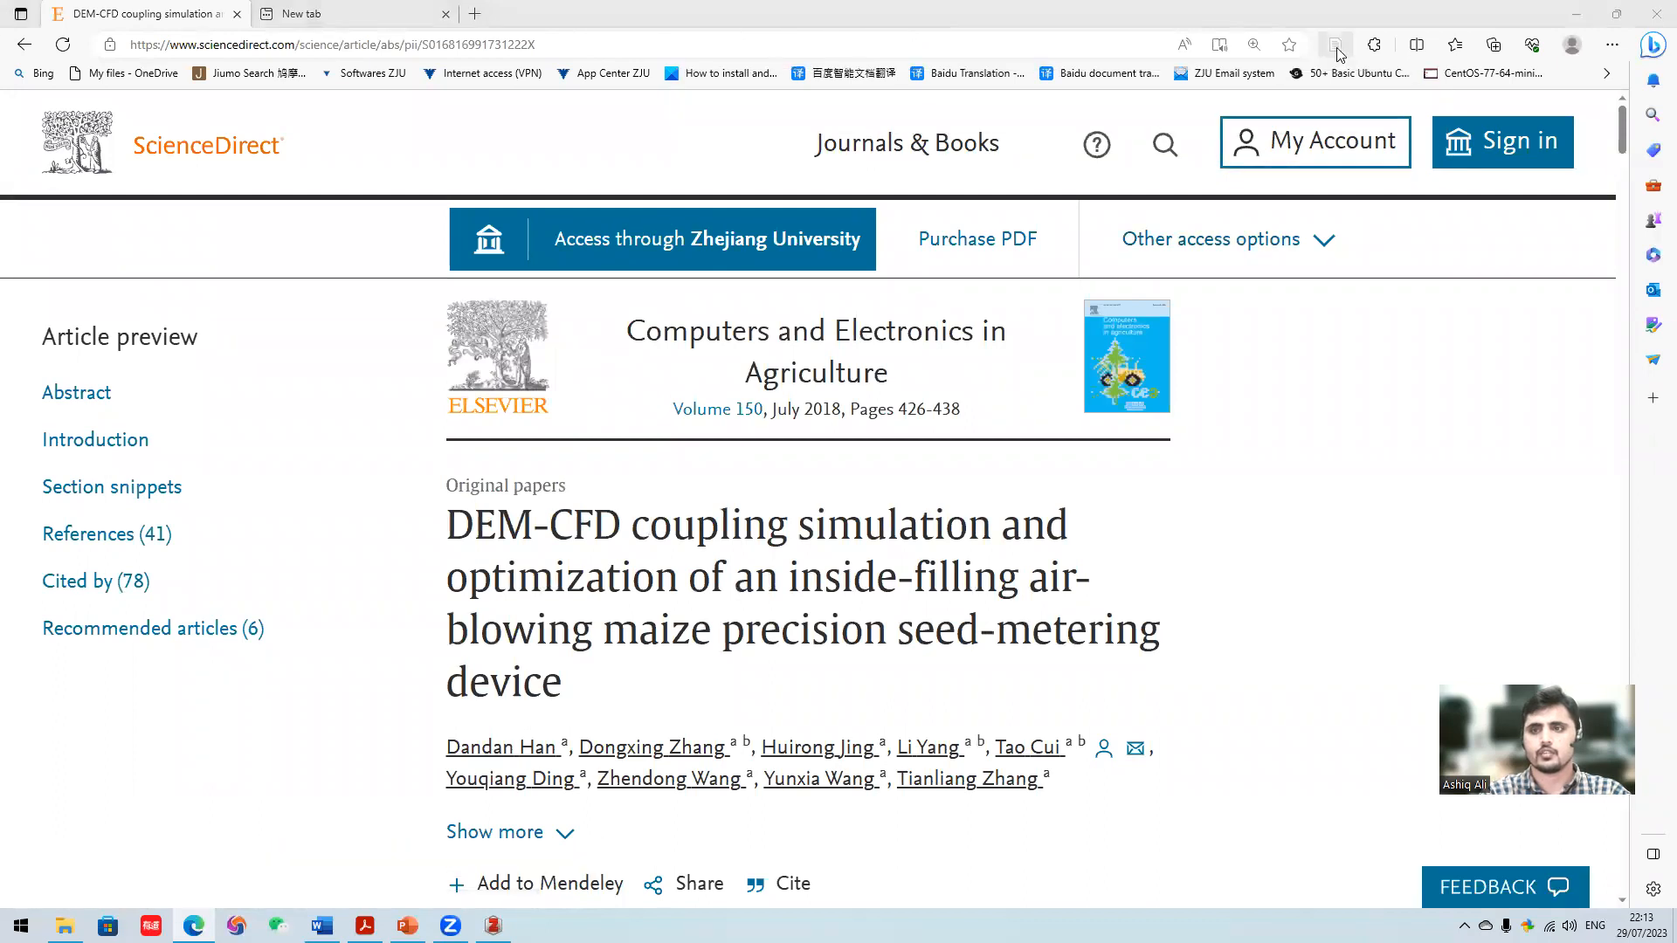
- Save the ScienceDirect maize seed-metering article with the Zotero Connector into the Mathematical Model subcollection of Thesis
left_click(1335, 44)
left_click(1554, 146)
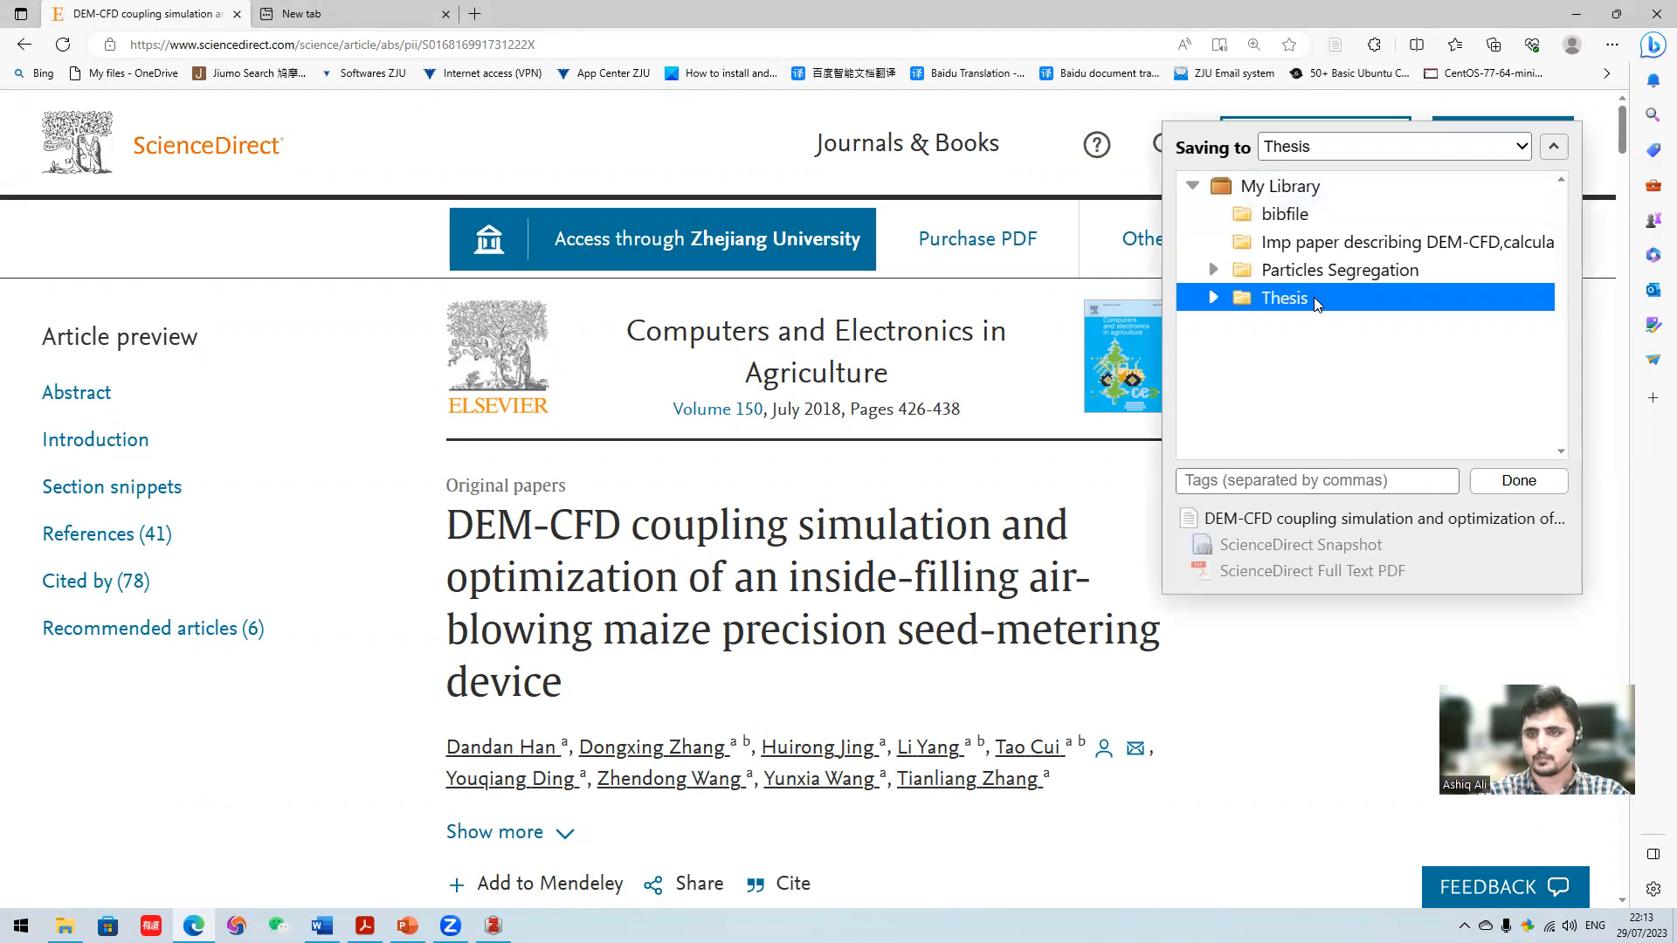
left_click(1317, 273)
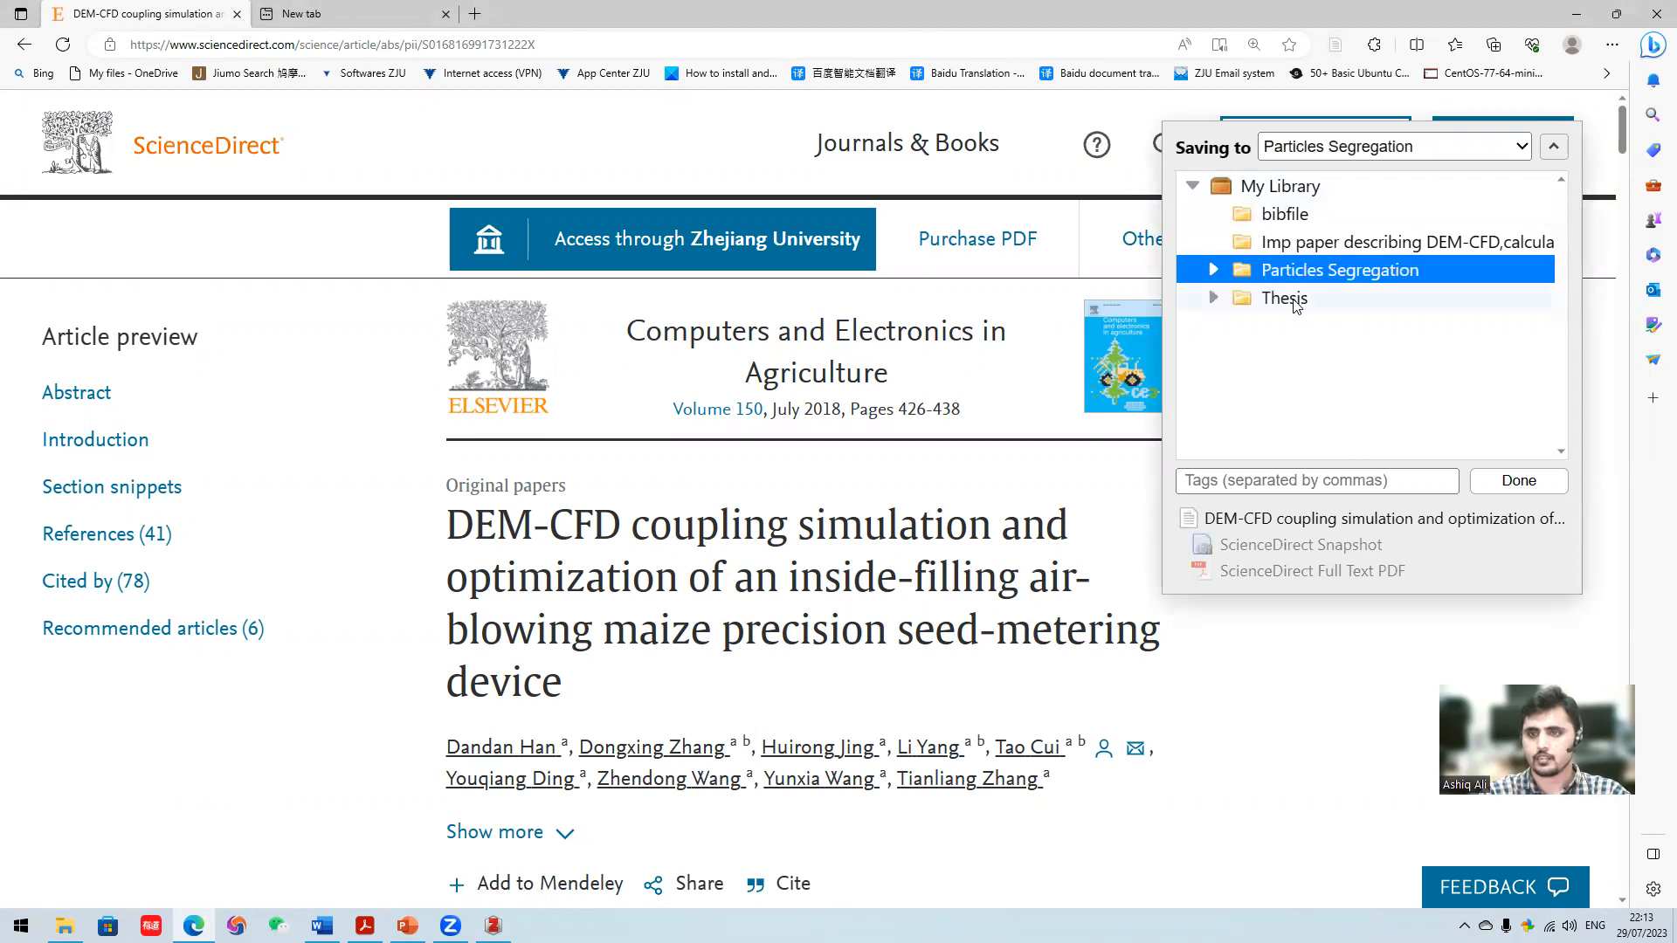
left_click(1296, 302)
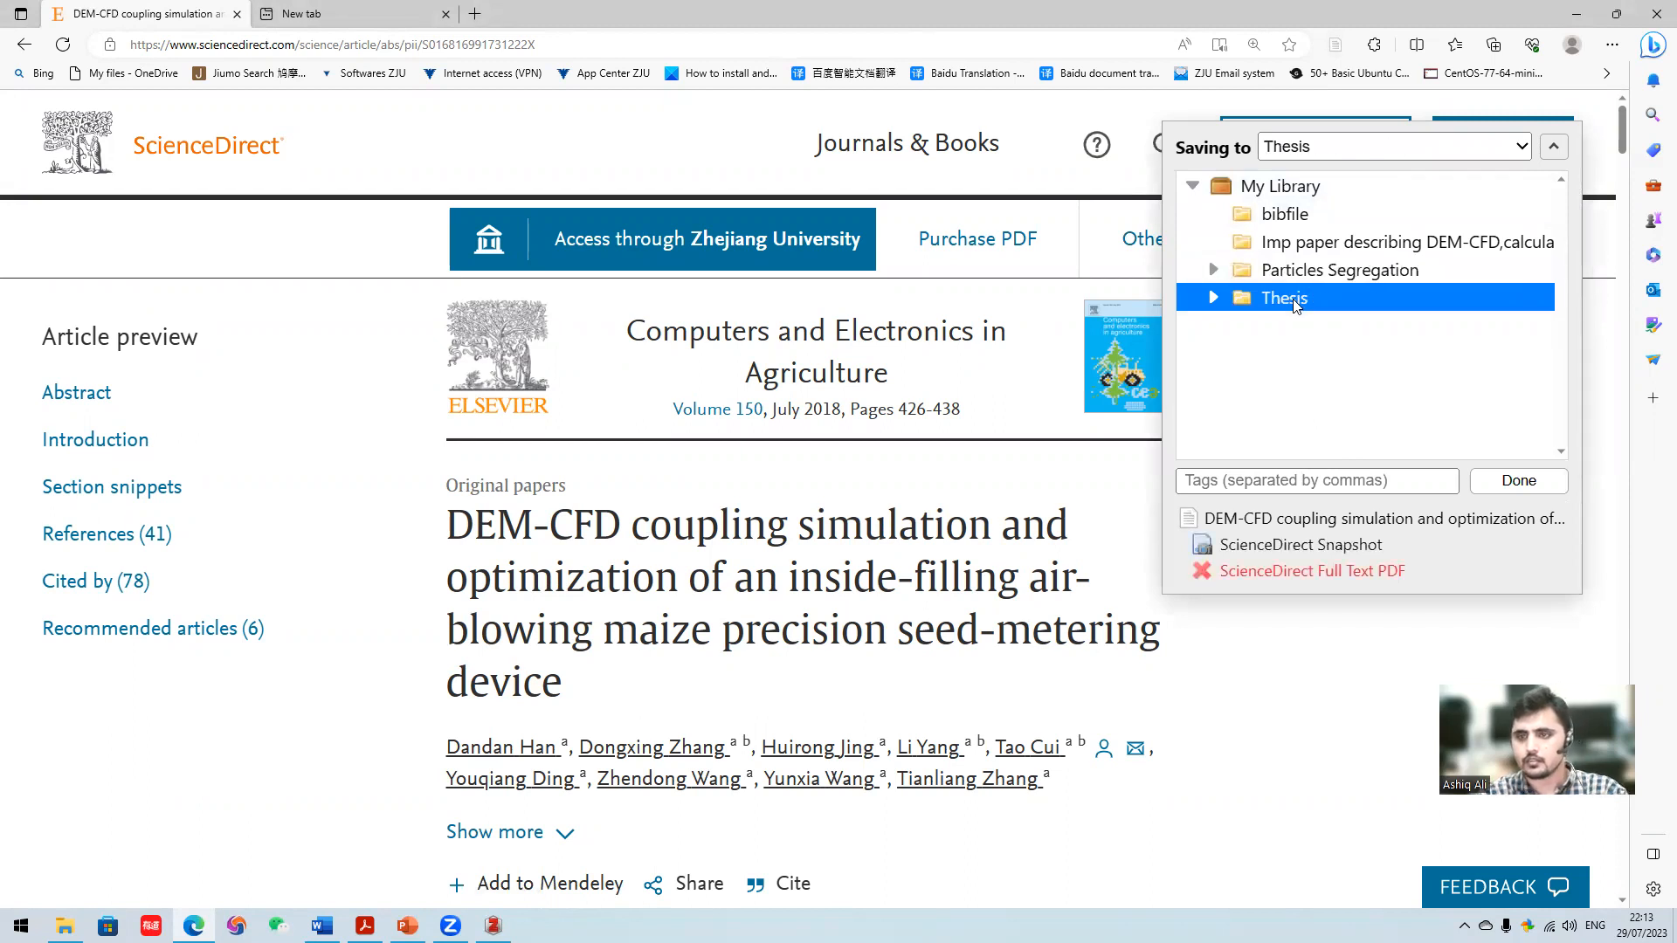
left_click(1214, 298)
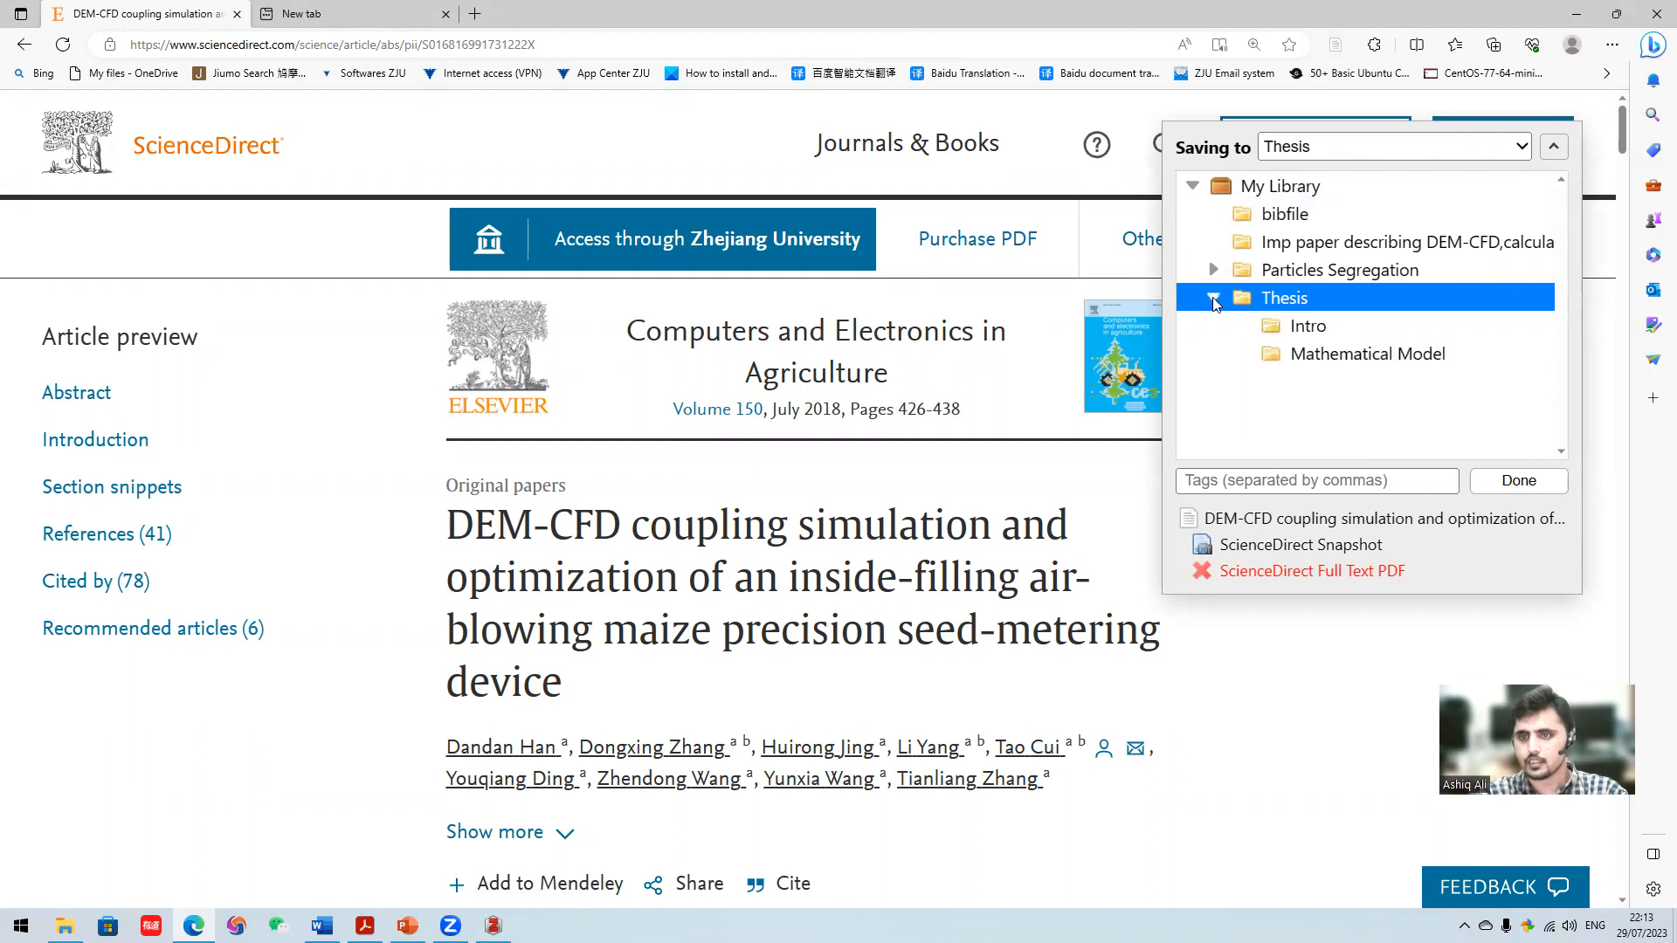
left_click(1331, 326)
left_click(1349, 355)
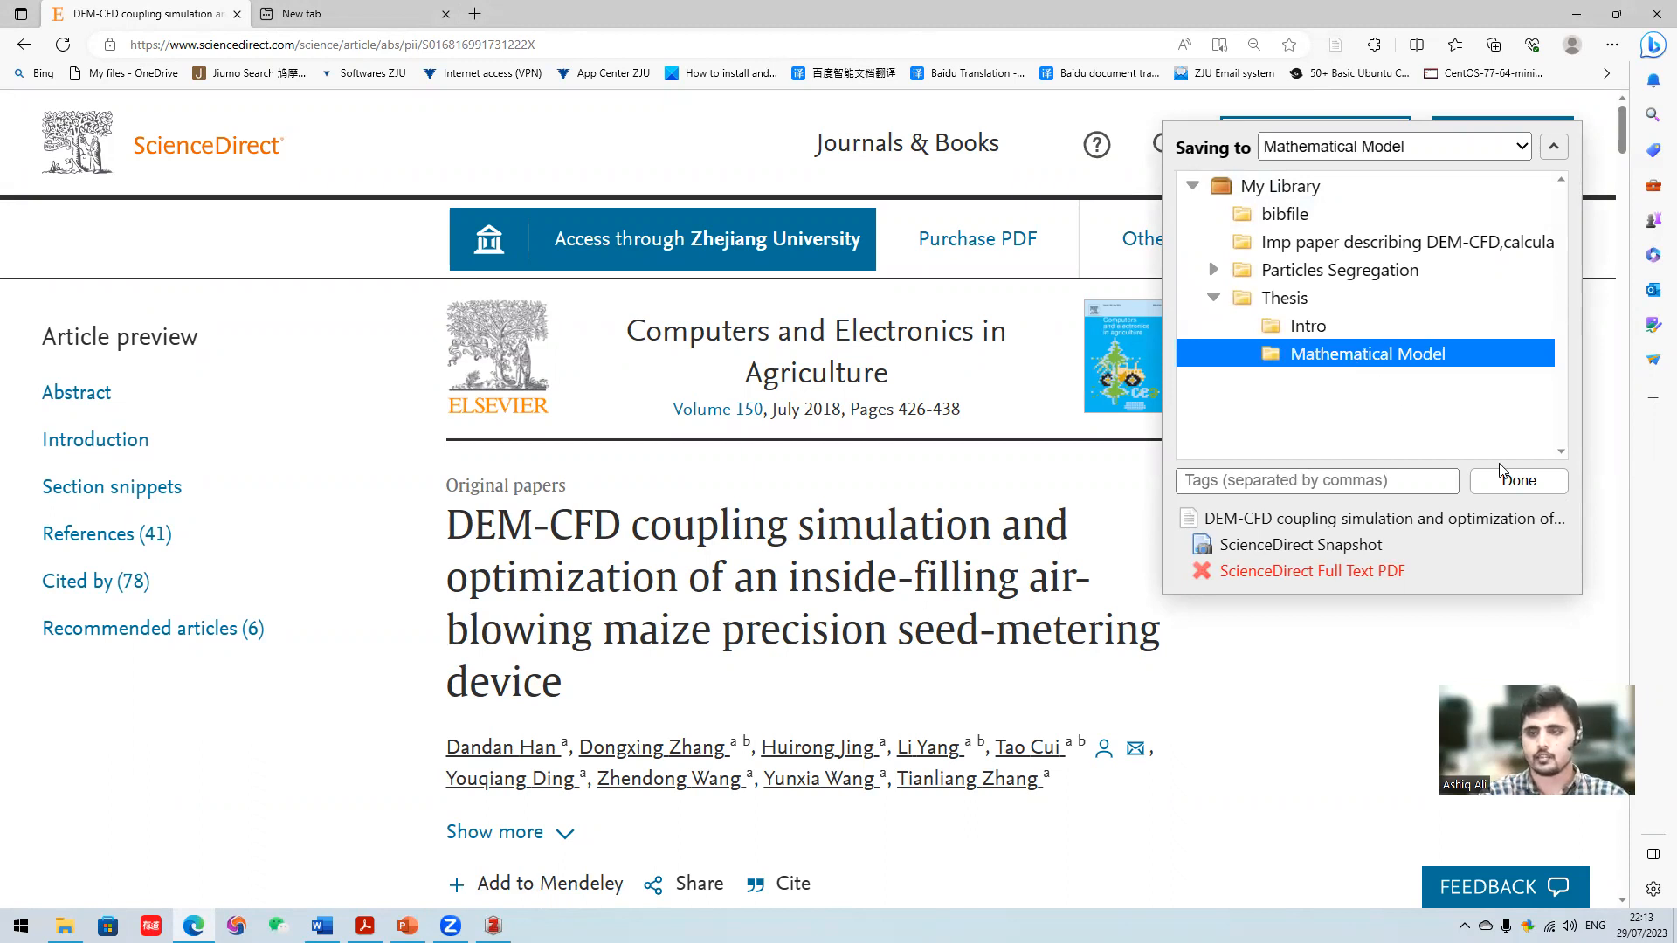
left_click(1519, 482)
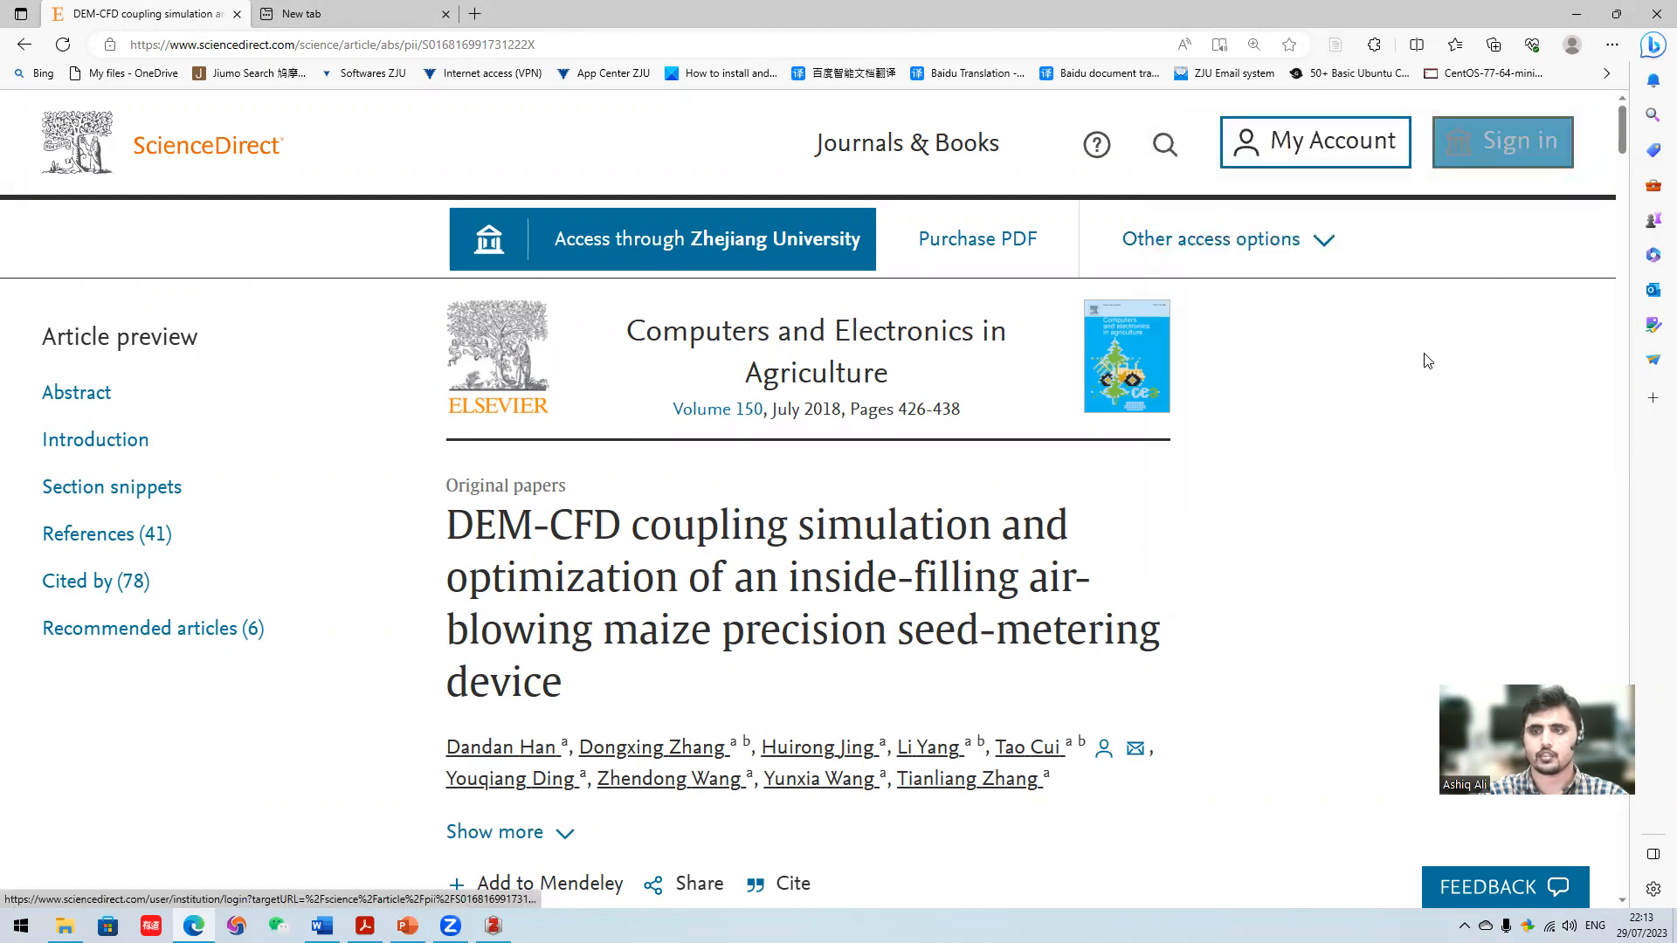
- Switch to Zotero and check which articles are stored in the Thesis subcollections Intro and Mathematical Model
mouse_move(493, 925)
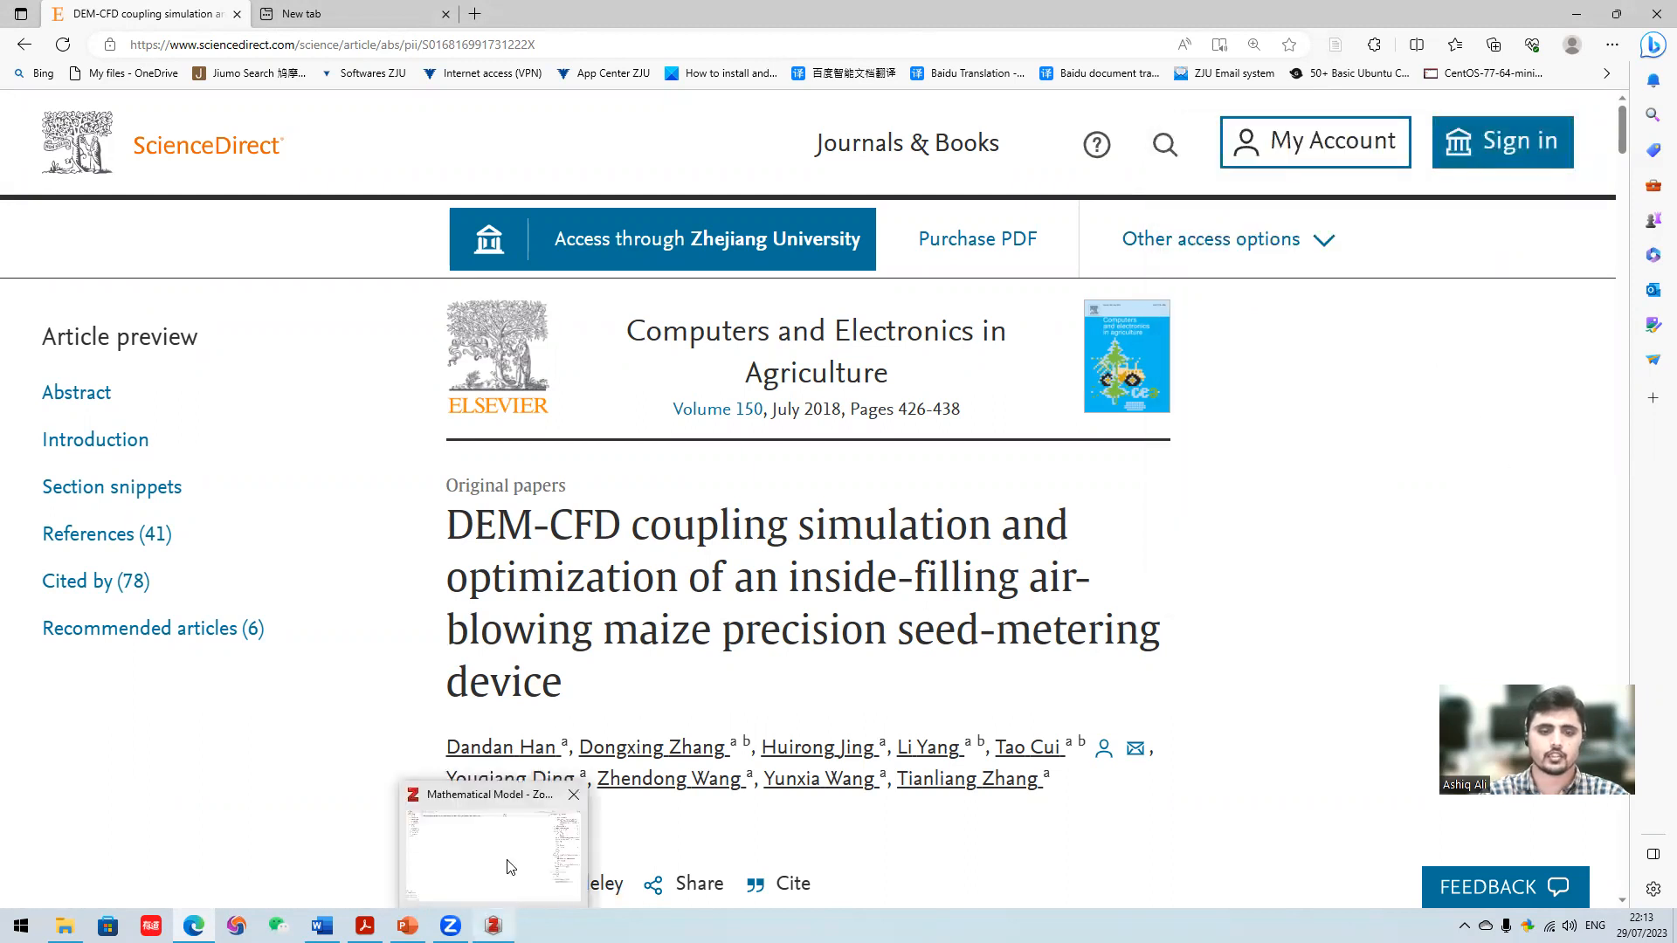
left_click(506, 868)
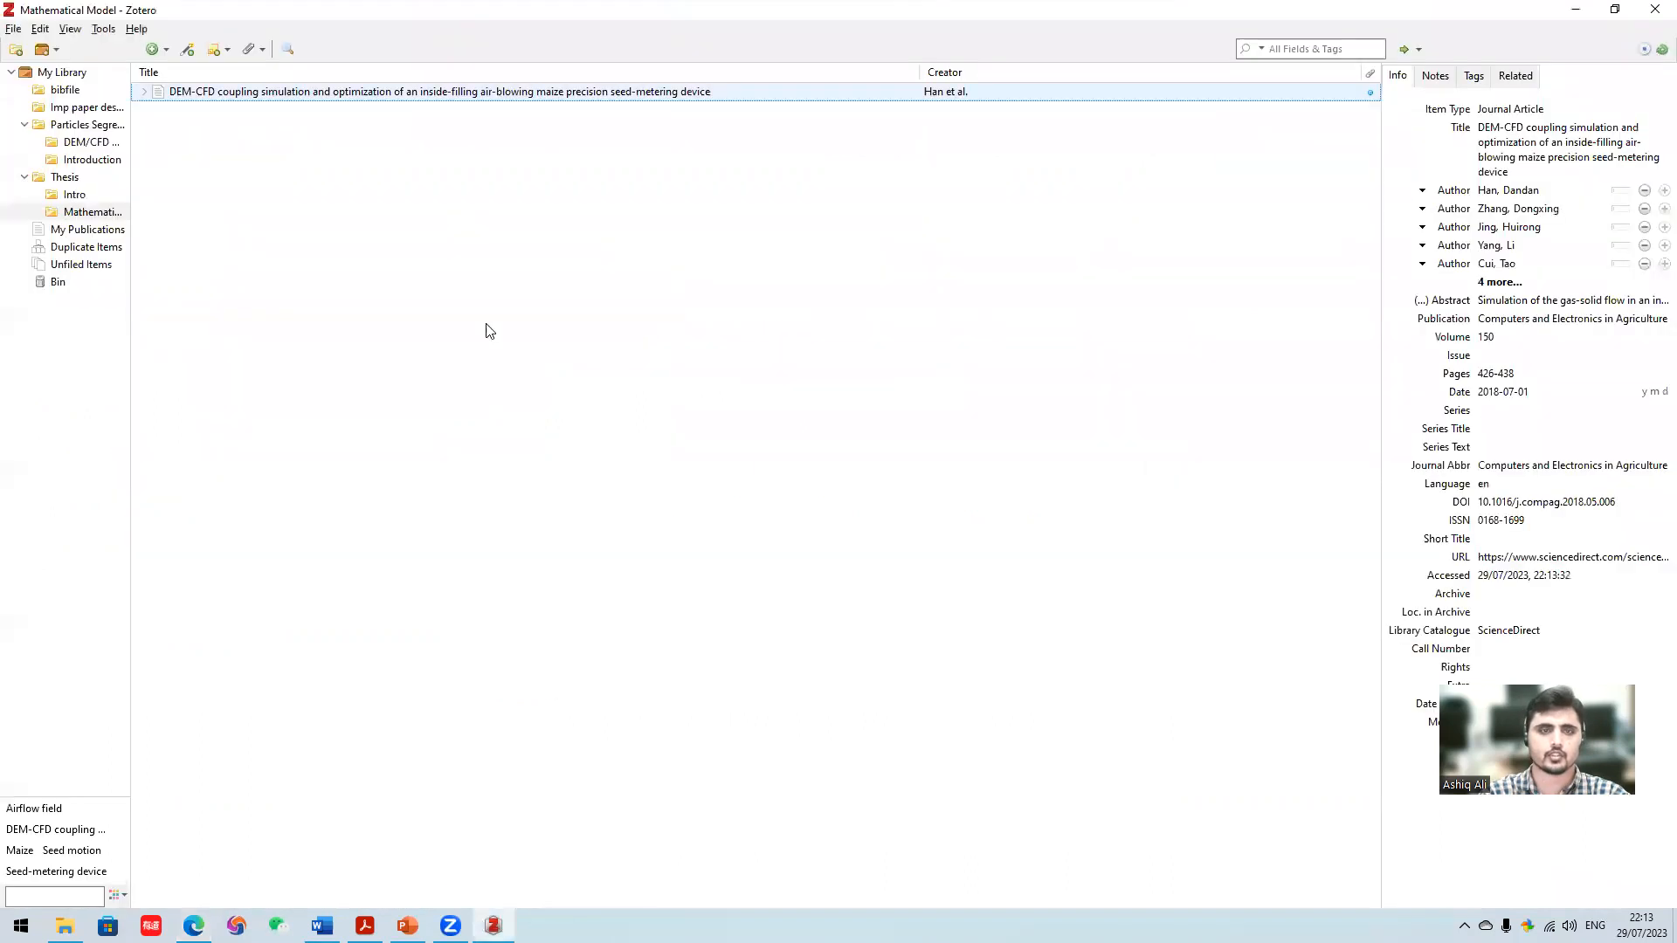
left_click(77, 179)
left_click(83, 195)
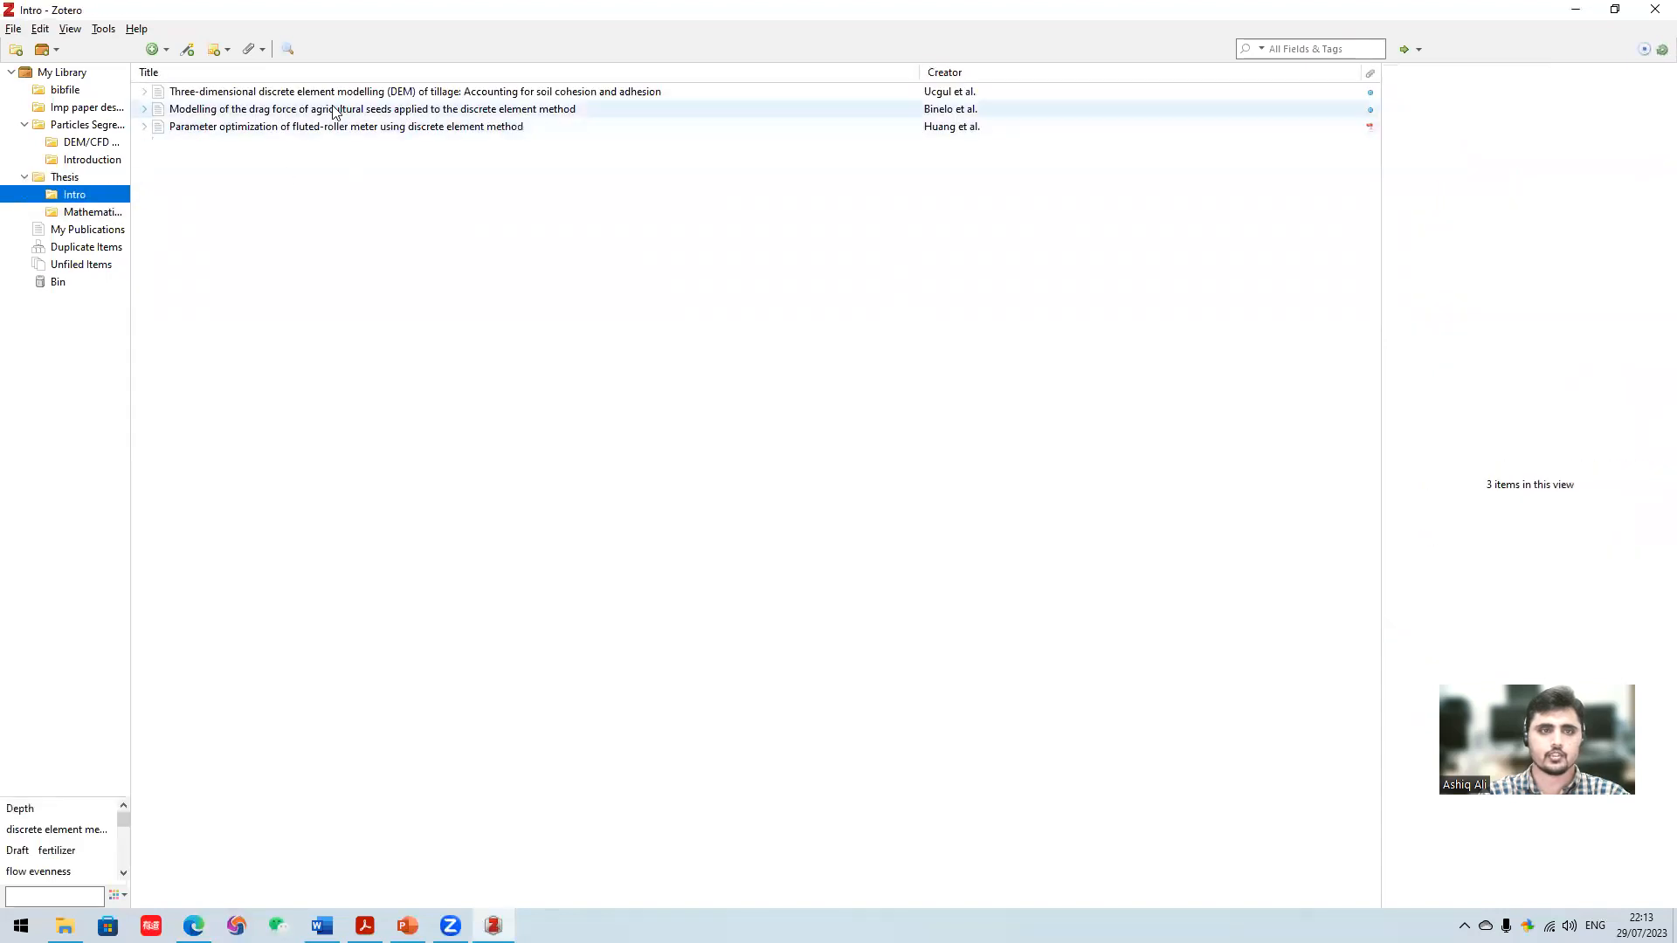
left_click(99, 215)
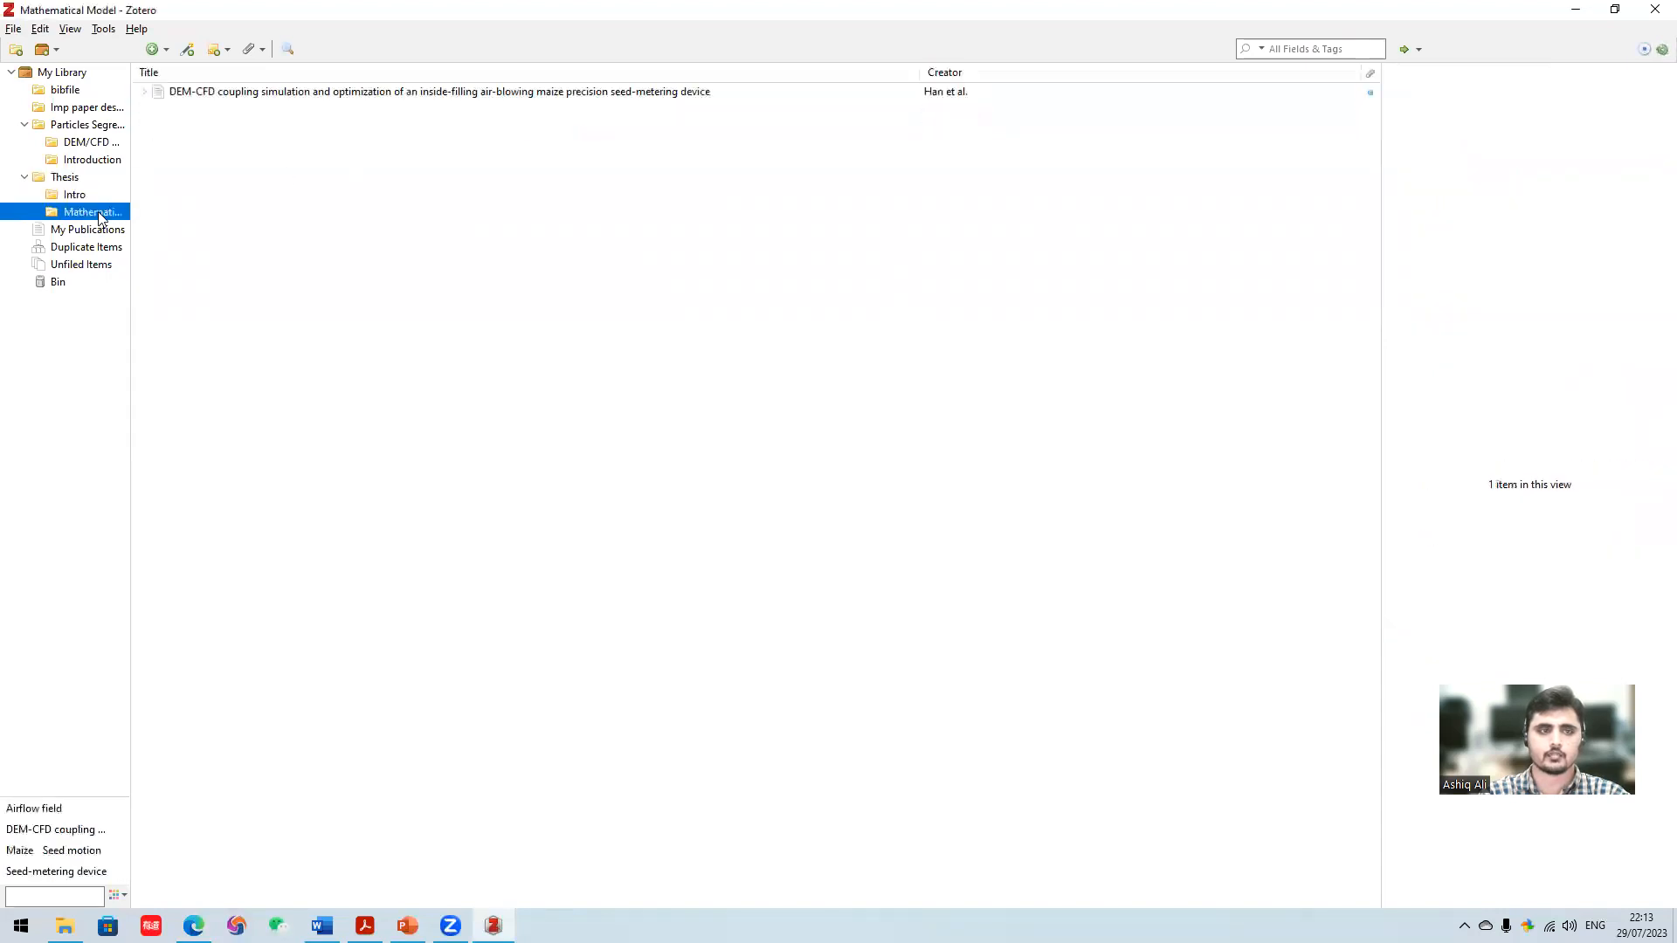
left_click(314, 248)
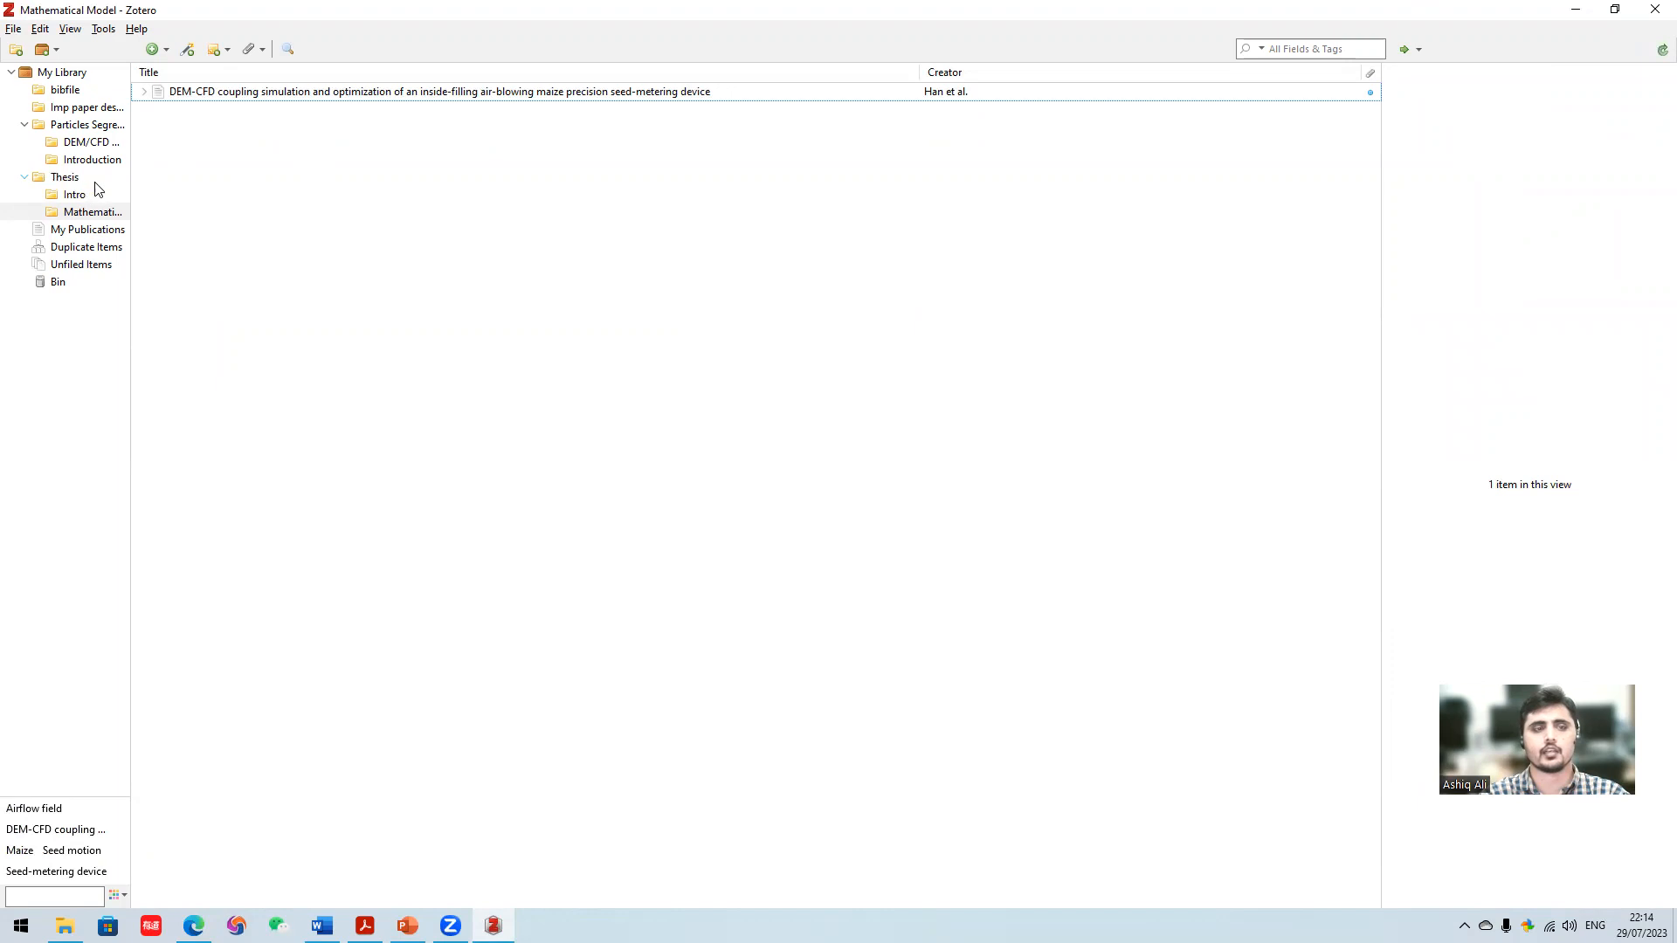
left_click(38, 323)
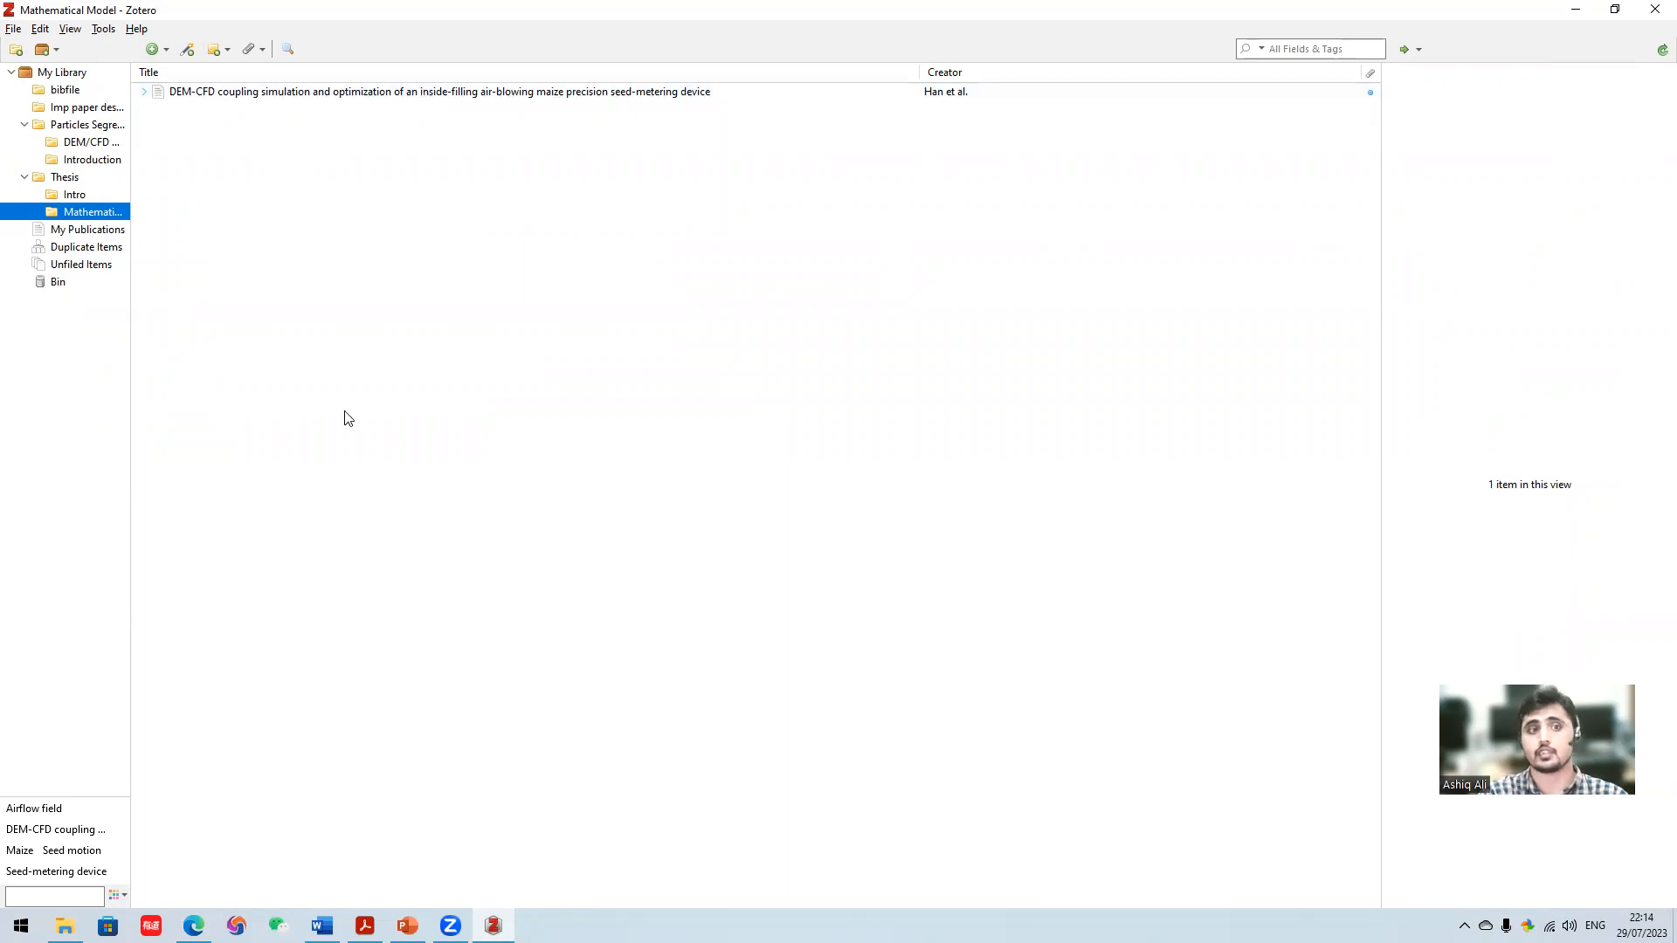
- Open the PDF of "Parameter optimization of fluted-roller meter using discrete element method" from the Intro subcollection, view it and close it
left_click(75, 197)
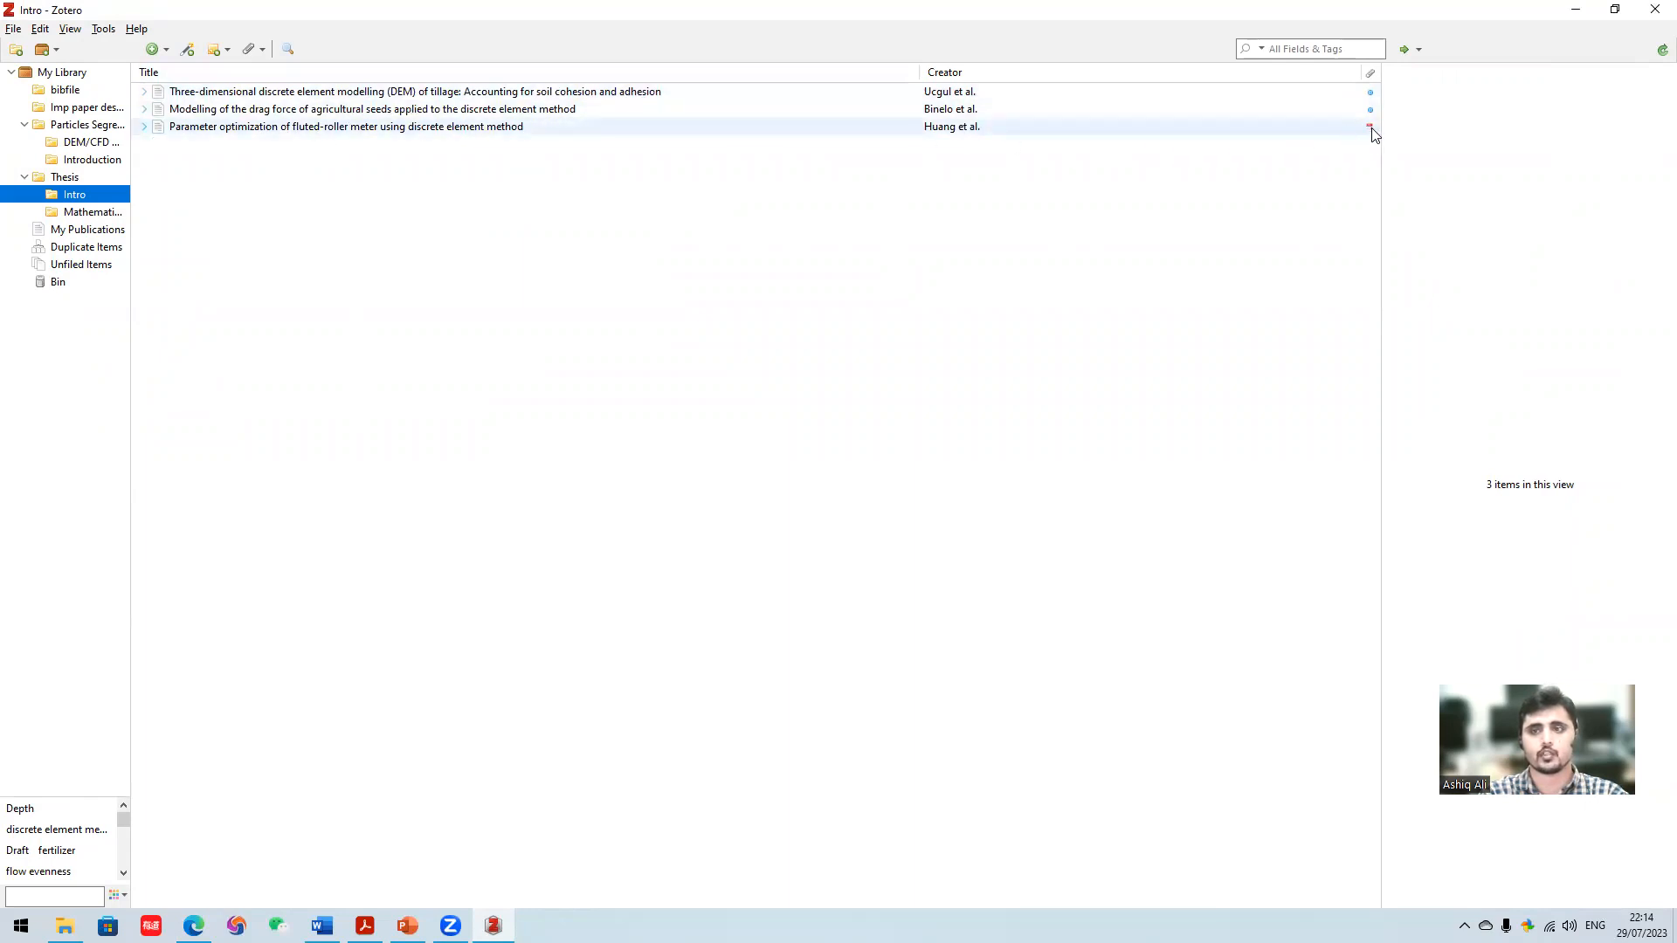
right_click(916, 128)
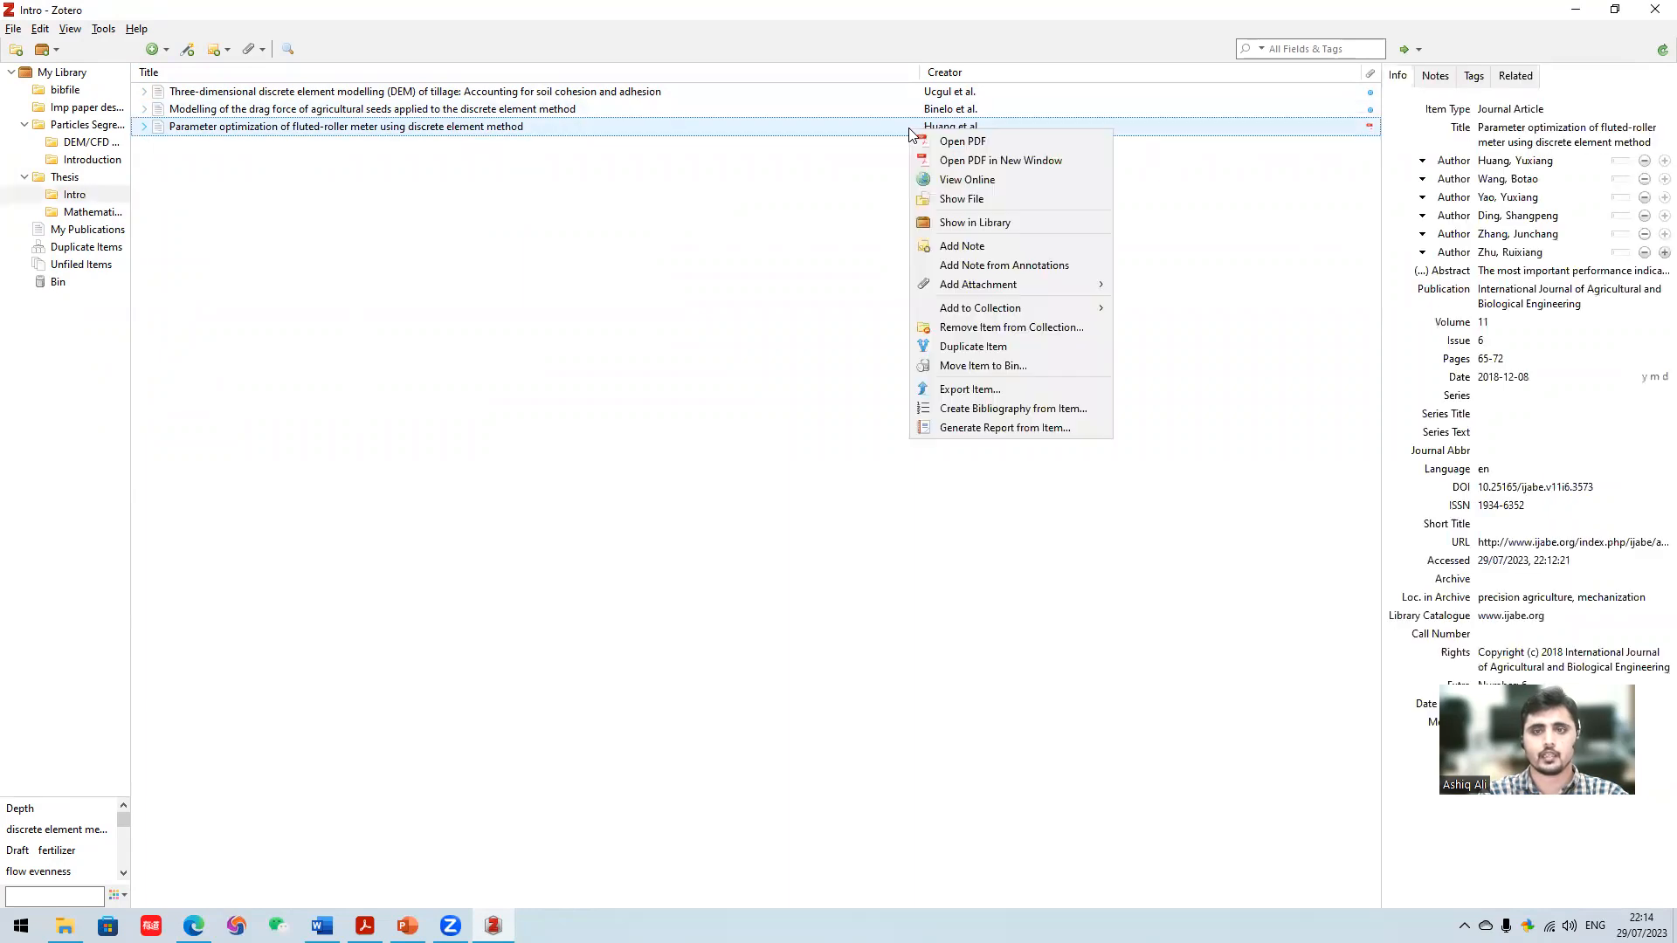
left_click(955, 143)
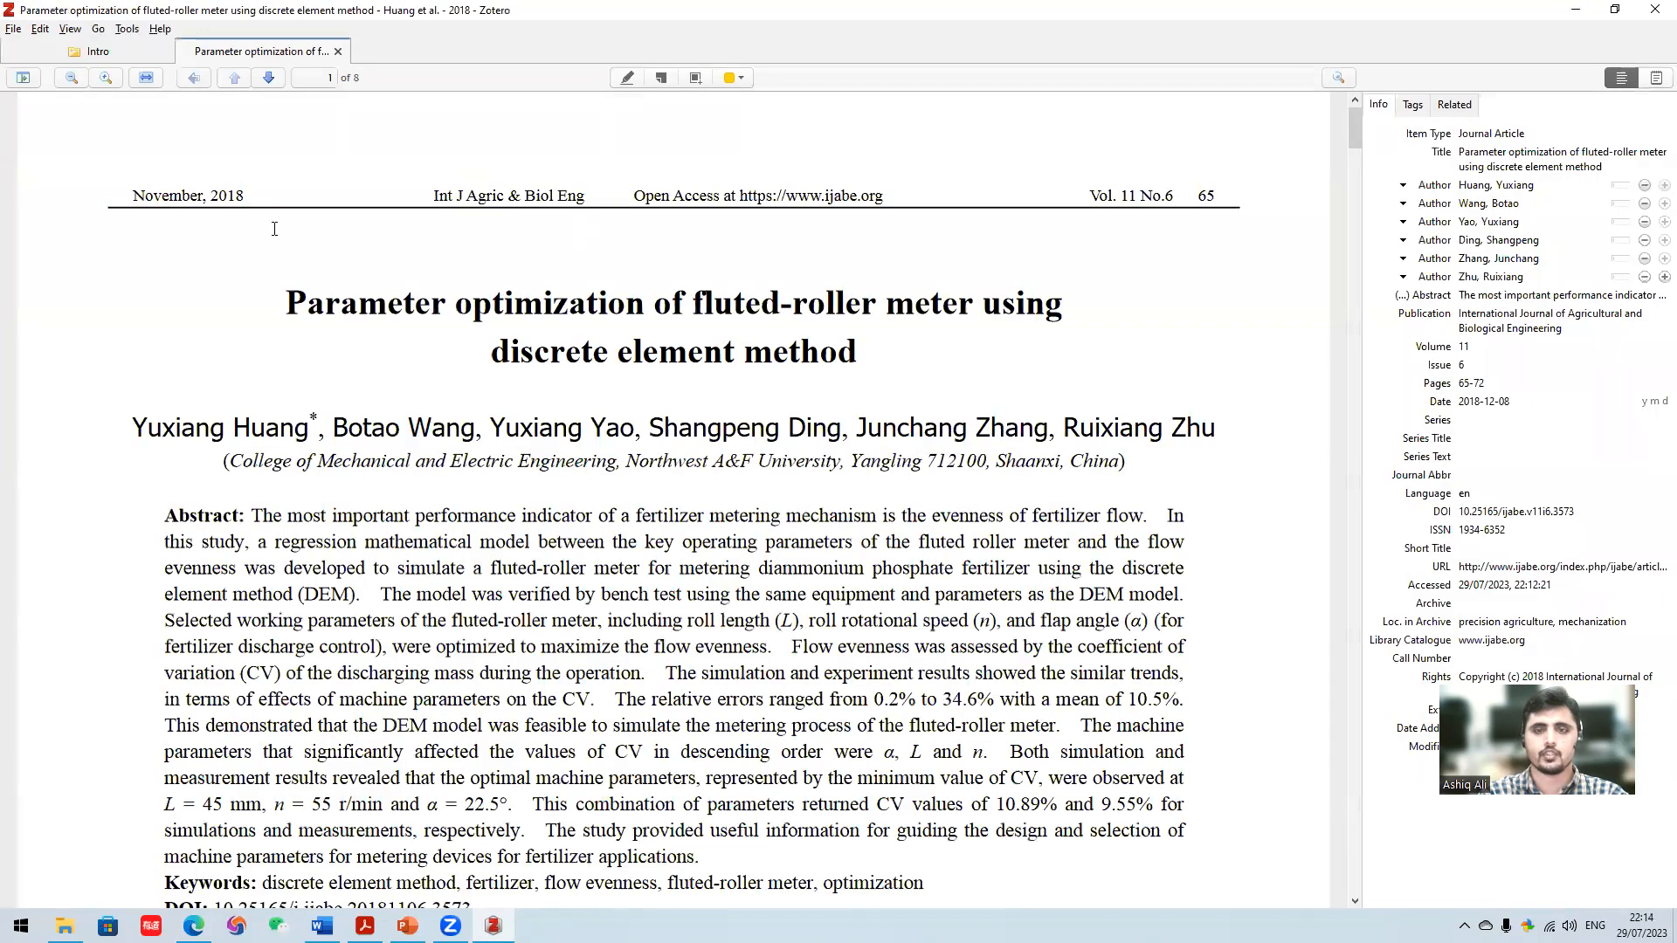
left_click(338, 52)
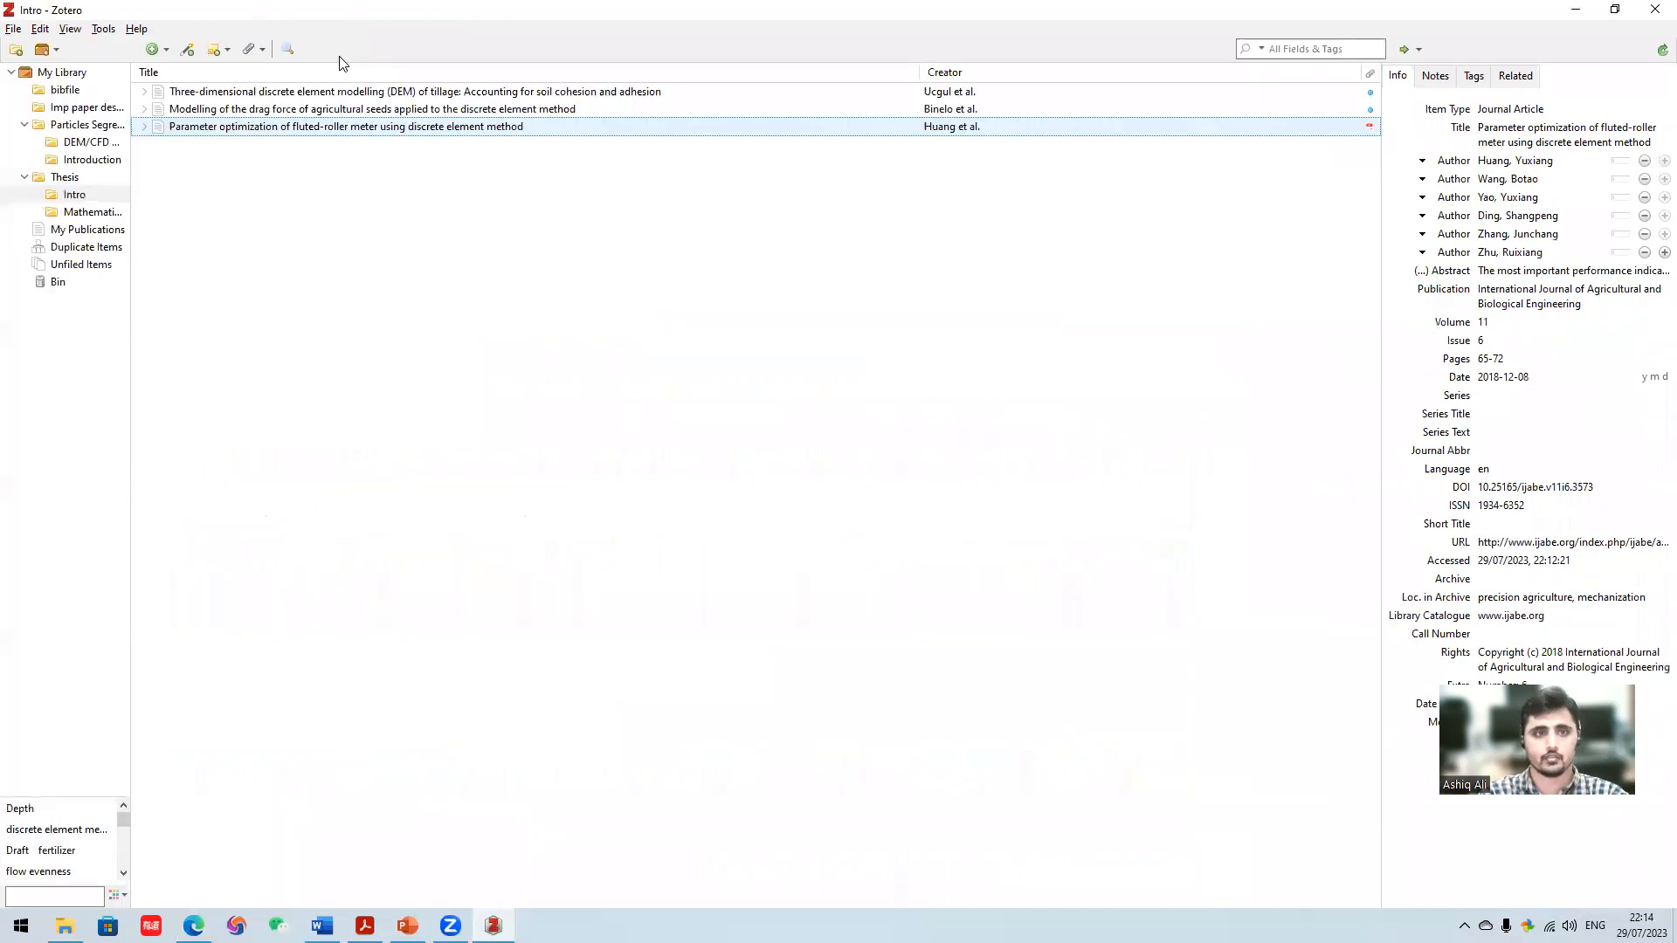
- Search for an available PDF of "Modelling of the drag force of agricultural seeds applied to the discrete element method" and close the search window
left_click(743, 109)
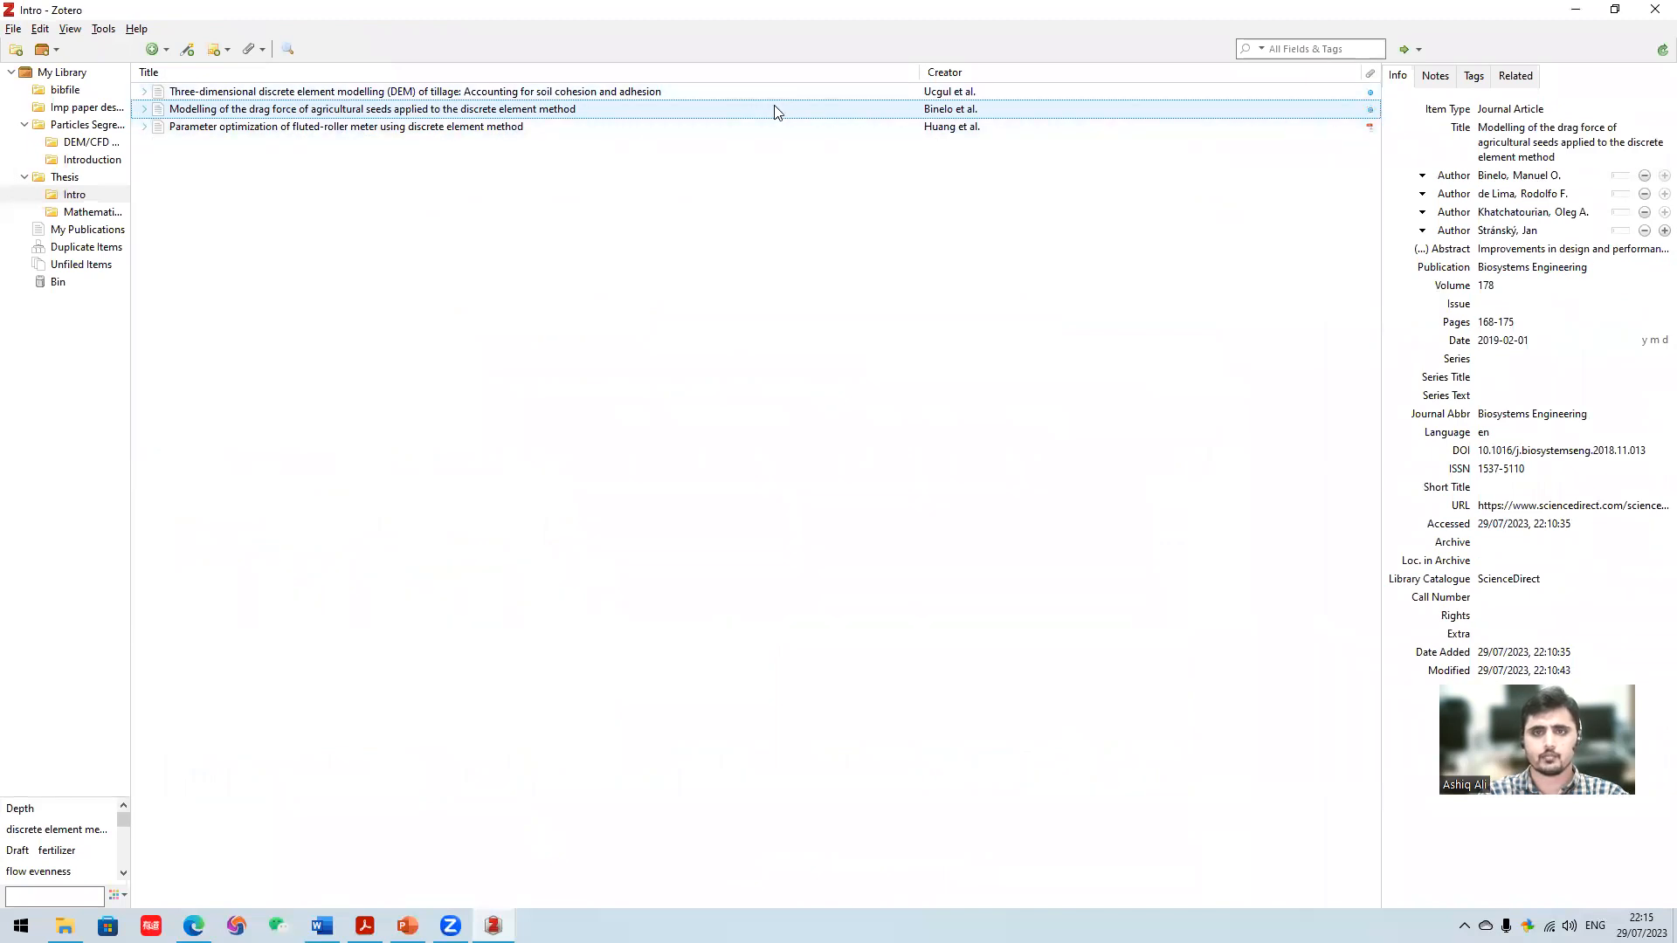
right_click(776, 109)
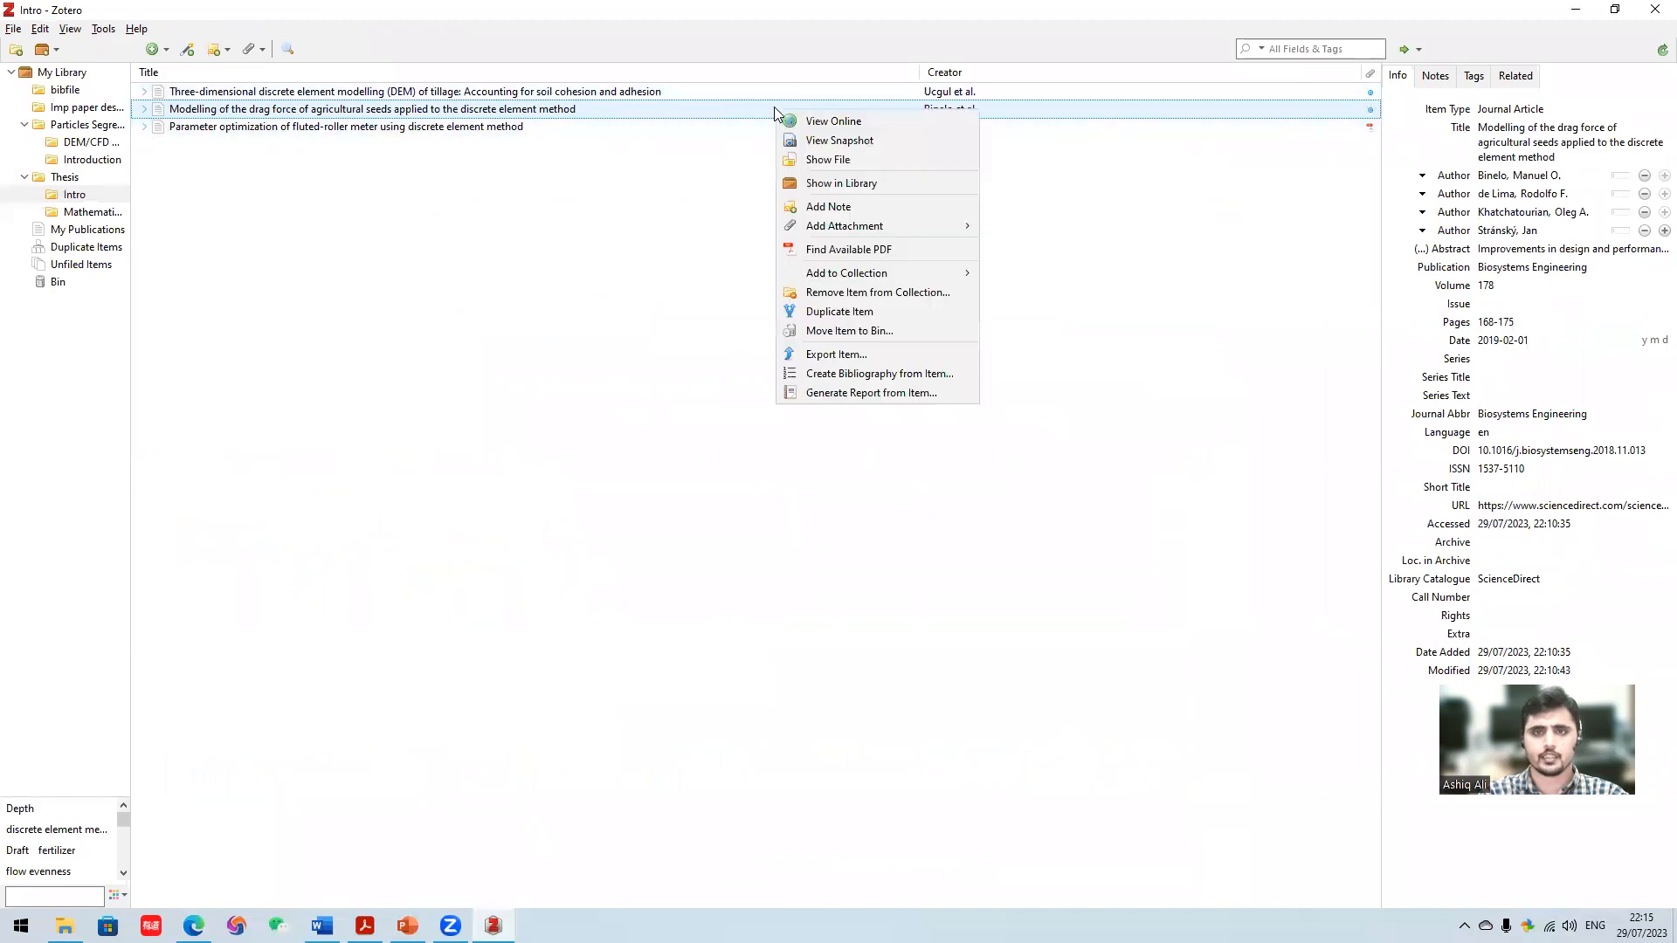
left_click(880, 251)
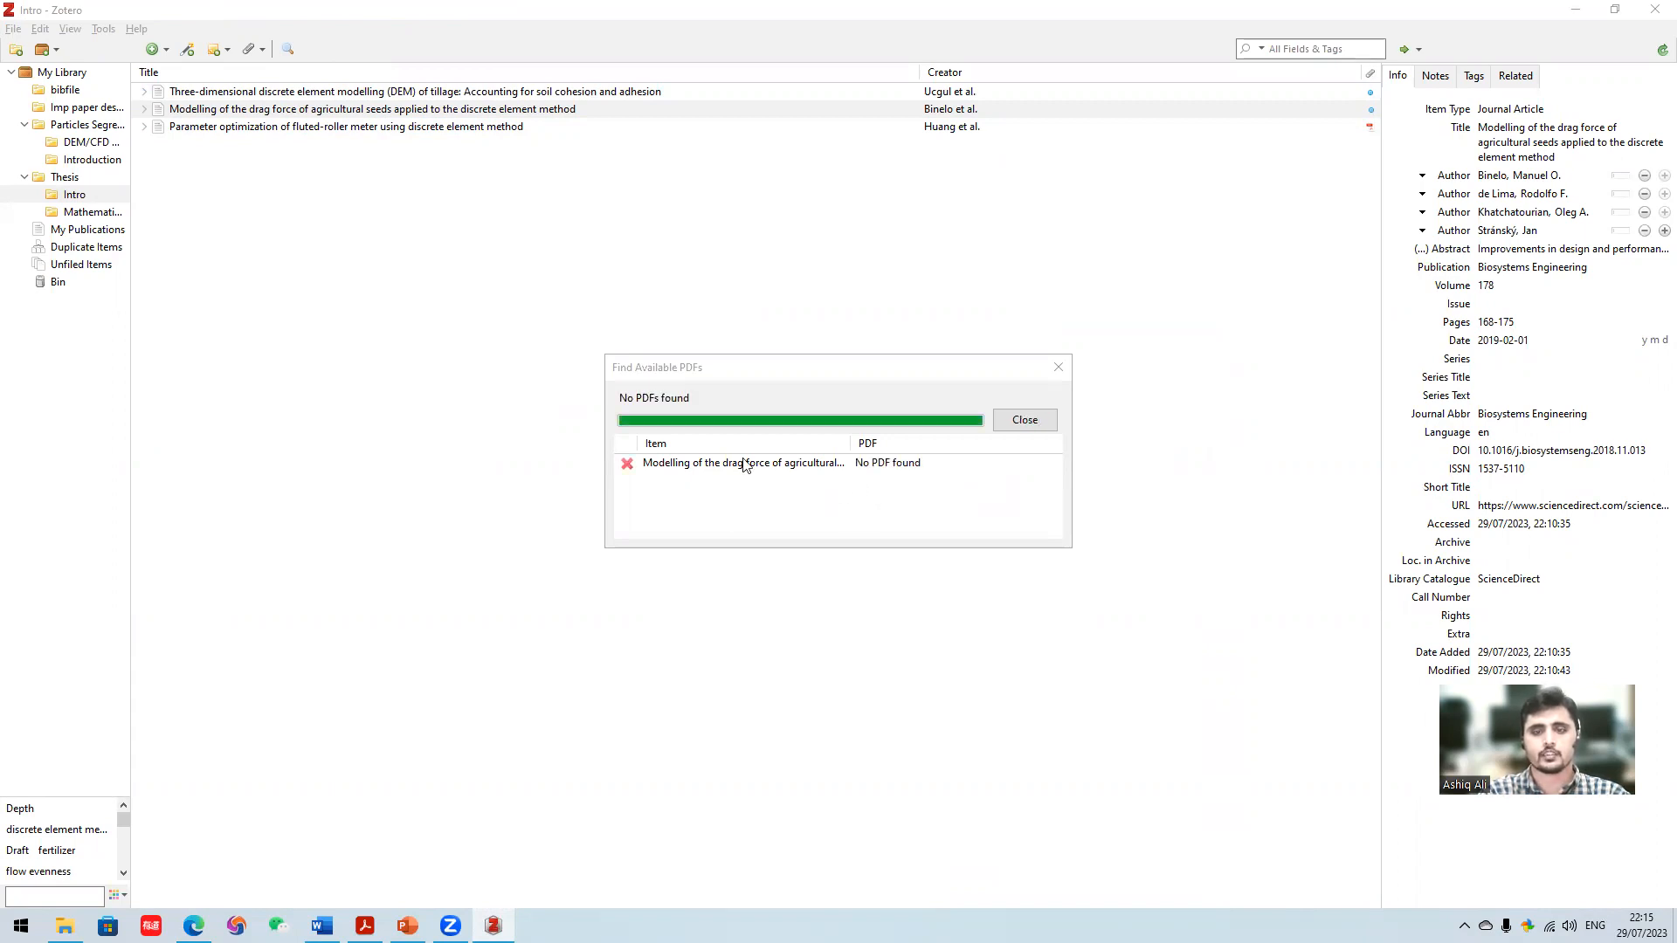
left_click(1023, 420)
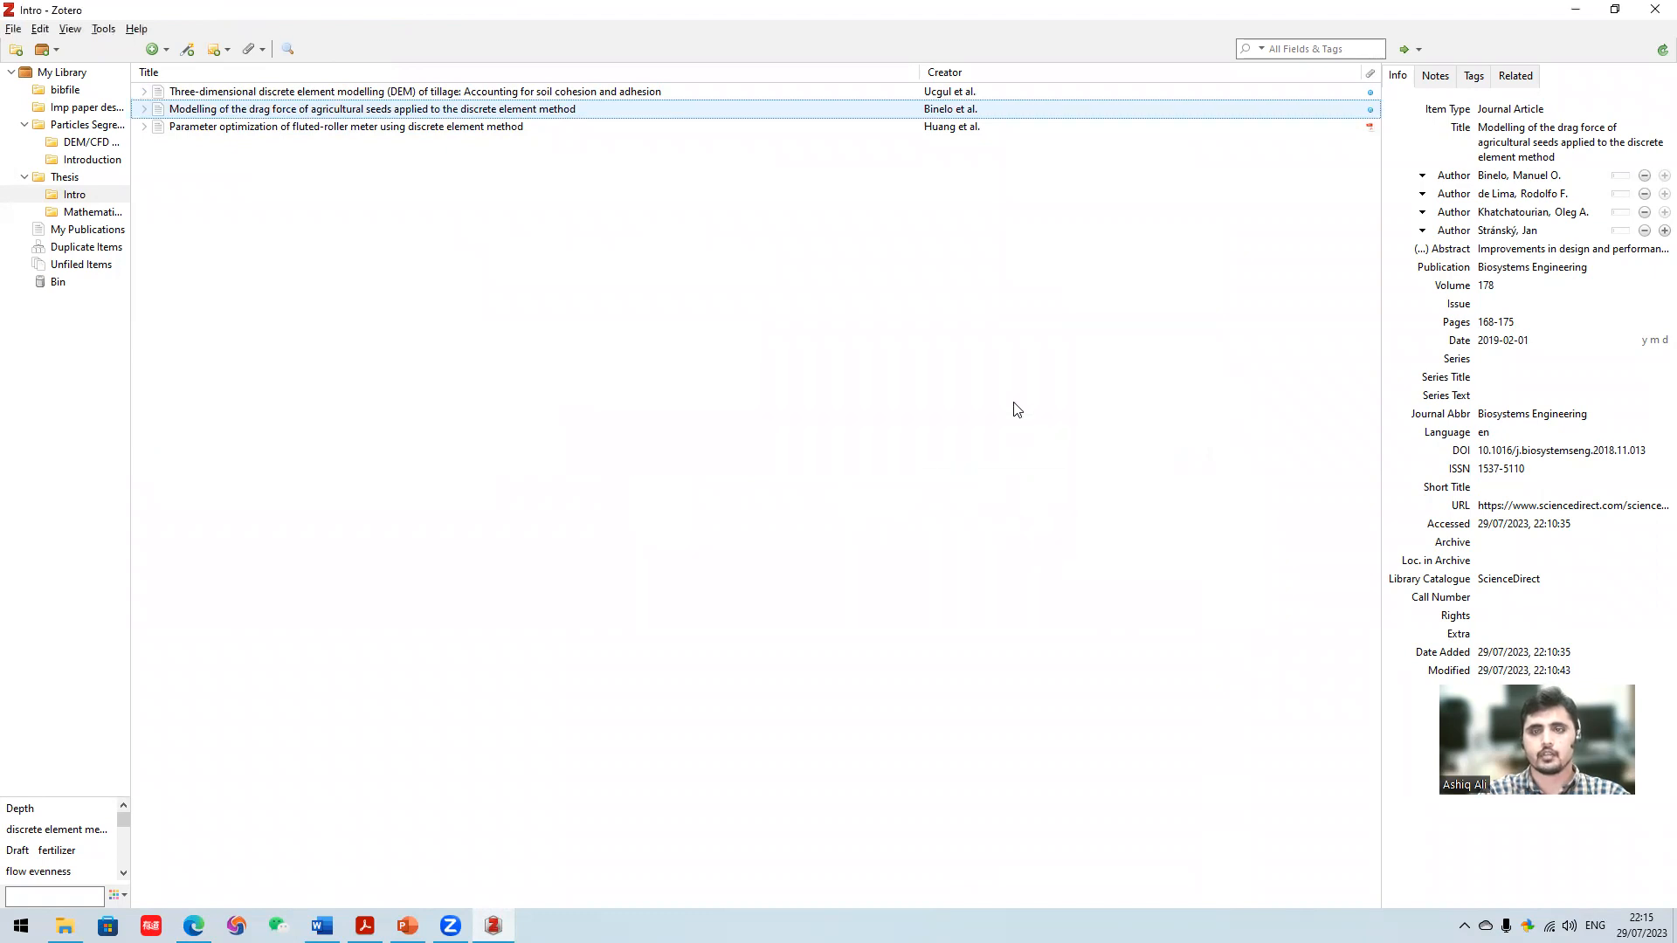
right_click(893, 115)
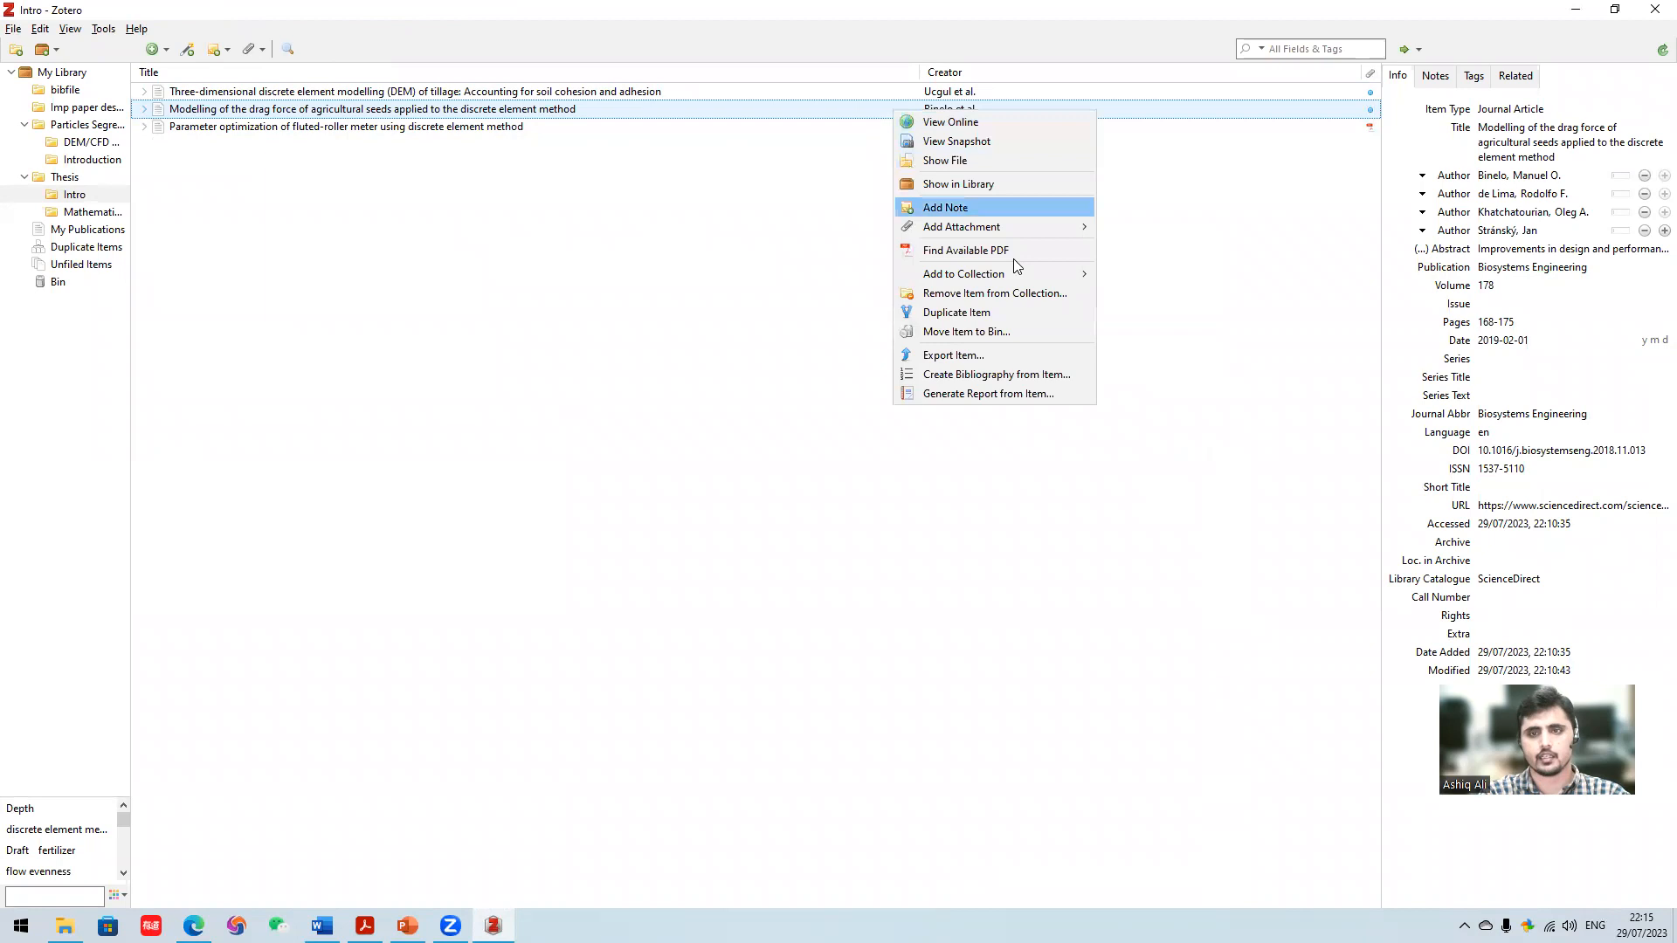
mouse_move(972, 234)
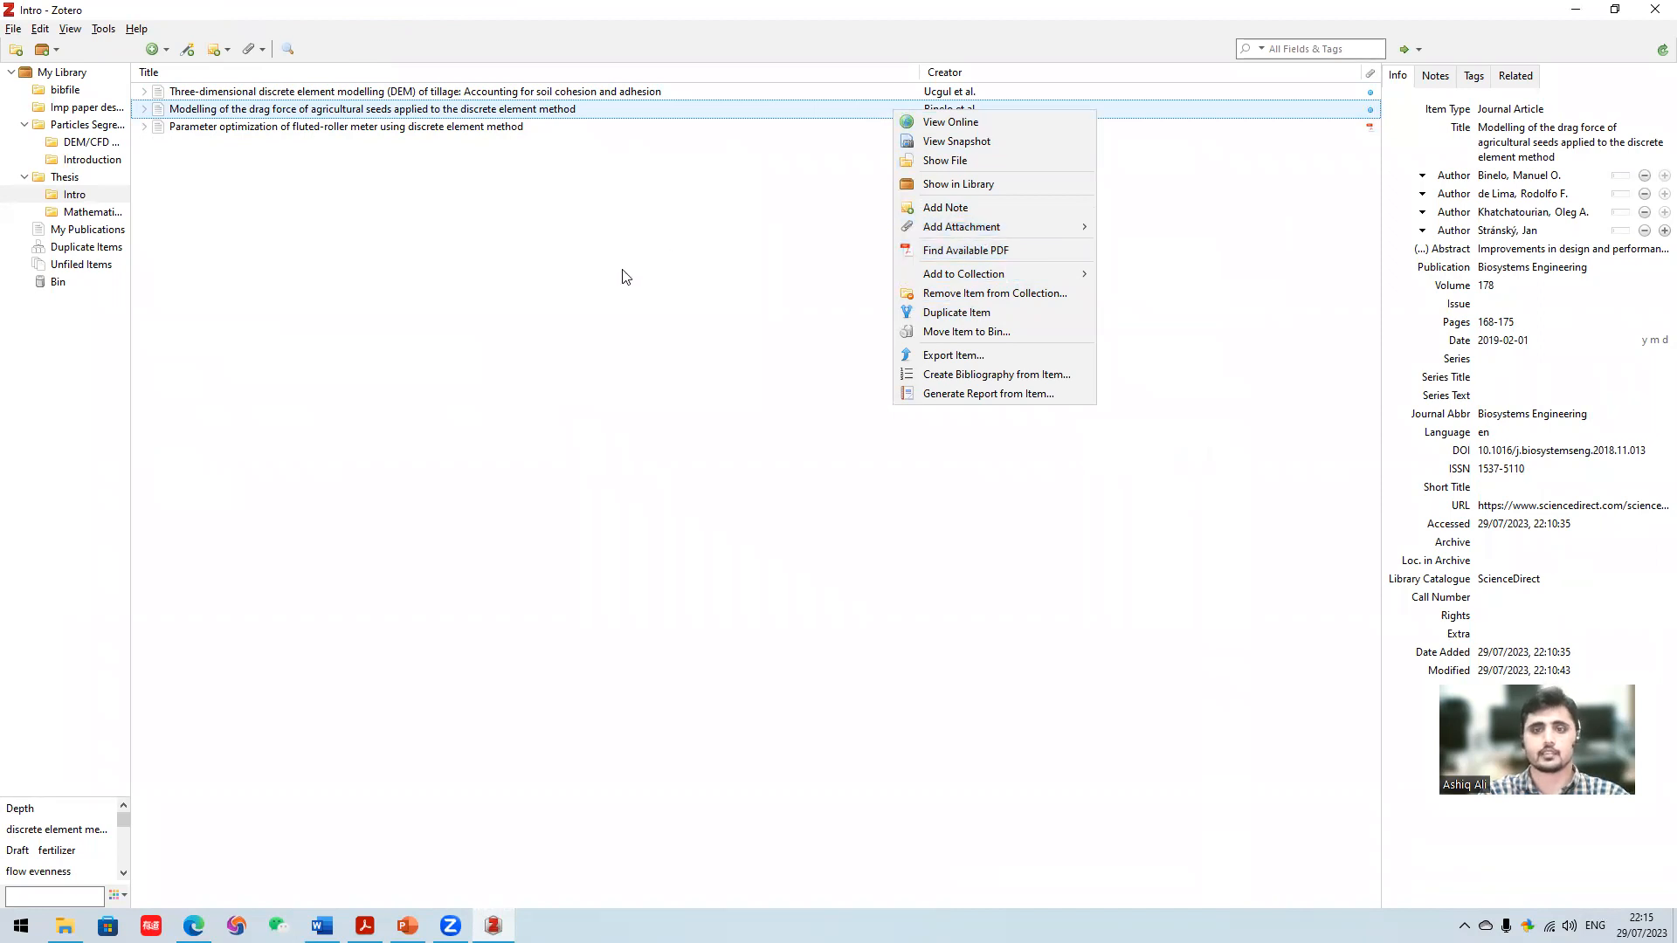
left_click(609, 292)
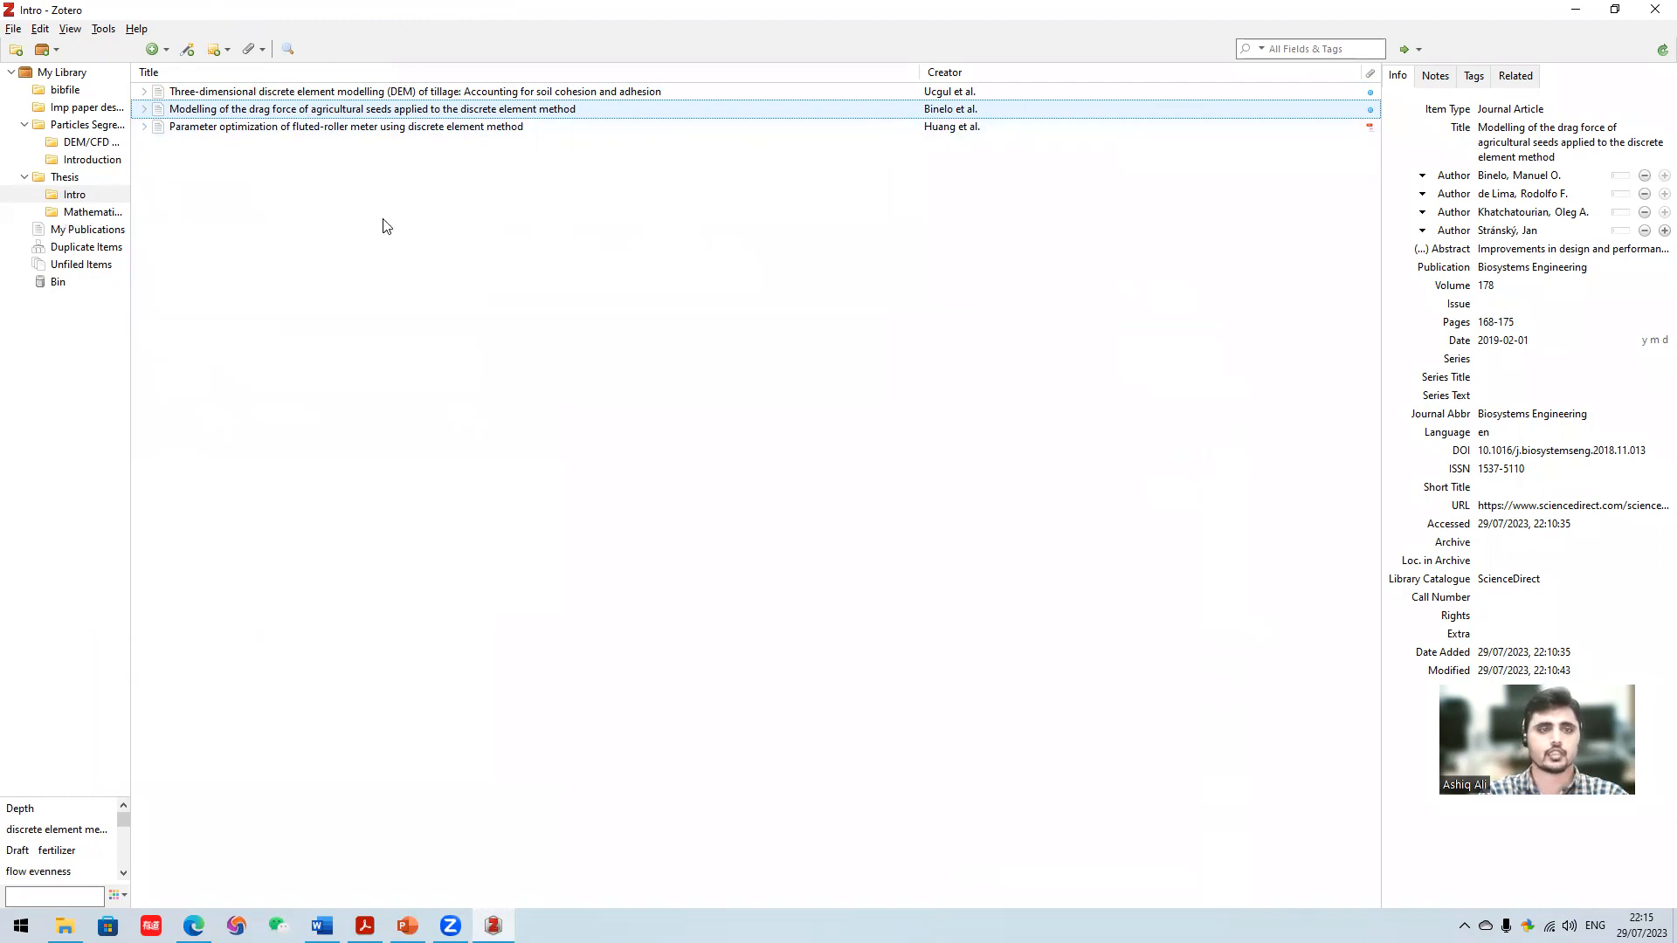
right_click(509, 127)
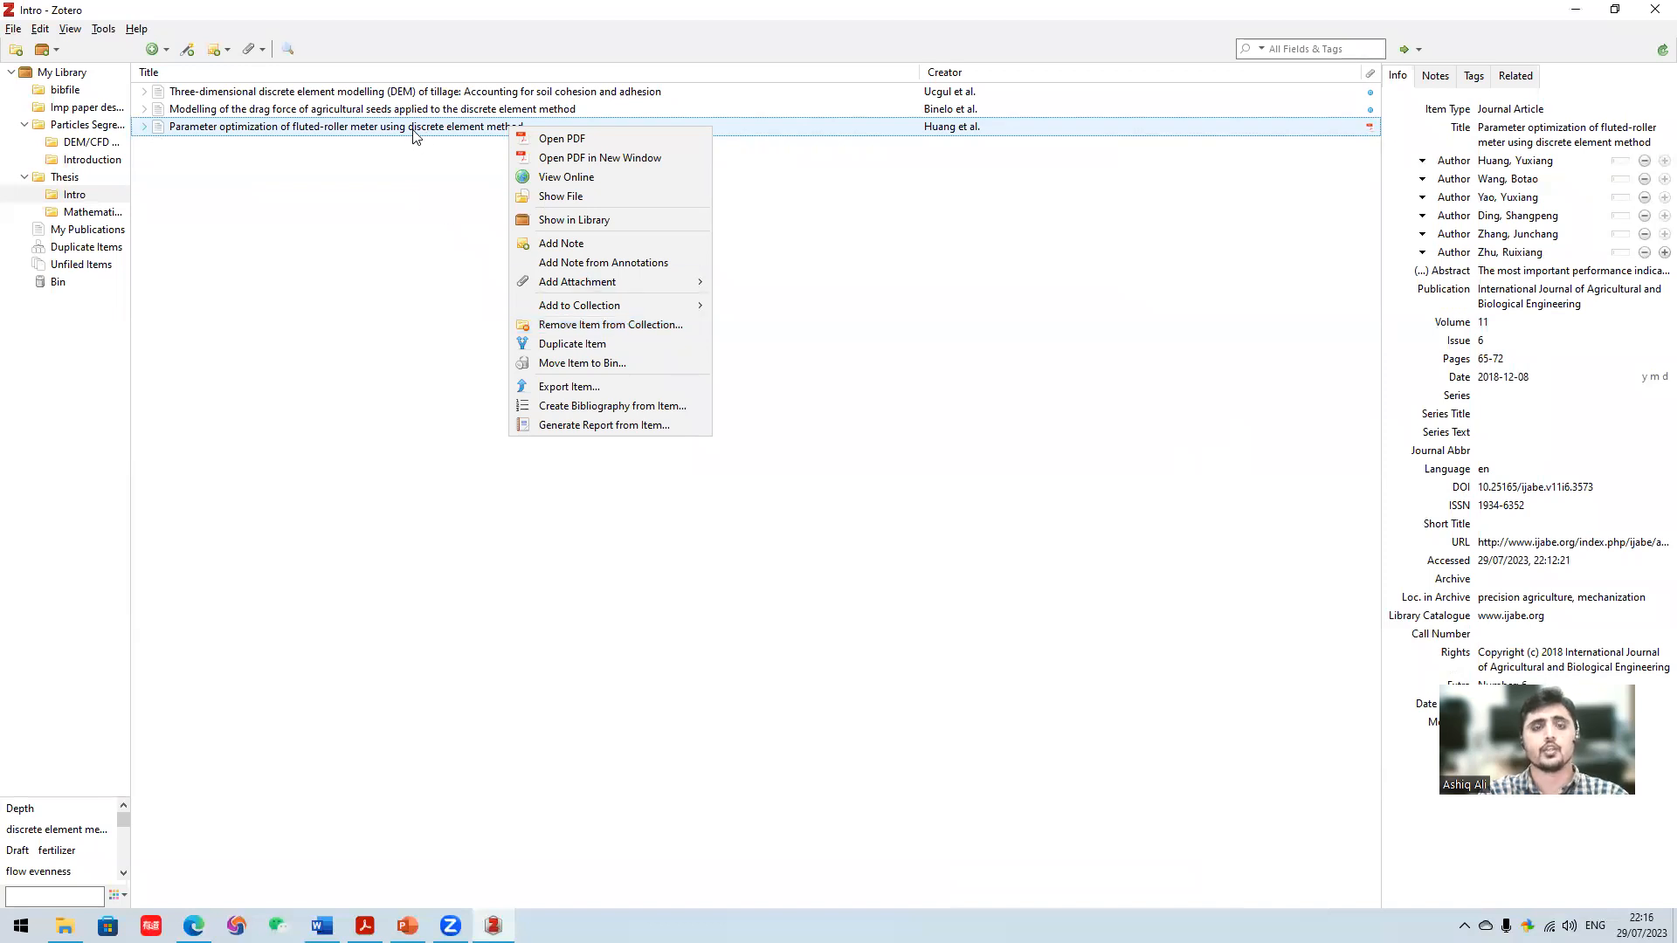
left_click(415, 180)
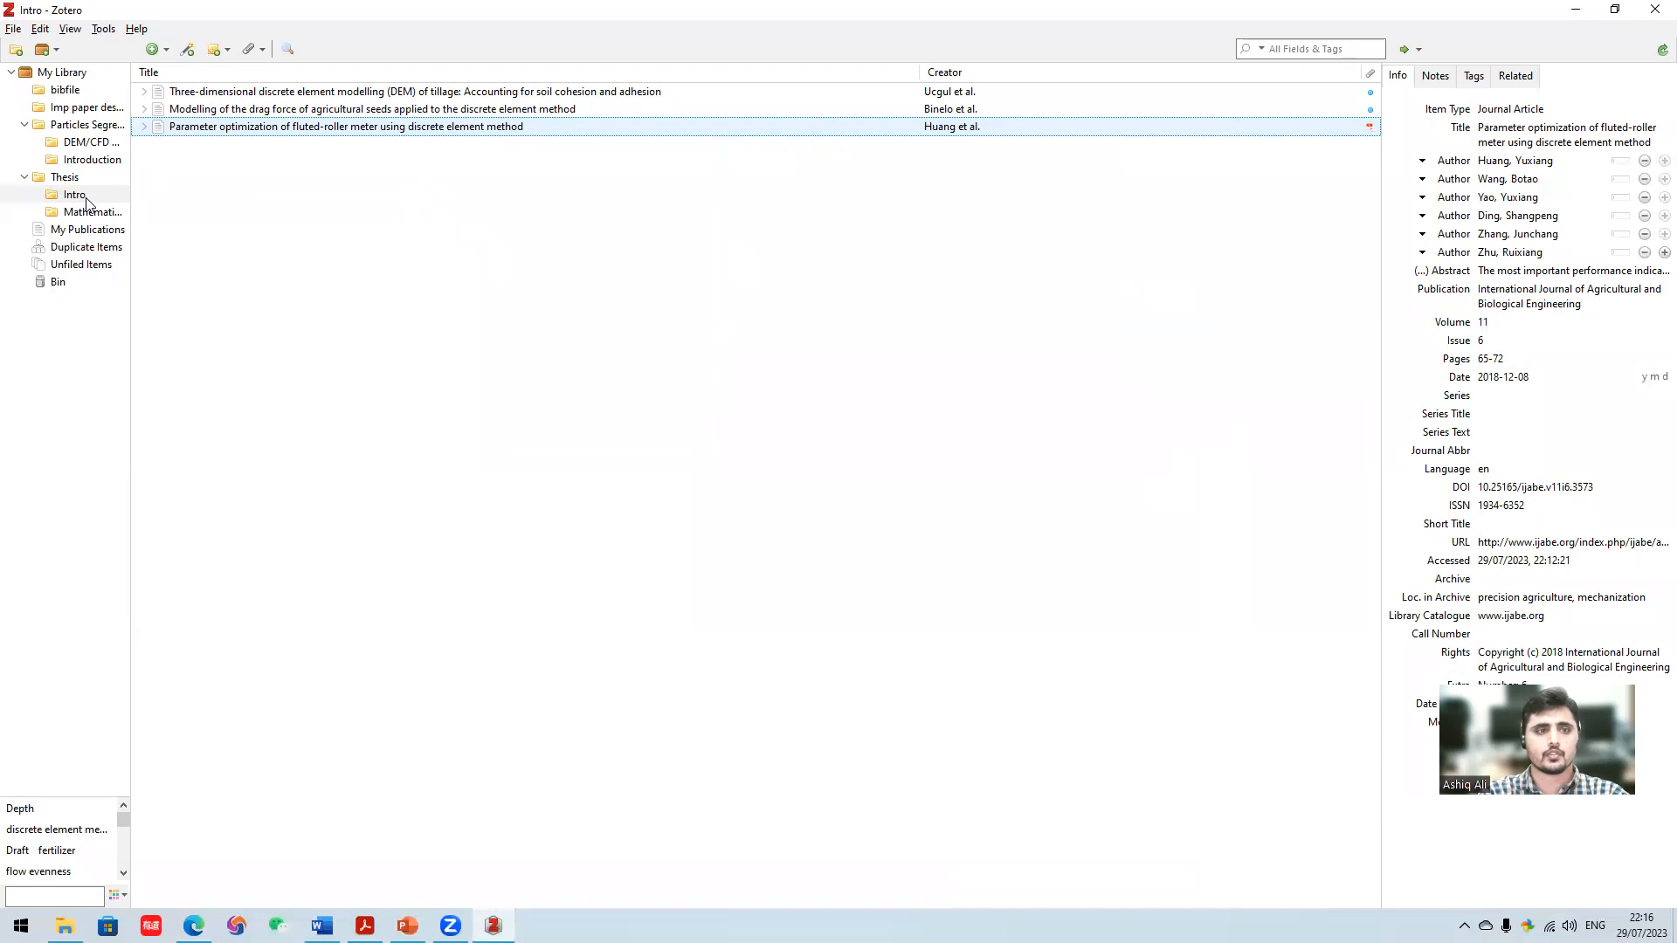
- Check which collections the Intro article "Modelling of the drag force of agricultural seeds…" can be added to, and leave without adding it
left_click(101, 215)
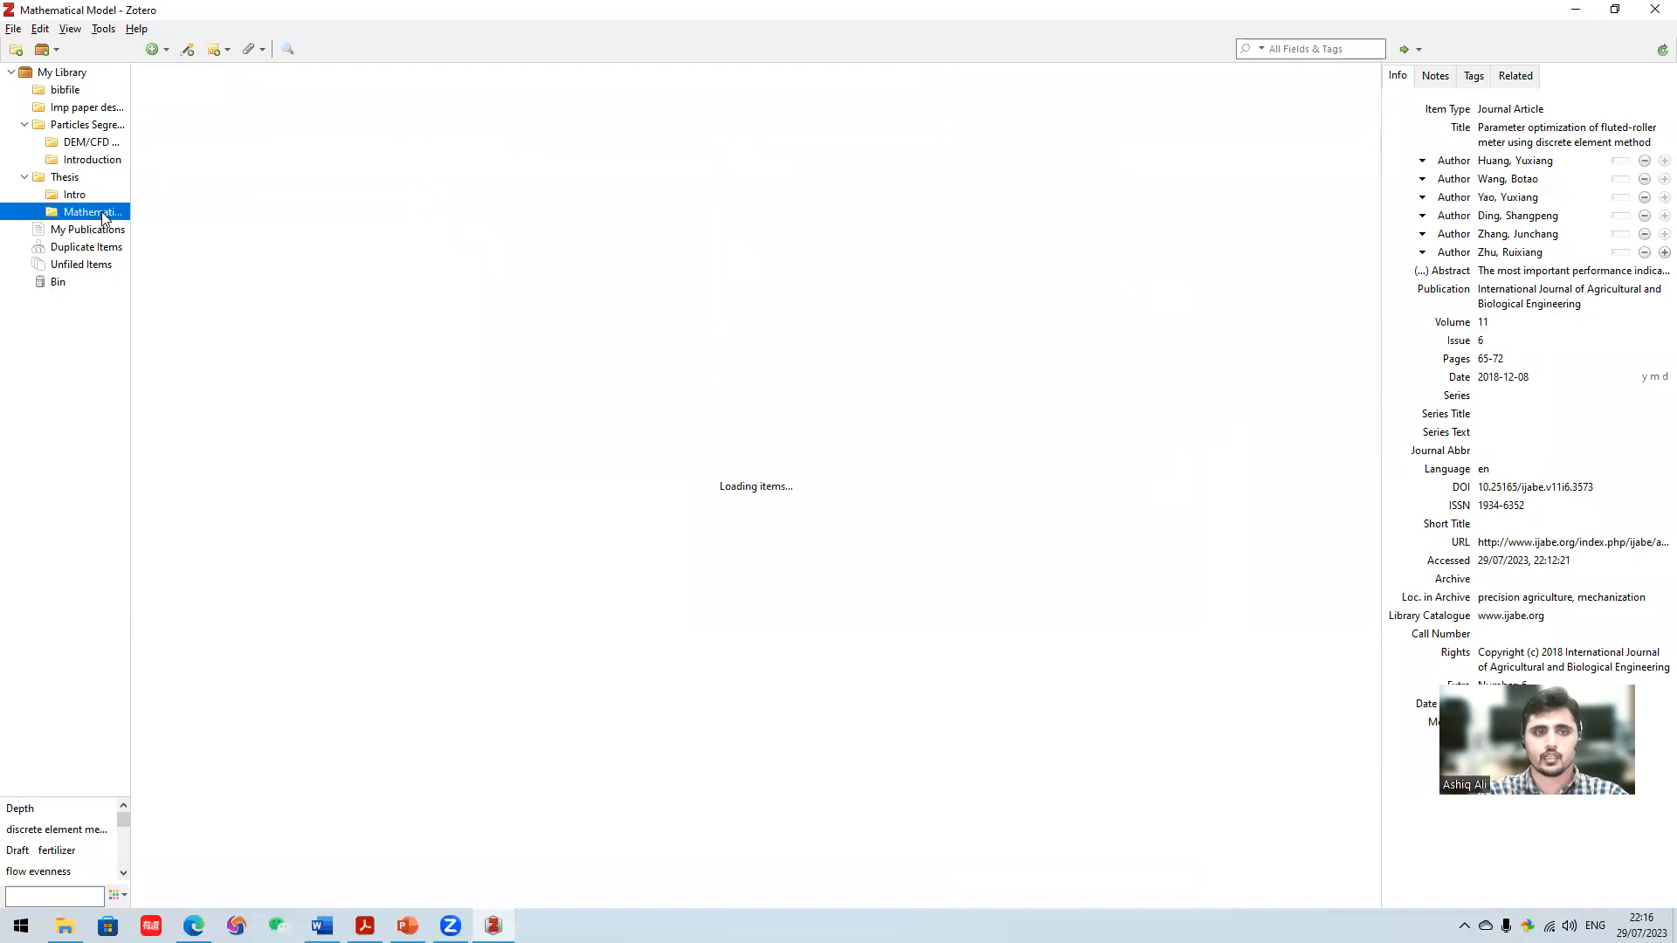
left_click(96, 197)
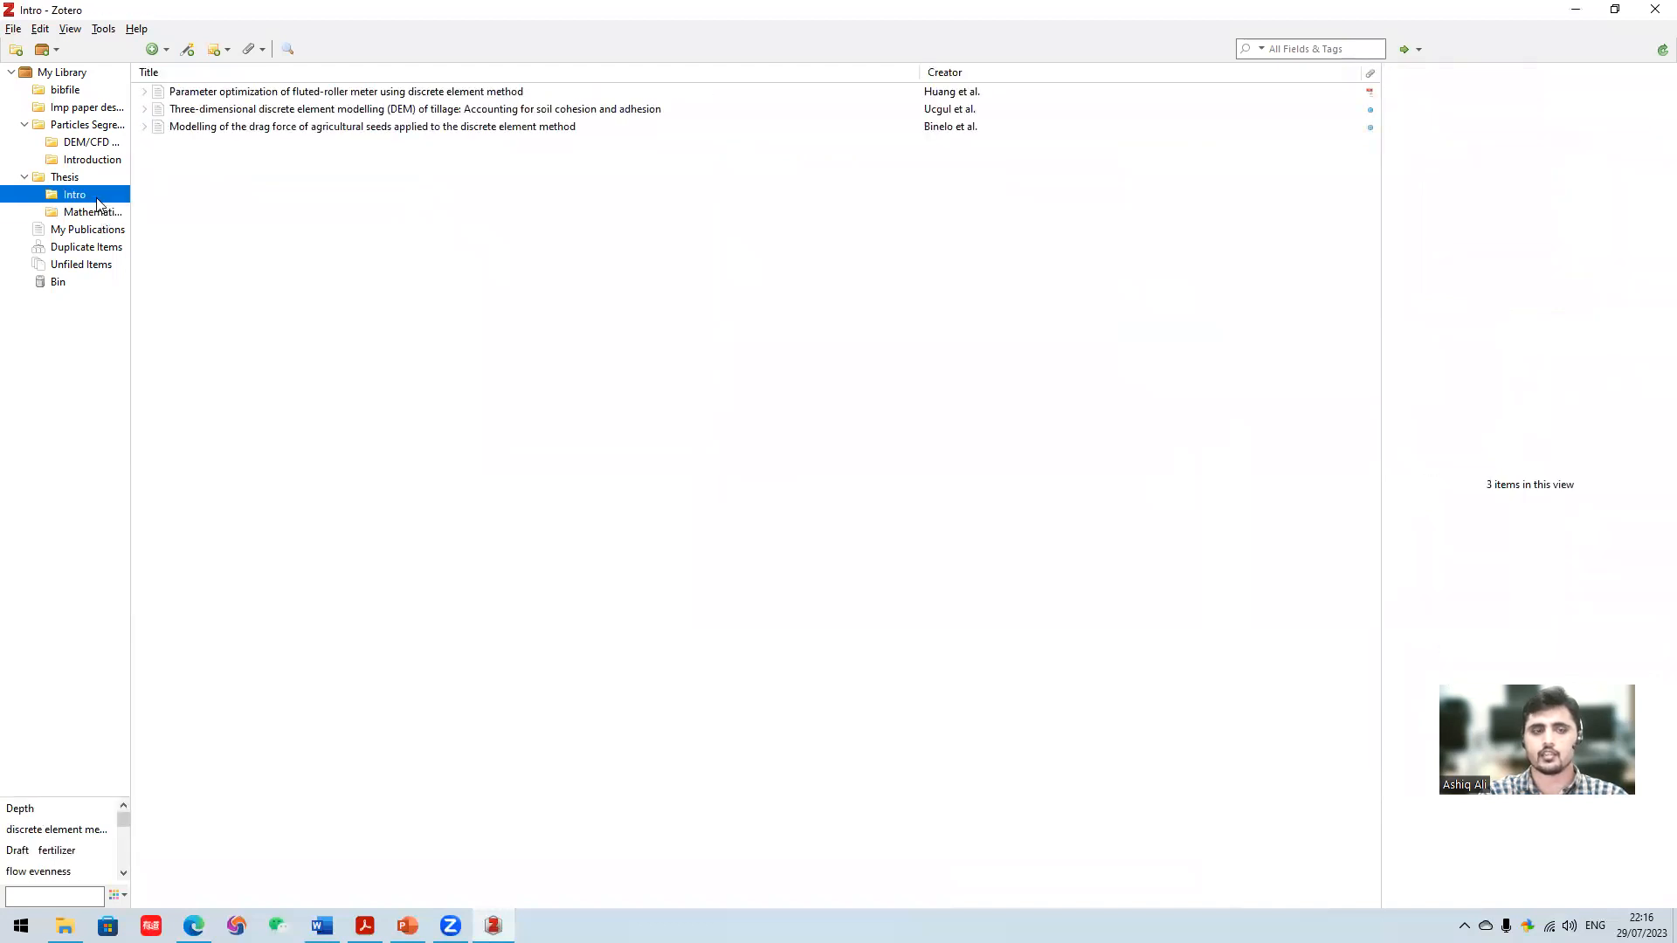
left_click(378, 128)
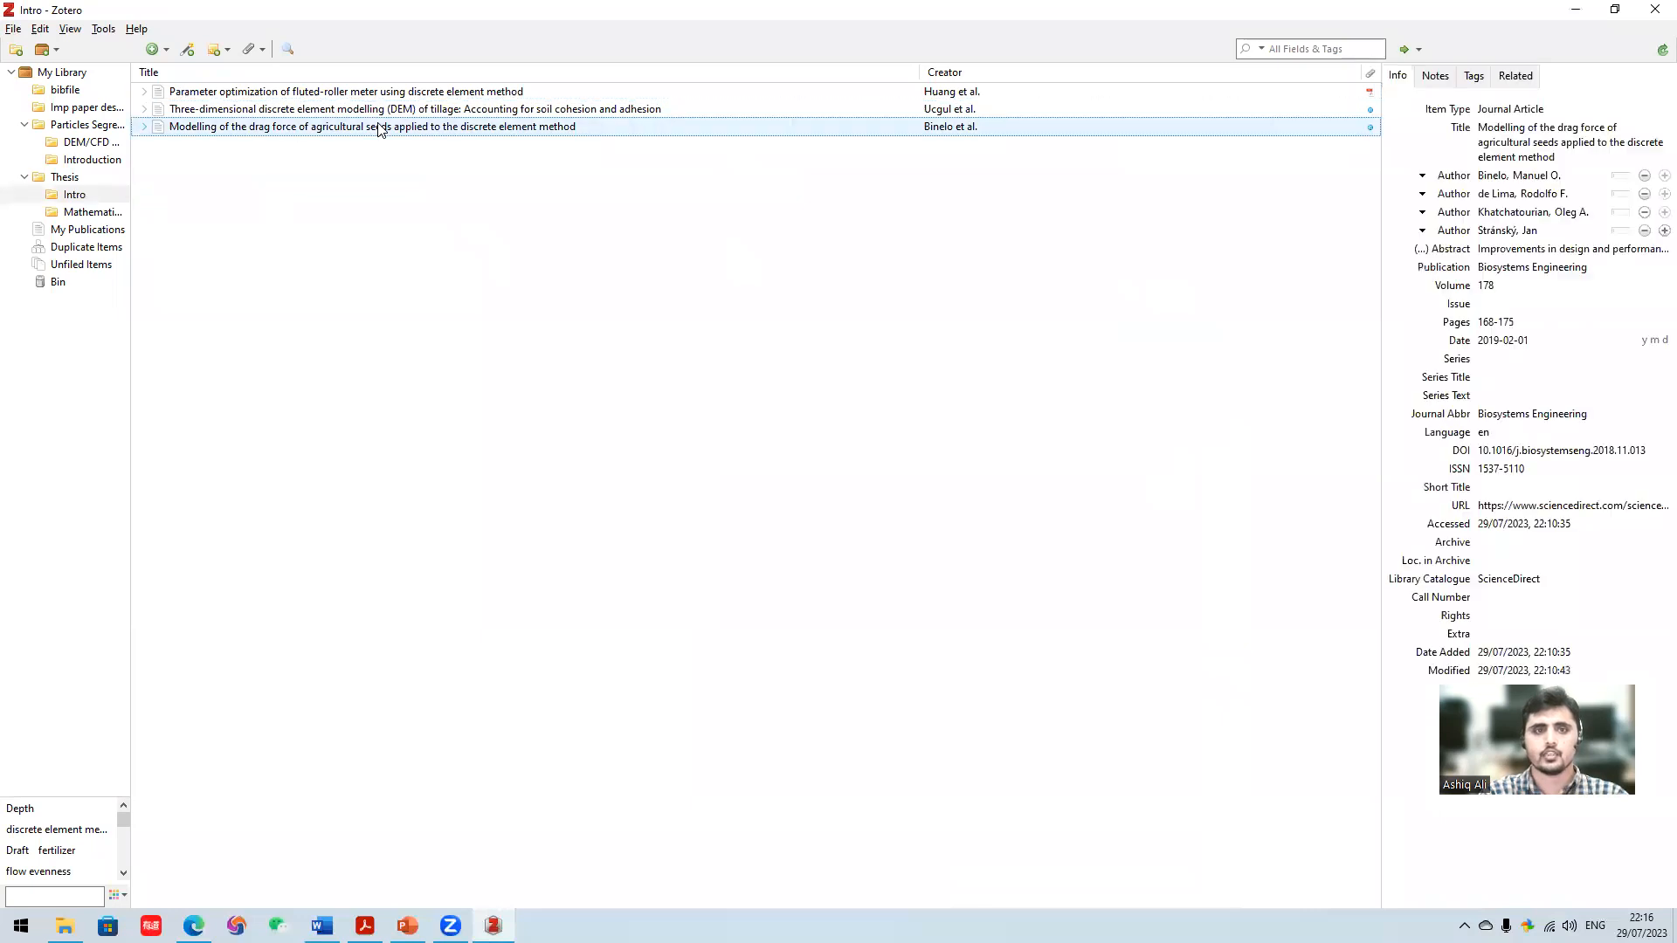
right_click(378, 128)
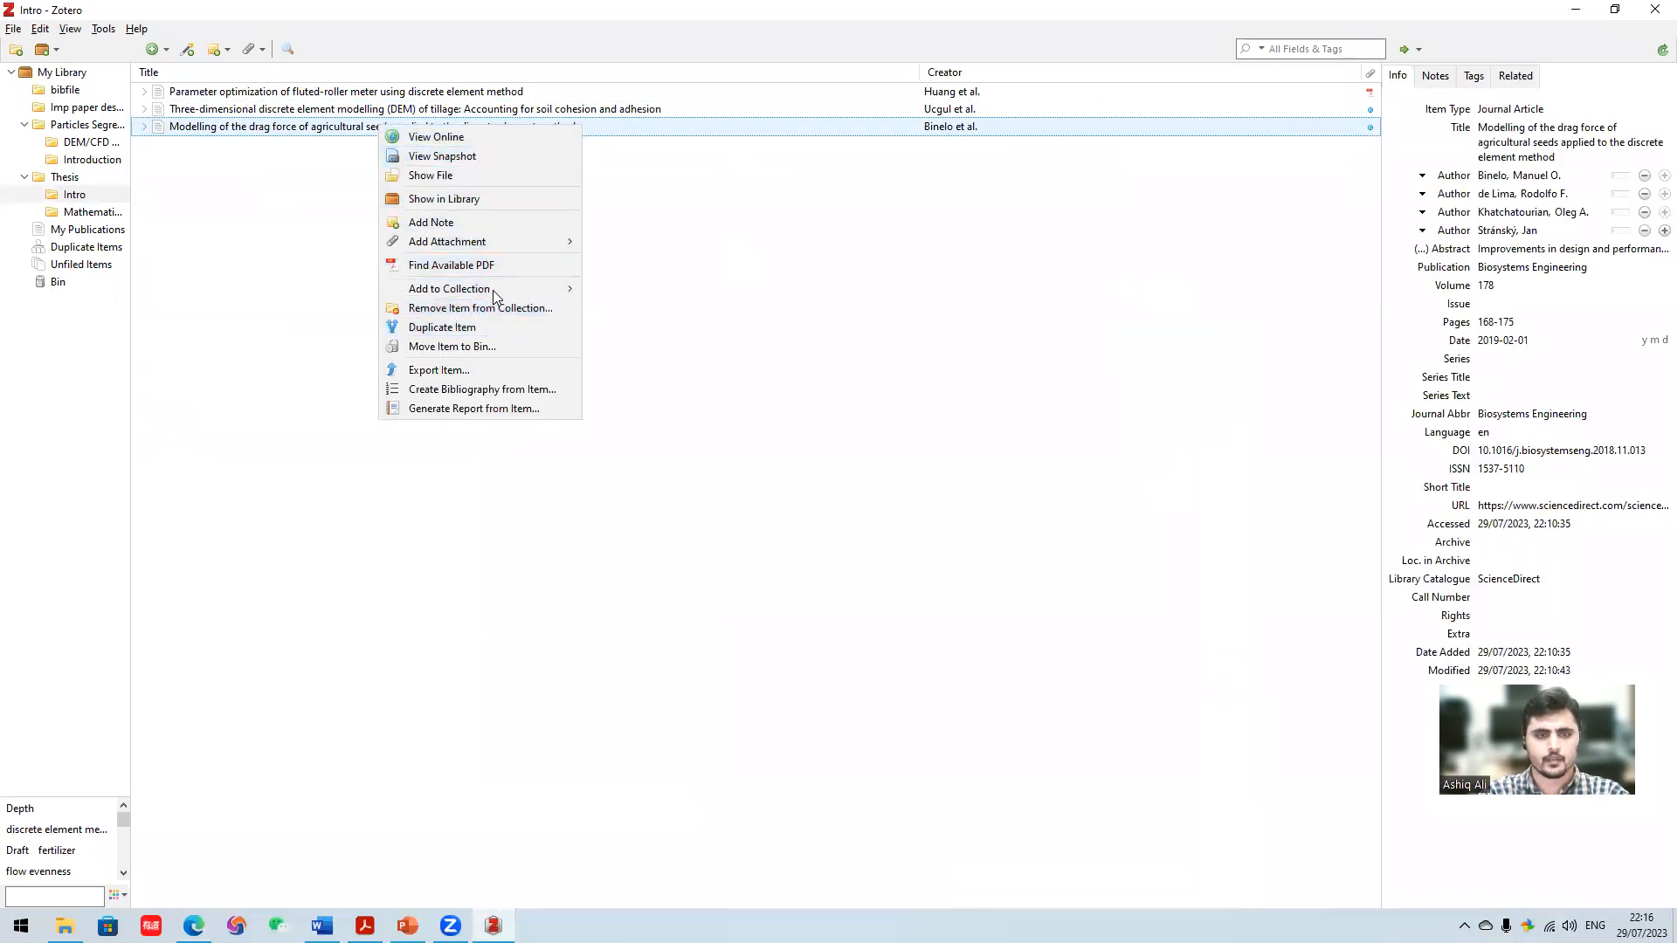
mouse_move(519, 295)
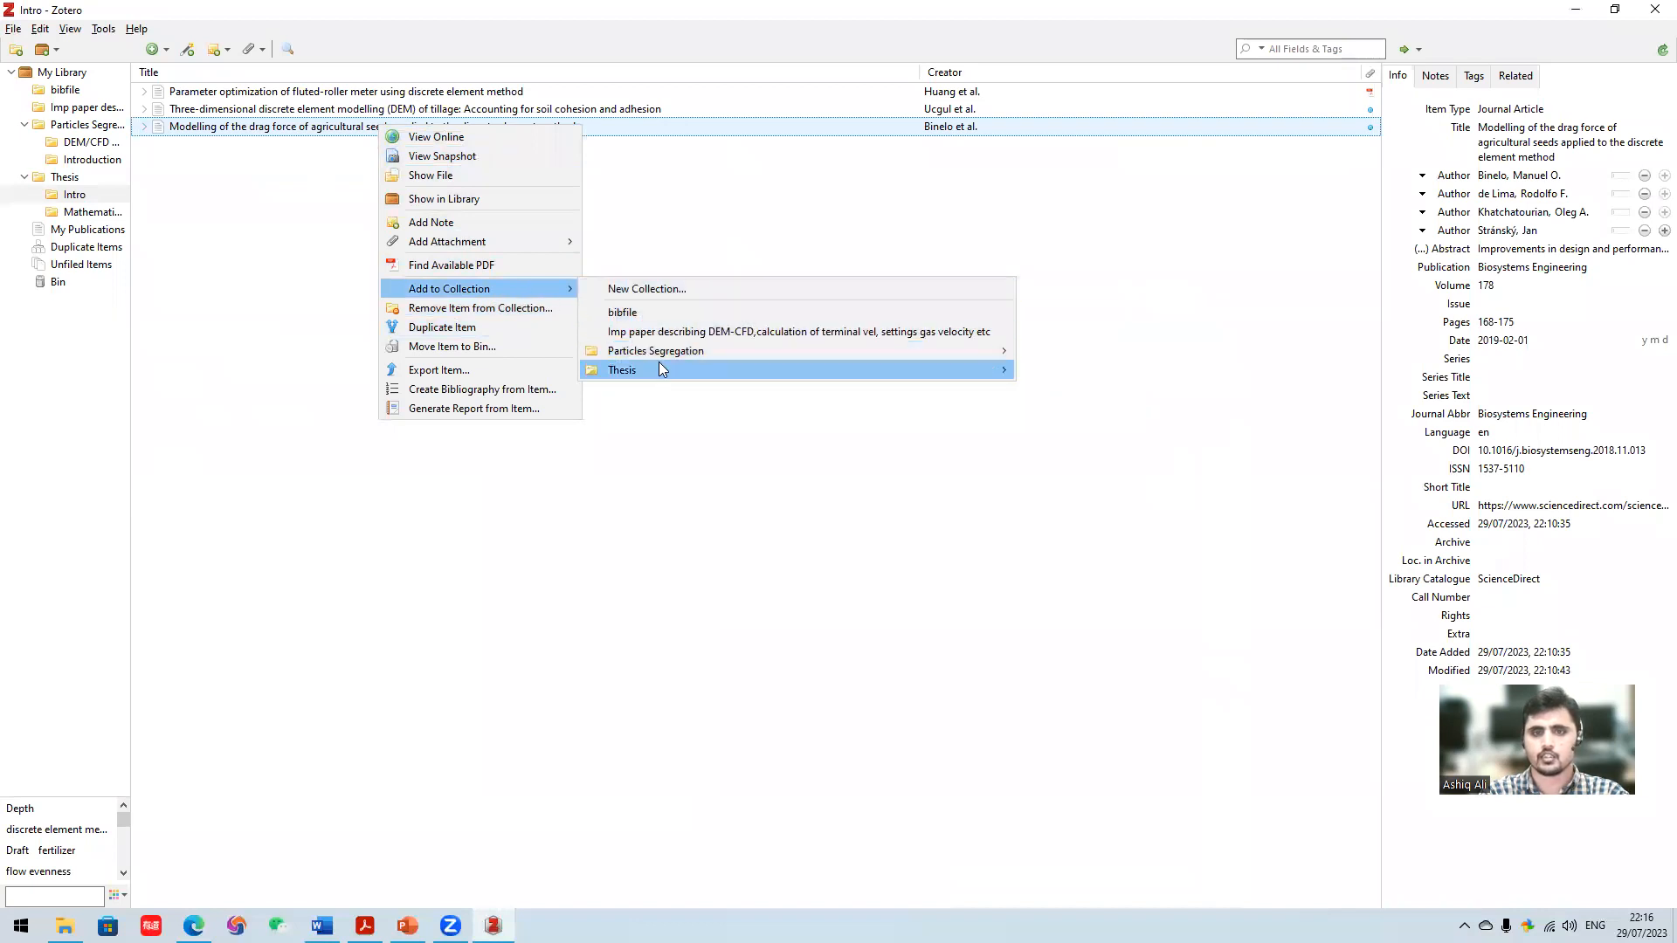
mouse_move(681, 370)
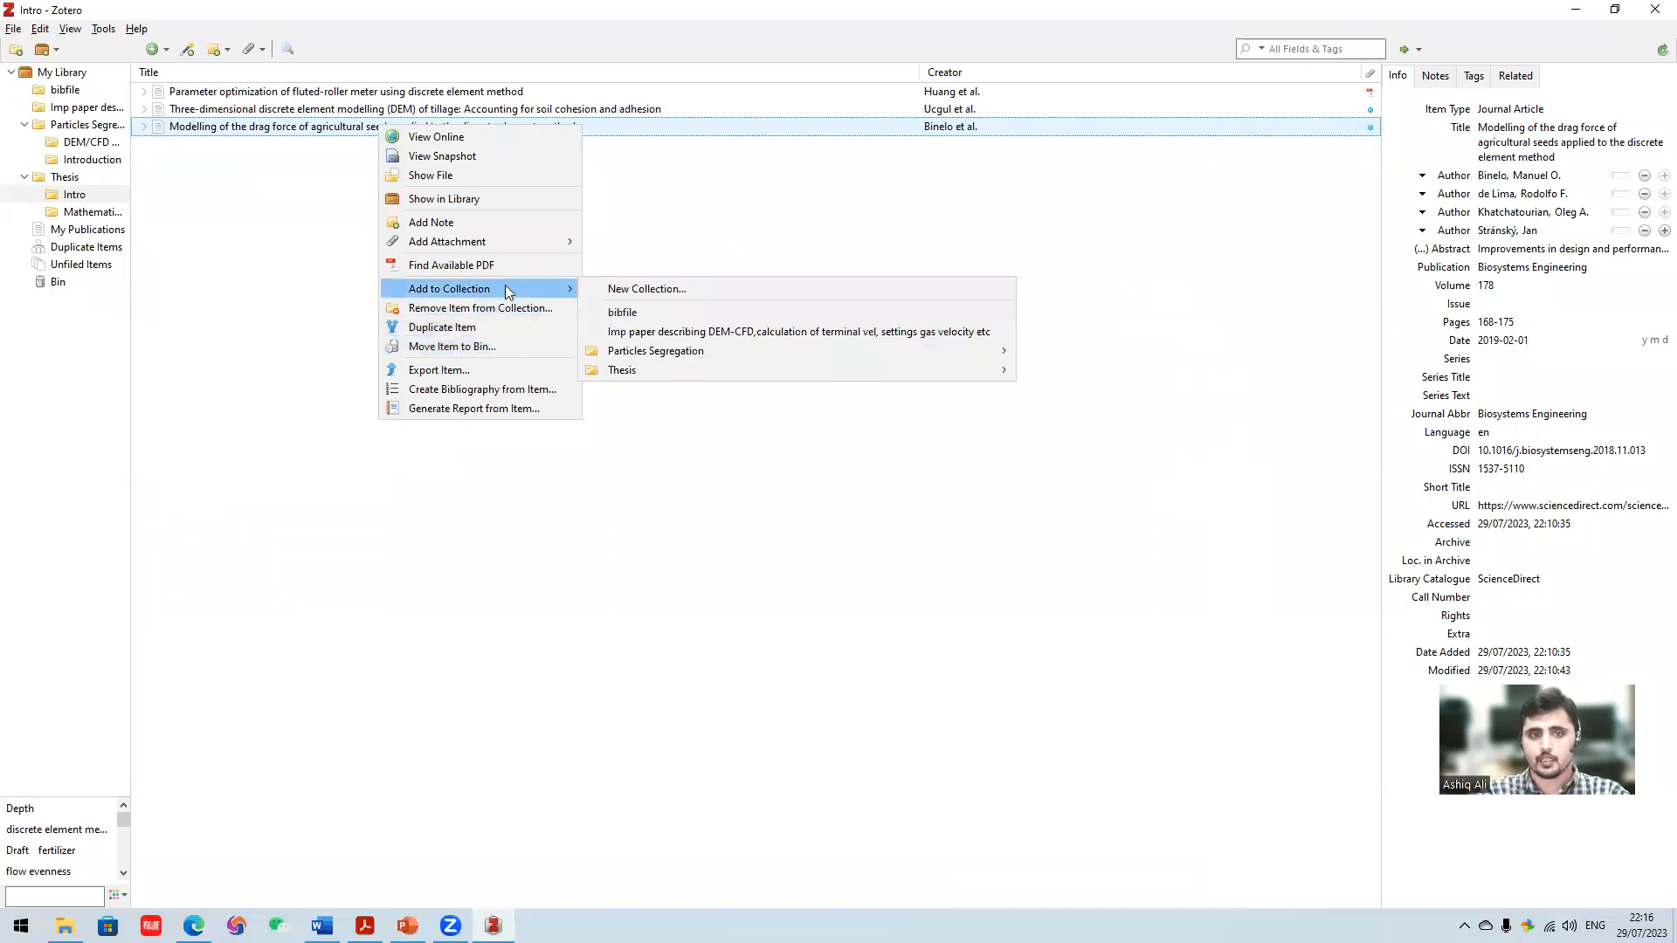
mouse_move(889, 376)
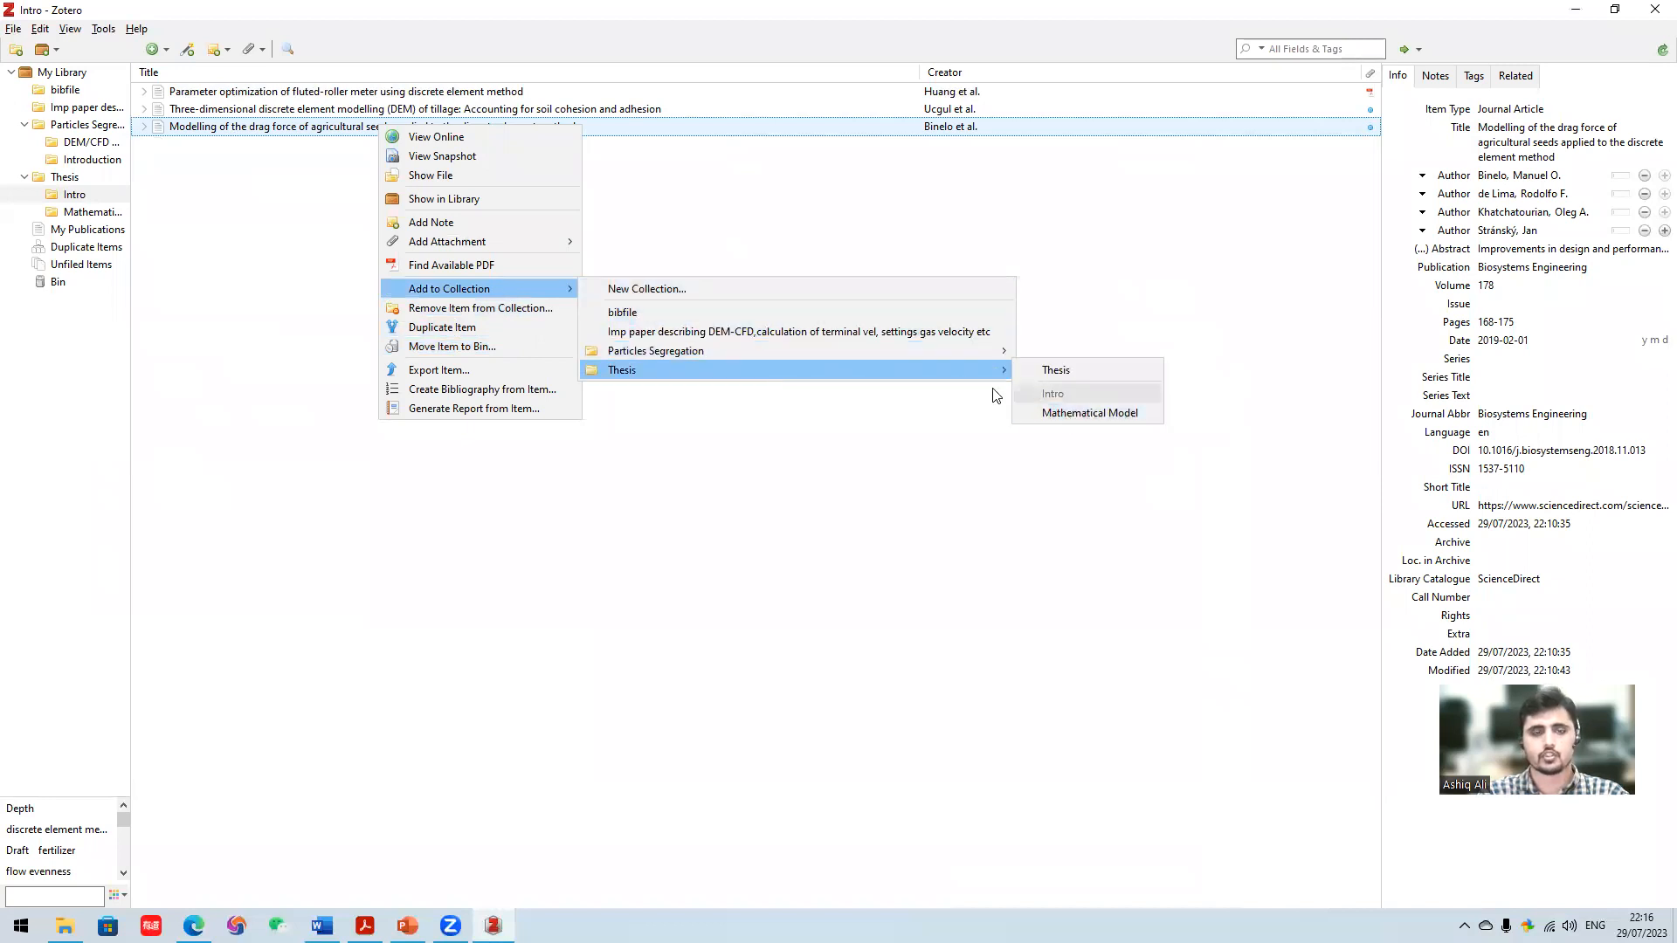
left_click(232, 246)
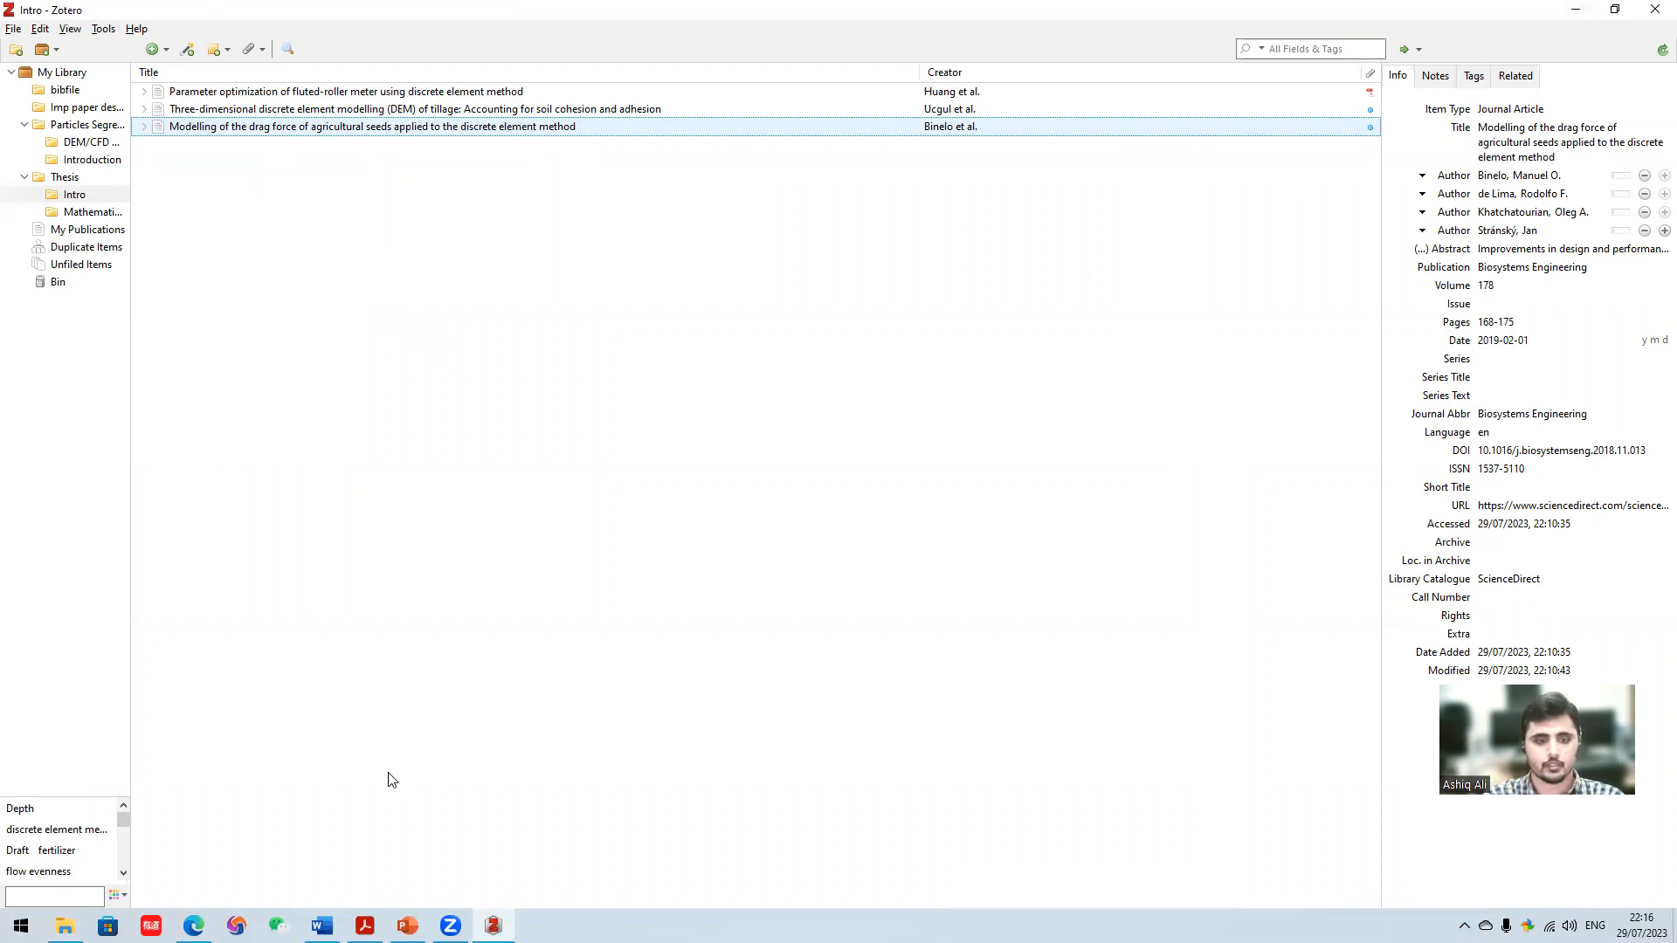
- Switch to Sample.docx in Word and look over the Introduction paragraphs and the References heading
left_click(322, 925)
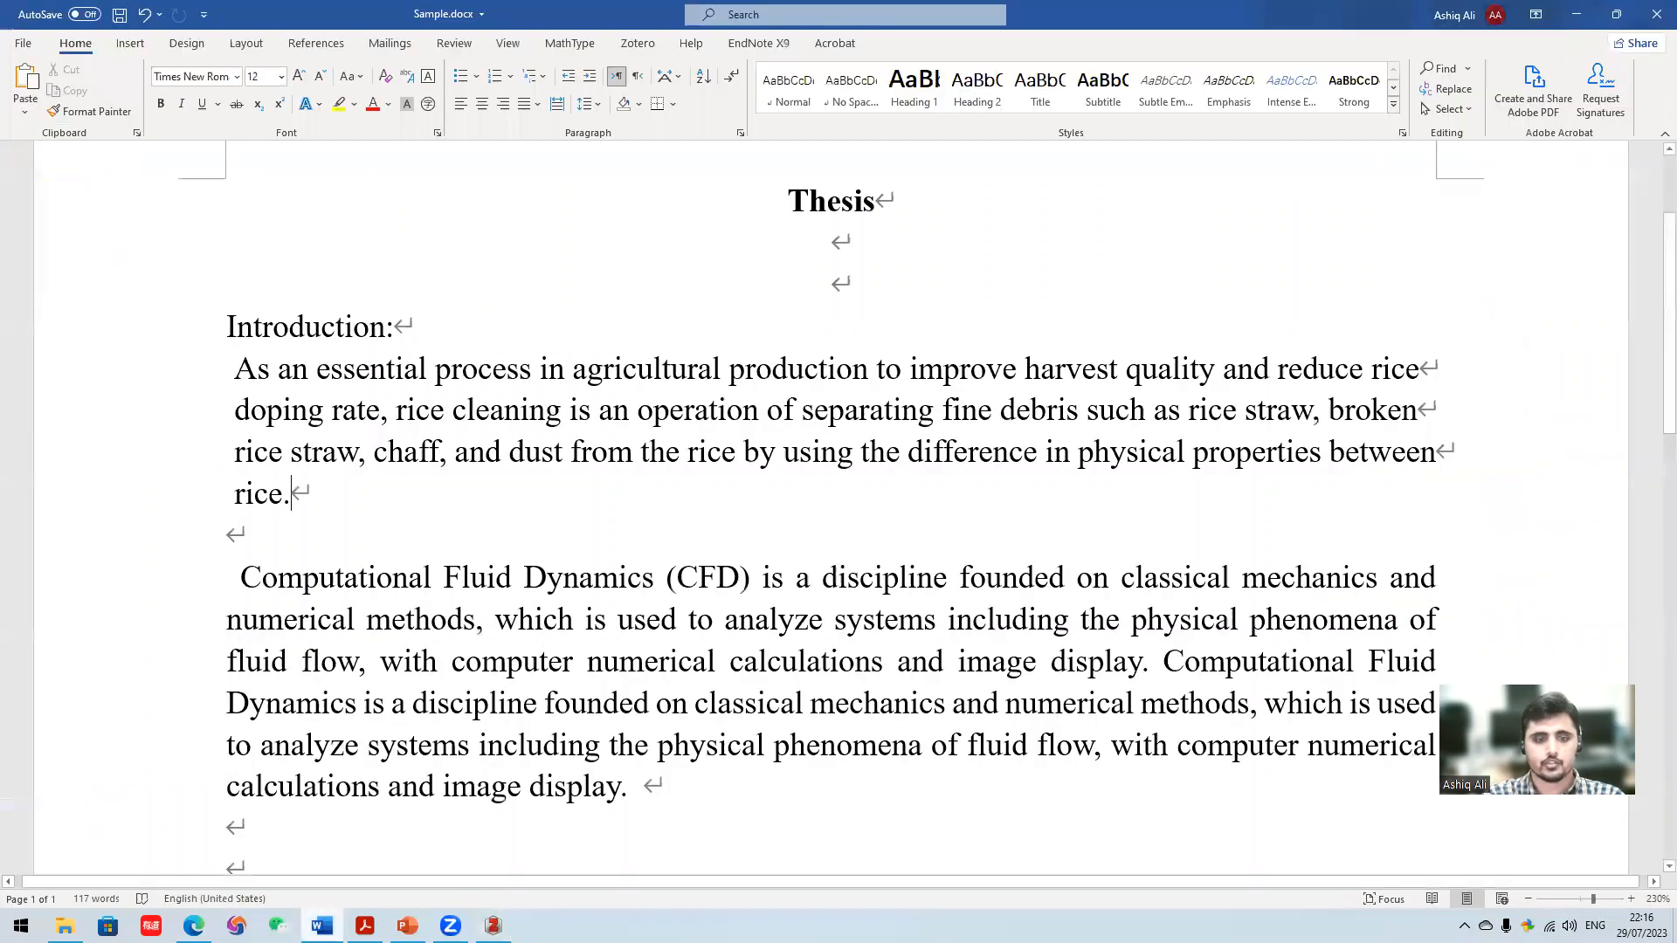
left_click(322, 925)
left_click(493, 926)
left_click(494, 925)
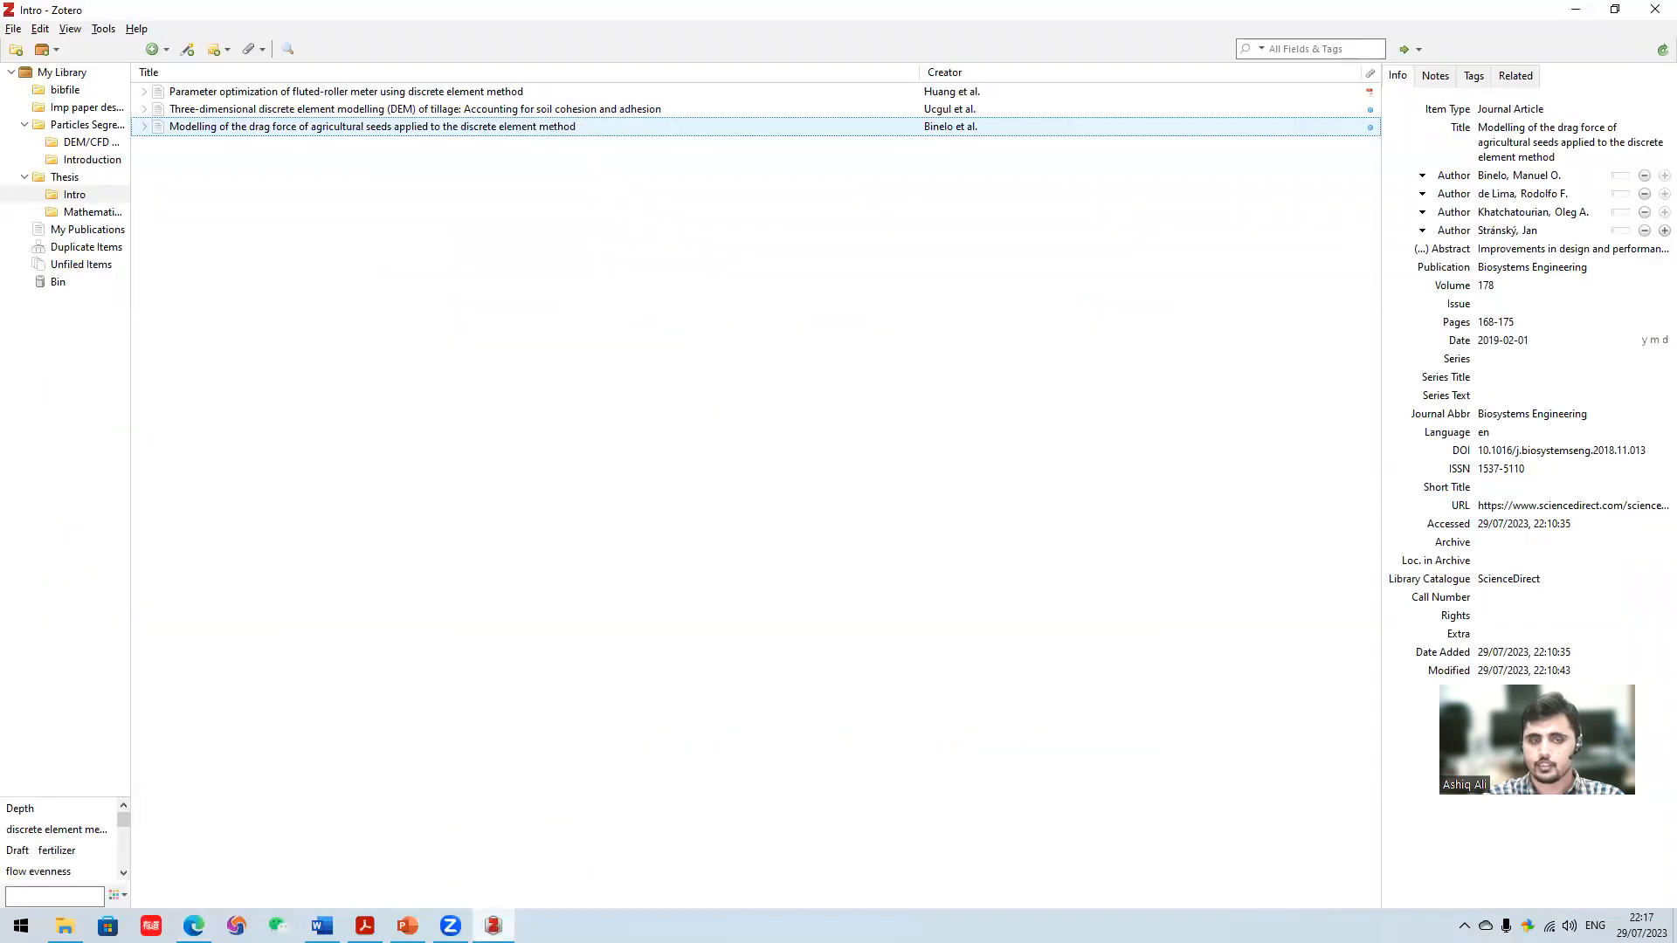
left_click(322, 923)
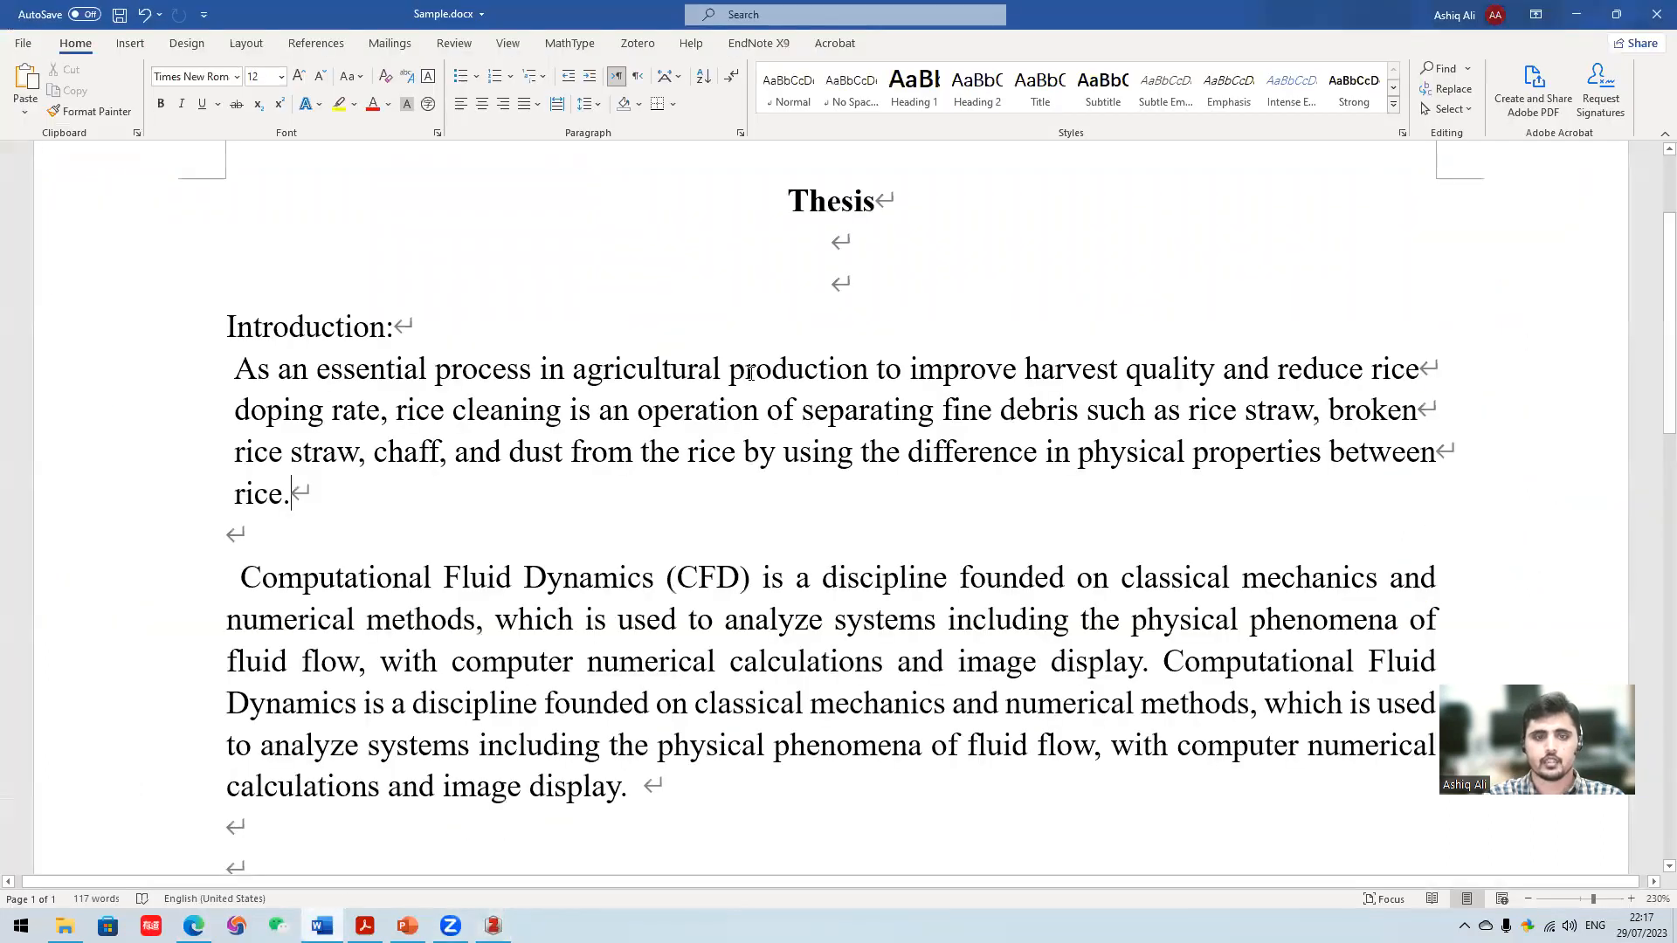
scroll(1003, 349, "down", 3)
scroll(1009, 227, "up", 3)
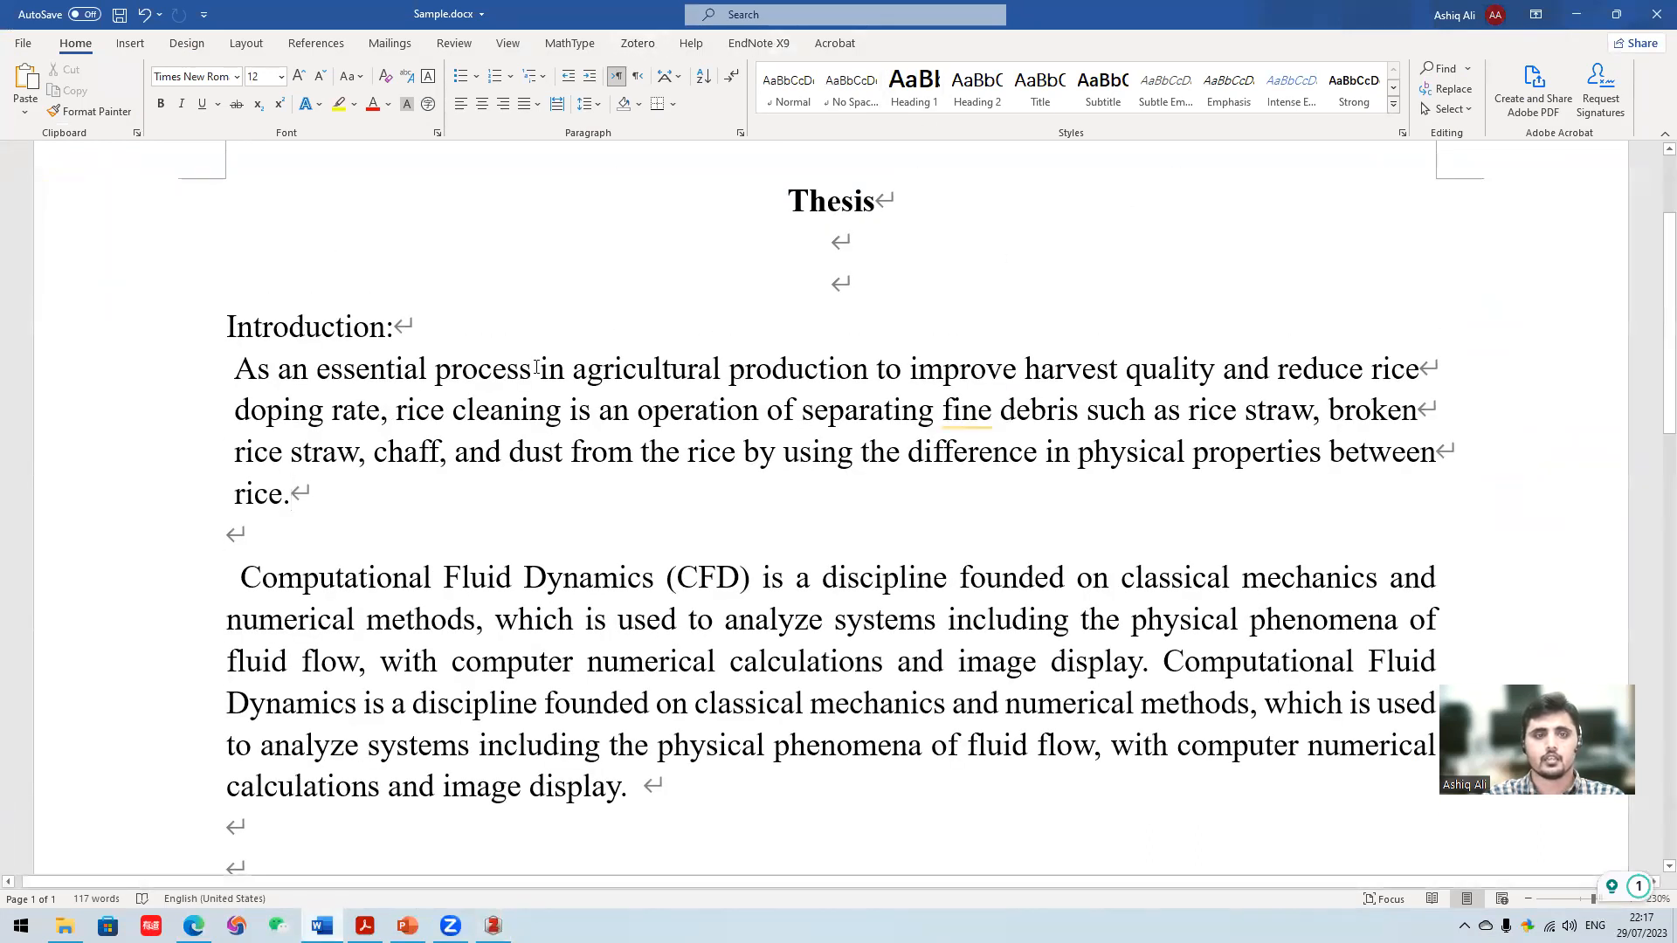
scroll(676, 386, "down", 2)
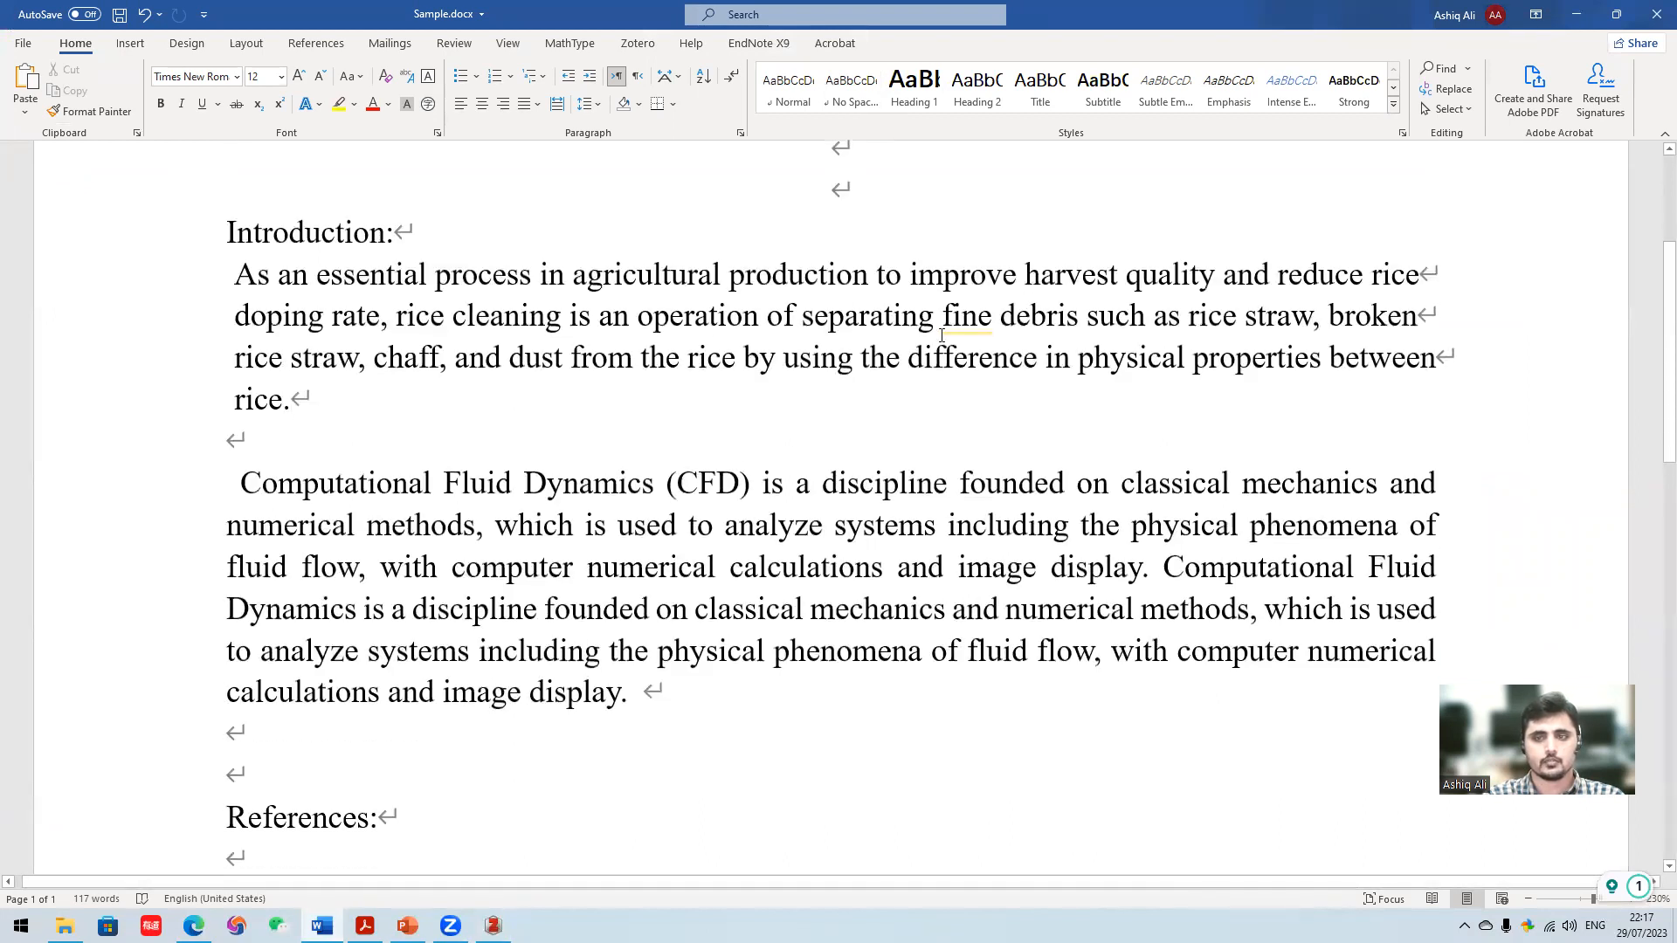
- Insert a Zotero citation for "Parameter optimization of fluted-roller meter using discrete element method" after "doping rate" in the Introduction, searching for "paramete"
left_click(381, 323)
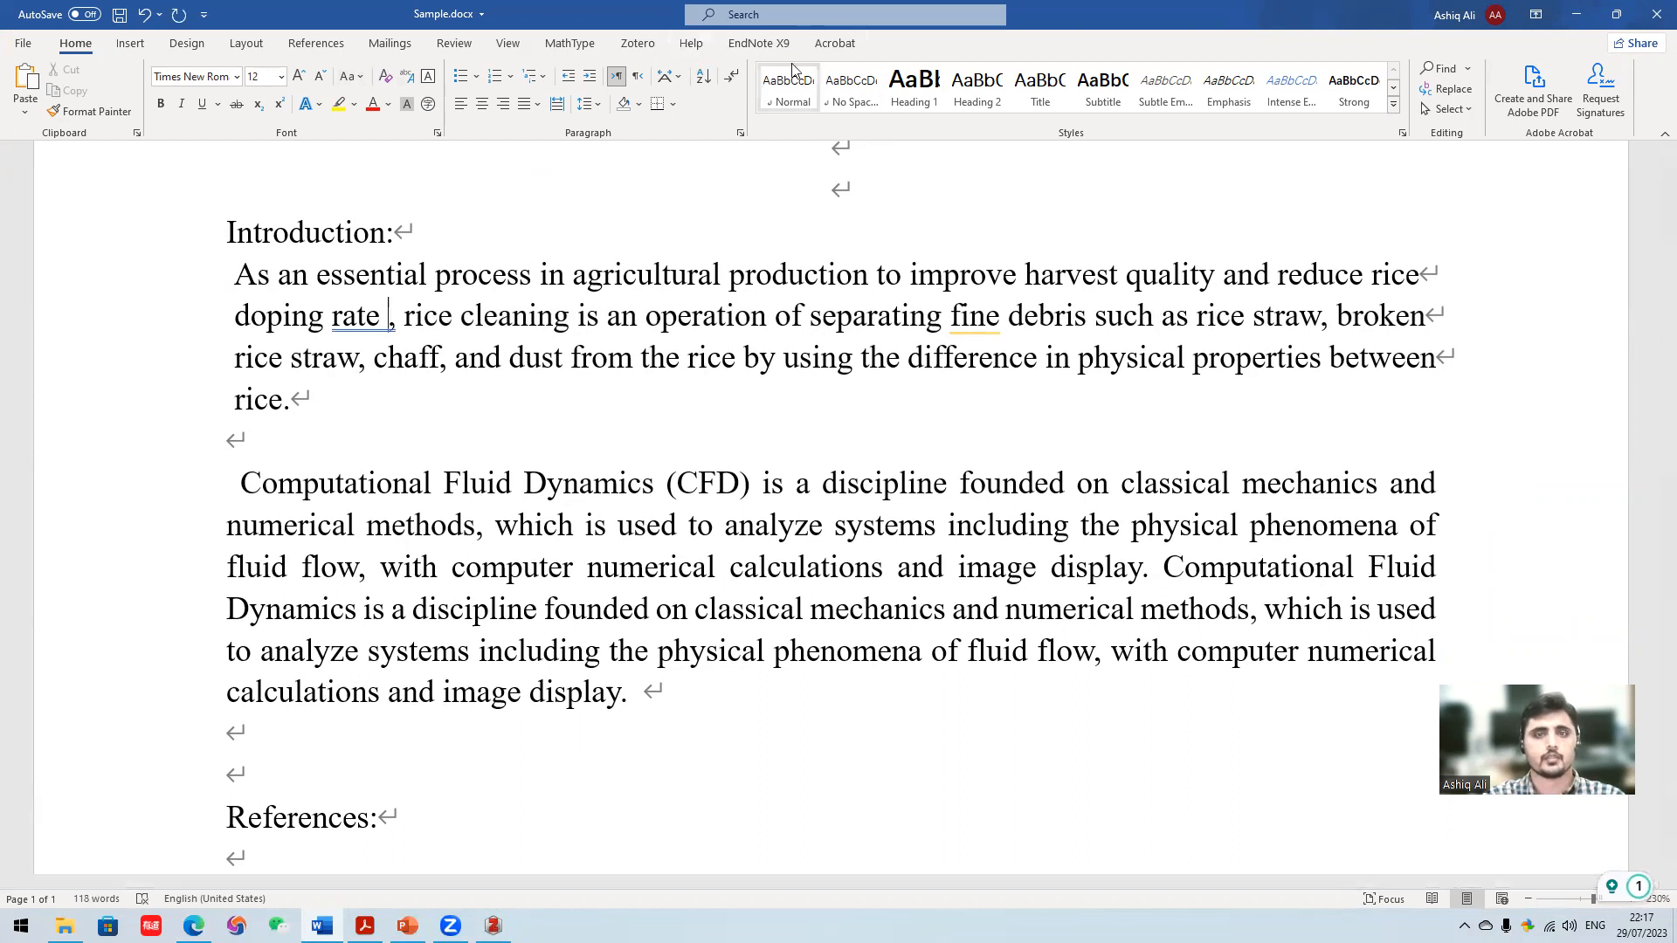
left_click(638, 44)
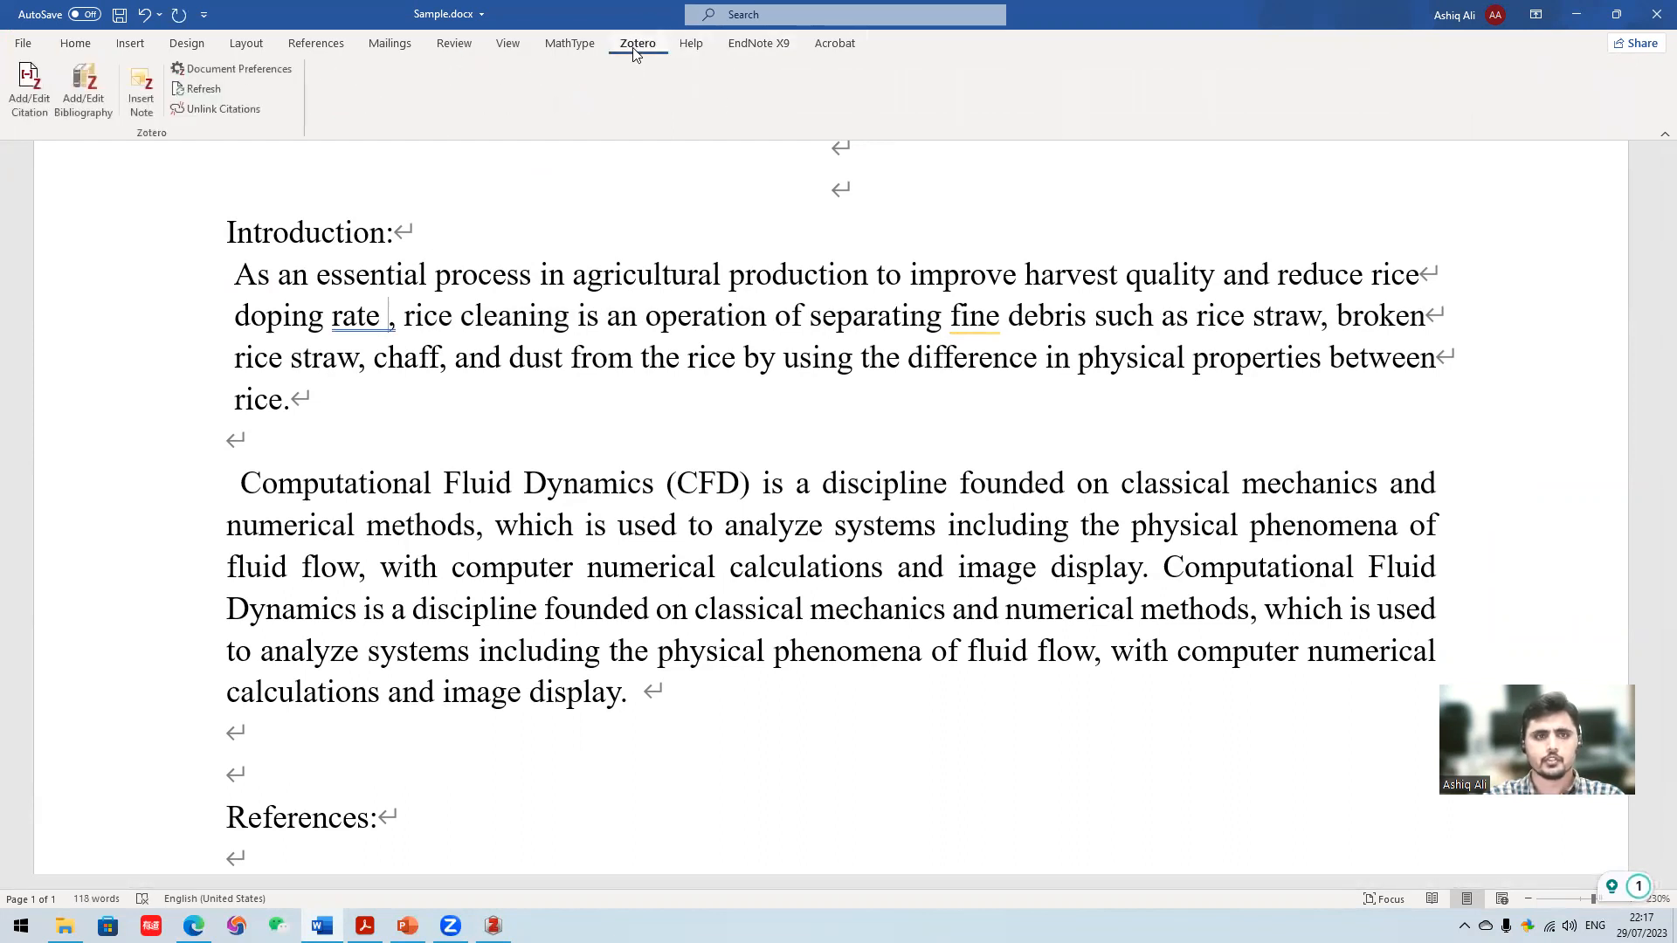
left_click(37, 112)
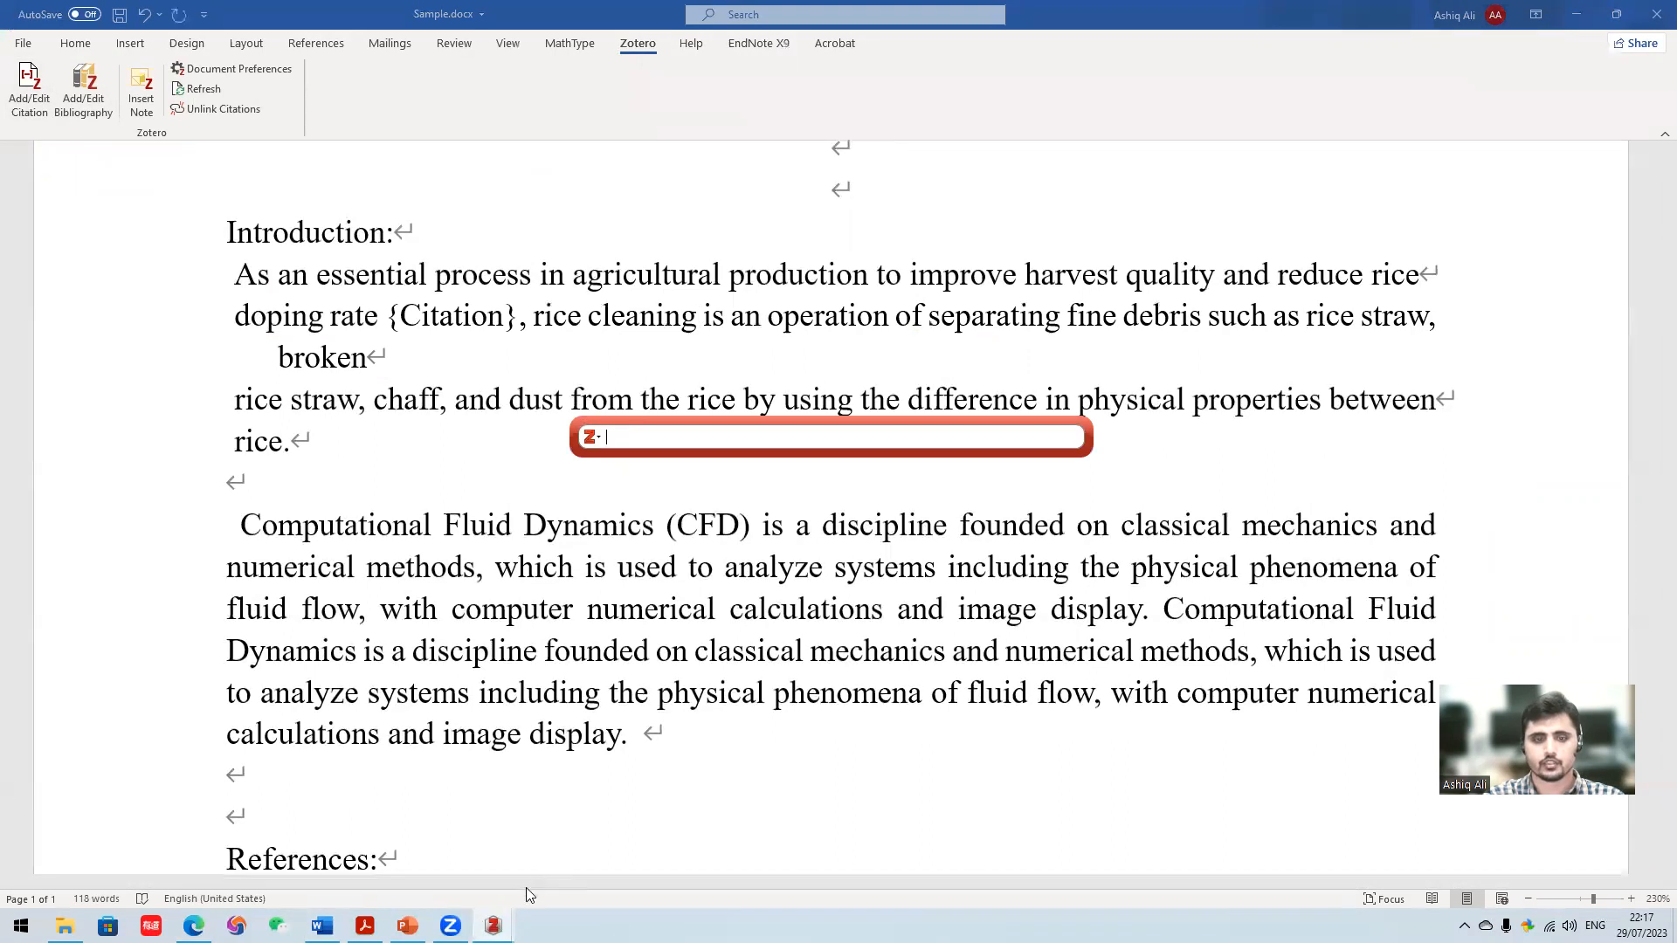
mouse_move(493, 924)
left_click(457, 871)
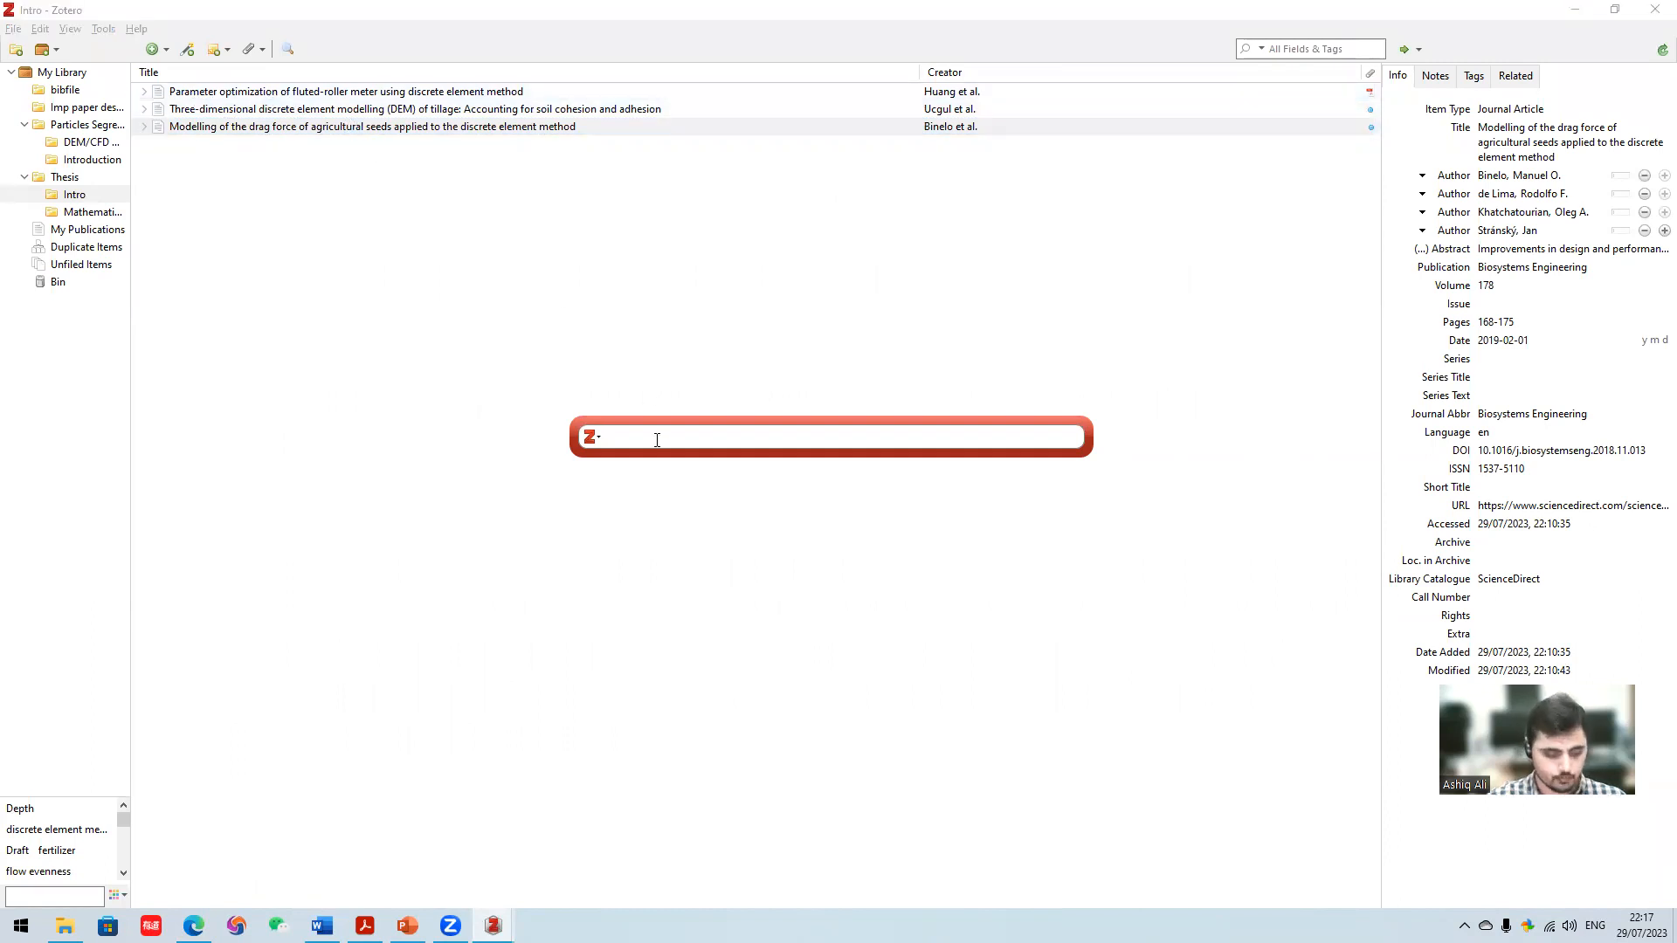
type("para")
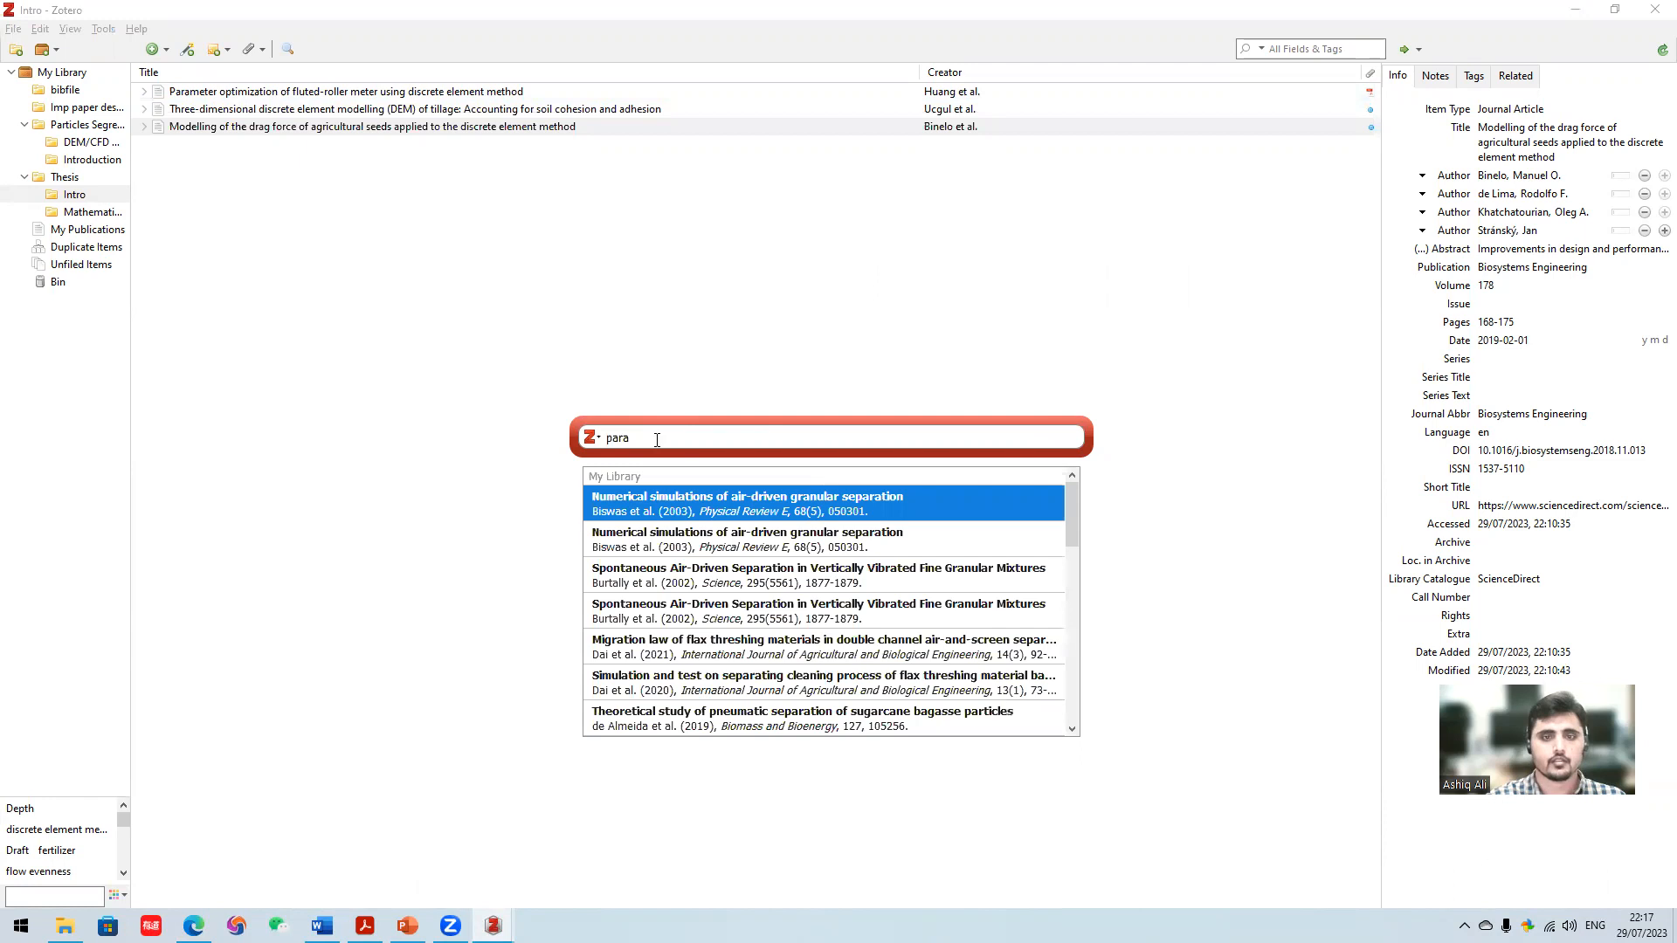
scroll(747, 513, "down", 1)
scroll(748, 512, "up", 1)
type("mete")
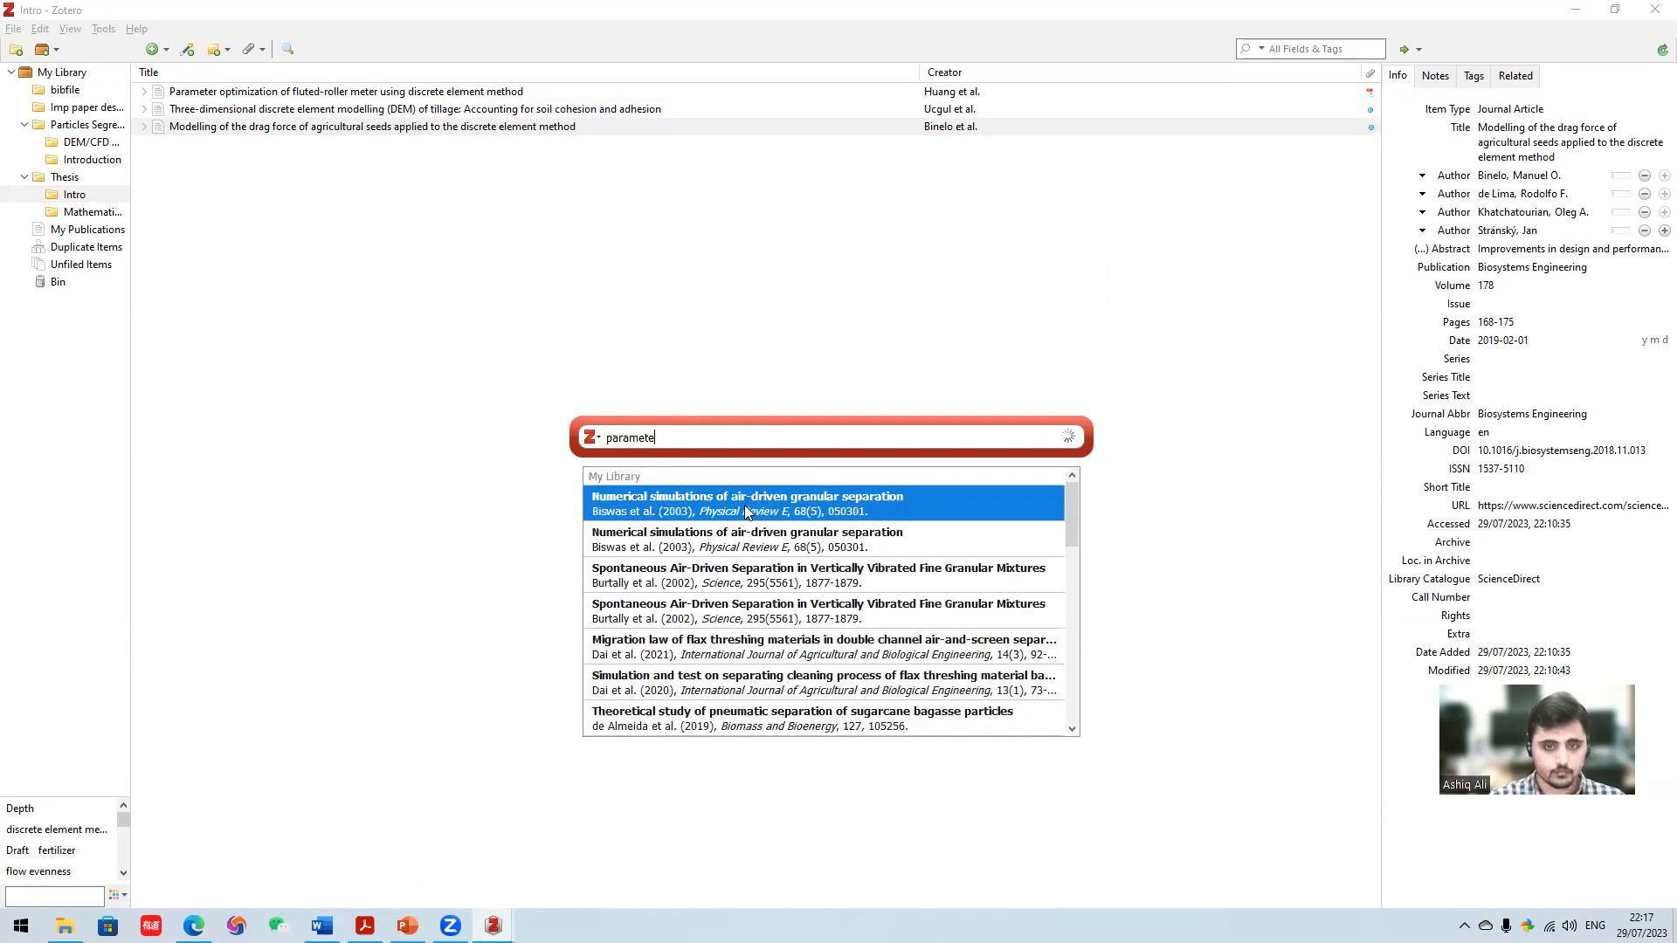
left_click(746, 511)
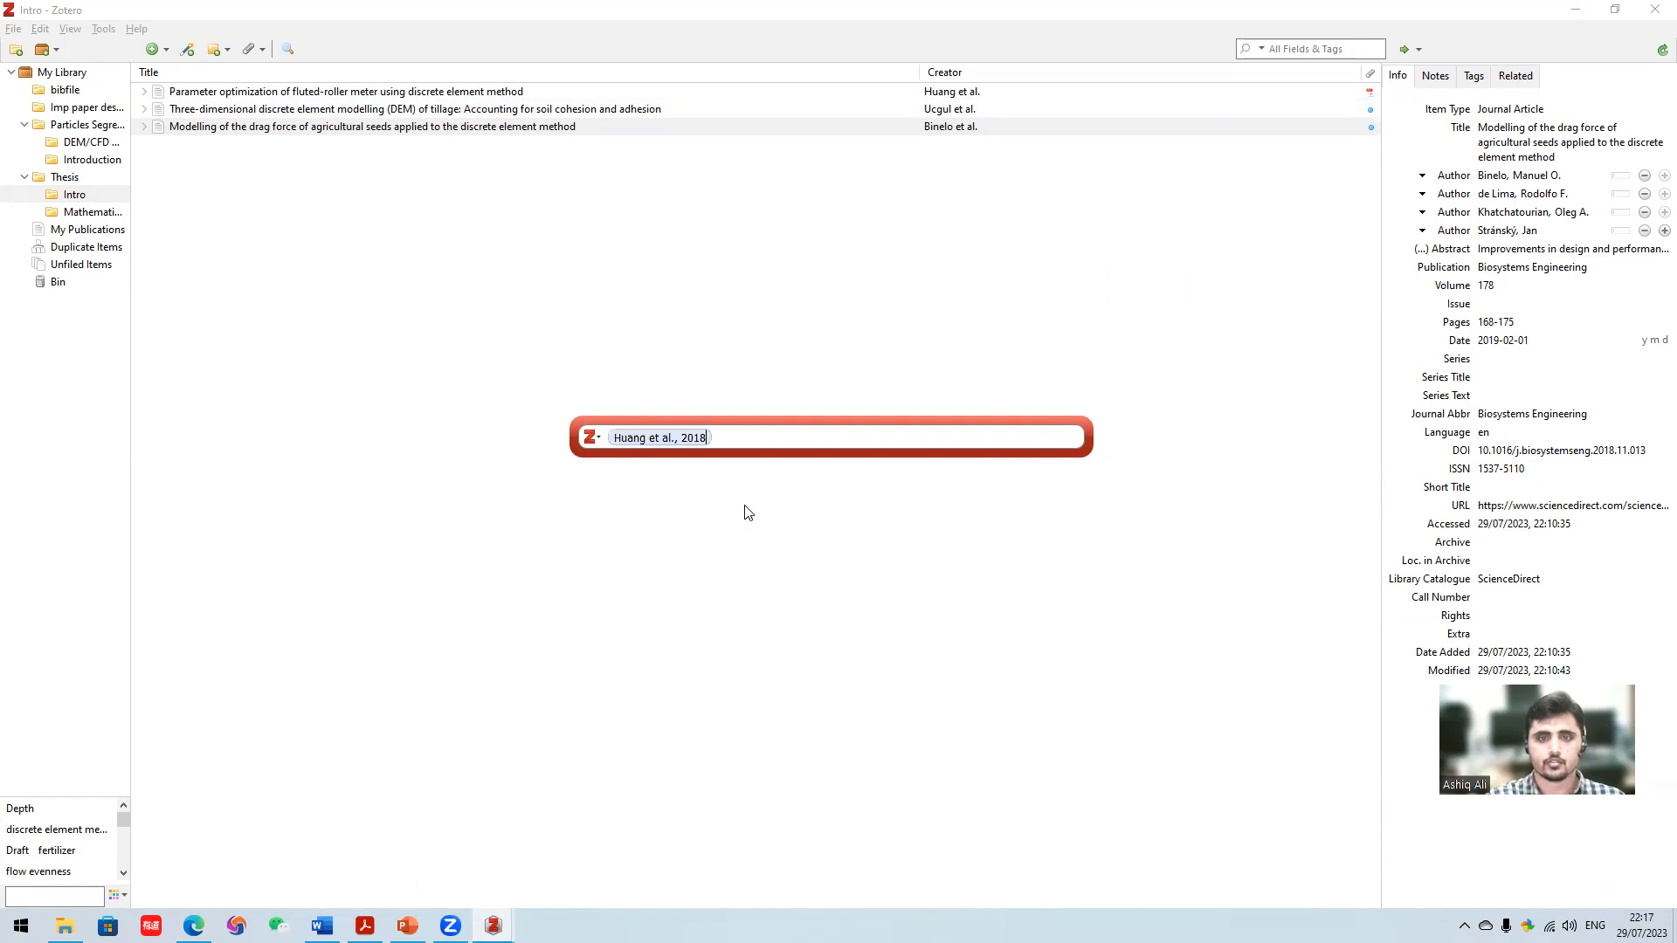
key("Return")
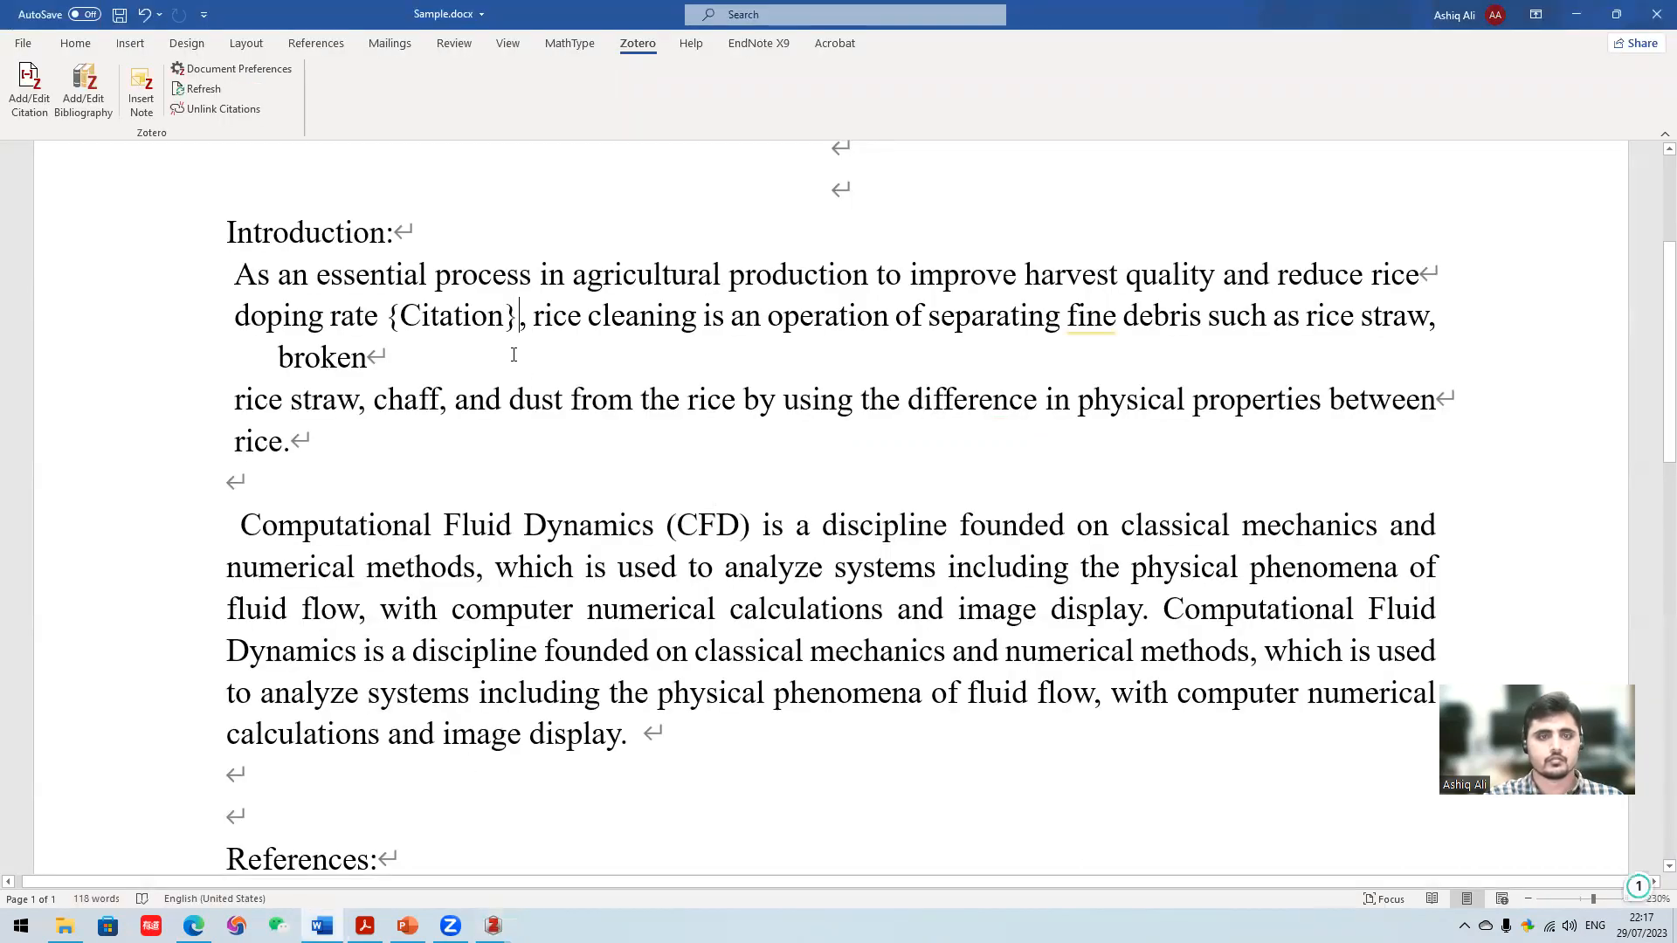
mouse_move(494, 926)
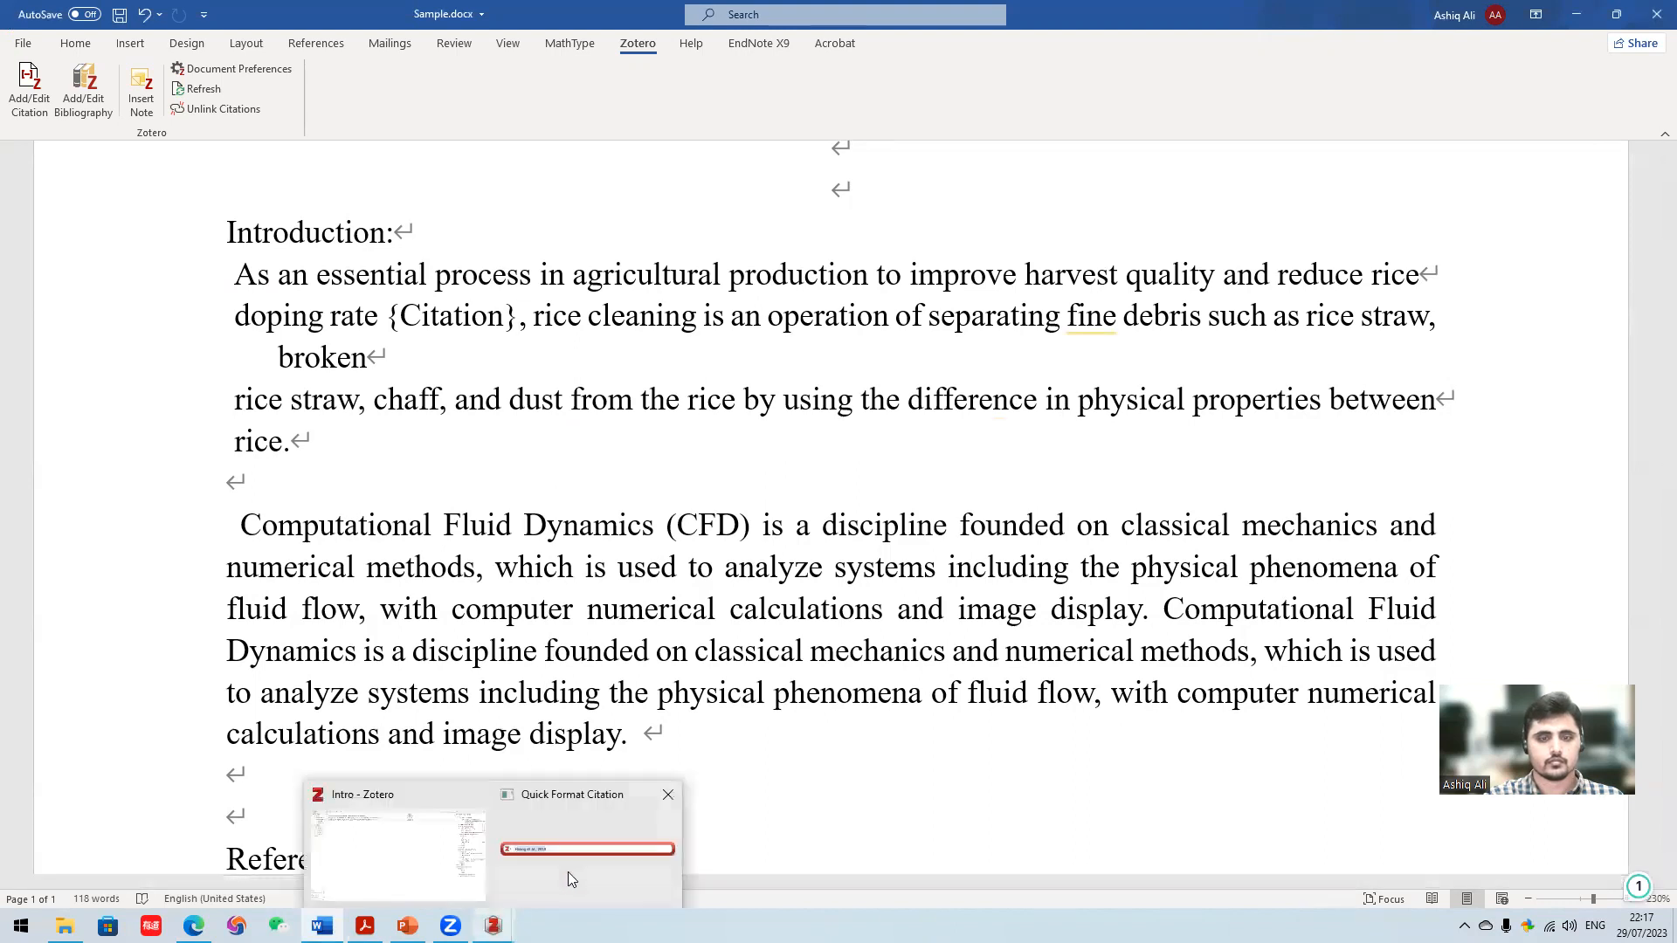
key("Return")
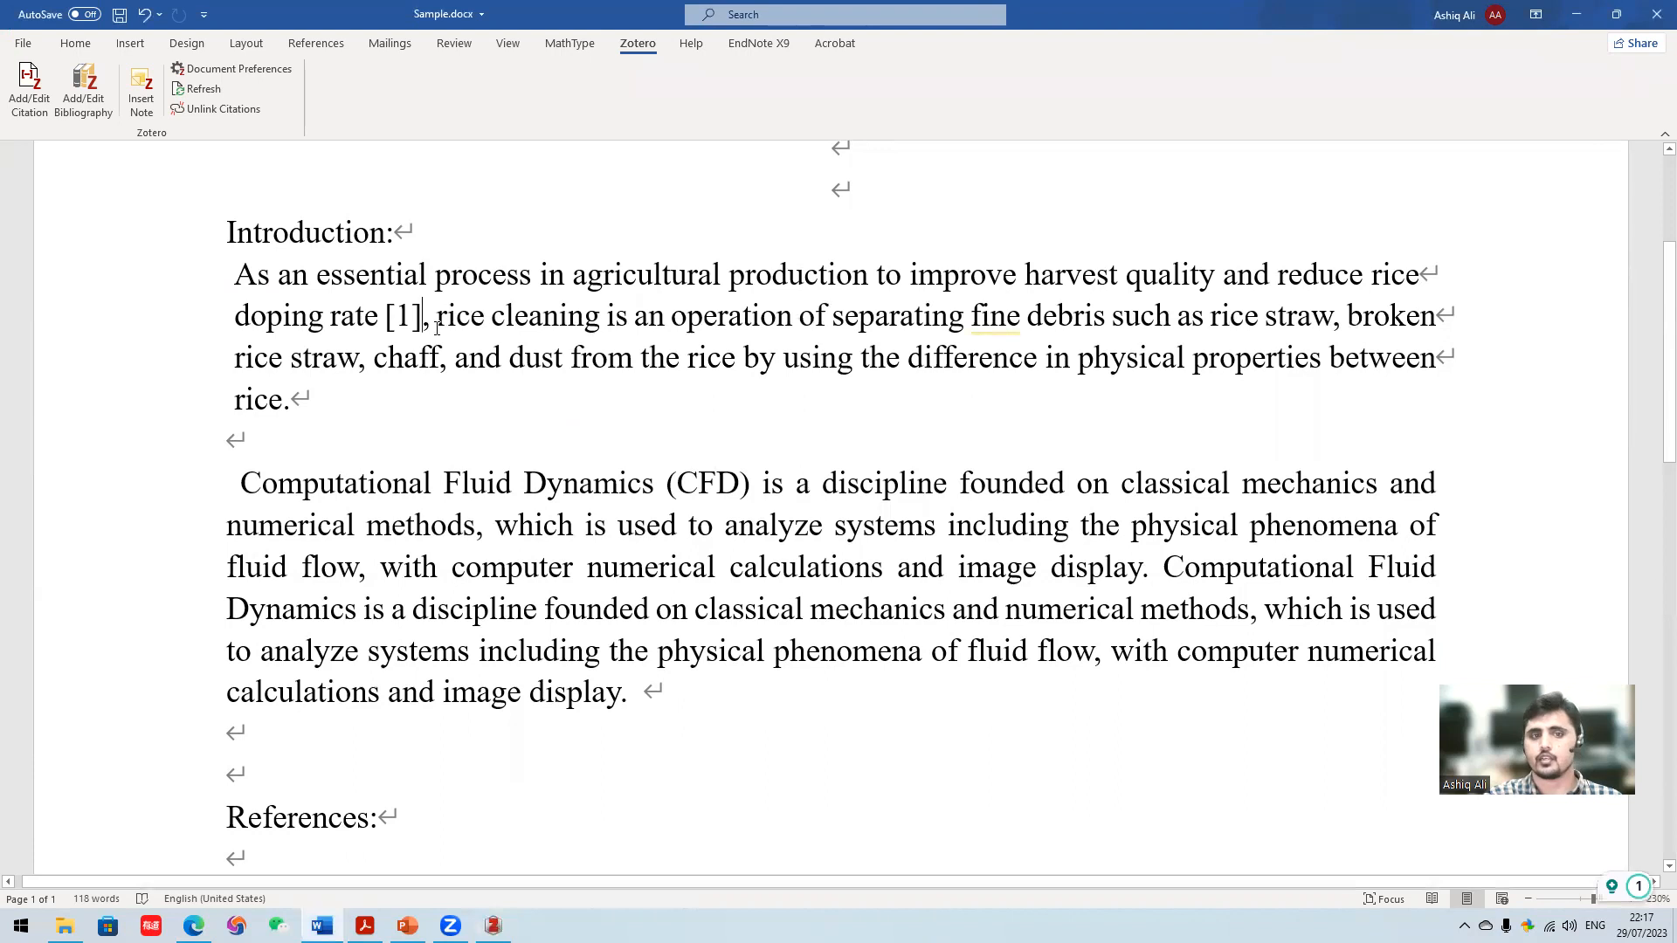
- Set the insertion point after the final word "rice" of the first Introduction paragraph and restore the Word window to a smaller size
left_click(282, 399)
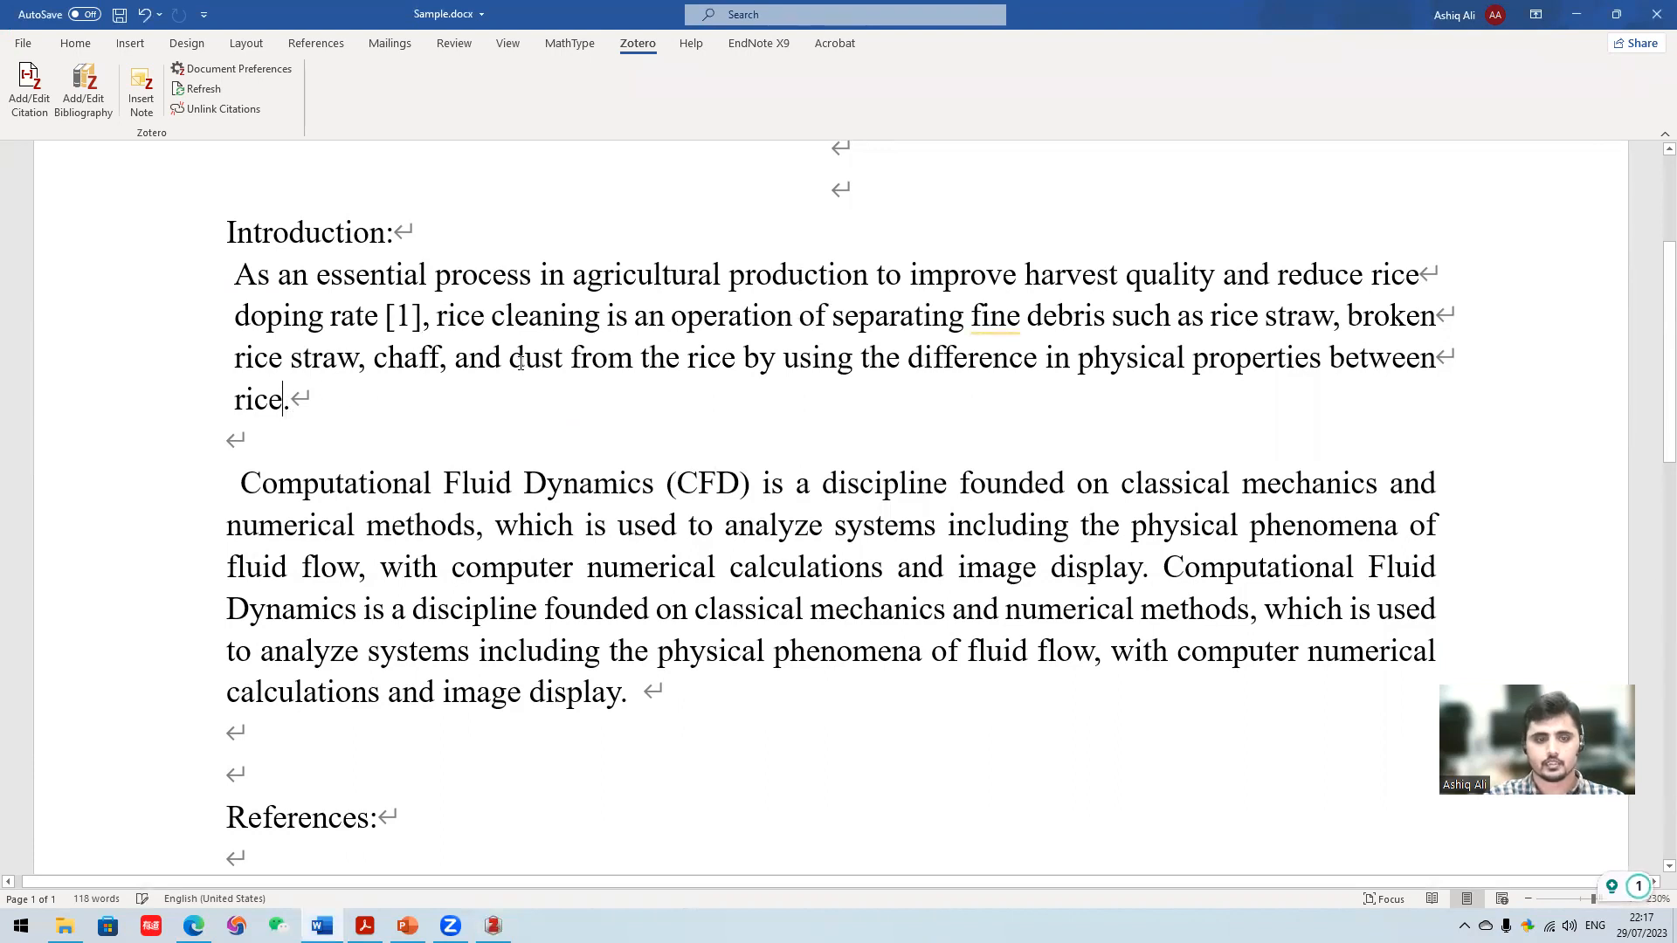
left_click(1615, 14)
mouse_move(365, 925)
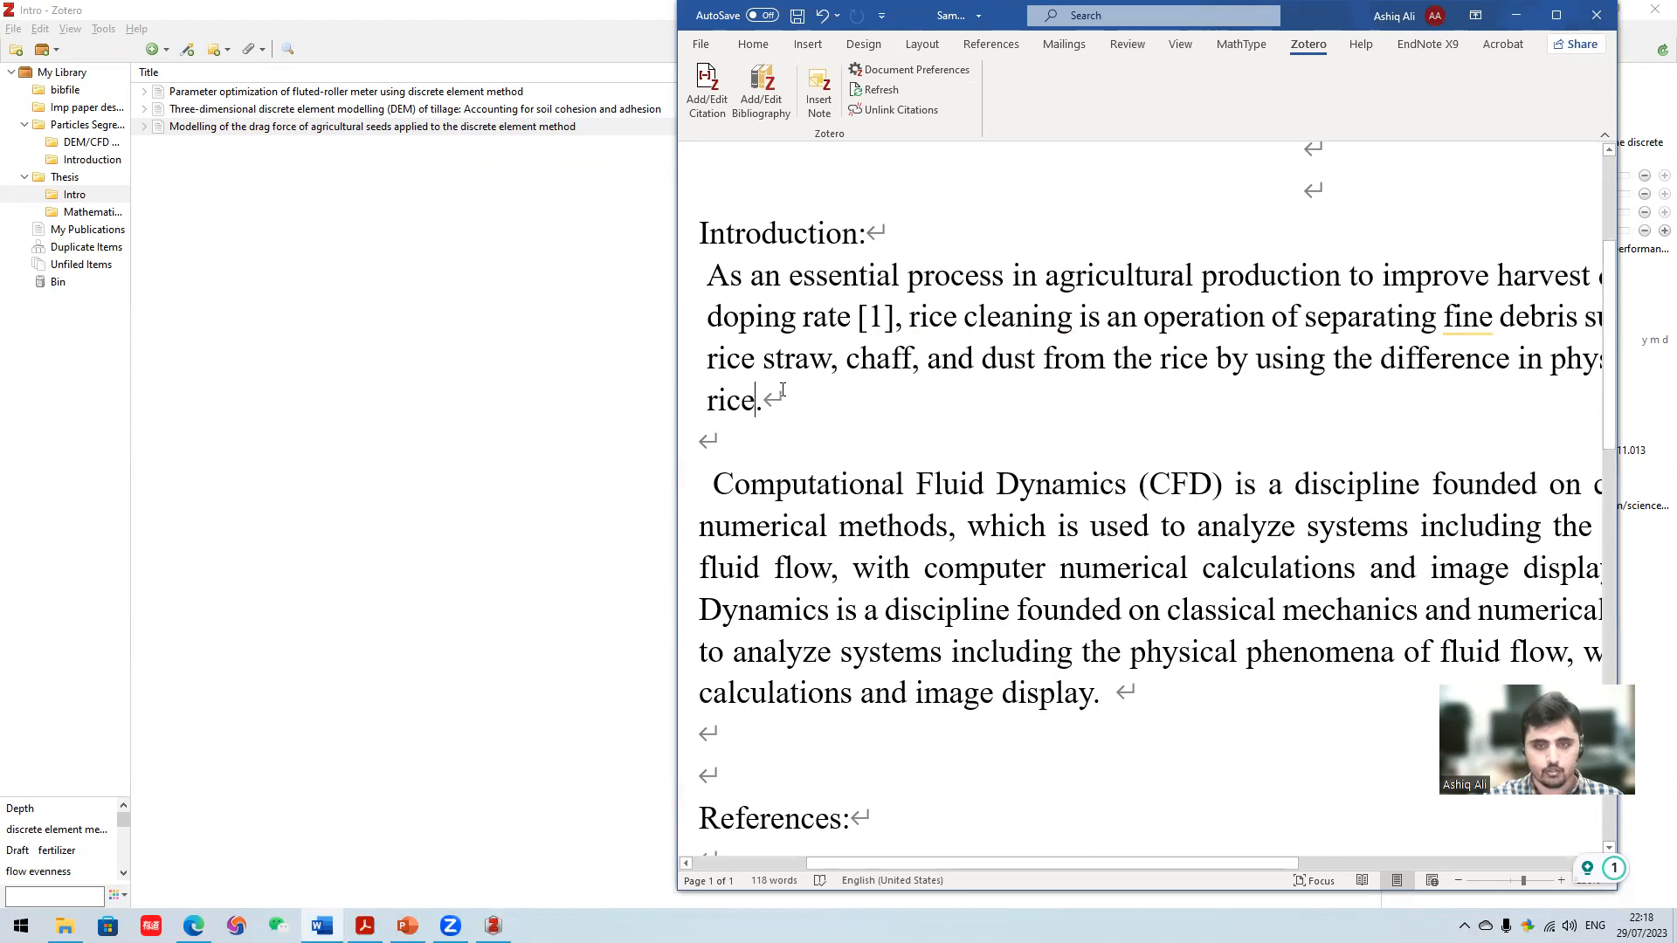
- Start a Zotero citation after "rice", search for "Three" and pick "Three-dimensional model for particle-size segregation by shaking"
left_click(707, 87)
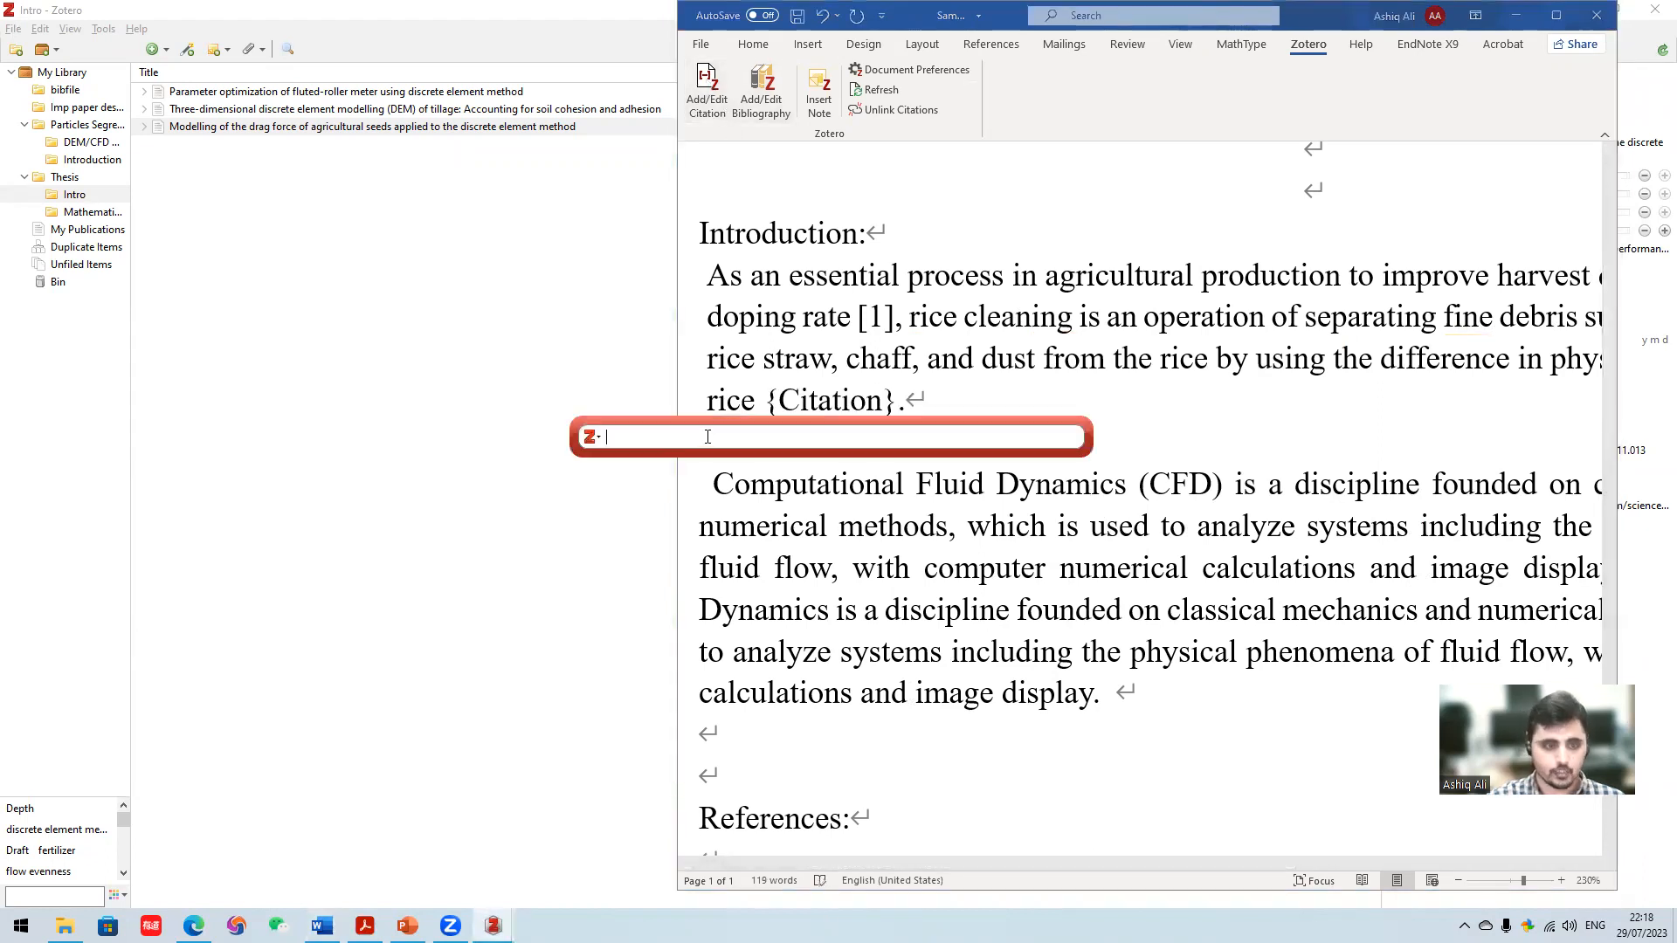
type("Three")
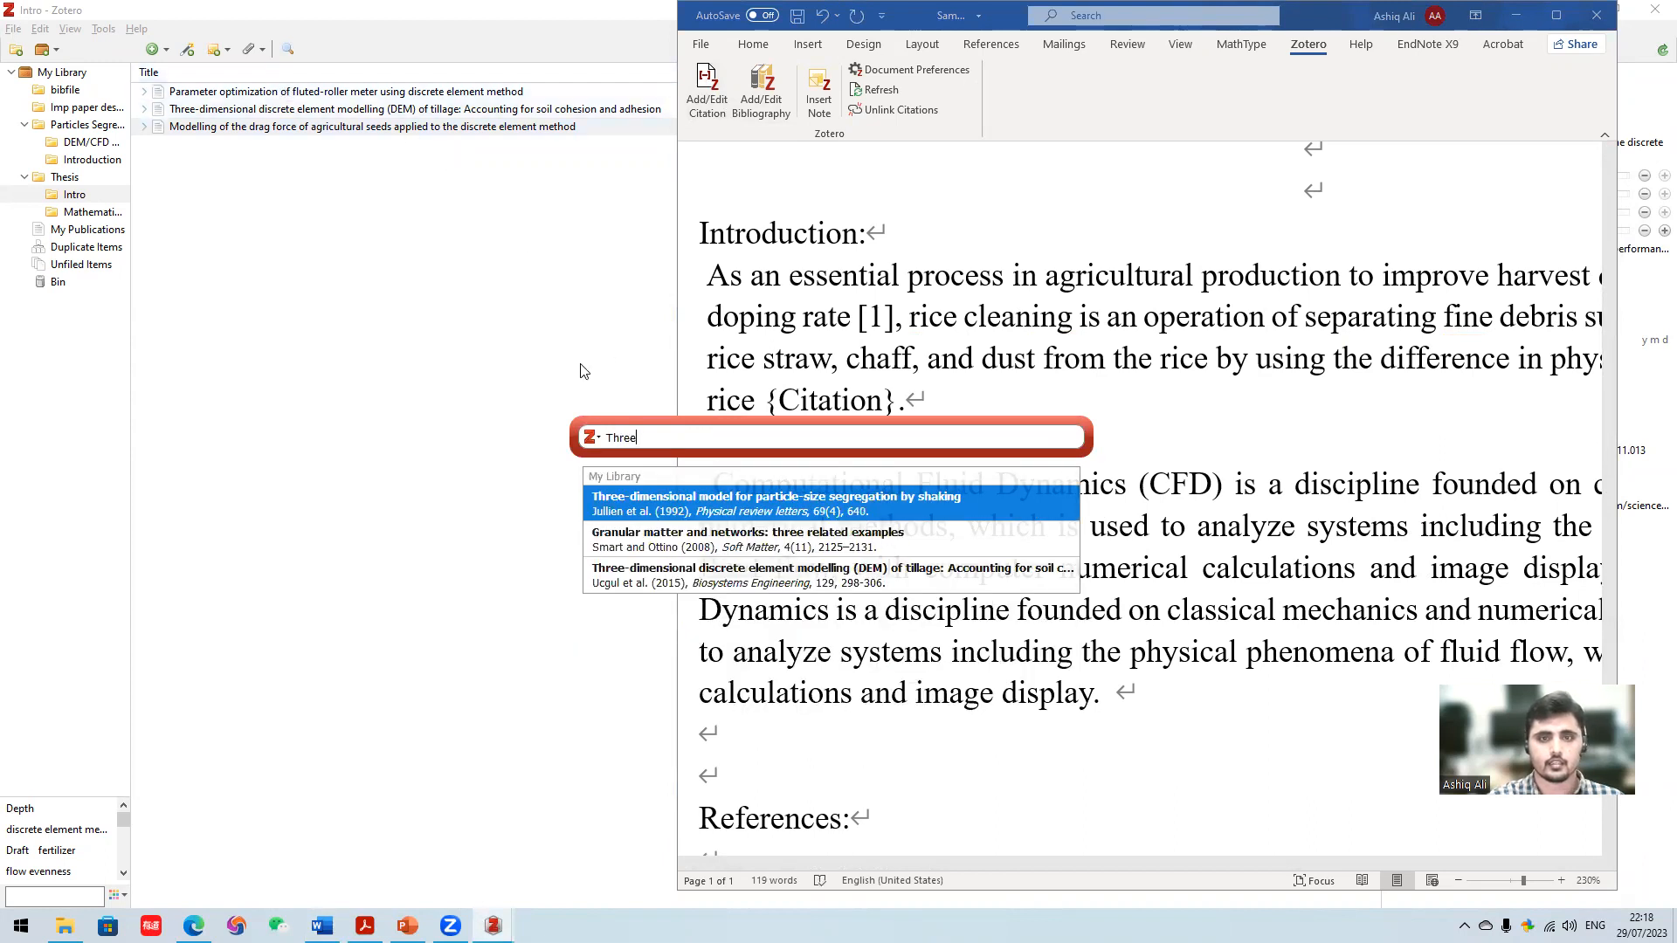
left_click(678, 507)
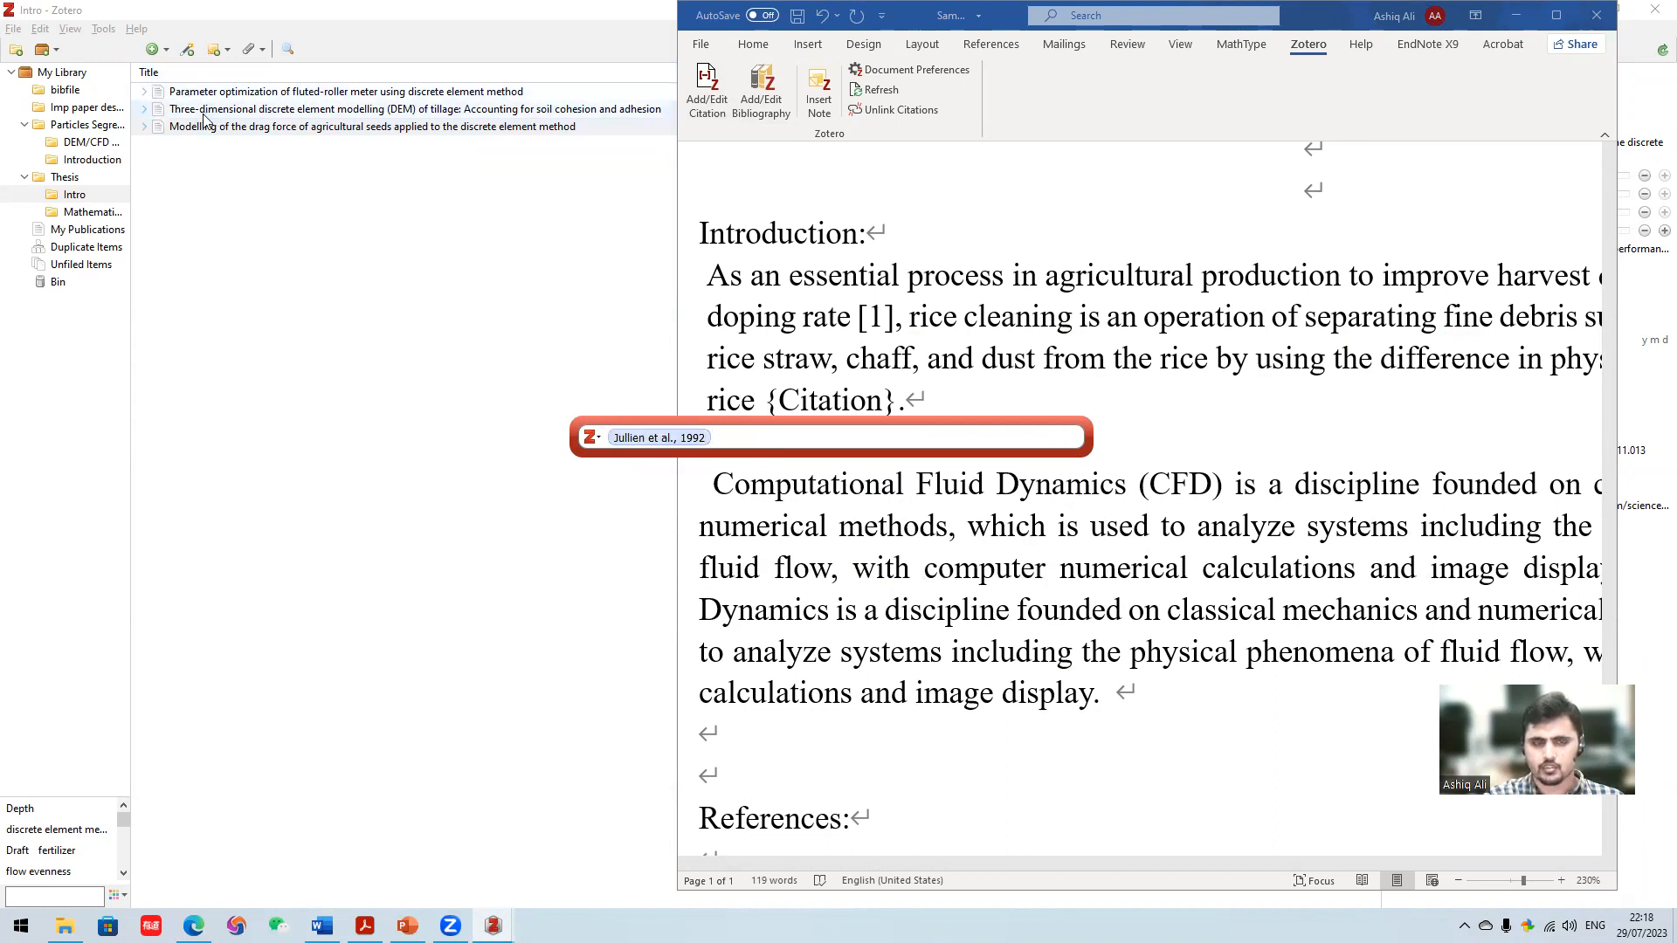
- Switch the citation to Classic View and cite "Parameter optimization of fluted-roller meter using discrete element method" from the Thesis Intro subcollection instead
left_click(599, 443)
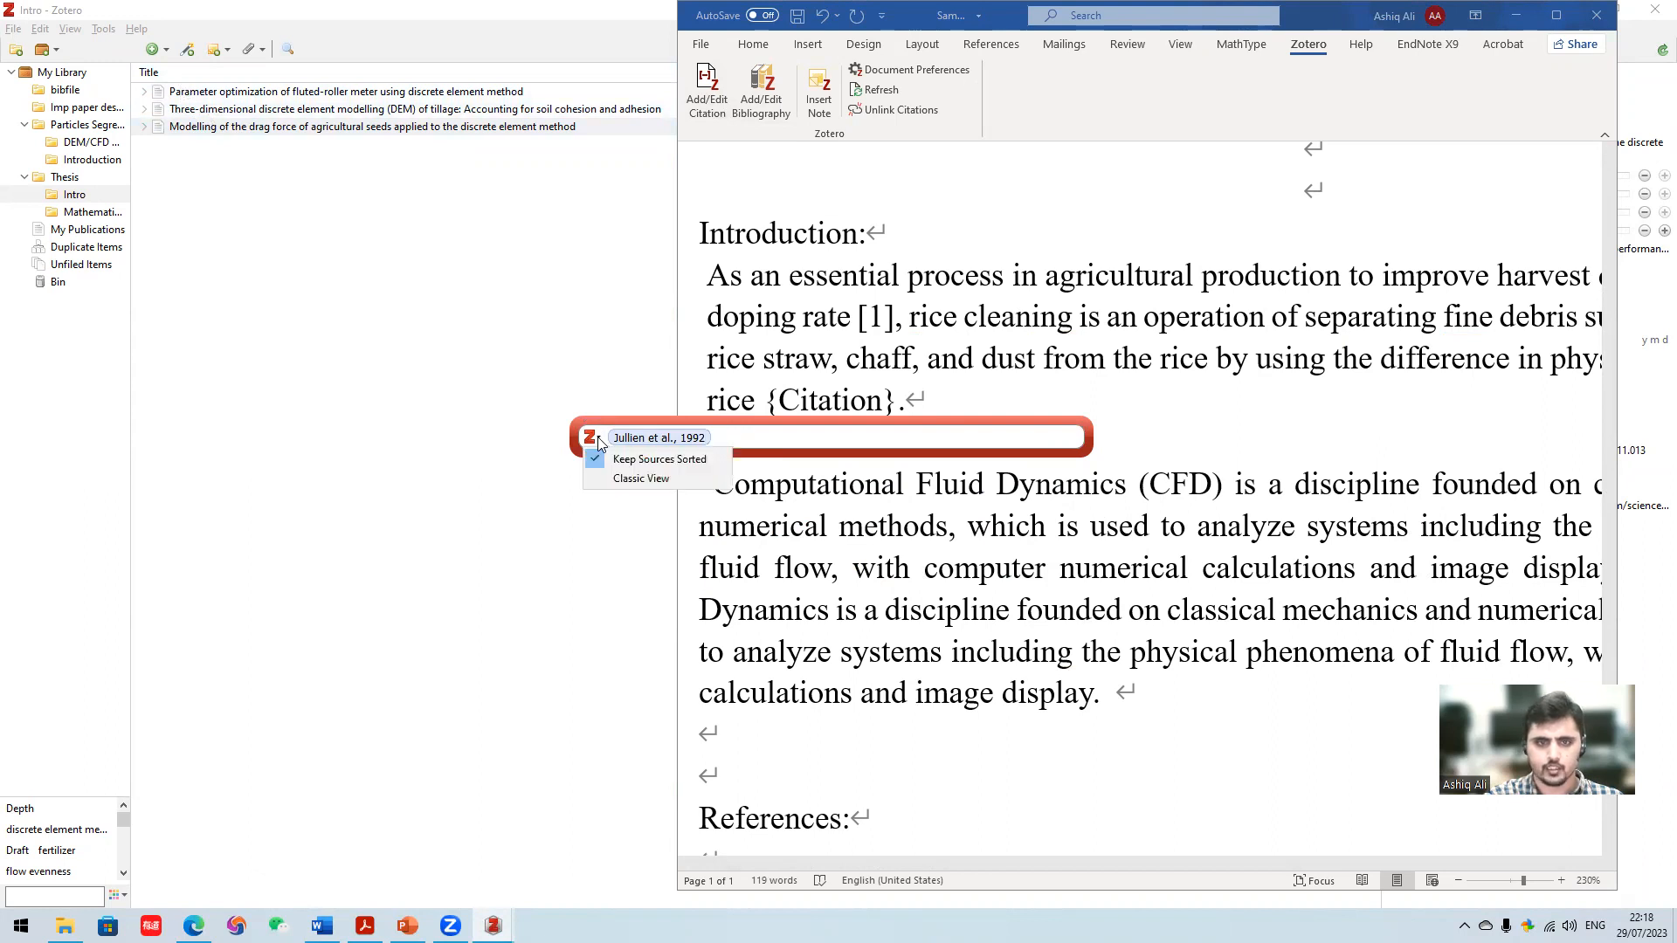
left_click(643, 477)
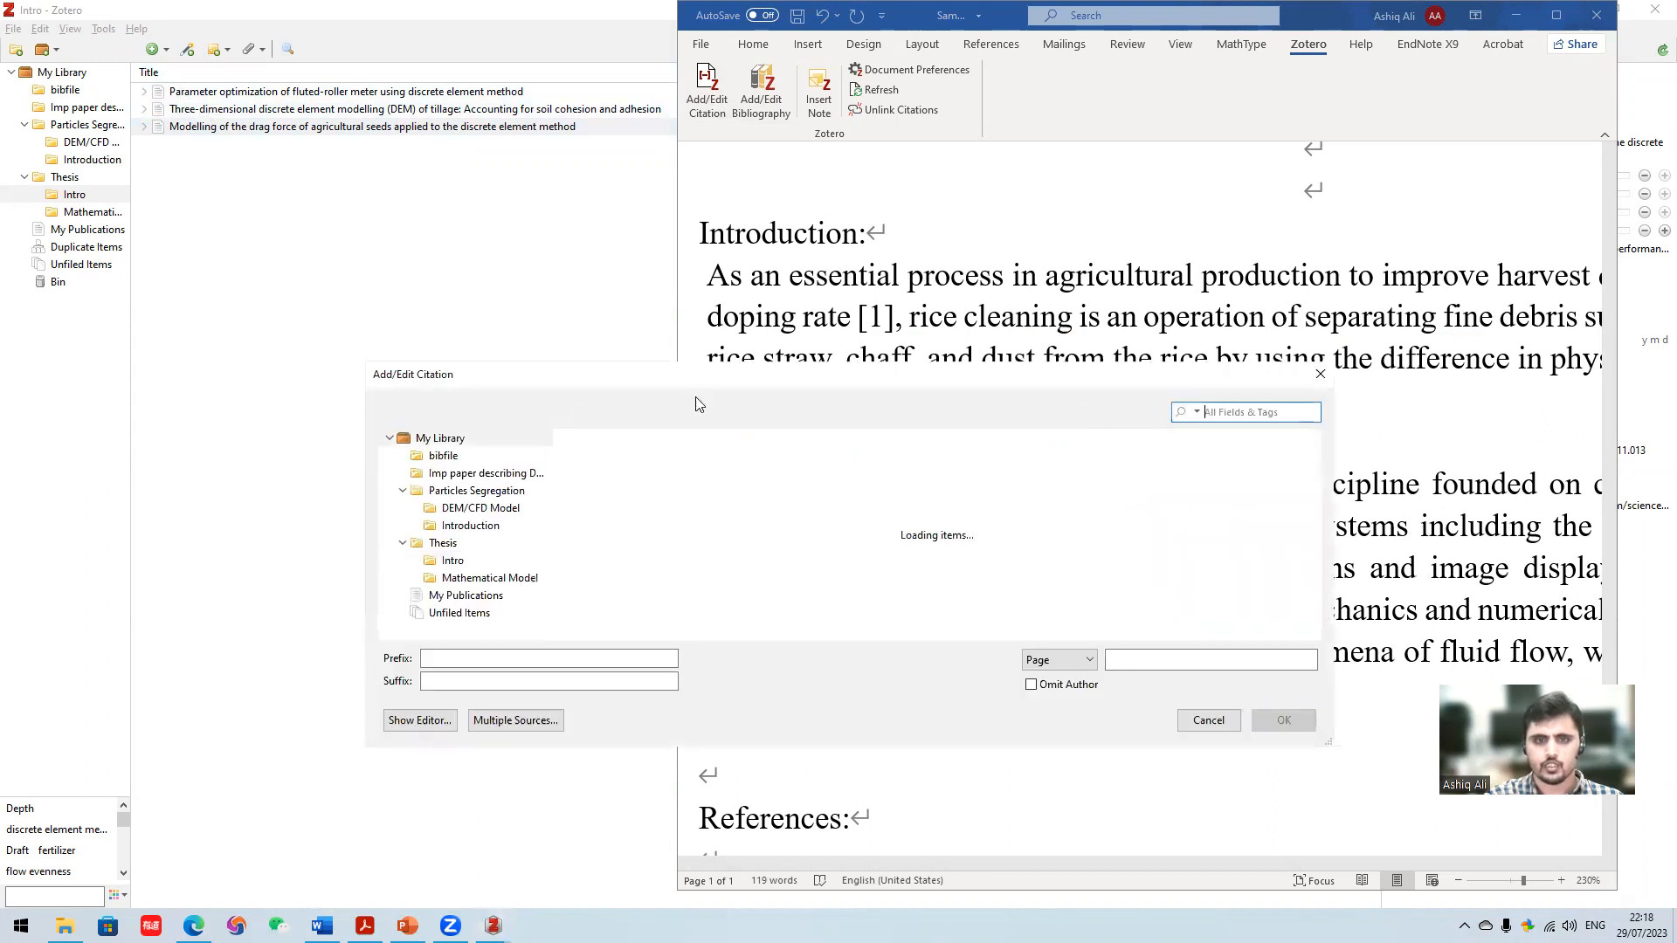
left_click_drag(851, 378, 835, 165)
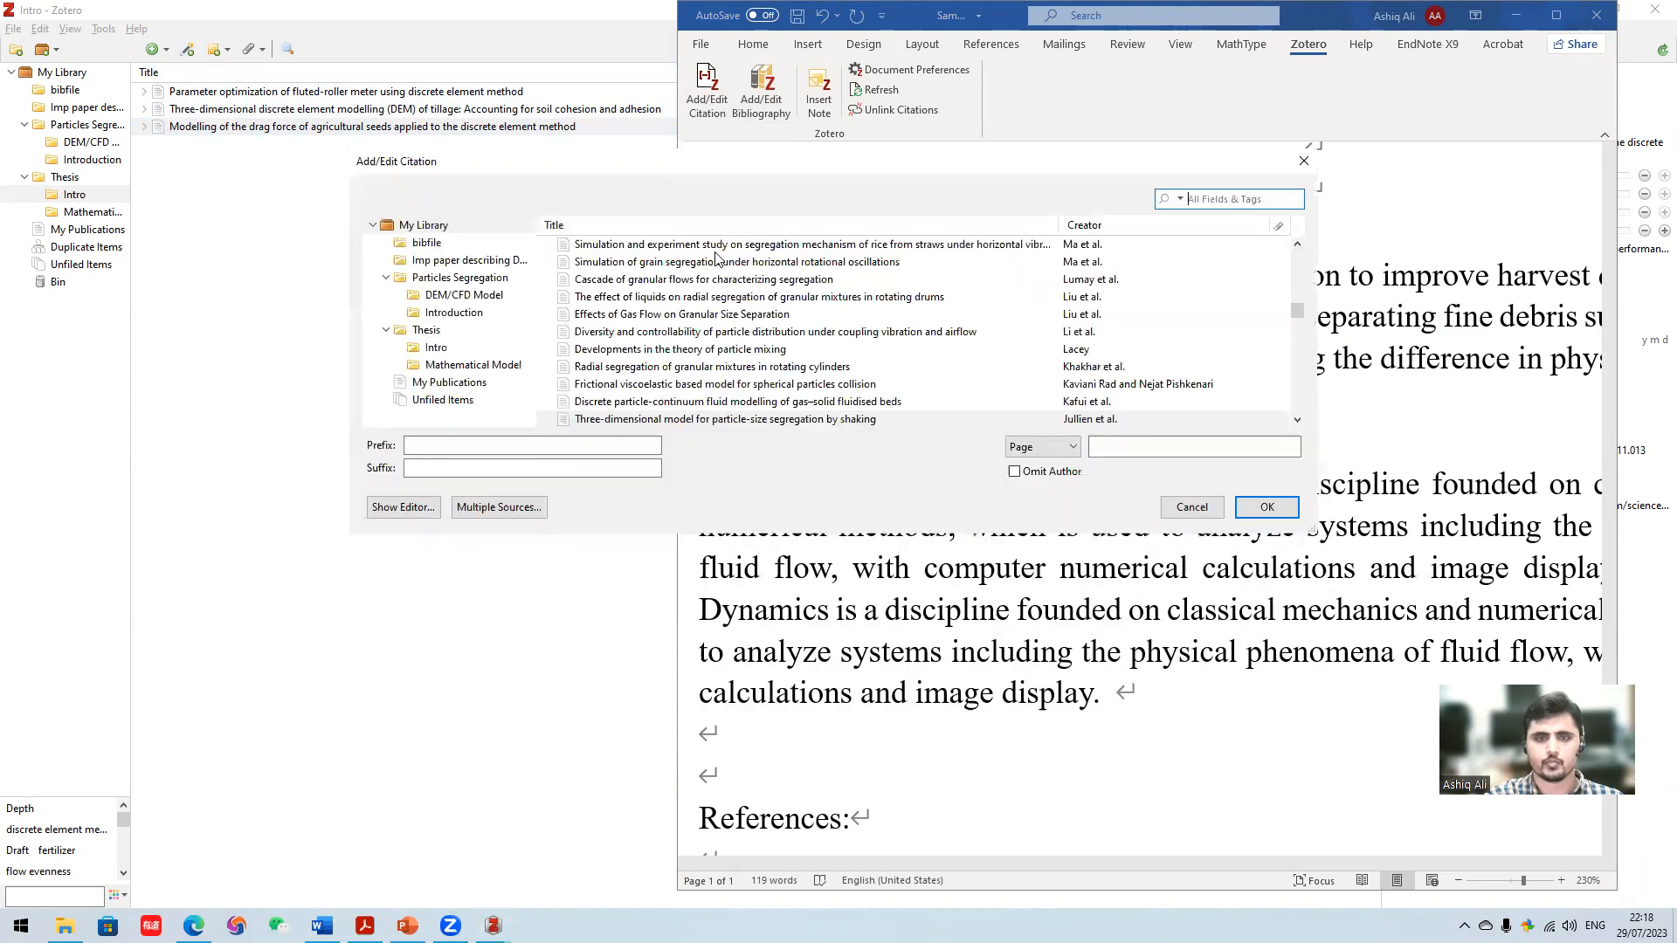
left_click(442, 351)
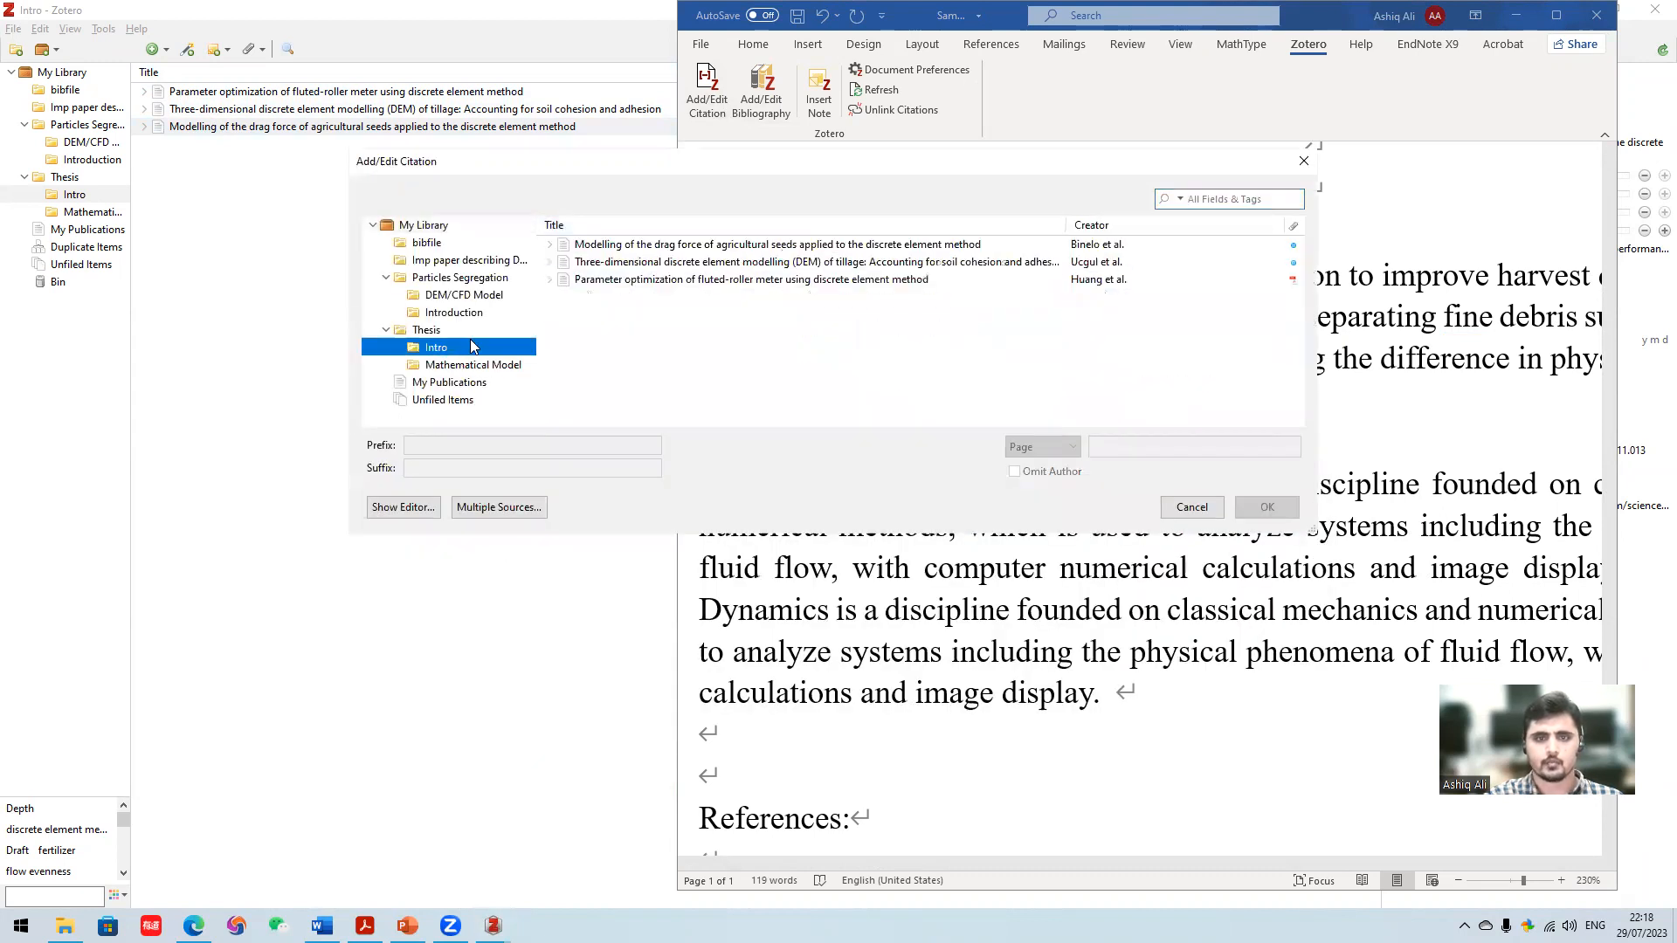
left_click(753, 283)
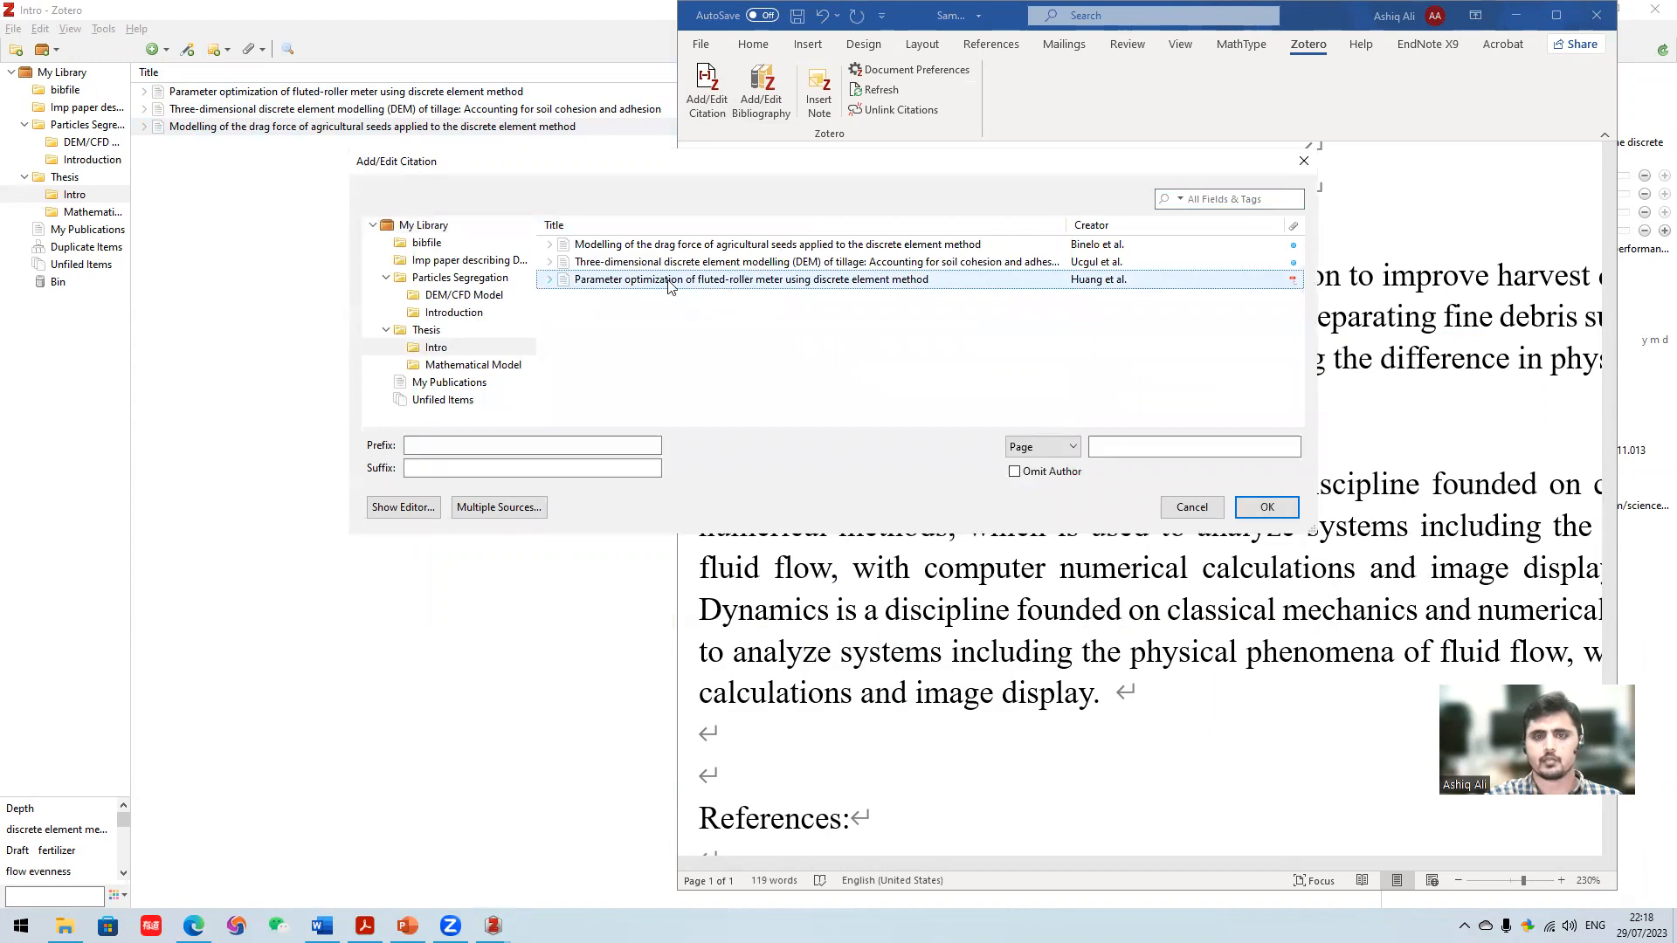
left_click(1264, 508)
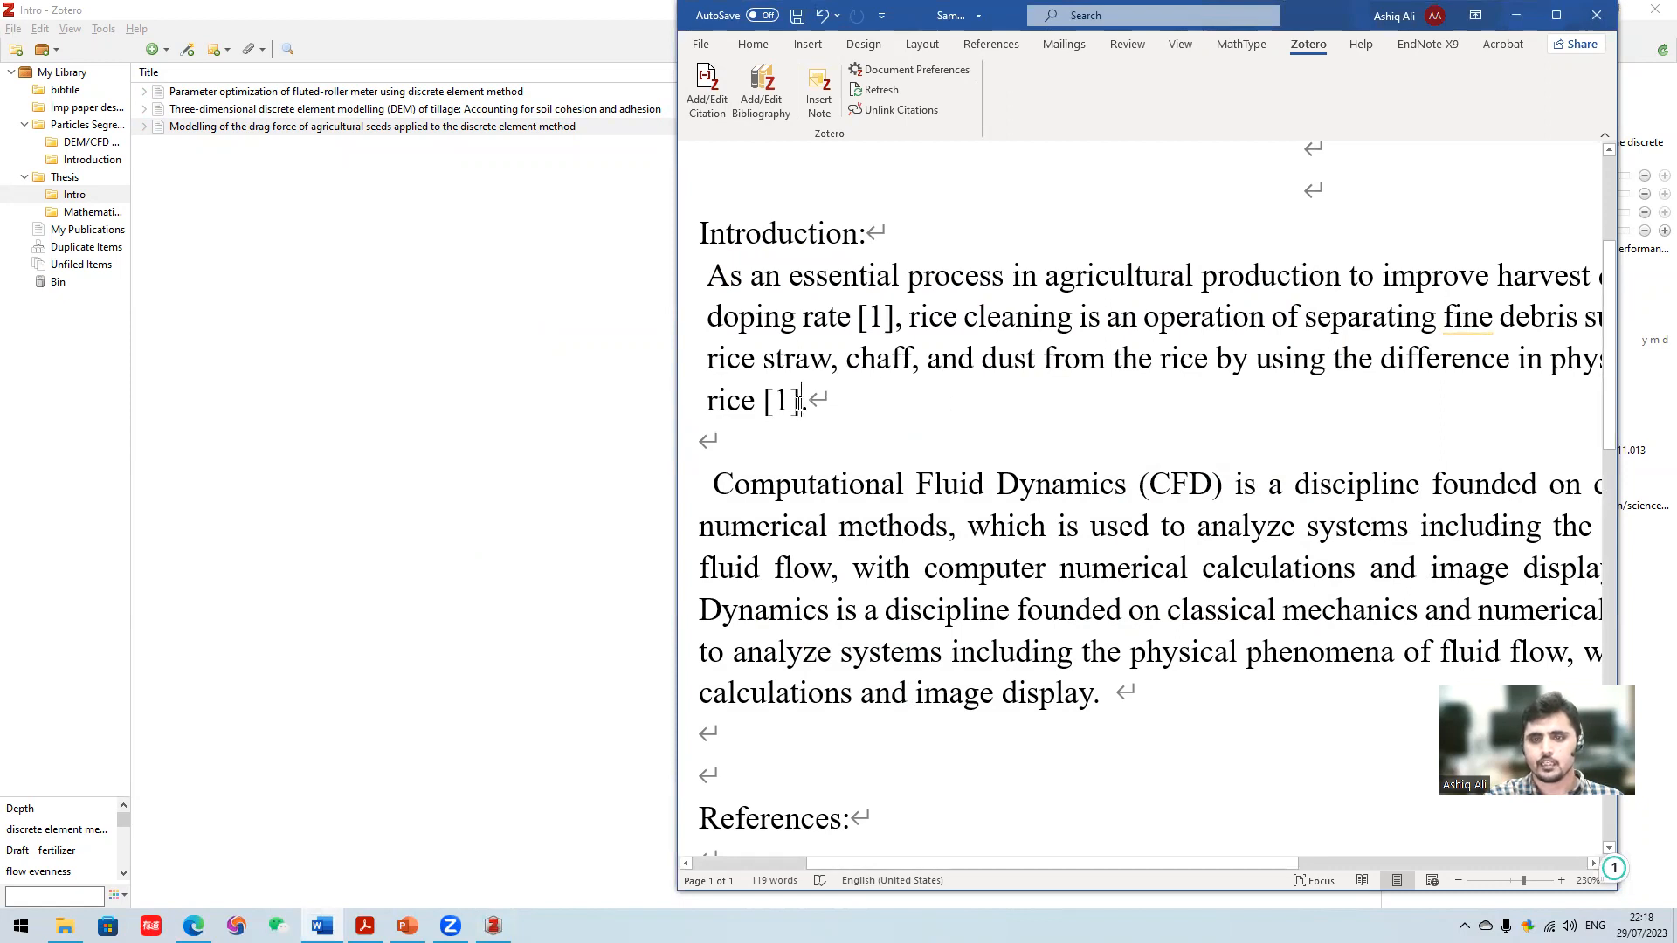
scroll(896, 435, "down", 2)
scroll(896, 435, "up", 2)
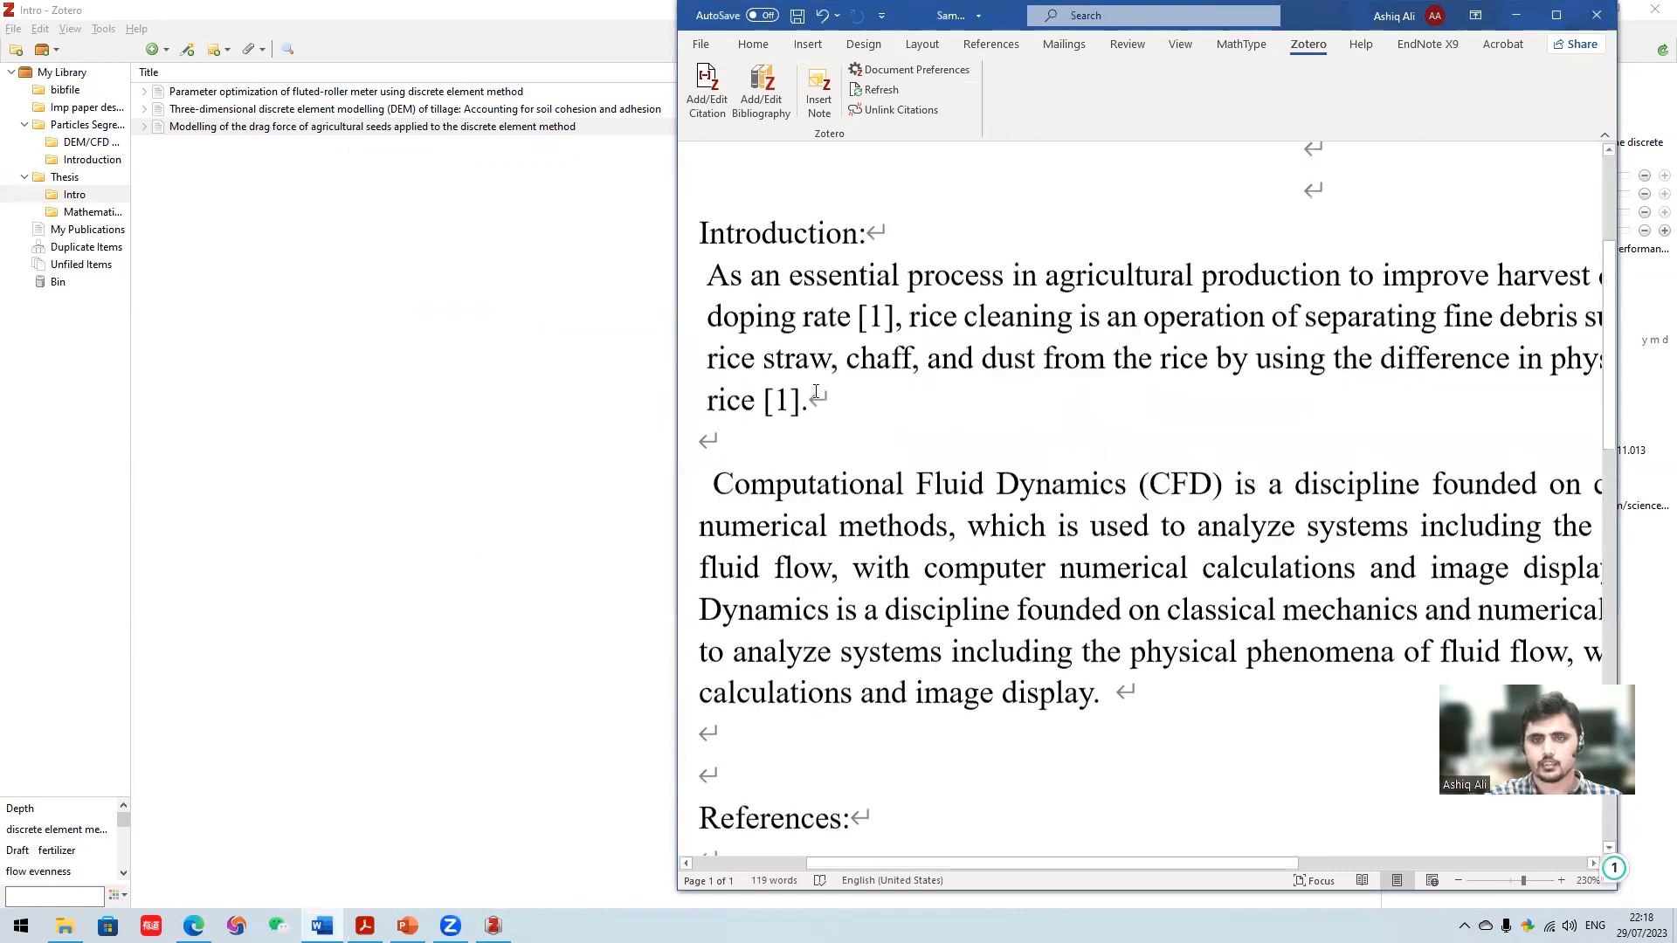
- Undo the citation after "rice" and cite "Three-dimensional model for particle-size segregation by shaking" together with "Modelling of the drag force of agricultural seeds" there
key("ctrl+z")
key("ctrl+z")
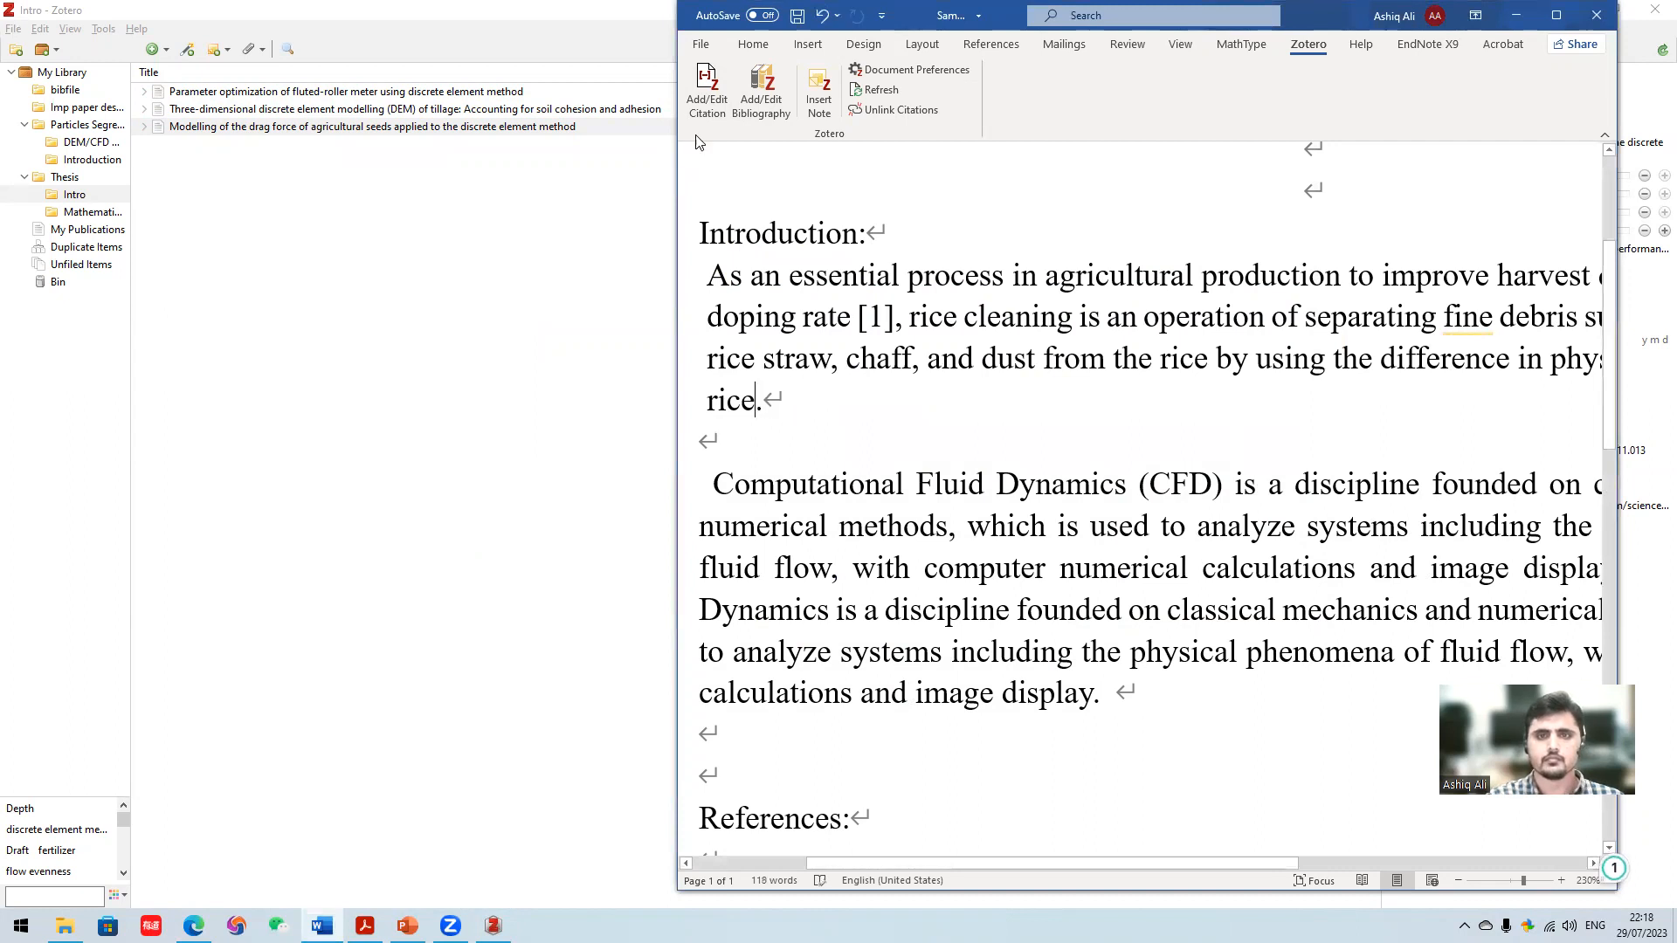
left_click(692, 110)
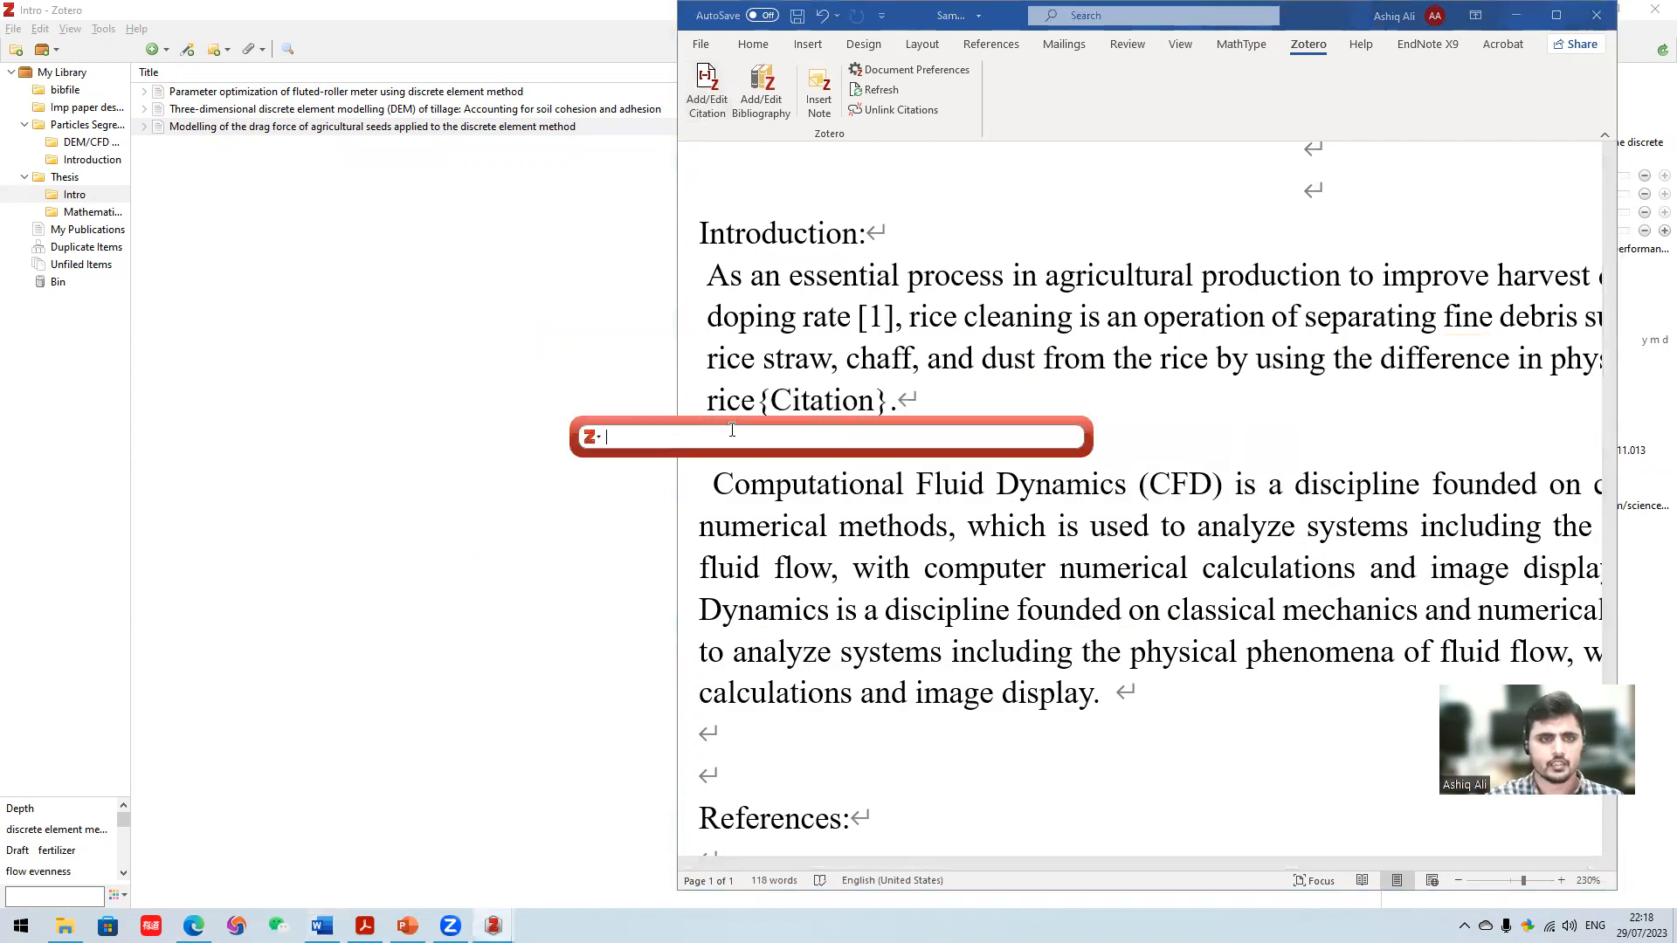
type("three")
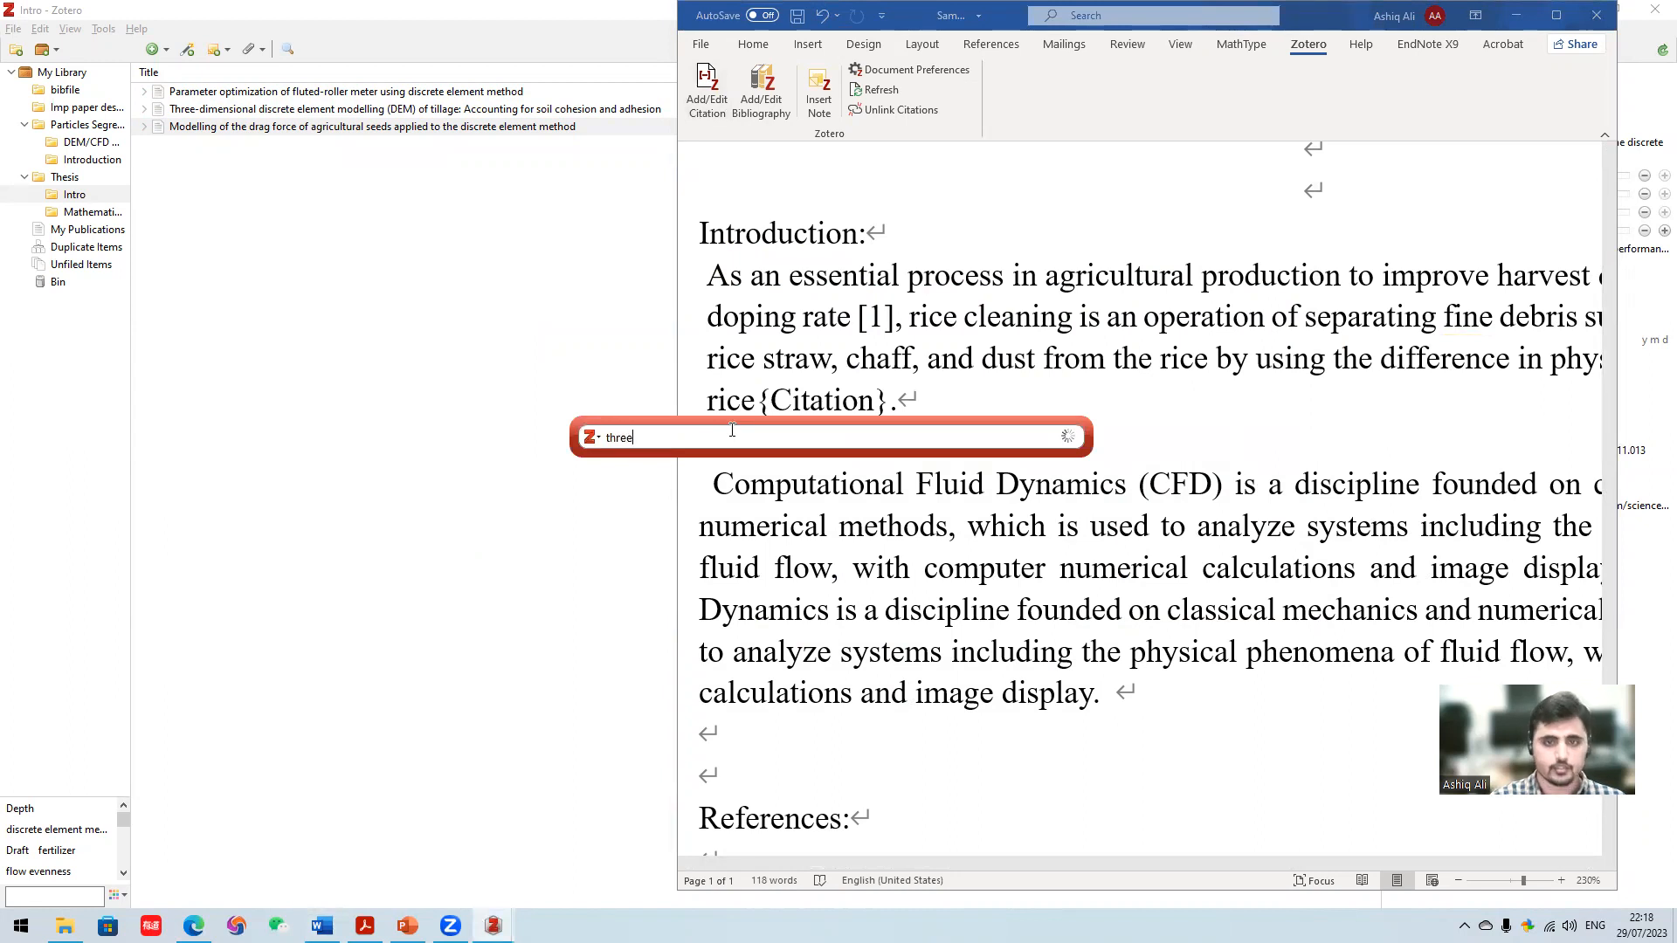
left_click(747, 500)
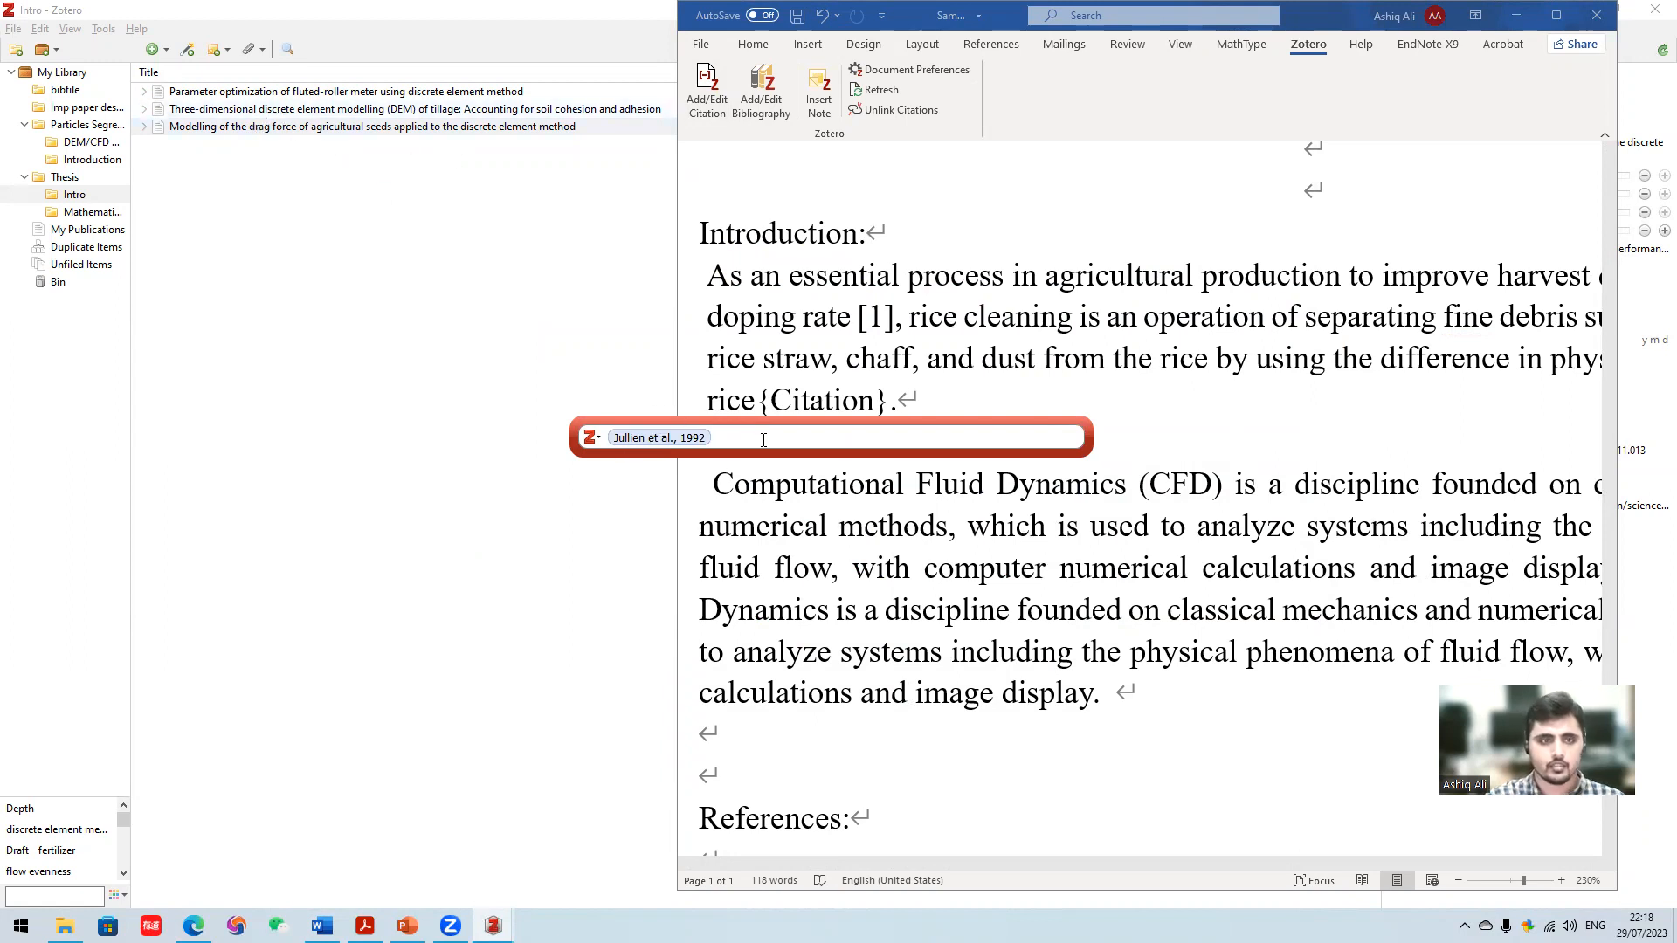
type("modell")
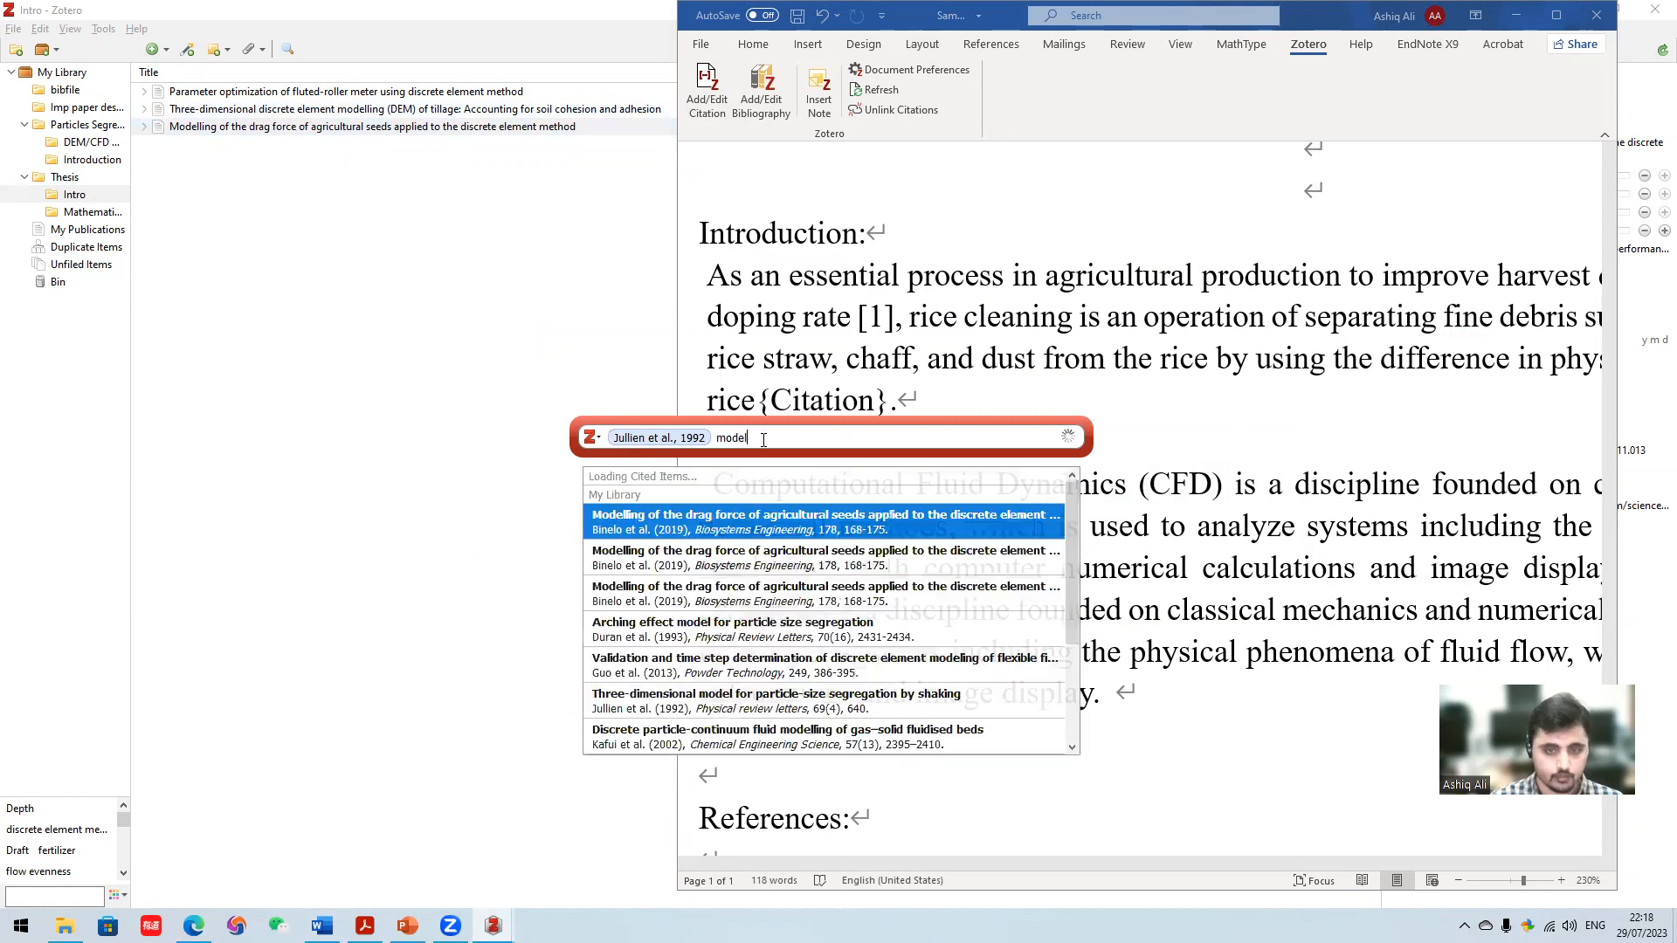
left_click(738, 505)
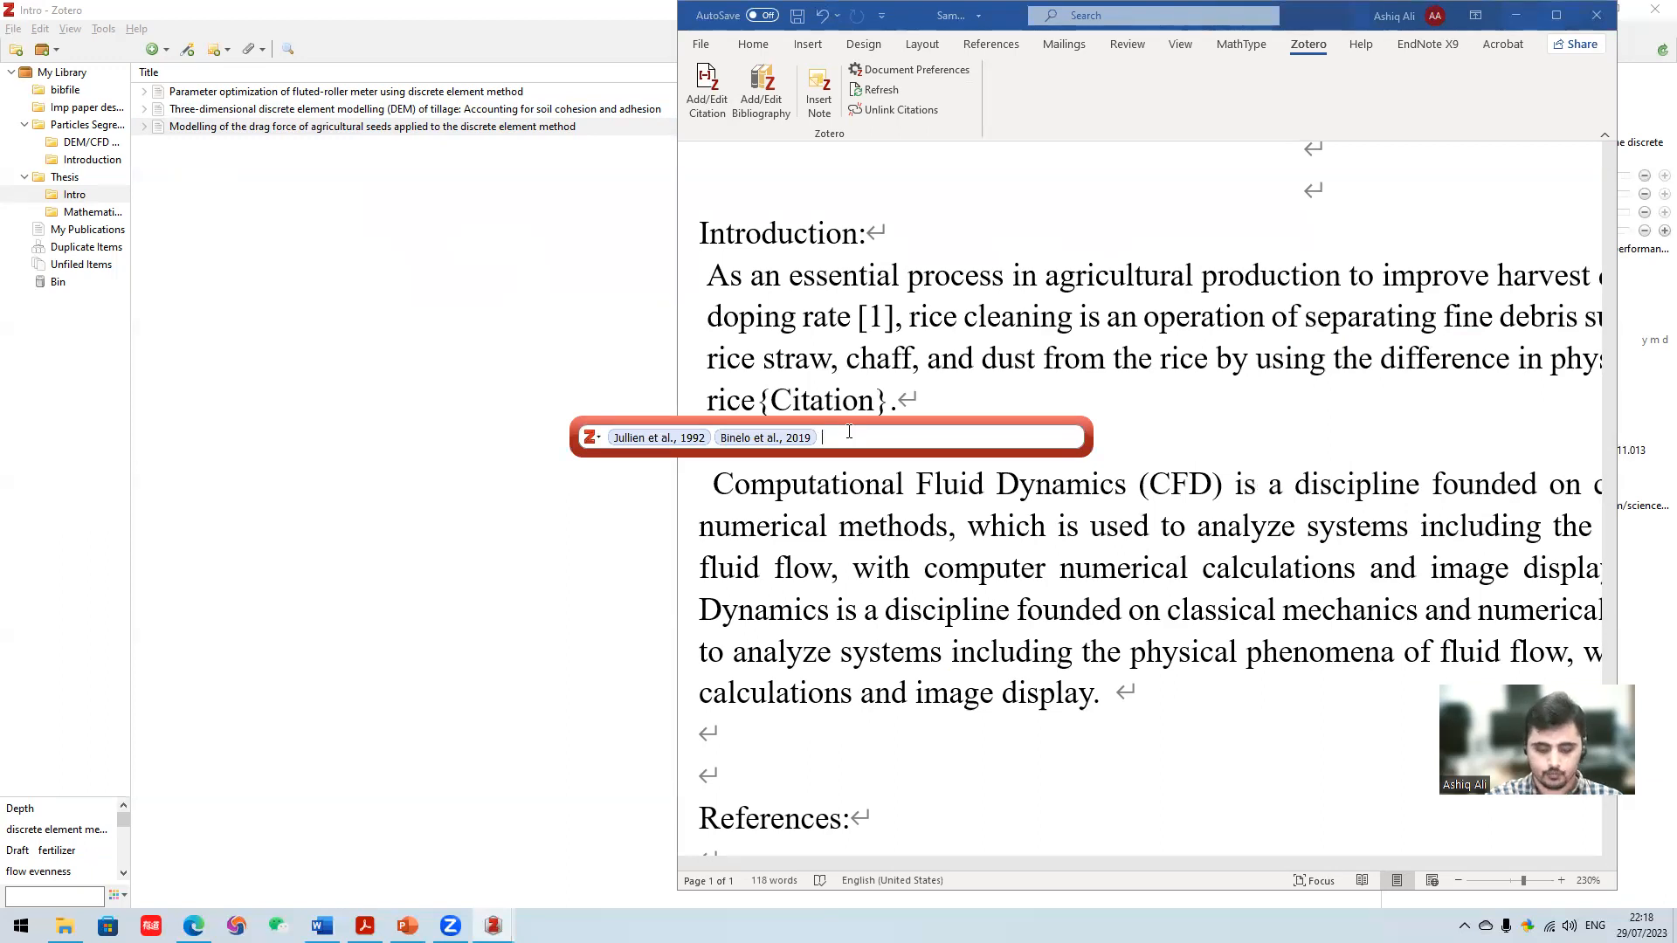
key("Return")
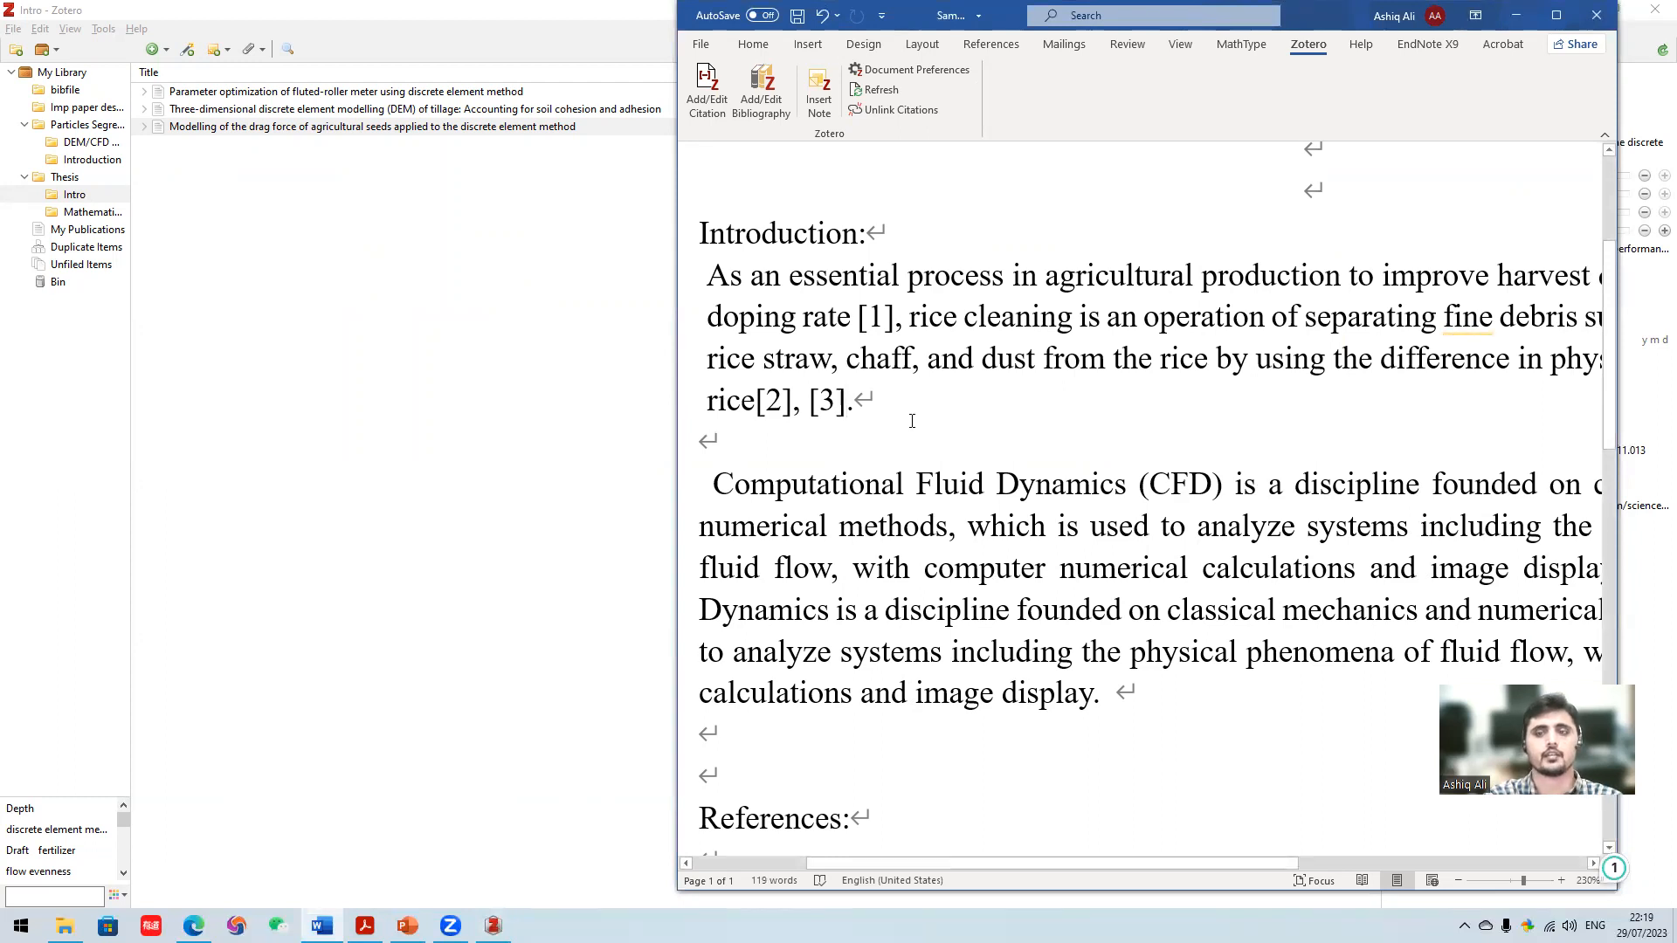
- Add the heading "Mathematical Model:" on the blank line above the Computational Fluid Dynamics paragraph
scroll(911, 421, "down", 1)
scroll(1089, 507, "down", 1)
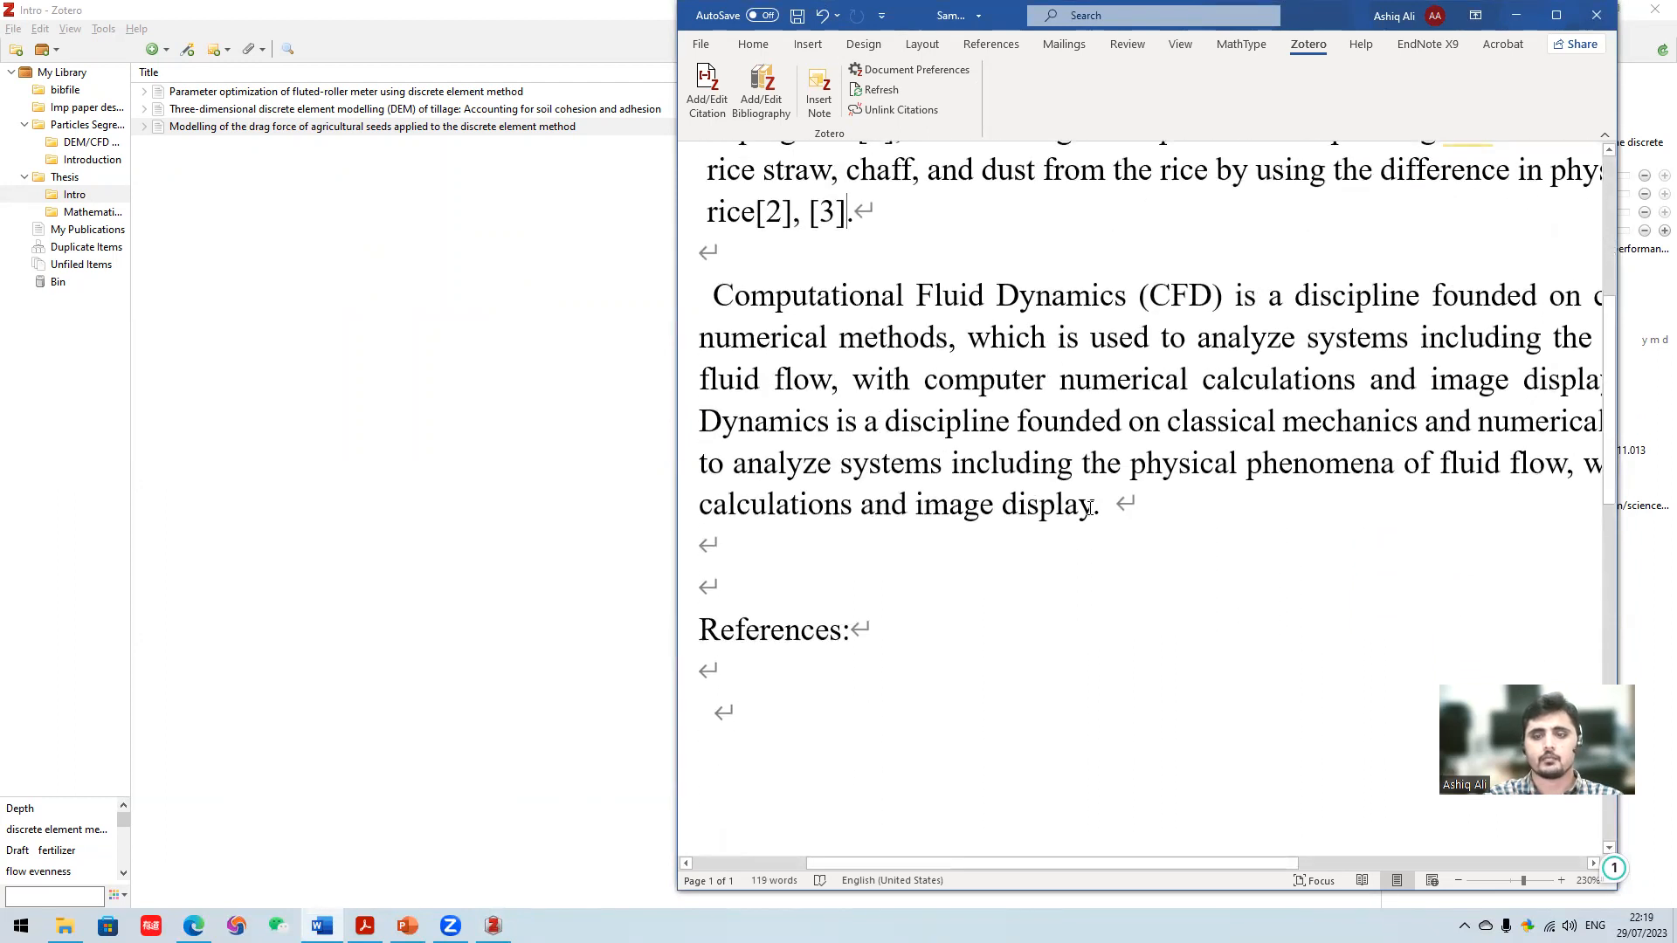
left_click(768, 266)
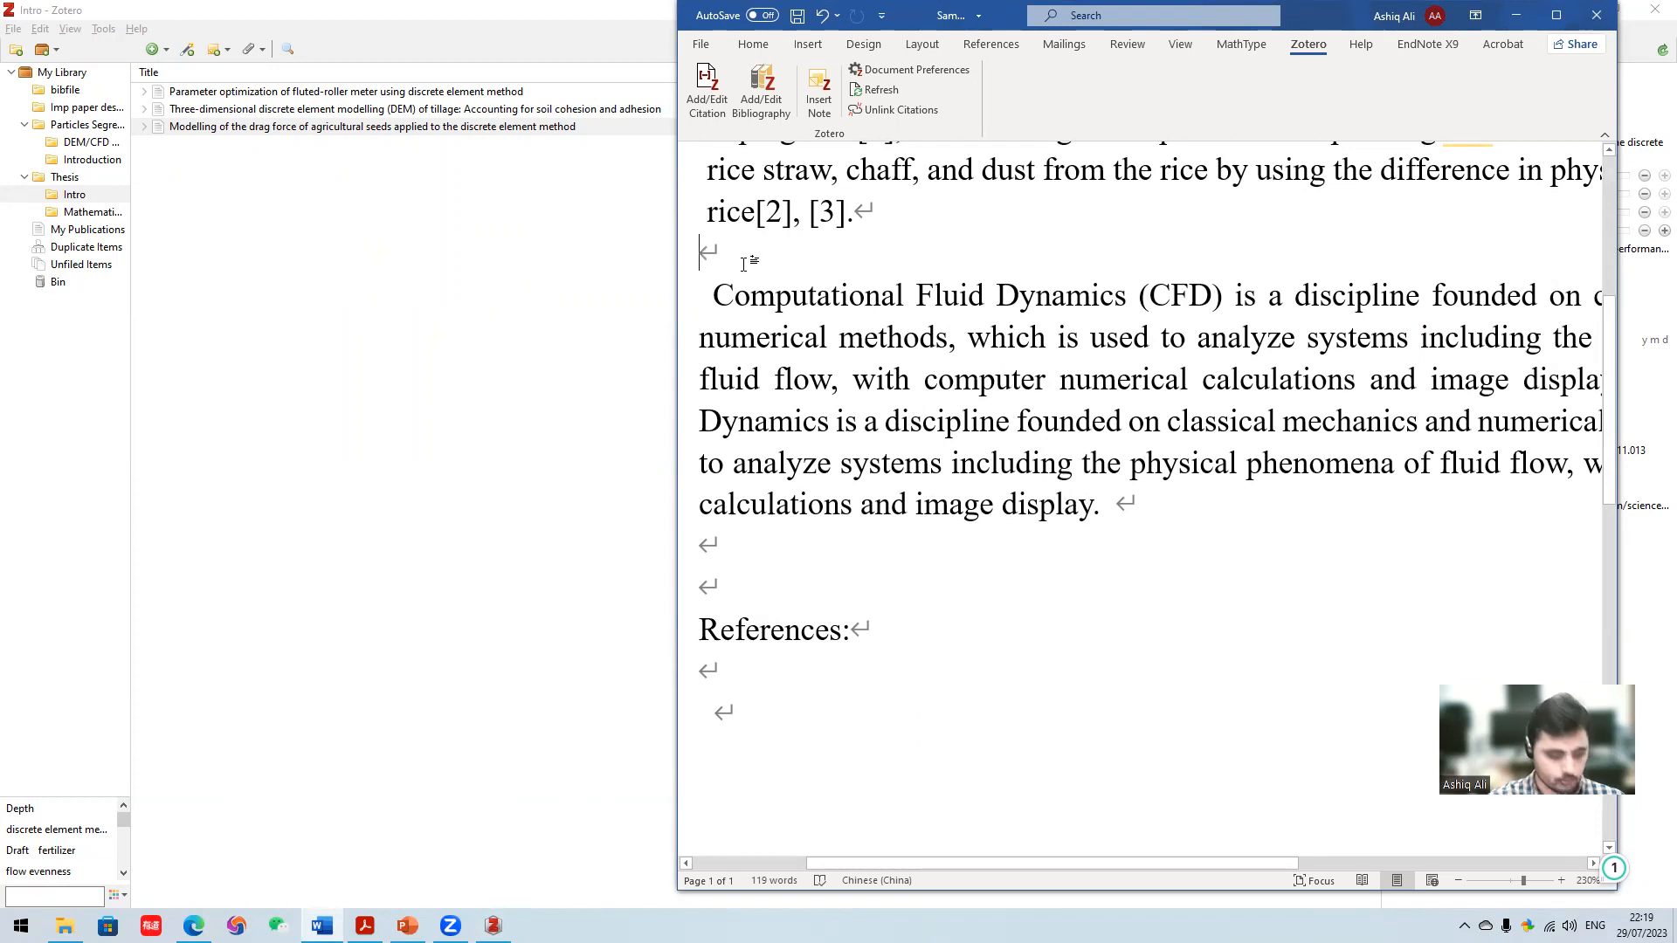
type("N")
key("BackSpace")
type("Mathemat")
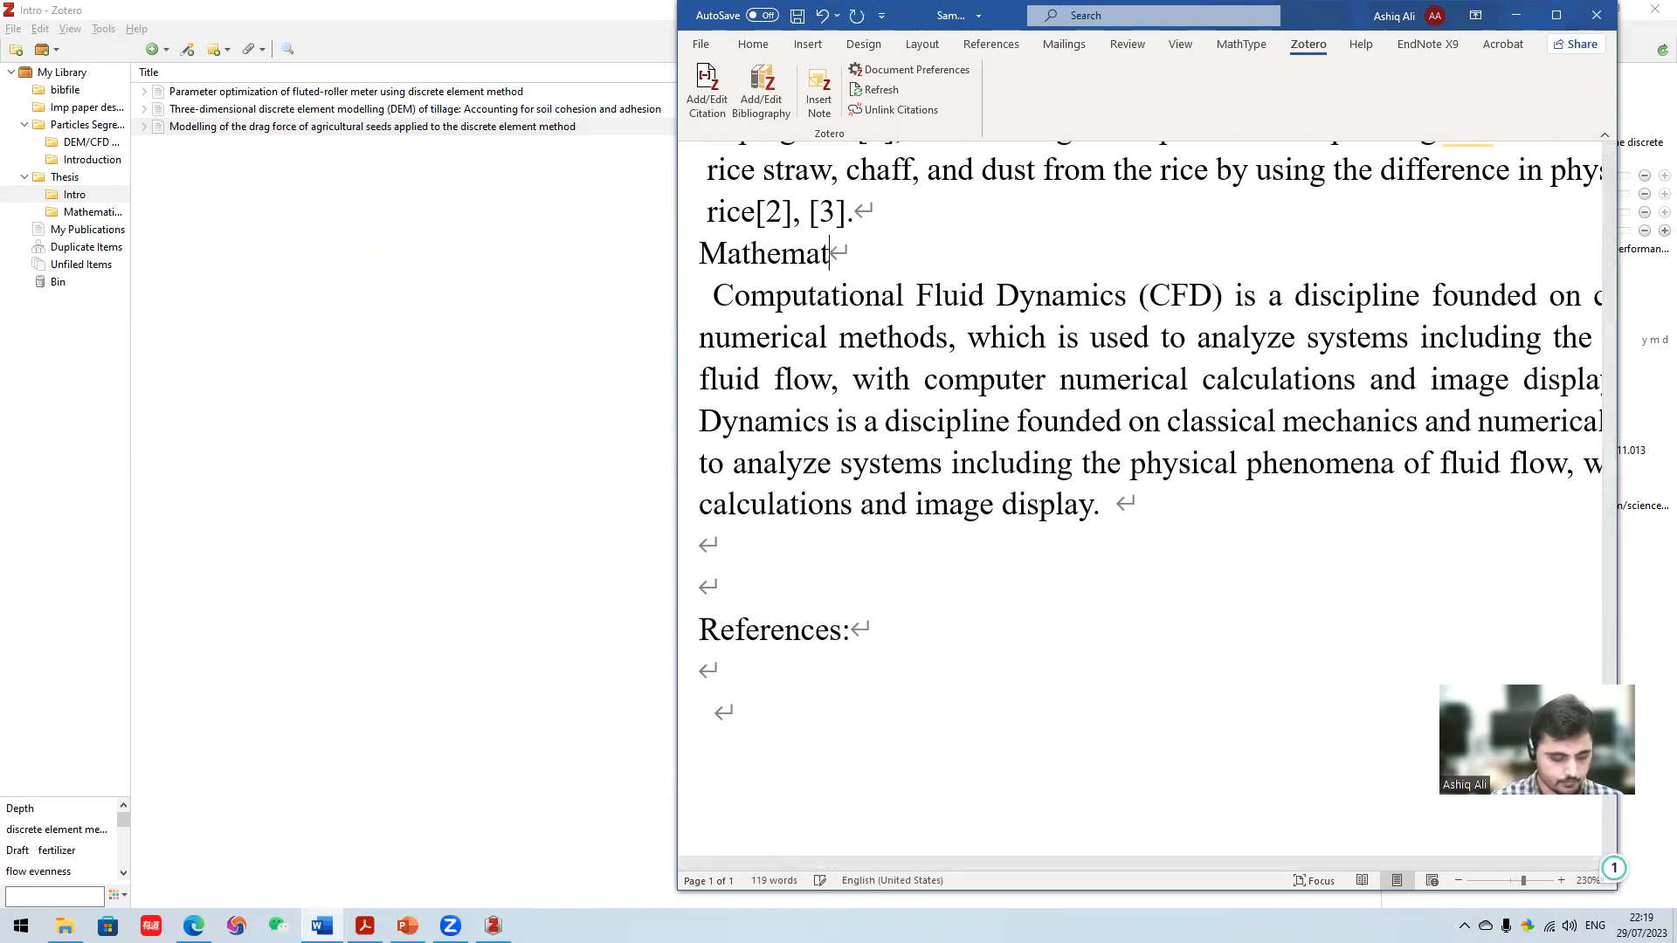
type("ical Nodel:")
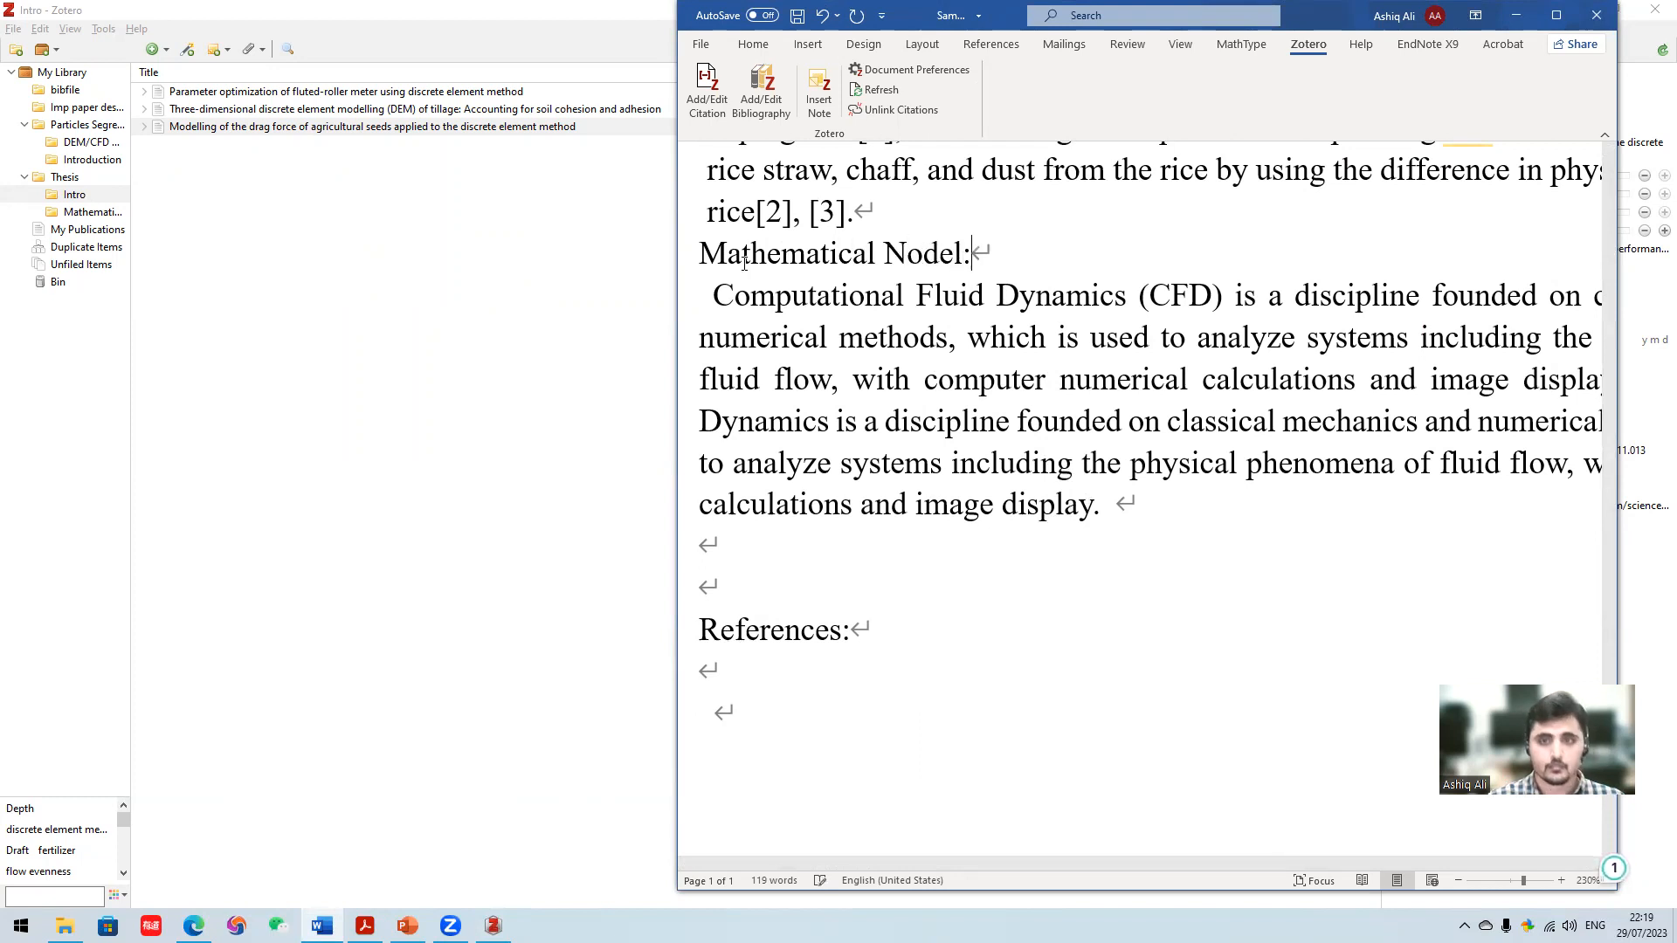
left_click(908, 253)
key("BackSpace")
type("M")
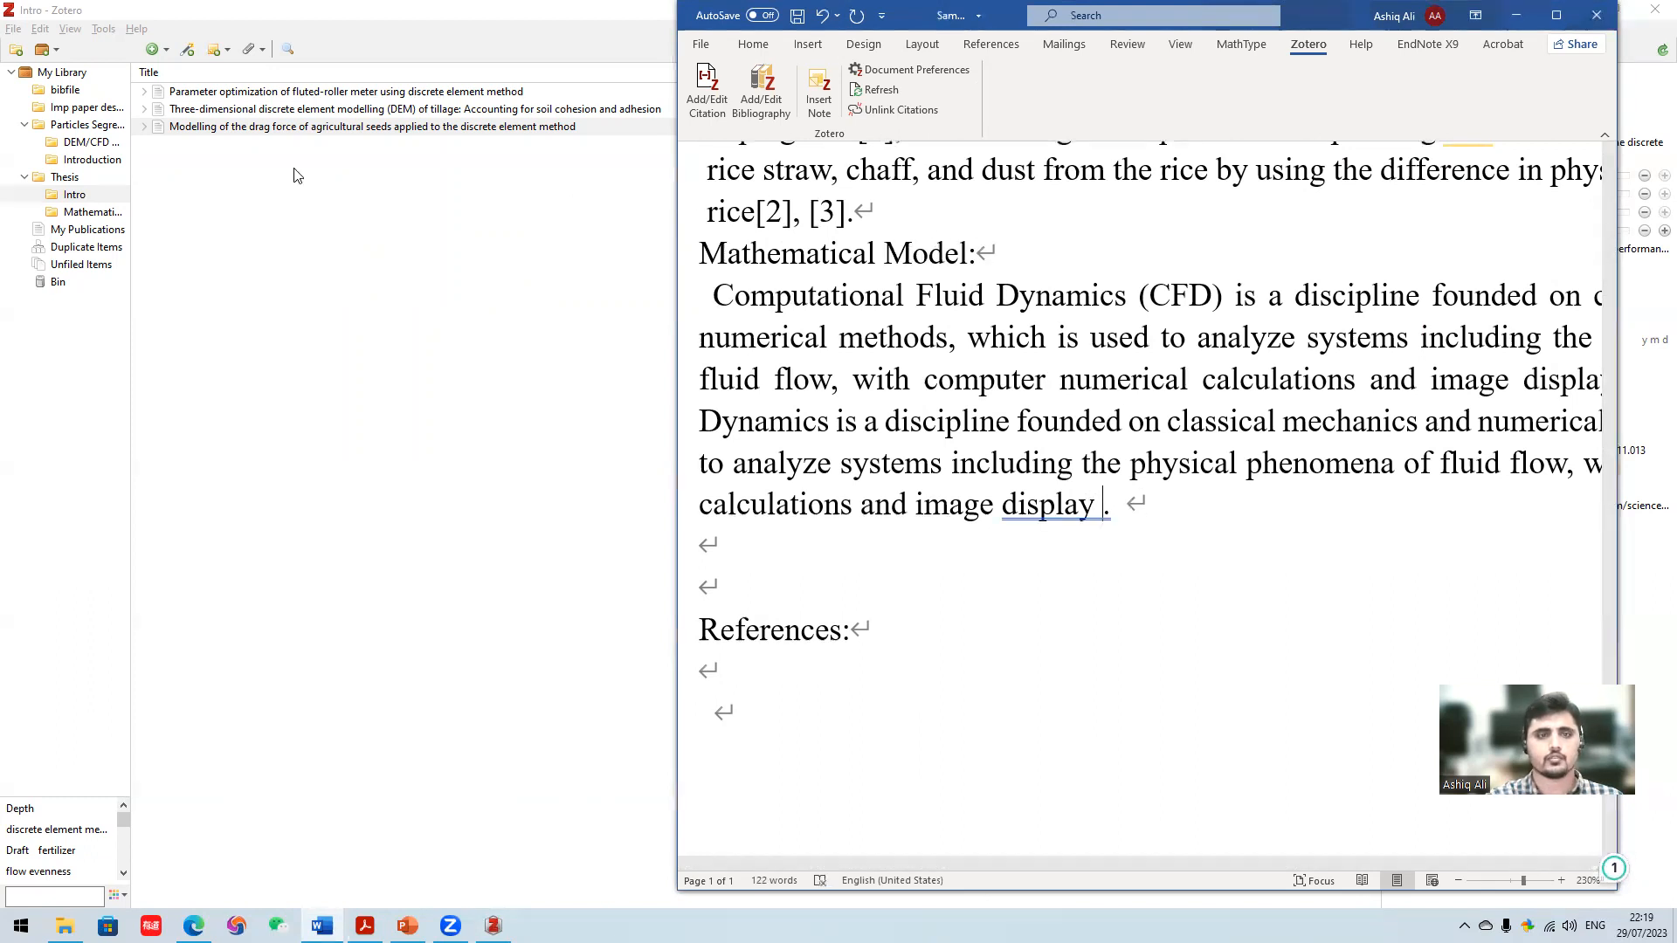
- Cite "Parameter optimization of fluted-roller meter using discrete element method" after the final "display" of the Mathematical Model paragraph, searching for "Para"
left_click(709, 87)
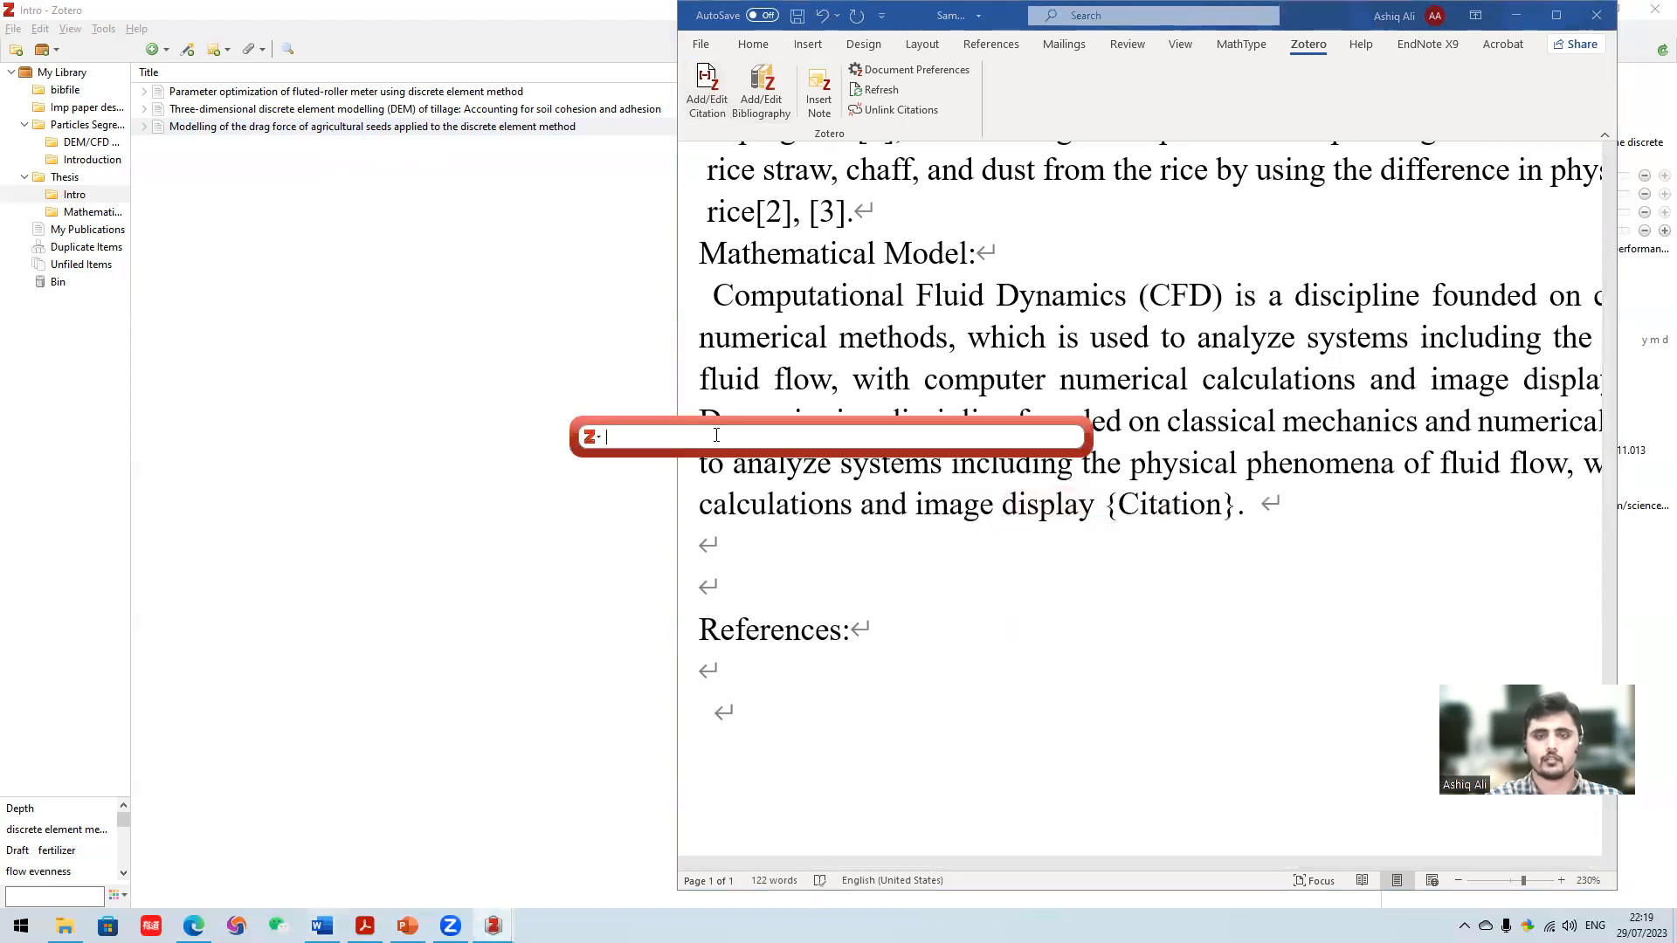
type("Para")
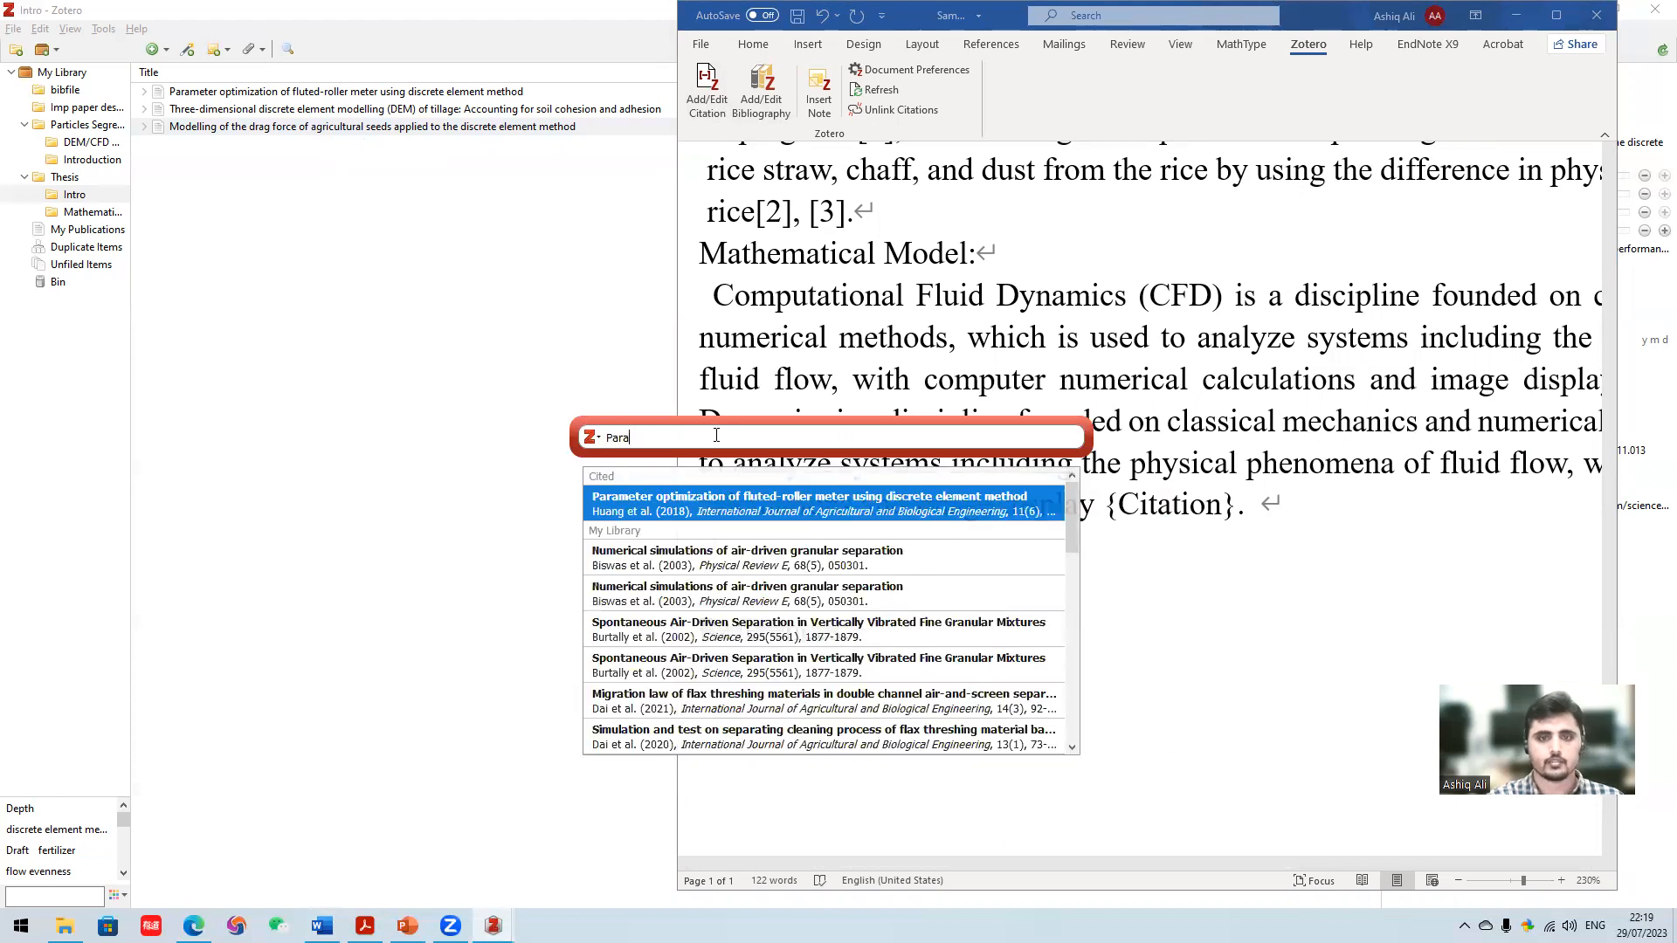
left_click(712, 503)
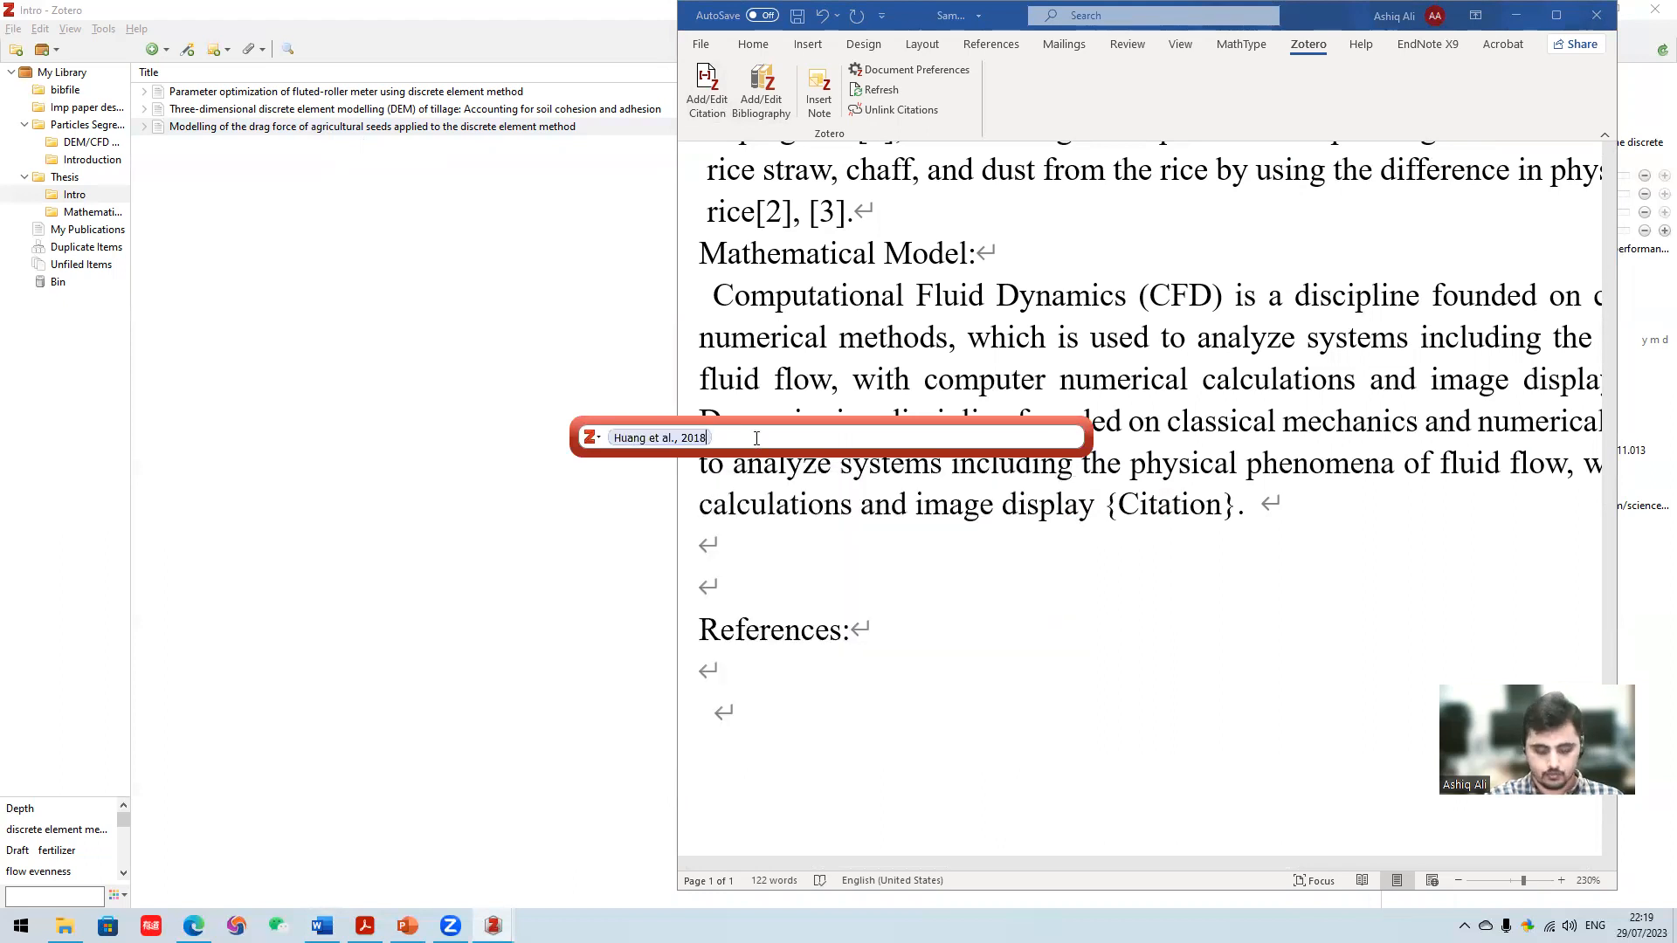
key("Return")
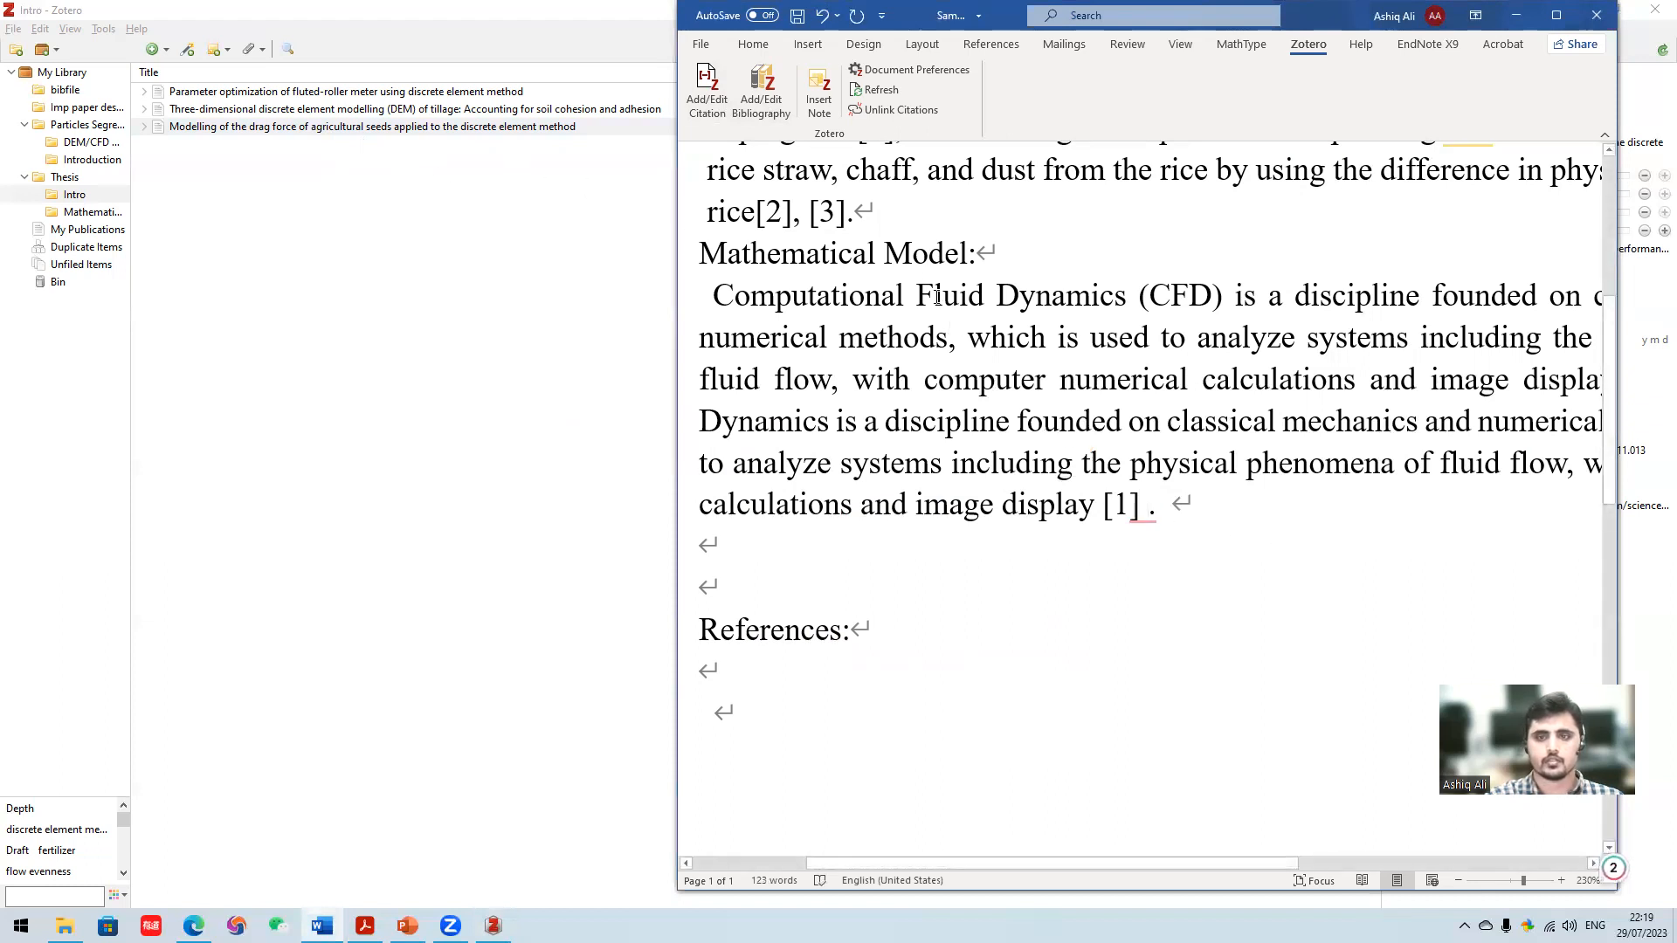
- Start another citation after the new one, look up the references in Zotero's Mathematical Model subcollection under Thesis, and return to Word
left_click(706, 87)
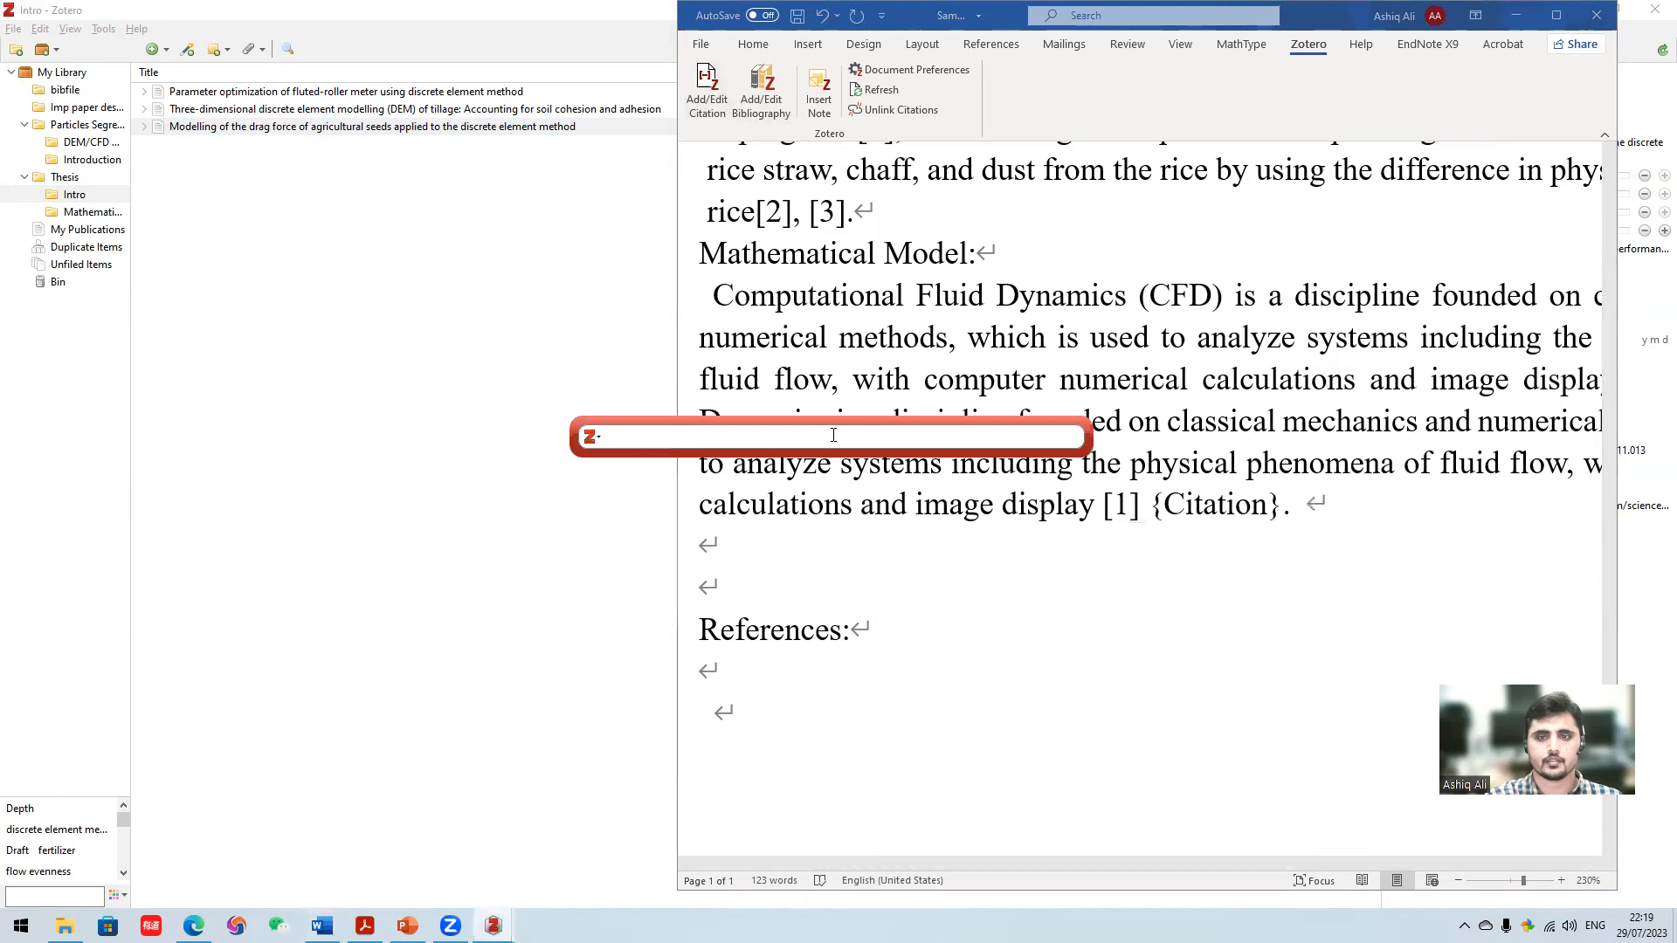
left_click(203, 211)
left_click(102, 215)
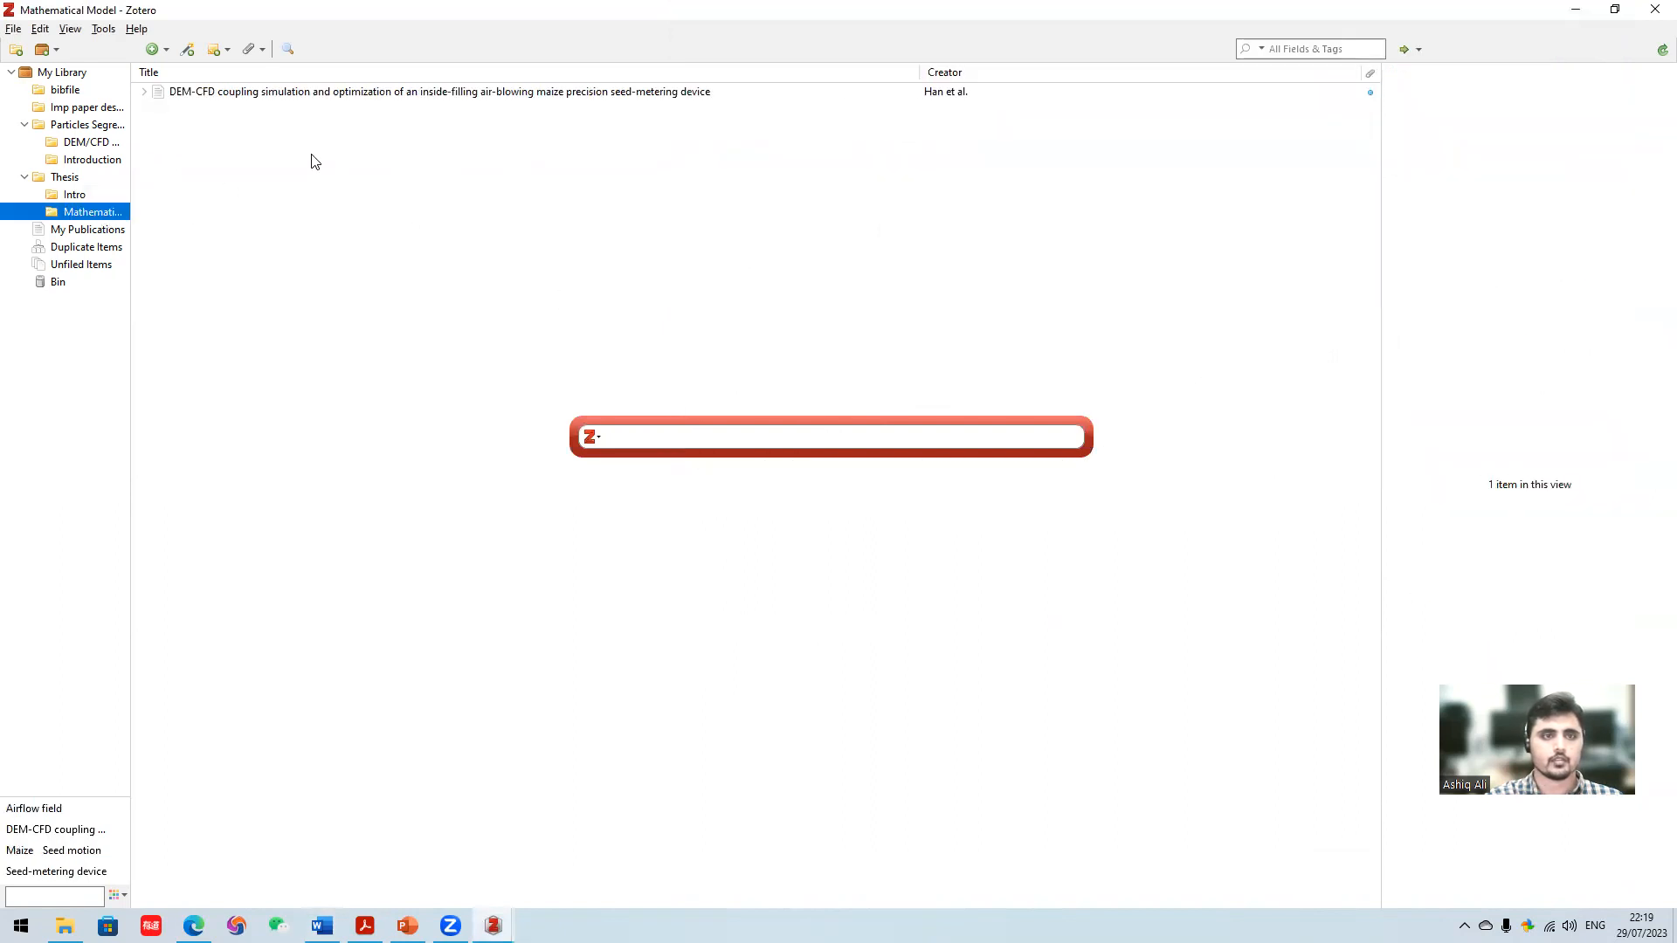
left_click(312, 154)
mouse_move(493, 926)
left_click(358, 790)
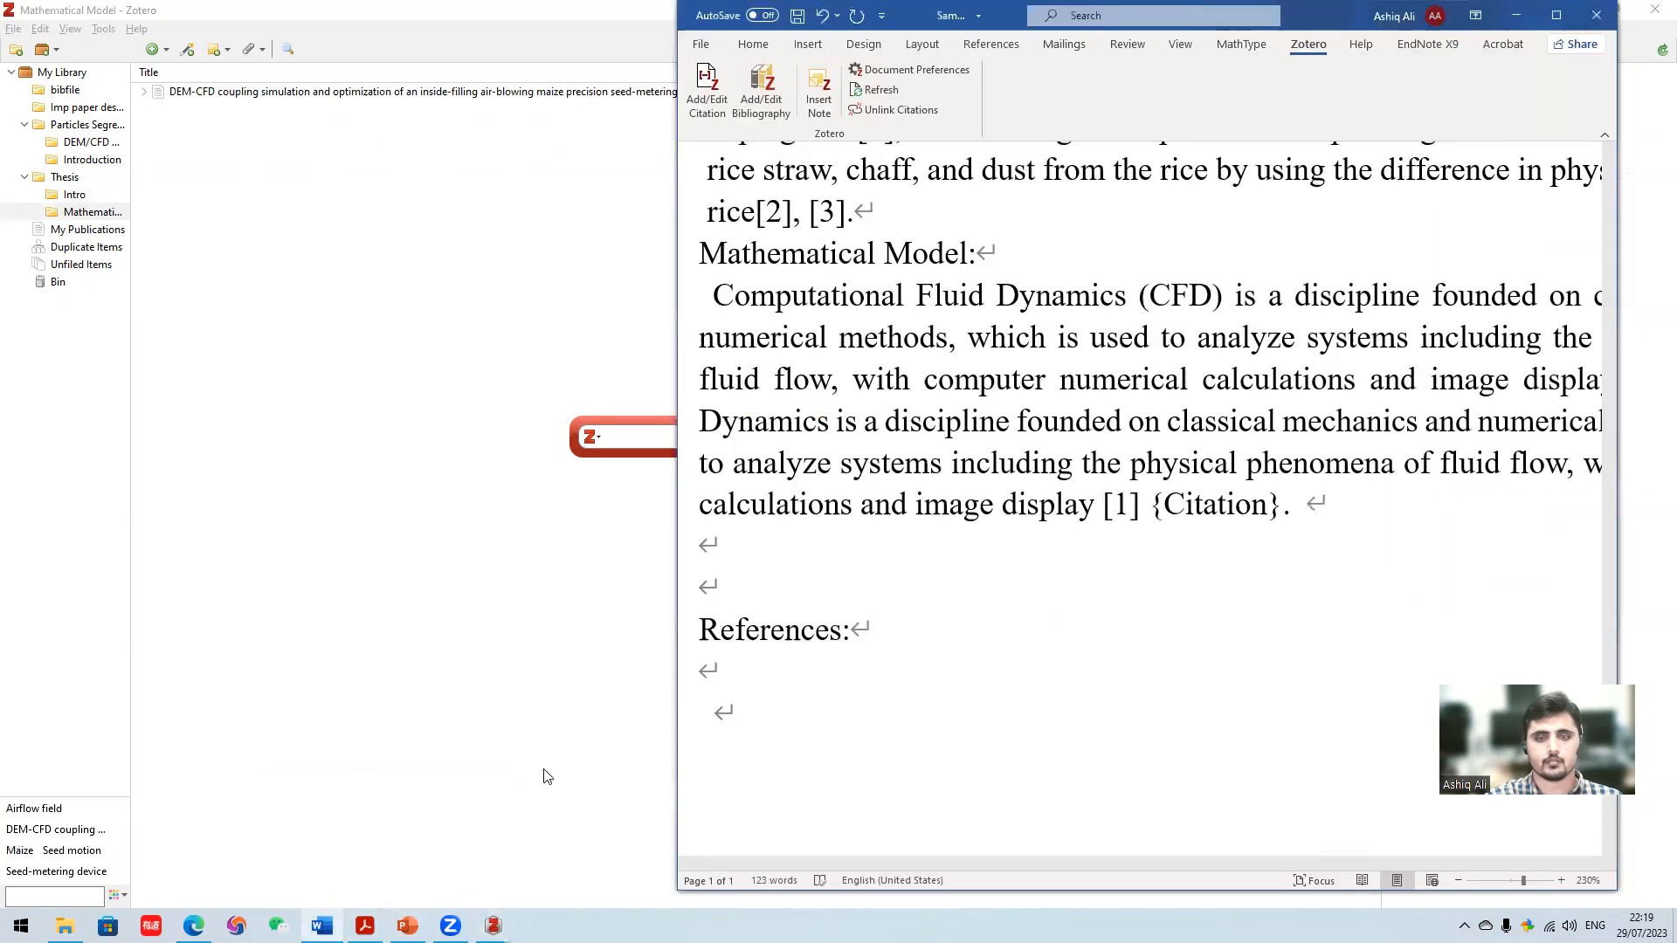
key("BackSpace")
key("BackSpace")
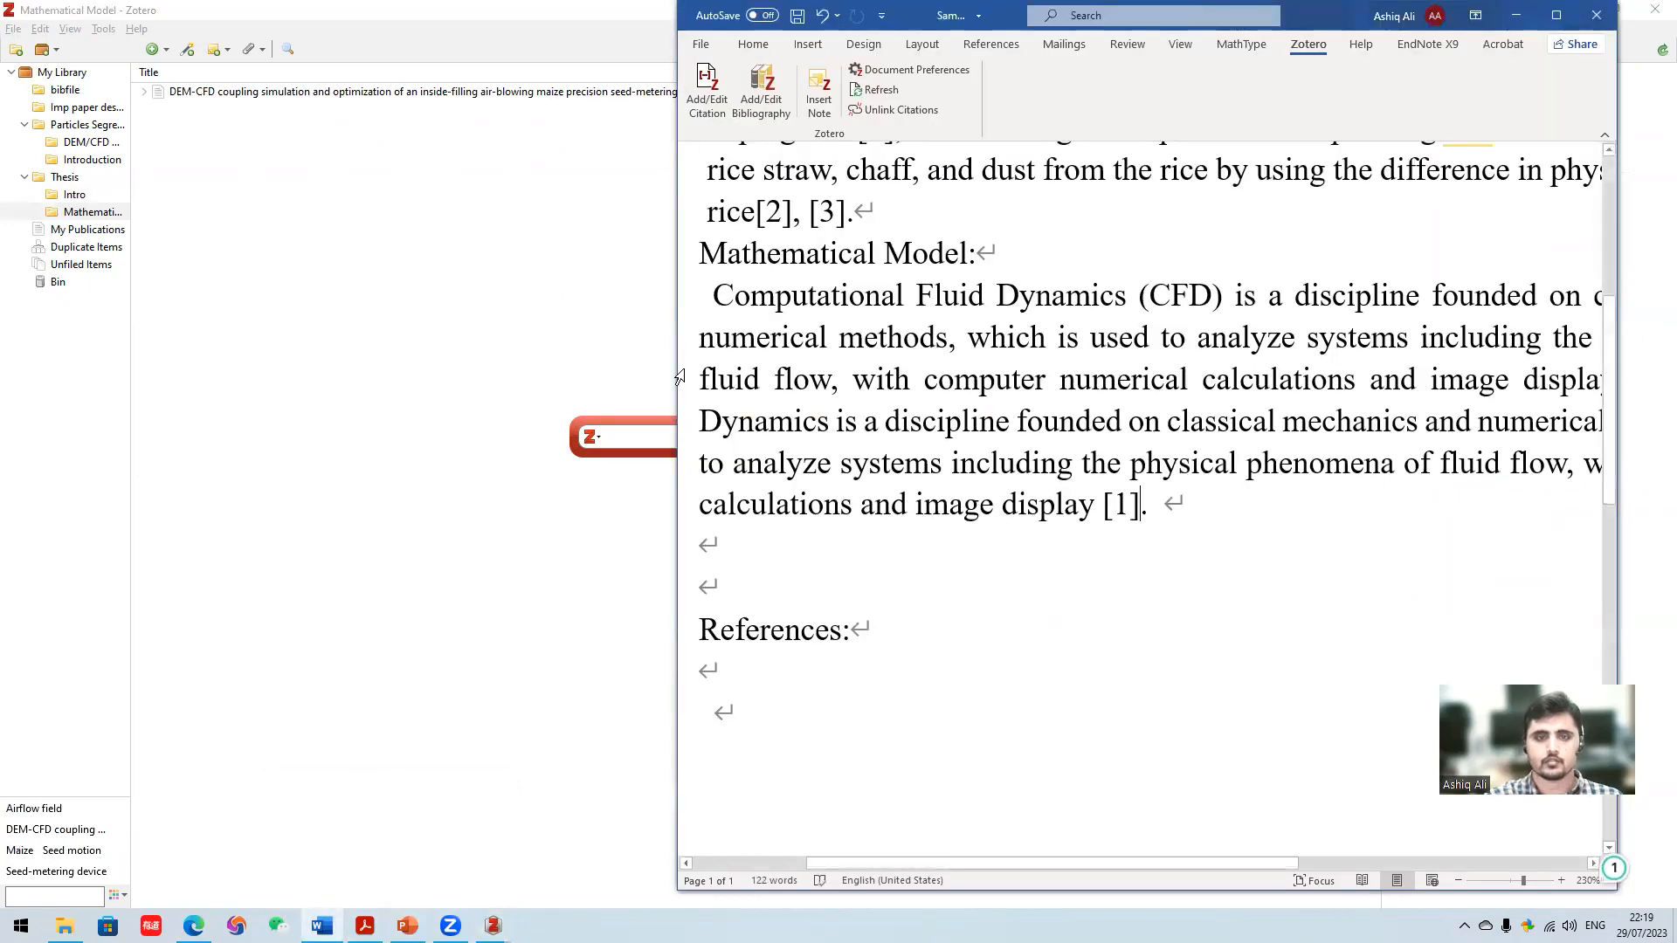
left_click(641, 437)
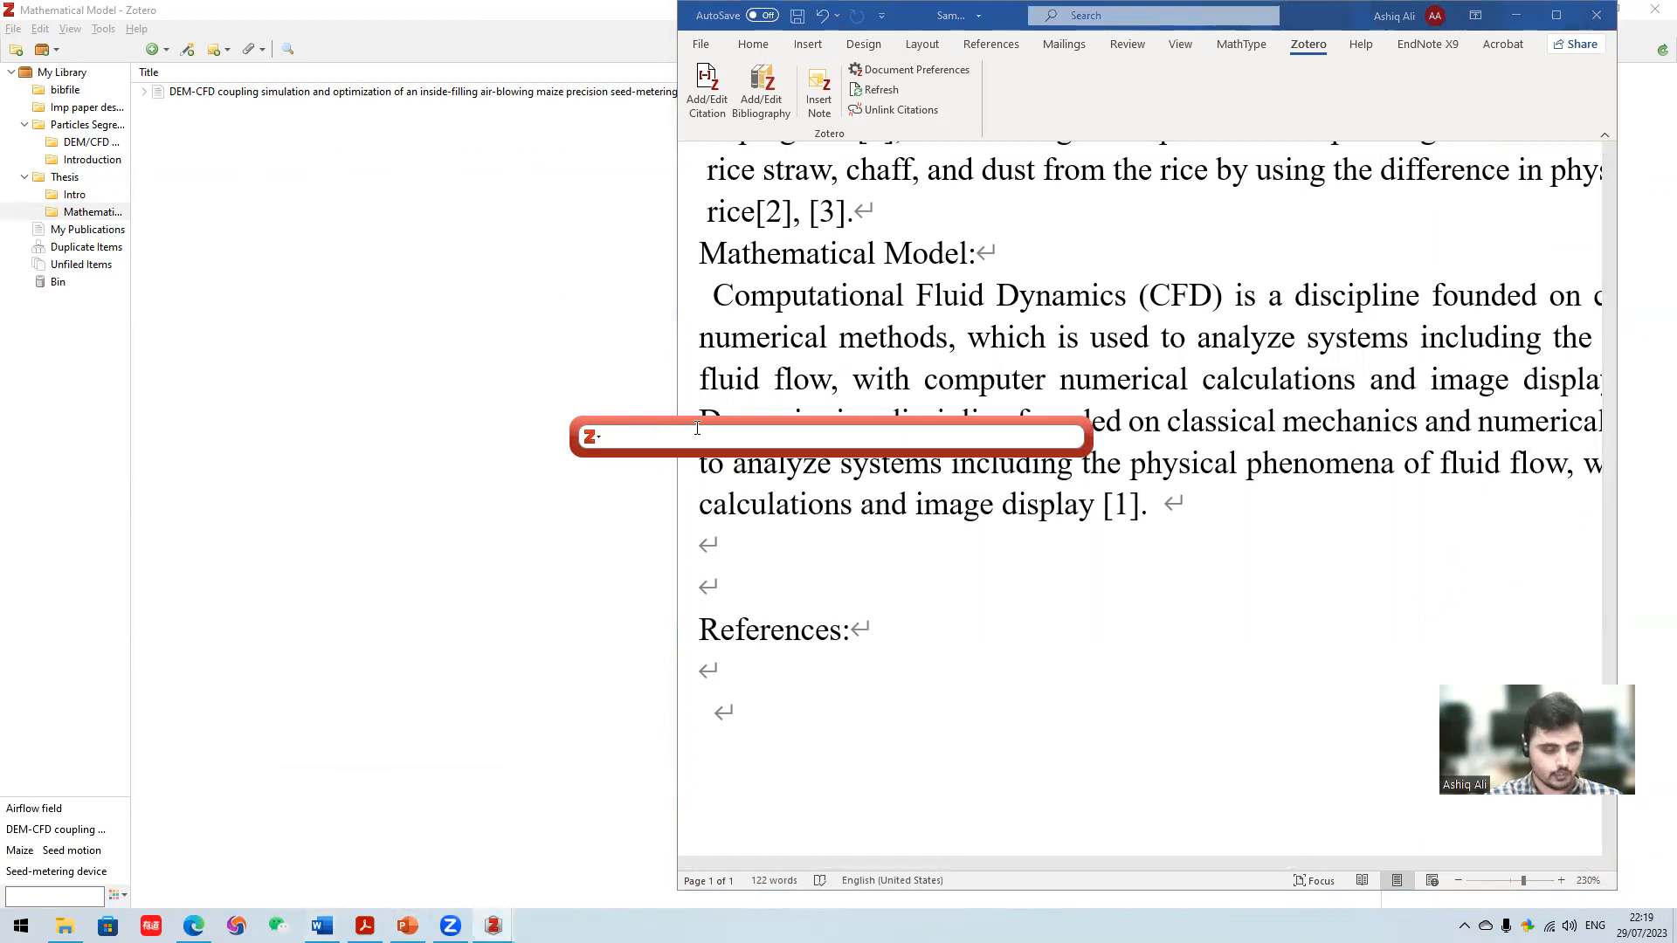
key("Escape")
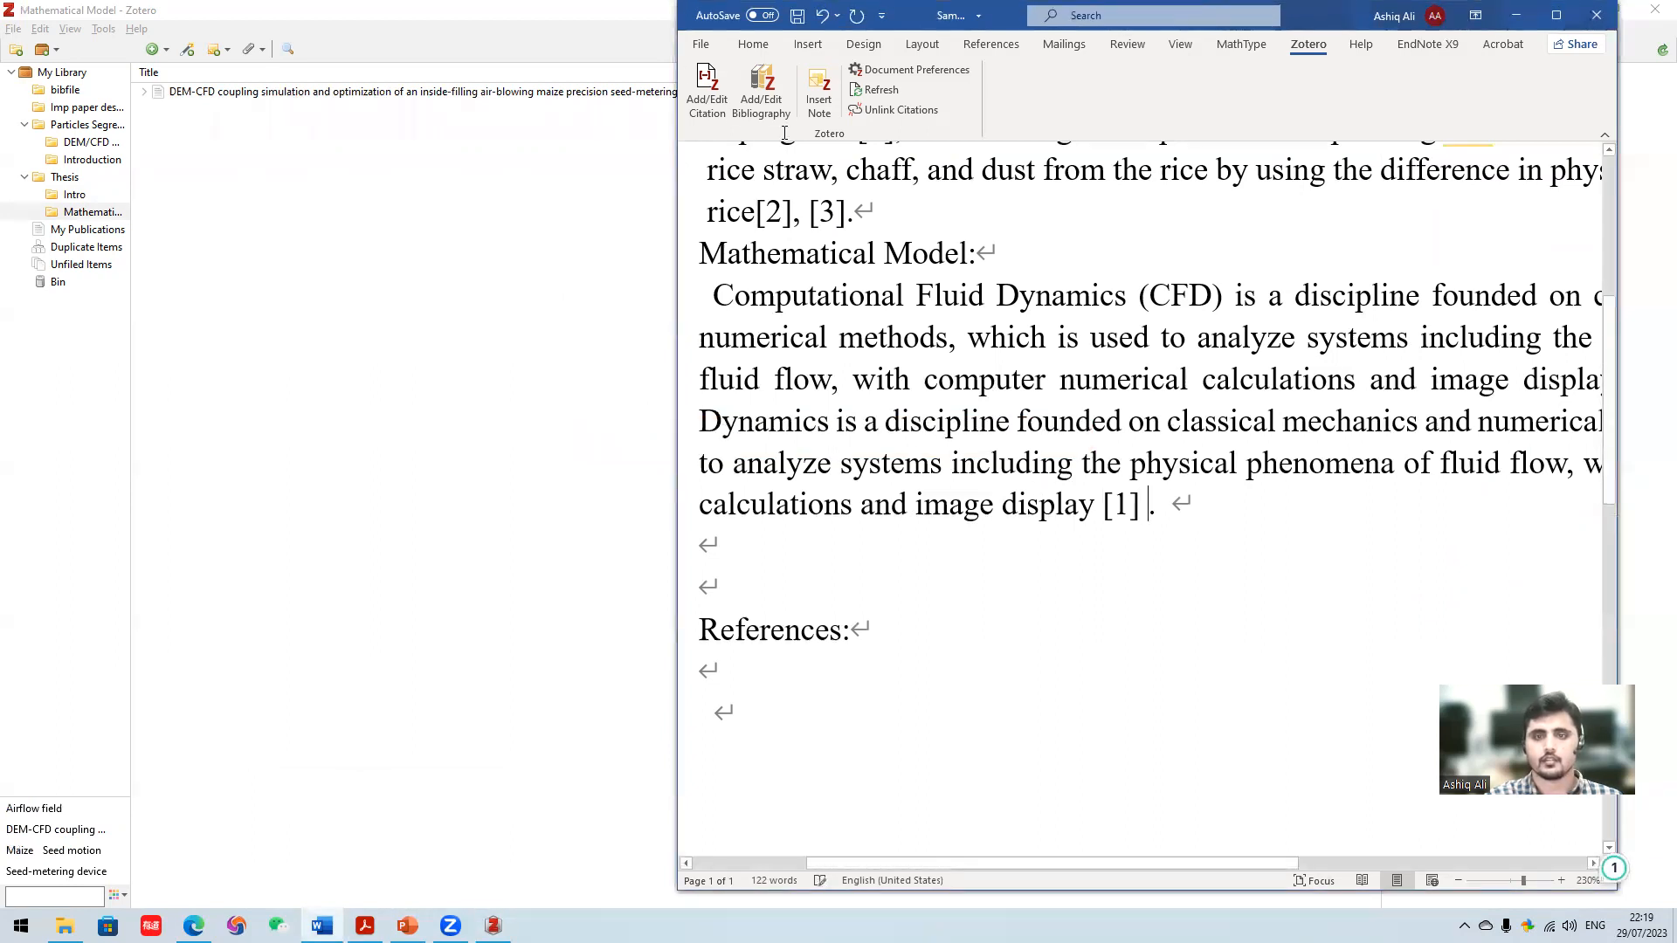
- Add a citation for "DEM-CFD coupling simulation and optimization of an inside-filling air-blowing maize precision seed-metering device" ending the Mathematical Model paragraph, searching for "DEM-CFD"
left_click(703, 91)
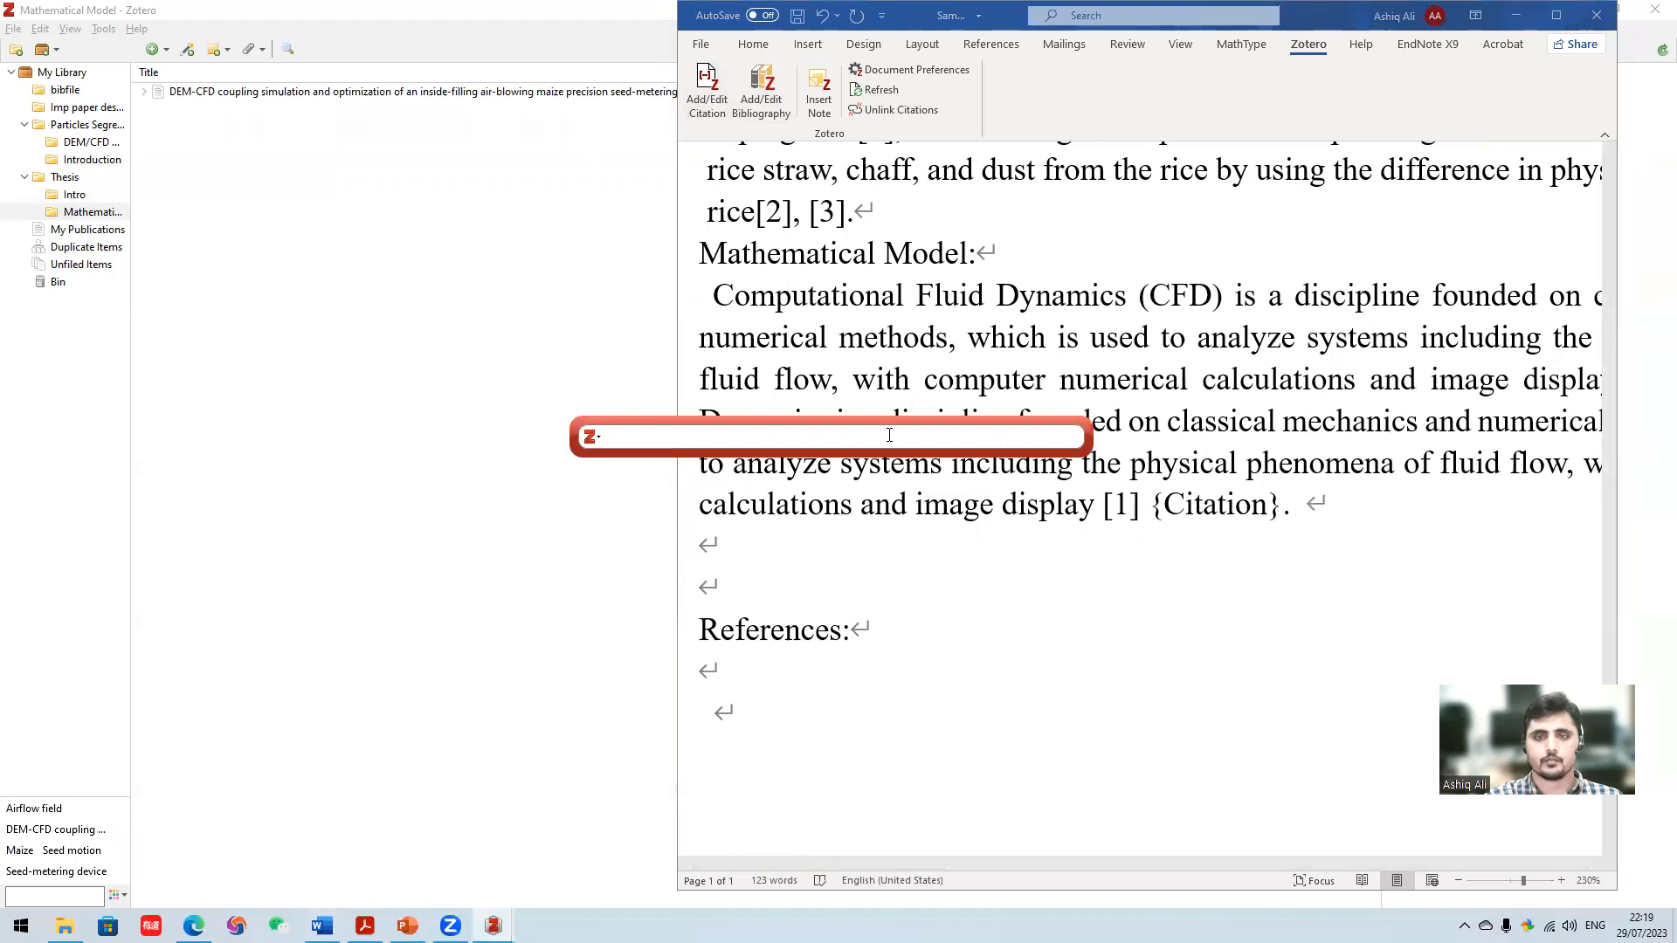
type("DEM-CFD")
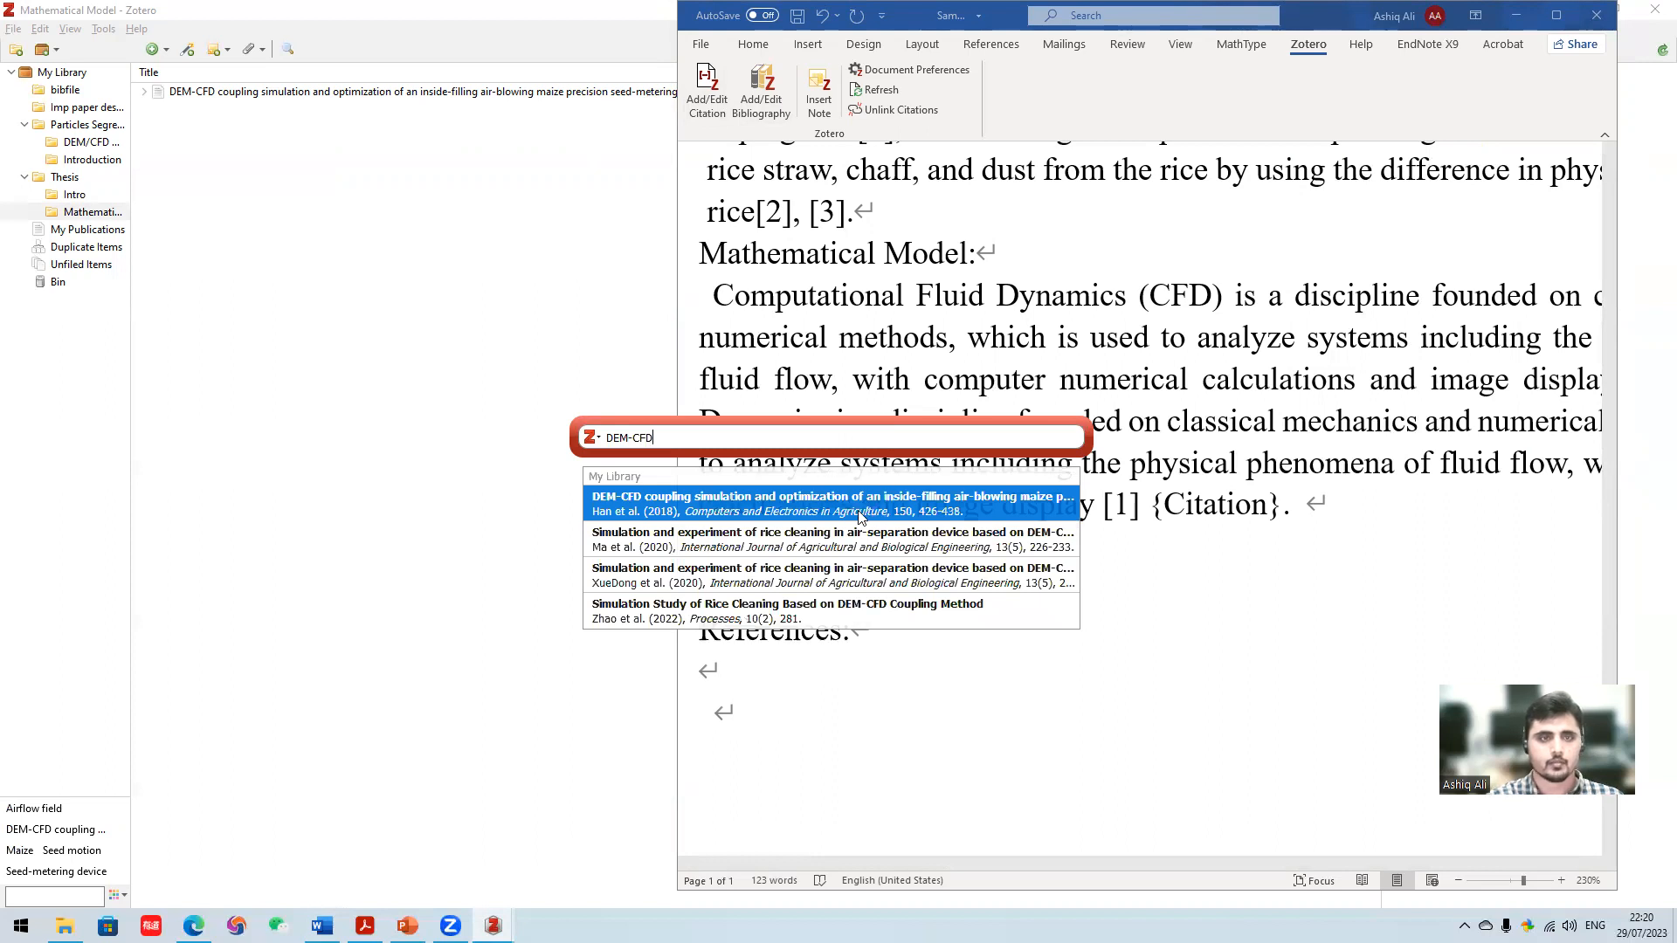
key("Return")
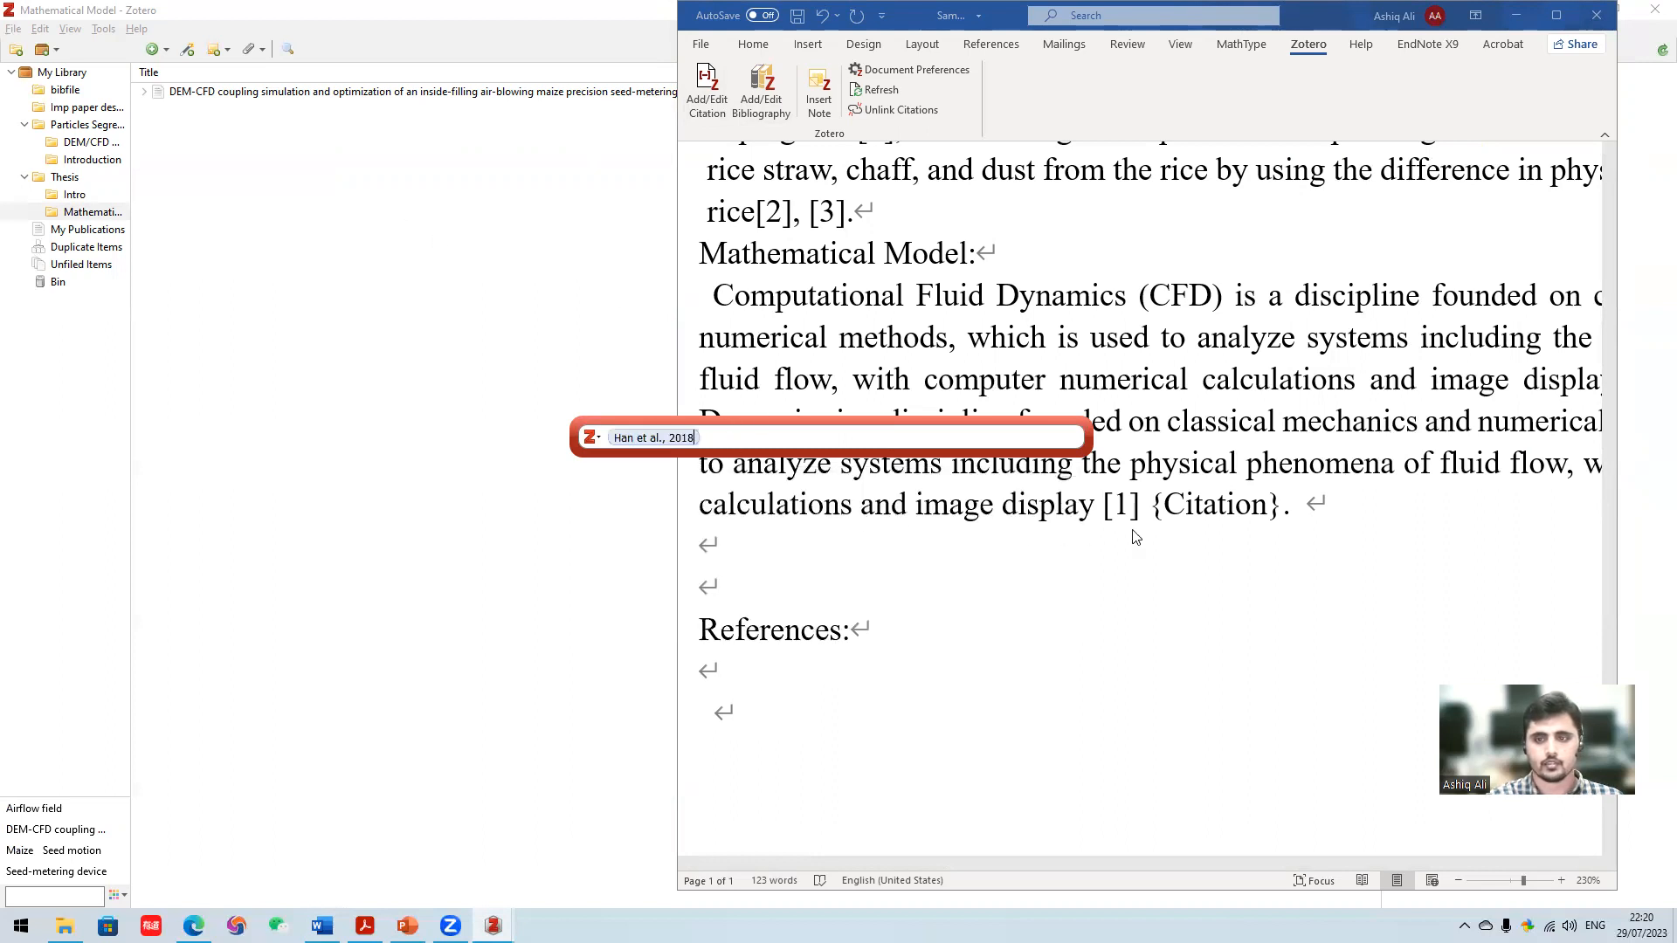
key("Return")
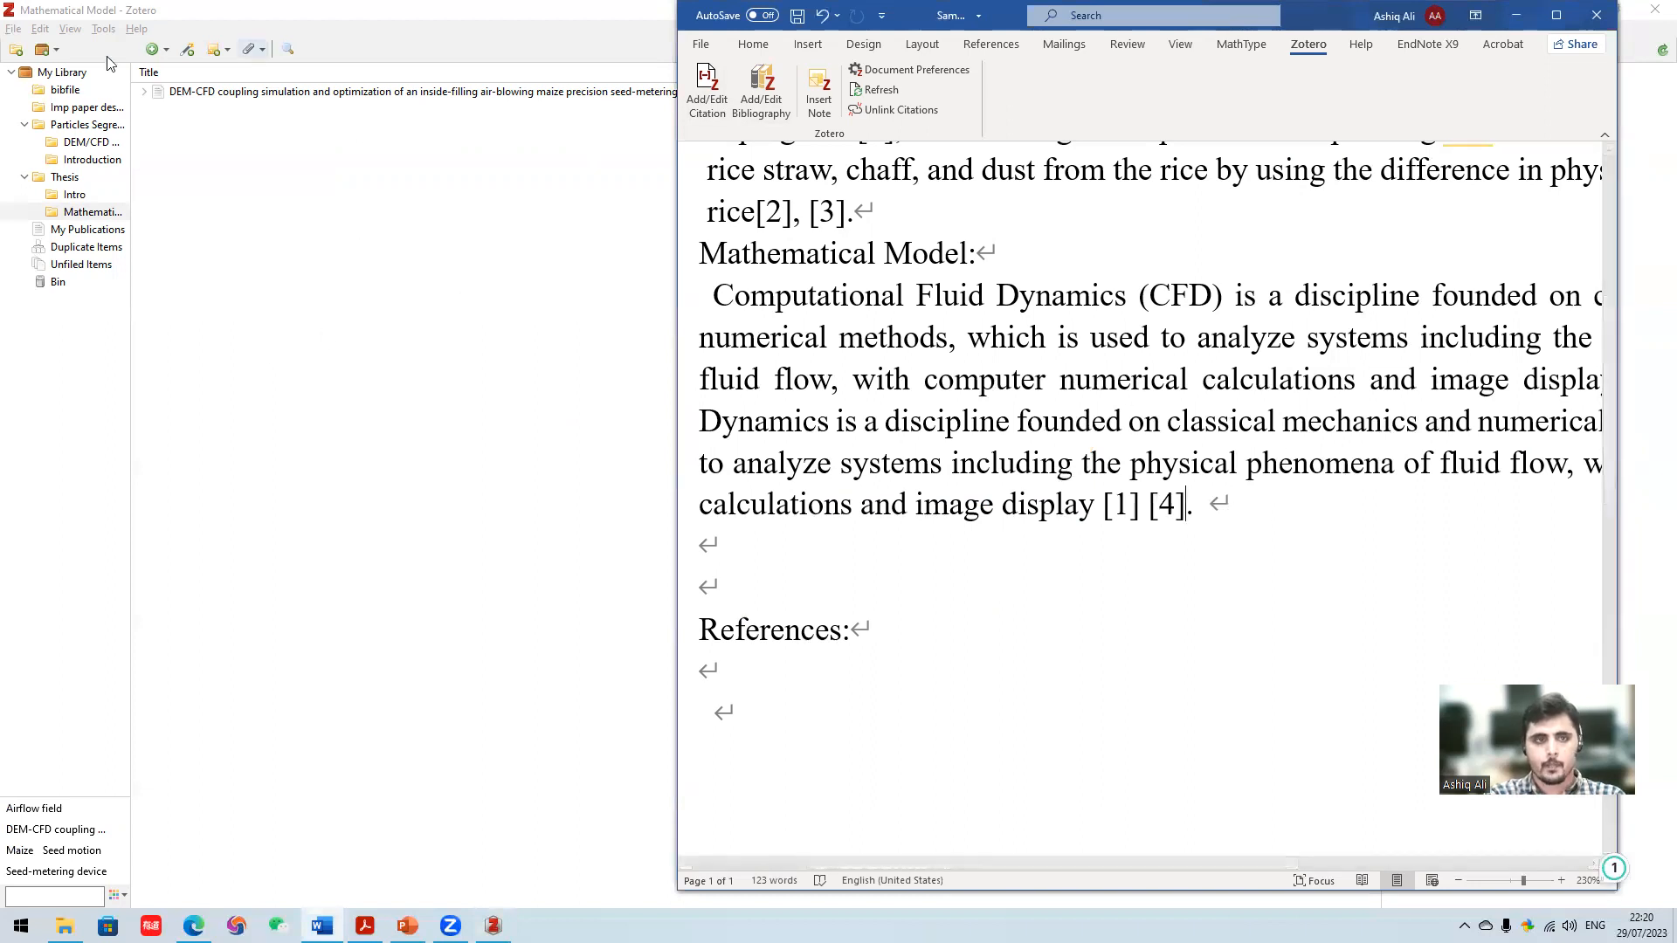
- Maximize the Word window and set the insertion point on the first blank line below the References heading
scroll(969, 420, "up", 2)
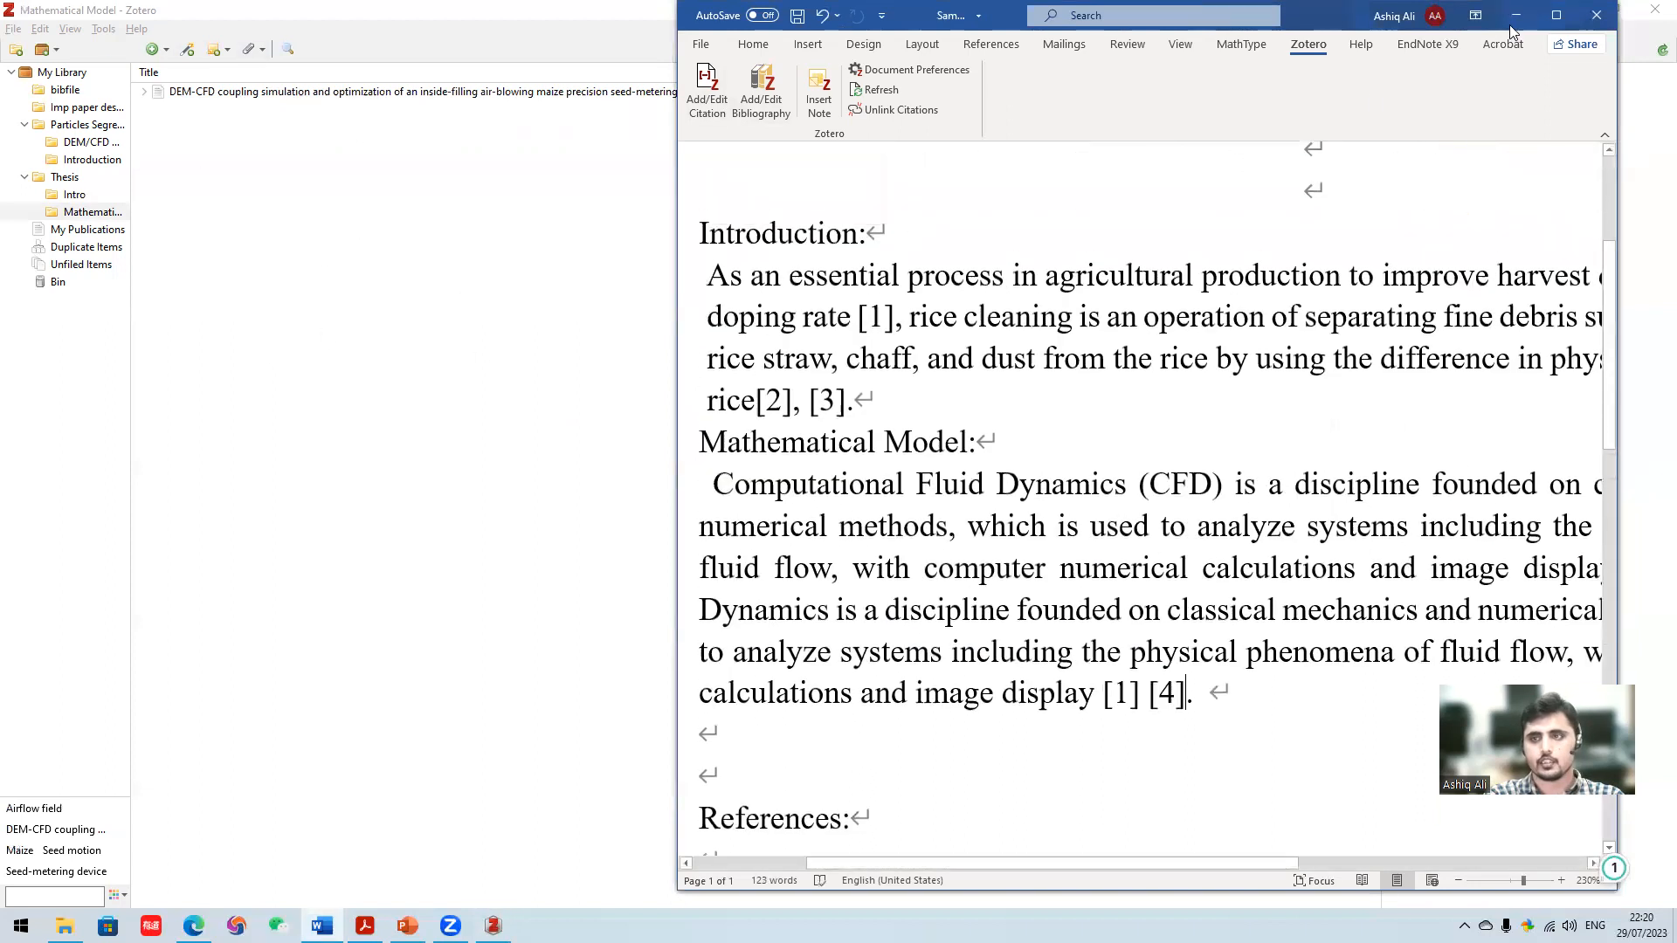
left_click(1556, 15)
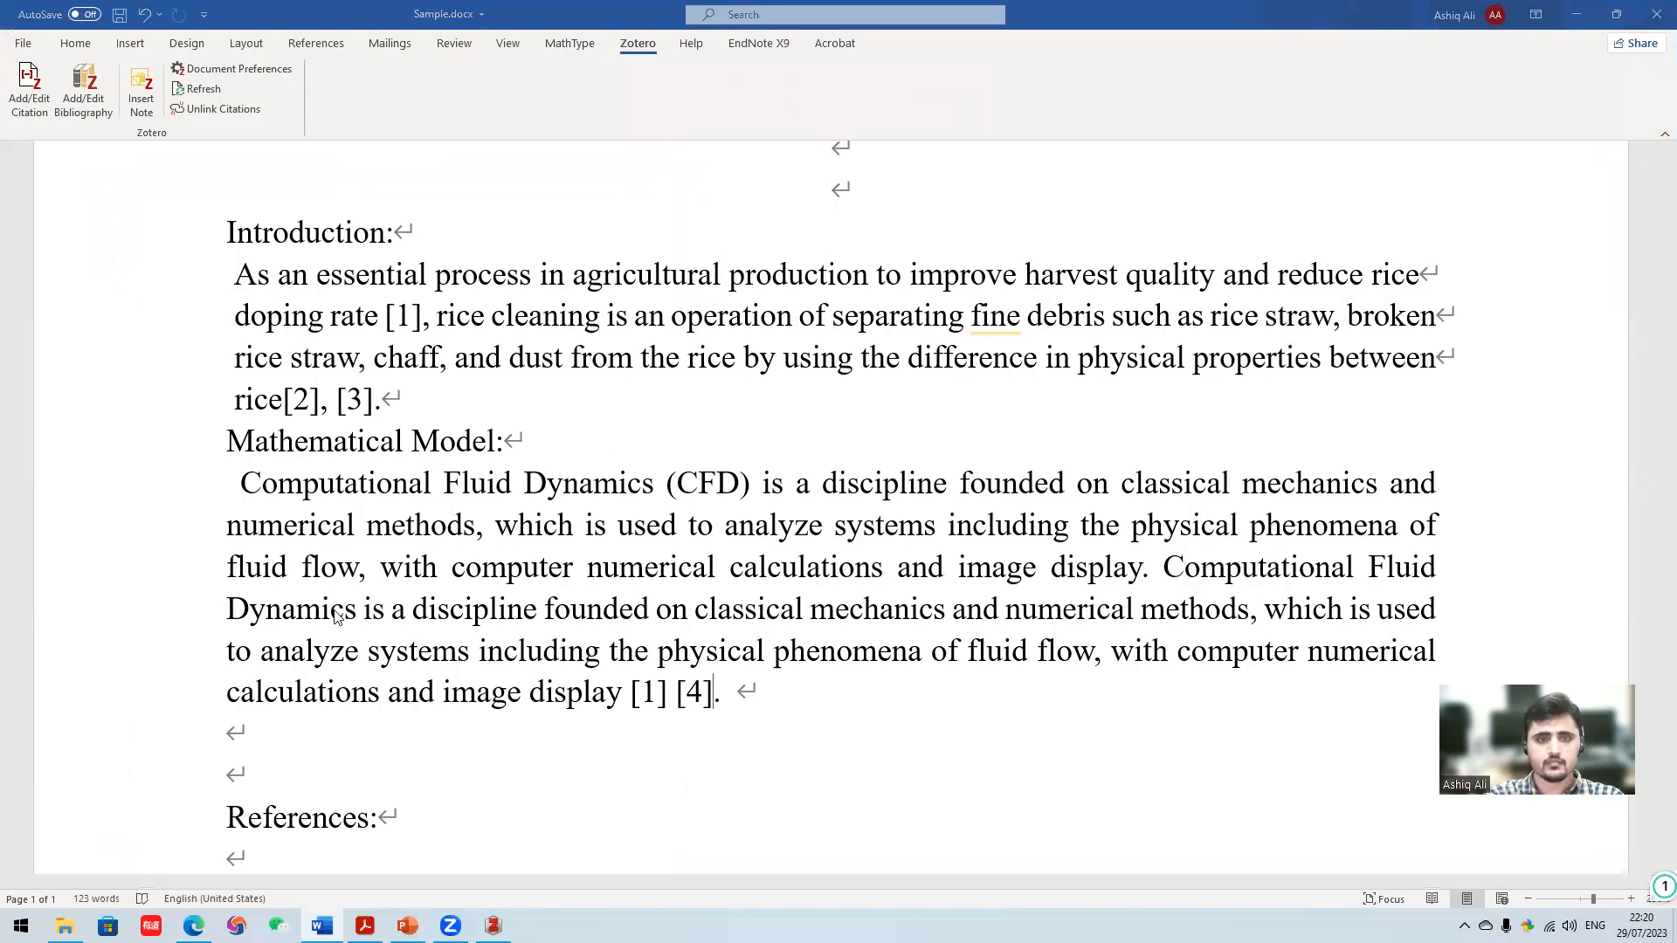
scroll(357, 494, "down", 9)
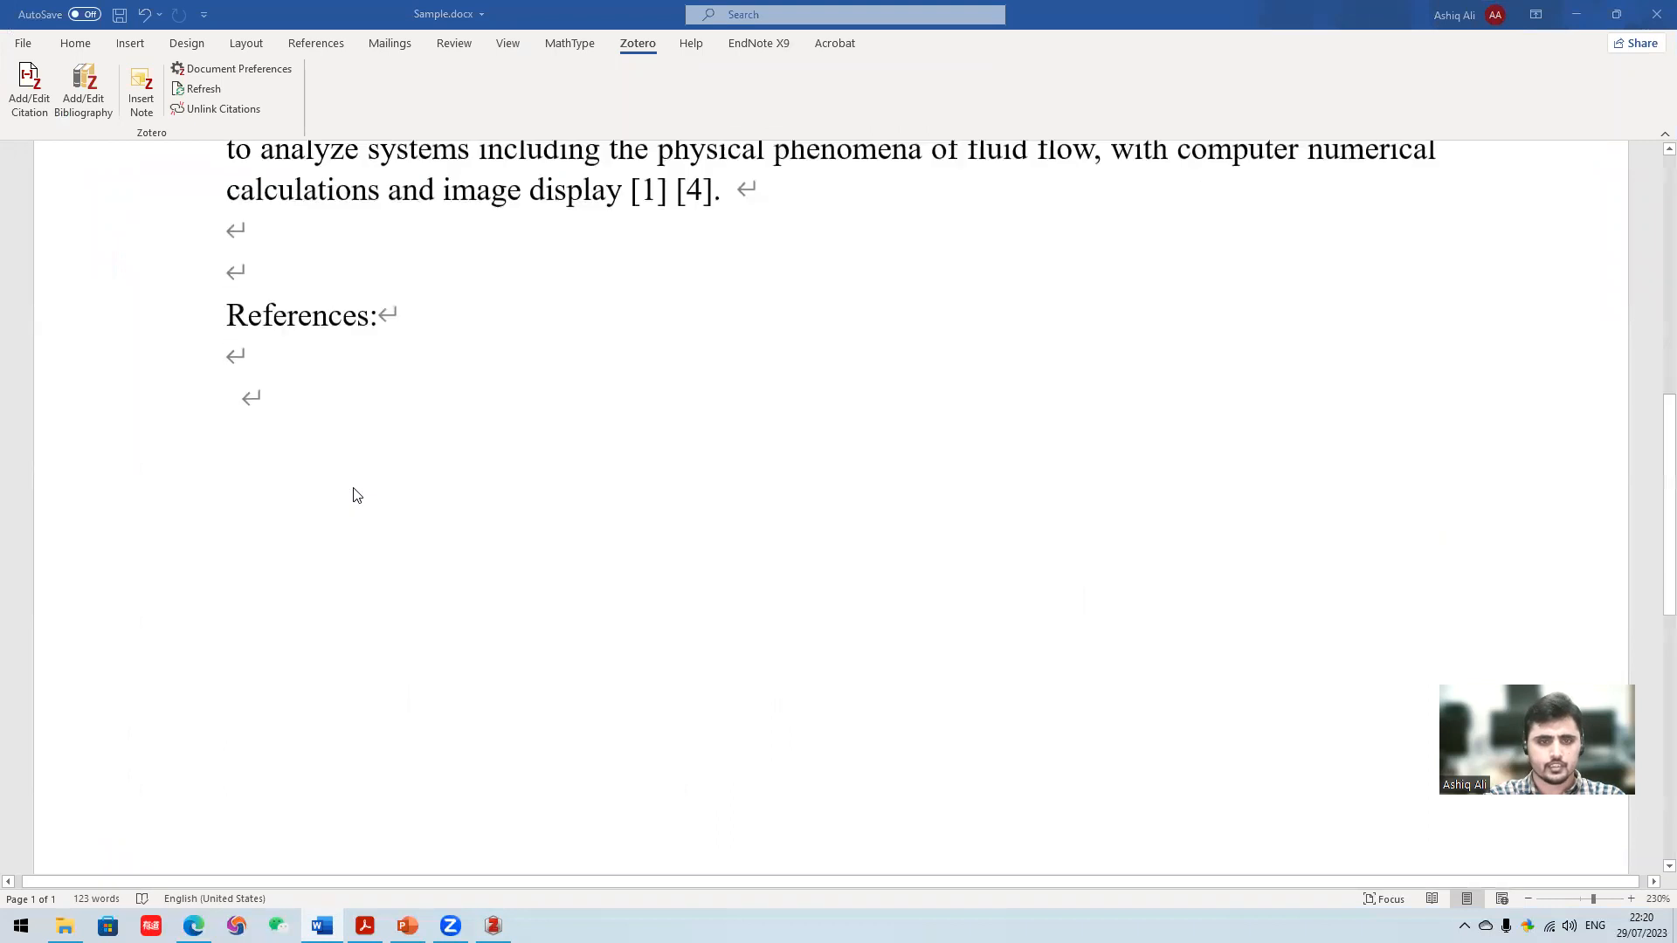
scroll(359, 493, "up", 5)
scroll(358, 493, "up", 4)
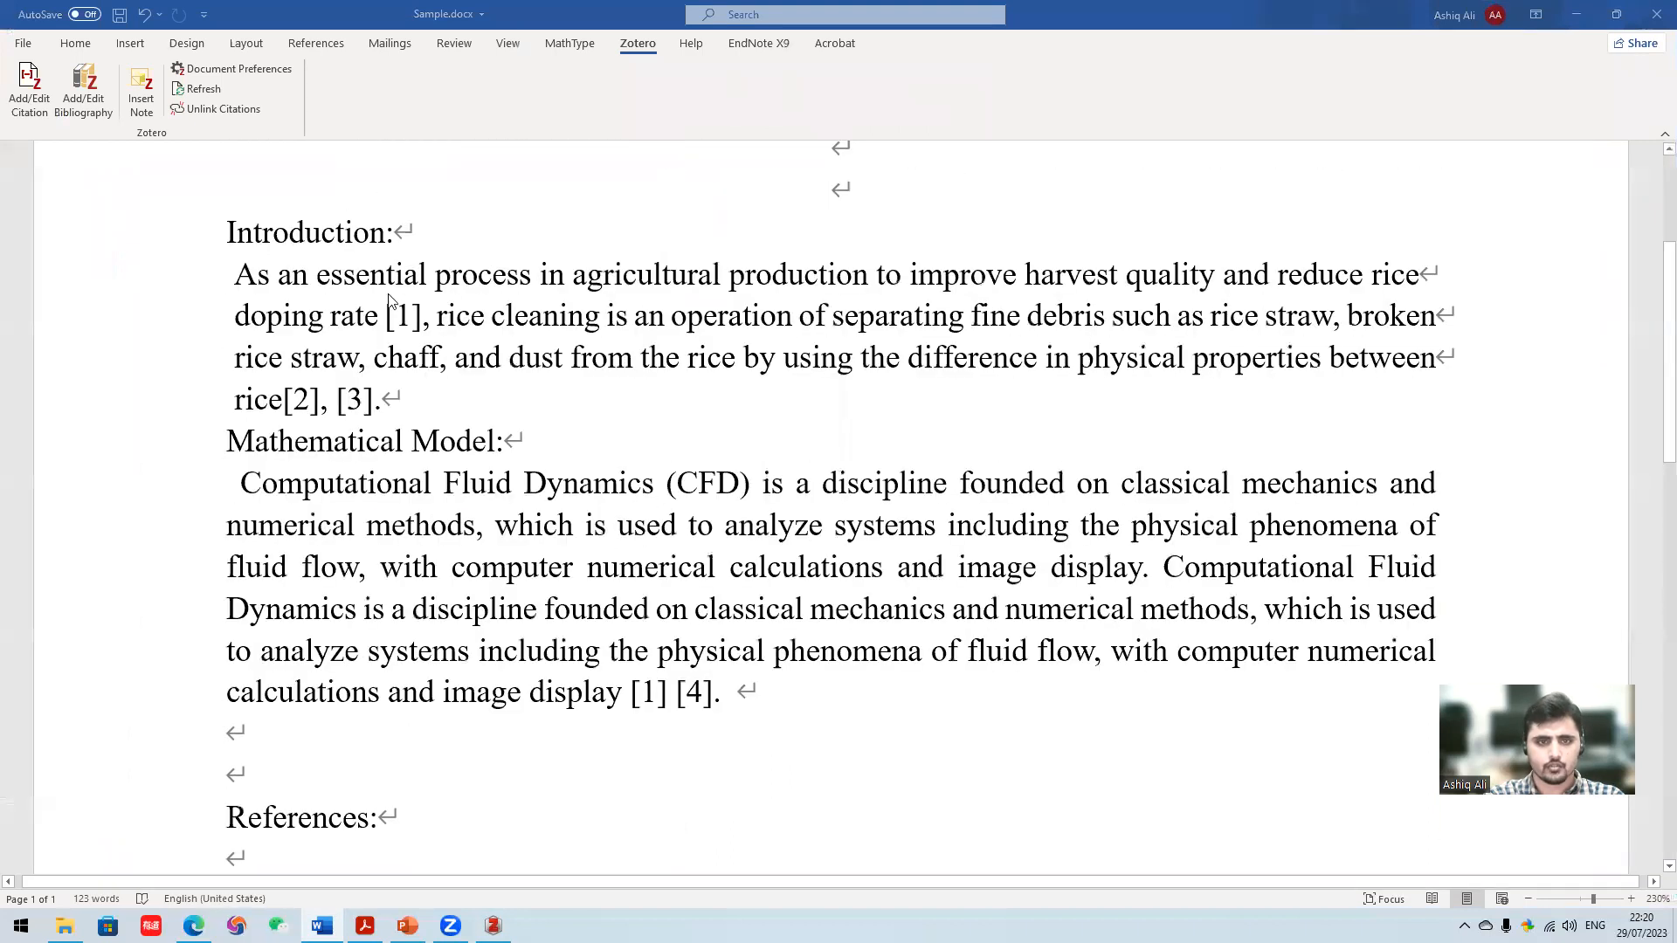
scroll(697, 536, "down", 5)
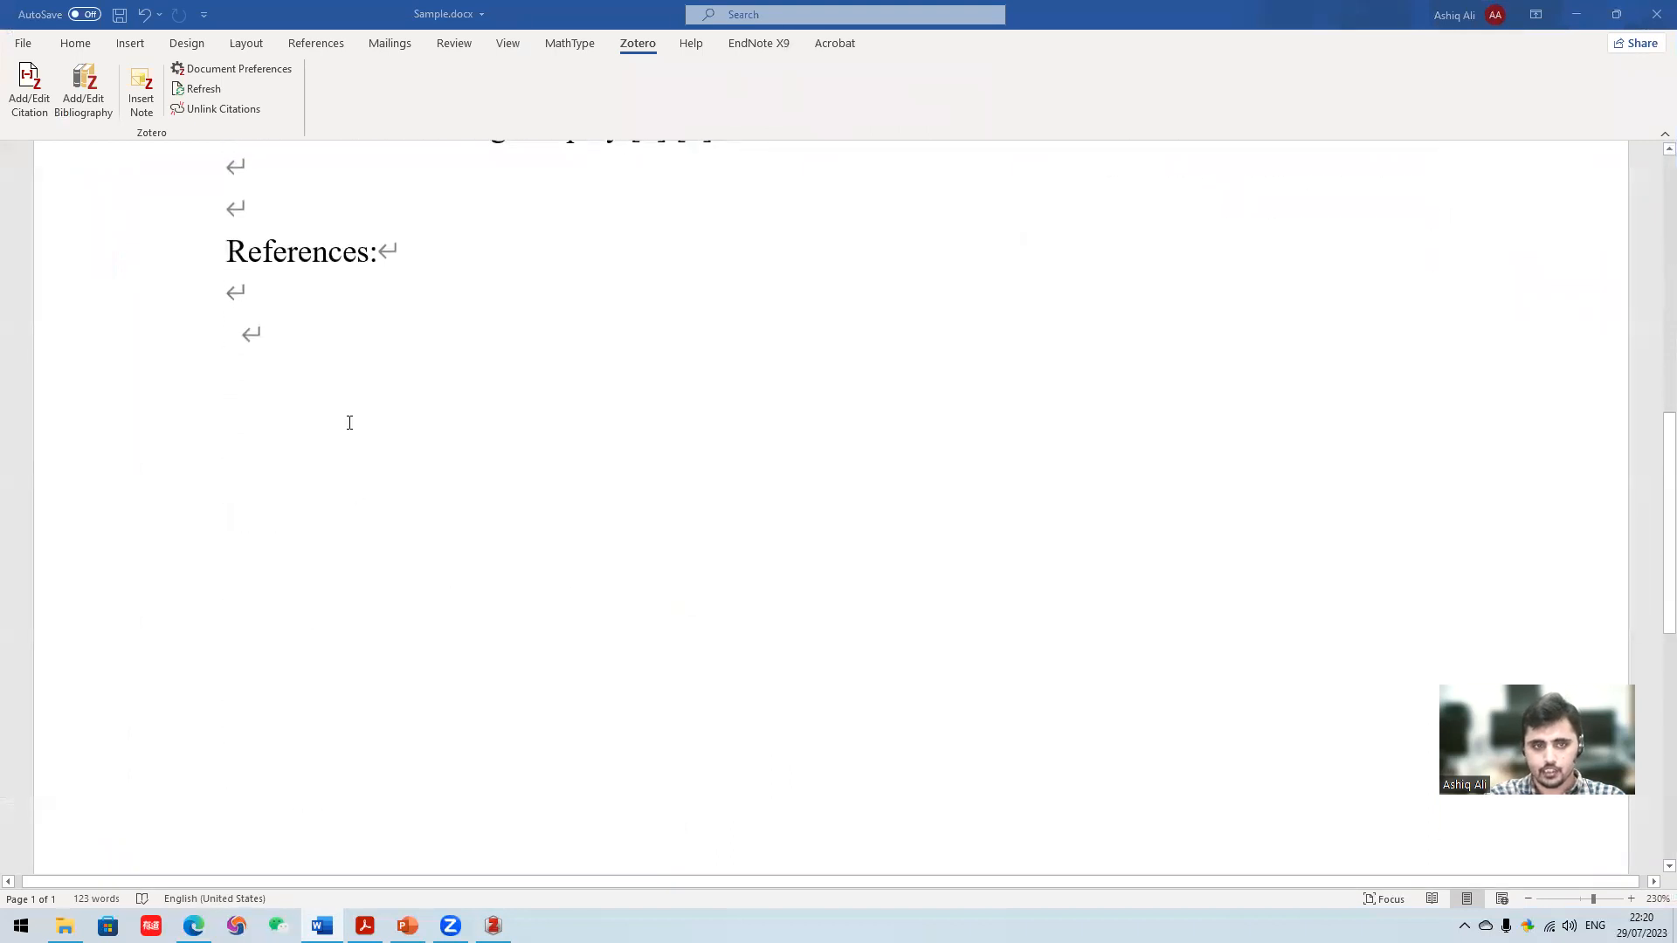
scroll(471, 528, "up", 8)
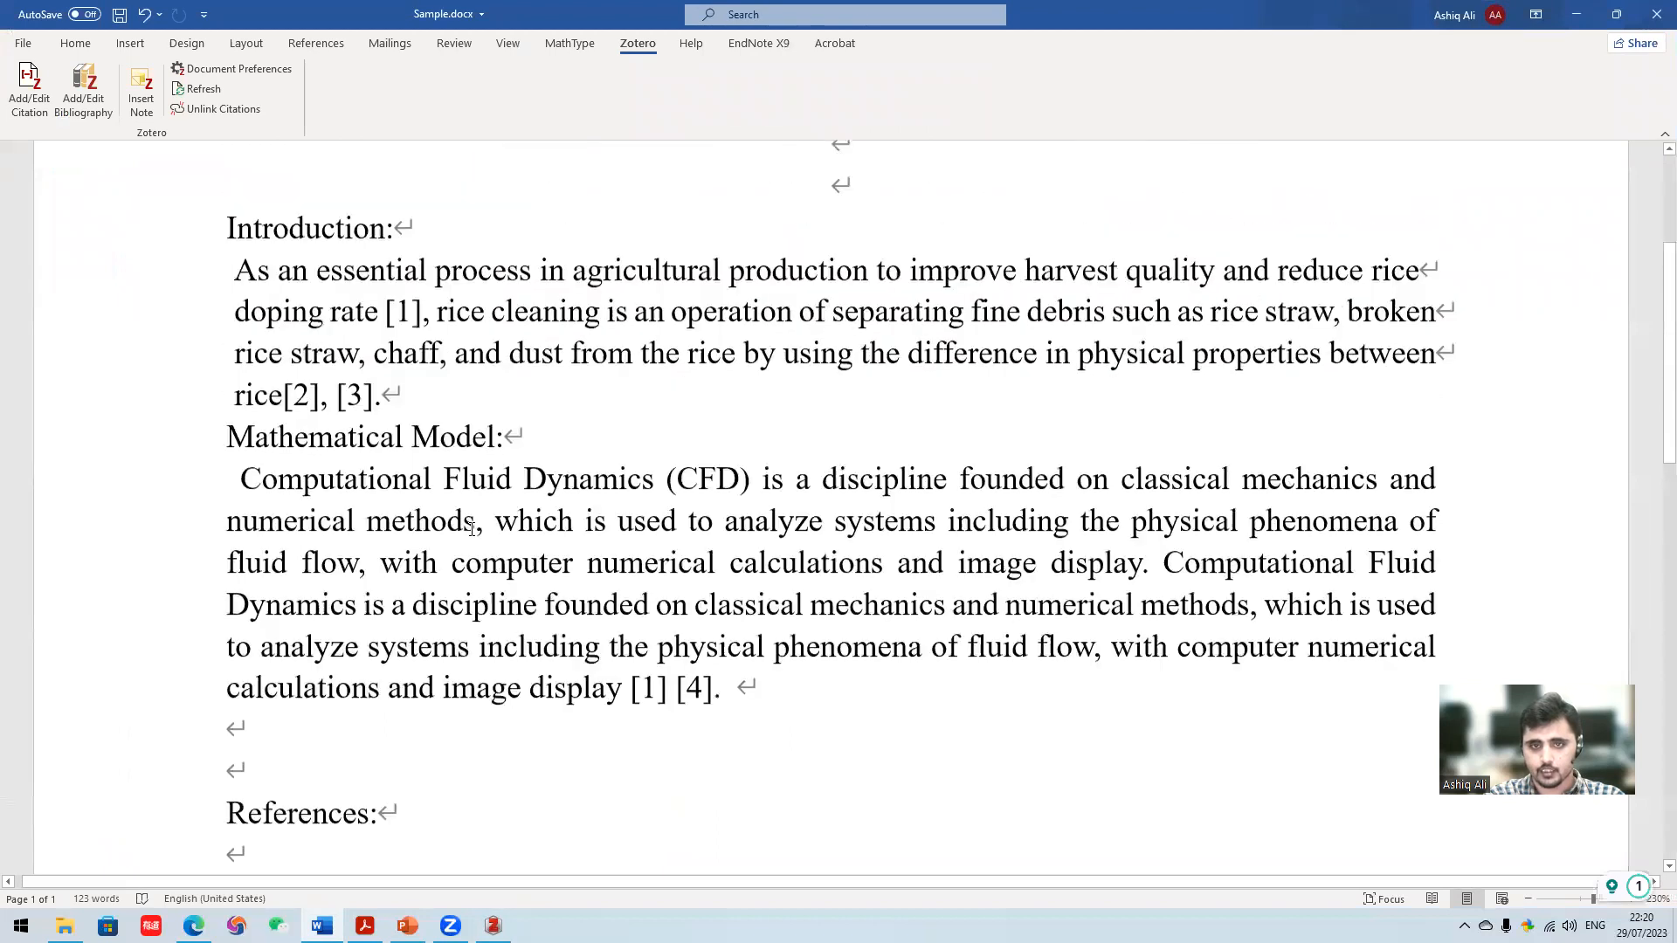
scroll(461, 497, "down", 4)
scroll(393, 494, "down", 2)
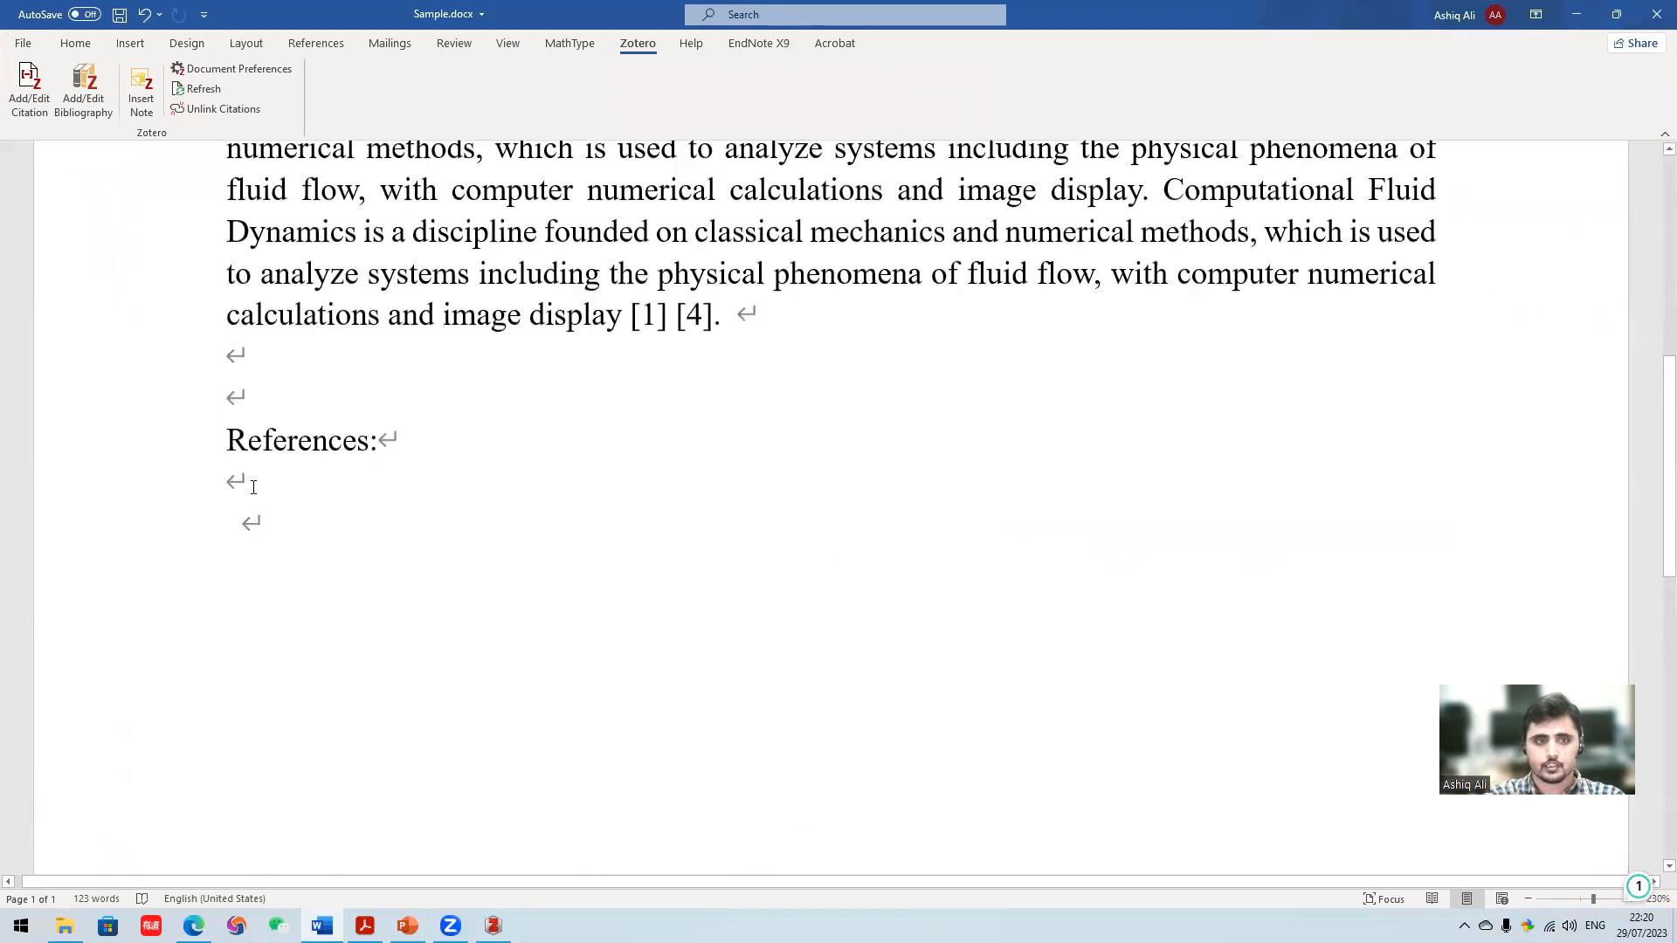
scroll(324, 536, "up", 1)
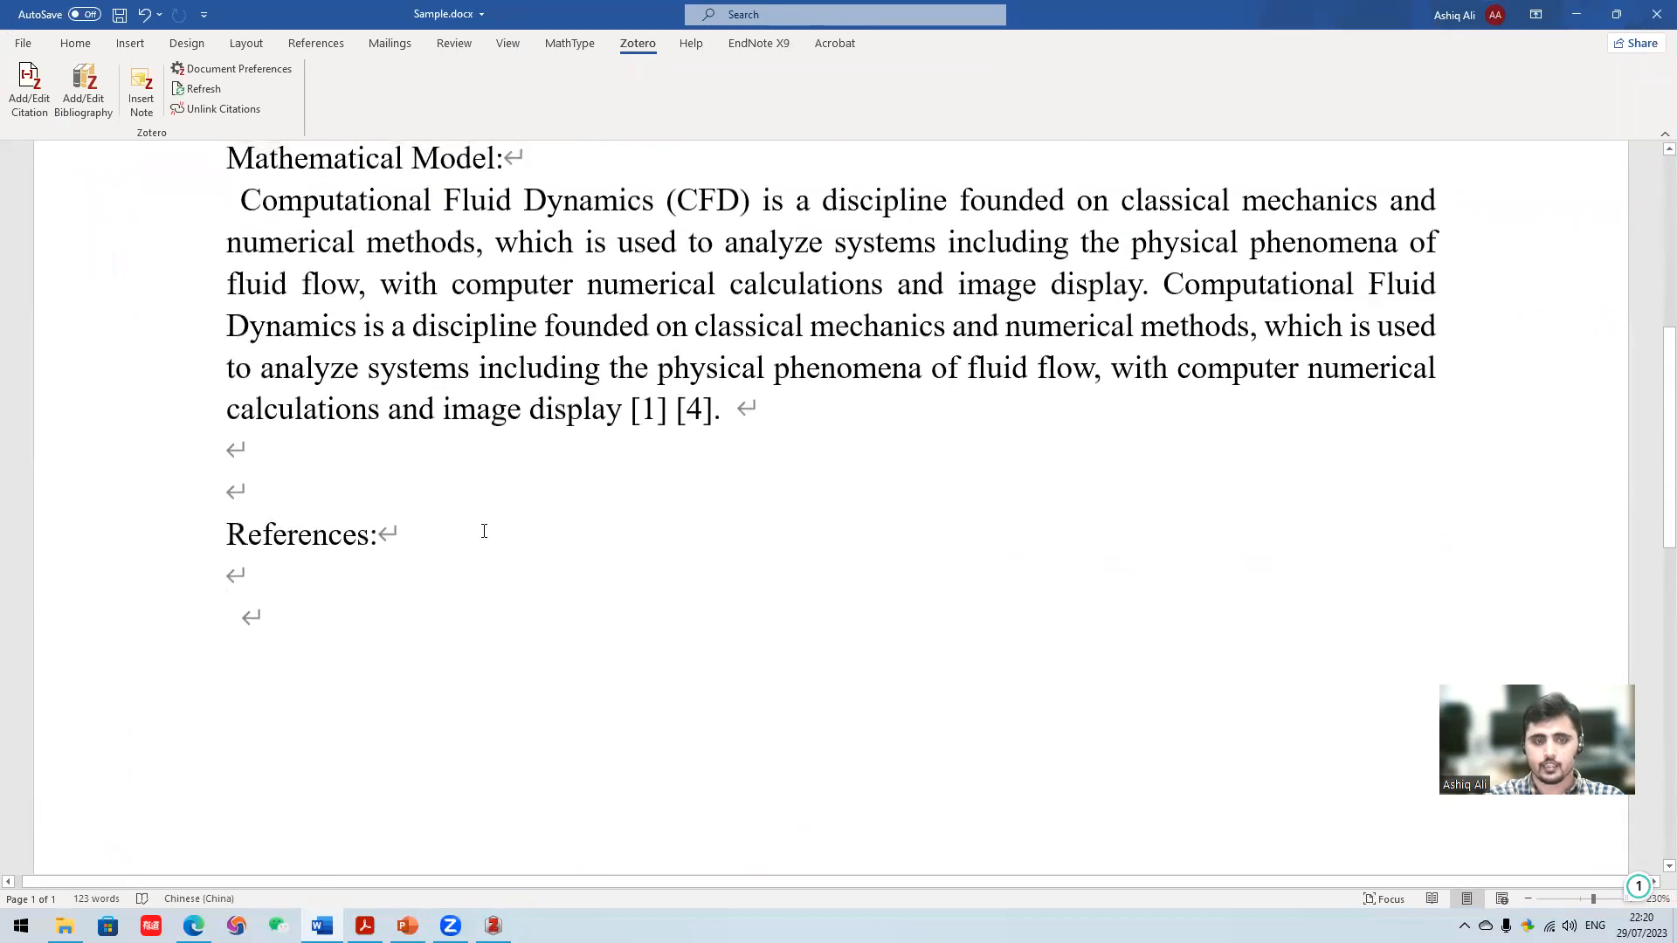
scroll(484, 531, "down", 2)
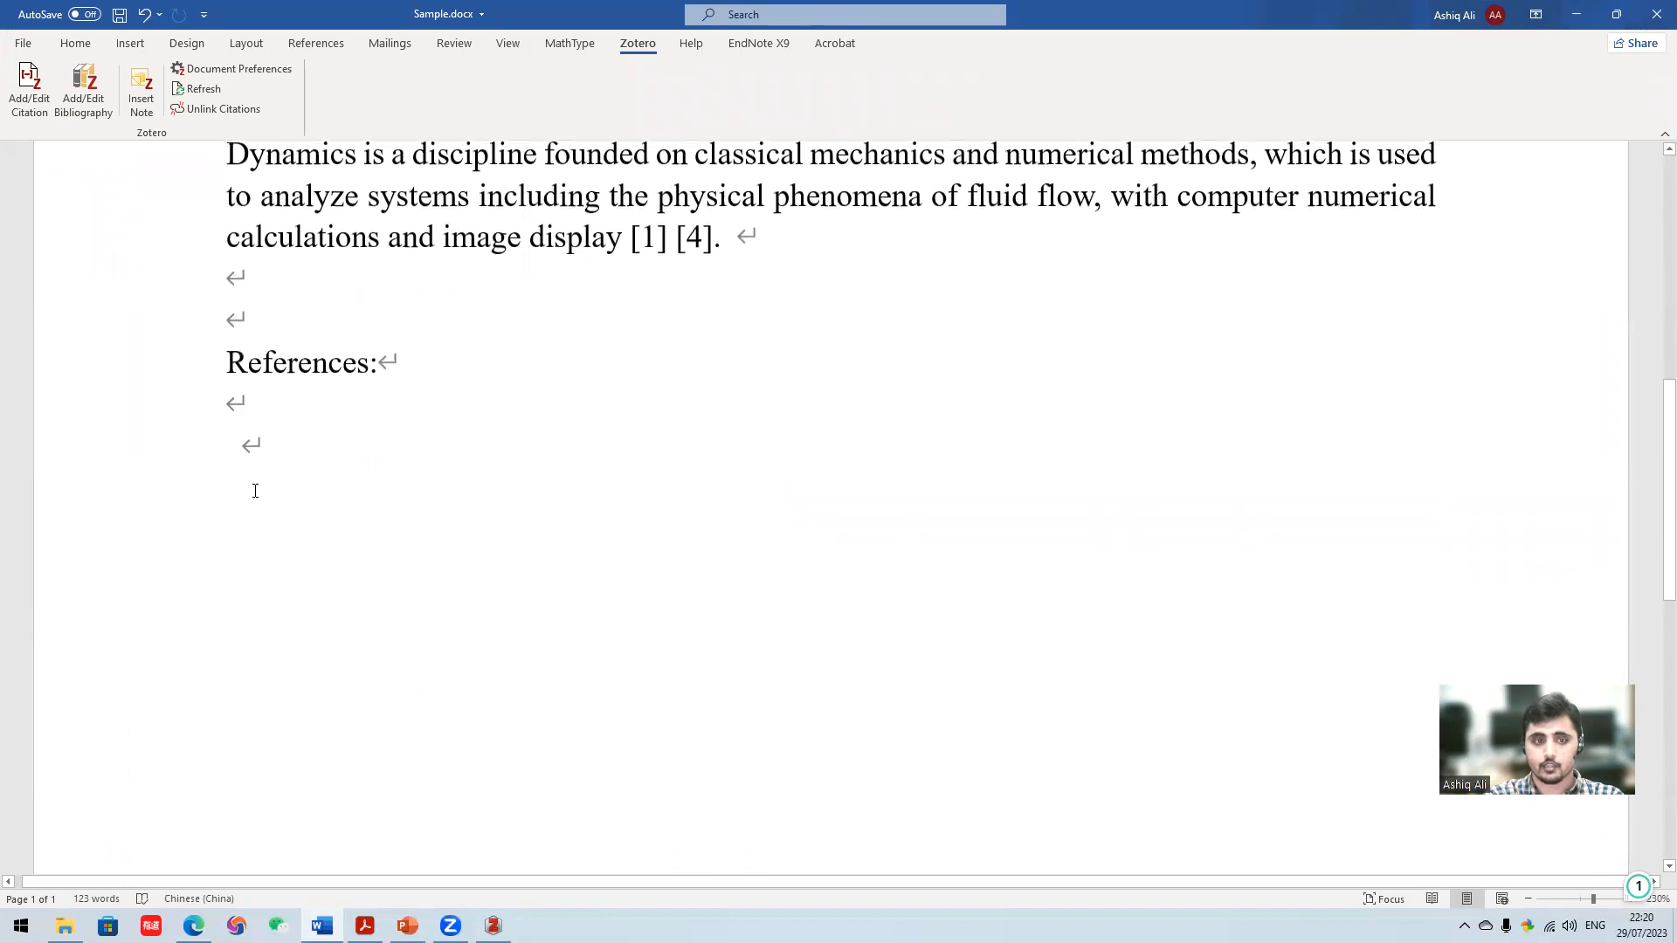
- Insert blank lines above the References heading so that it starts at the top of a new page
left_click(250, 420)
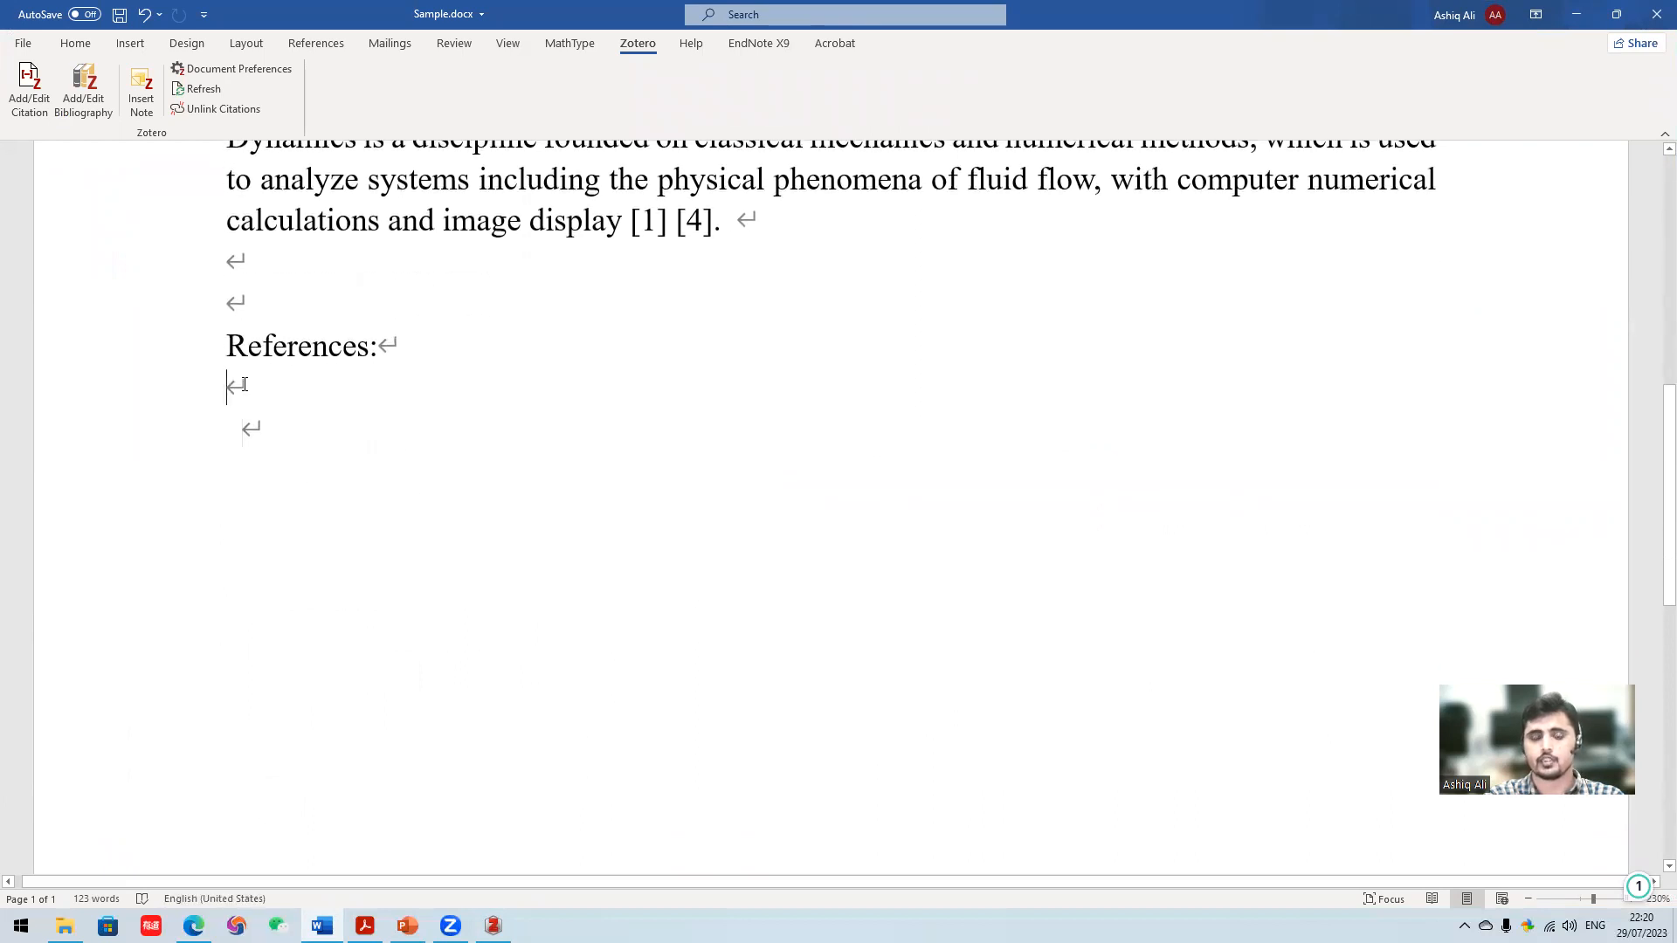
scroll(262, 463, "down", 8)
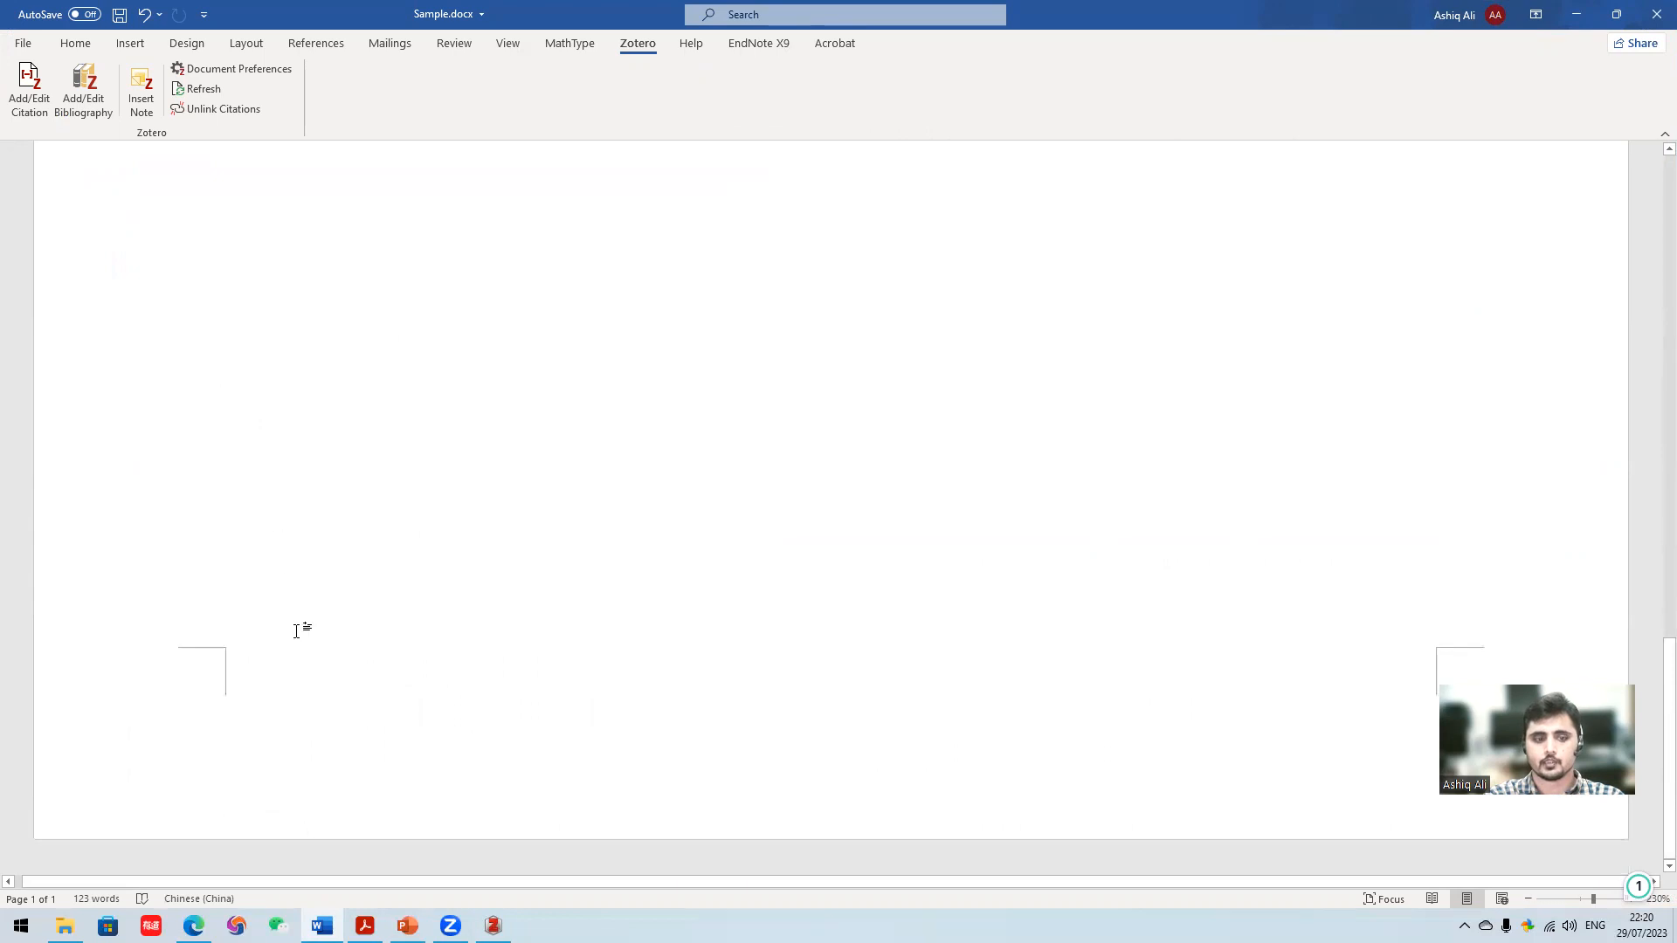
scroll(315, 576, "up", 10)
left_click(261, 536)
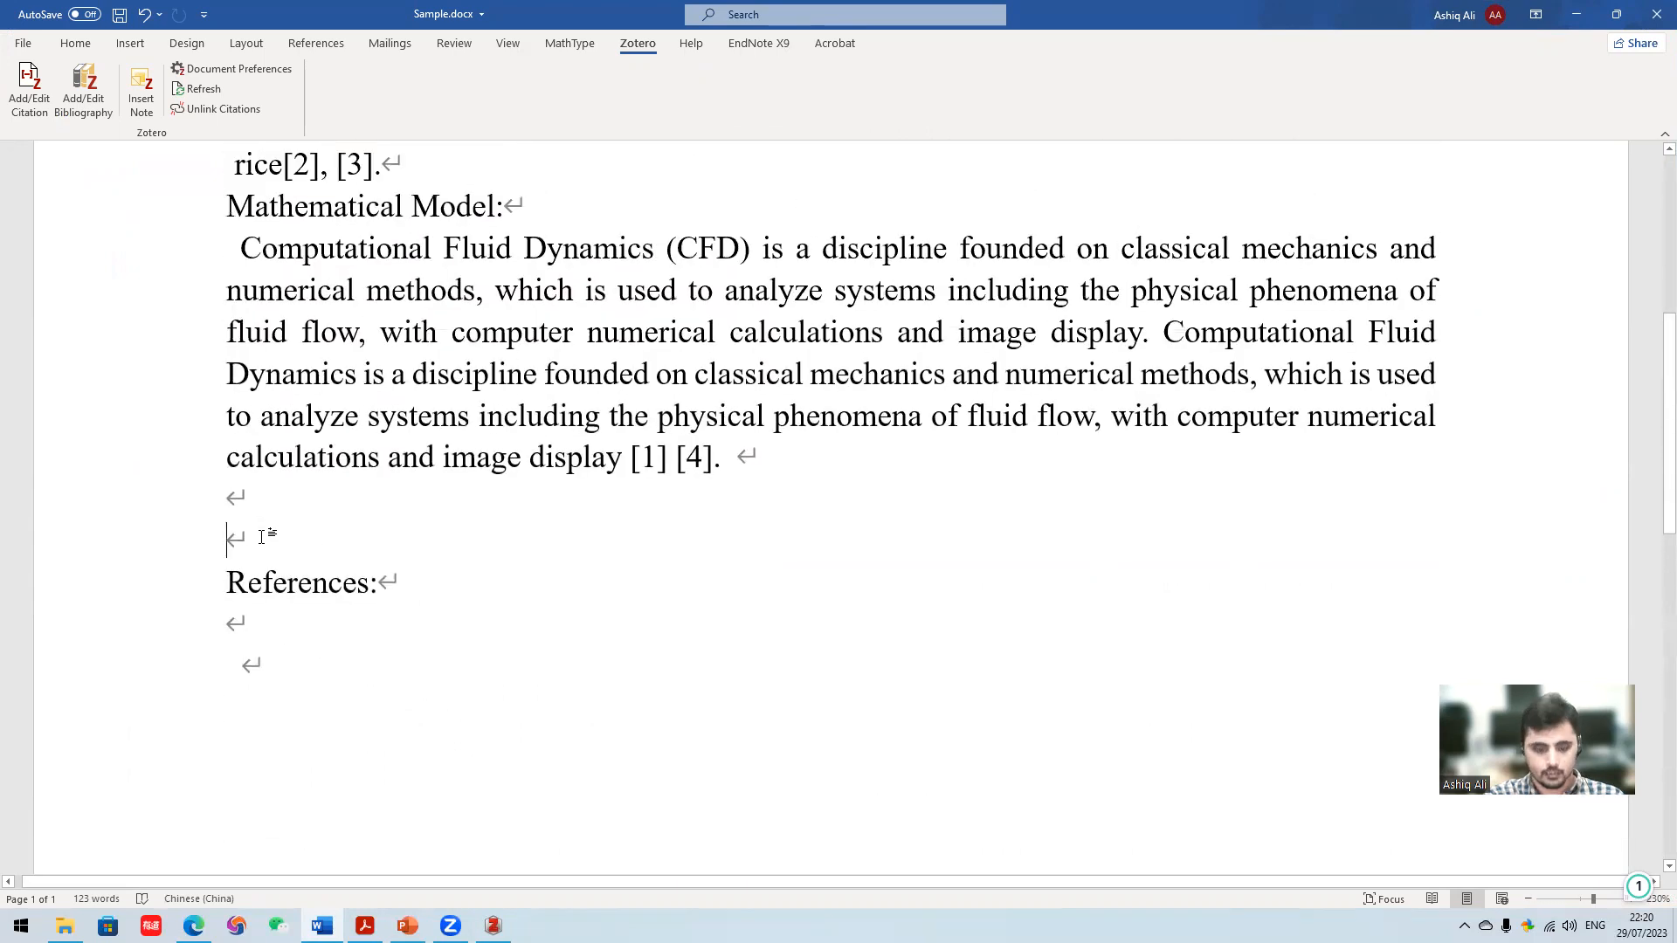
key("Return")
key("Return")
key("Return")
key("Return")
key("Return")
key("Return")
key("Return")
key("Return")
key("Return")
key("Return")
key("Return")
key("Return")
key("Return")
key("Return")
key("Return")
key("Return")
key("Return")
key("Return")
key("Return")
key("Return")
key("Return")
key("Return")
key("Return")
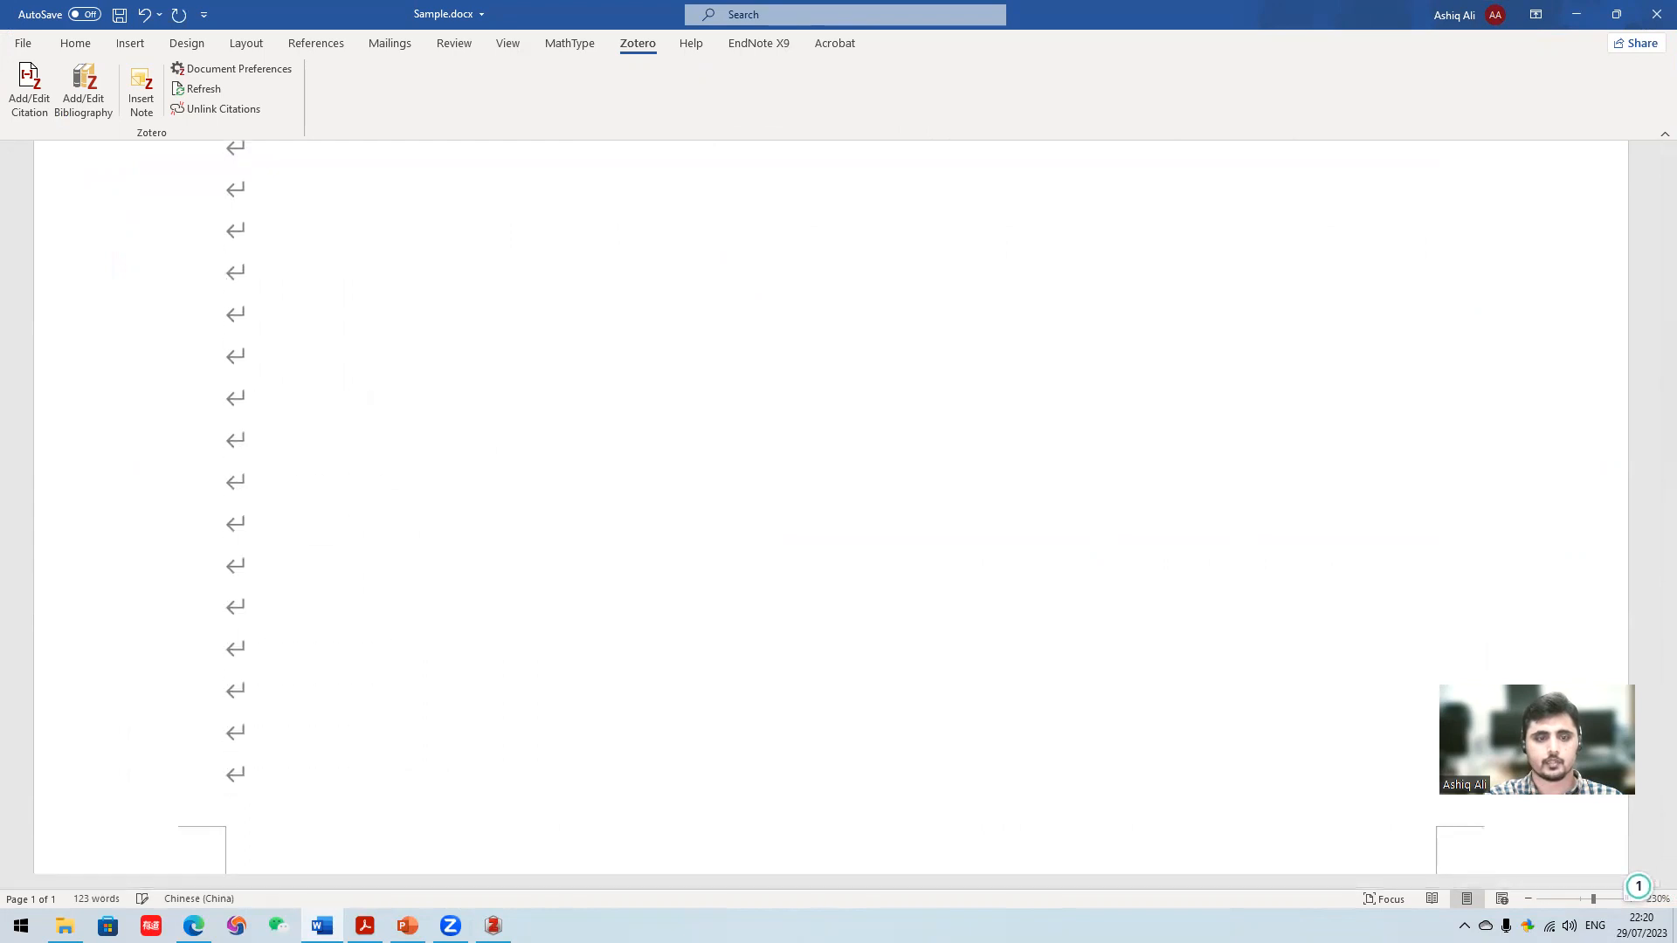
key("Return")
scroll(318, 632, "down", 4)
scroll(318, 633, "up", 3)
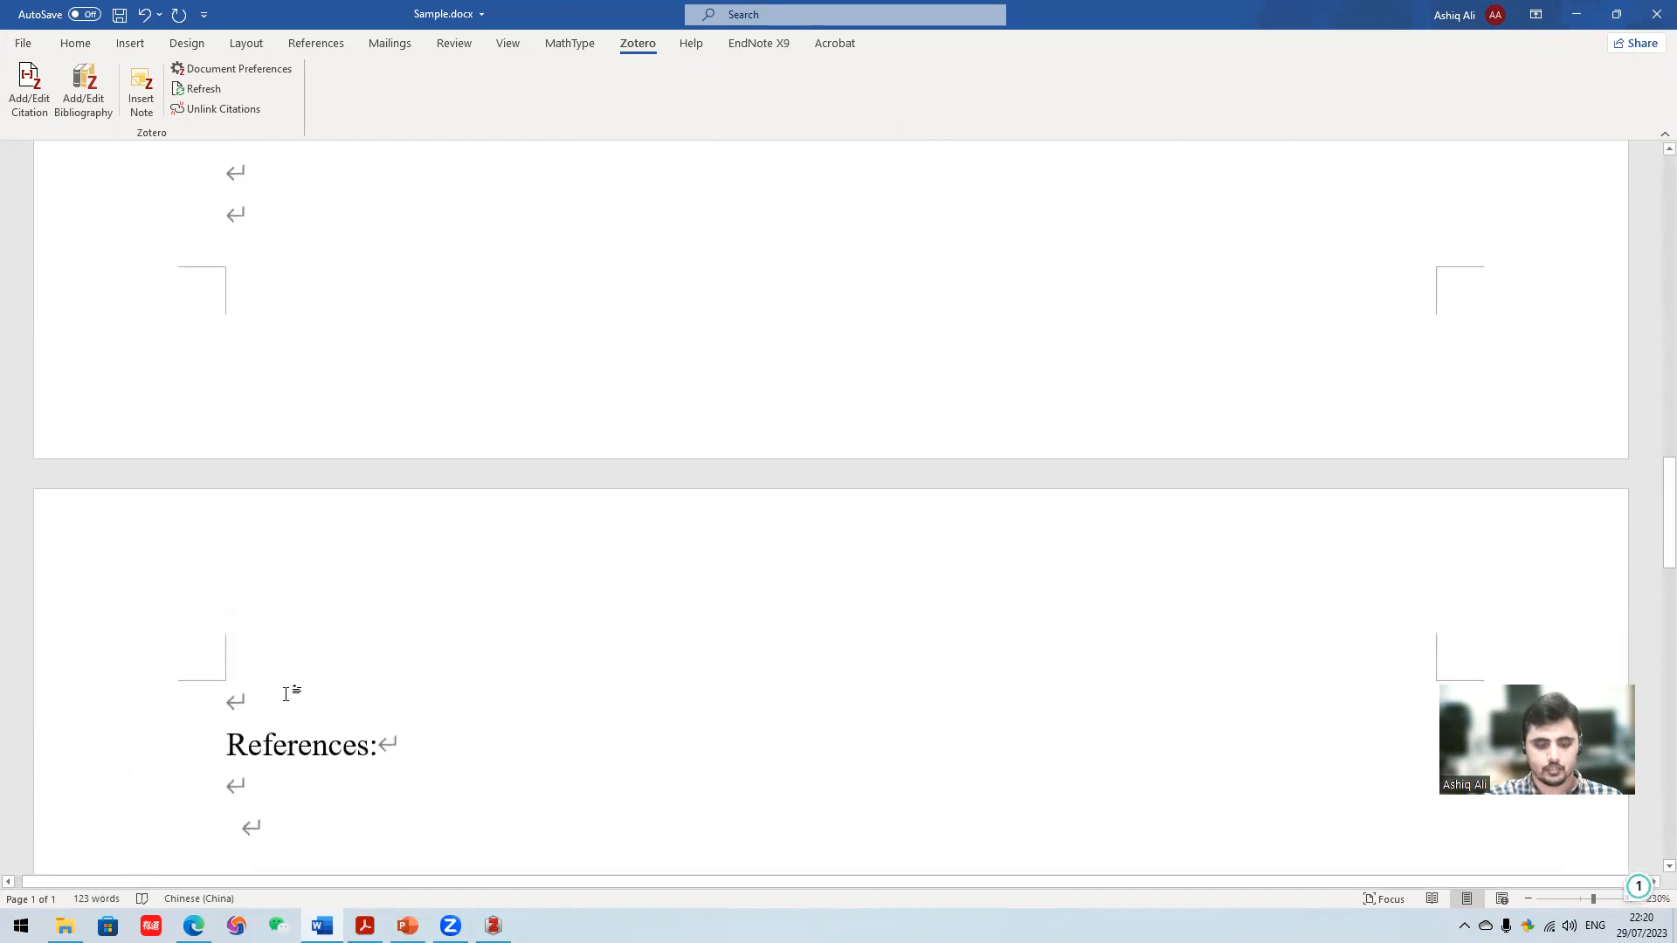
key("BackSpace")
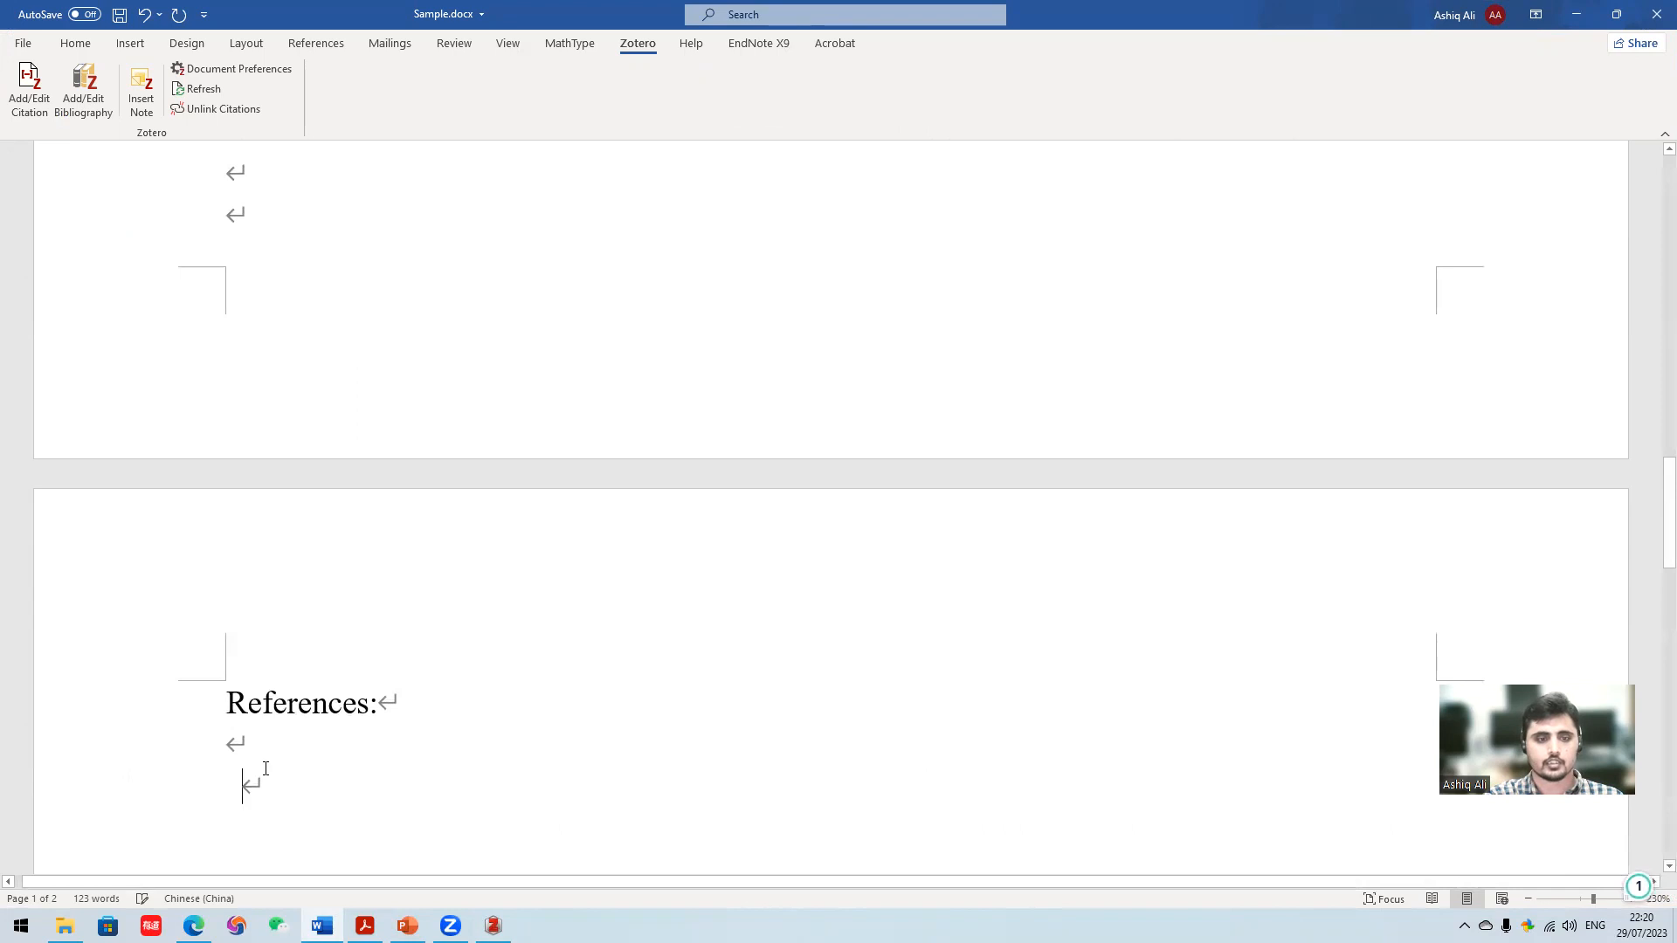
- Dismiss the writing assistant and insert the Zotero bibliography below the References heading
left_click_drag(400, 704, 226, 704)
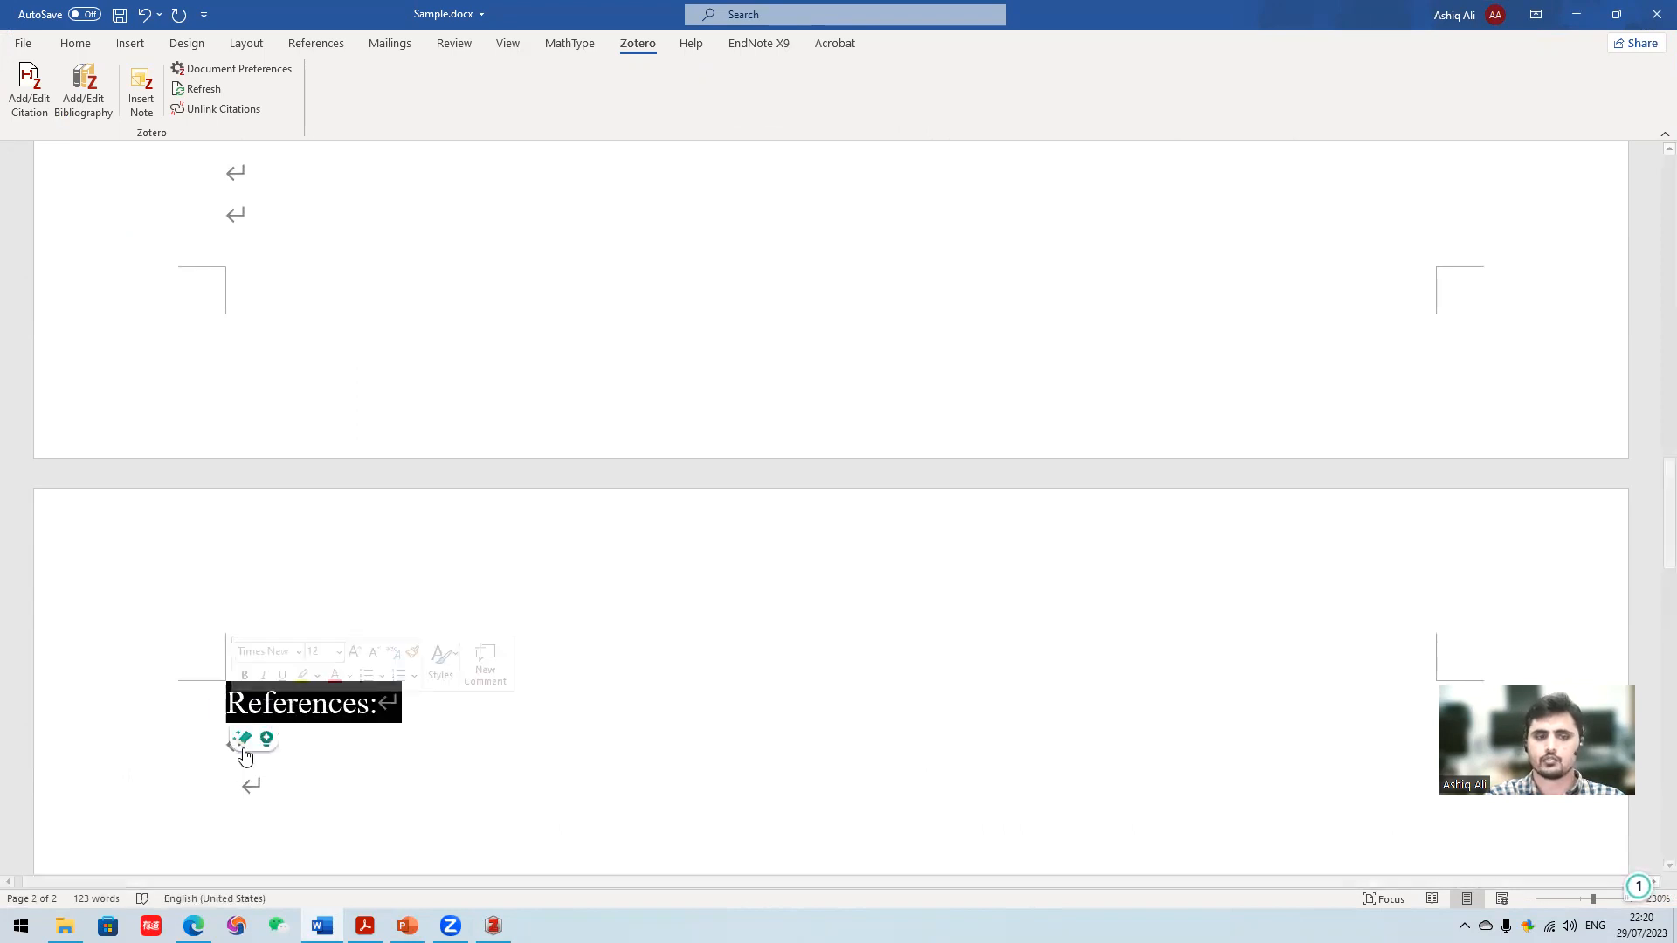
left_click(245, 749)
left_click(280, 770)
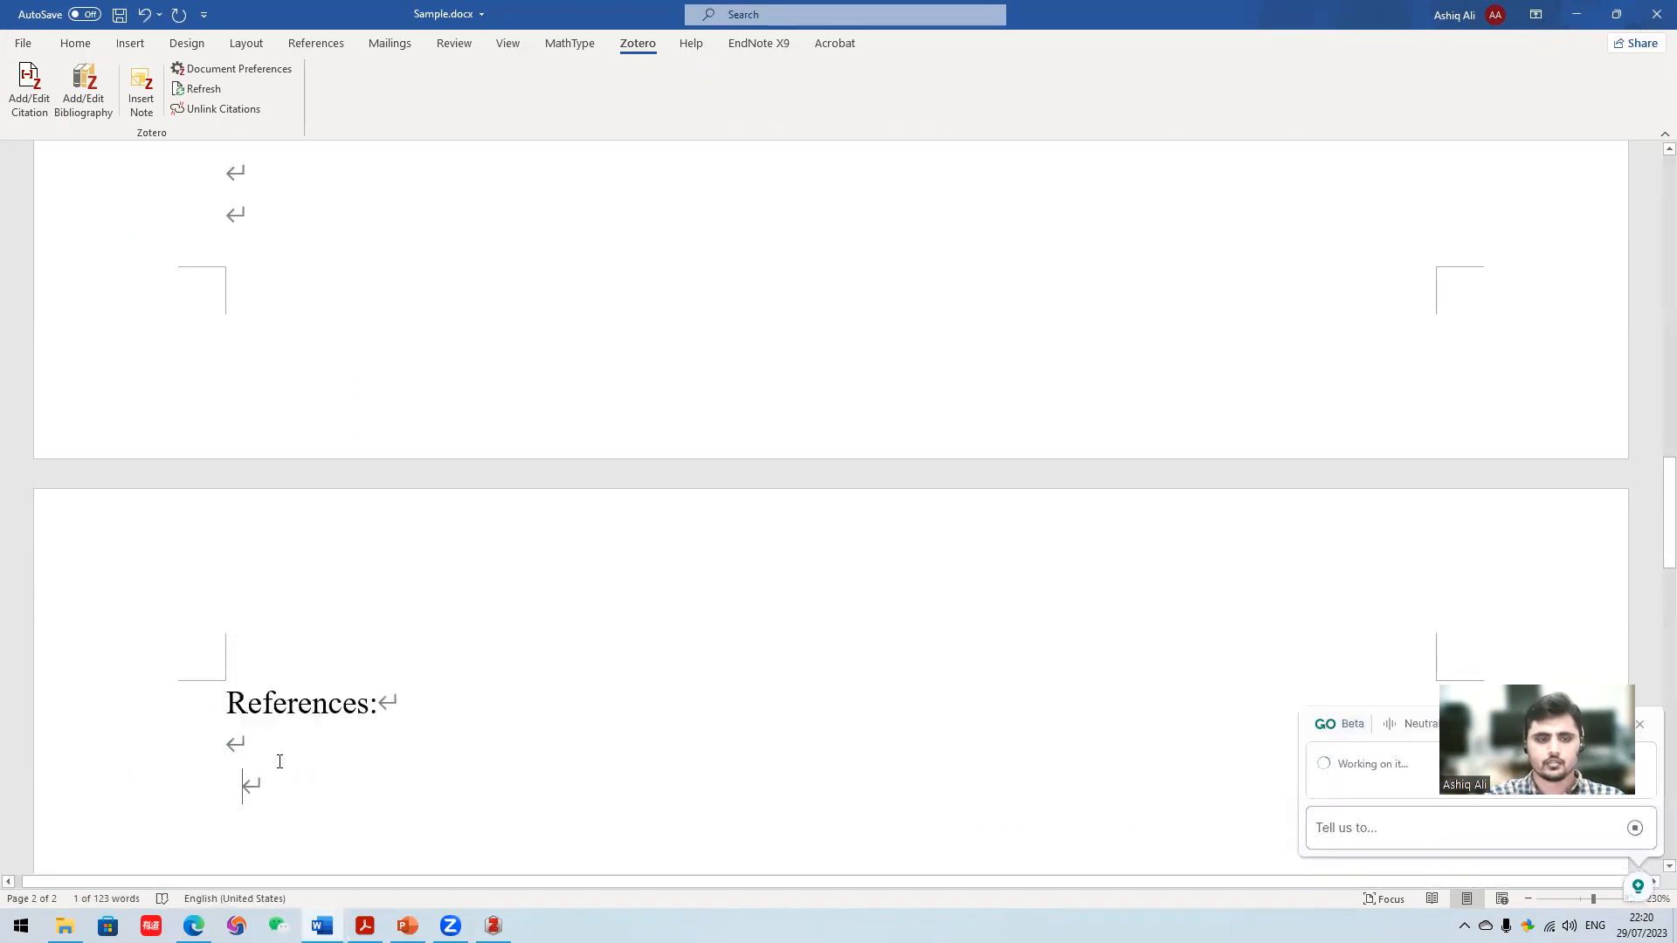
left_click(1637, 581)
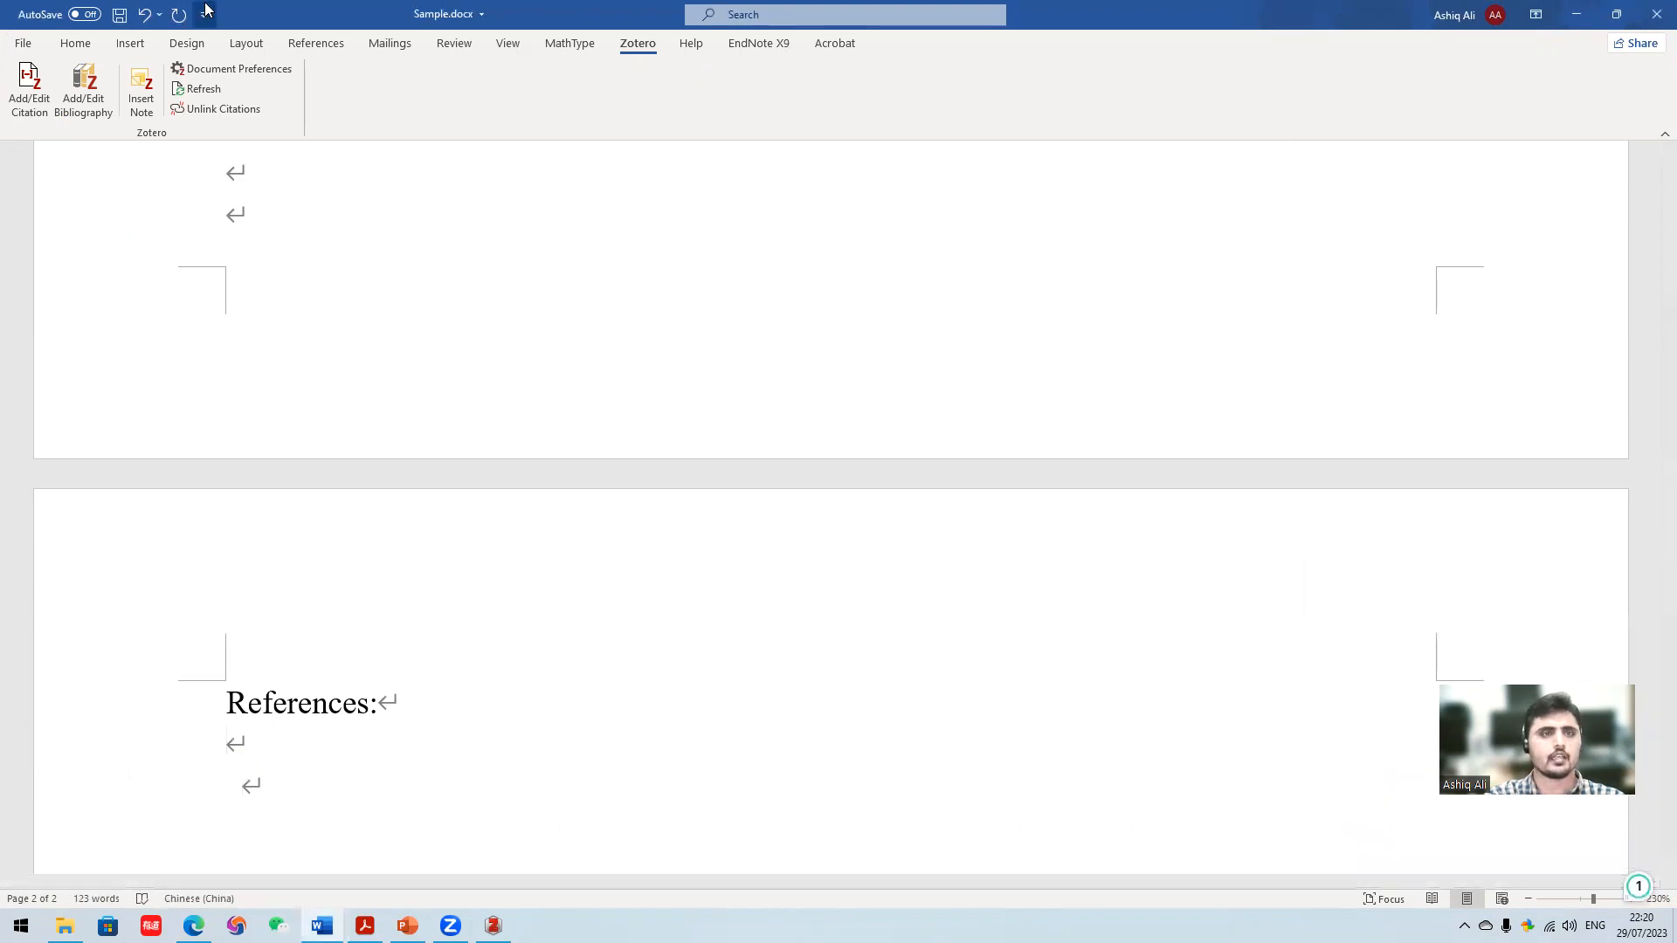
left_click(80, 103)
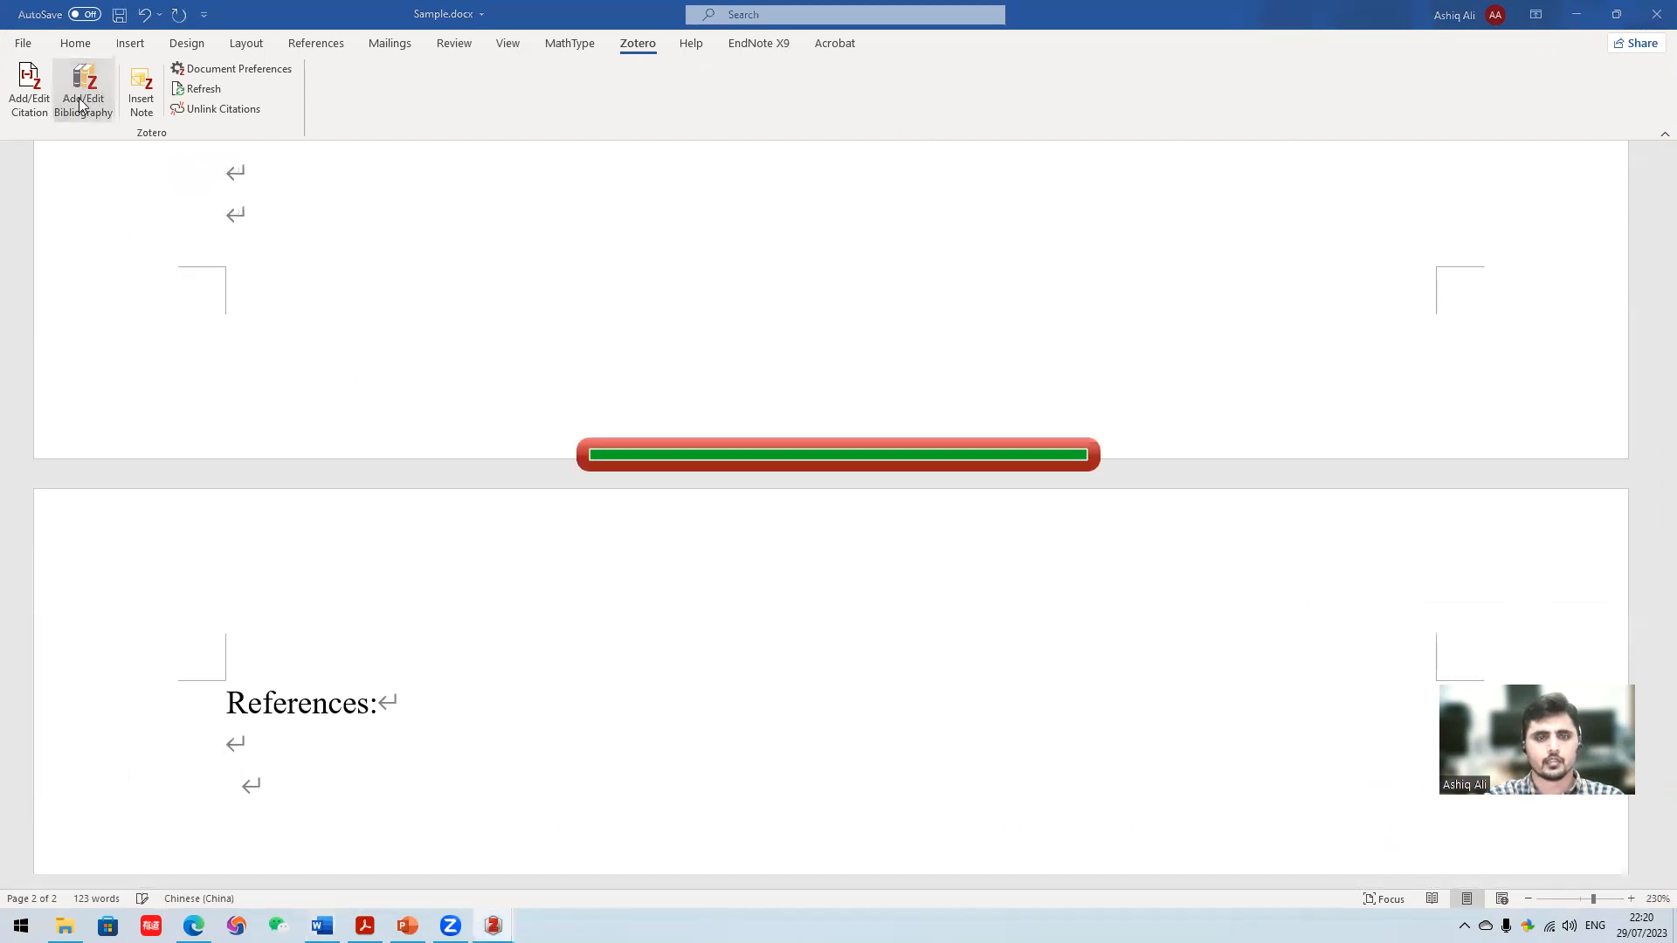
- Review the reference list and compare its numbering with the citations in the Introduction and Mathematical Model paragraphs
scroll(527, 512, "down", 8)
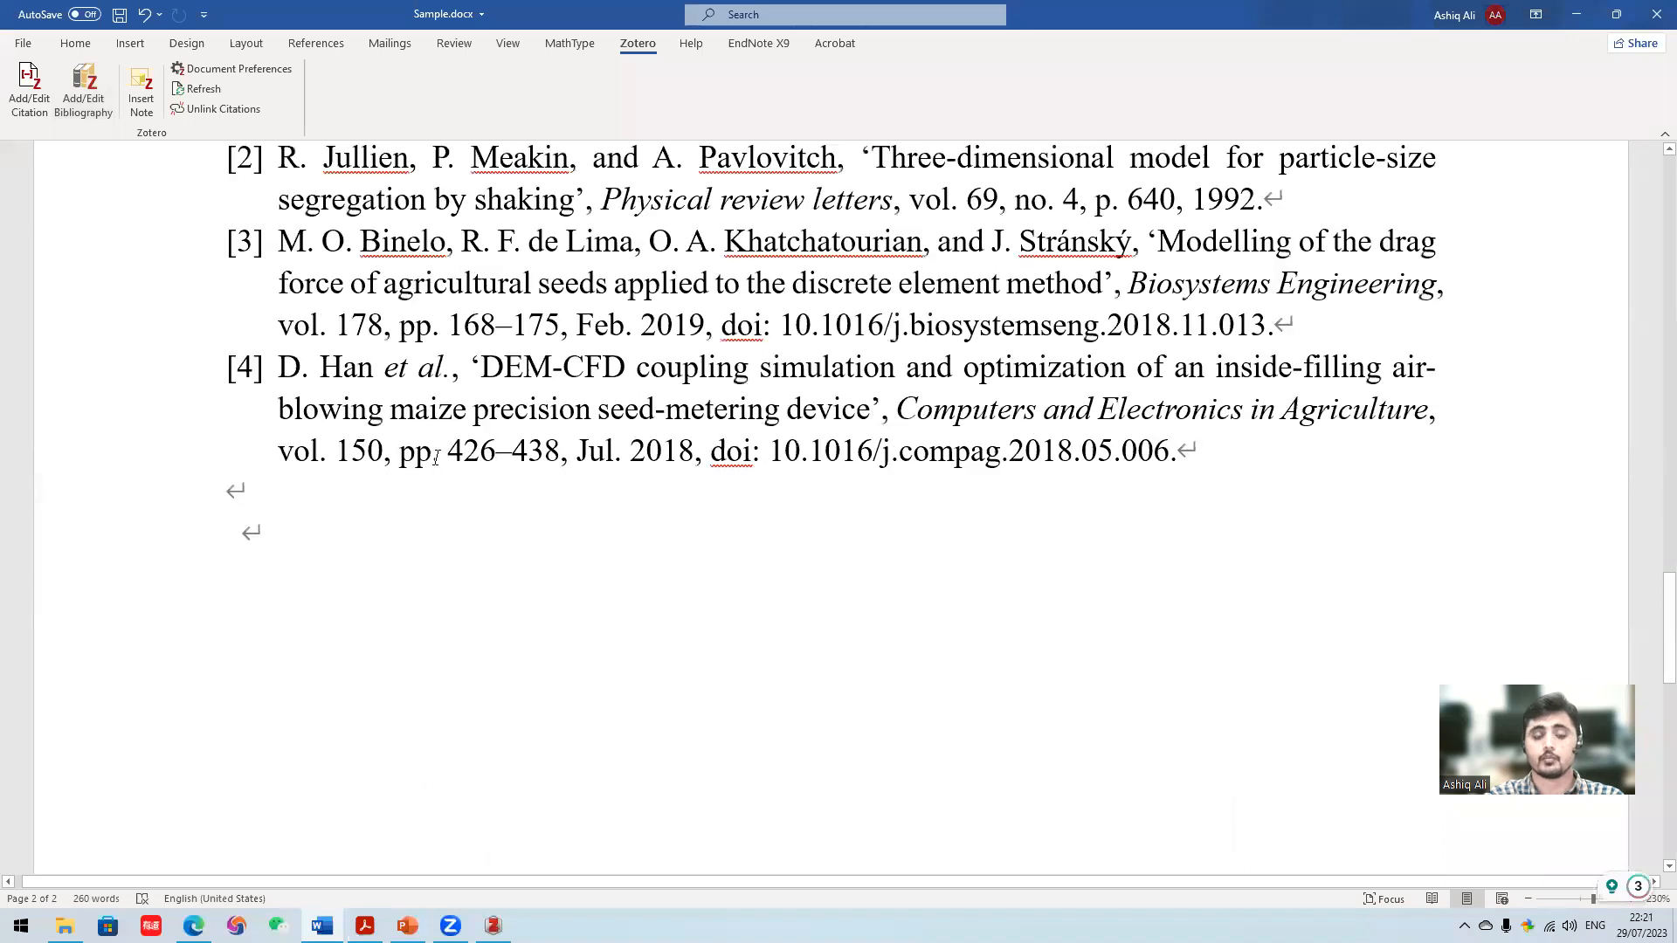
scroll(522, 515, "up", 4)
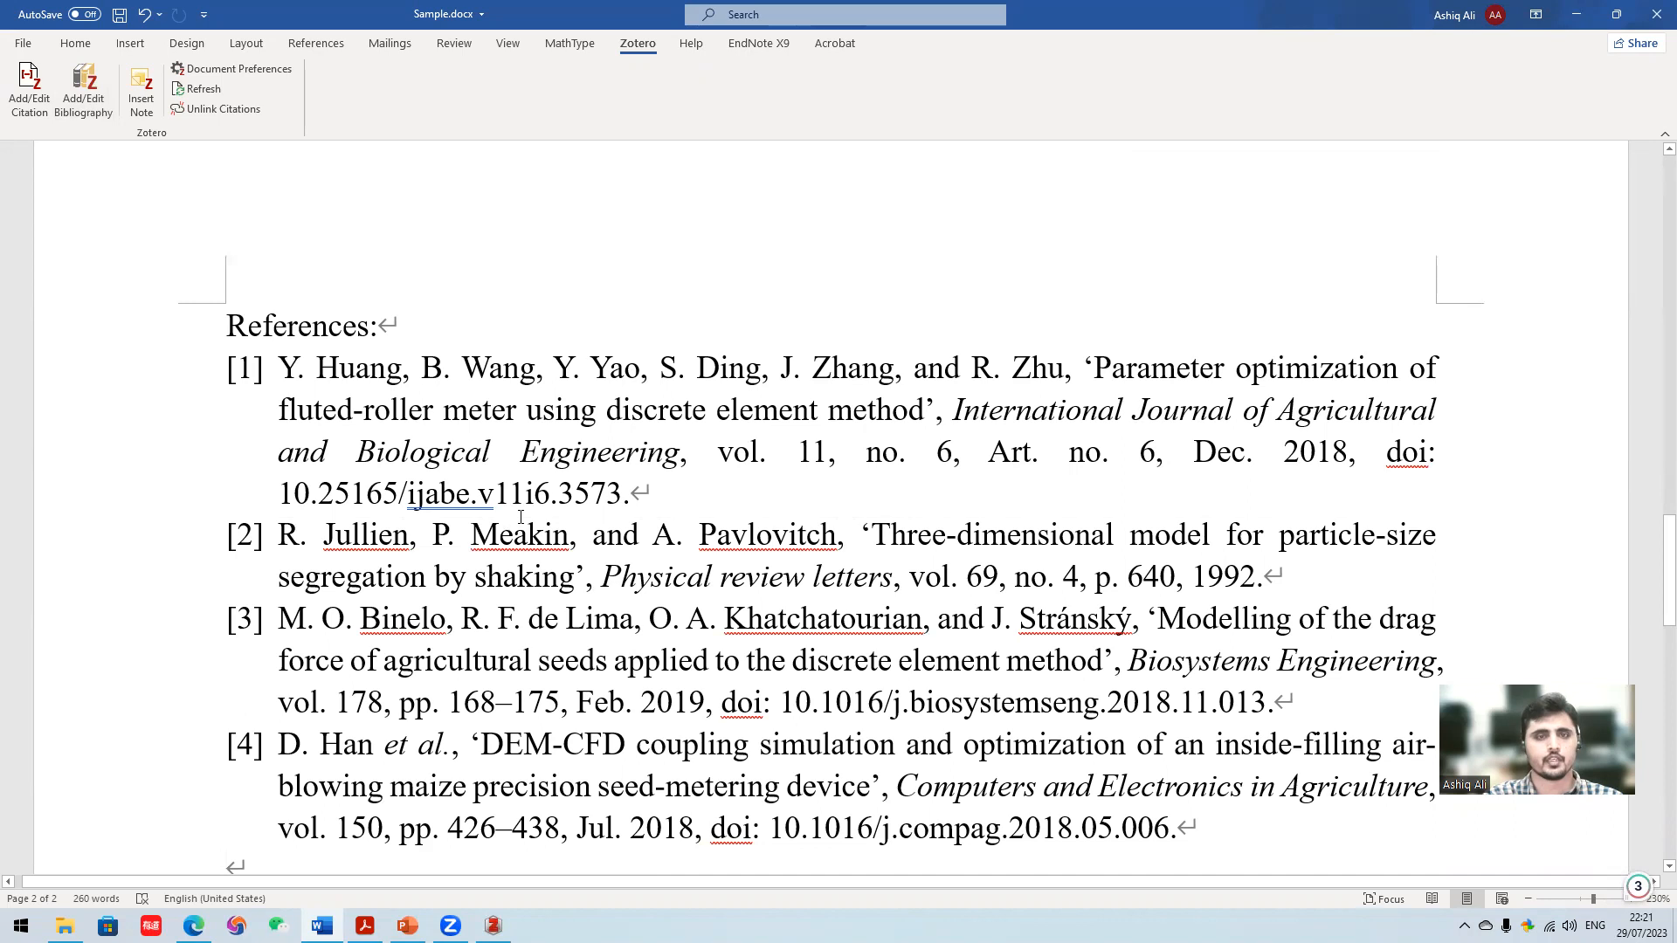
scroll(521, 516, "up", 15)
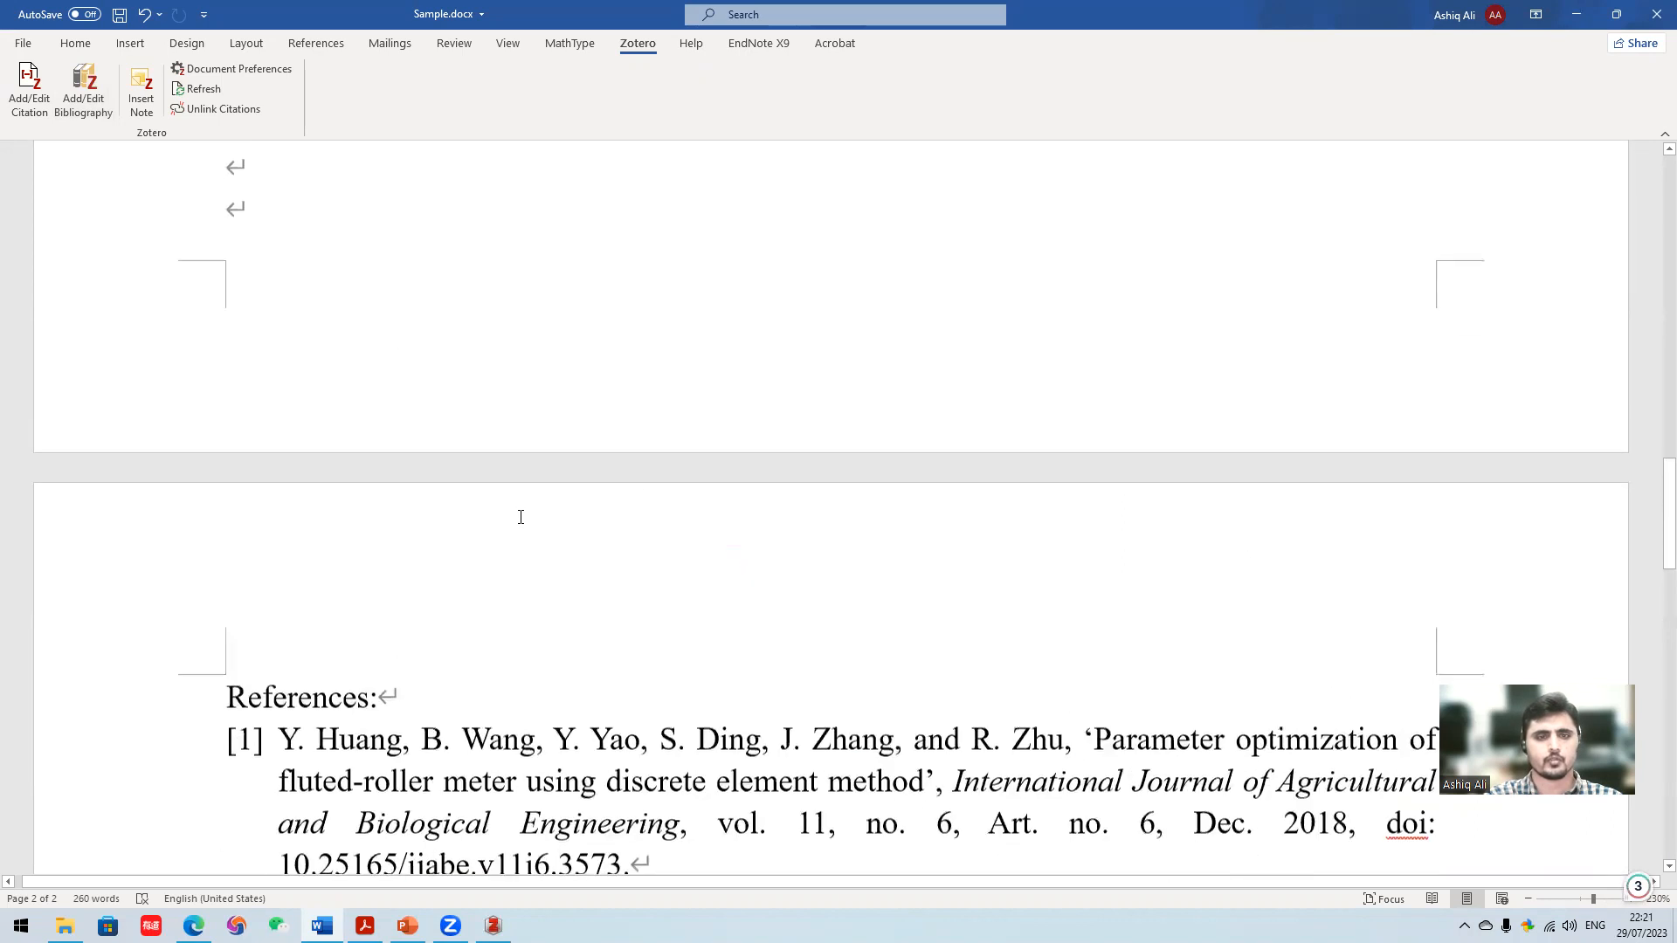
scroll(522, 517, "up", 1)
scroll(523, 517, "down", 1)
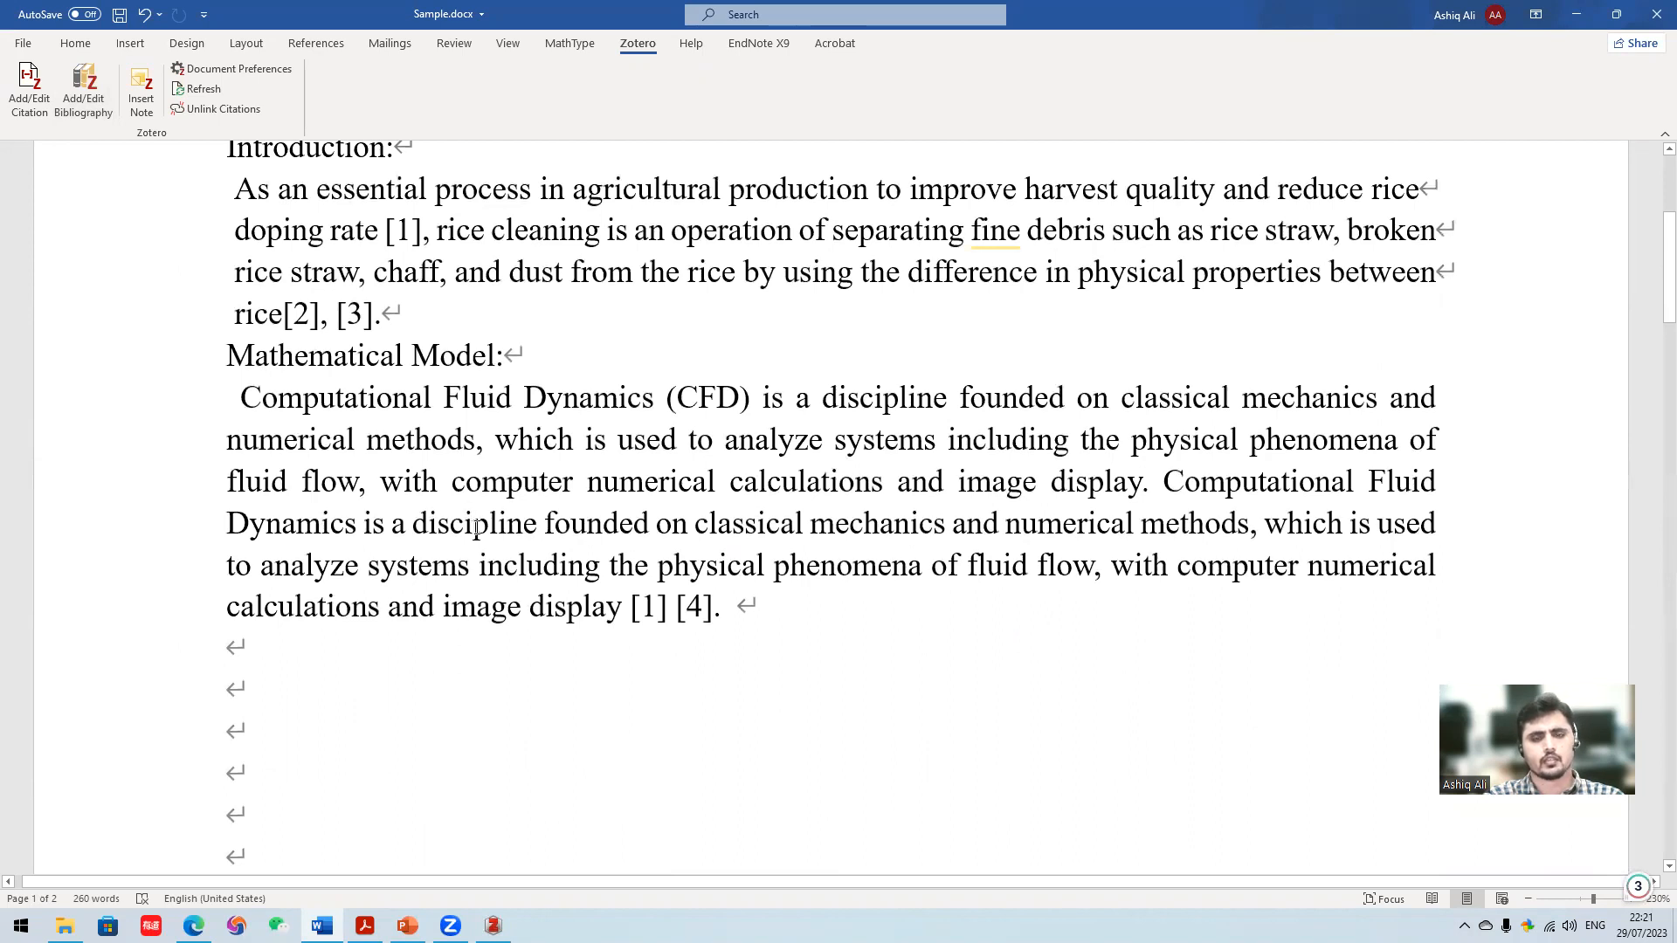
scroll(303, 711, "down", 10)
scroll(318, 696, "up", 7)
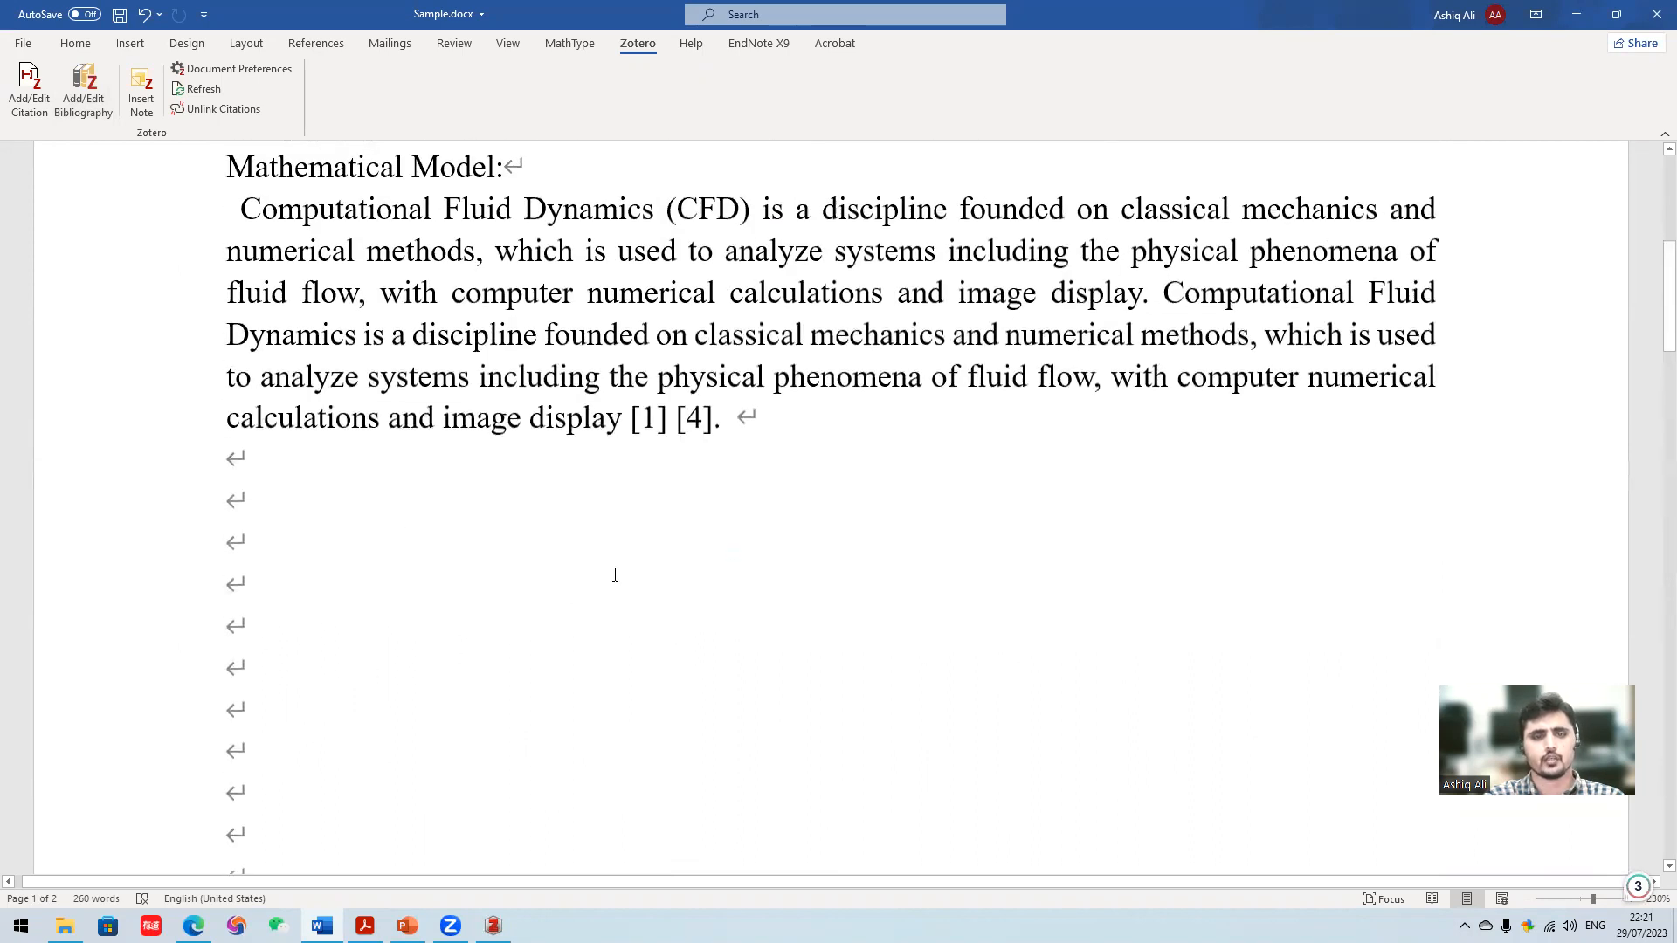
scroll(615, 575, "up", 2)
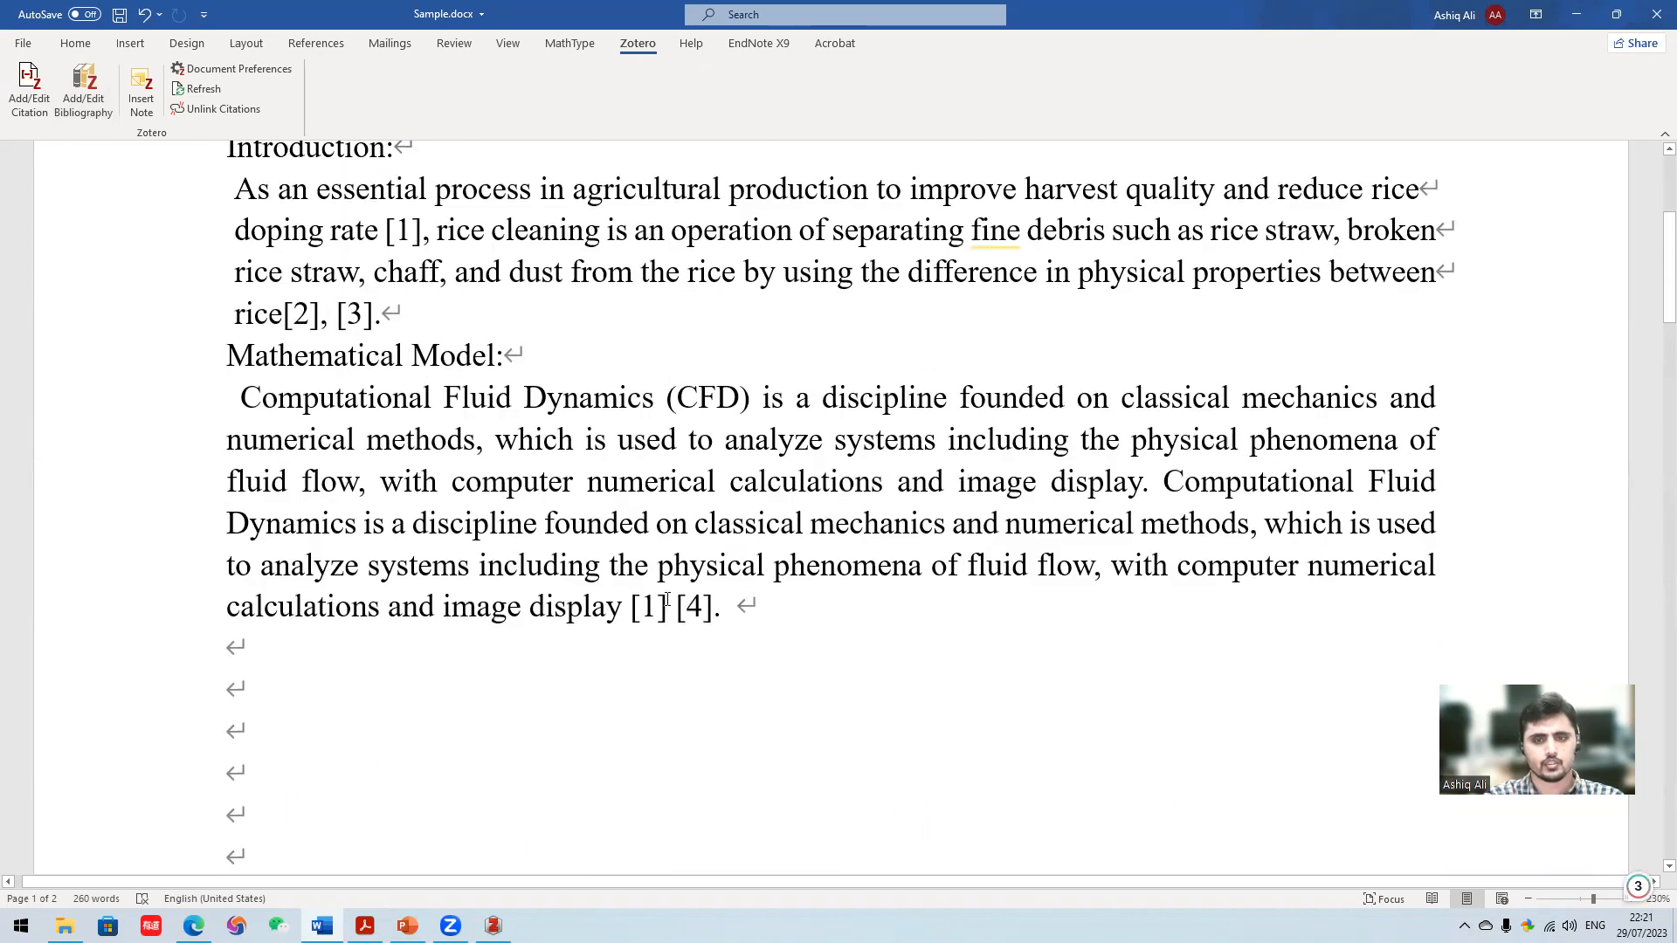
scroll(737, 738, "up", 2)
scroll(722, 707, "down", 2)
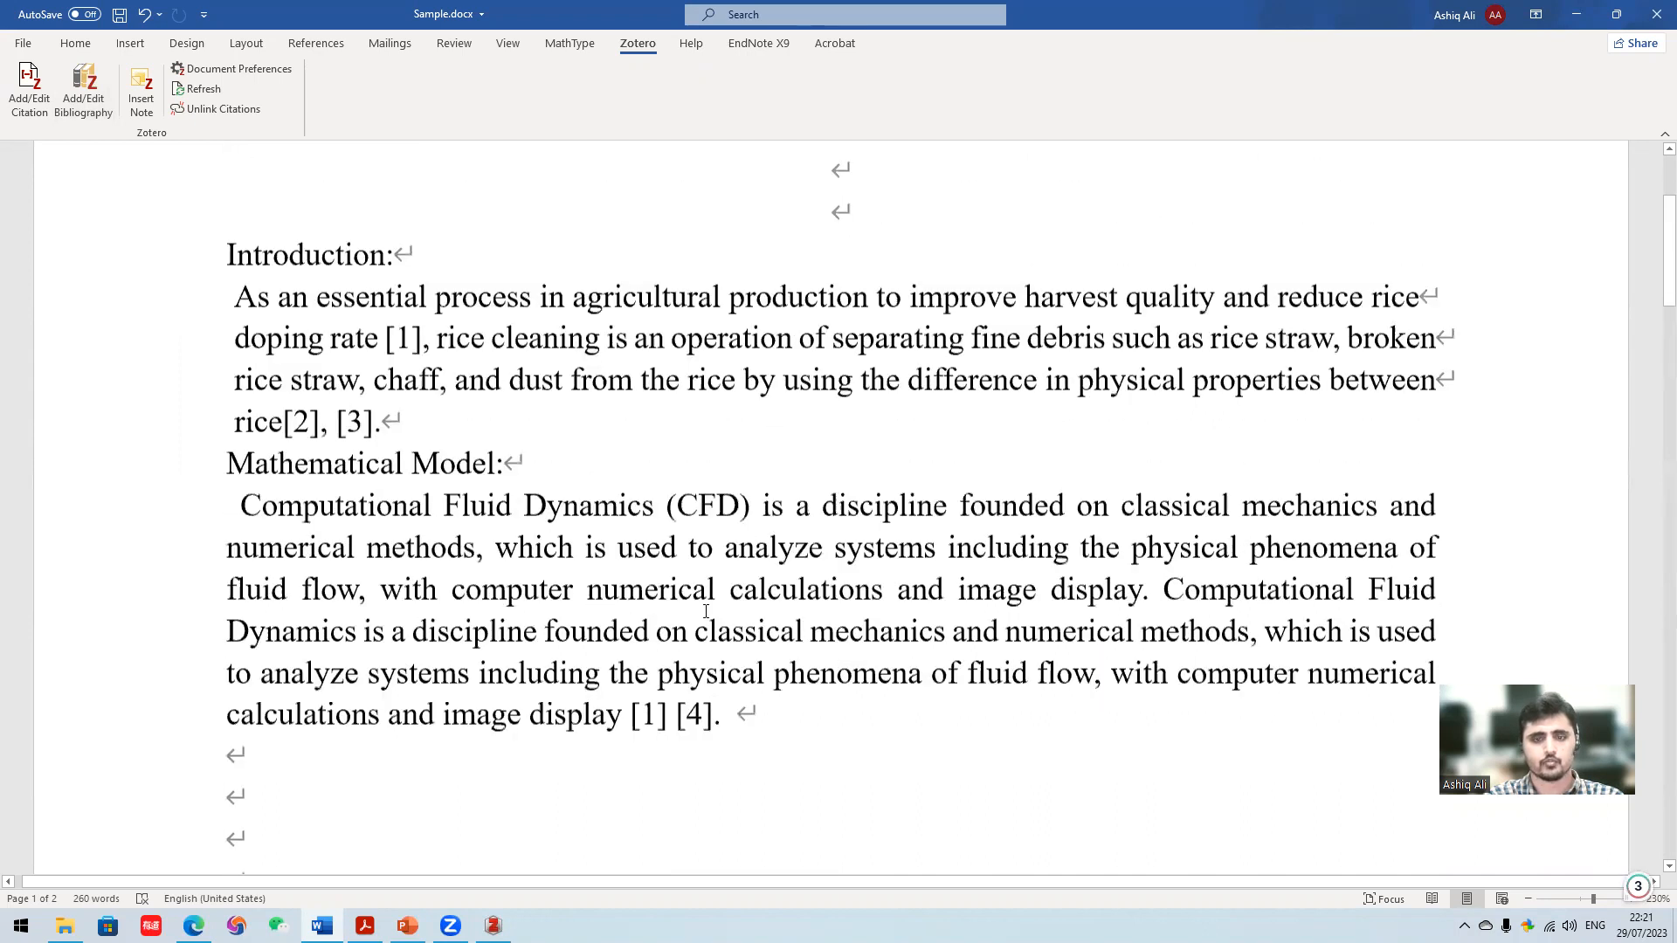
scroll(393, 453, "down", 14)
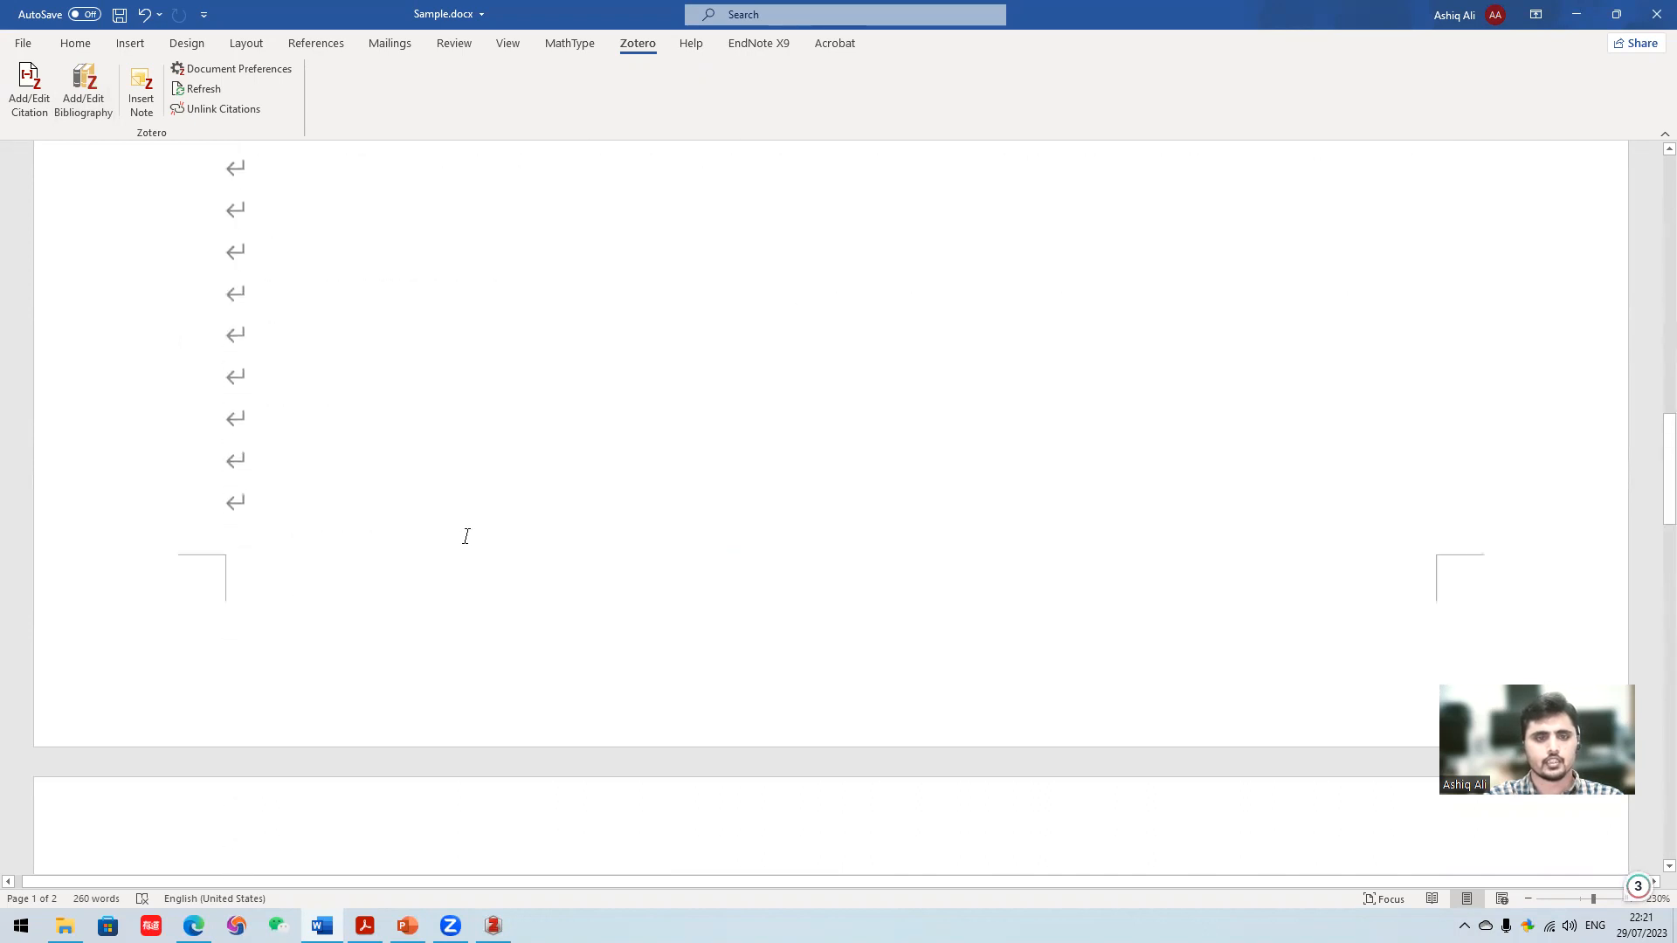
scroll(468, 534, "down", 2)
scroll(460, 528, "up", 17)
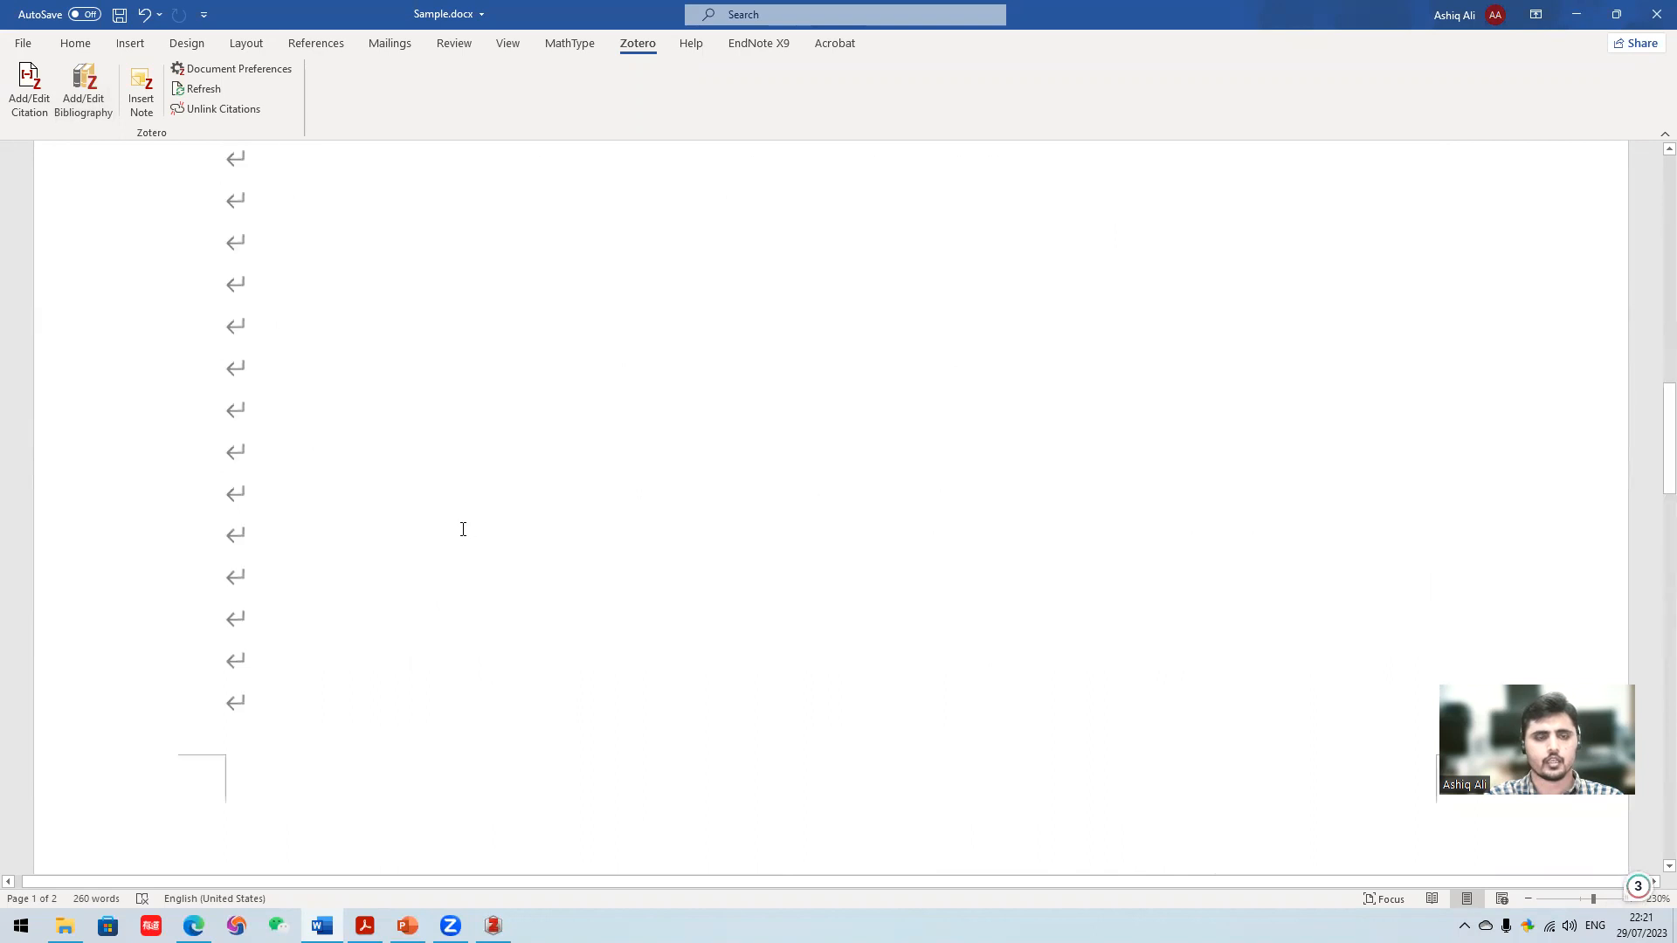
scroll(482, 496, "up", 2)
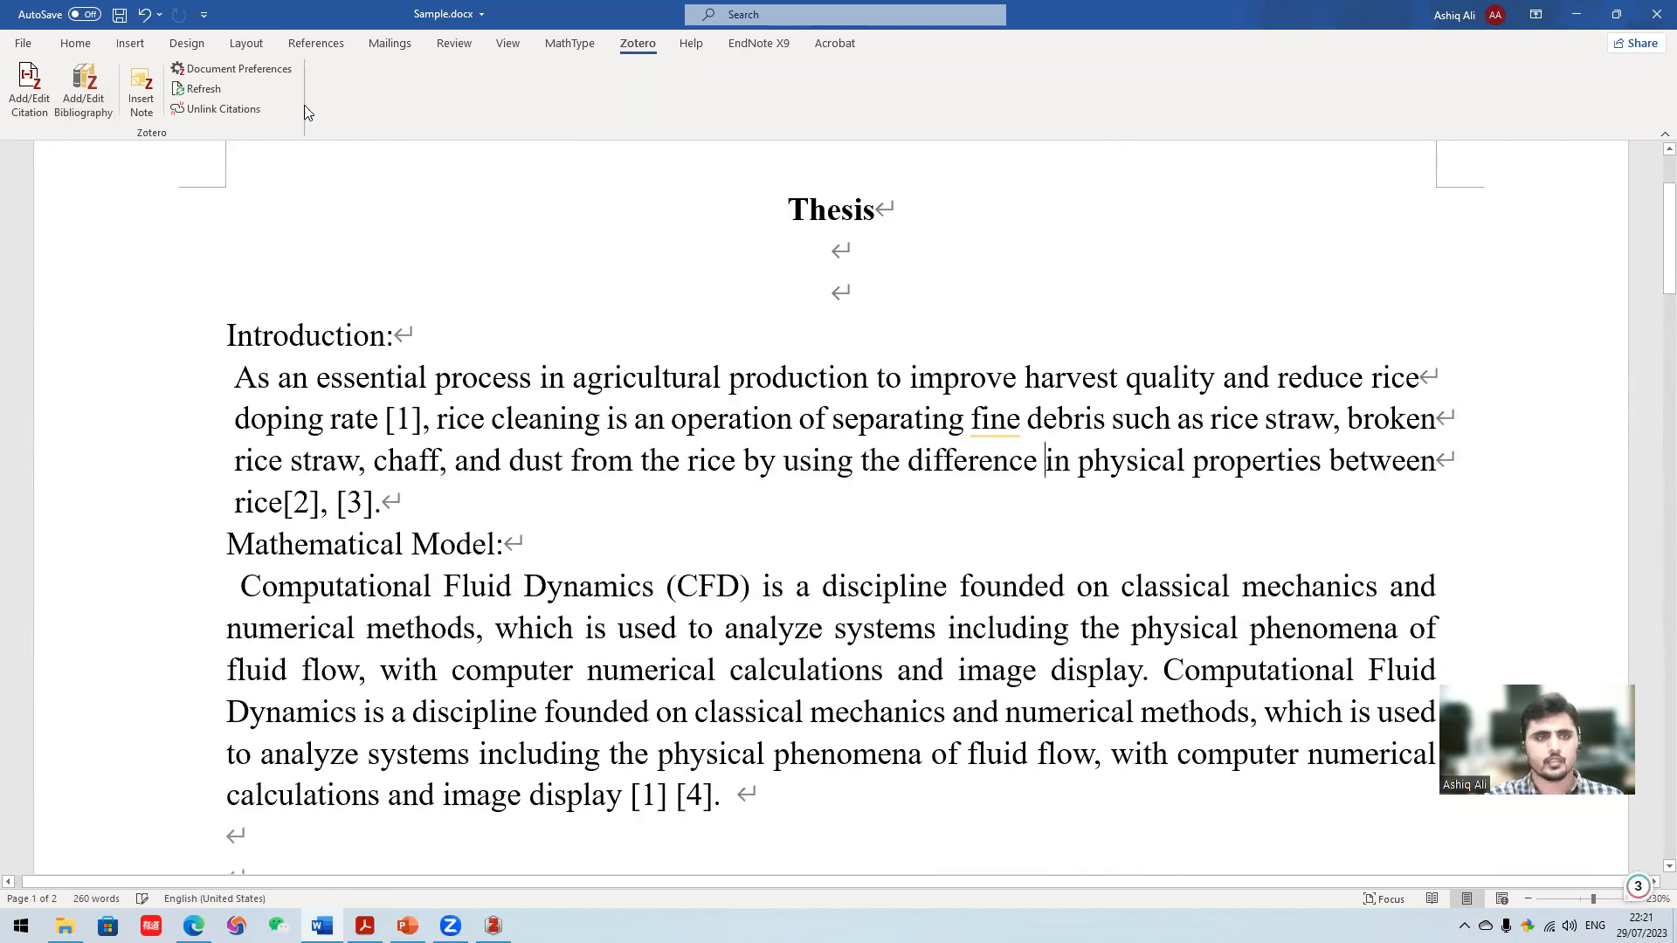
- Cite "Simulation and experiment study on segregation mechanism of rice from straws" after "difference" in the Introduction, searching for "straw"
left_click(29, 92)
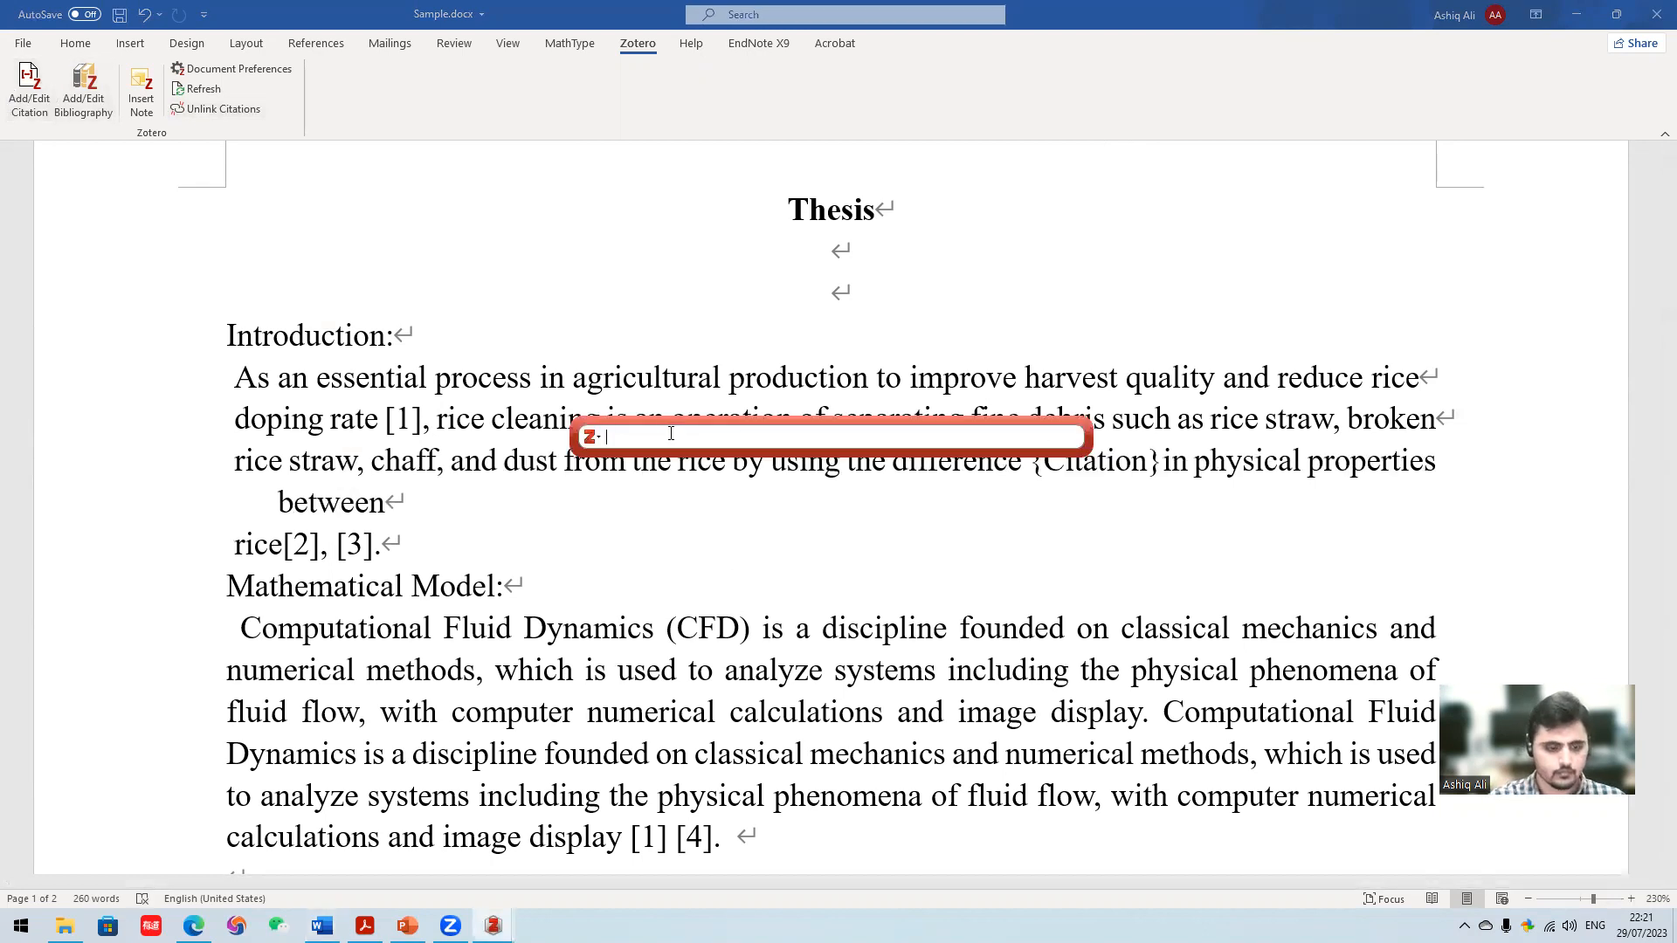
type("straw")
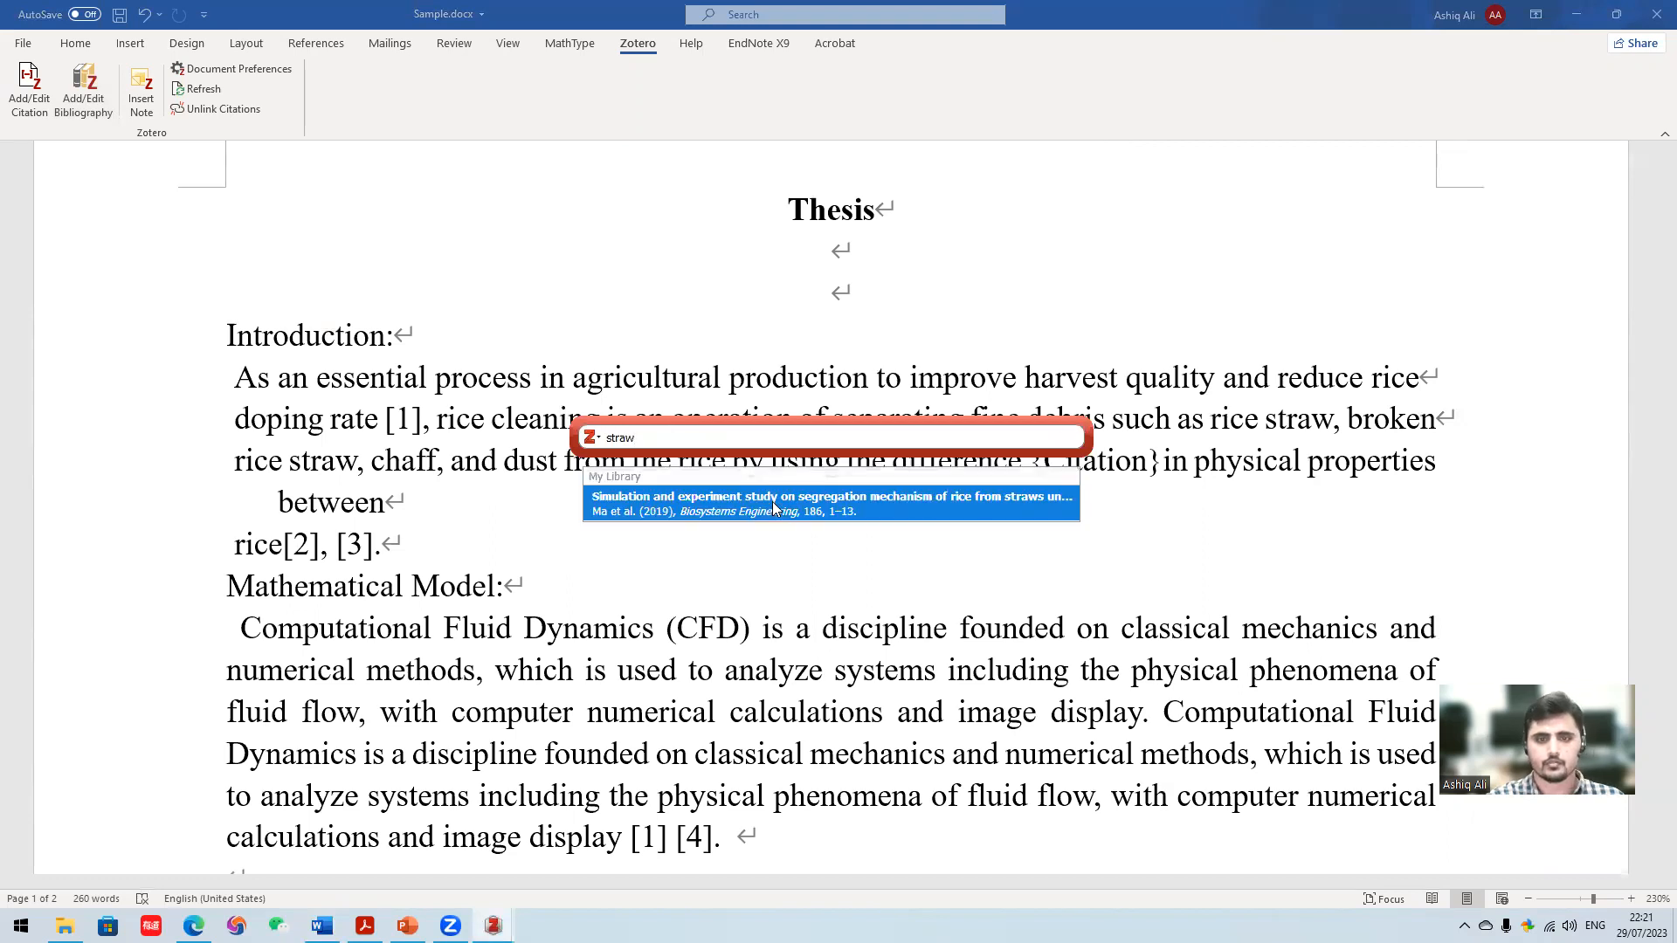
left_click(795, 508)
key("Return")
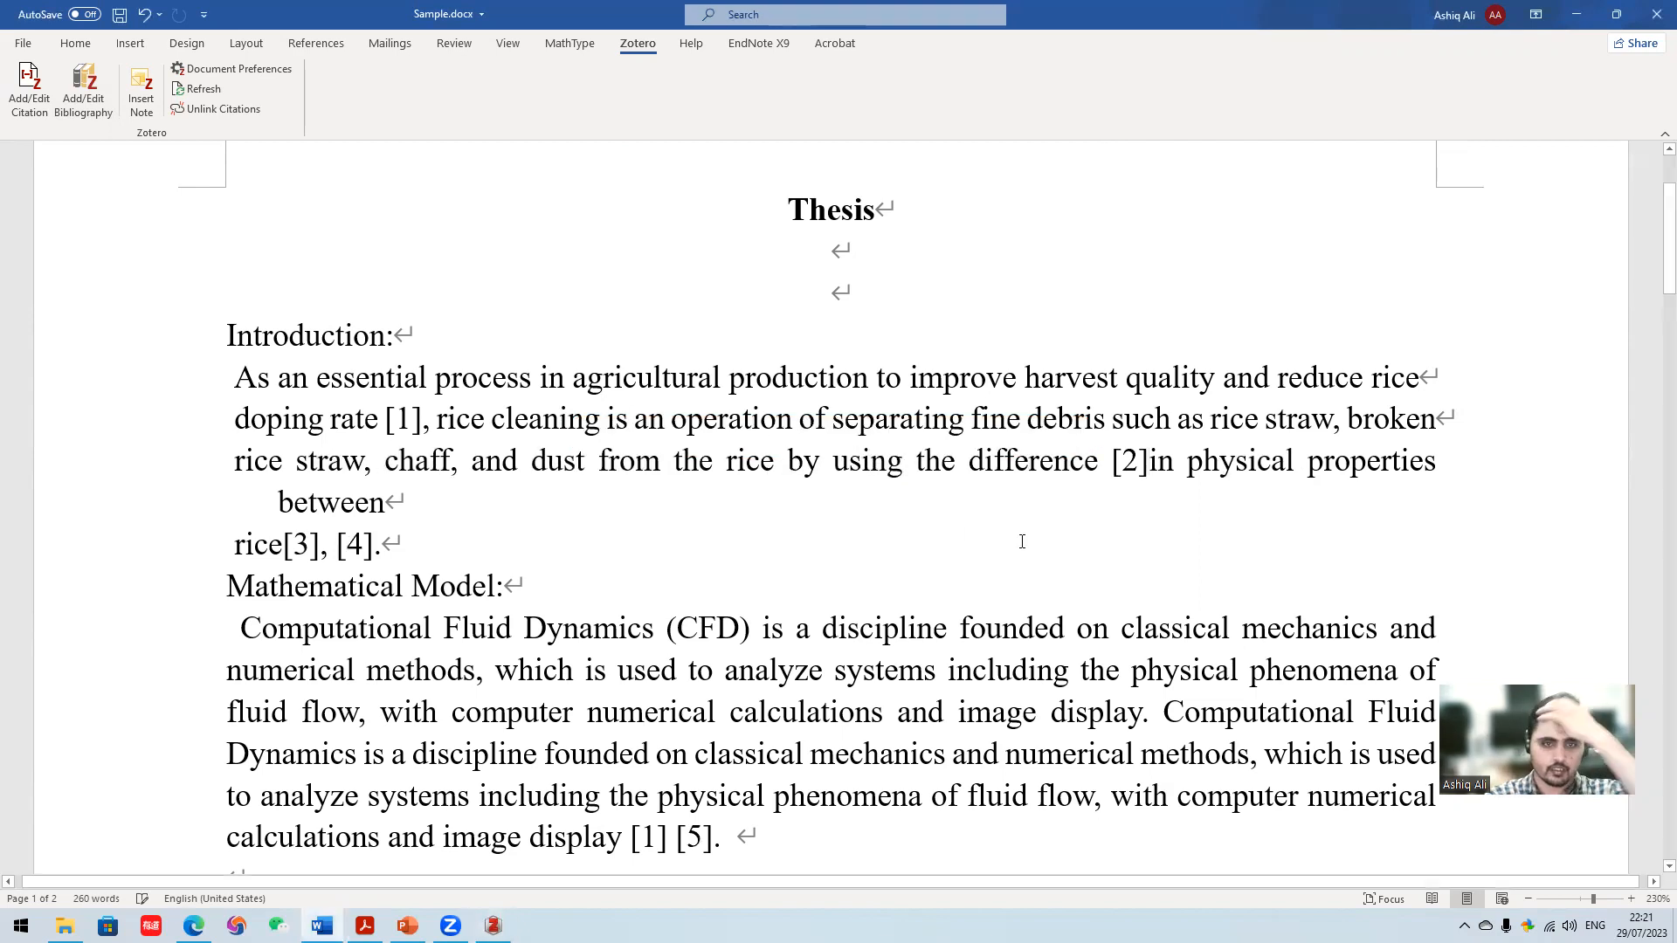
- Delete the citation after "difference" in the Introduction and check the entries in the reference list
scroll(874, 628, "down", 1)
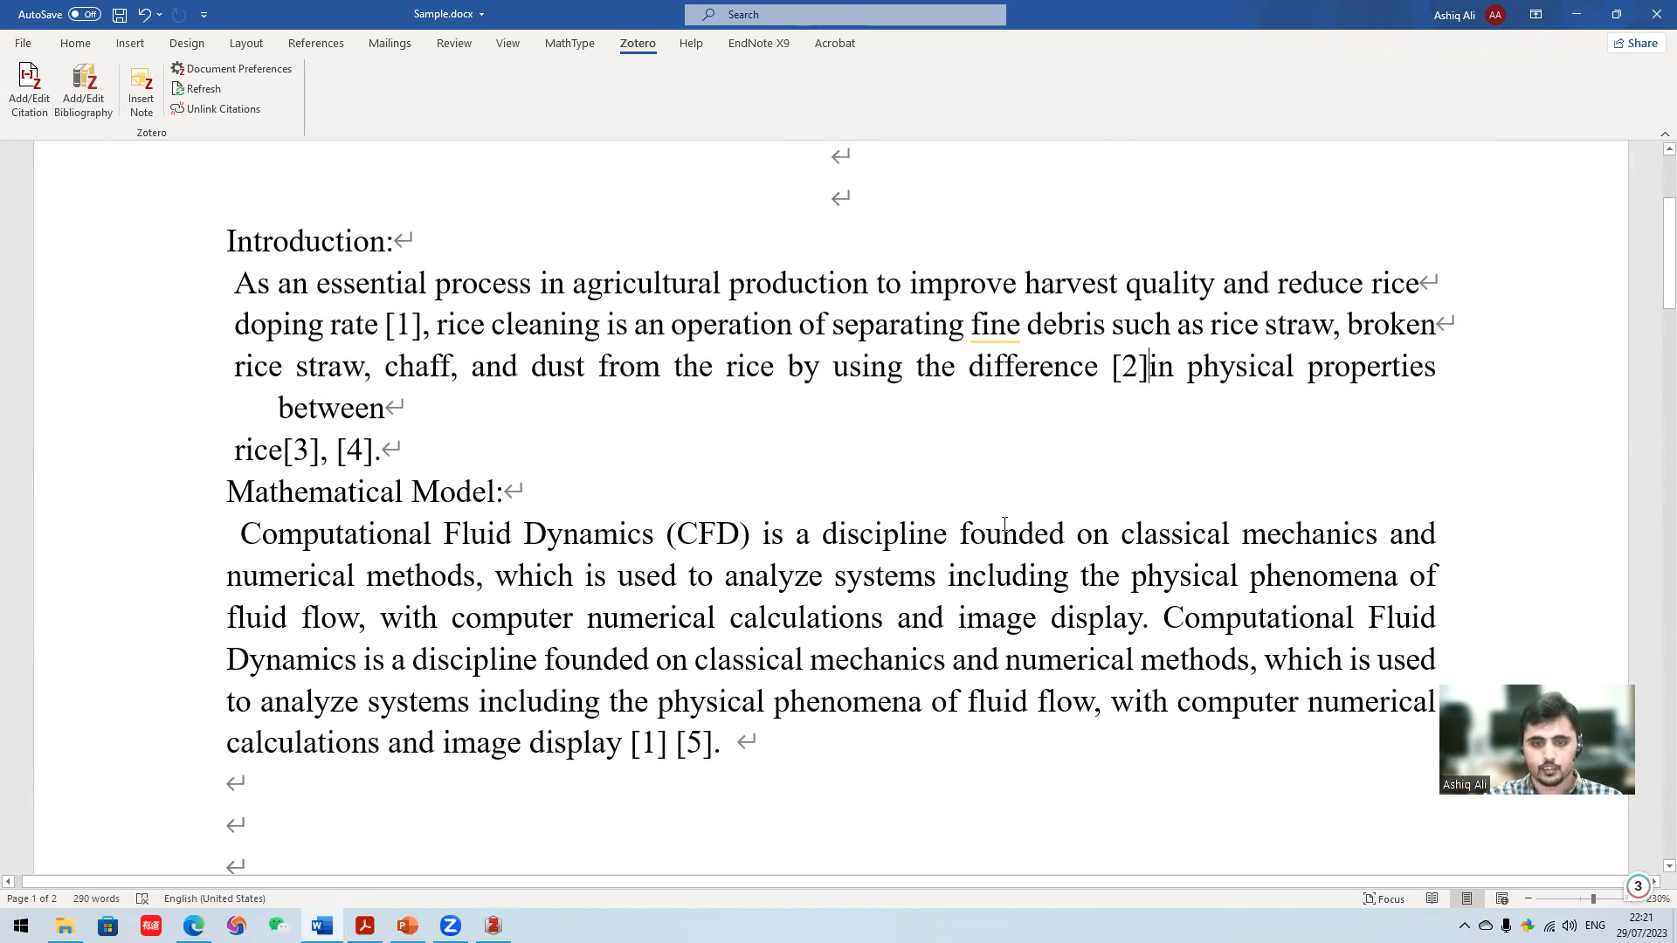
key("ctrl+z")
key("Delete")
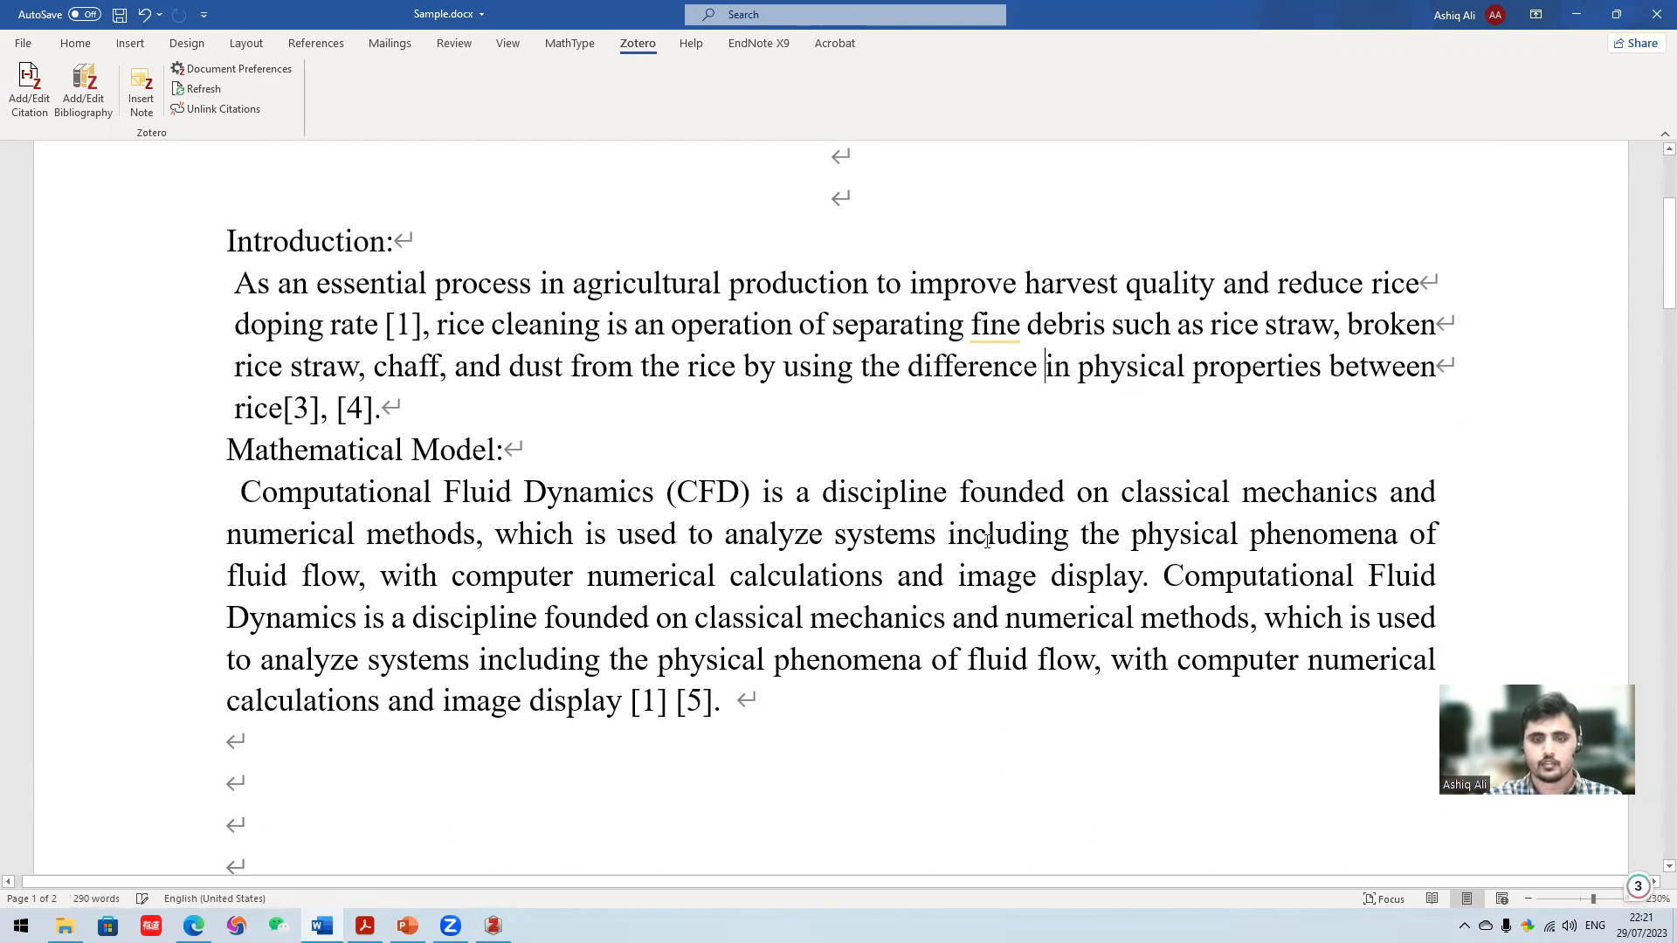
key("Down")
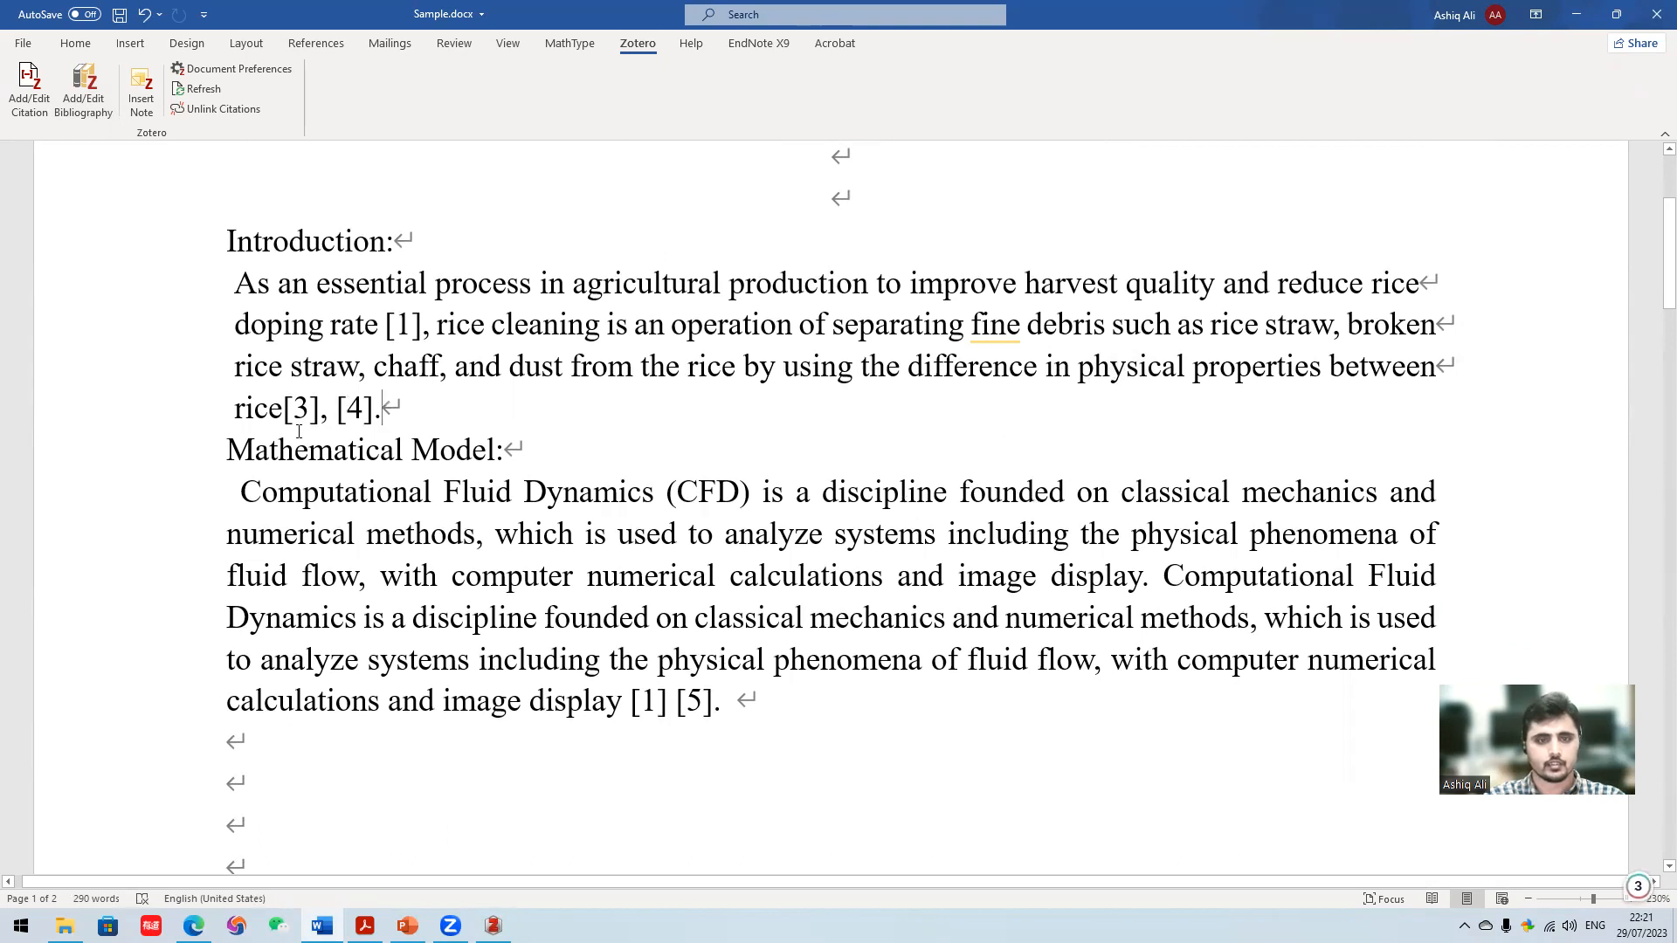
scroll(487, 627, "down", 2)
scroll(540, 500, "up", 1)
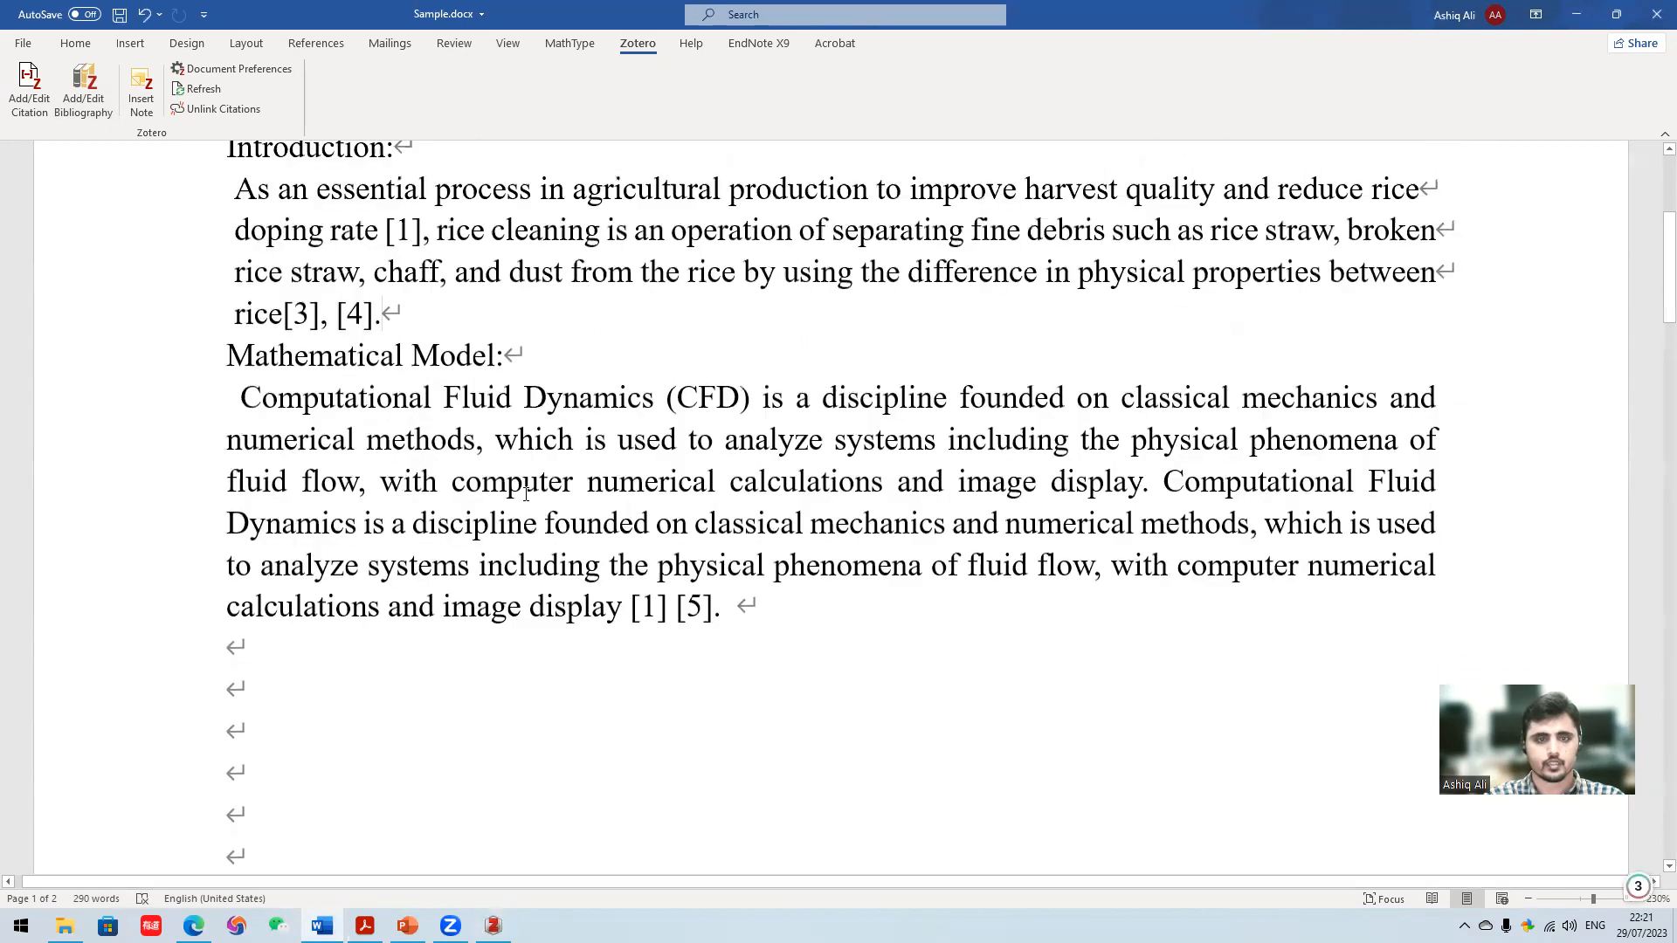
scroll(540, 500, "down", 10)
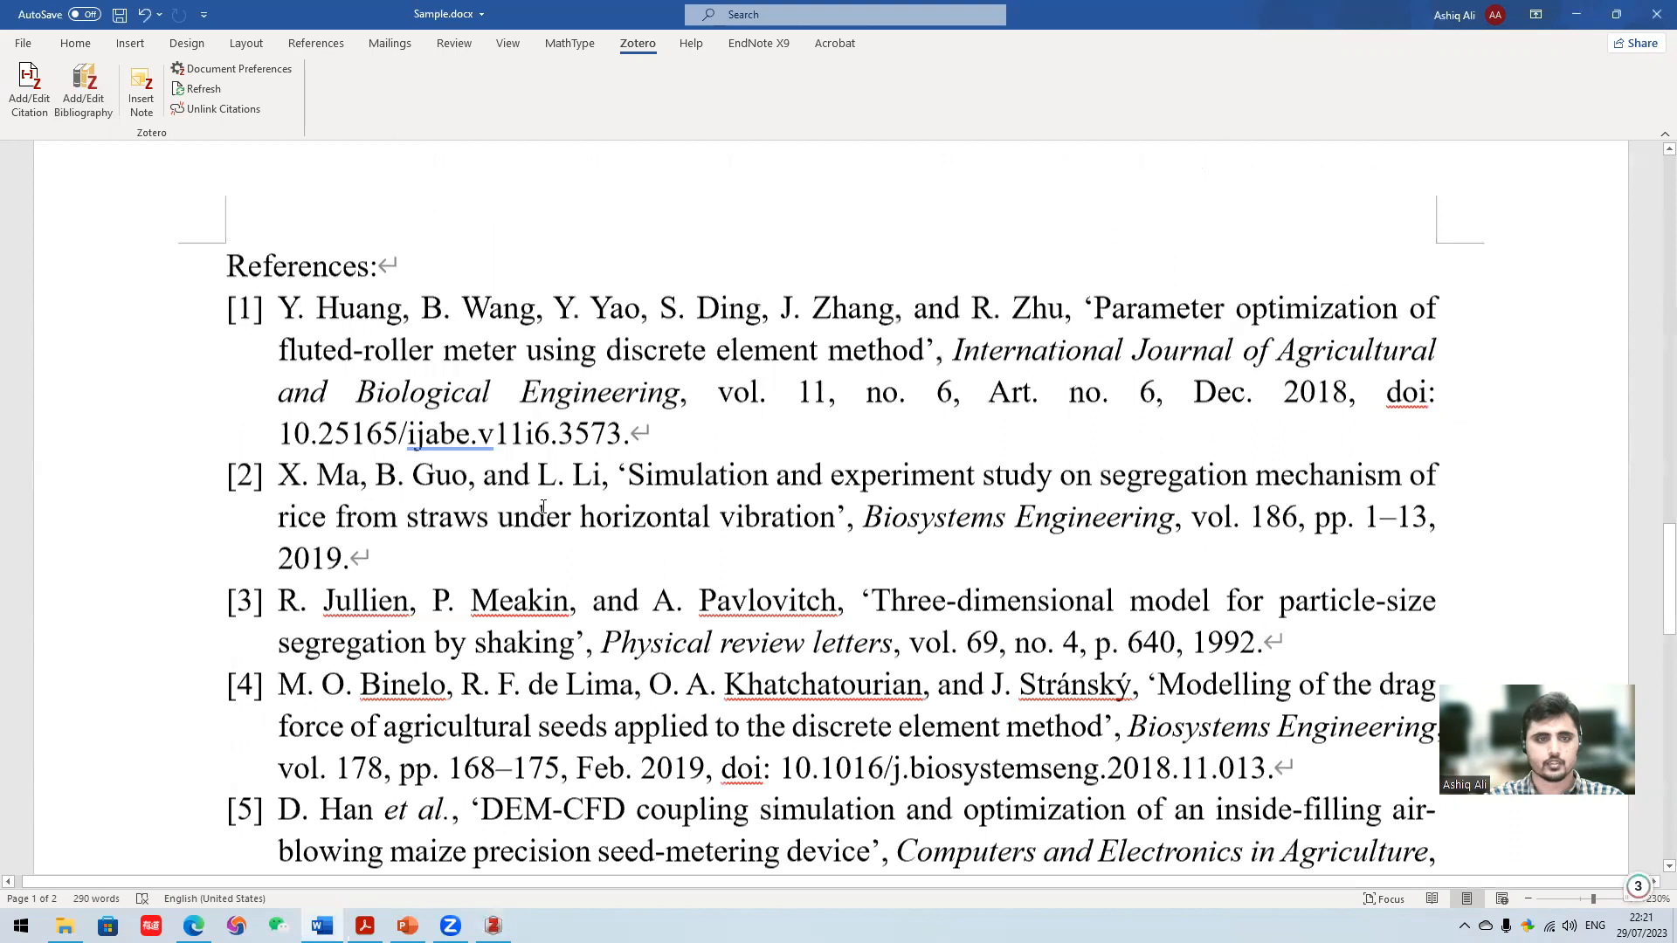
scroll(542, 505, "up", 12)
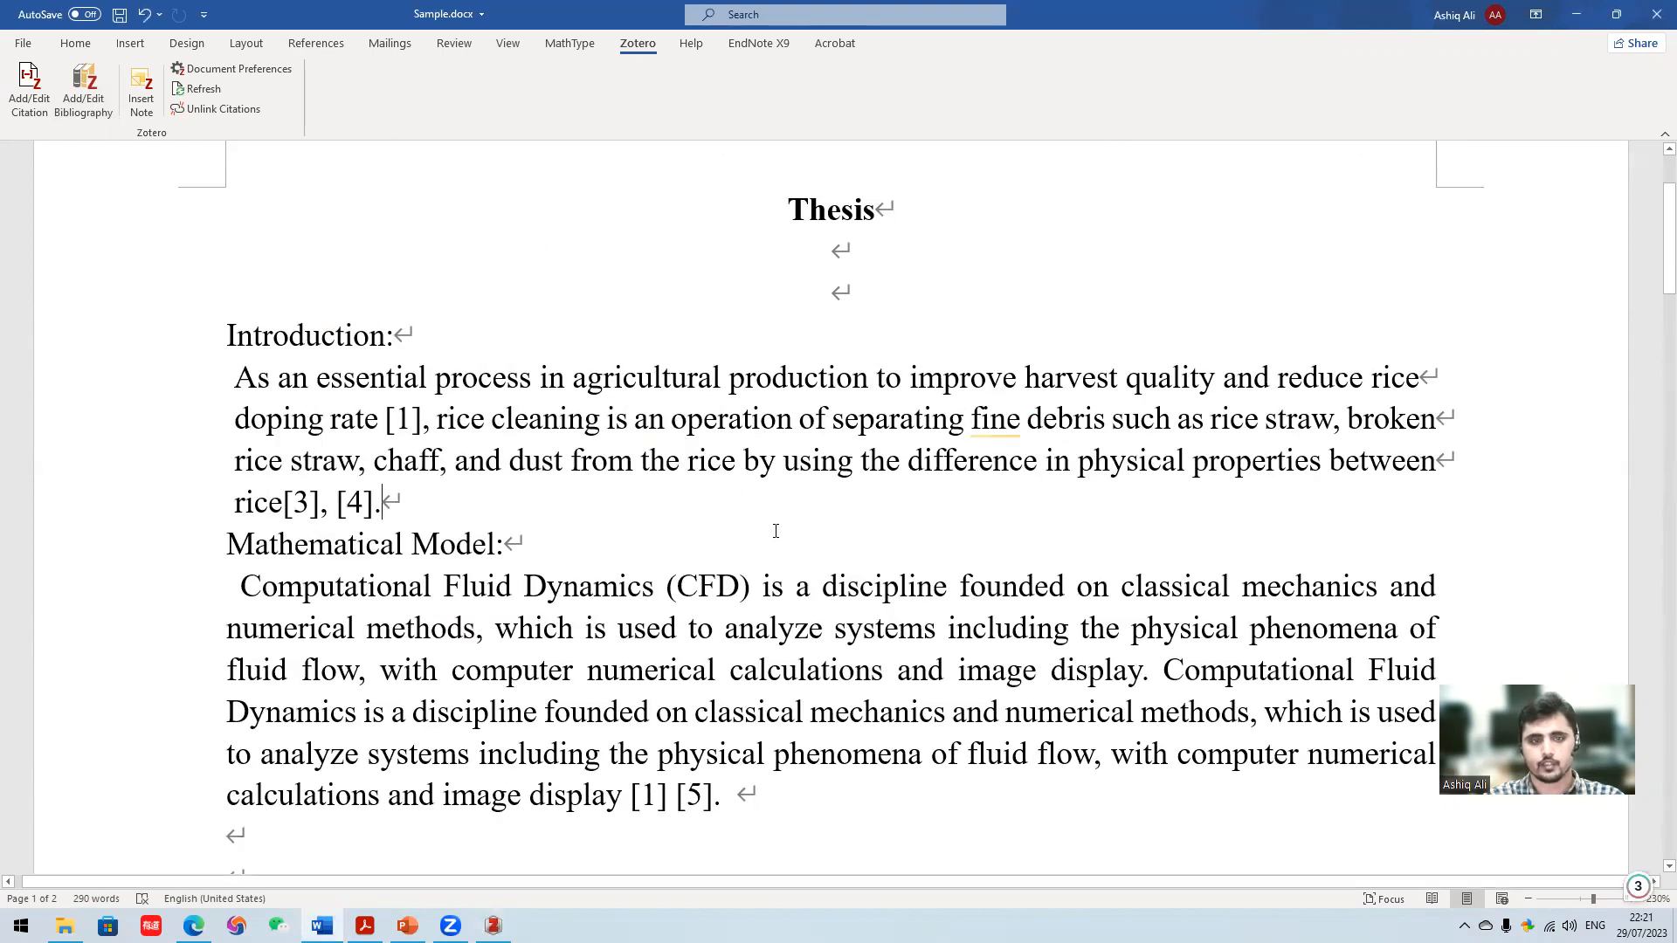
- Add a citation for a 2011 article before "physical properties" in the Introduction, searching the library for "segreg"
scroll(776, 531, "down", 1)
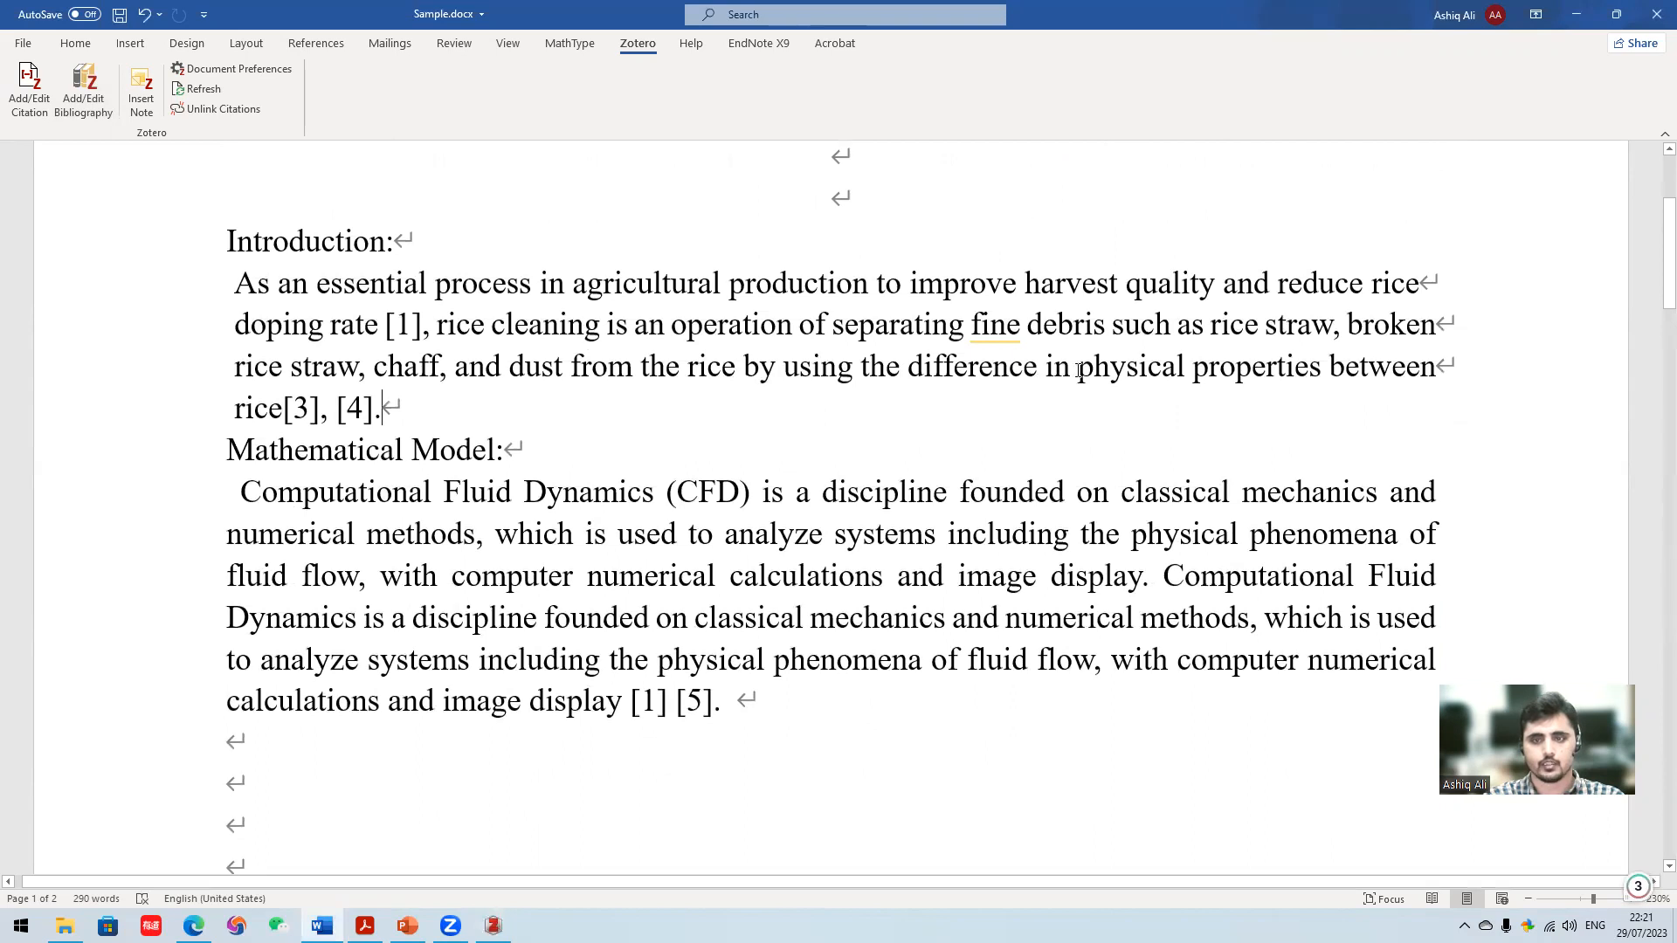
left_click(35, 105)
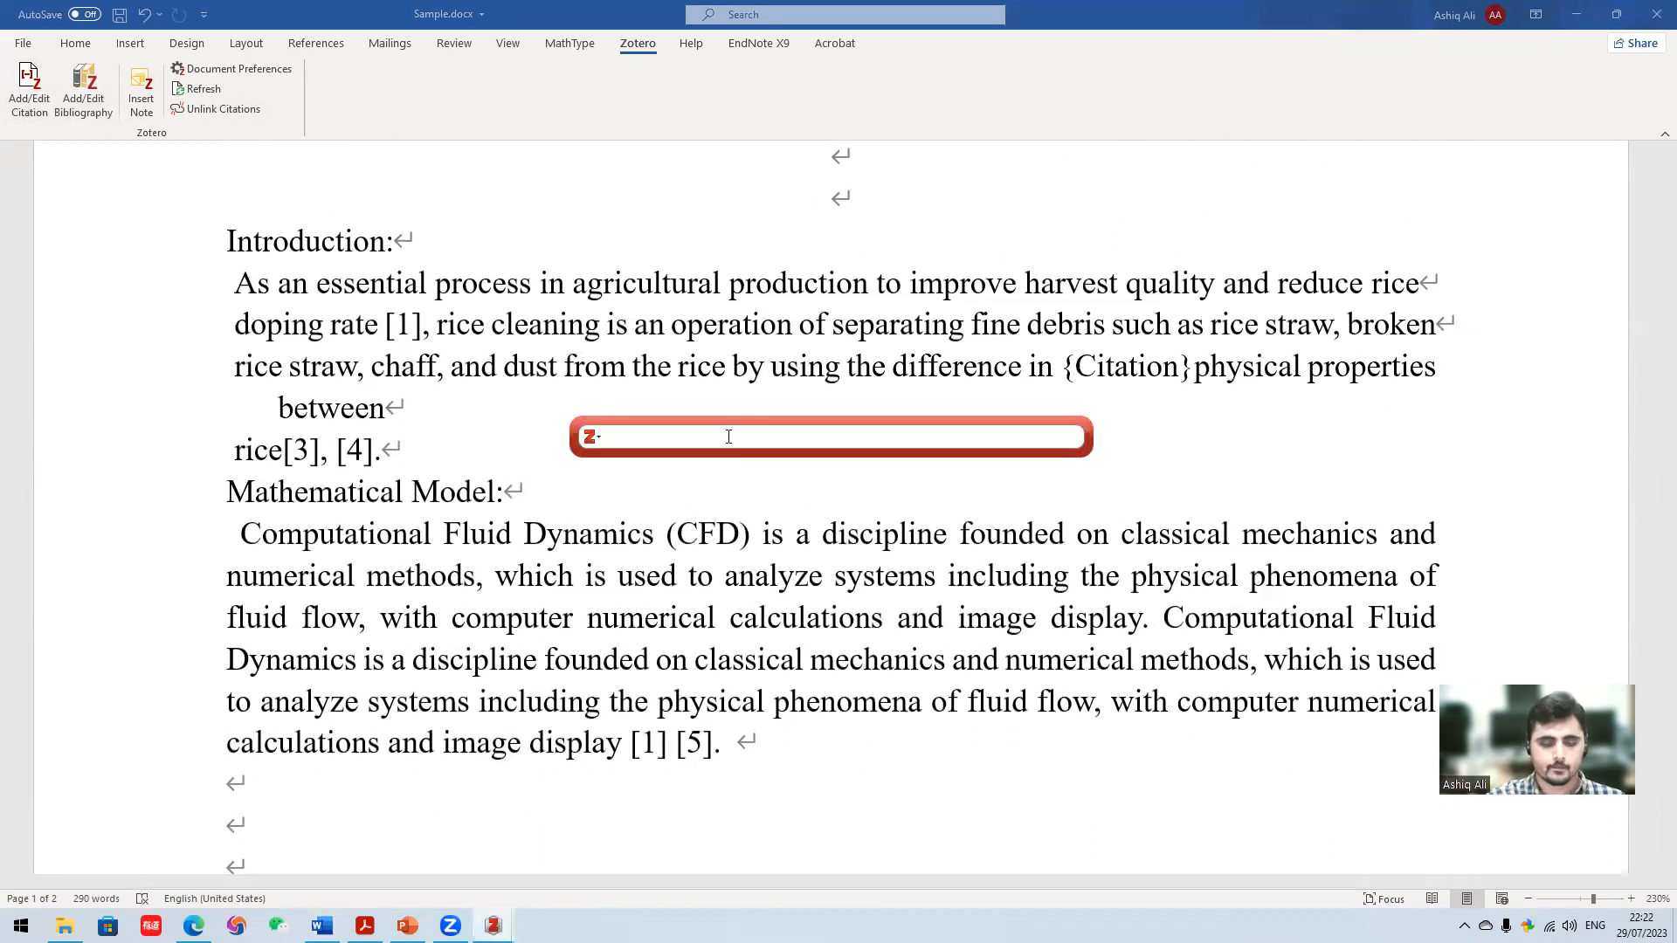
type("segreg")
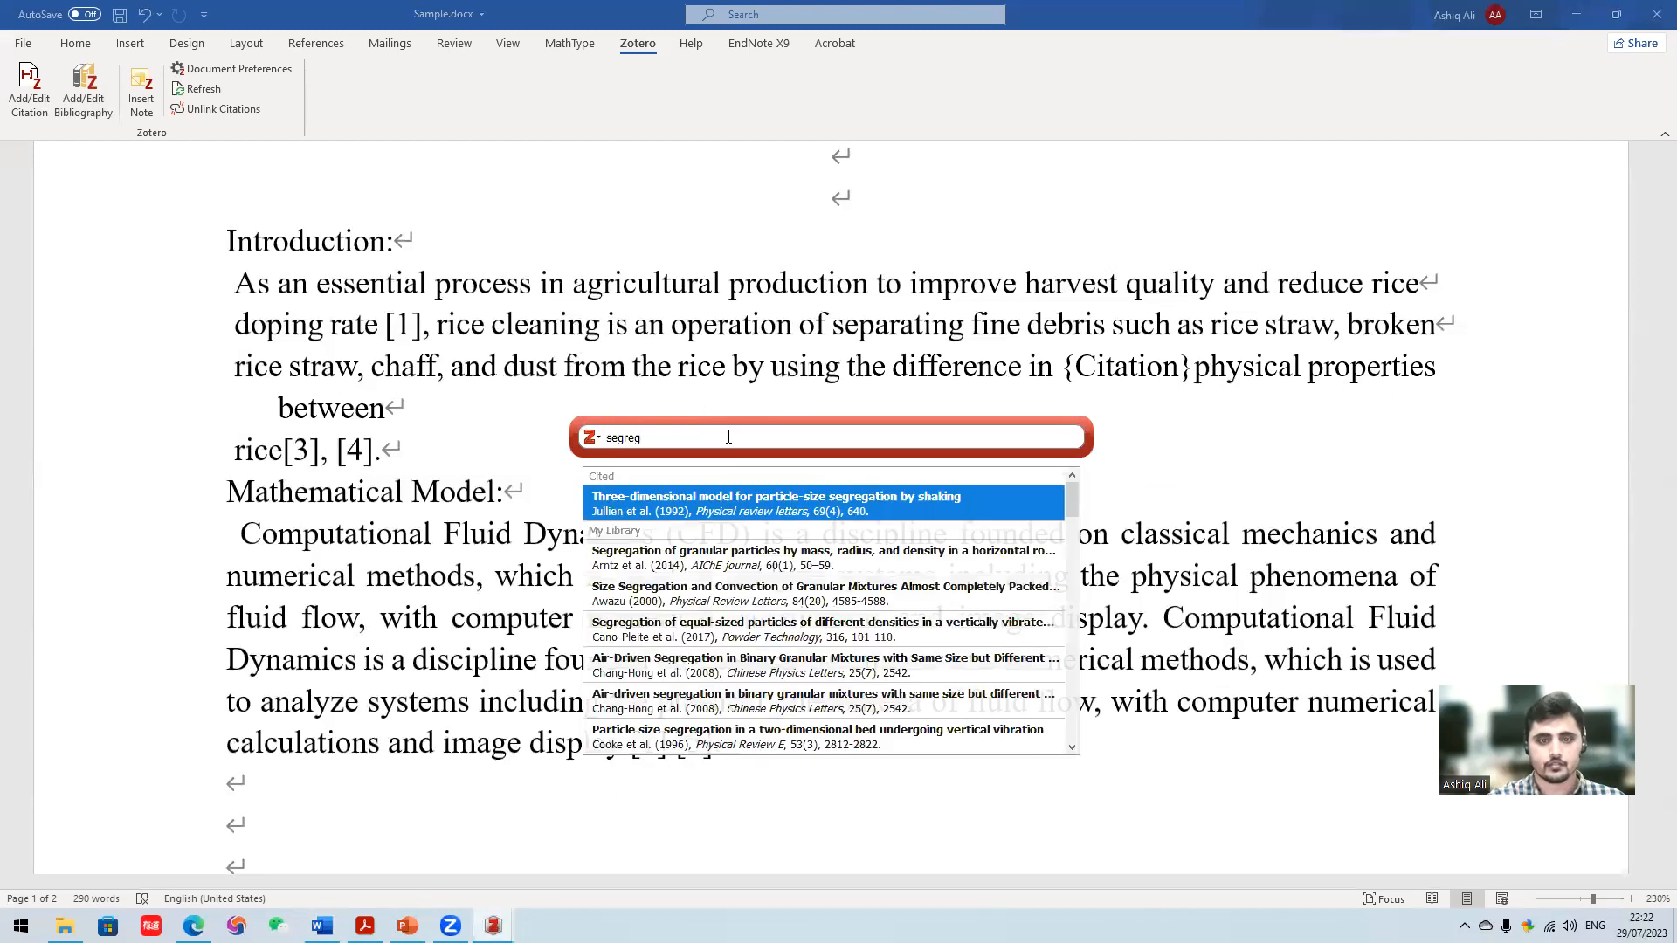
scroll(756, 599, "down", 5)
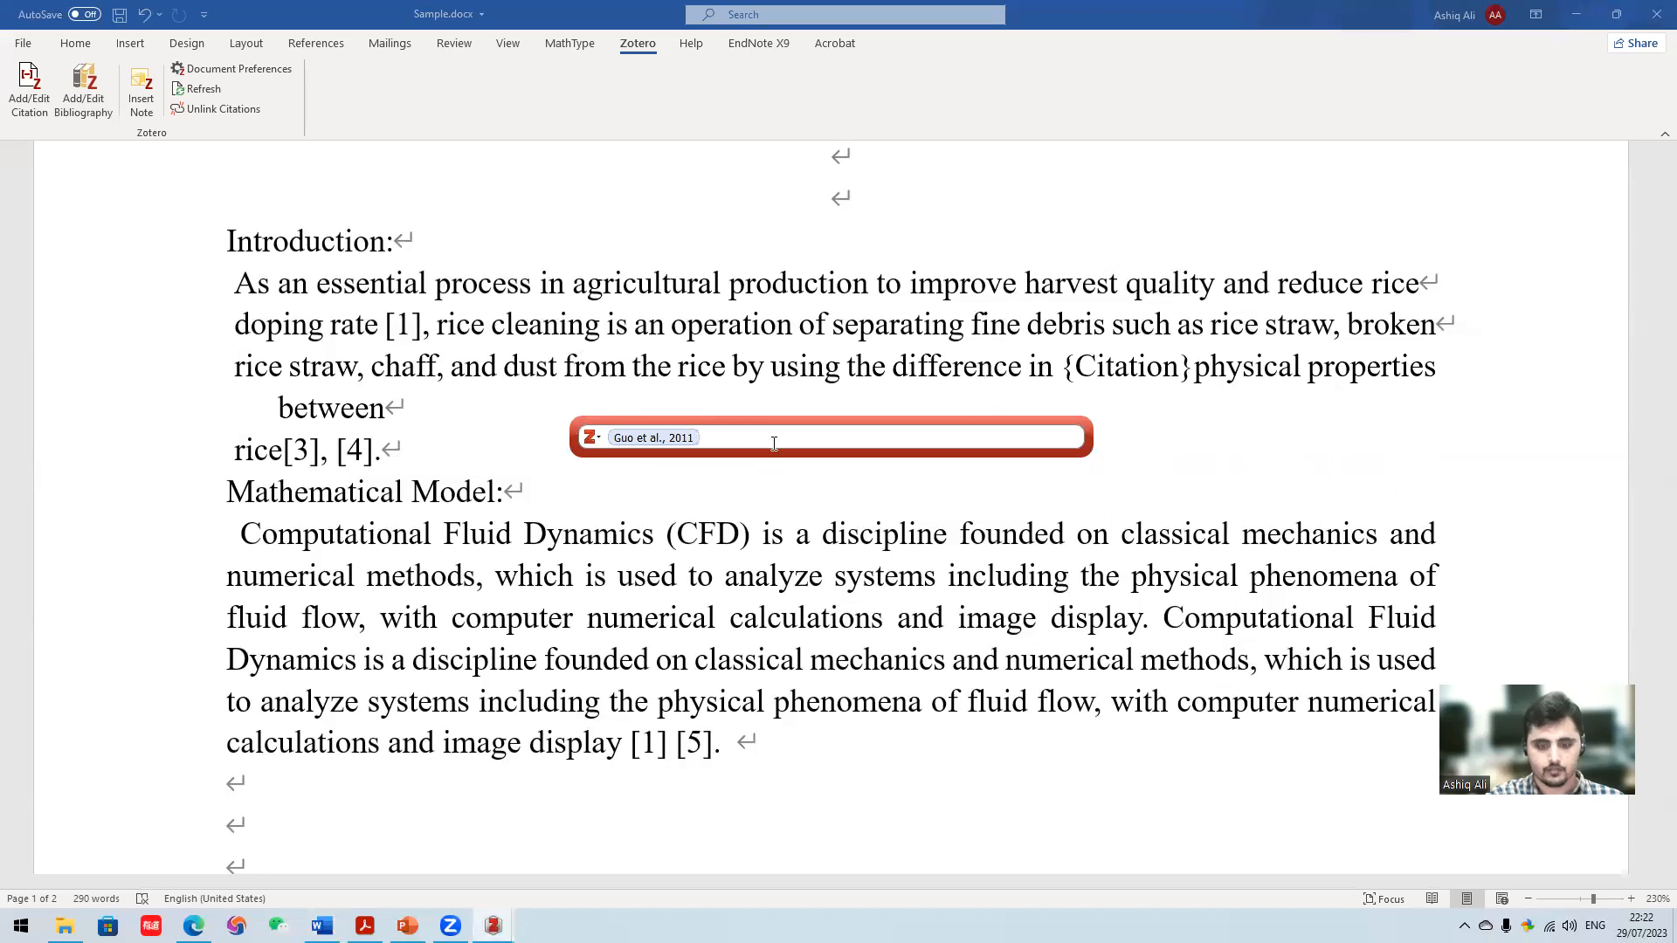
key("Return")
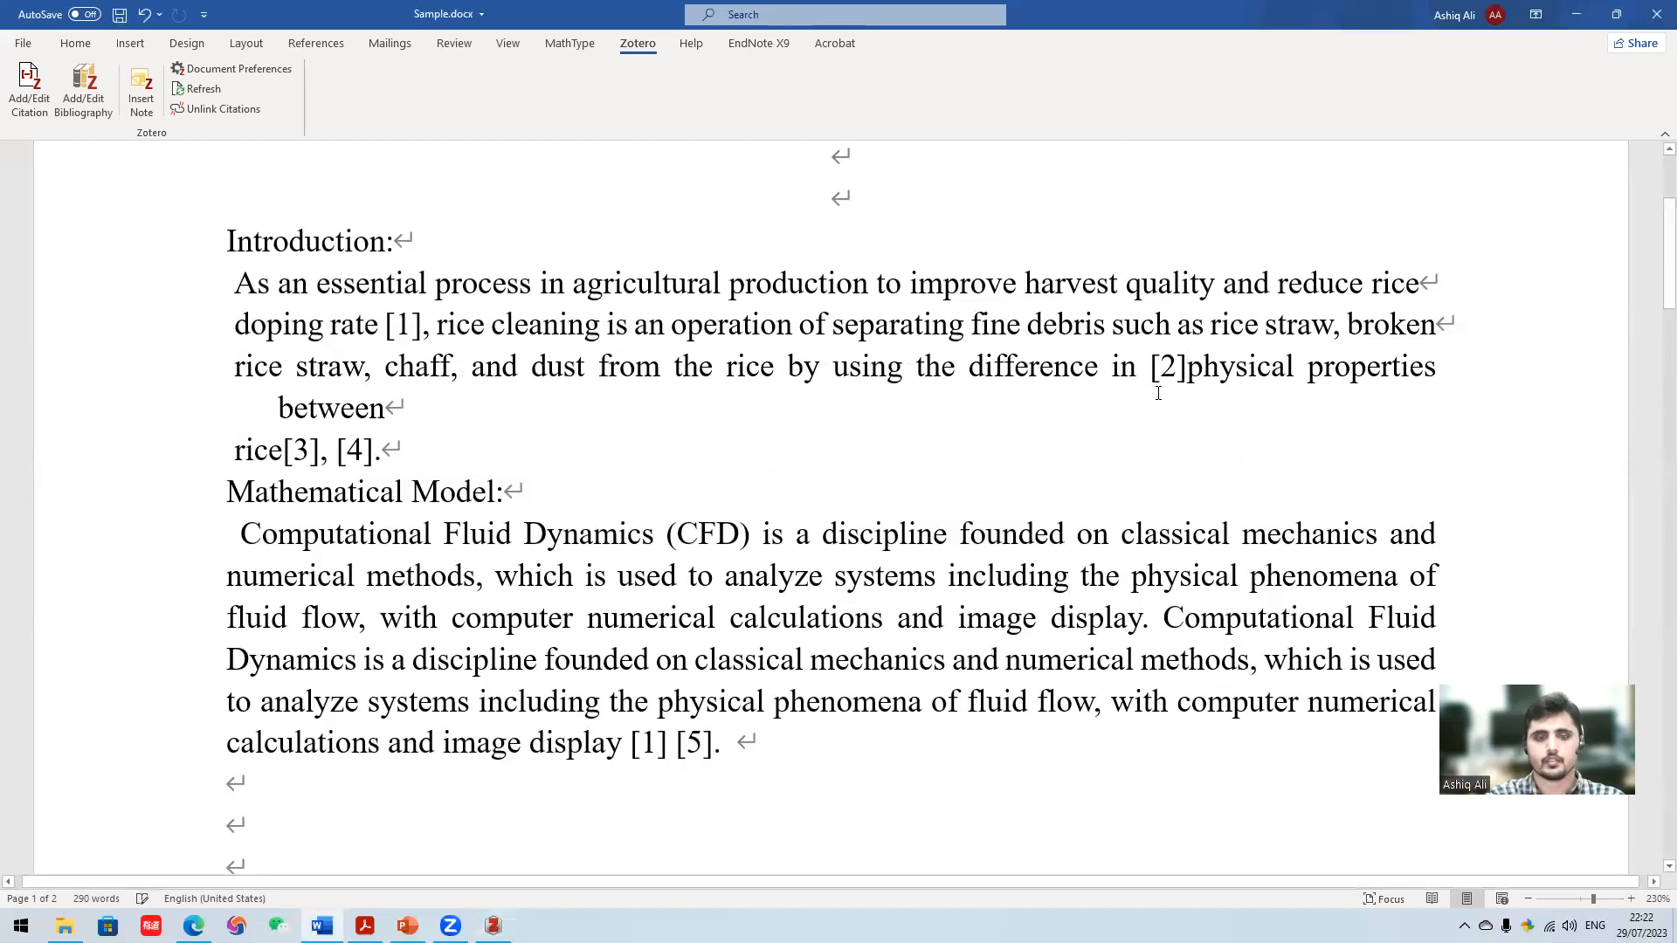
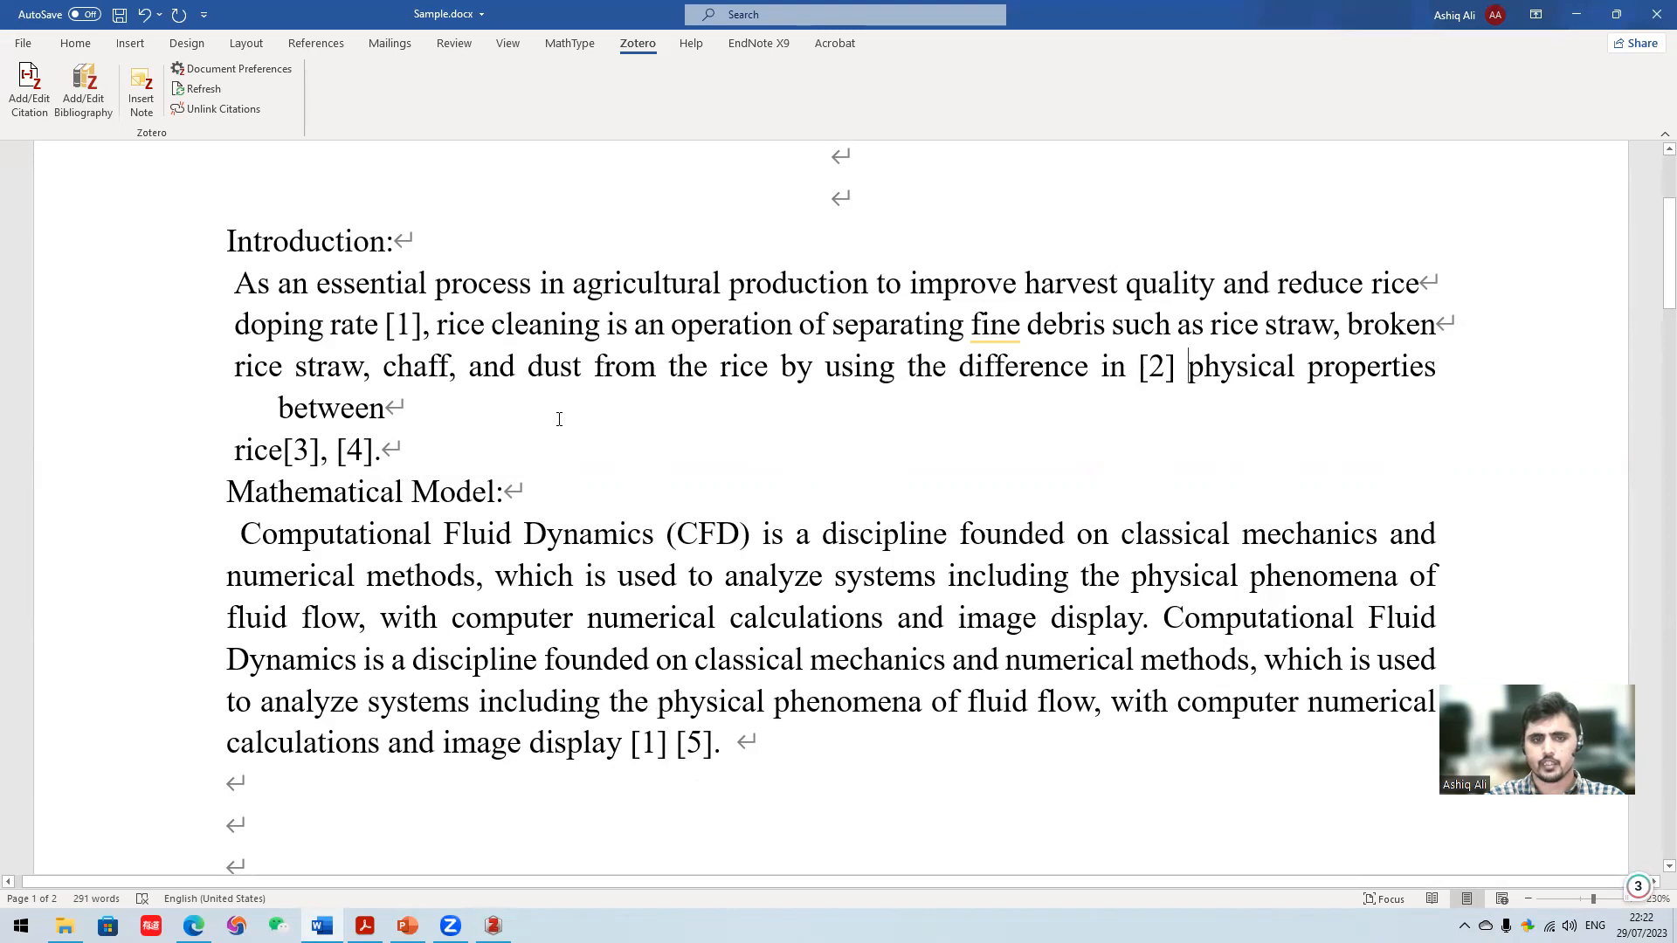
- Replace the first citation after "image display" in Mathematical Model with "Numerical simulation based on CFD-DEM and experiment of grain moving laws", searching for "dem"
left_click(669, 752)
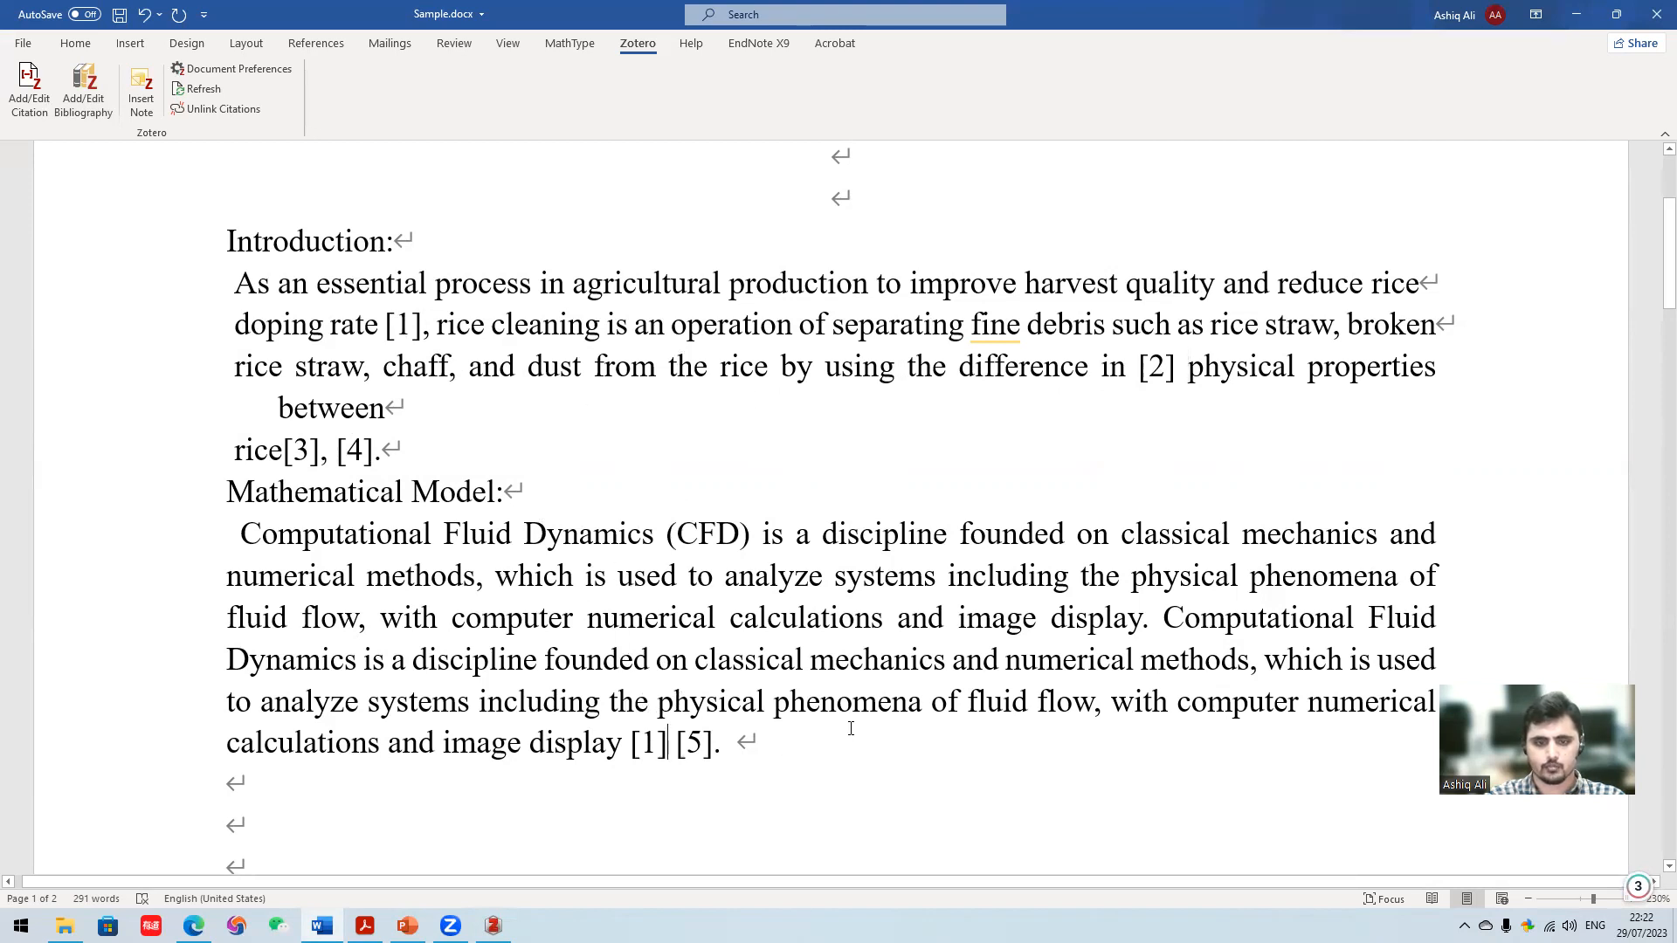
key("BackSpace")
key("BackSpace")
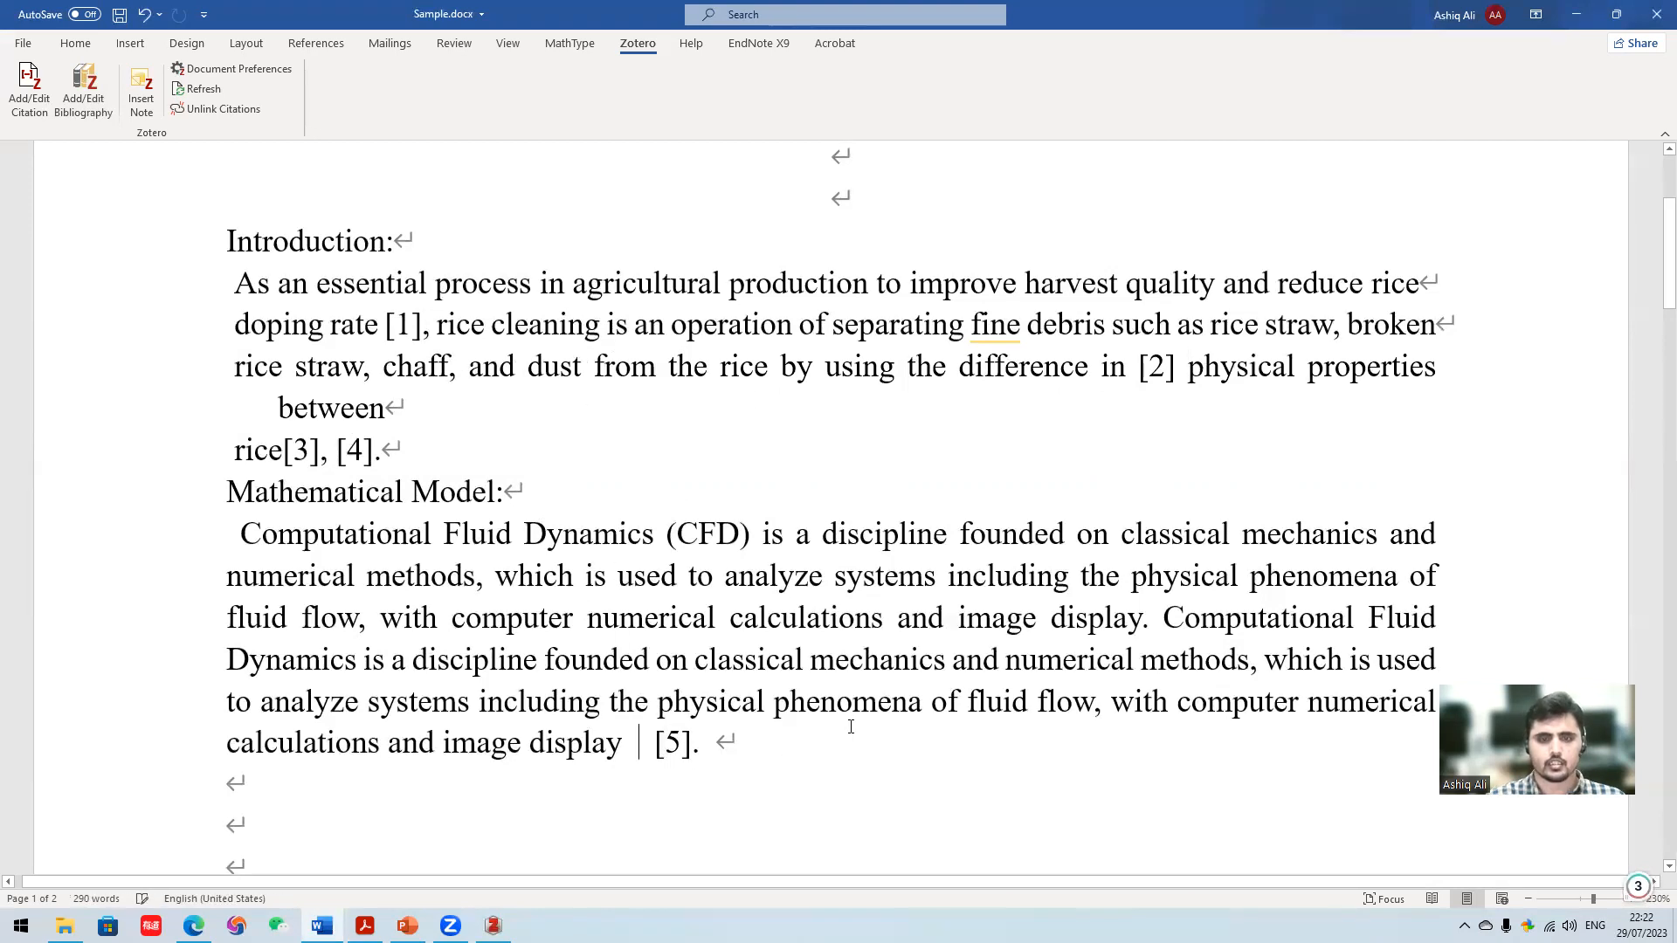
left_click(29, 90)
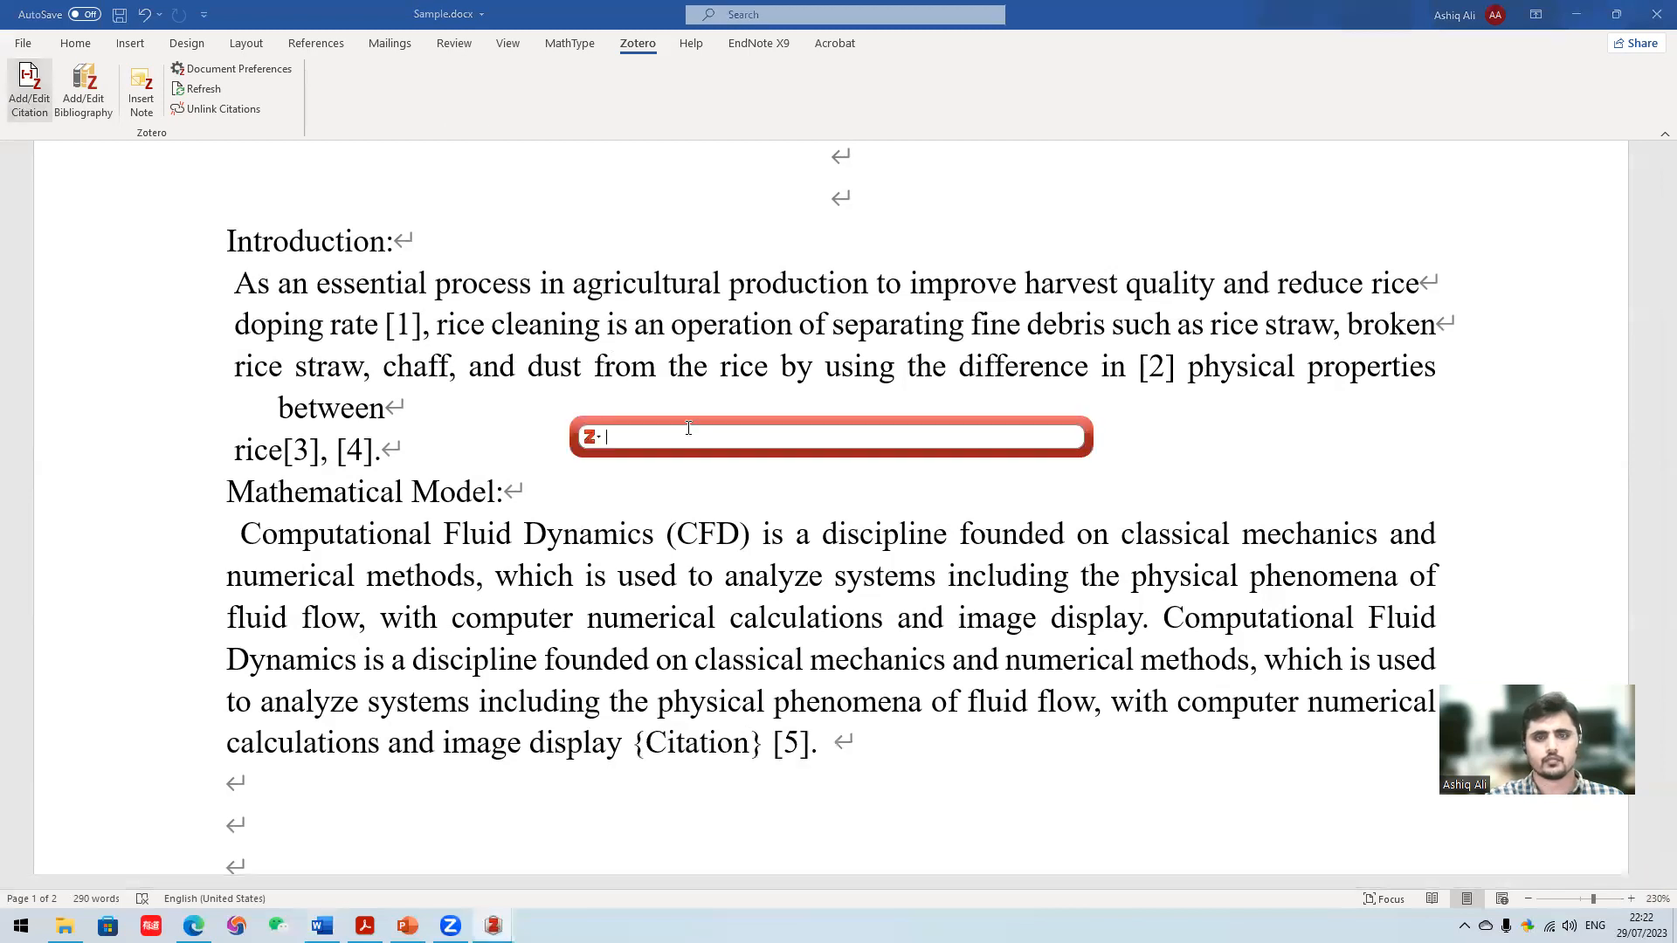
type("dem")
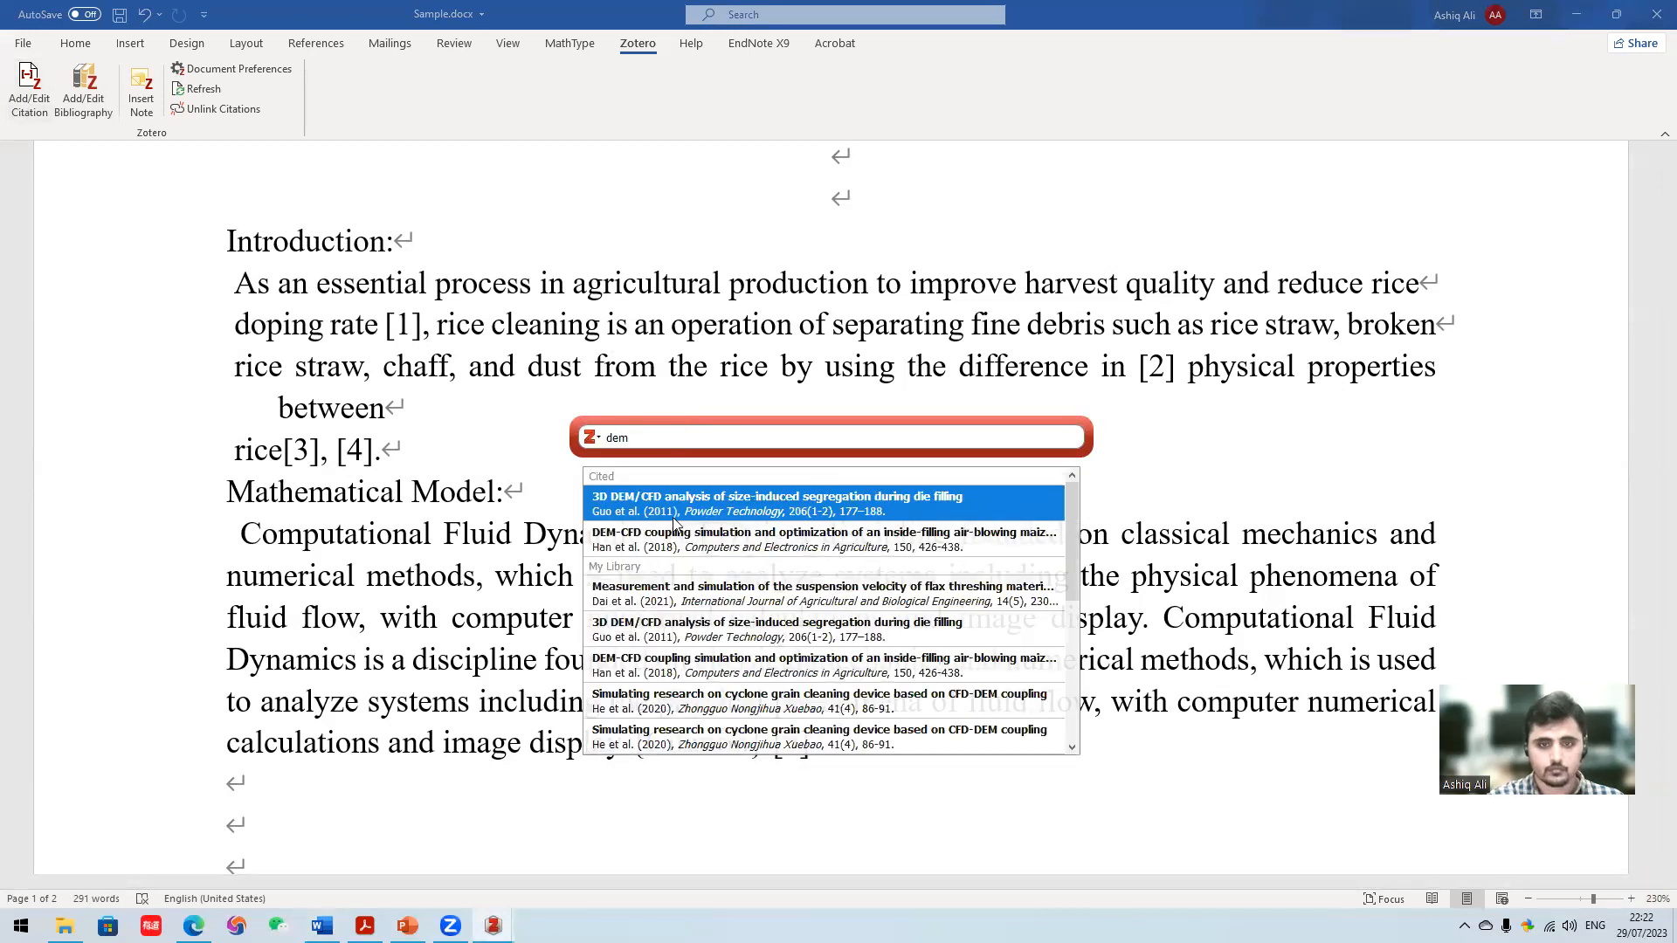
scroll(677, 526, "down", 2)
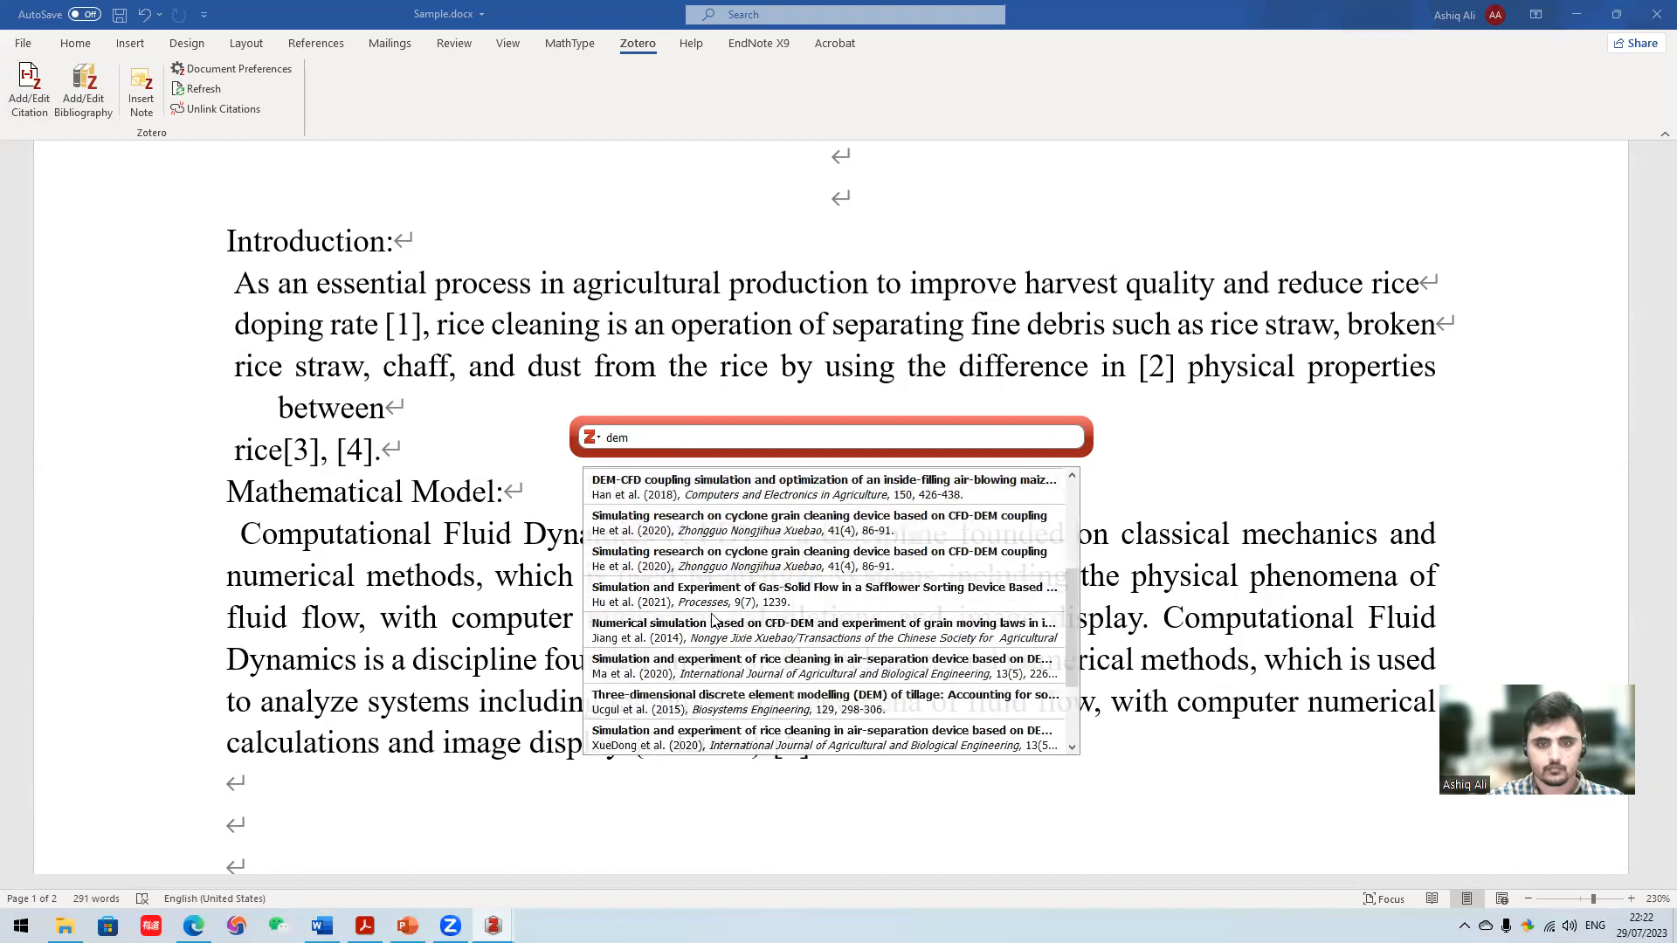
left_click(723, 640)
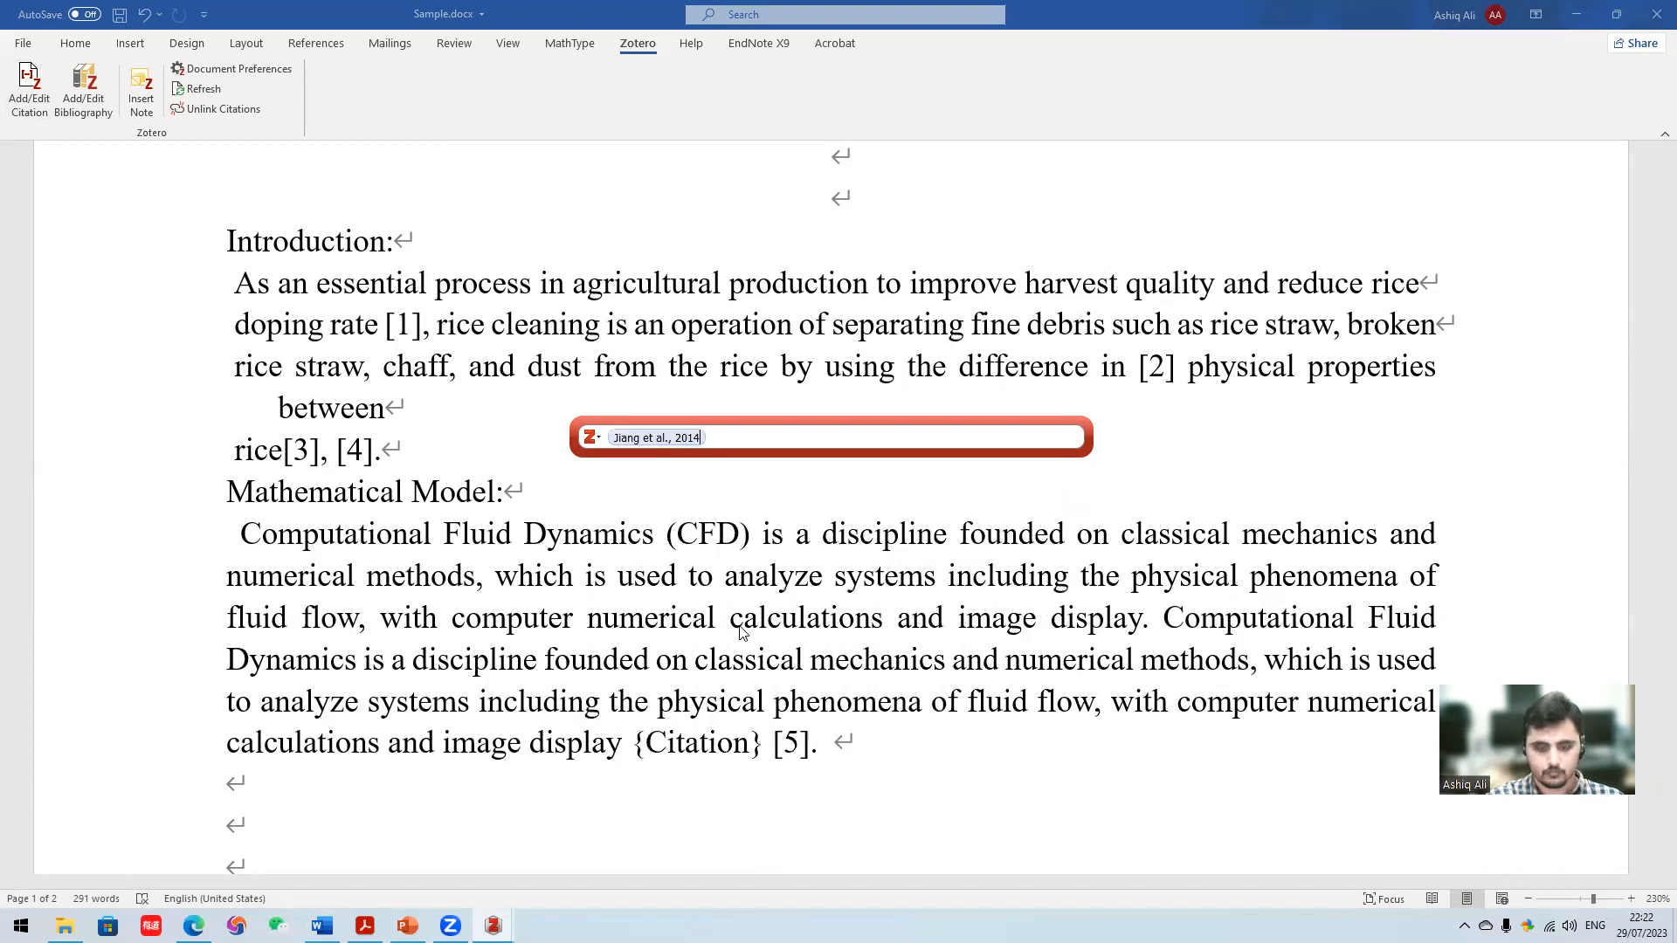
key("Return")
- Compare the updated reference list with the citation numbers in the Introduction and Mathematical Model paragraphs
scroll(784, 485, "down", 2)
scroll(784, 486, "up", 2)
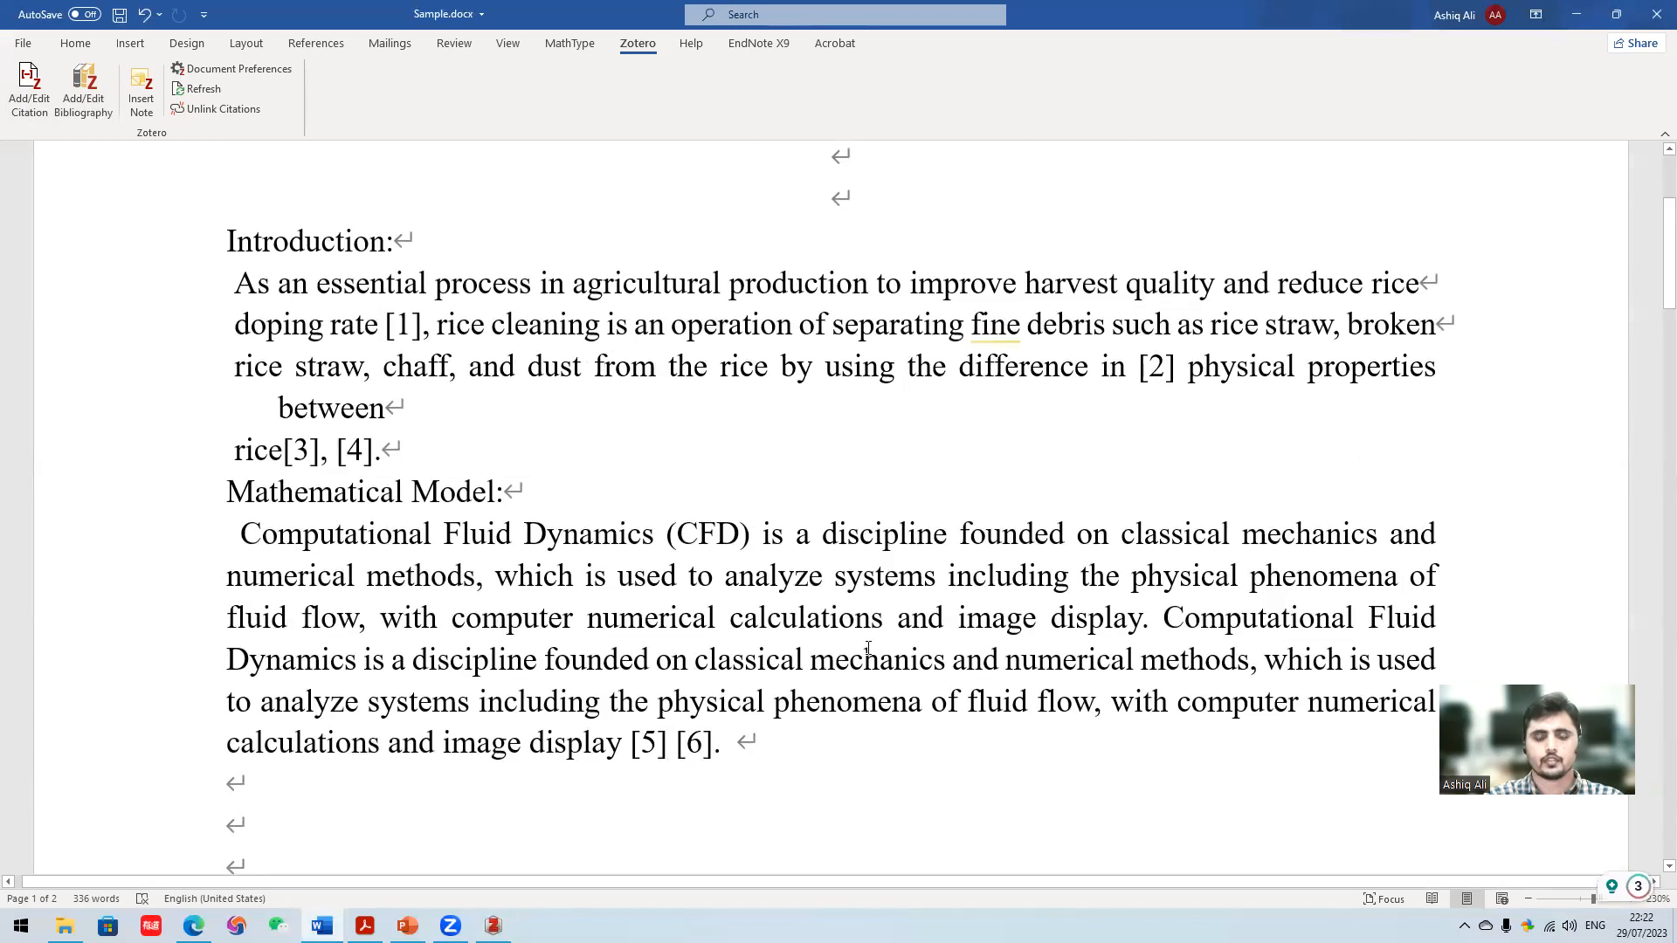
scroll(868, 647, "down", 15)
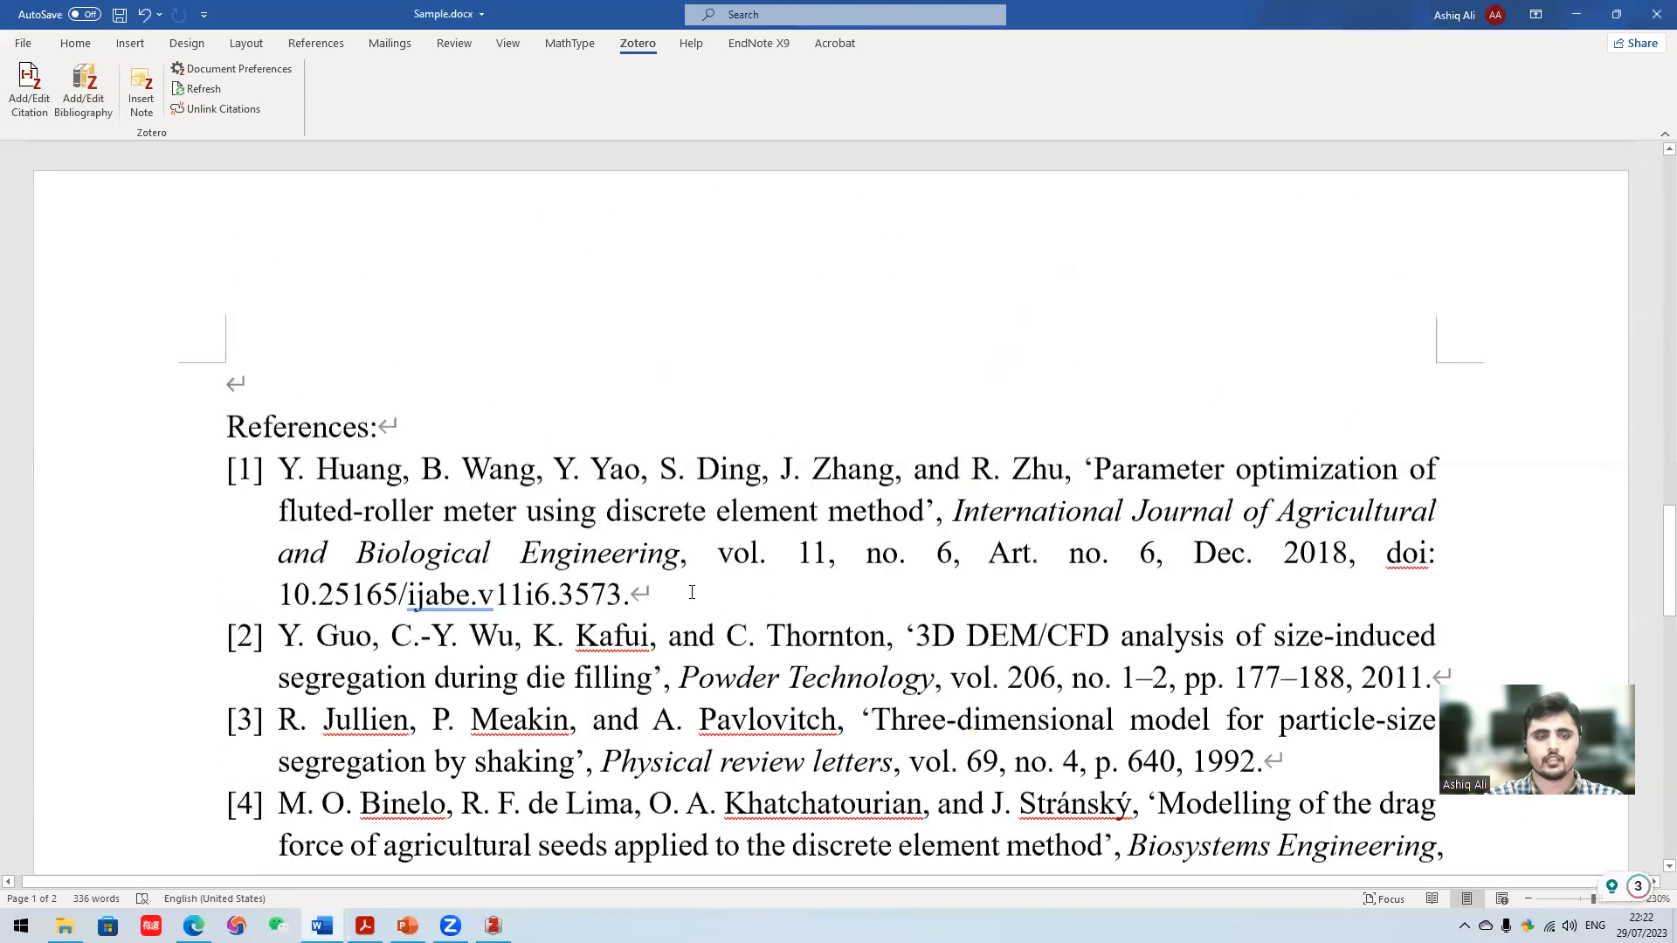
scroll(692, 593, "down", 6)
scroll(279, 451, "up", 5)
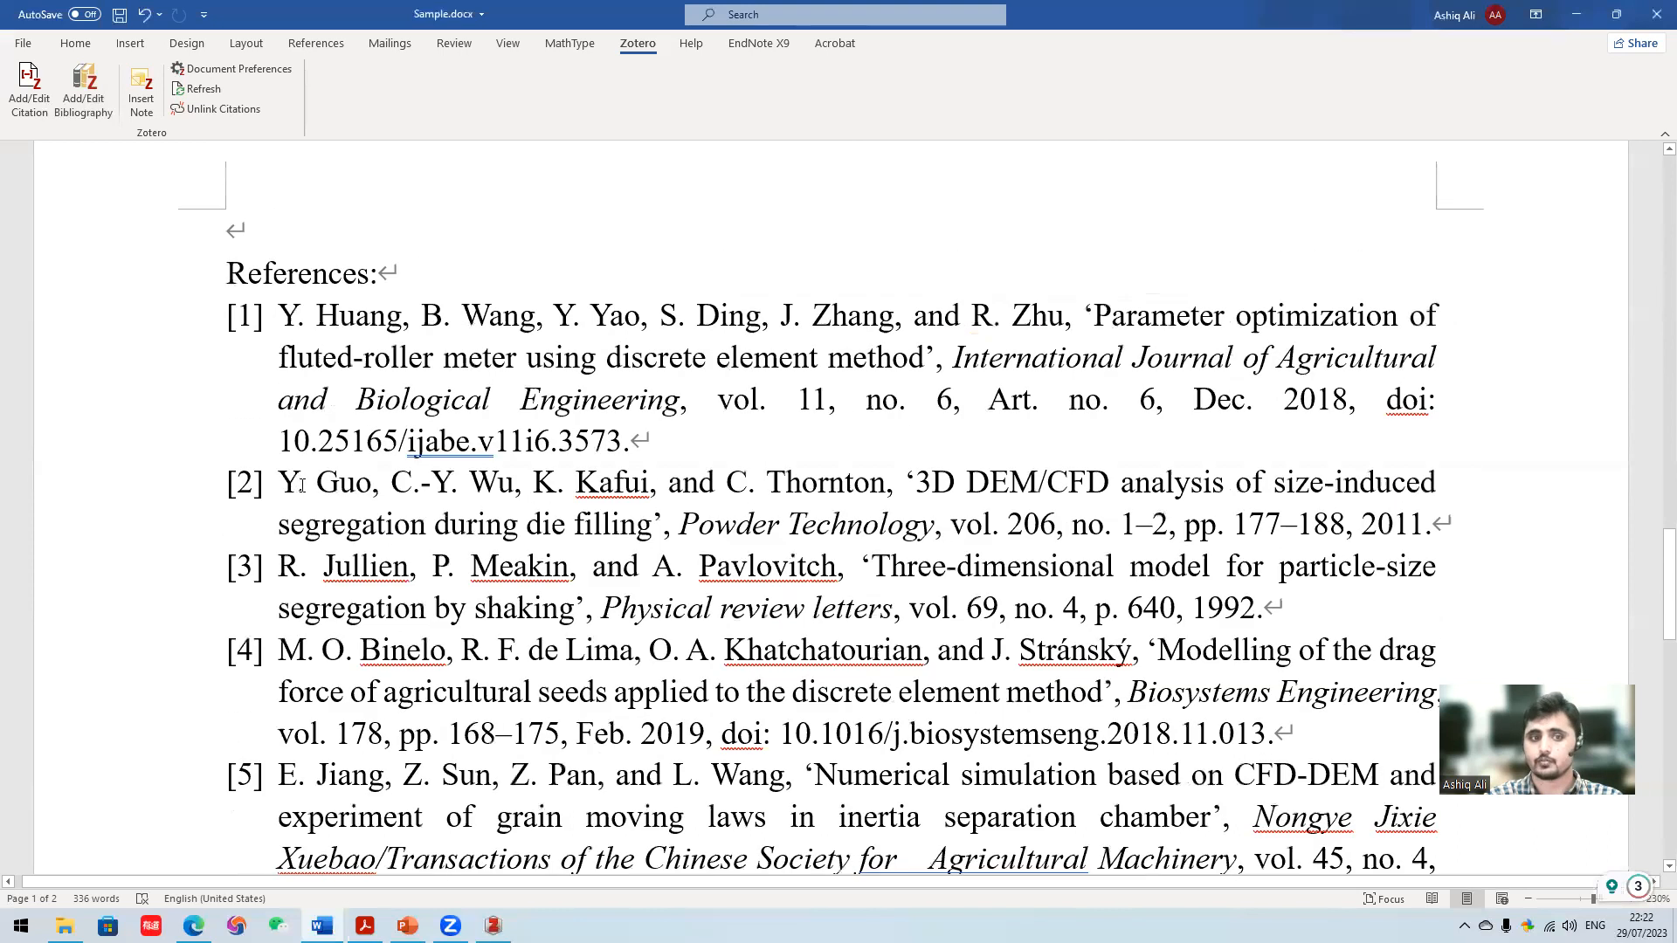
scroll(301, 485, "up", 18)
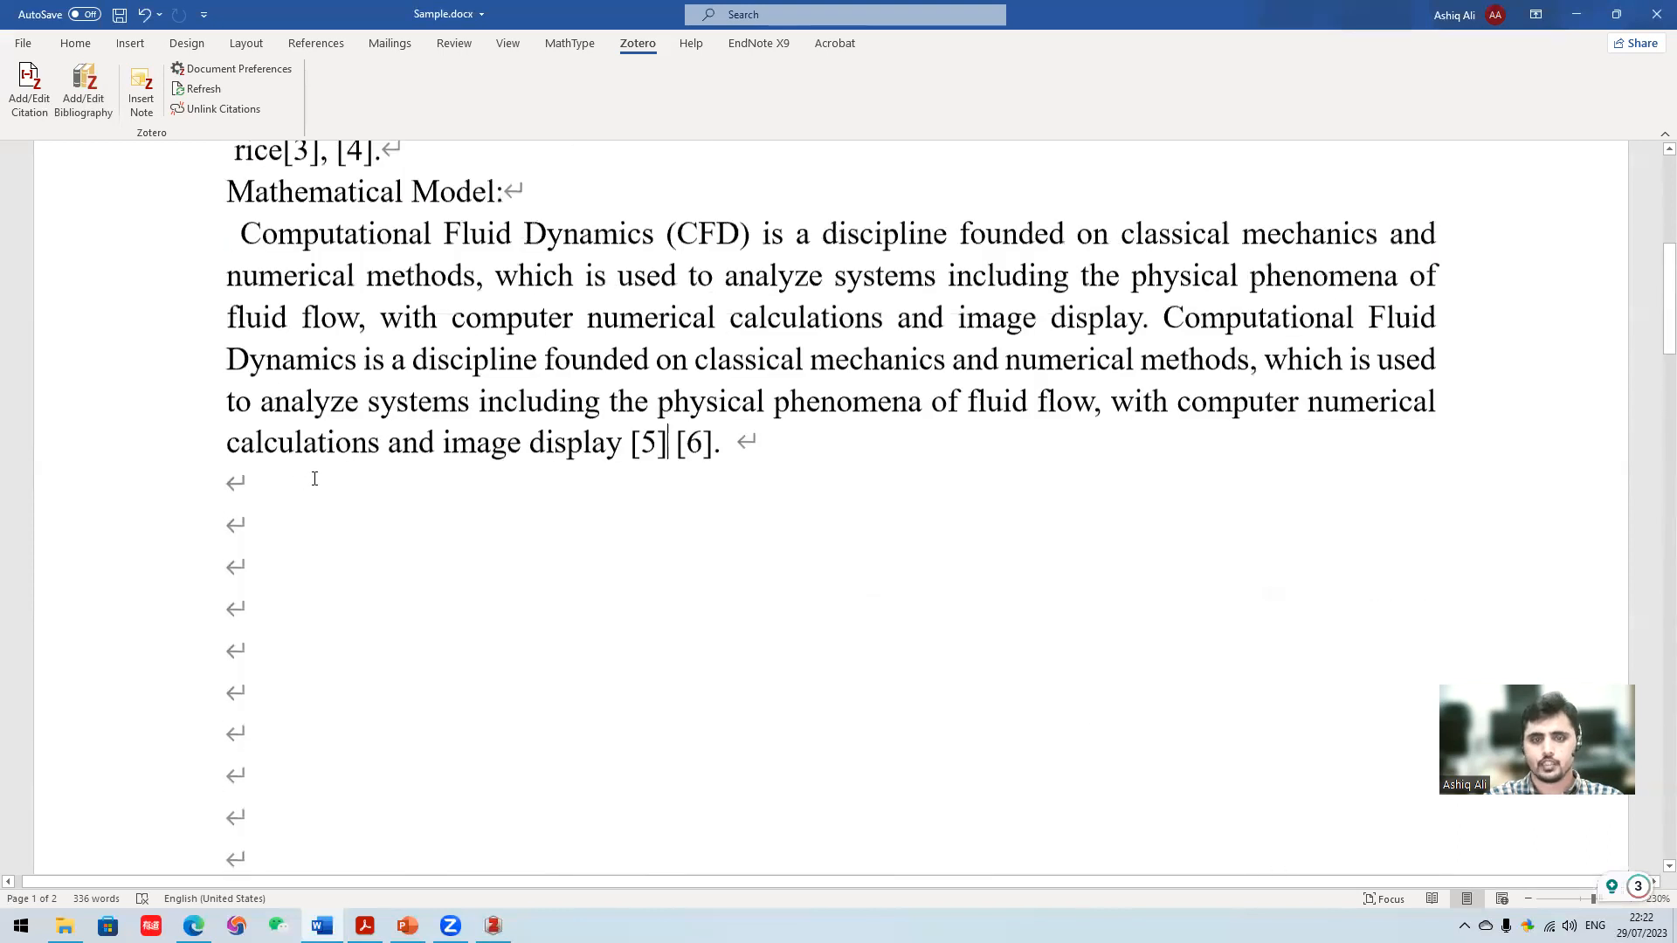
scroll(466, 452, "down", 2)
scroll(428, 349, "up", 1)
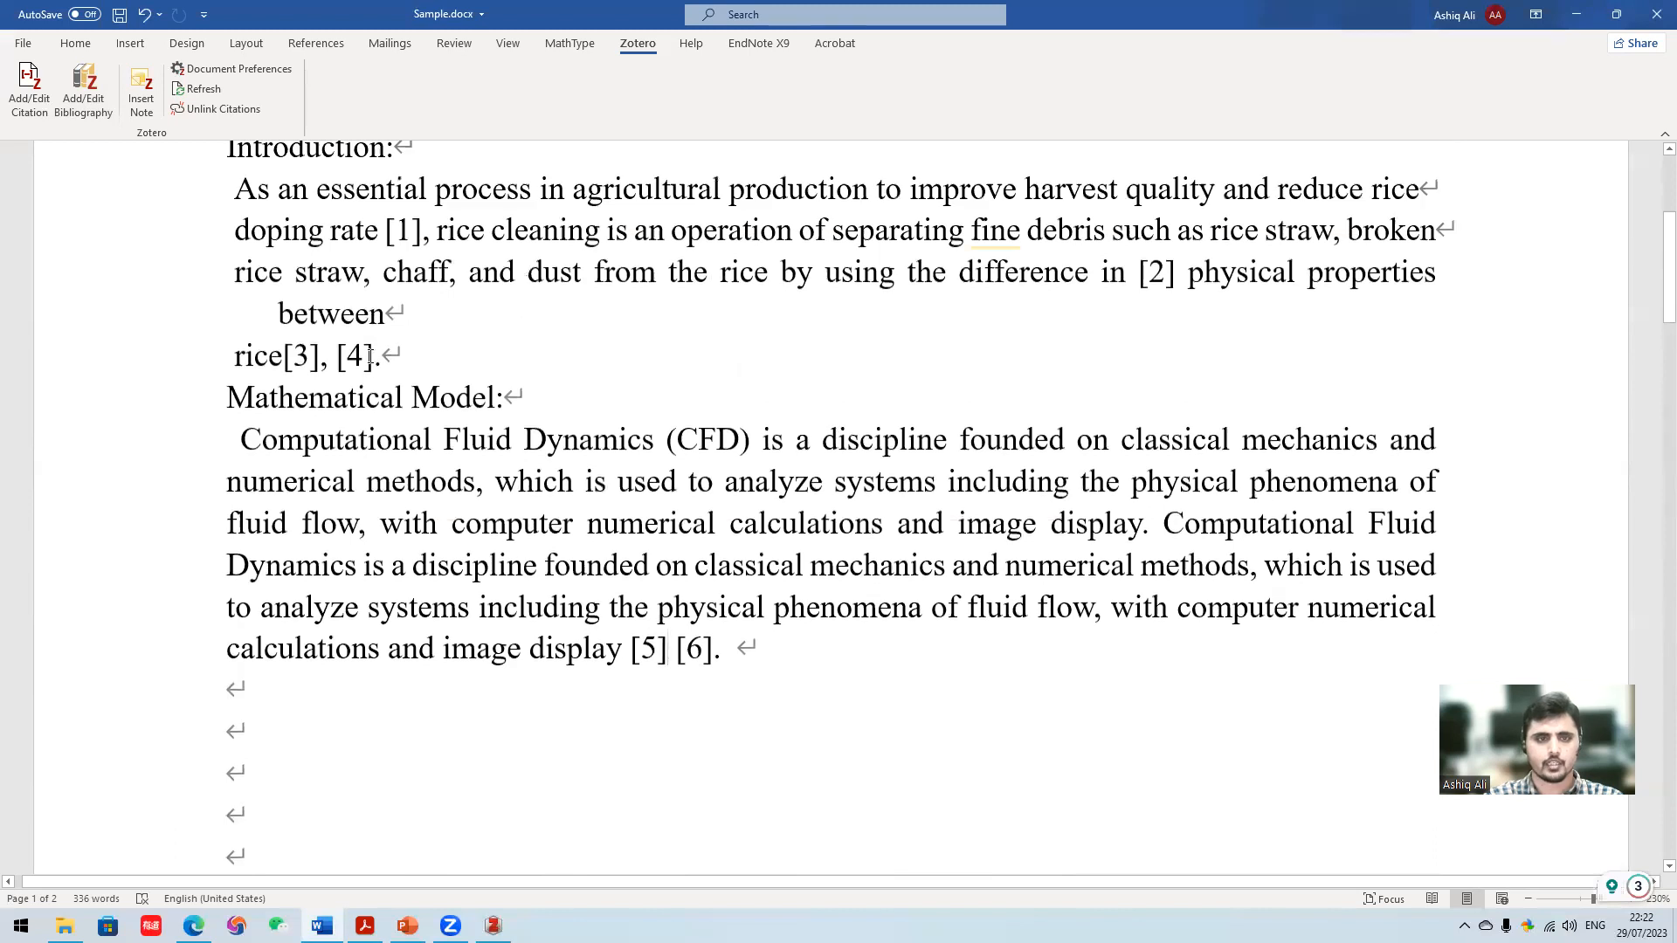
scroll(483, 477, "up", 1)
scroll(424, 410, "up", 1)
- Delete the citation after "doping rate" in the Introduction
left_click(423, 414)
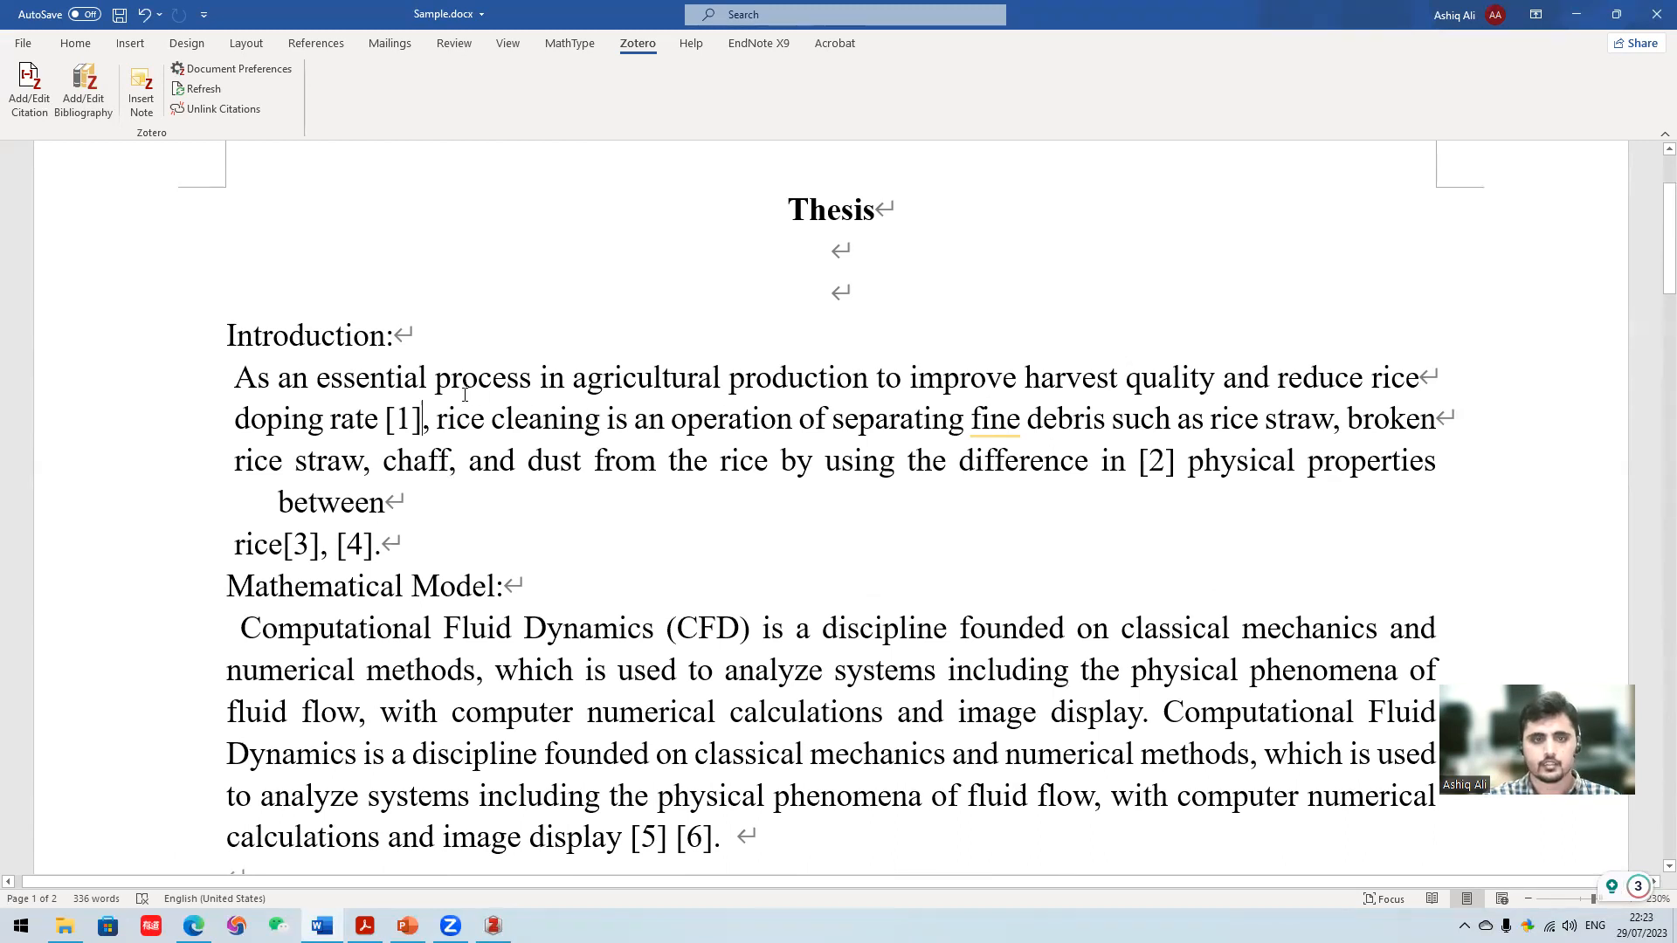
key("BackSpace")
key("BackSpace")
key("BackSpace")
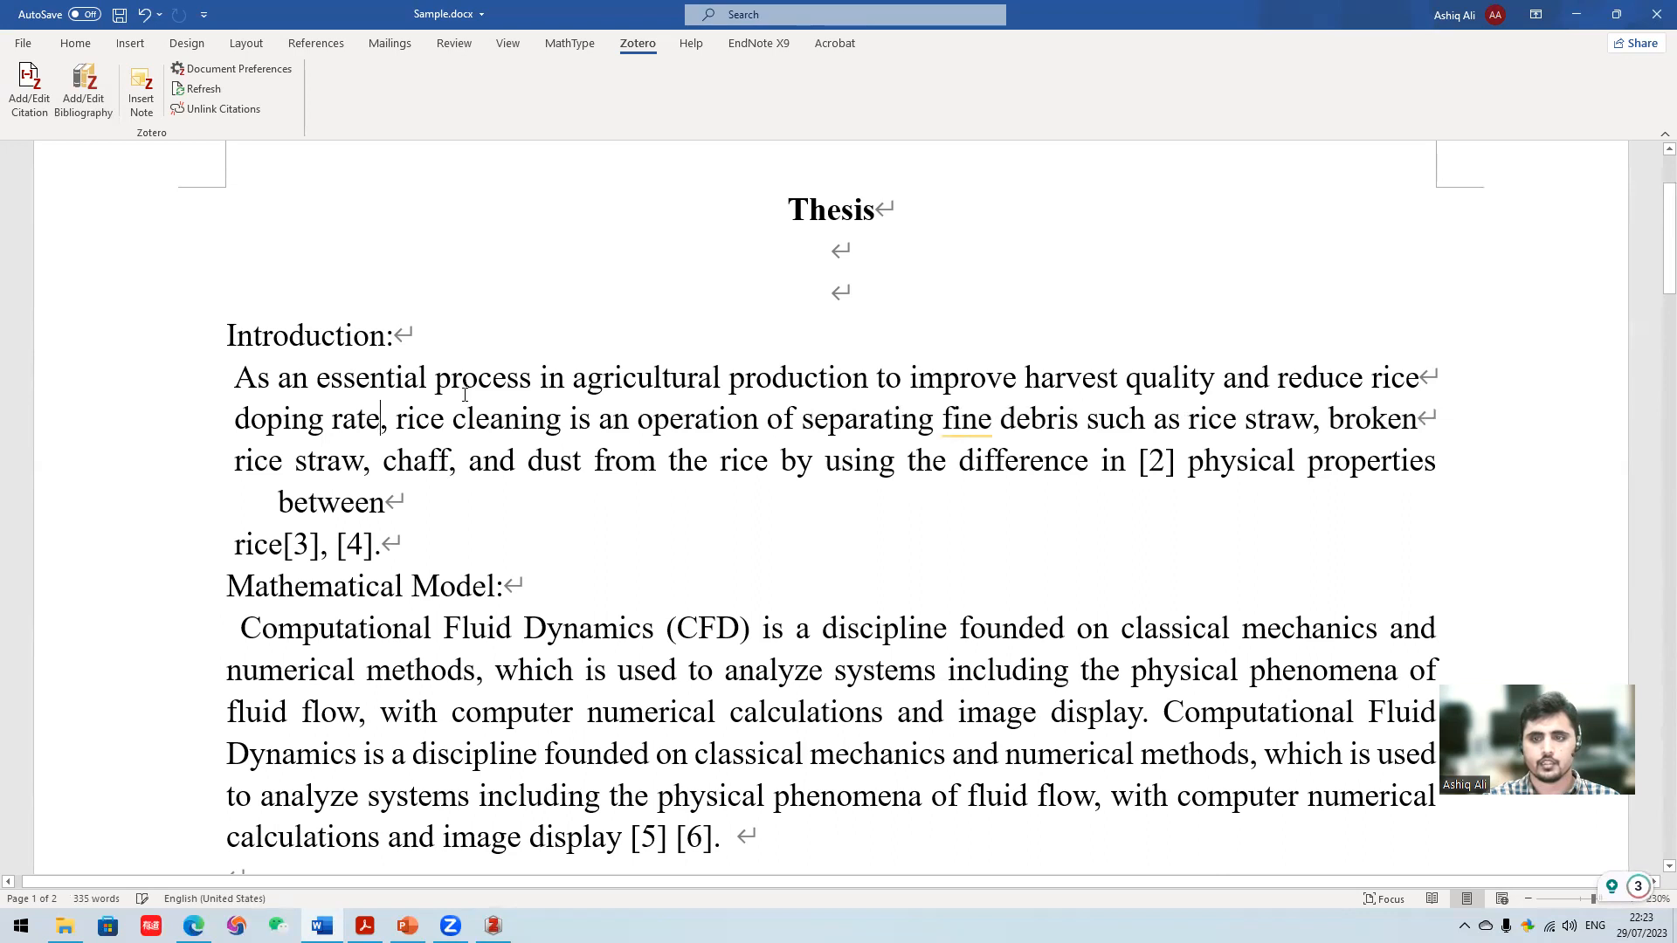
- Check the numbering of the remaining in-text citations against the entries in the reference list
left_click(1163, 458)
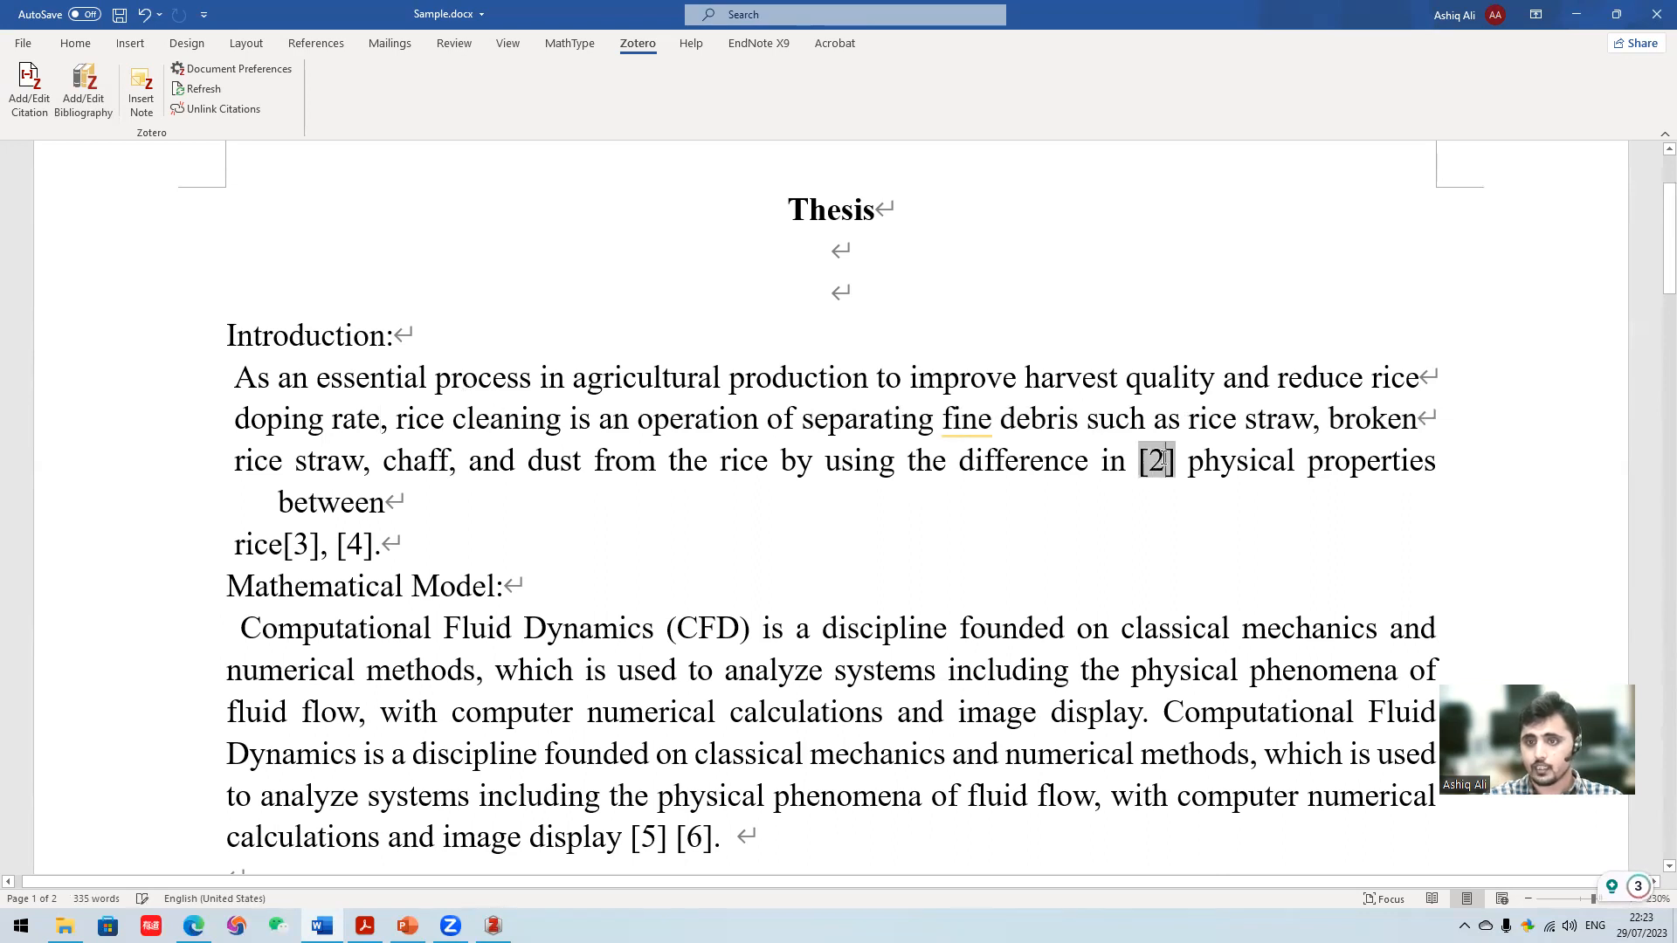
left_click(355, 548)
scroll(606, 541, "down", 15)
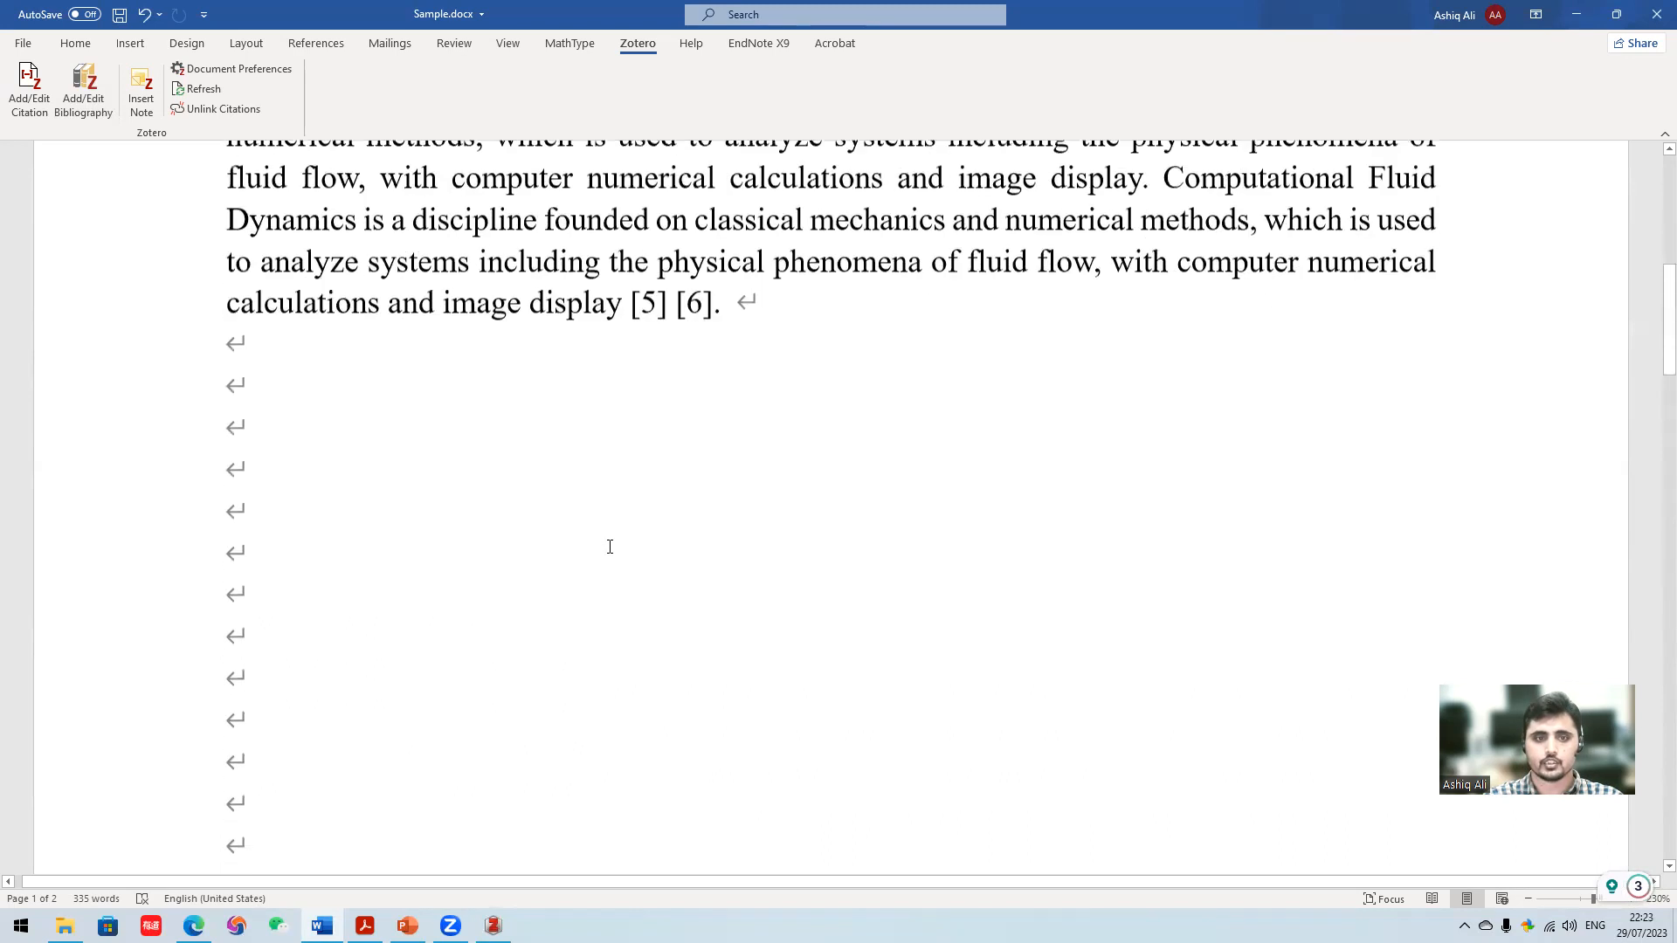
scroll(507, 555, "down", 4)
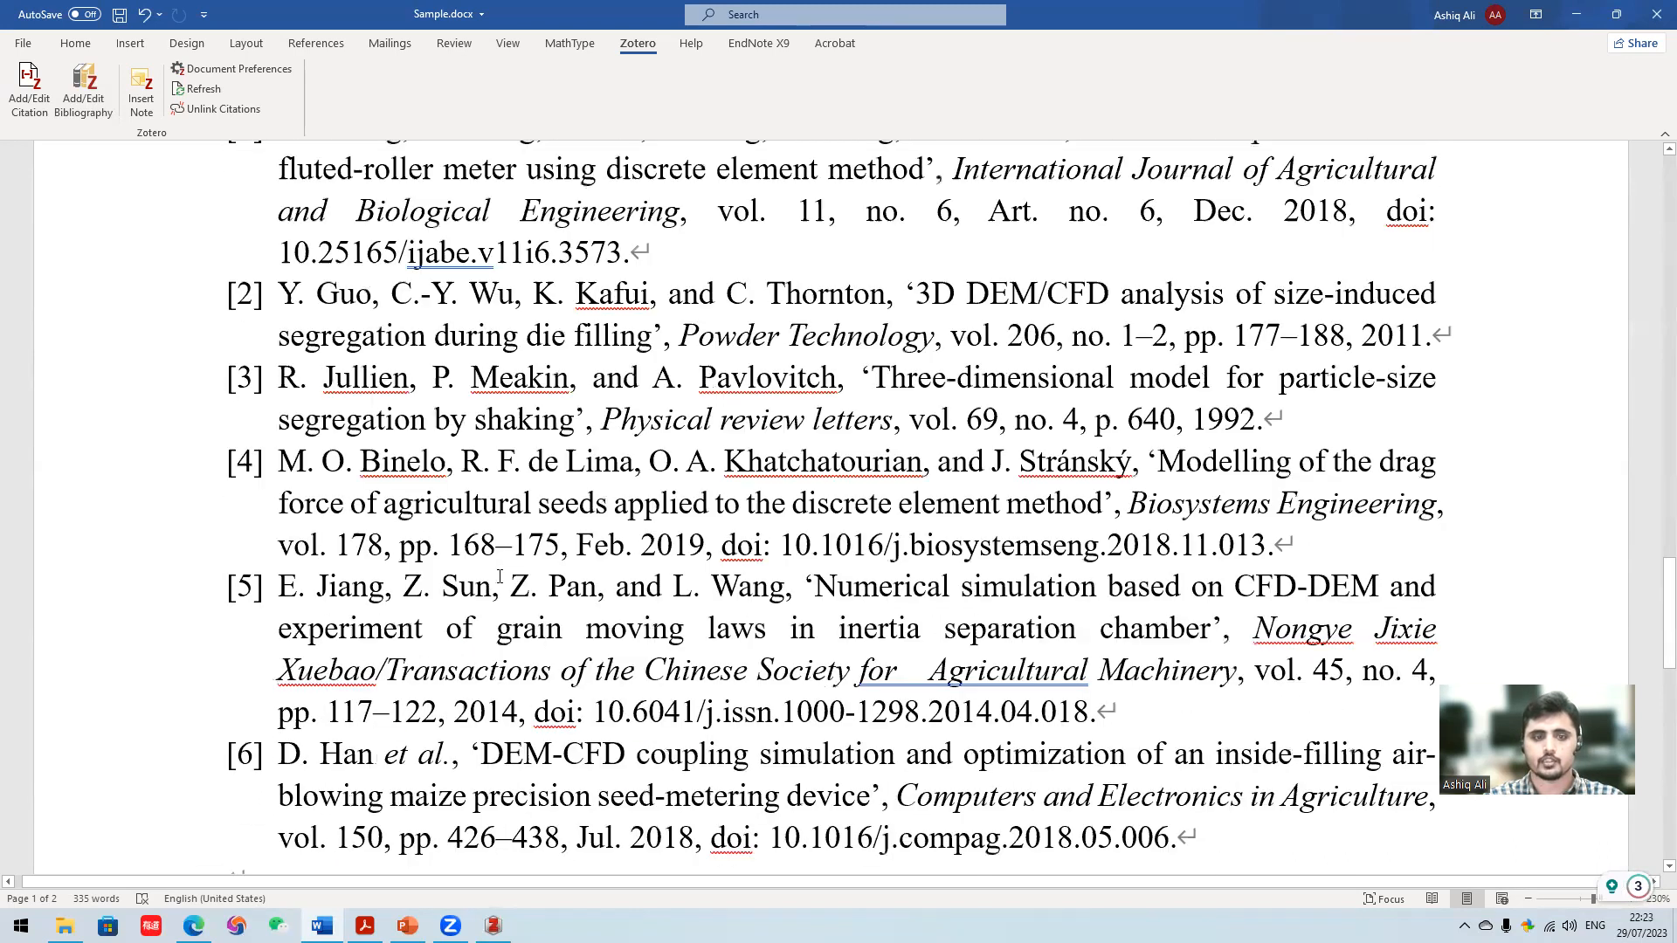
scroll(657, 500, "up", 15)
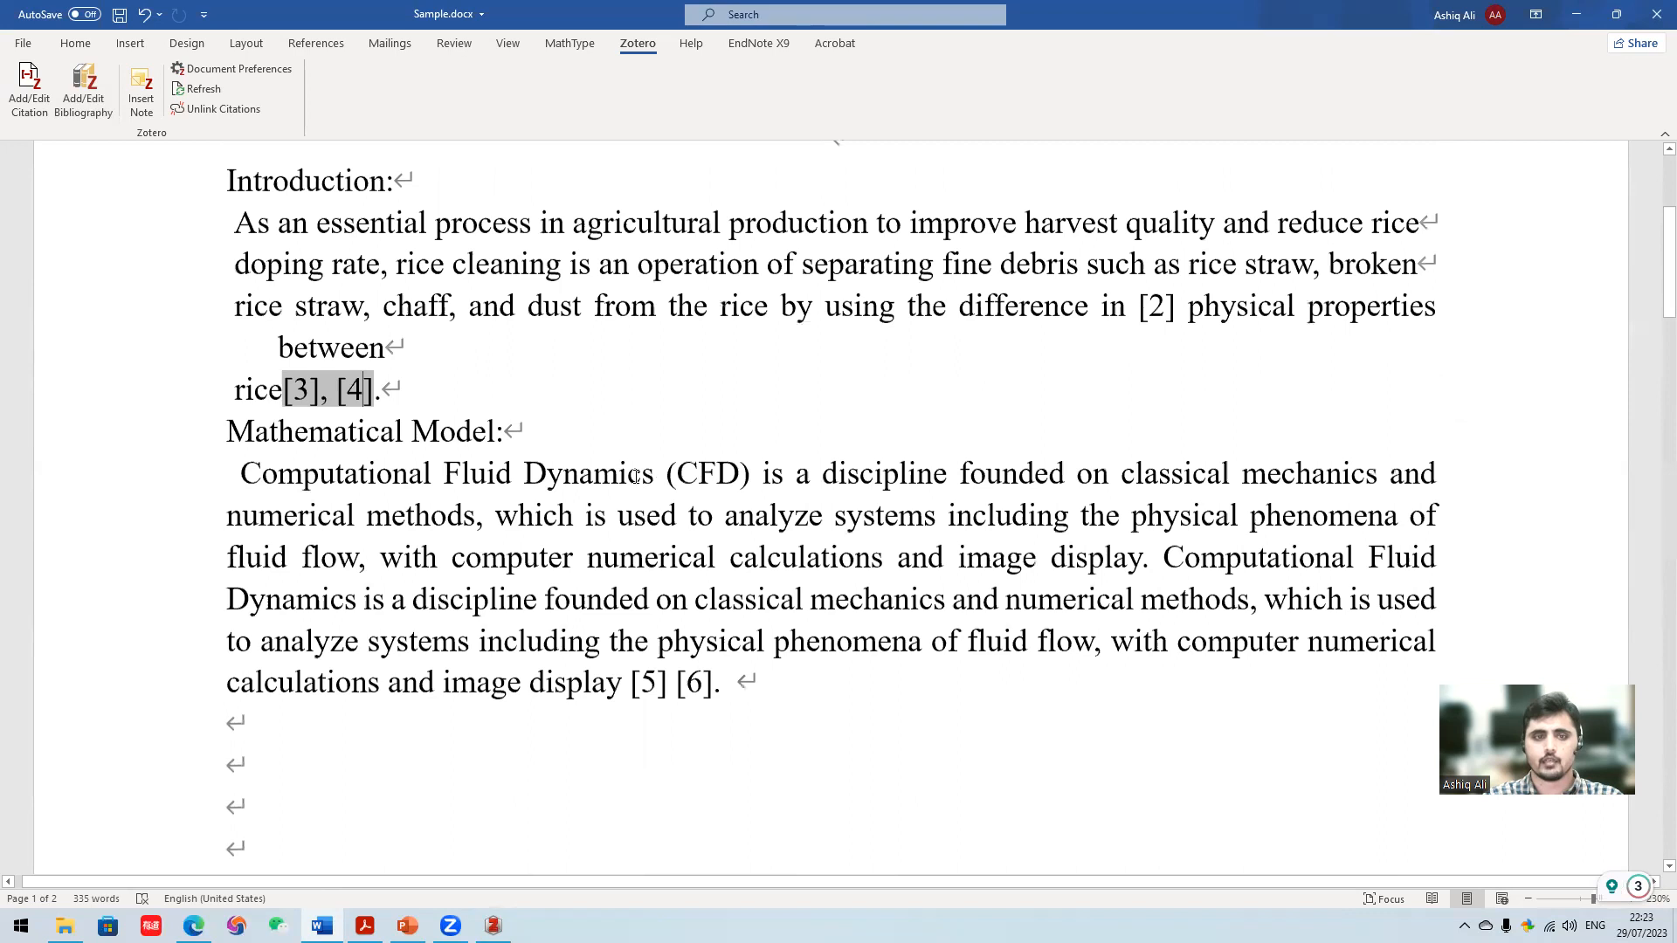
scroll(545, 439, "up", 1)
left_click(357, 452)
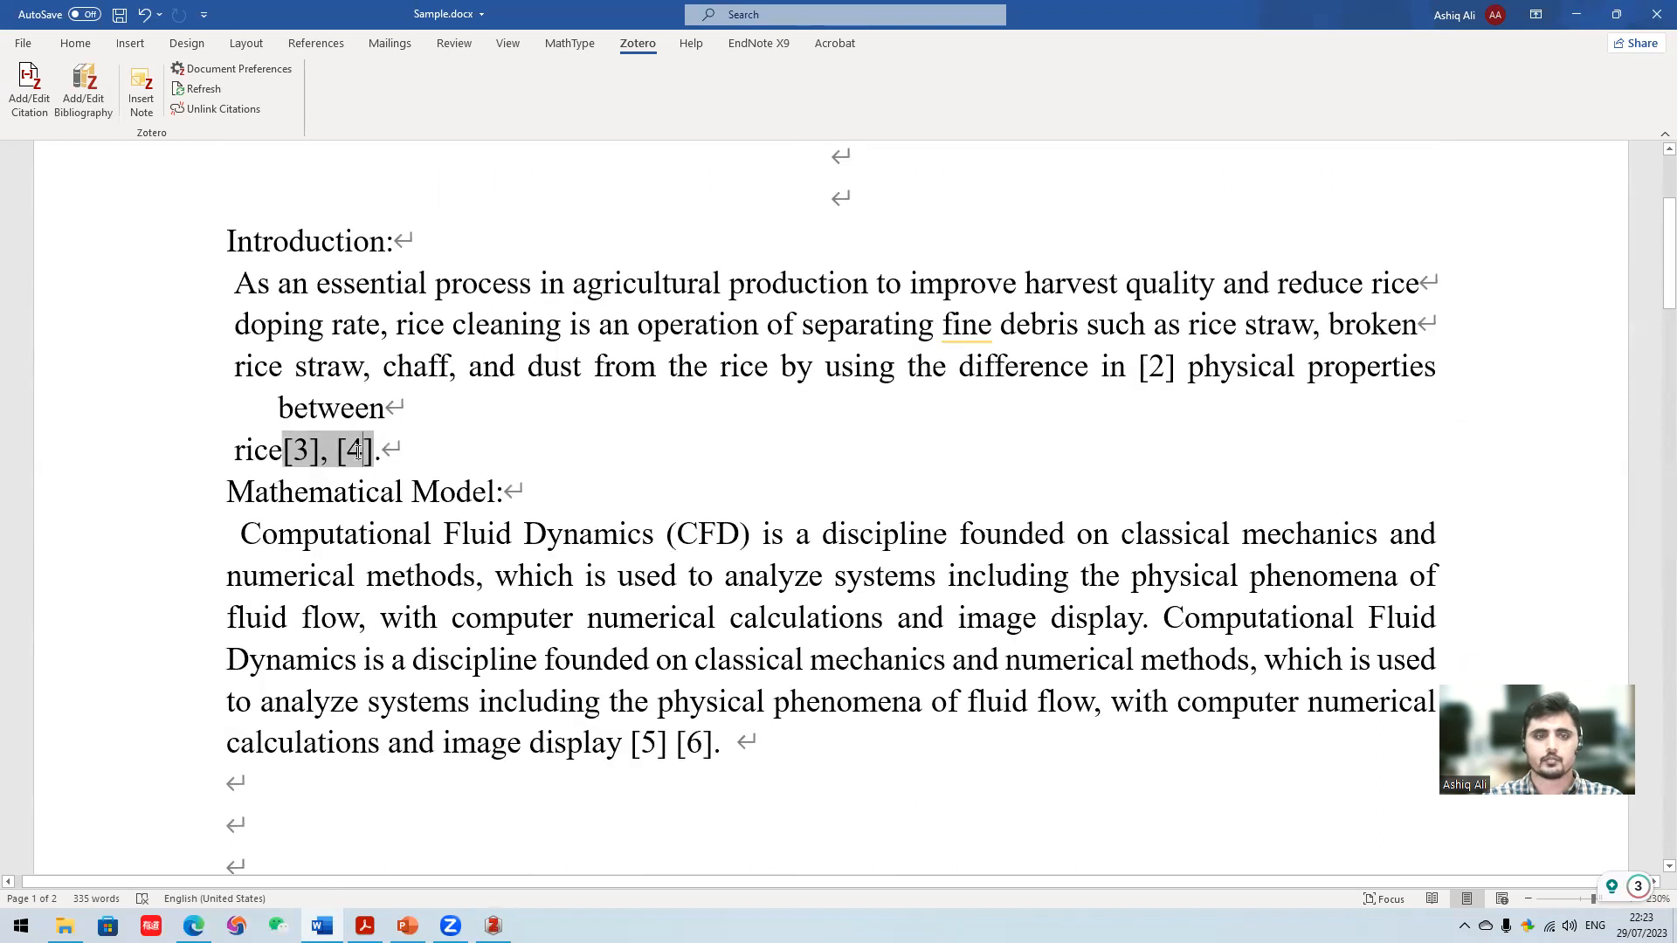
left_click(1163, 368)
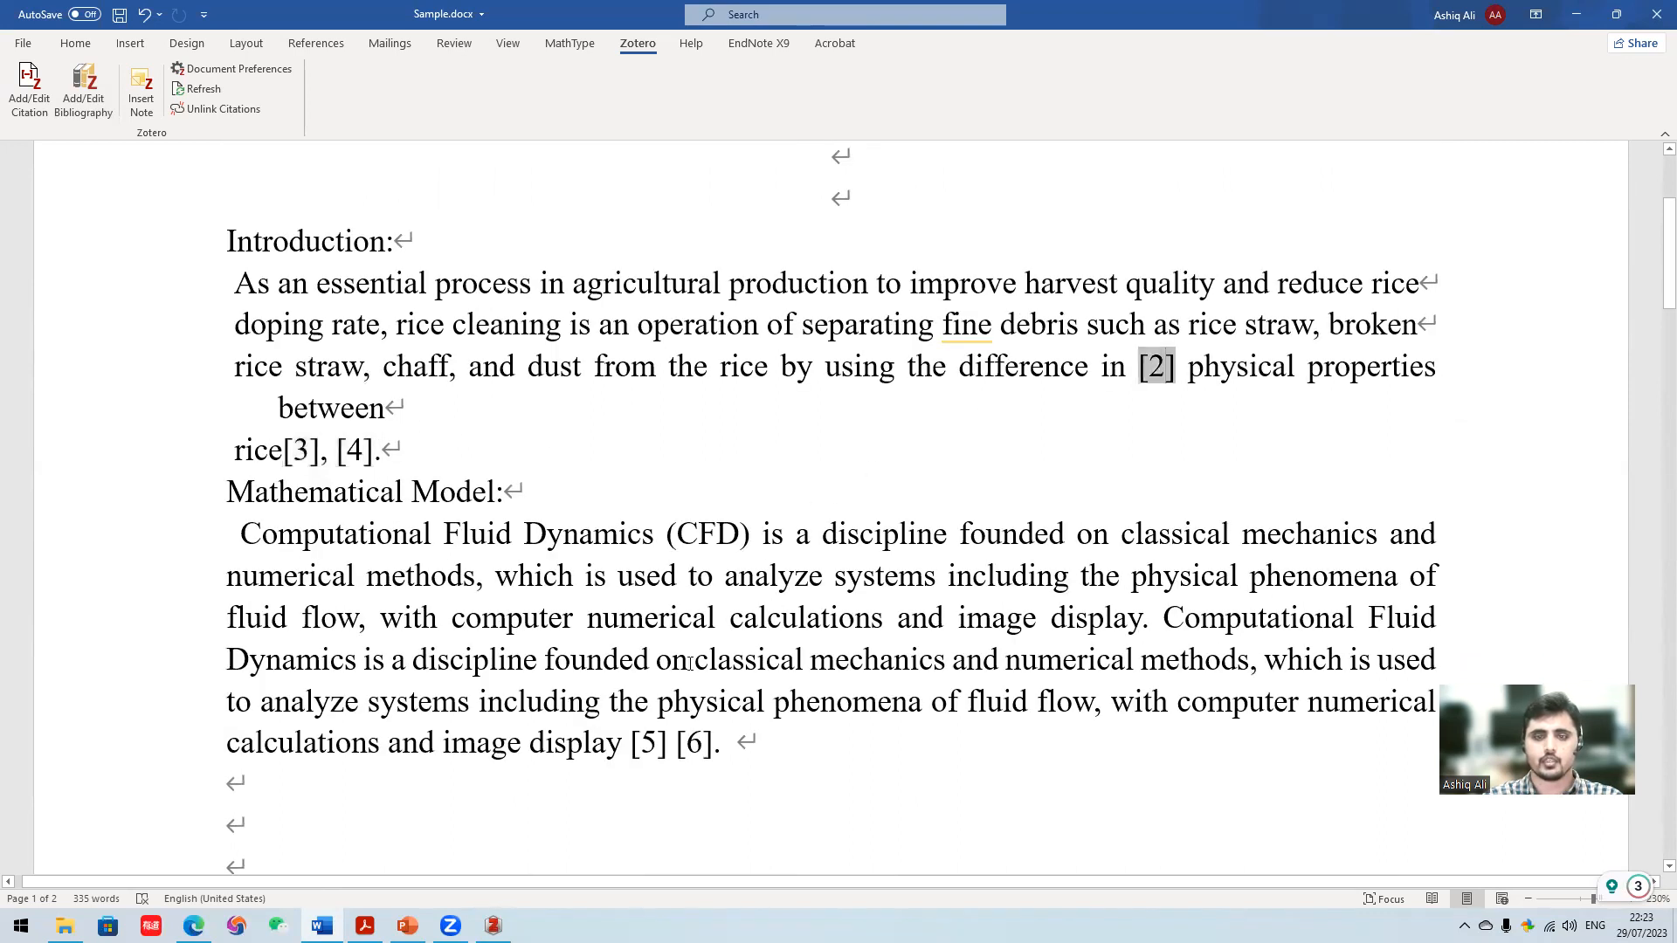
left_click(690, 742)
- Update the citation field before "physical properties" in the Introduction
left_click(1150, 367)
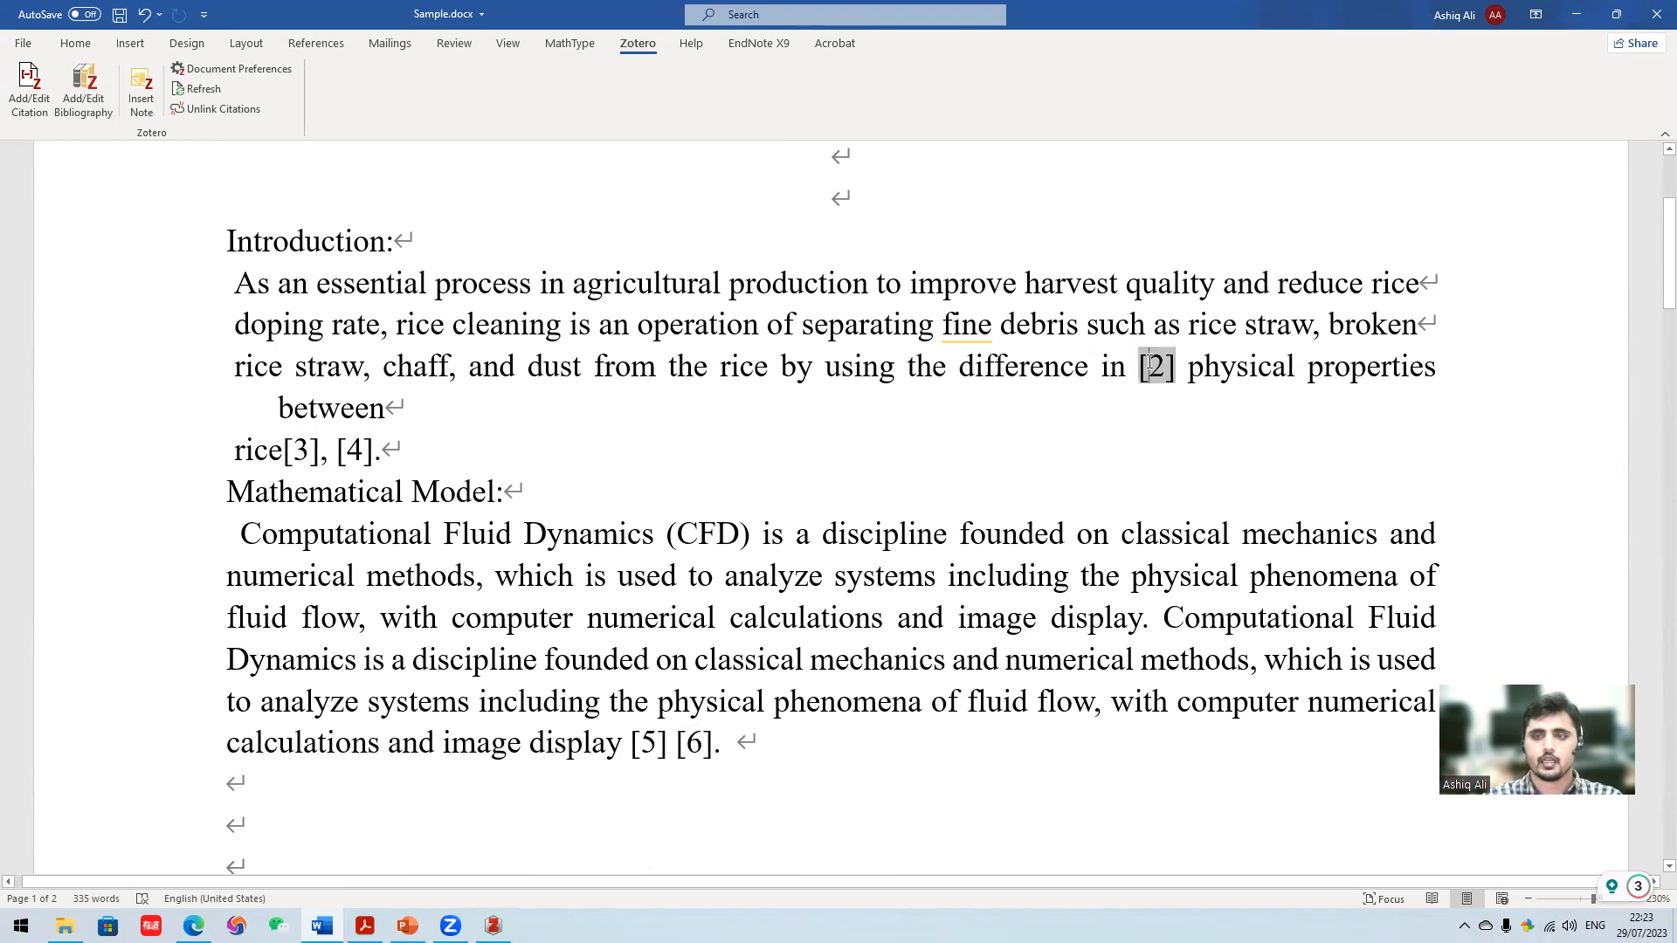
right_click(1149, 368)
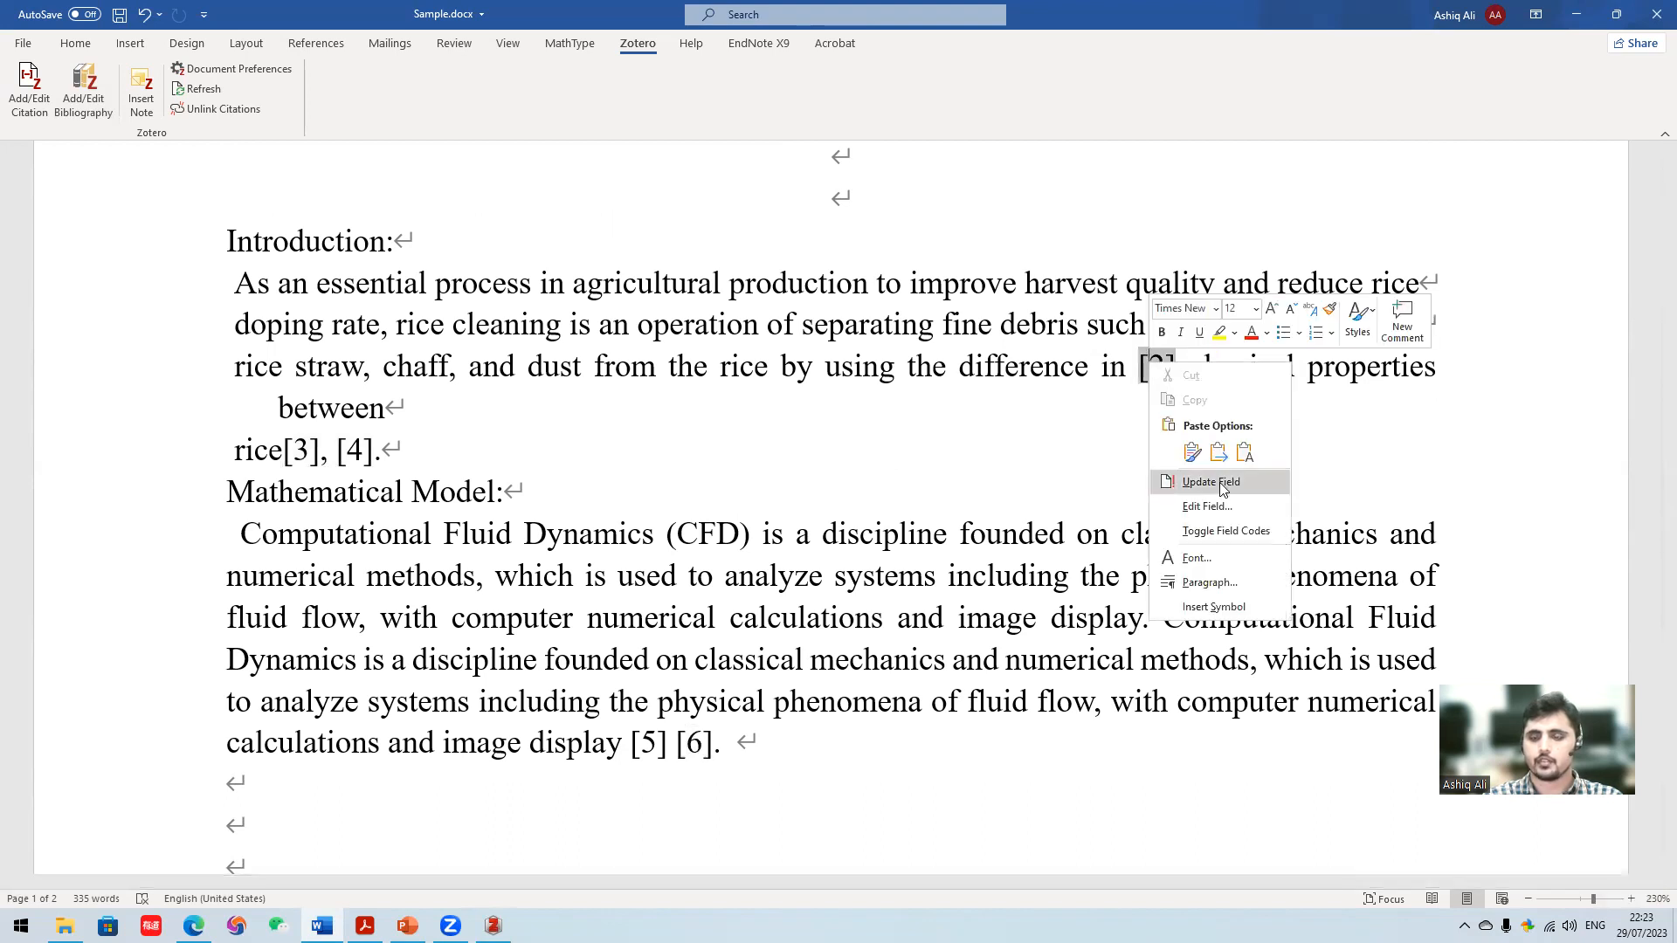
left_click(1221, 486)
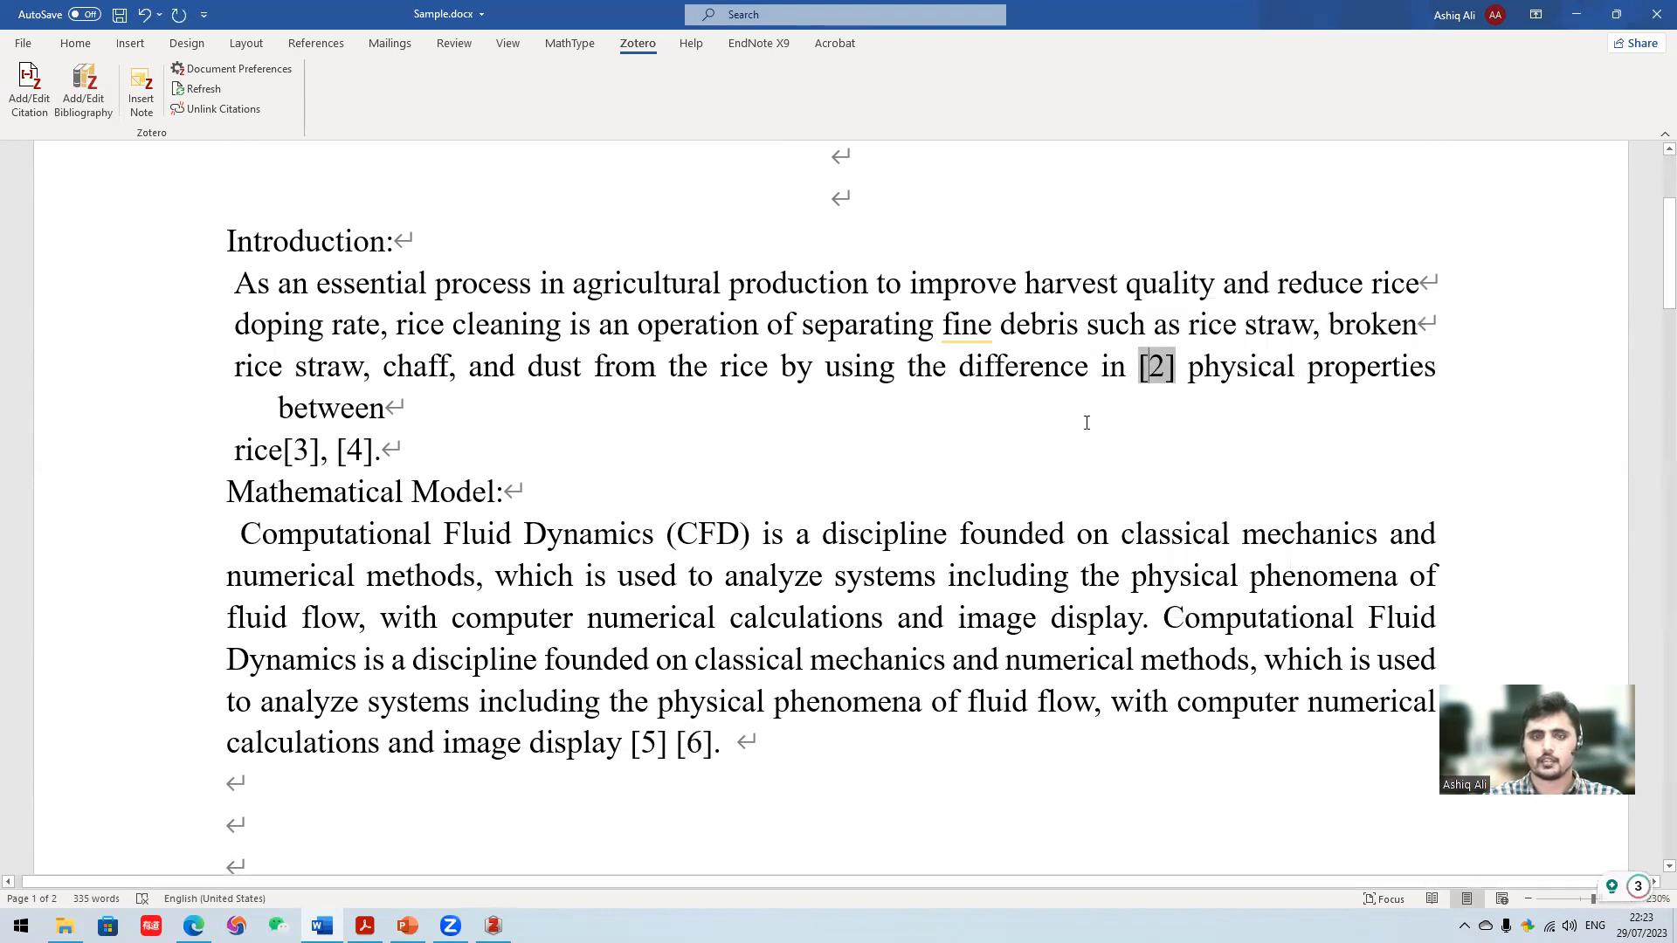
scroll(1092, 477, "up", 2)
scroll(966, 438, "down", 3)
scroll(1038, 372, "up", 3)
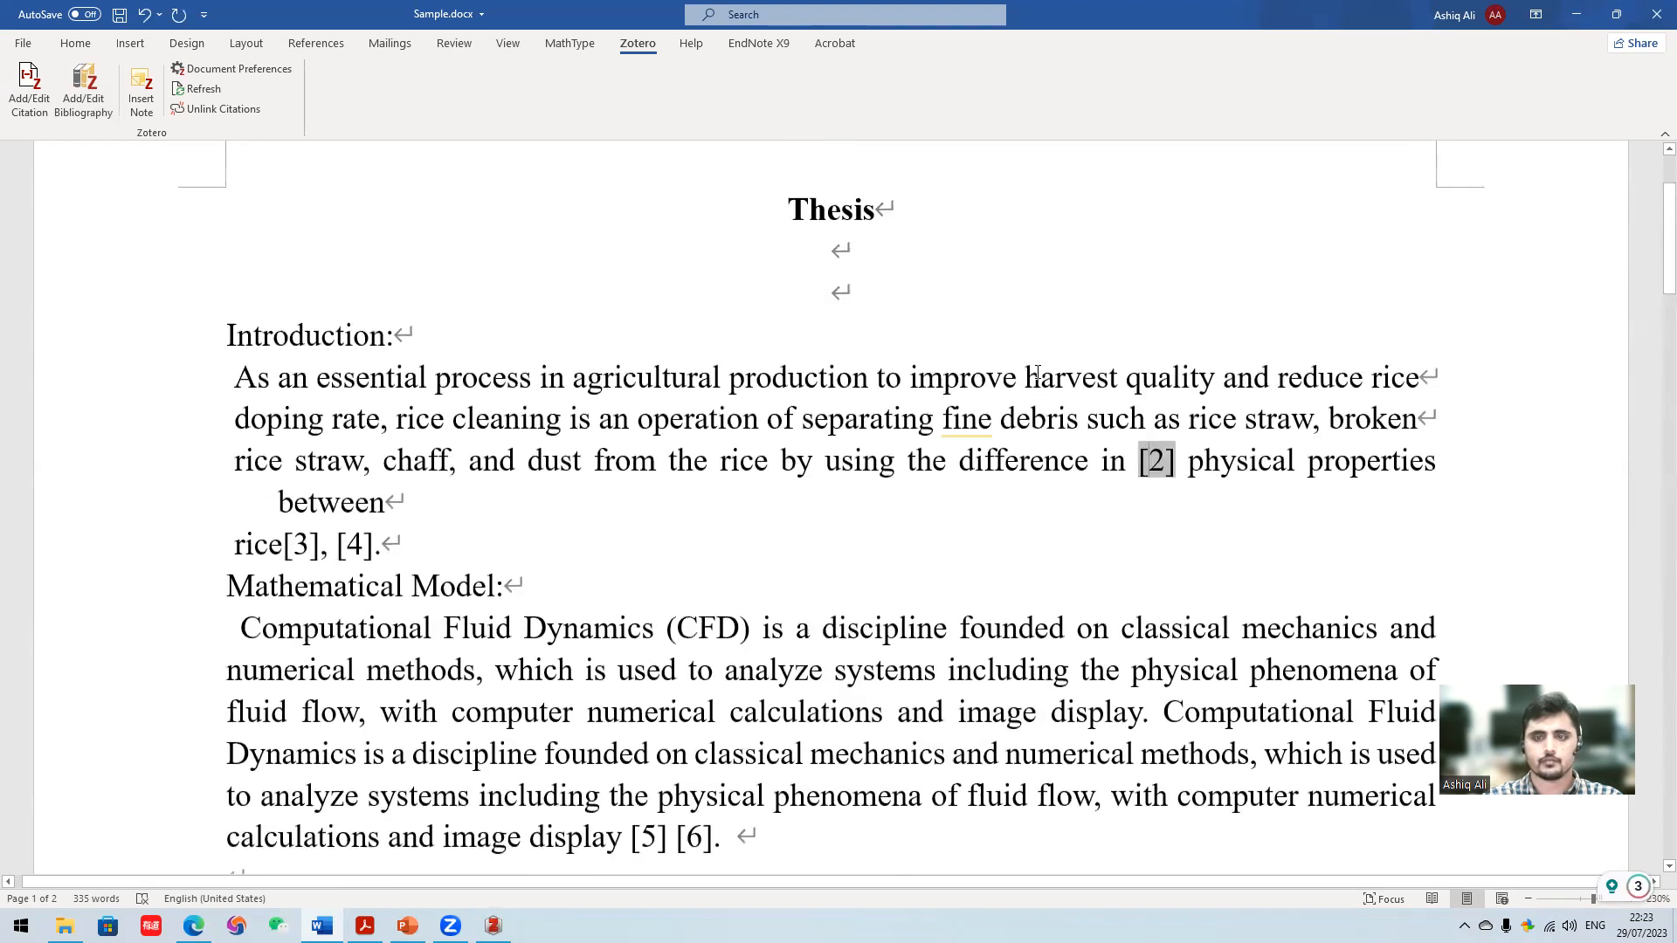
right_click(1153, 465)
left_click(1217, 579)
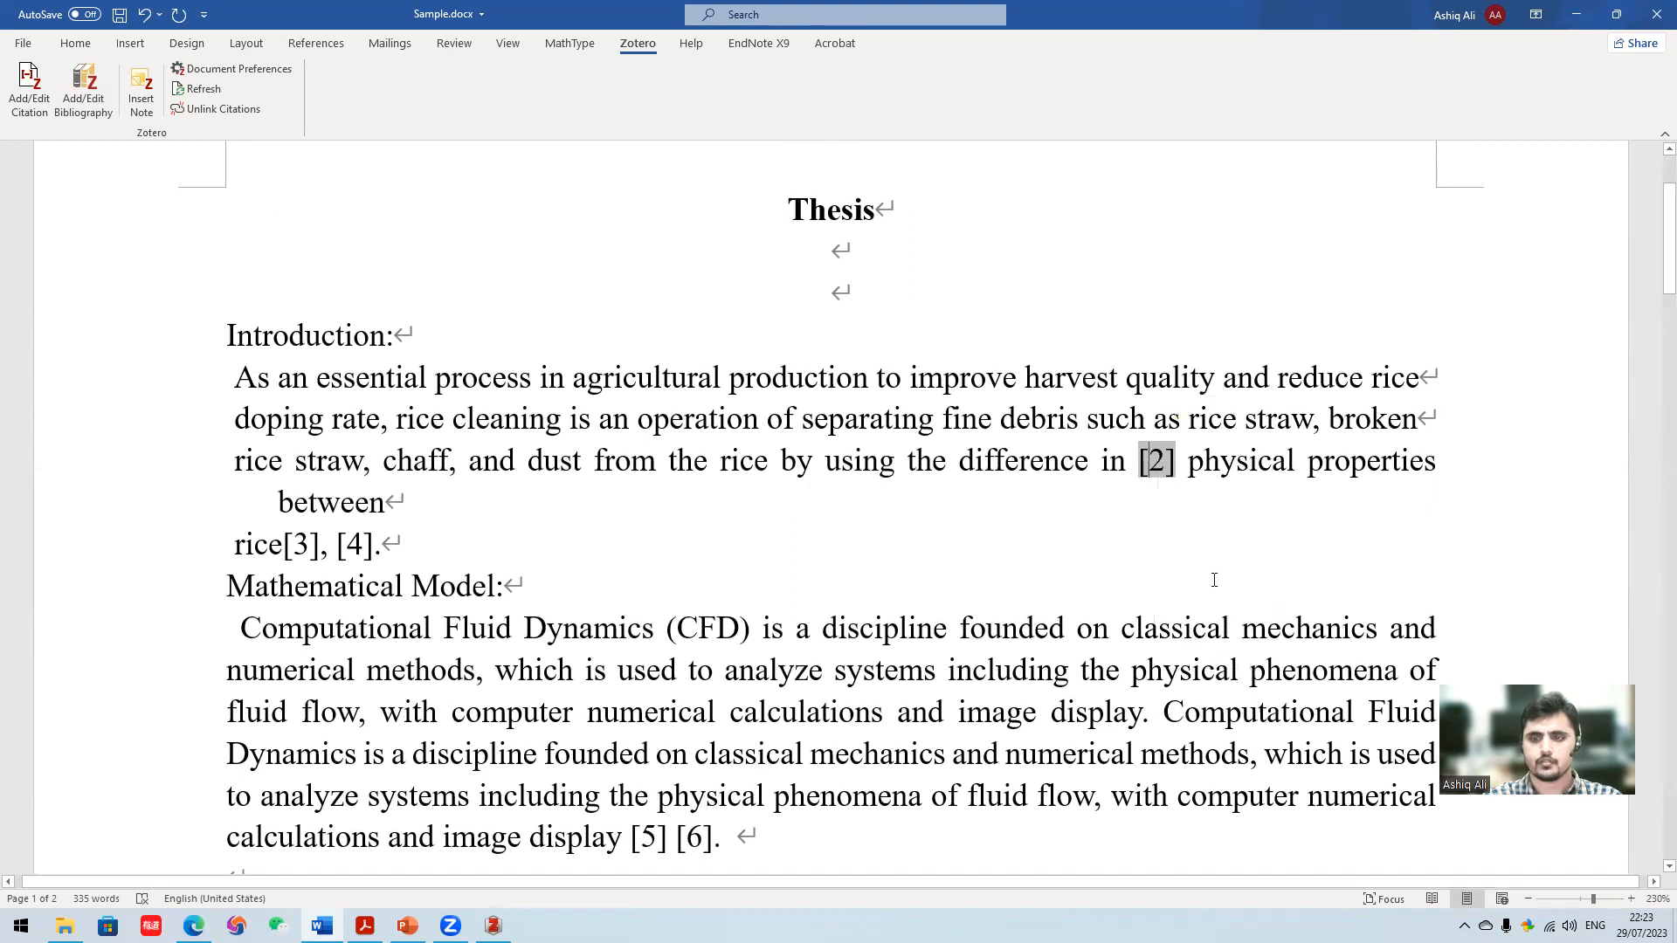
- Update the bibliography field under the References heading
scroll(747, 476, "down", 15)
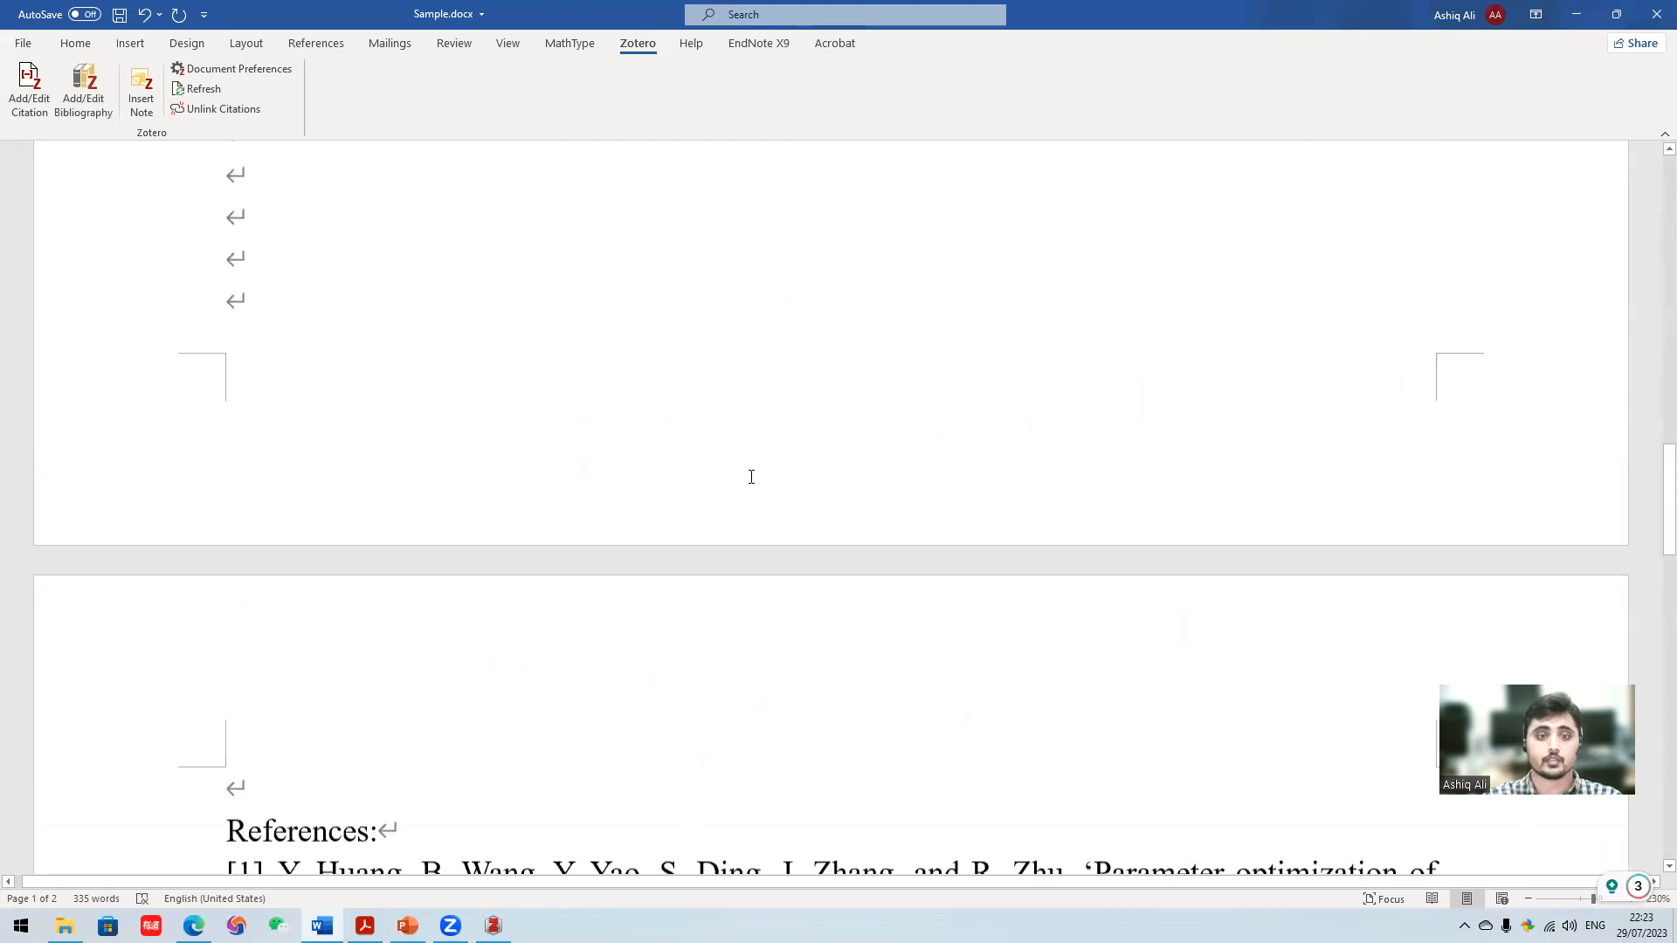
left_click(593, 437)
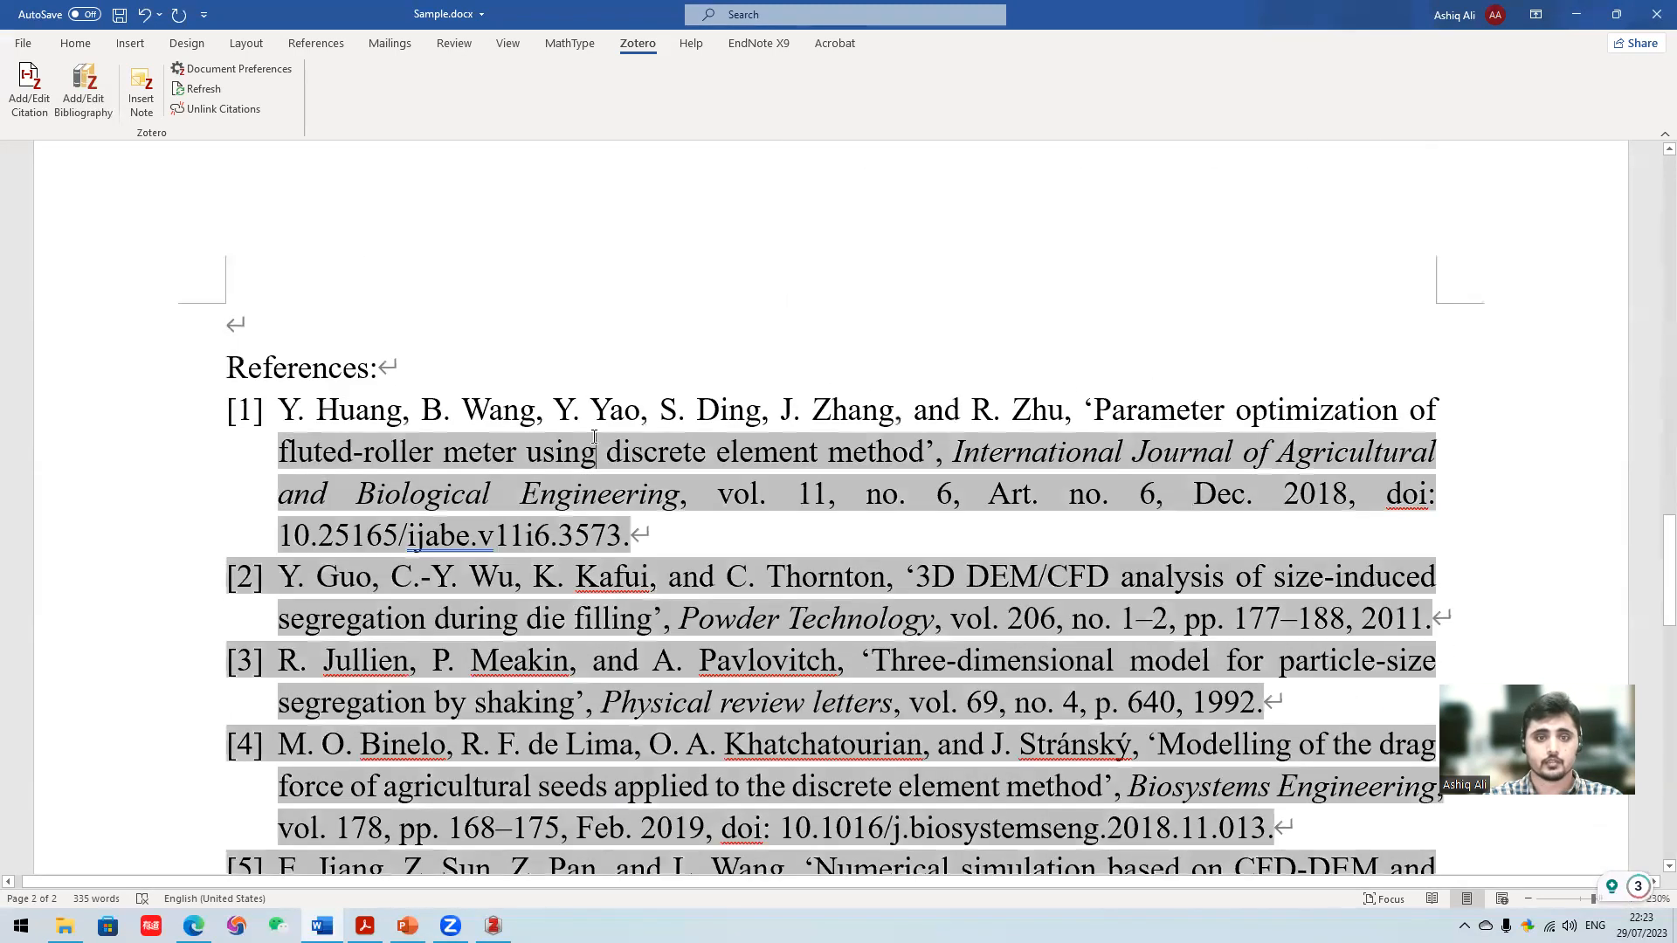
left_click(542, 409)
right_click(522, 419)
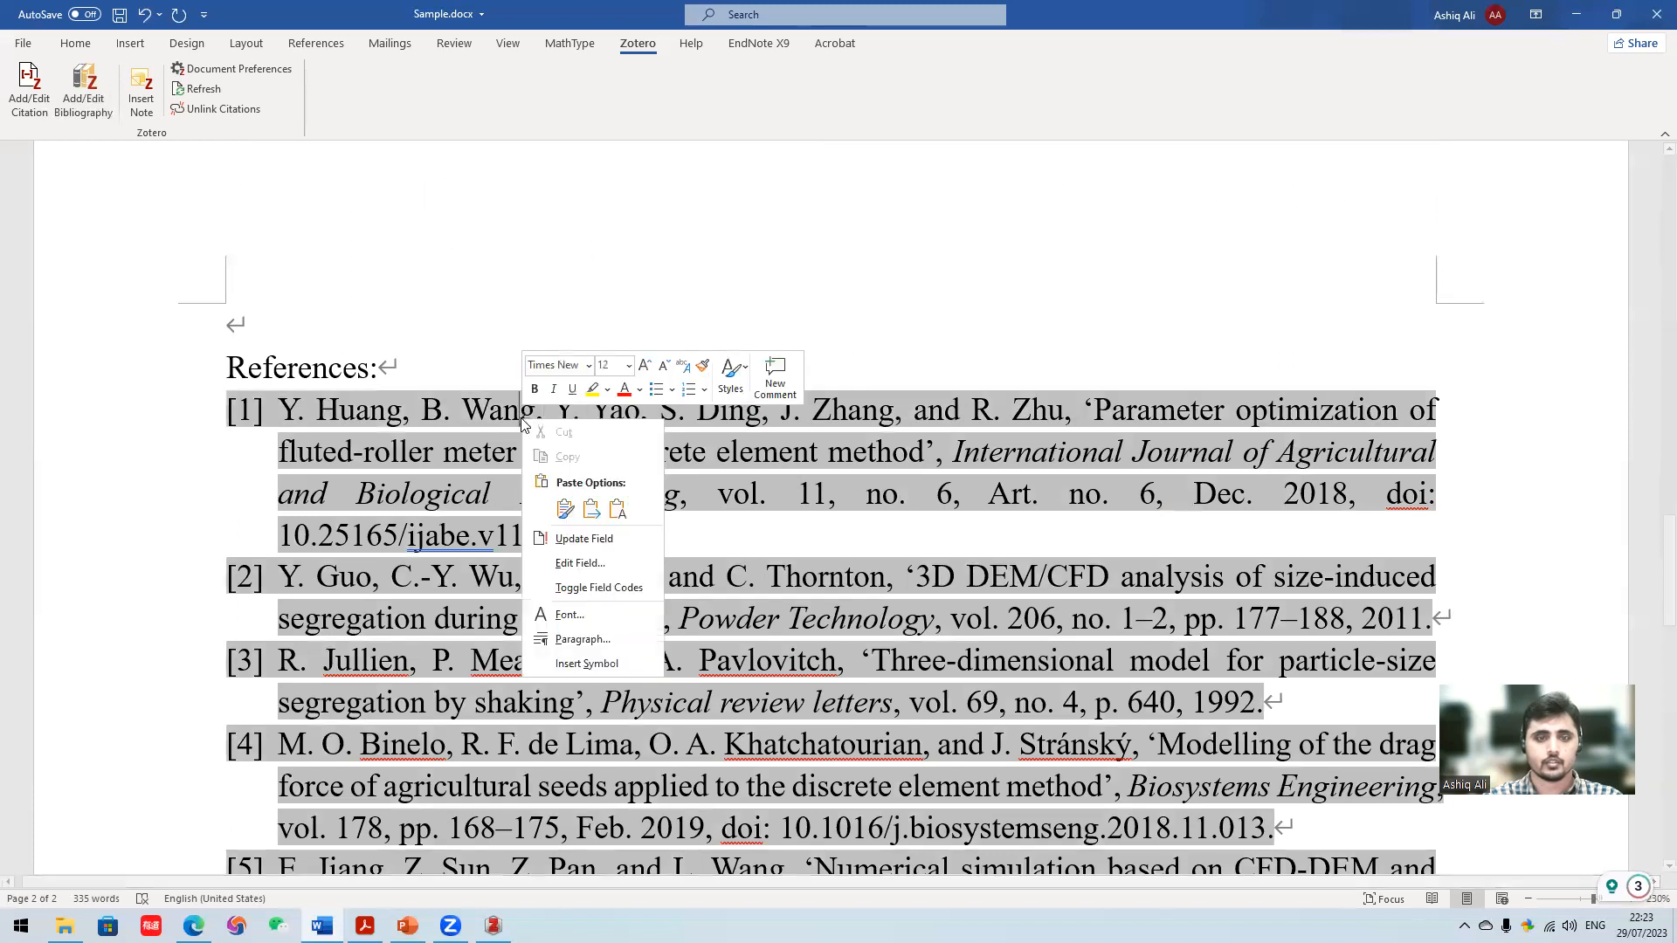
left_click(584, 538)
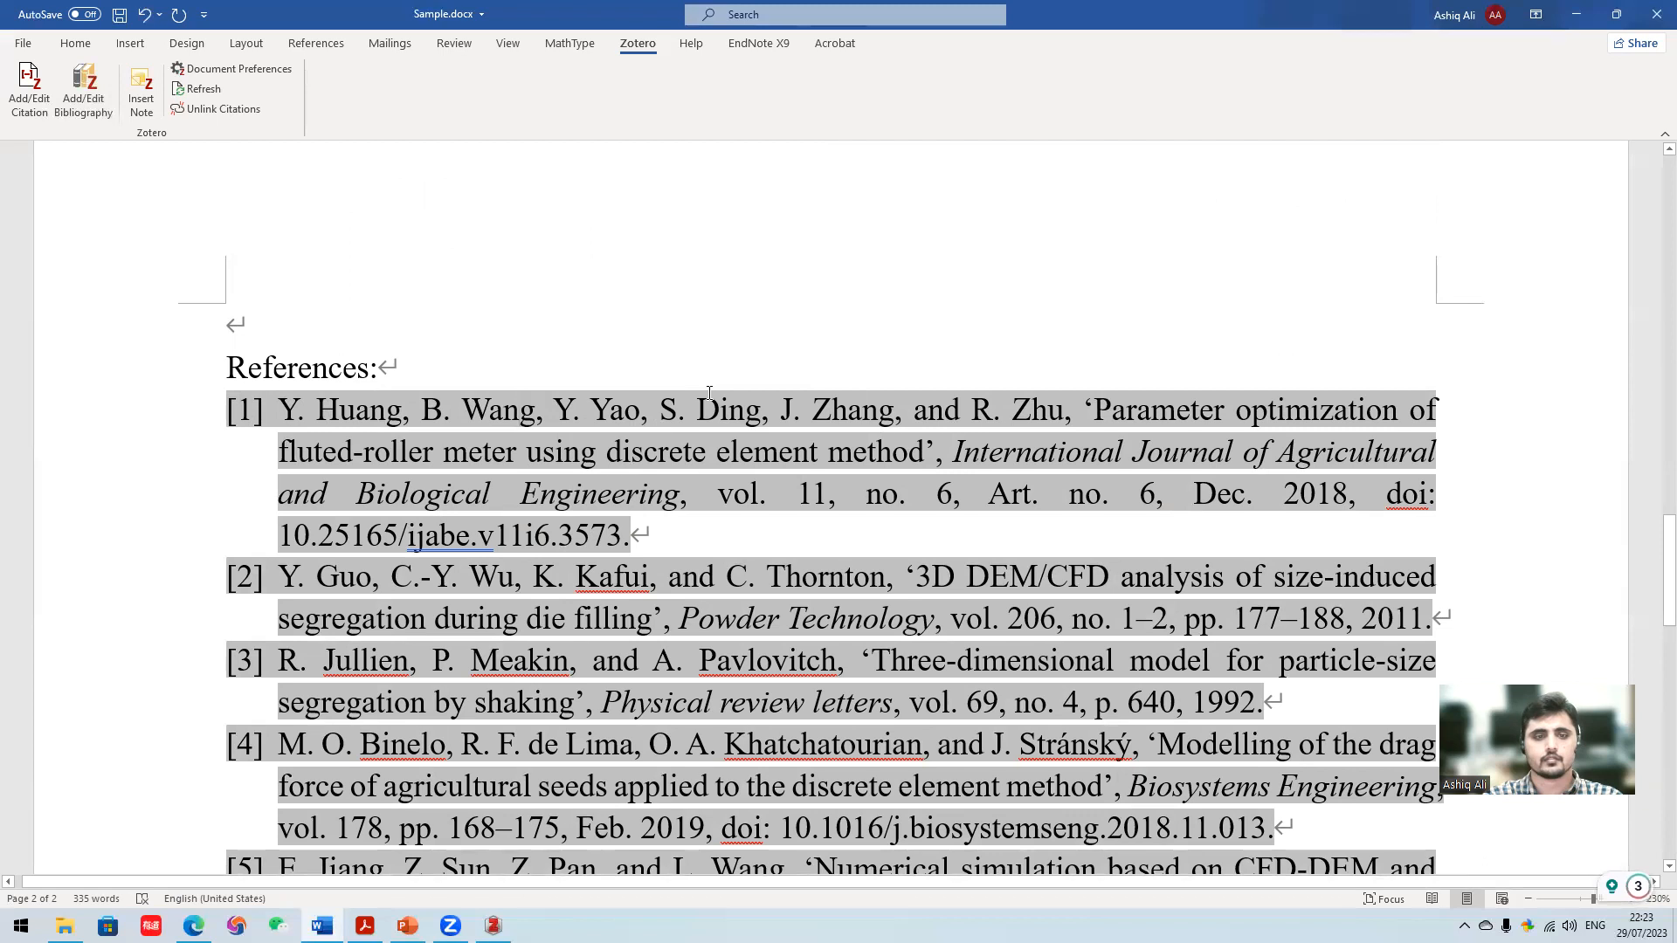
- Select the whole document, update all of its fields at once, and check the citation numbers in the text
scroll(709, 393, "up", 10)
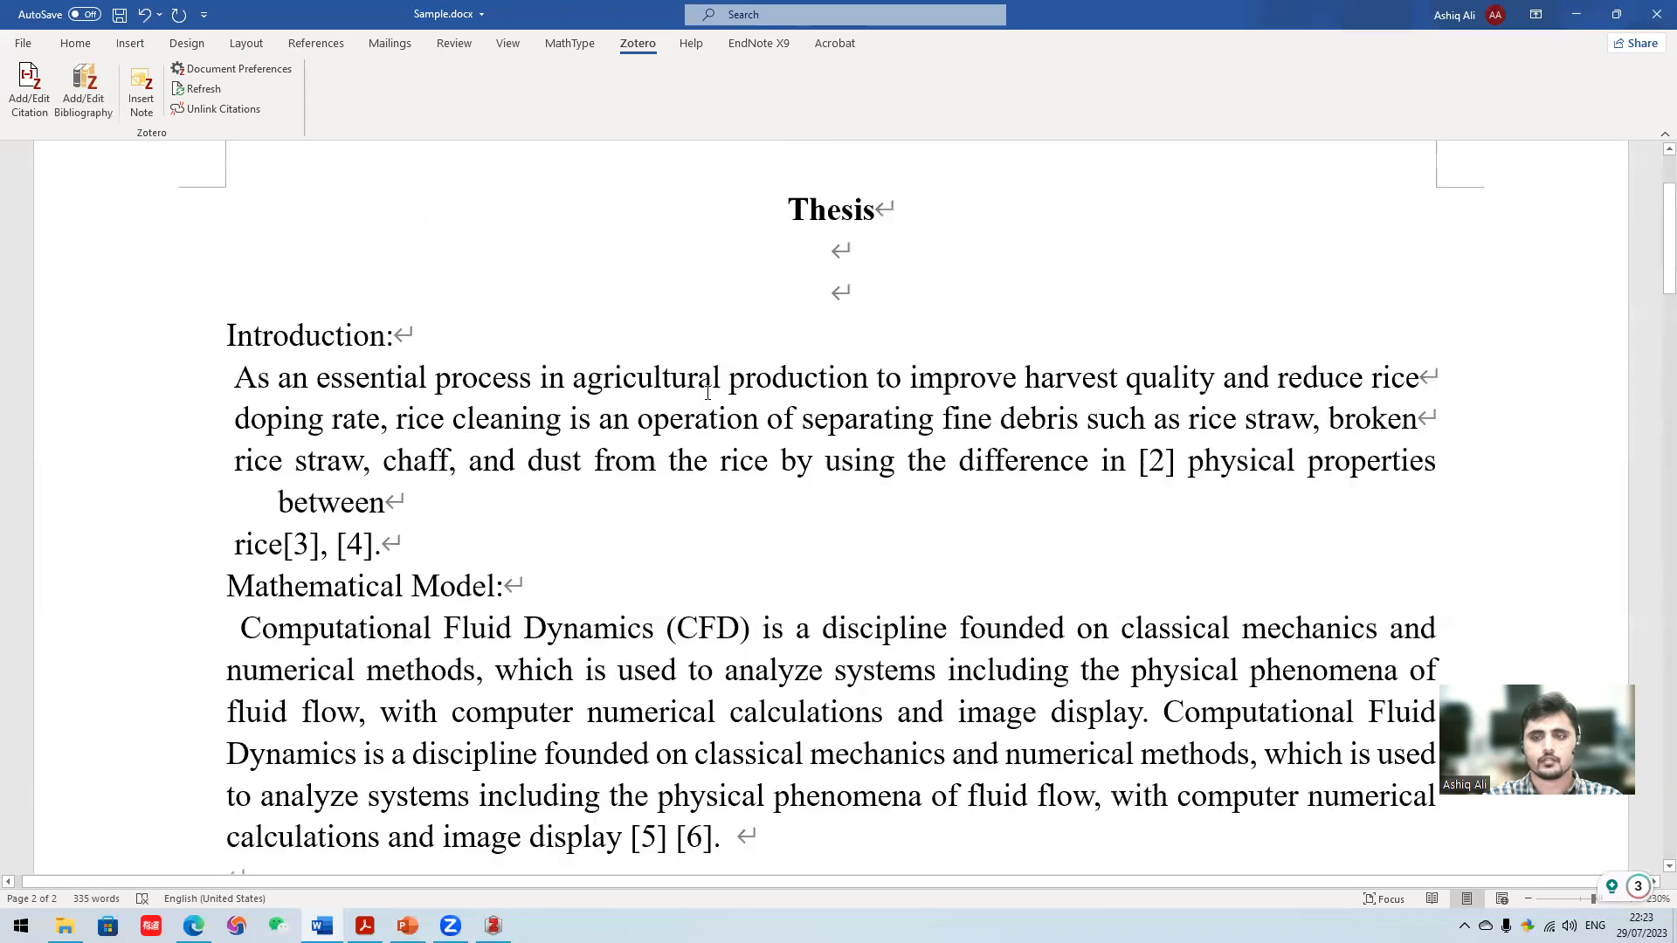
scroll(1123, 382, "up", 1)
scroll(1089, 419, "down", 5)
scroll(1067, 411, "up", 3)
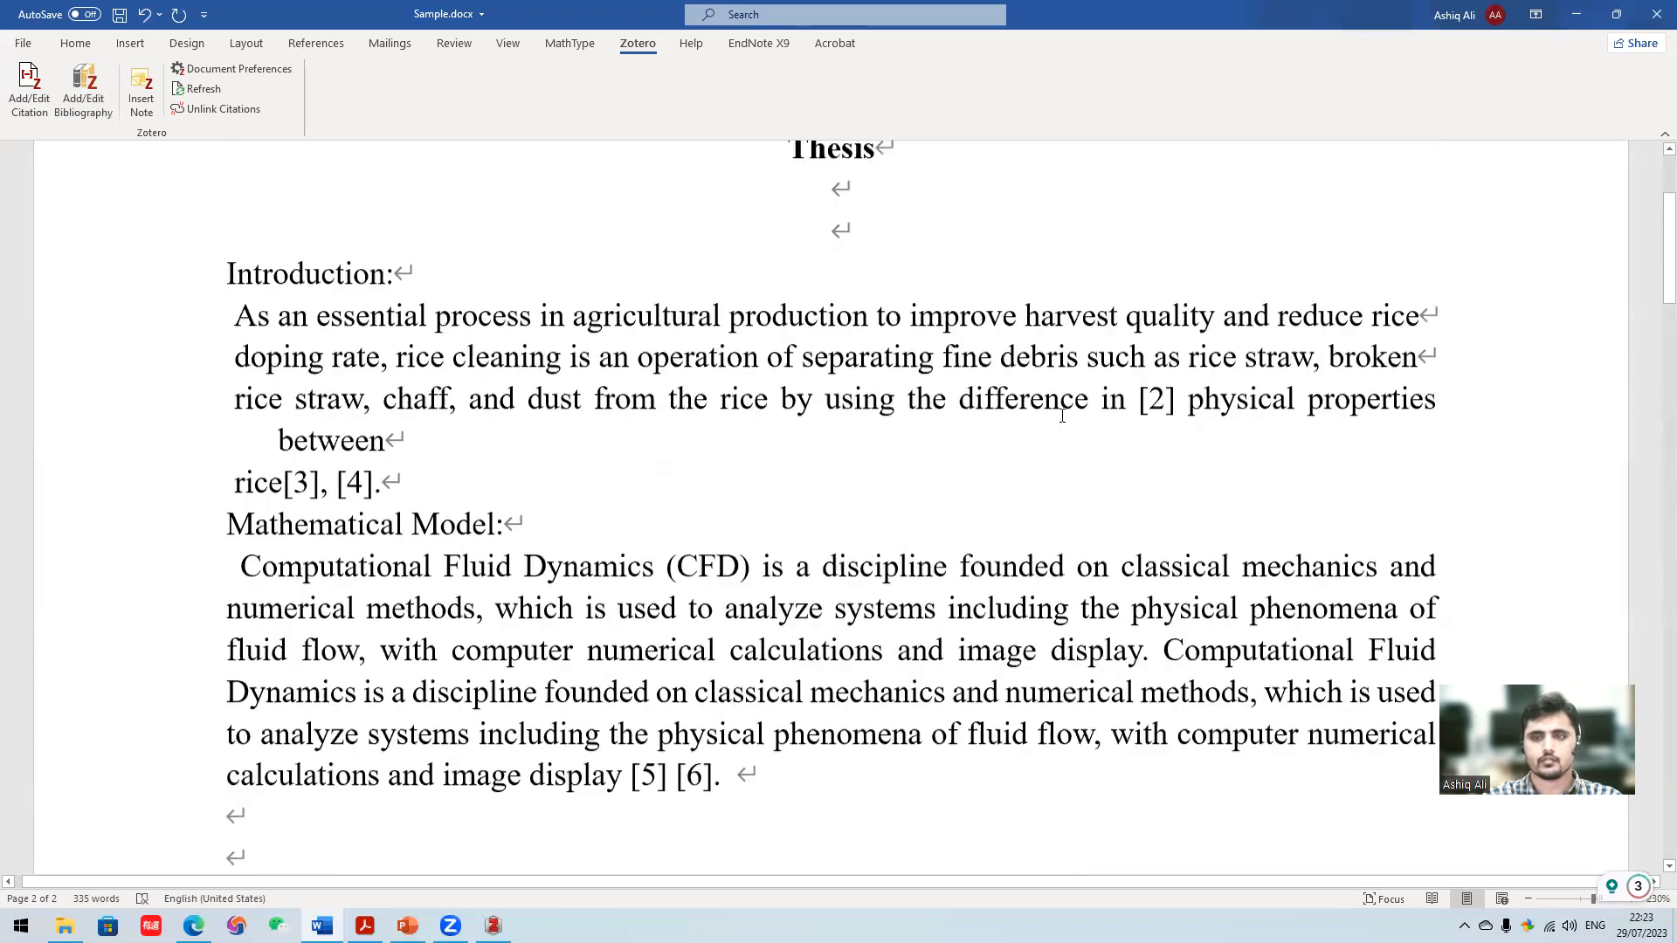
scroll(1050, 469, "up", 1)
key("ctrl+a")
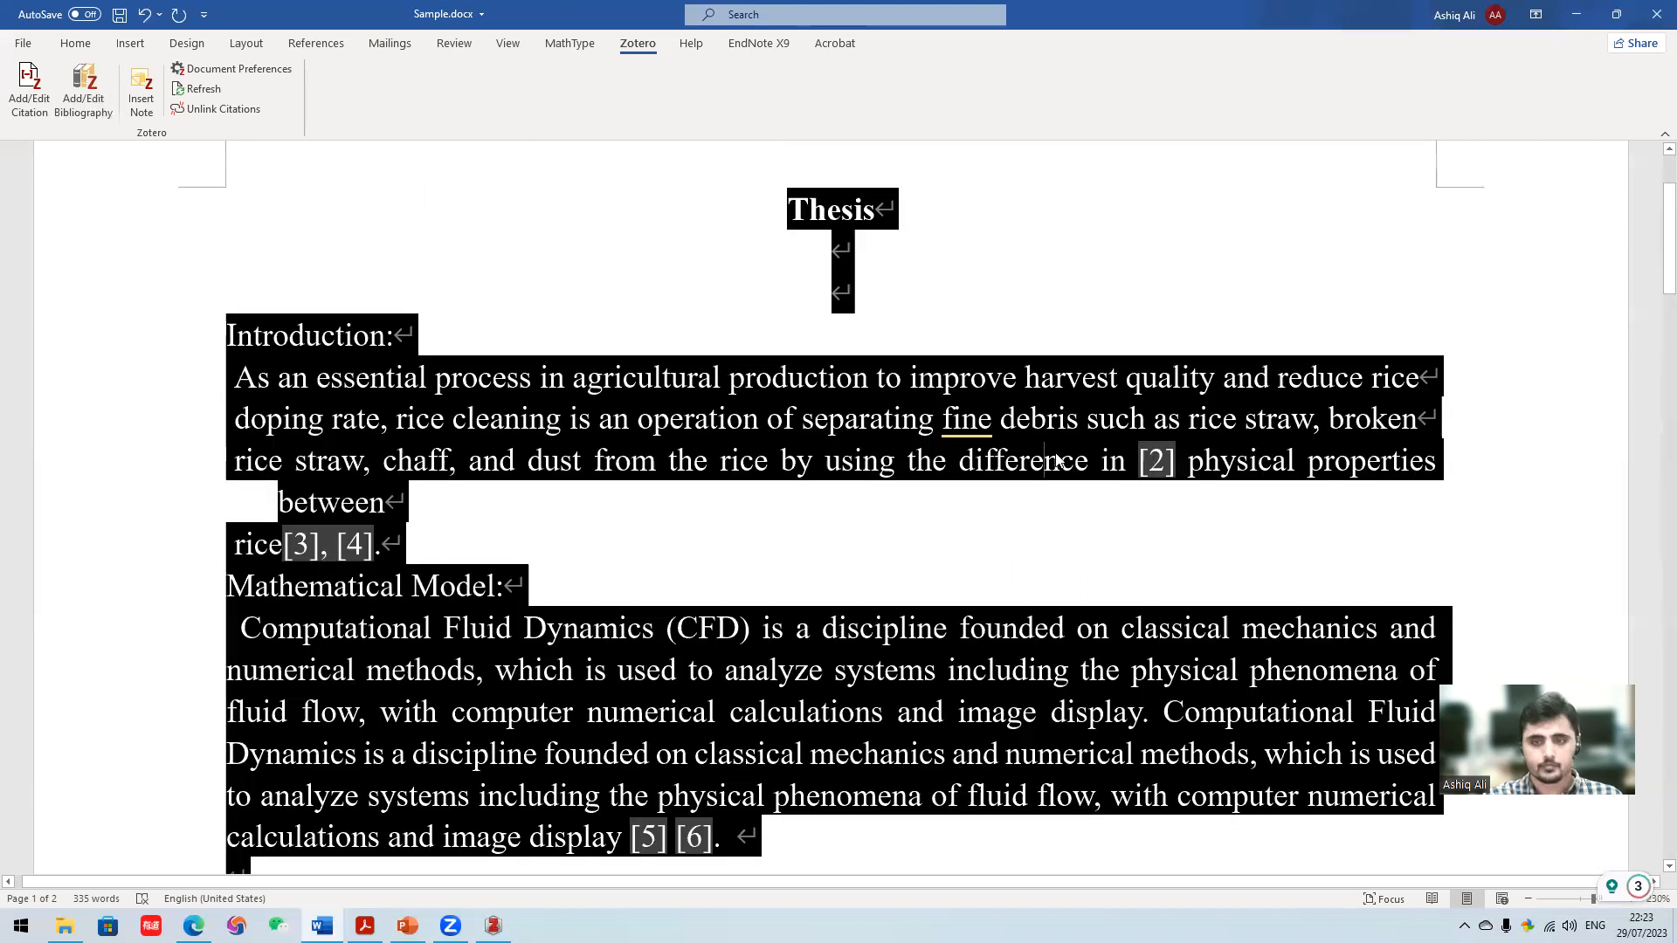
right_click(1057, 459)
left_click(1135, 573)
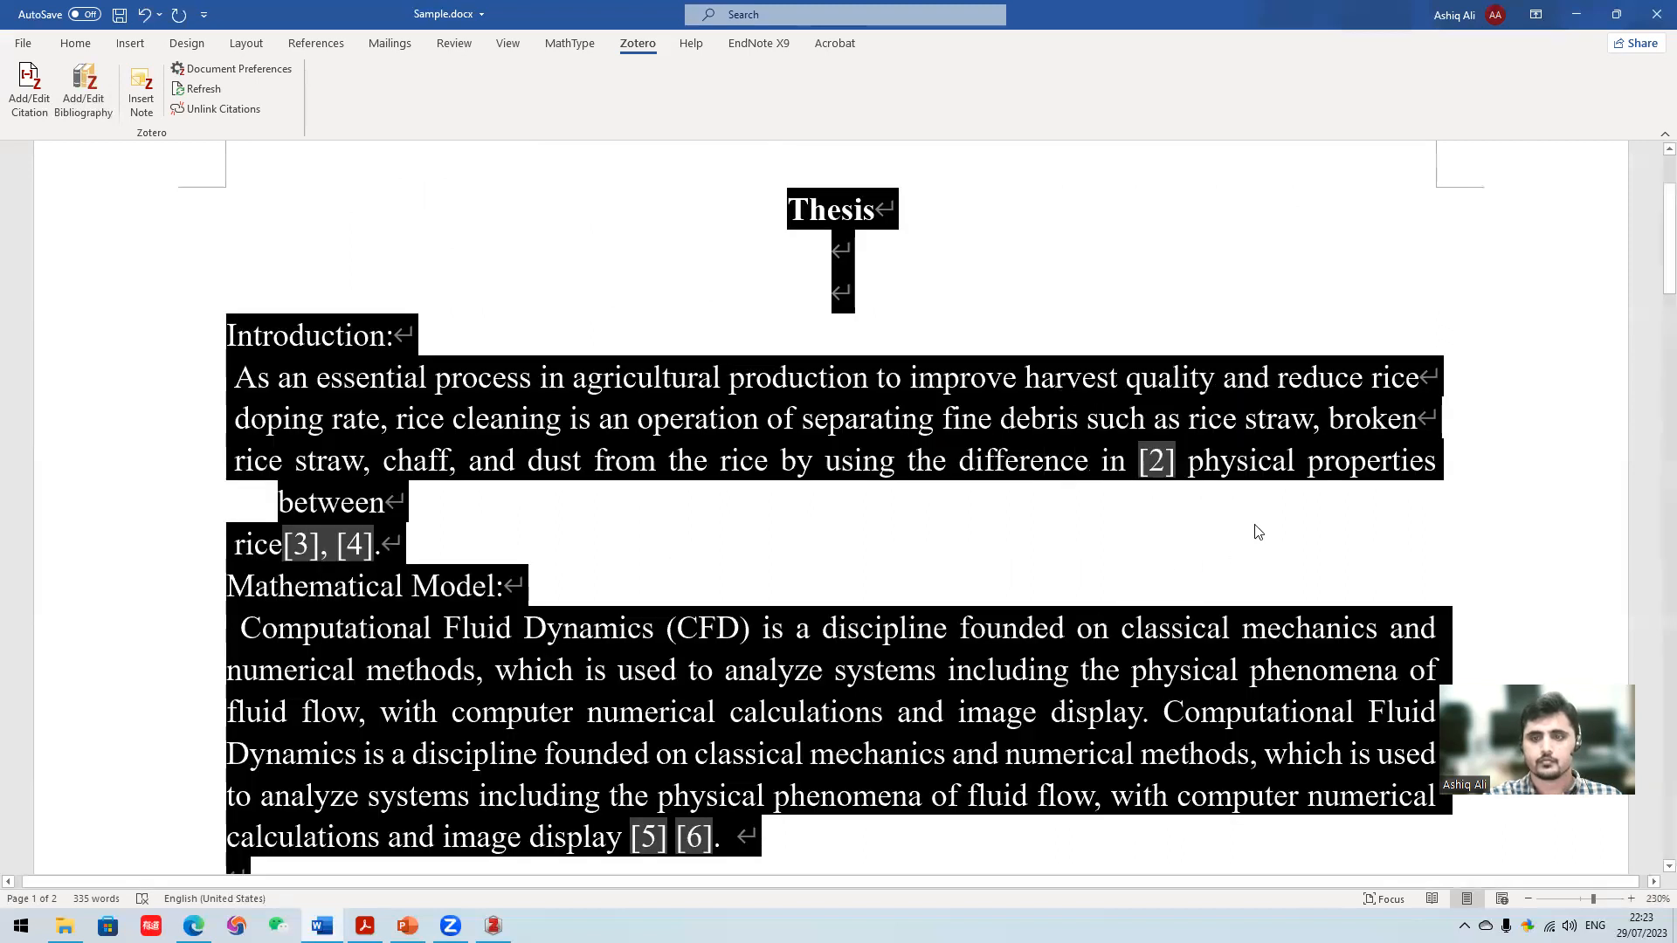
left_click(1098, 539)
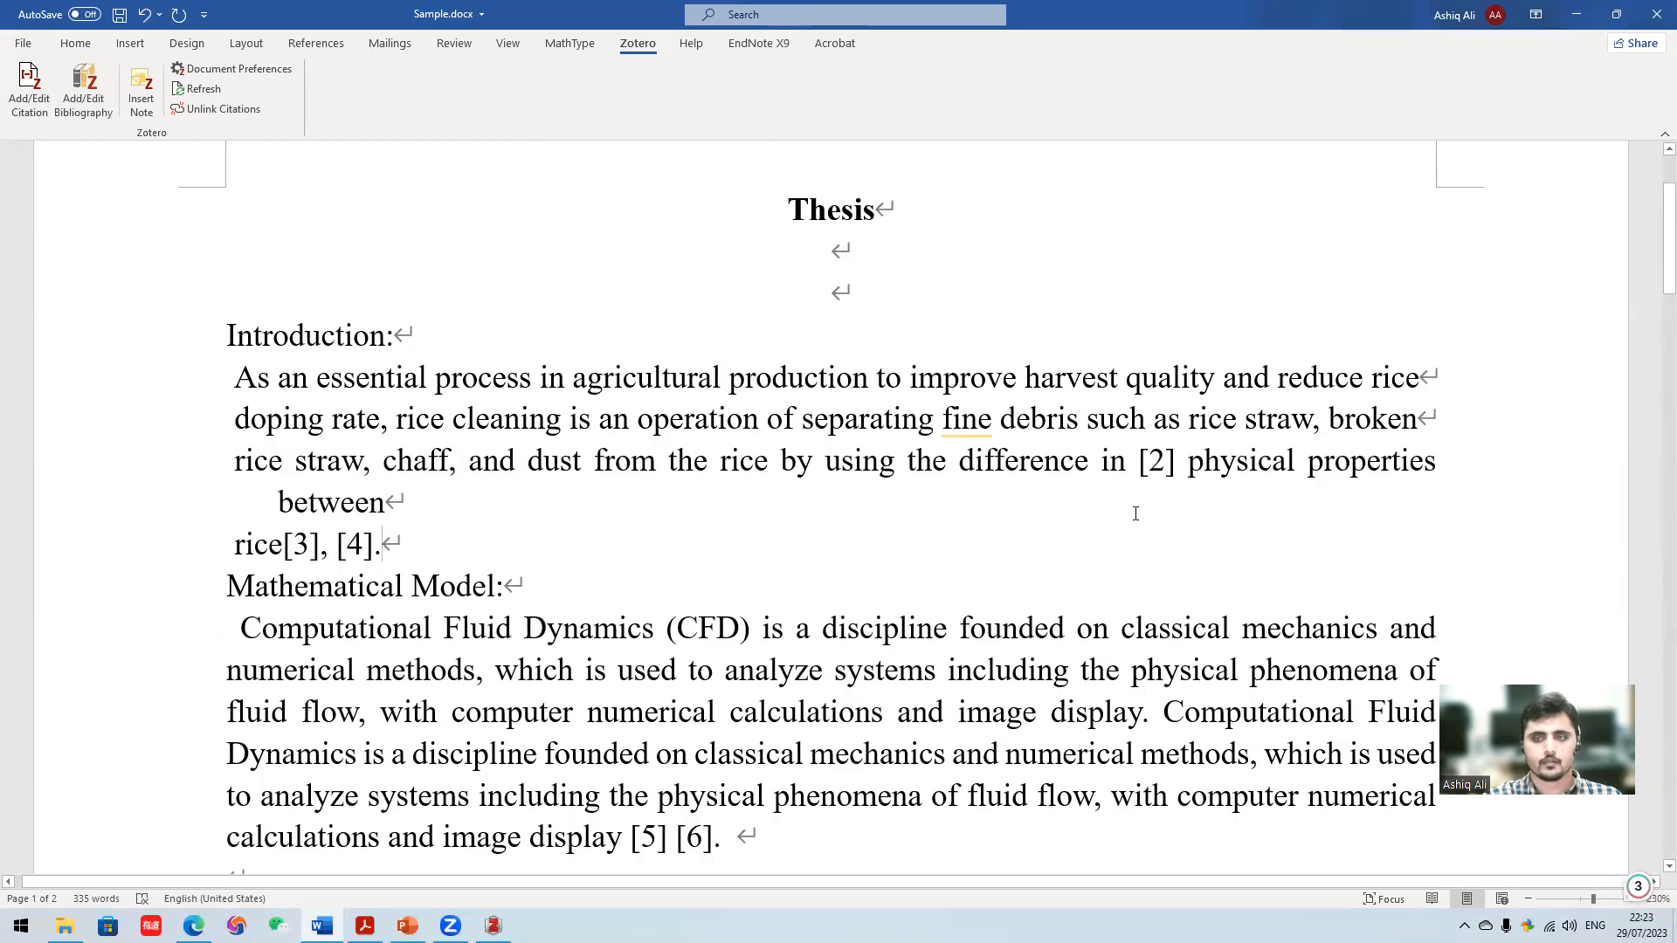
scroll(1136, 514, "down", 2)
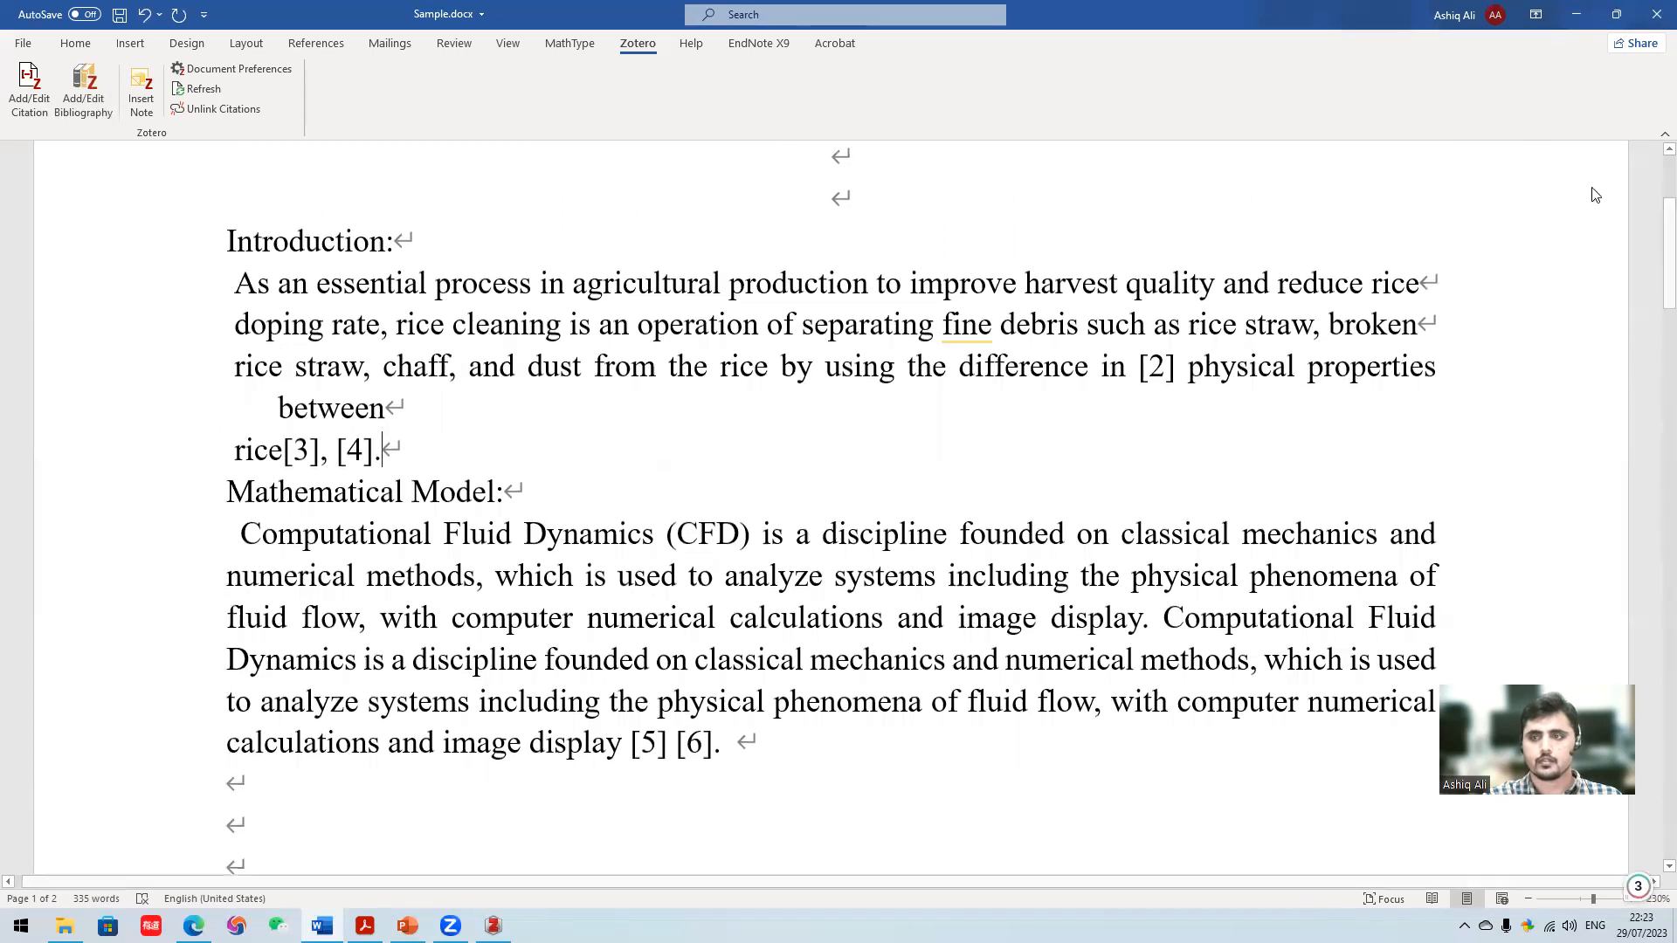
scroll(1605, 194, "up", 4)
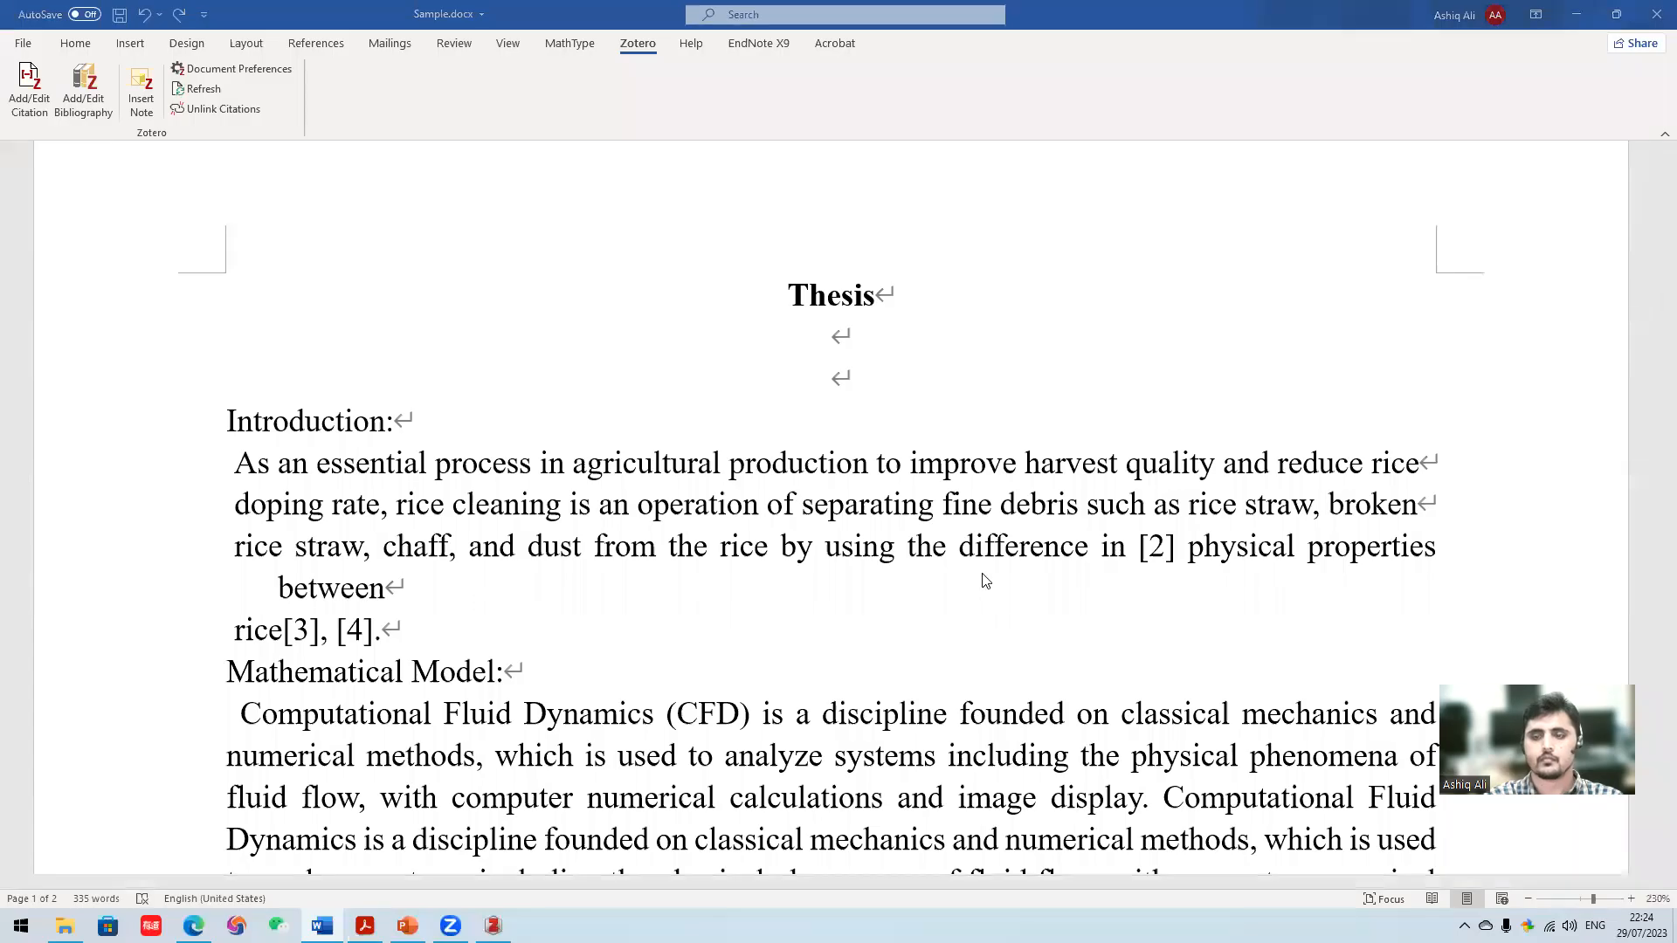
- Try to update only the citation field before "physical properties" in the Introduction
scroll(1002, 569, "down", 2)
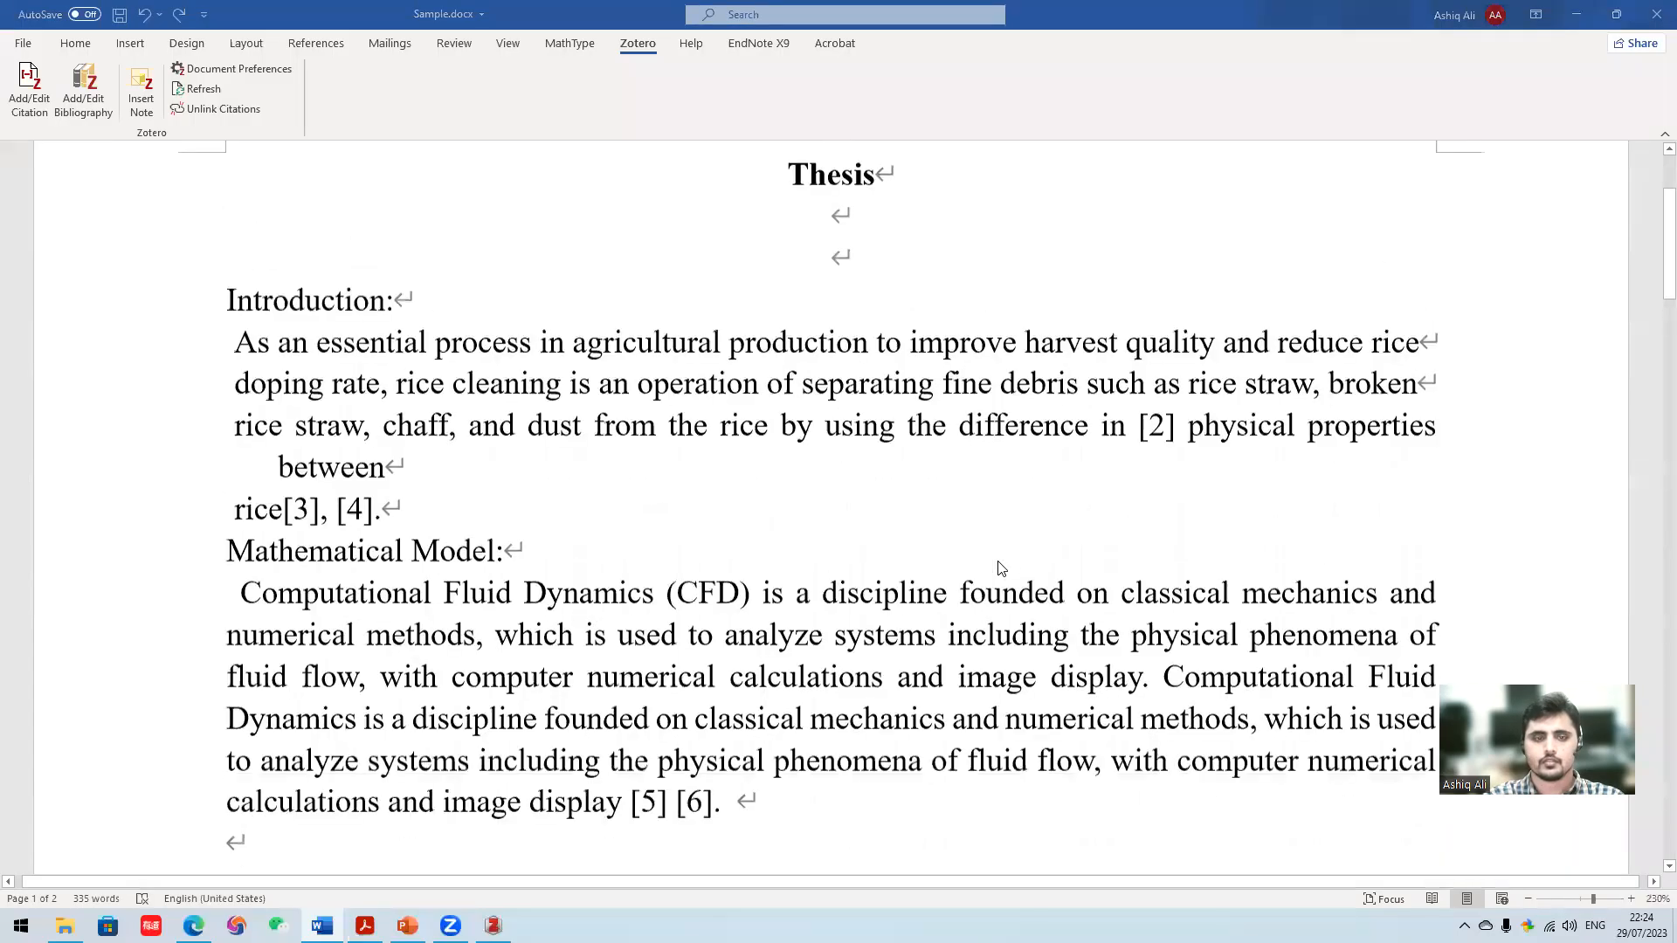
right_click(1155, 457)
left_click(1212, 578)
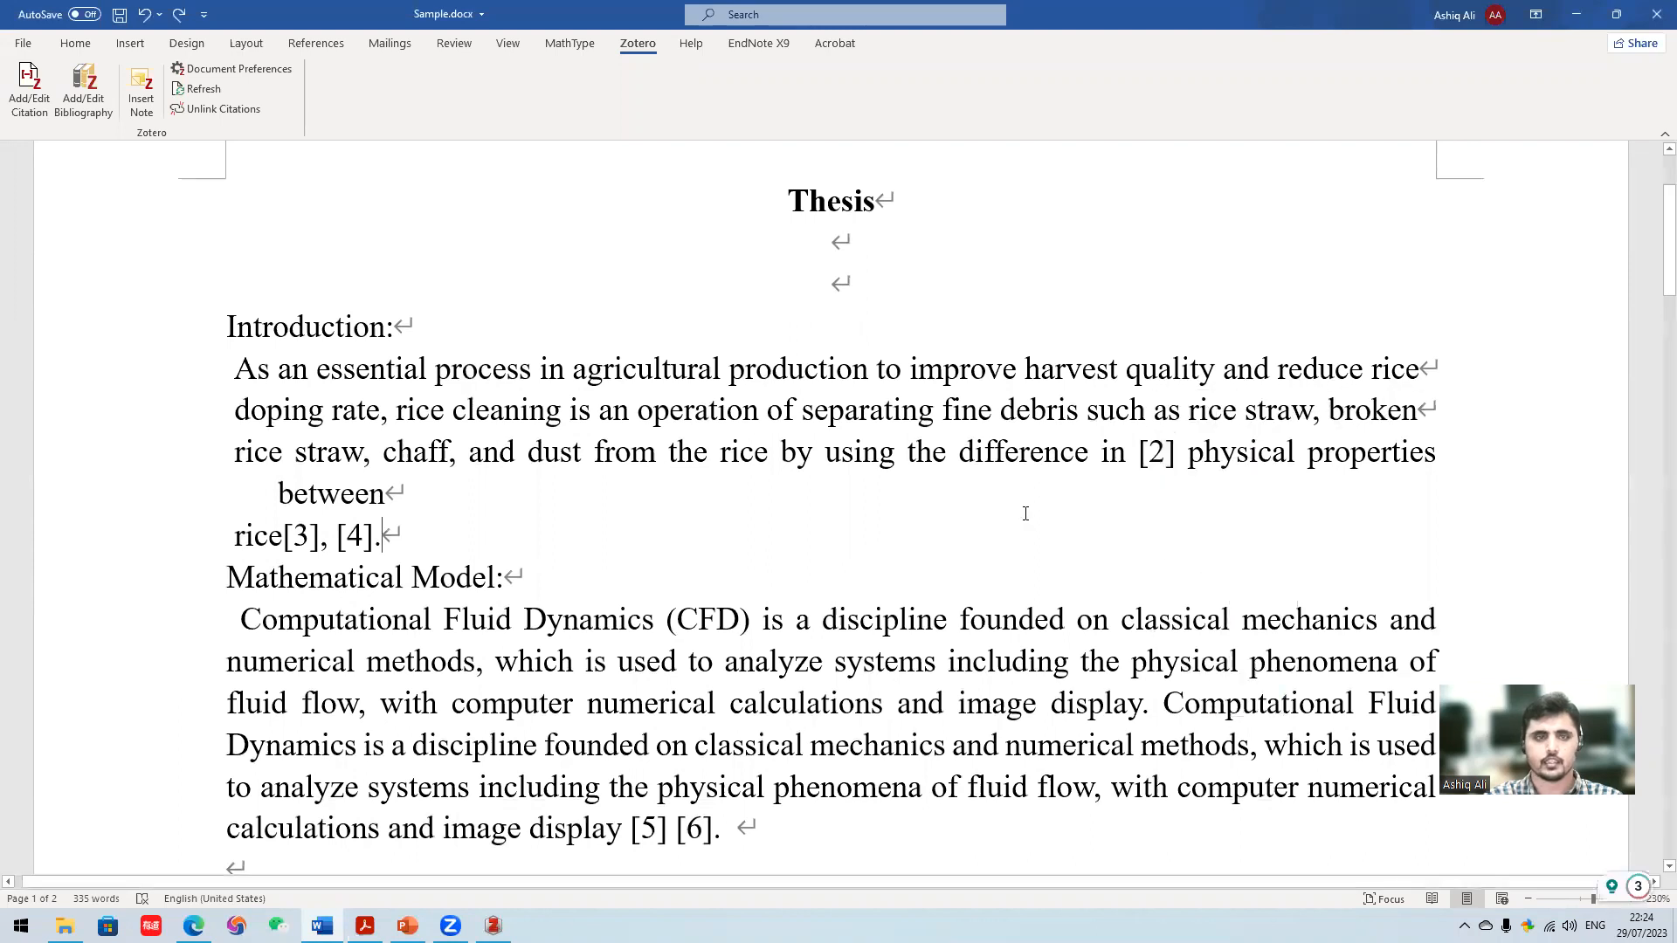
- Refresh the document's Zotero citations and check their numbering in the Introduction and Mathematical Model sections
scroll(419, 225, "up", 1)
scroll(419, 225, "up", 1)
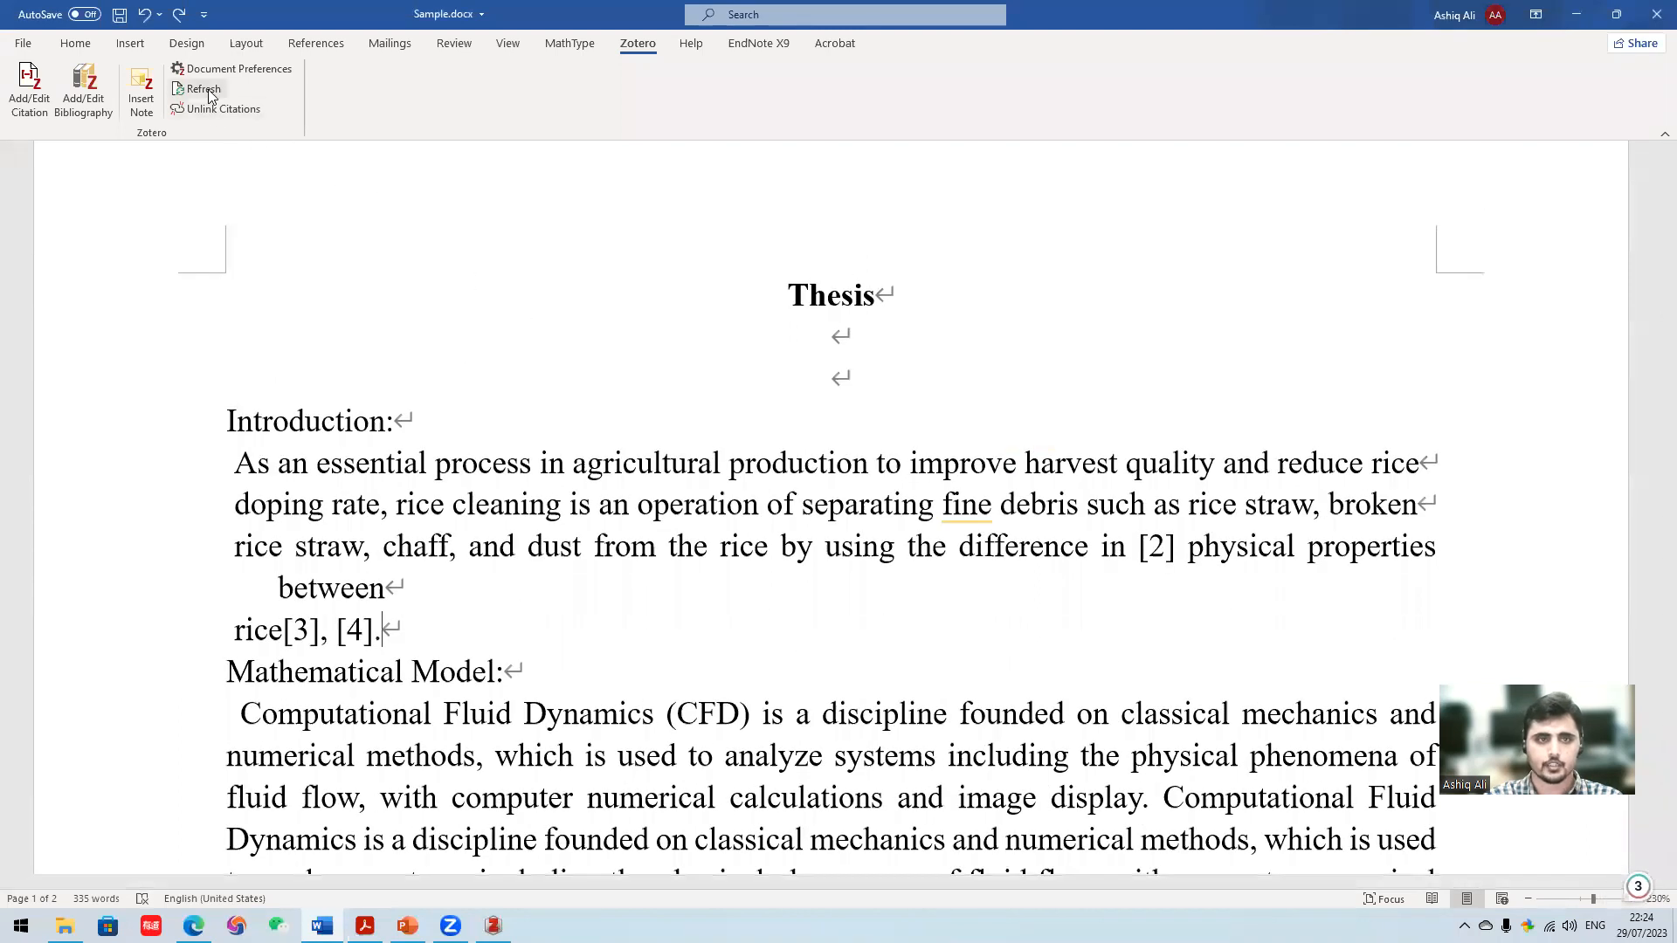
left_click(208, 90)
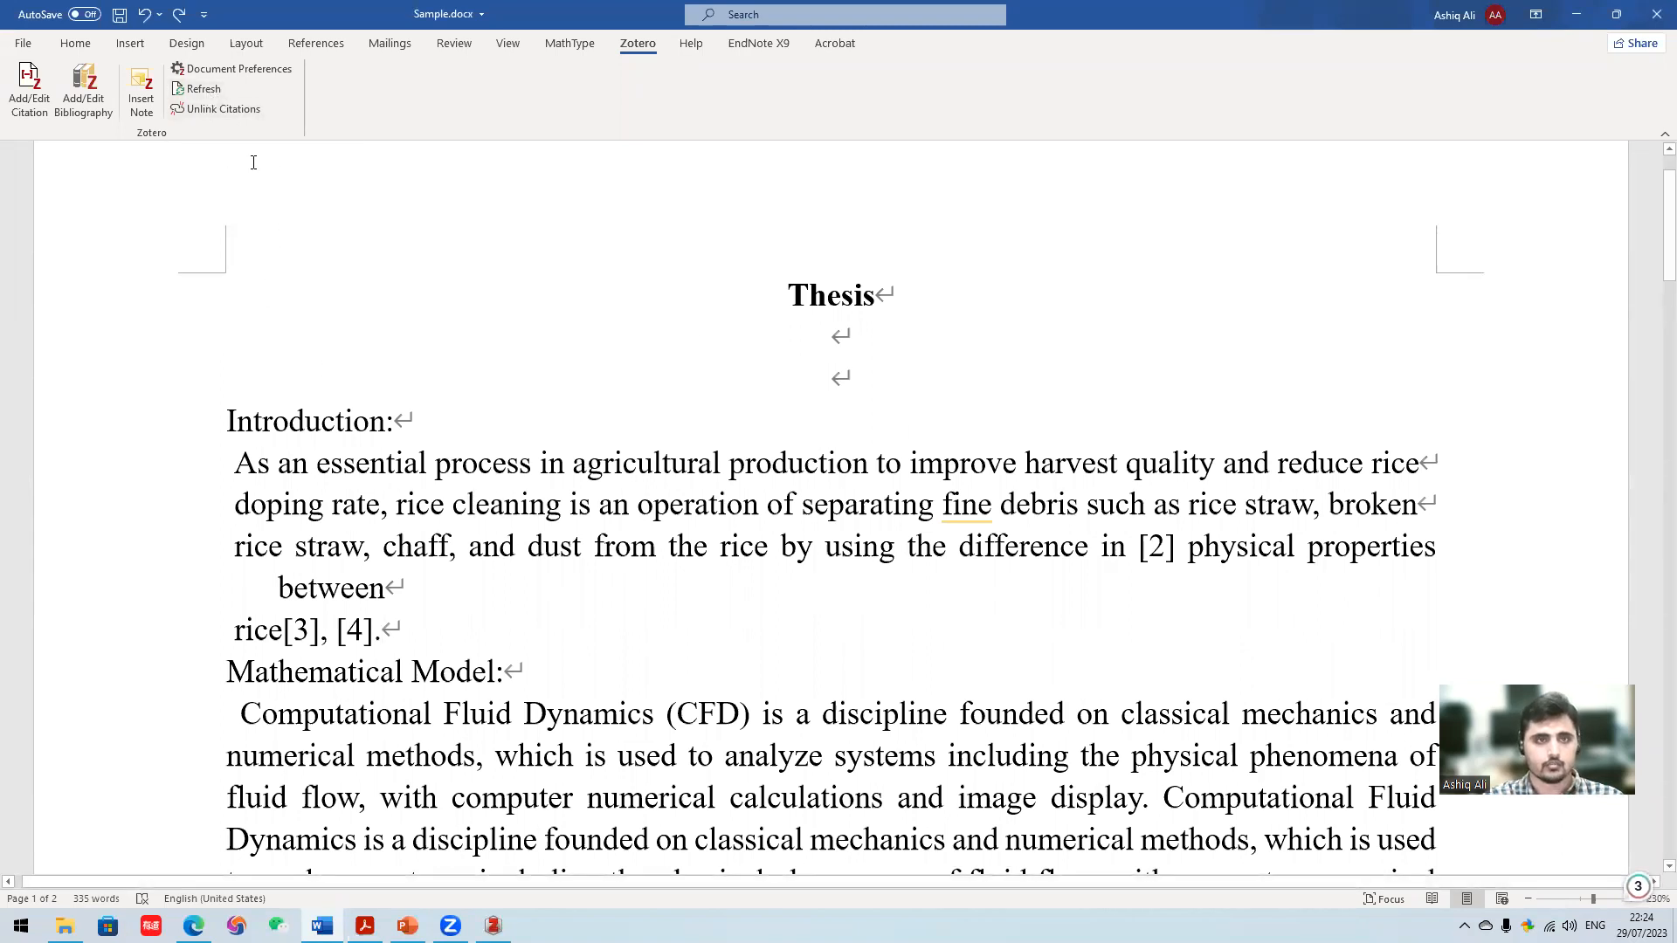
left_click(207, 91)
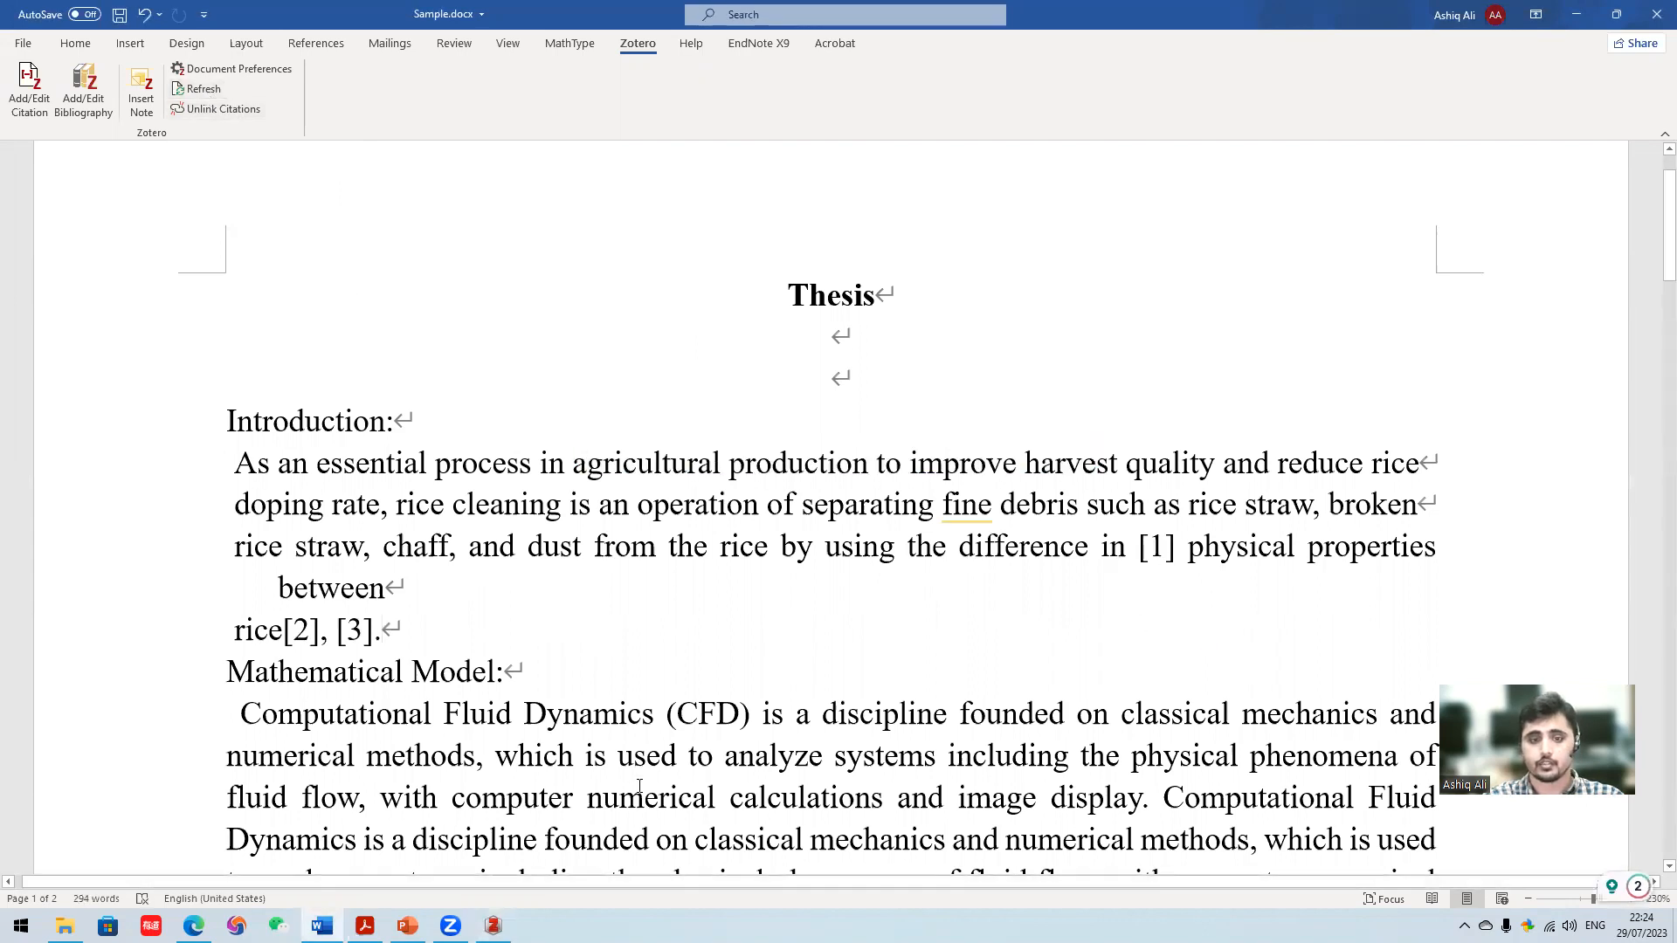
scroll(646, 780, "down", 5)
scroll(666, 756, "up", 4)
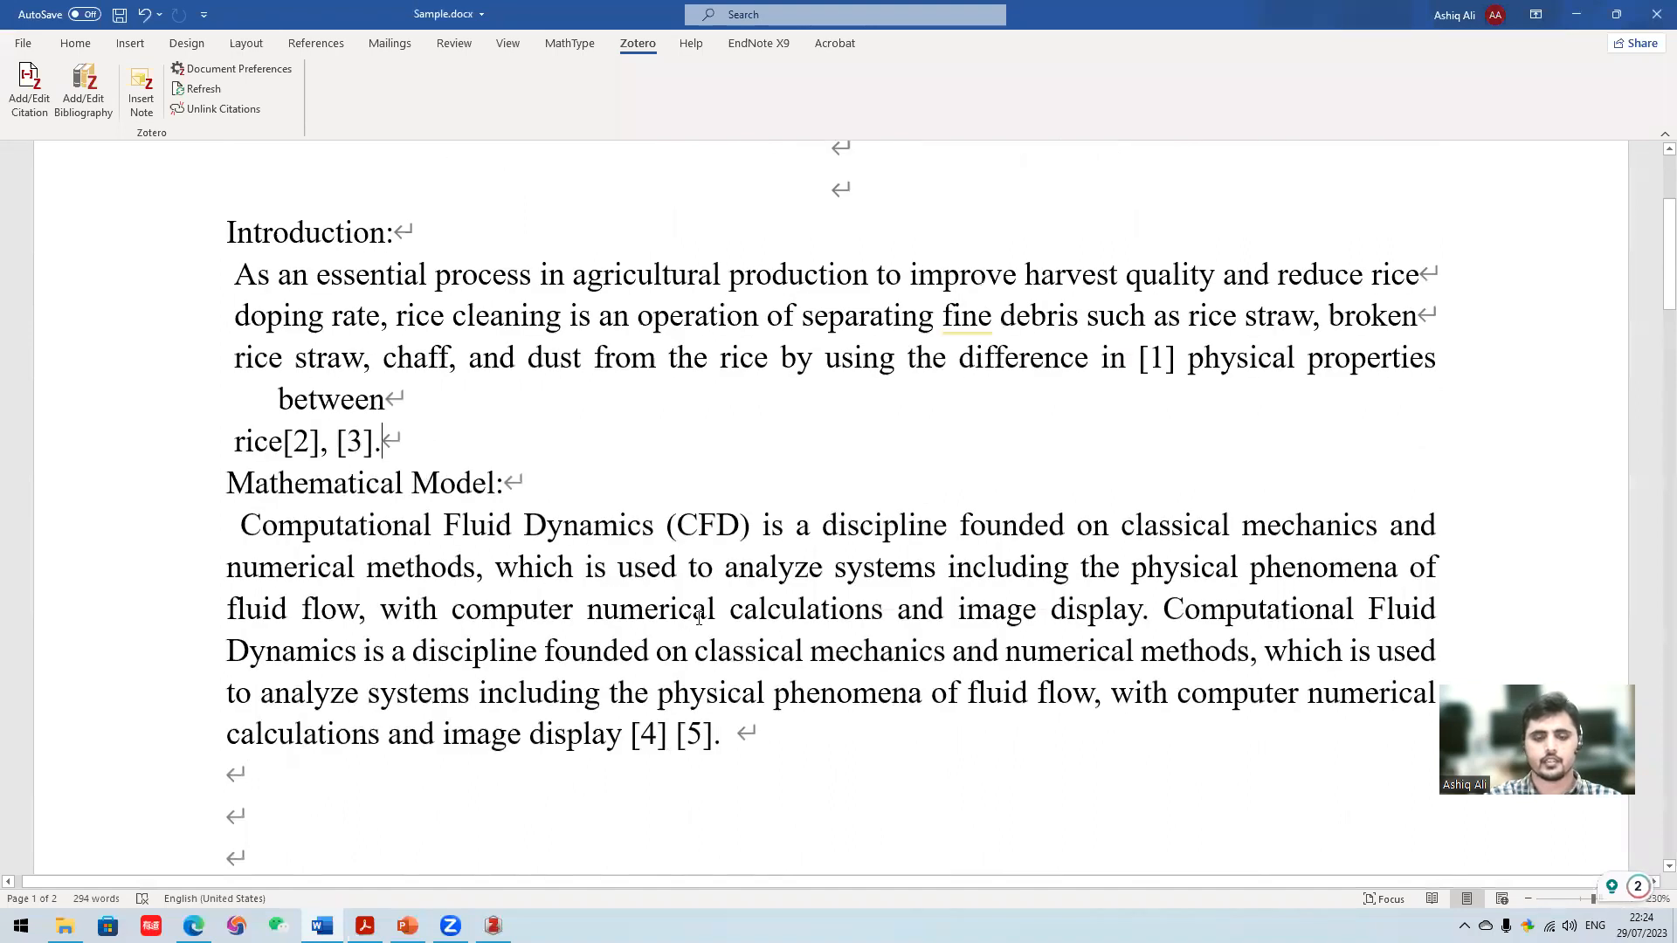
scroll(678, 569, "down", 3)
scroll(611, 524, "up", 1)
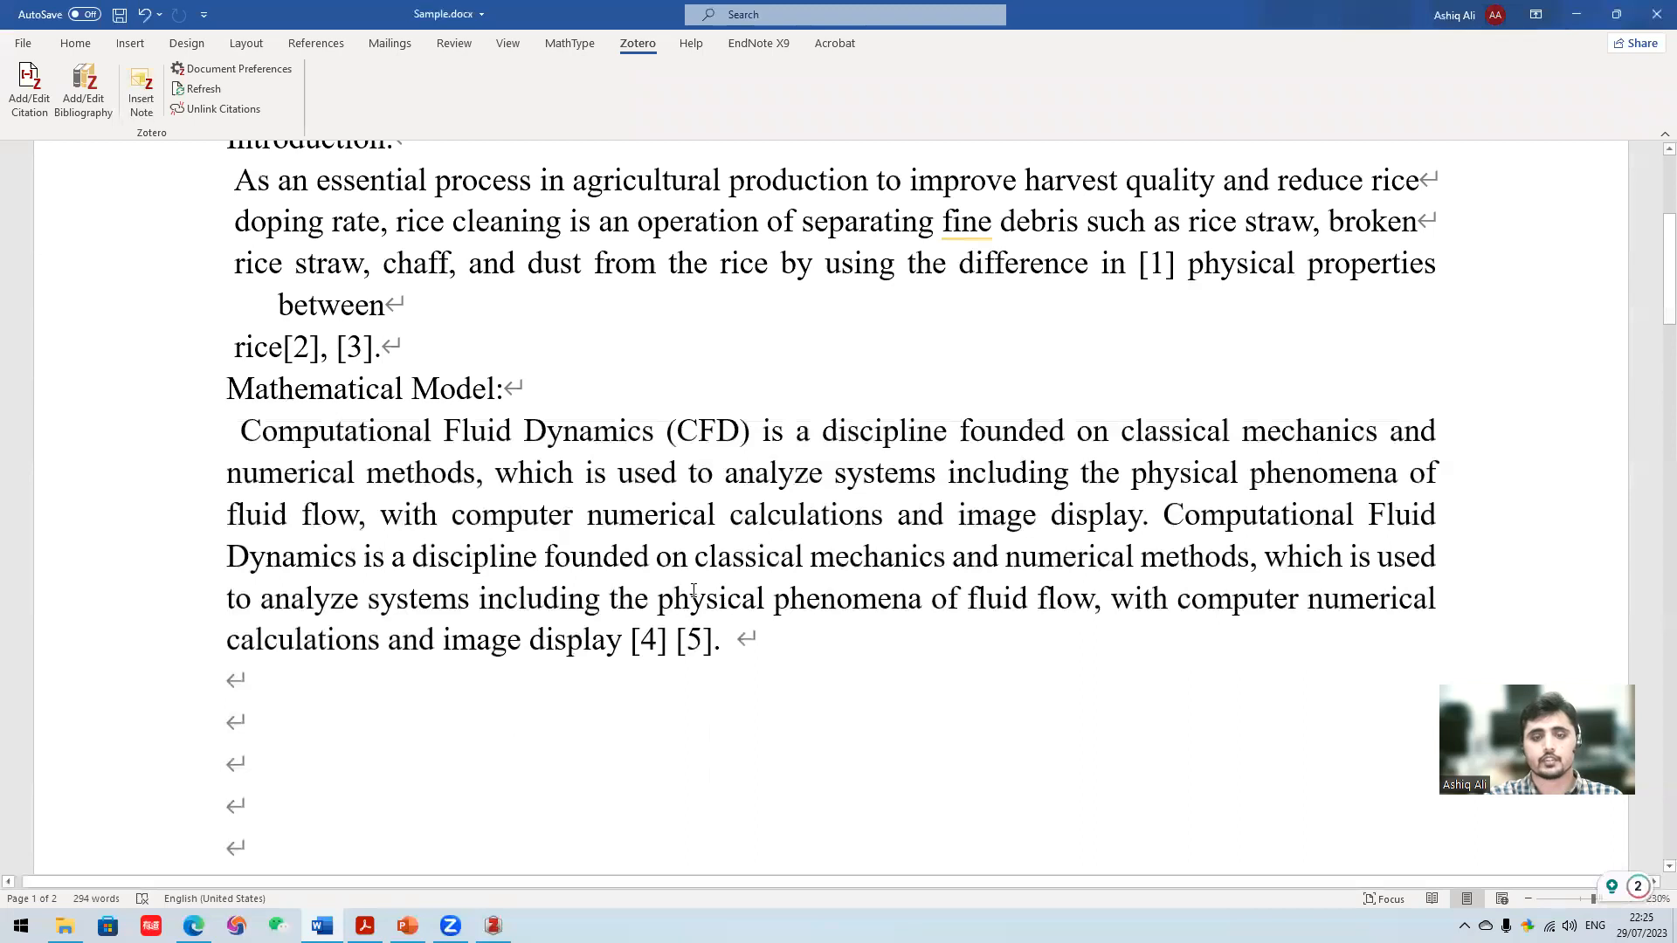
scroll(644, 563, "up", 1)
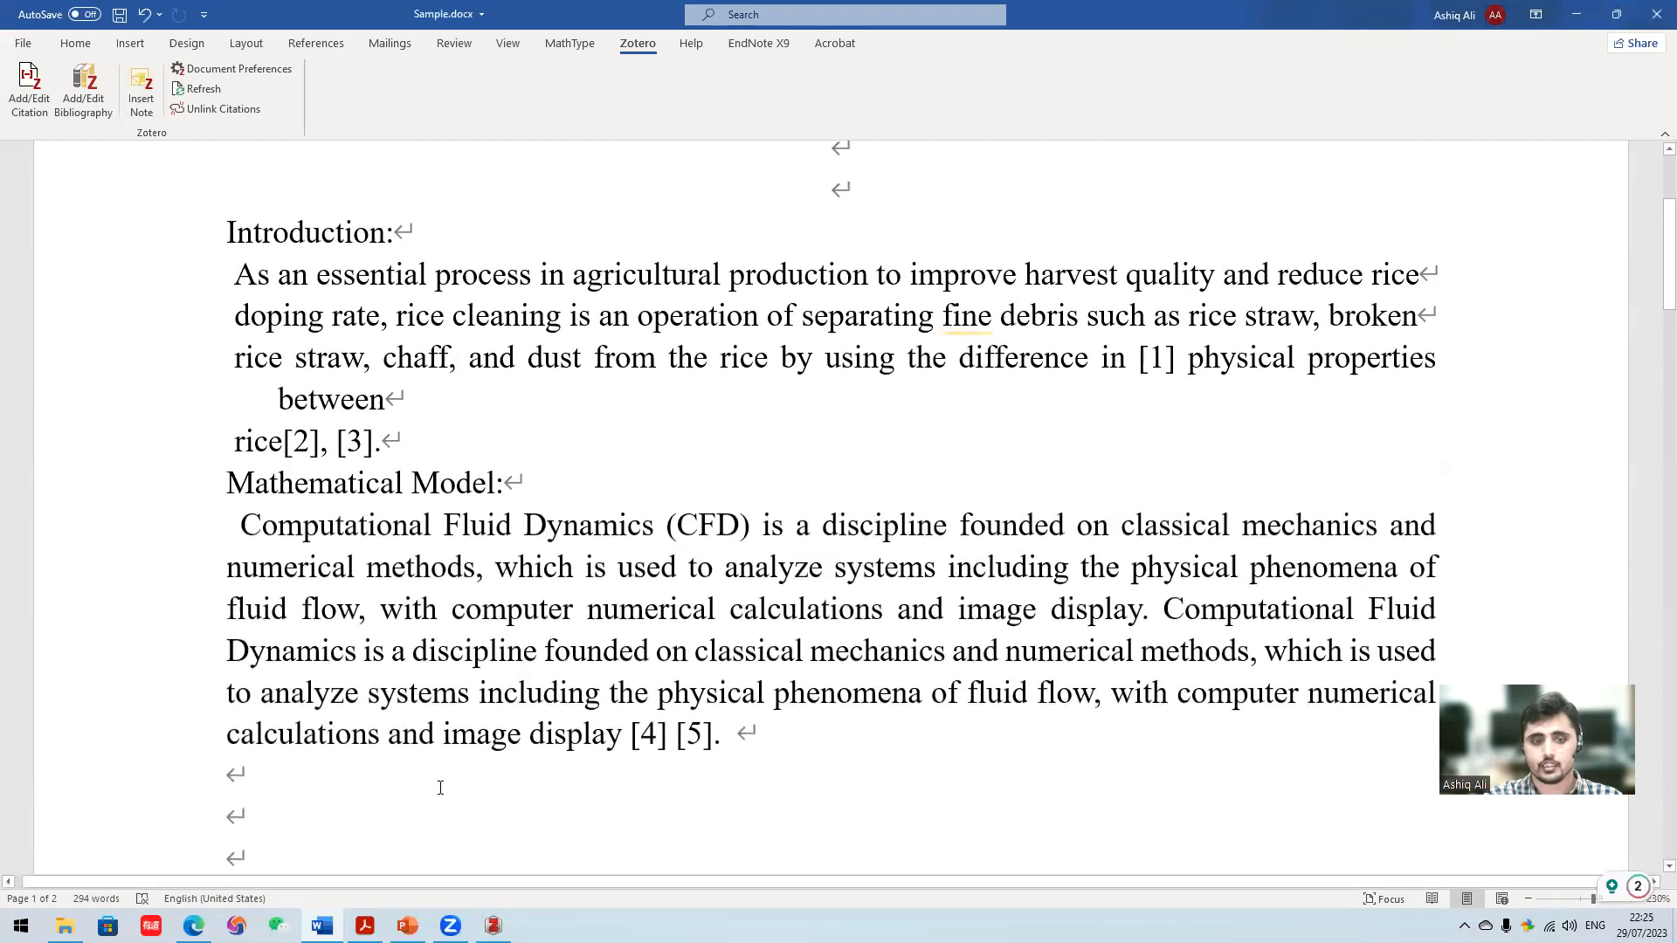
- Switch to the PowerPoint presentation to view the slide about Zotero's benefits, and return to the Word document
mouse_move(407, 926)
left_click(434, 864)
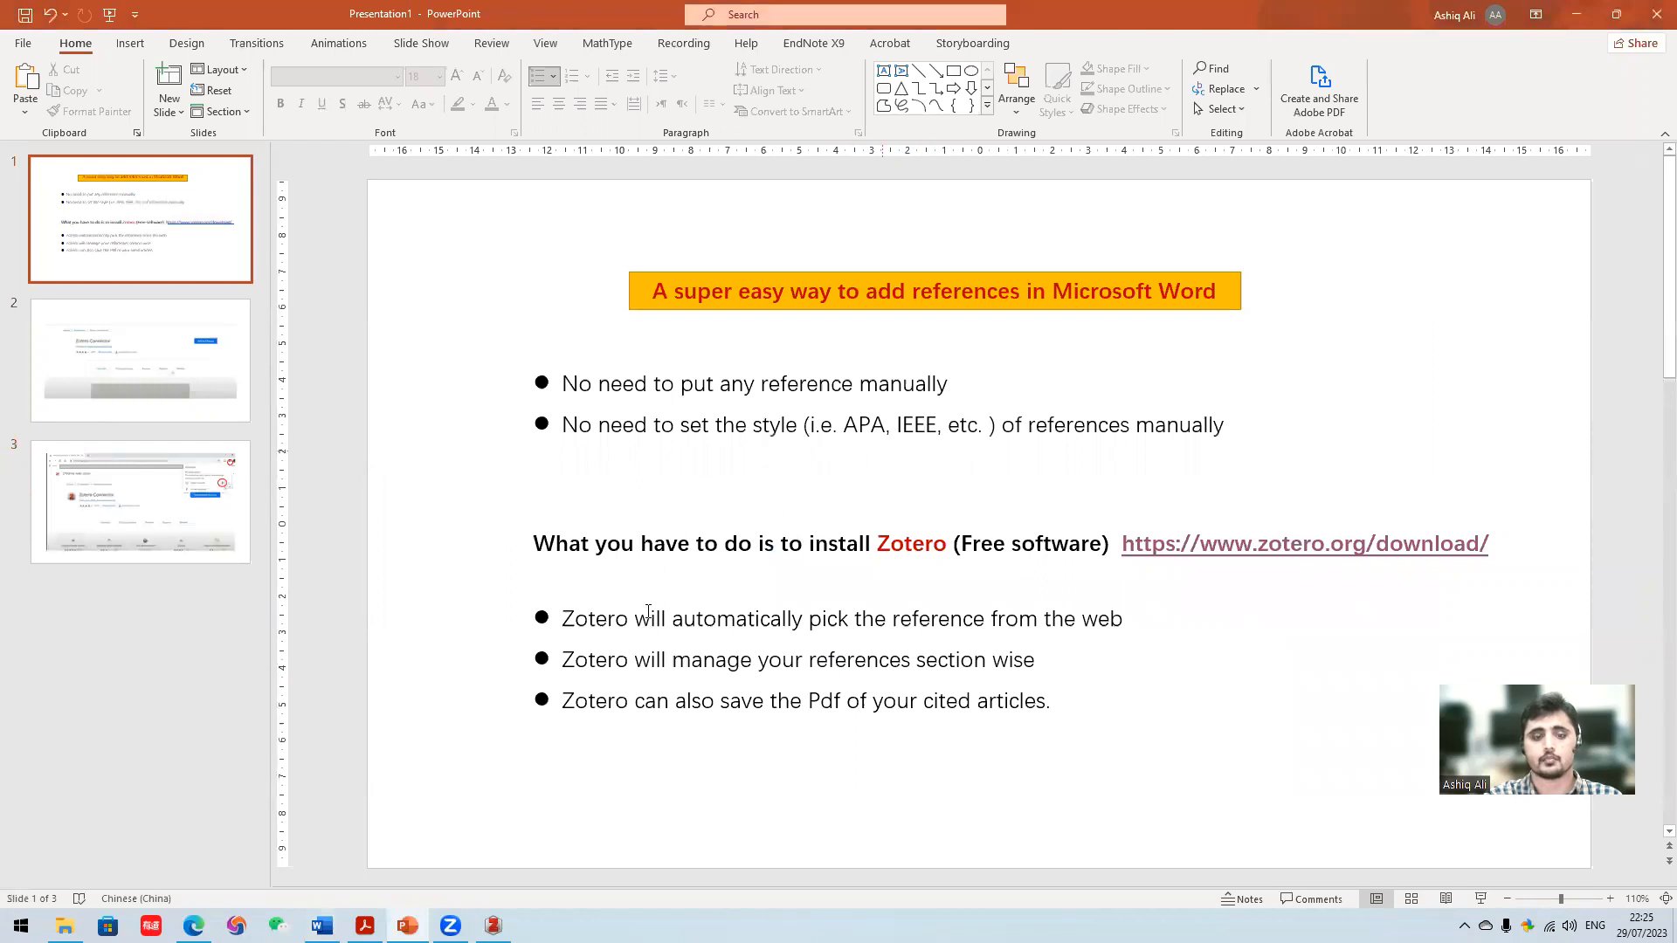
mouse_move(321, 926)
left_click(323, 842)
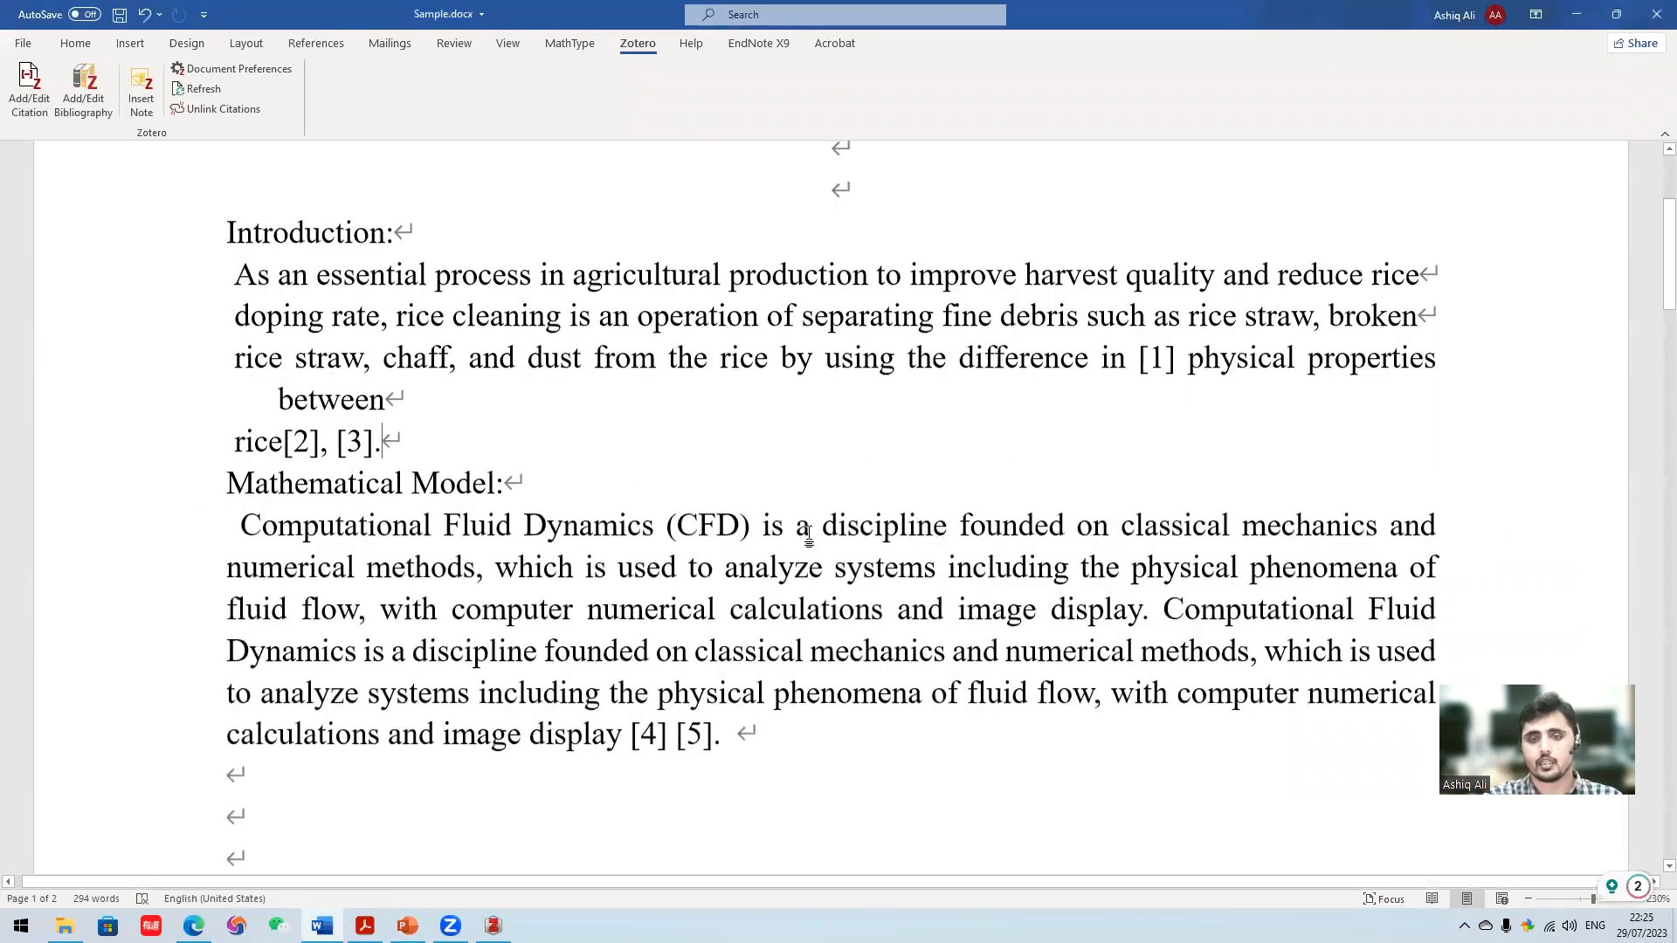
- Change the Zotero citation style to American Psychological Association (APA) 7th edition and check the in-text citations
scroll(809, 536, "up", 1)
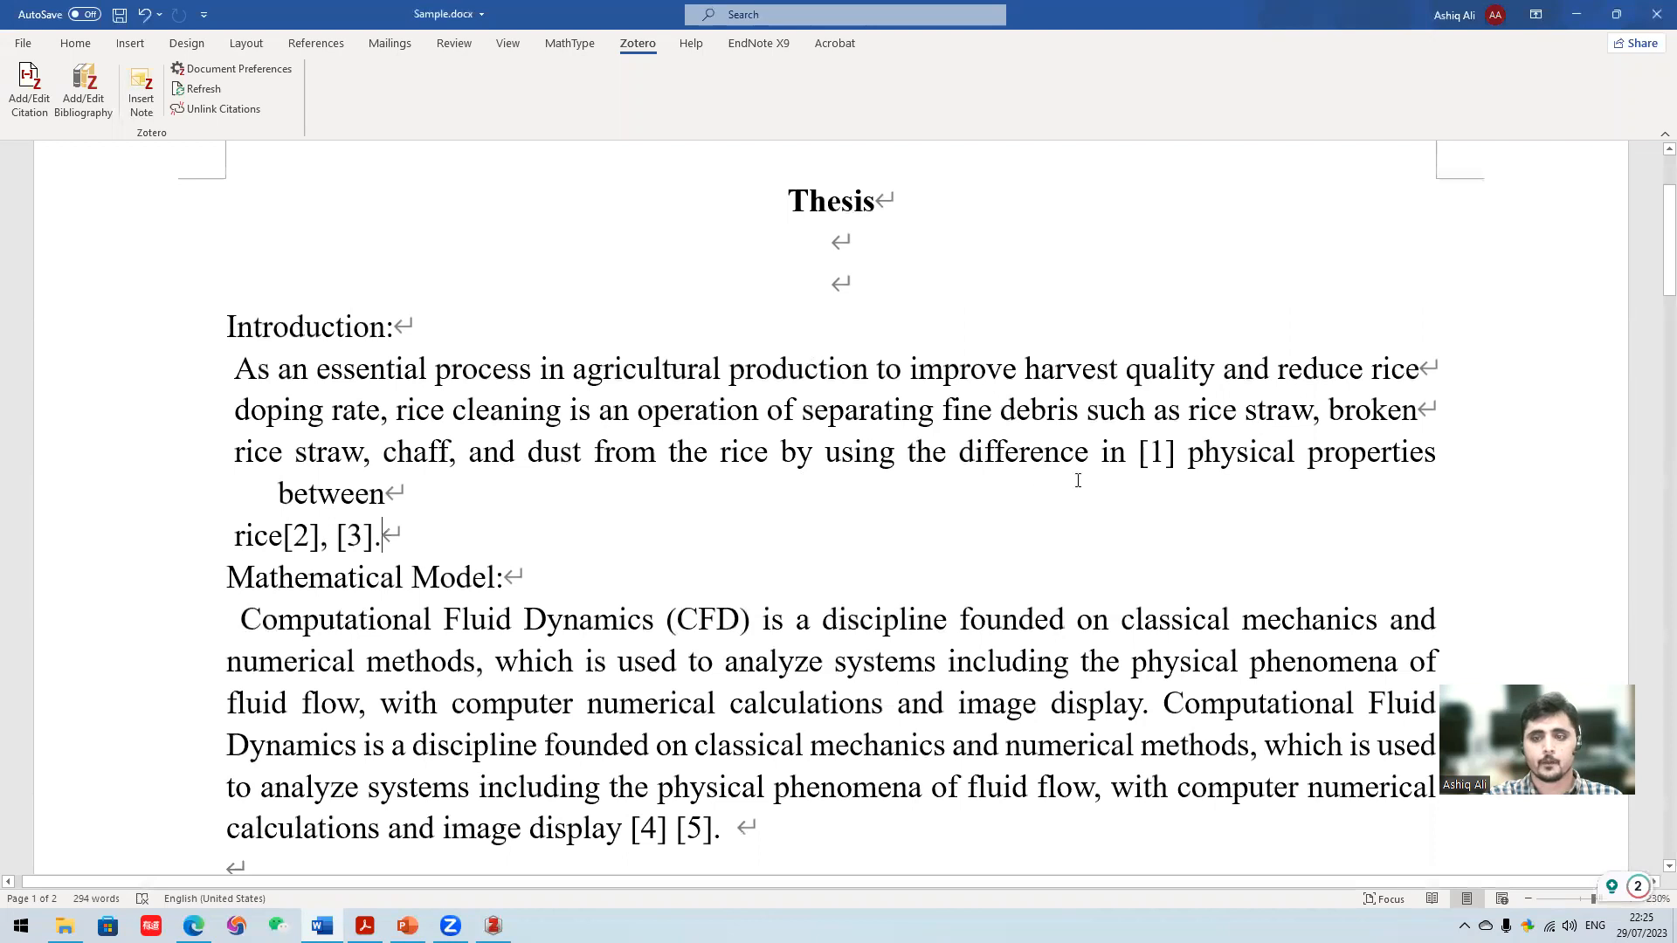
left_click(1164, 452)
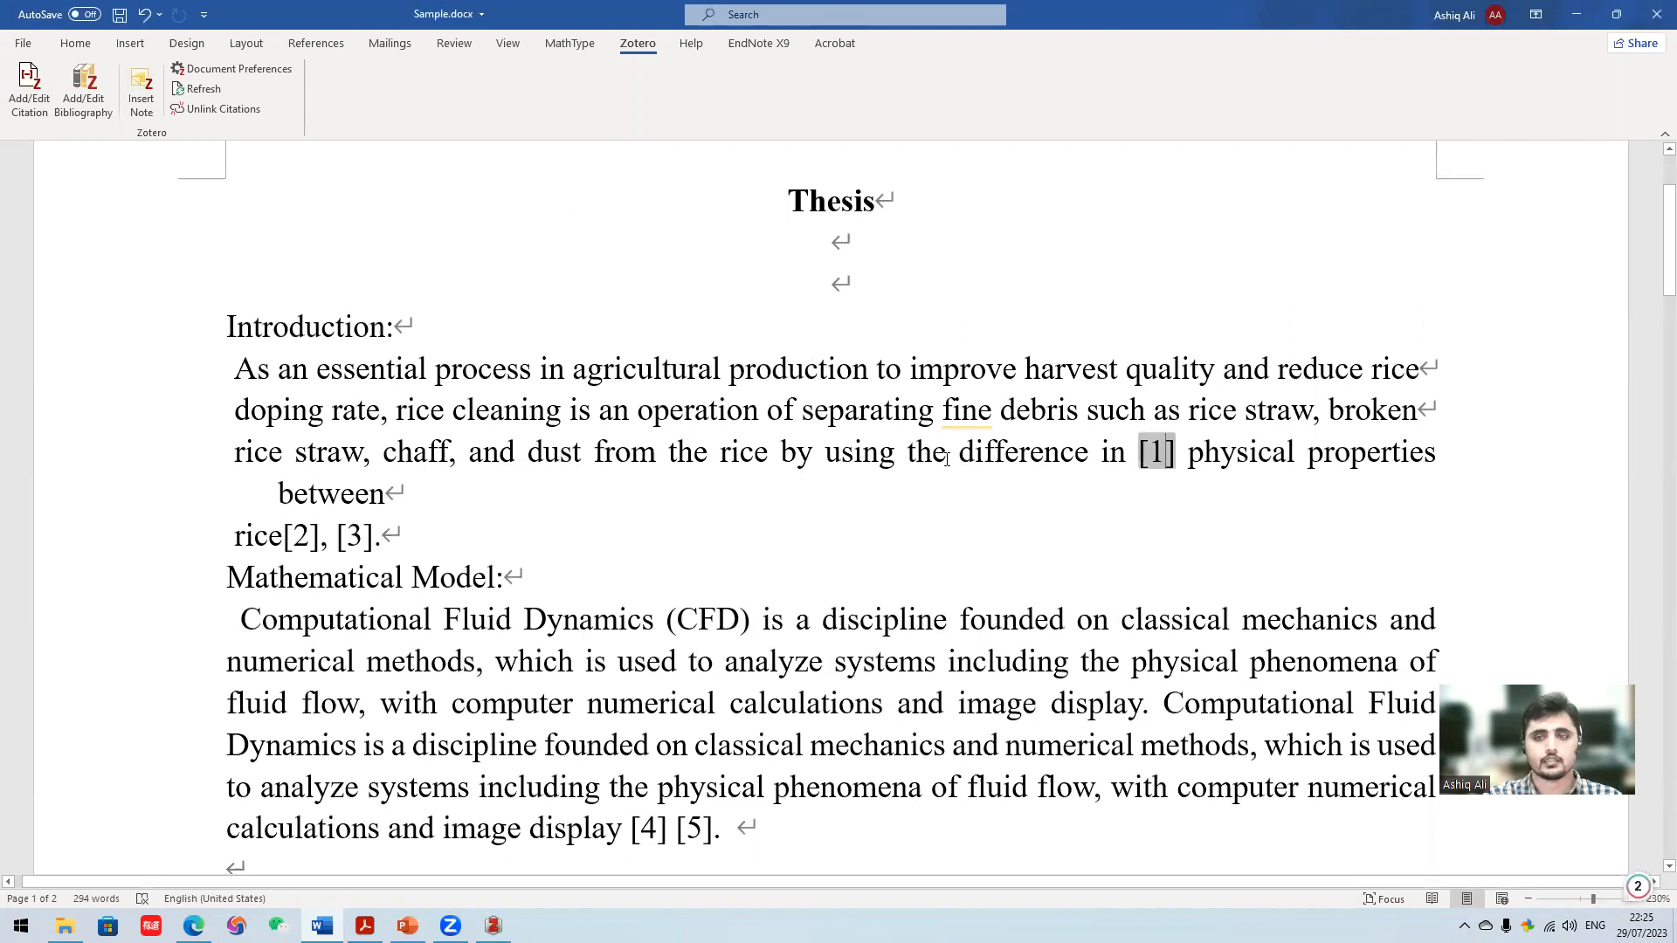
left_click(244, 73)
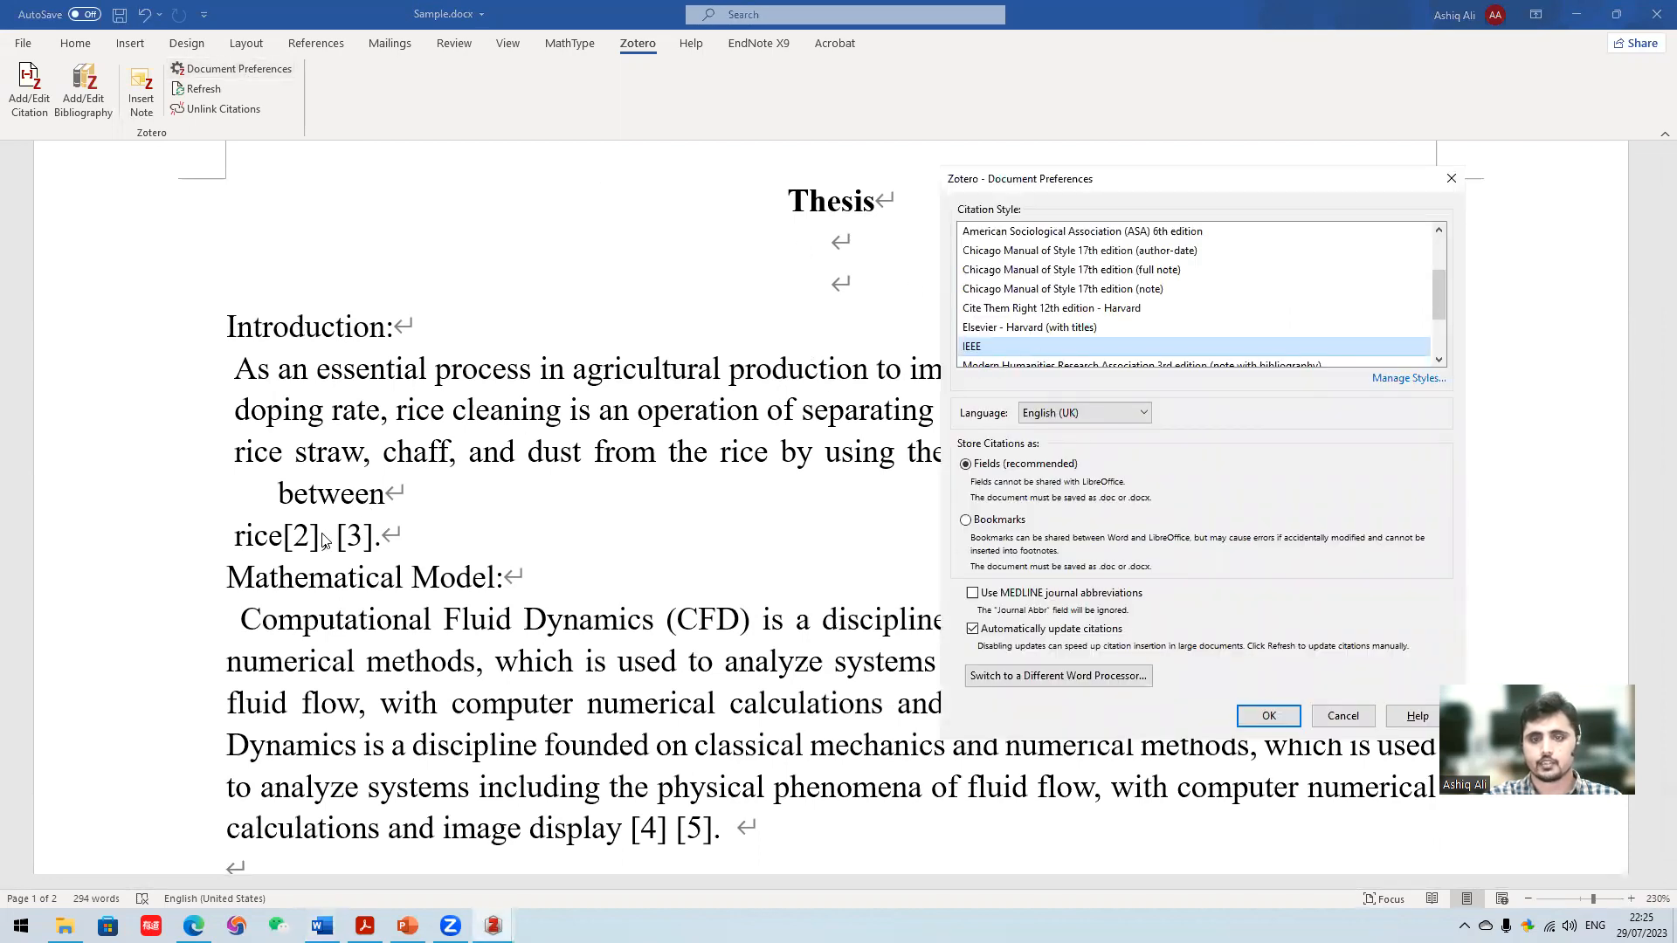
scroll(1070, 324, "up", 2)
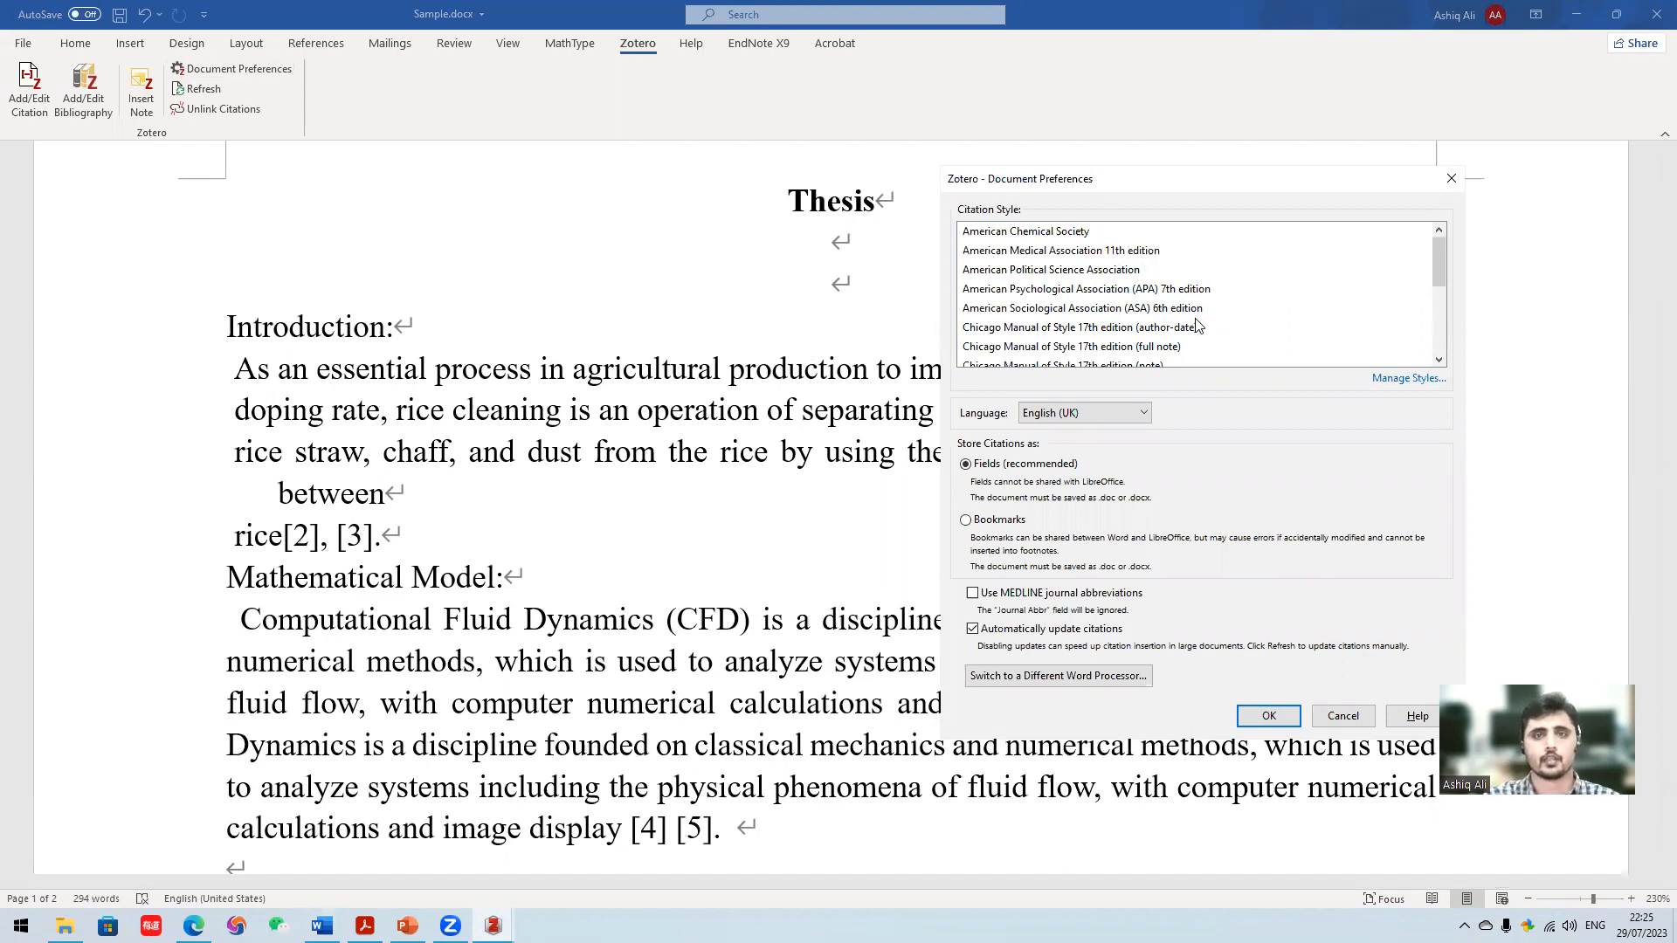
left_click(1164, 293)
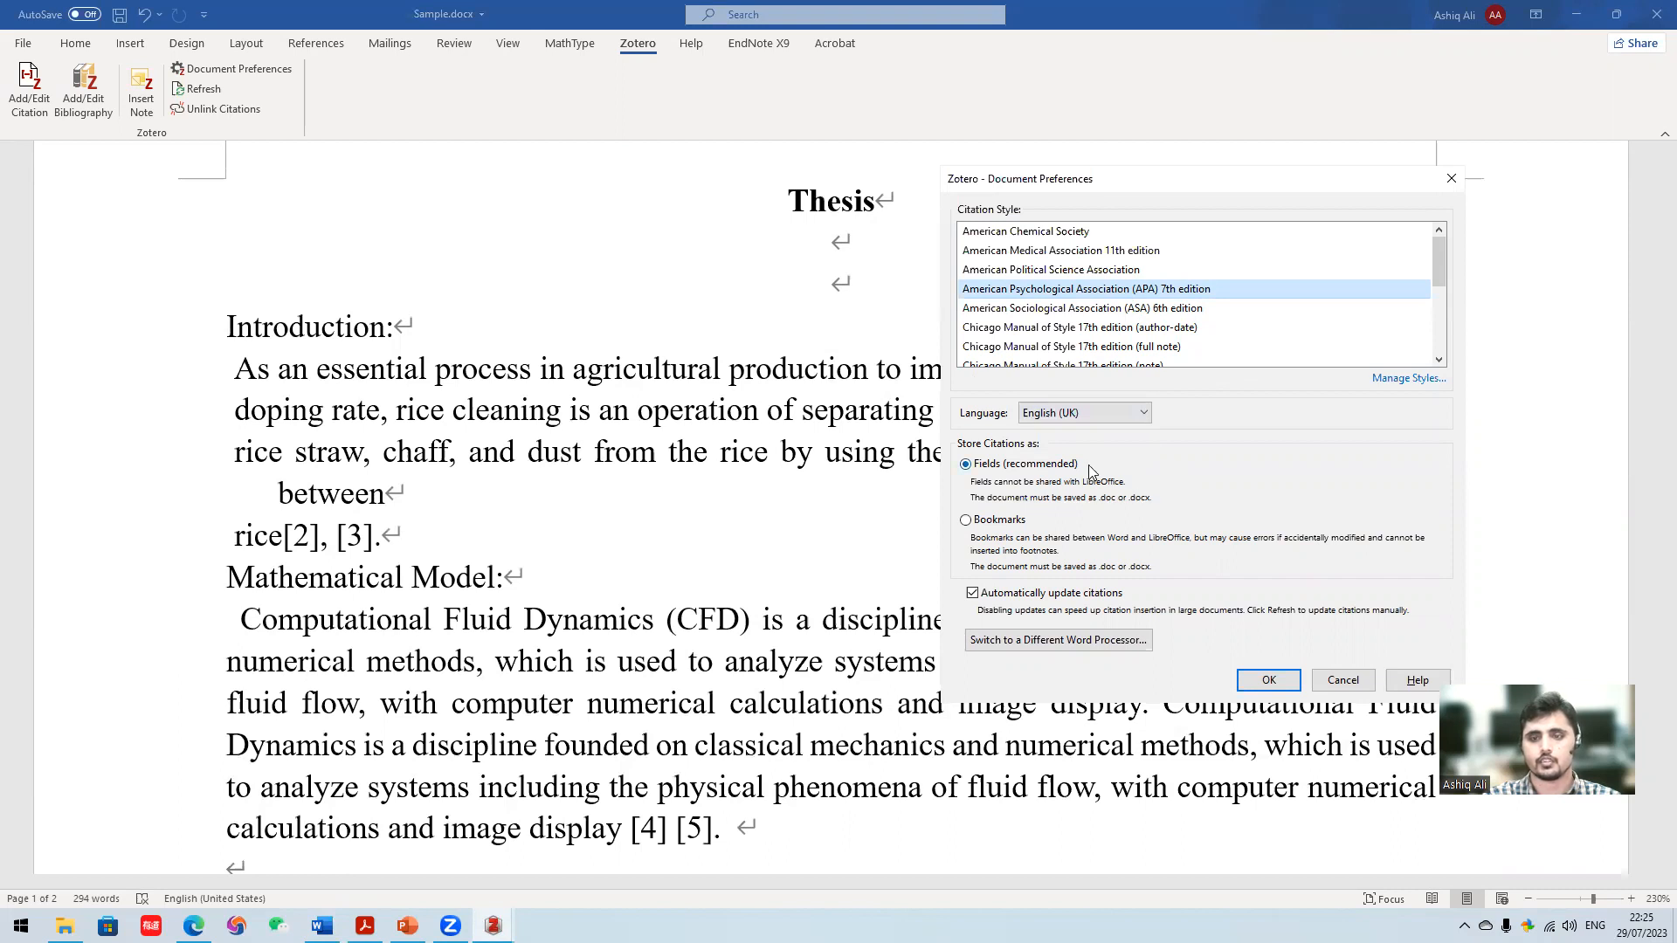
left_click(1266, 680)
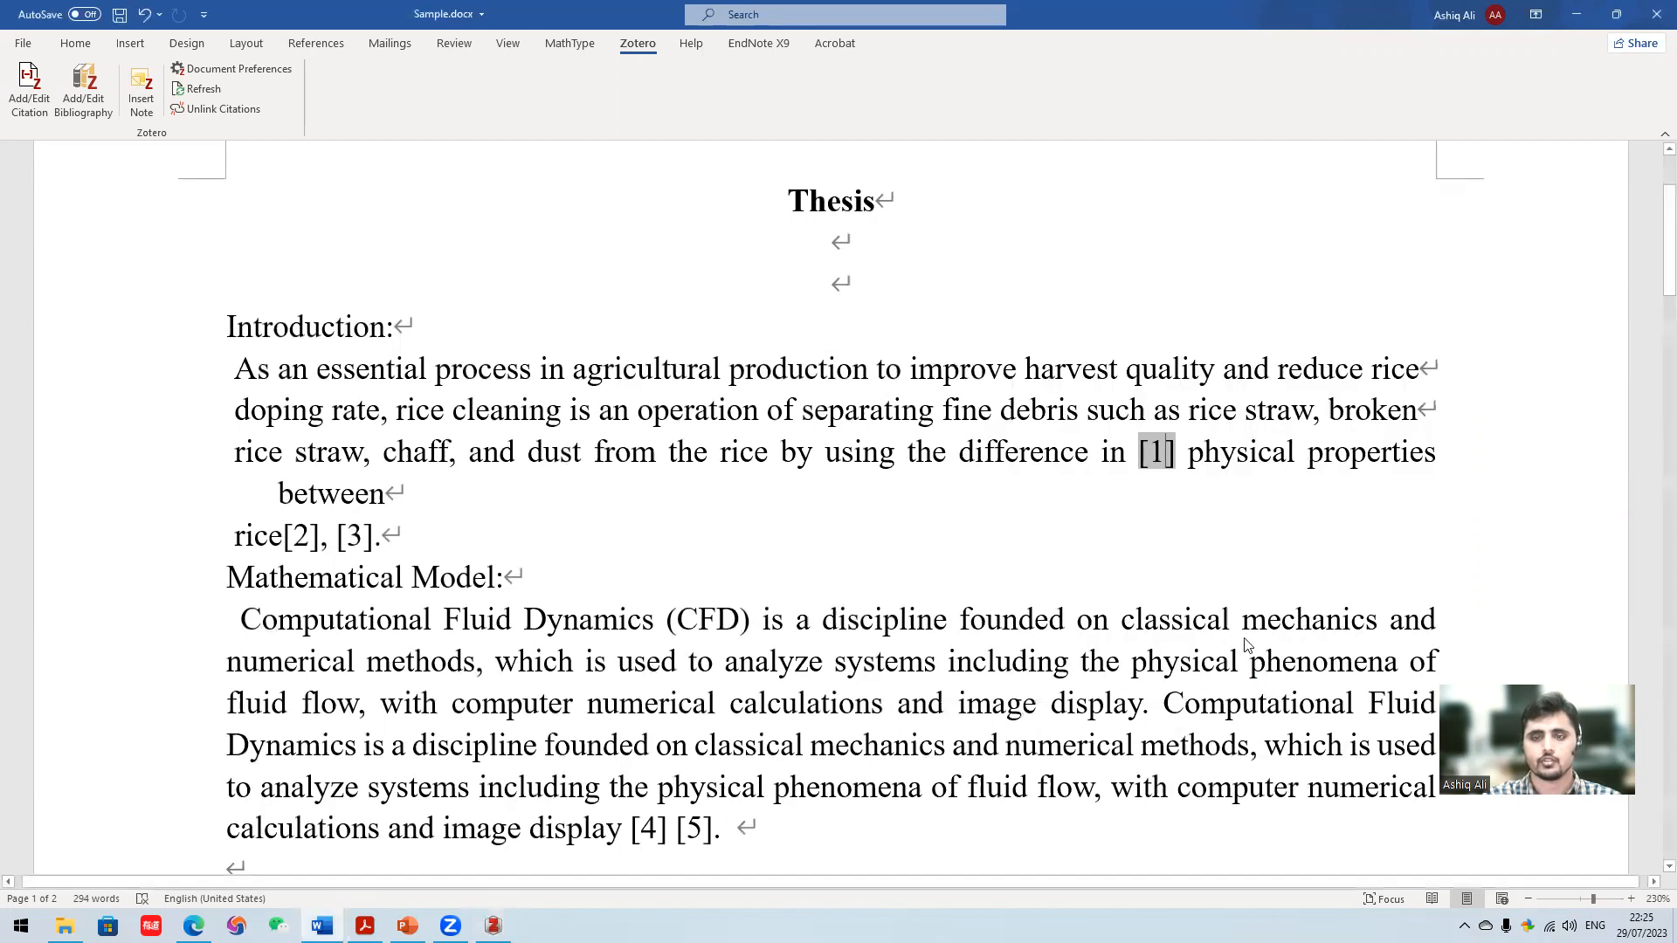
scroll(1025, 474, "up", 3)
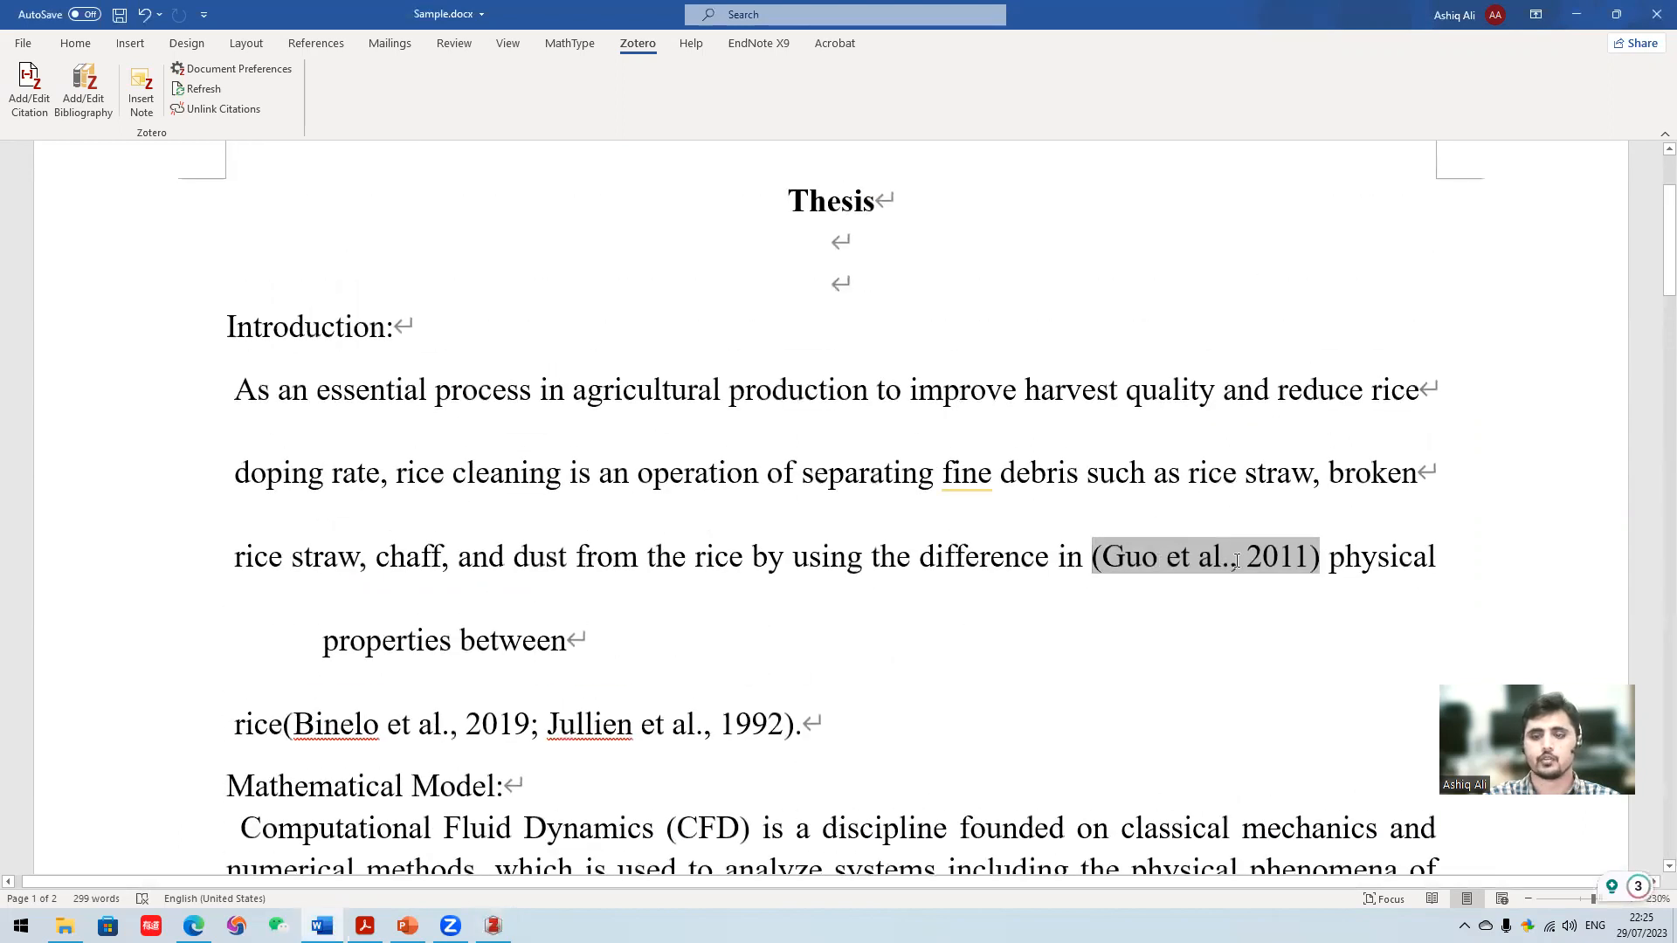
scroll(932, 535, "down", 3)
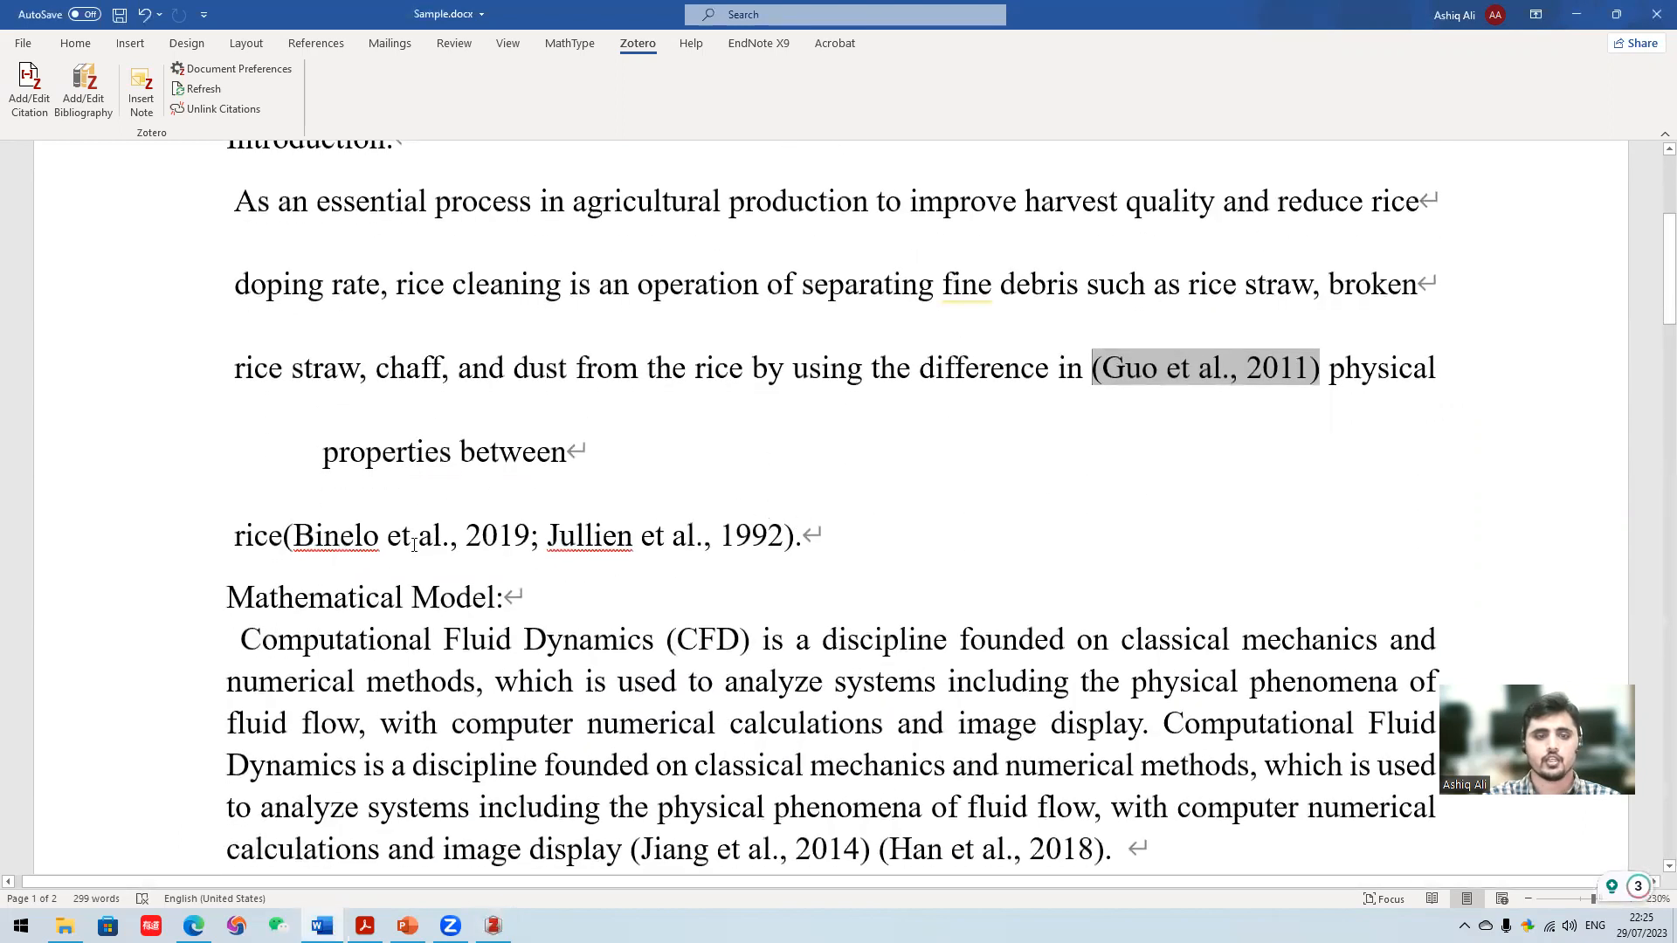
scroll(746, 447, "up", 3)
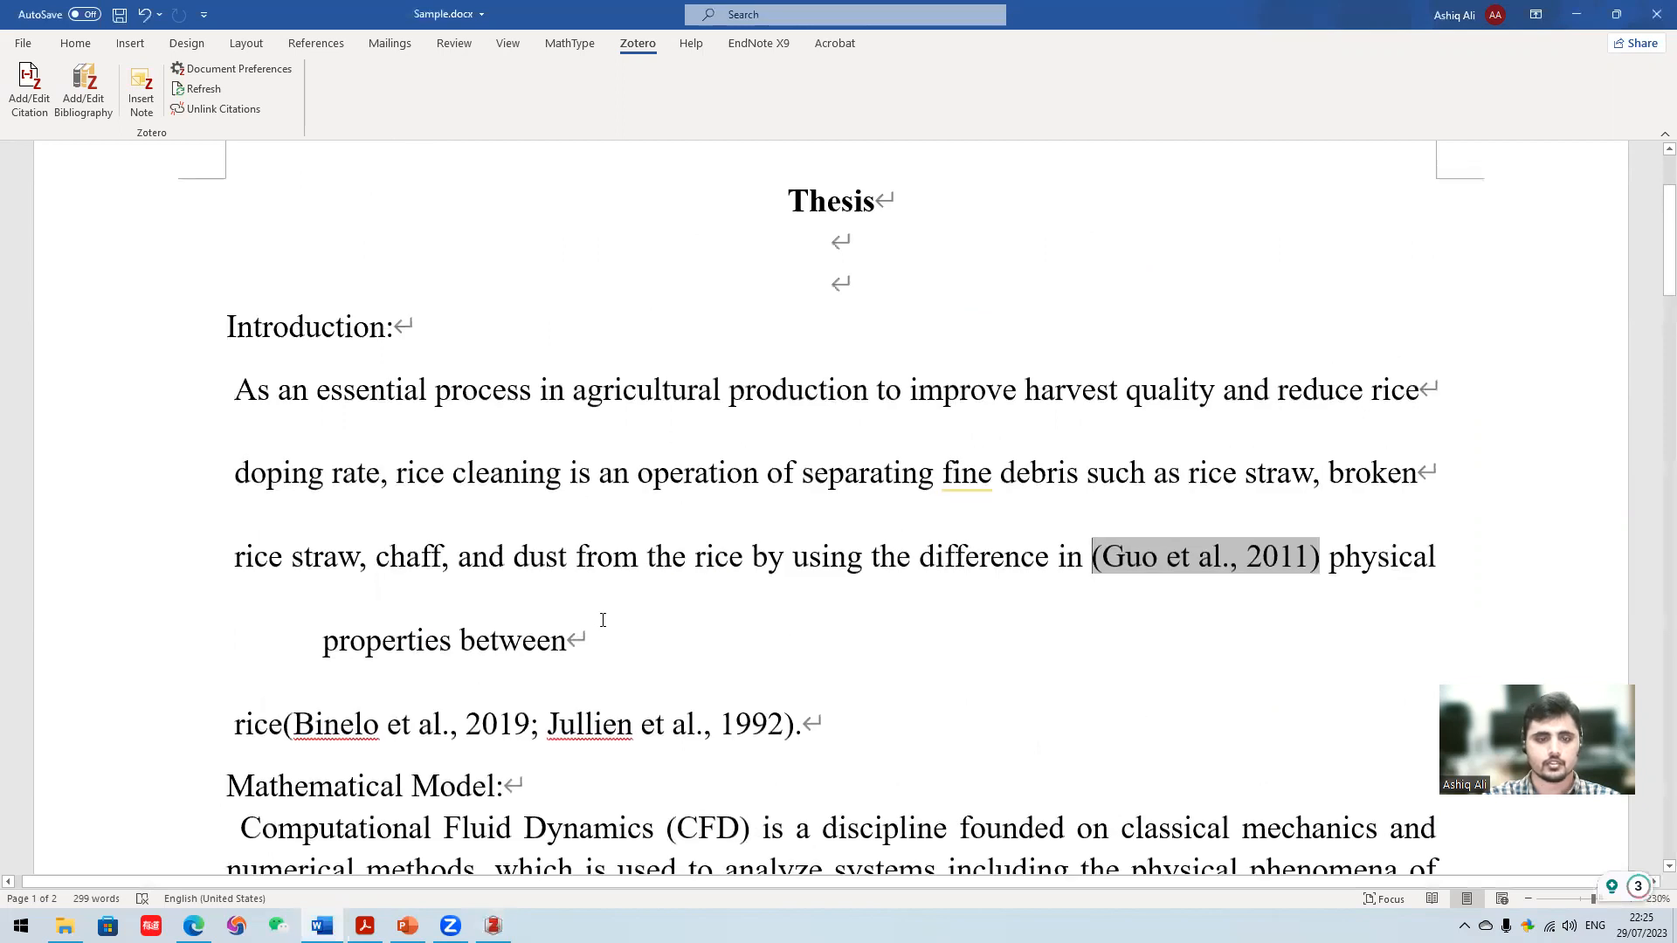
- Try to copy the formatting of the Mathematical Model text onto the Introduction text with Format Painter
scroll(603, 620, "down", 2)
left_click_drag(924, 627, 343, 378)
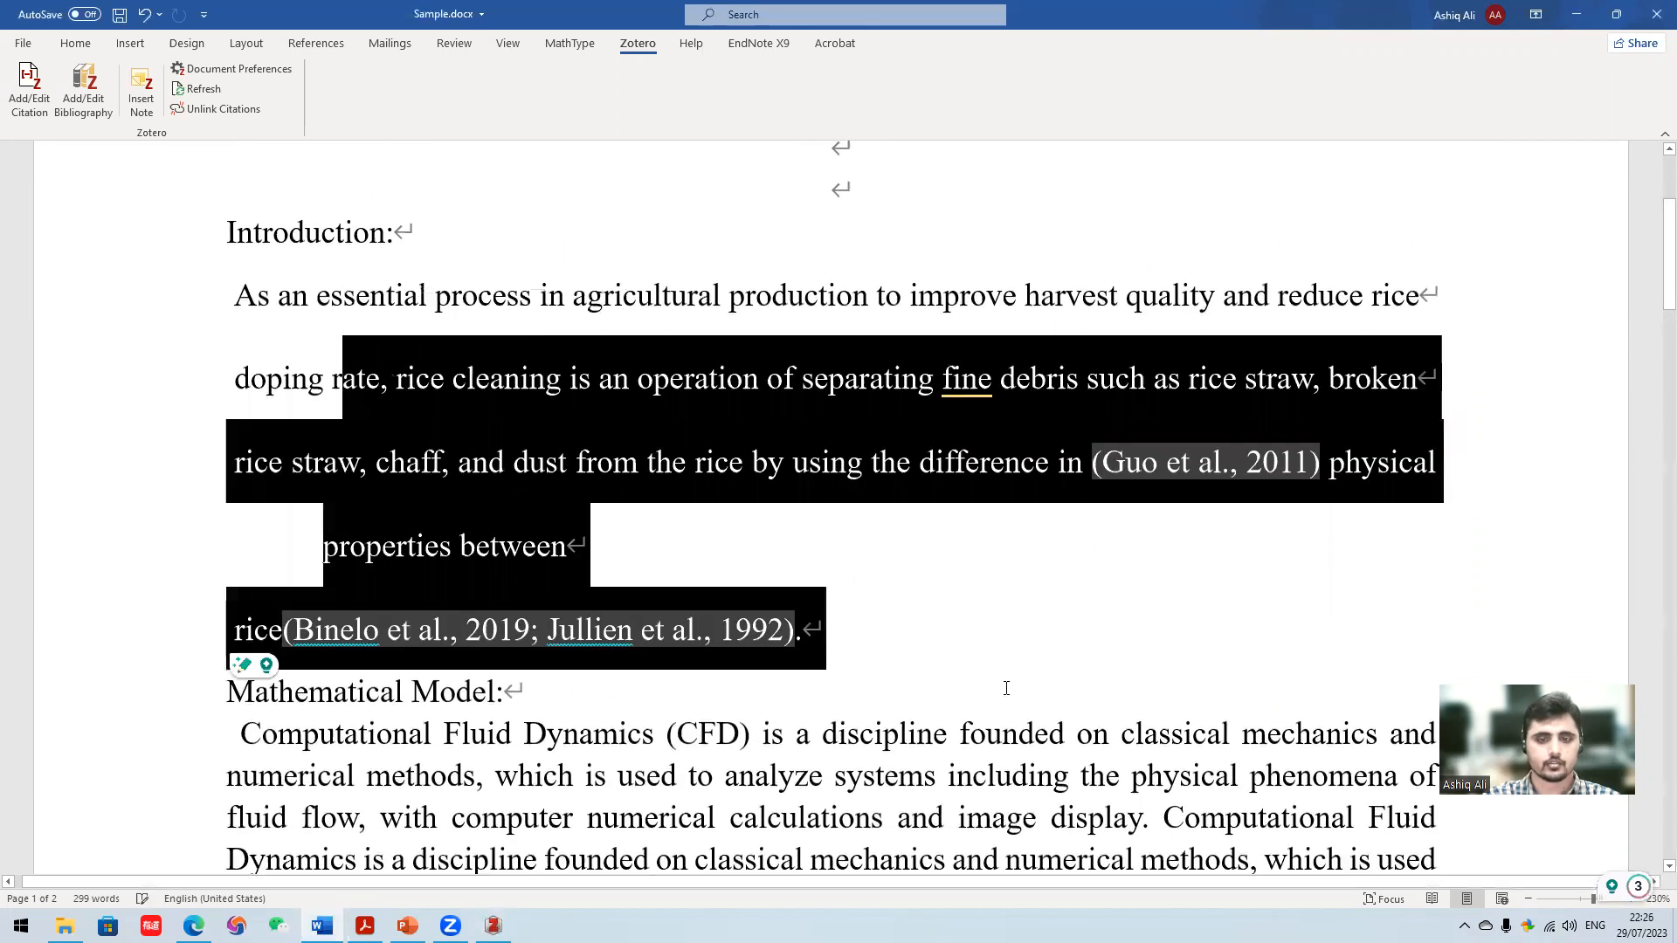
scroll(1007, 688, "down", 3)
left_click(1003, 670)
left_click_drag(1003, 670, 791, 625)
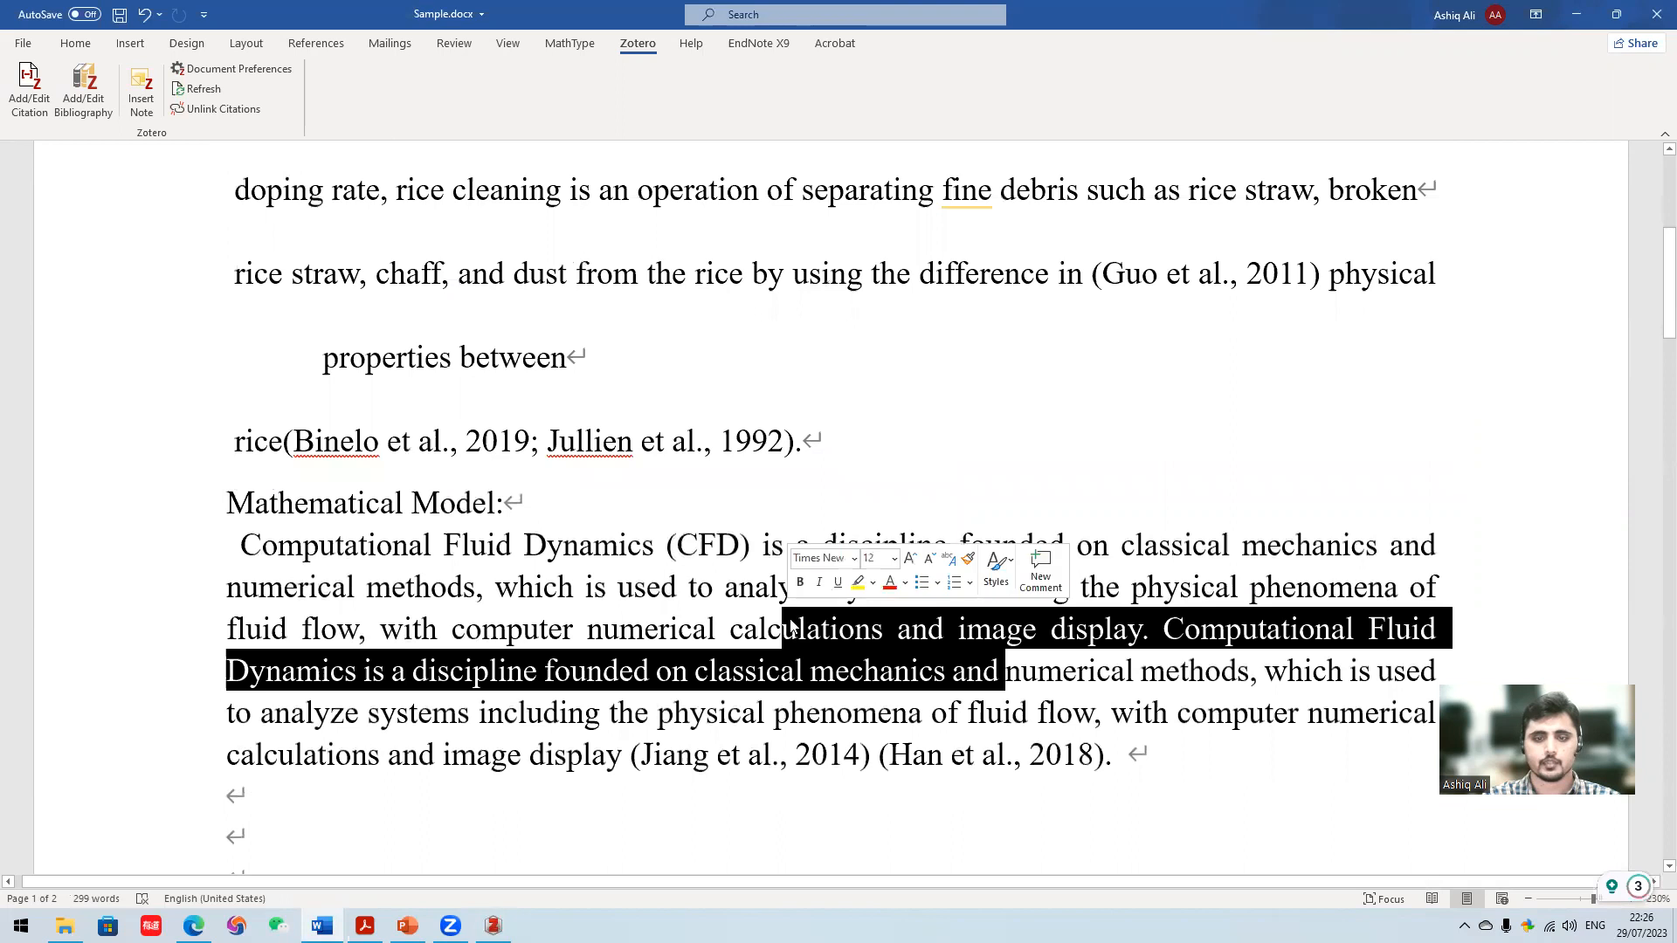
left_click(76, 43)
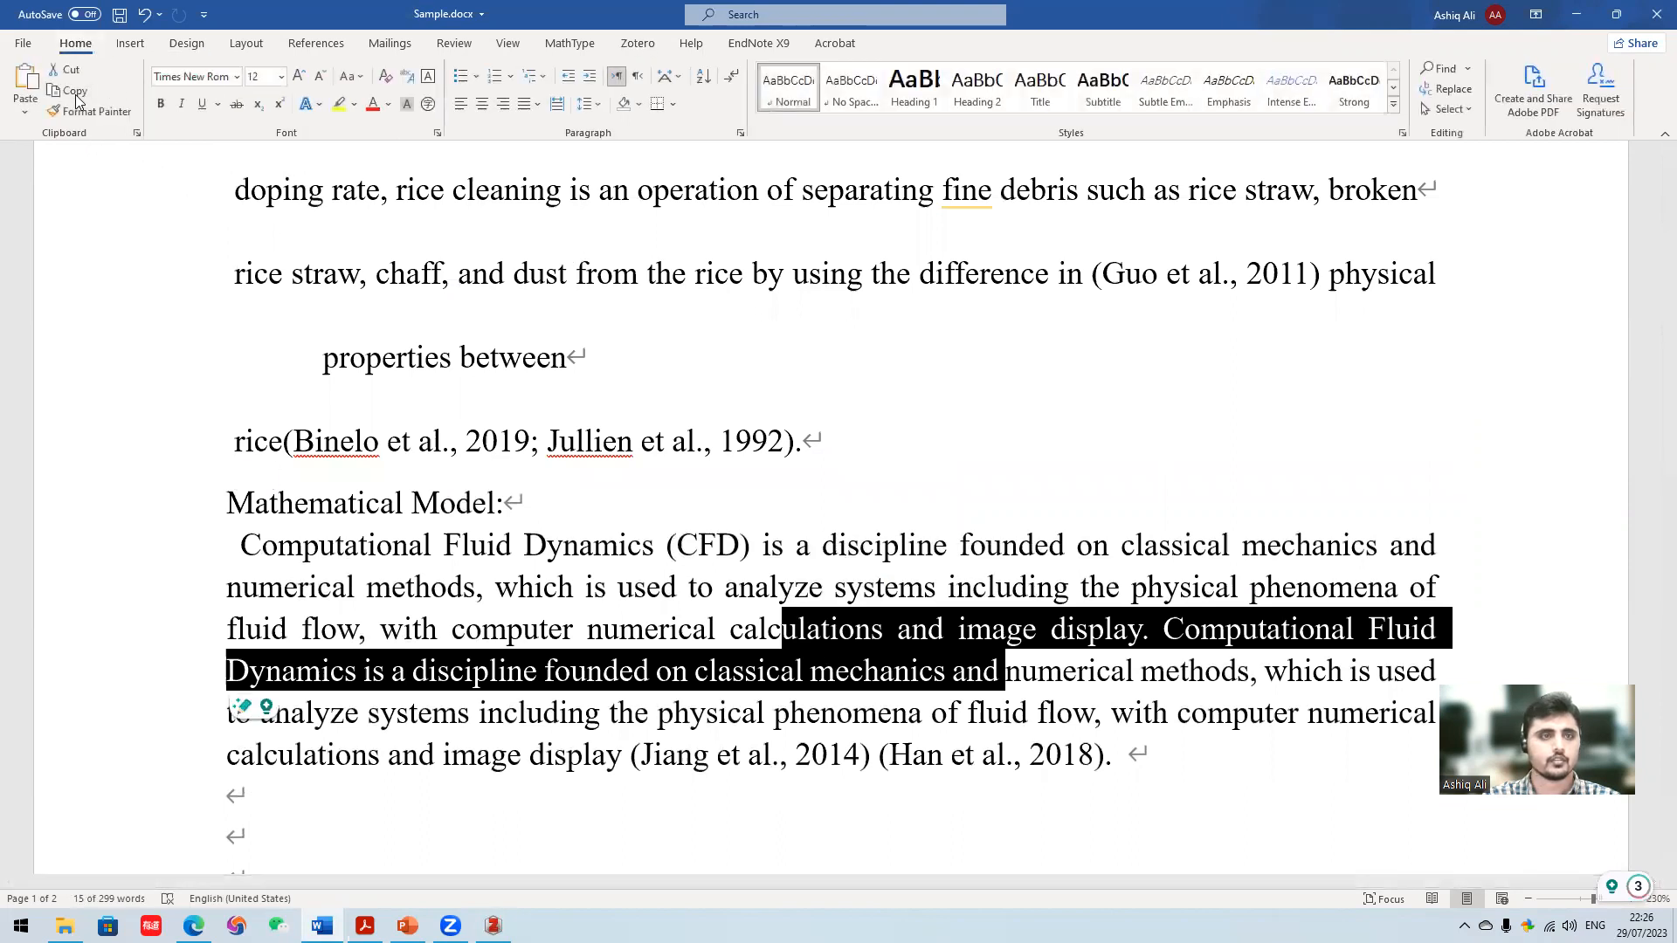
left_click(88, 111)
scroll(481, 375, "up", 1)
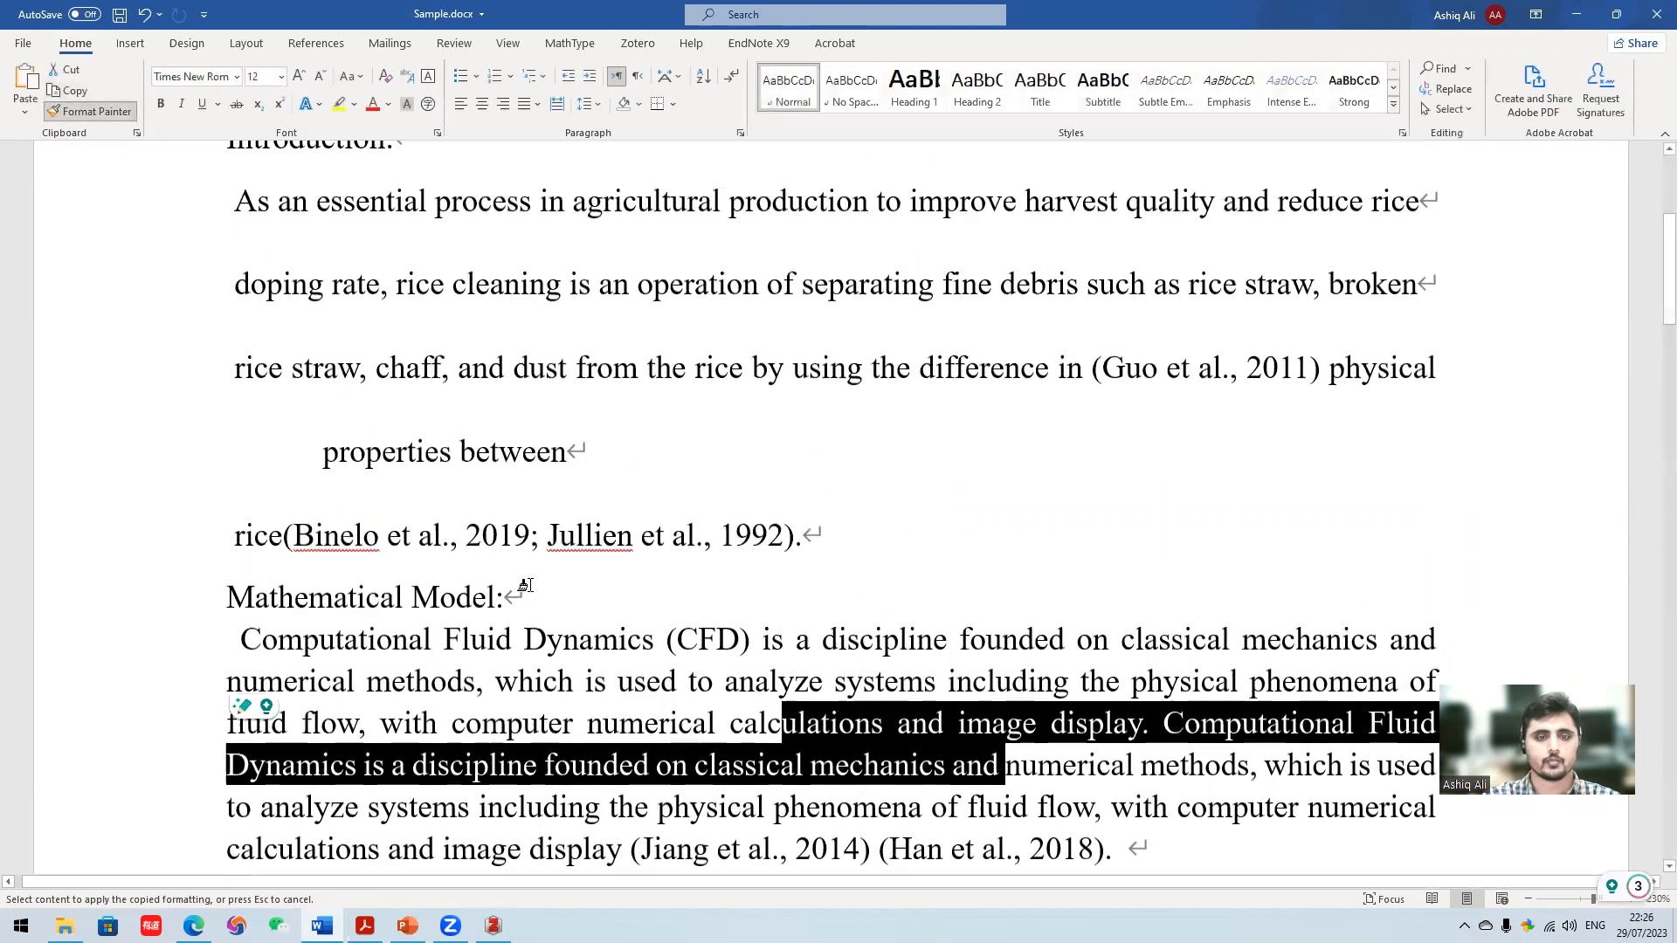
mouse_move(799, 541)
left_mouse_down()
mouse_move(711, 423)
mouse_move(281, 206)
mouse_move(228, 208)
left_mouse_up()
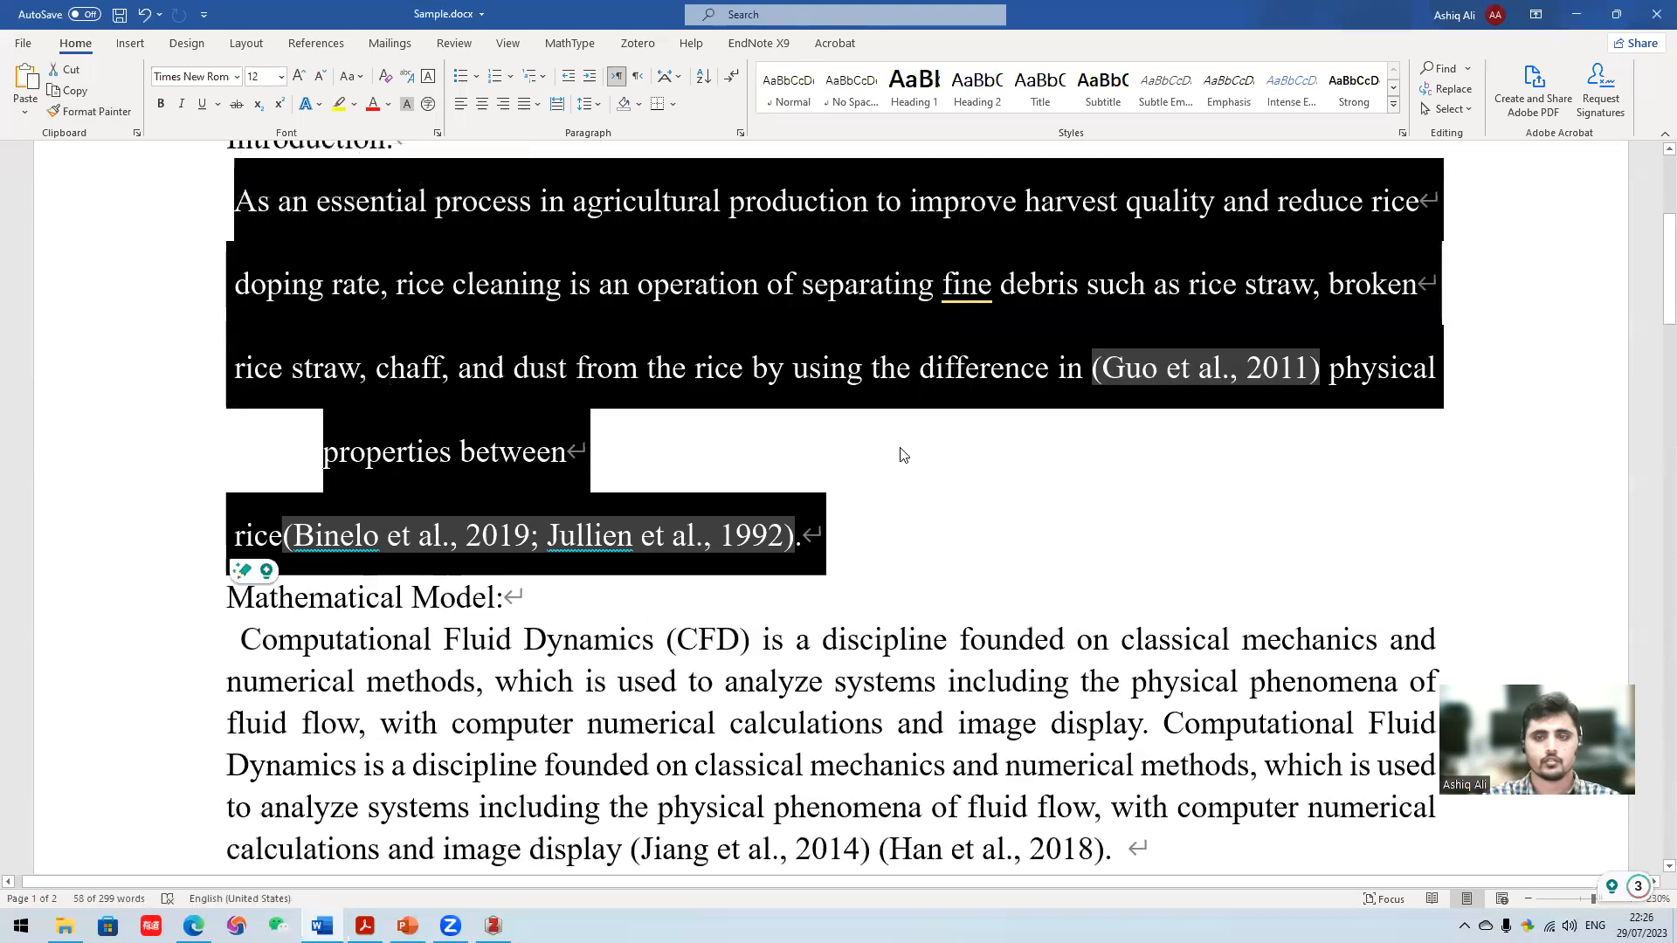
- Set the line spacing of the Introduction text to 1.15
left_click(902, 455)
left_click_drag(795, 534, 231, 202)
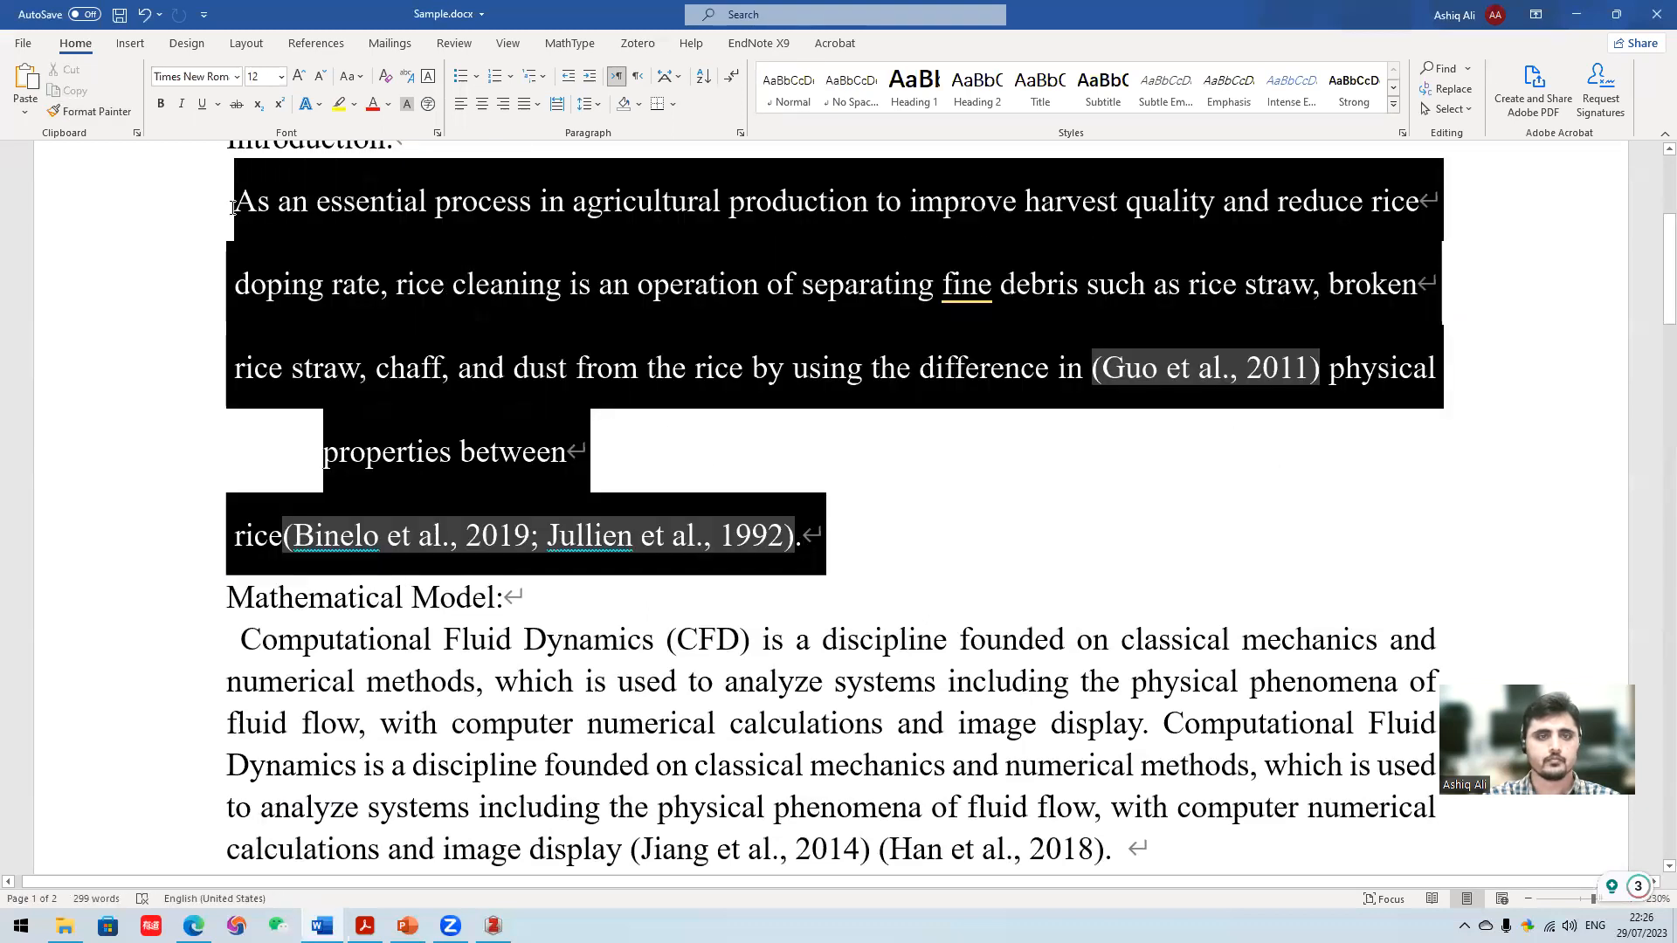
left_click(588, 103)
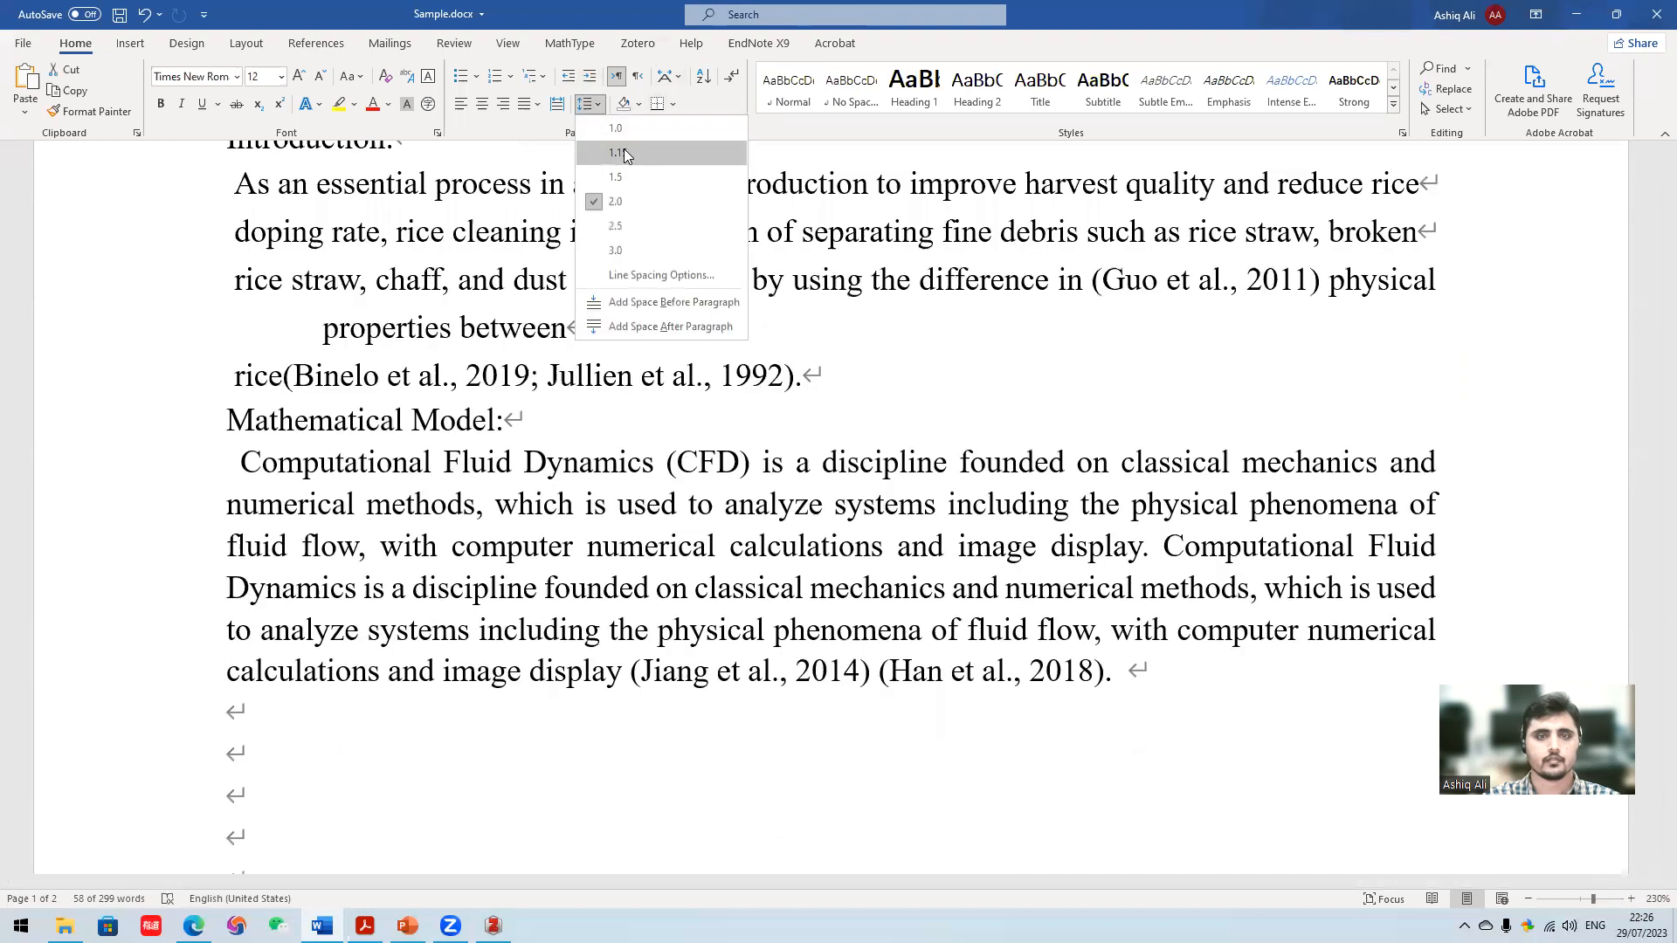
left_click(624, 152)
- Put "properties between" on its own unindented line in the Introduction and join the line starting with "rice" onto it
left_click(342, 328)
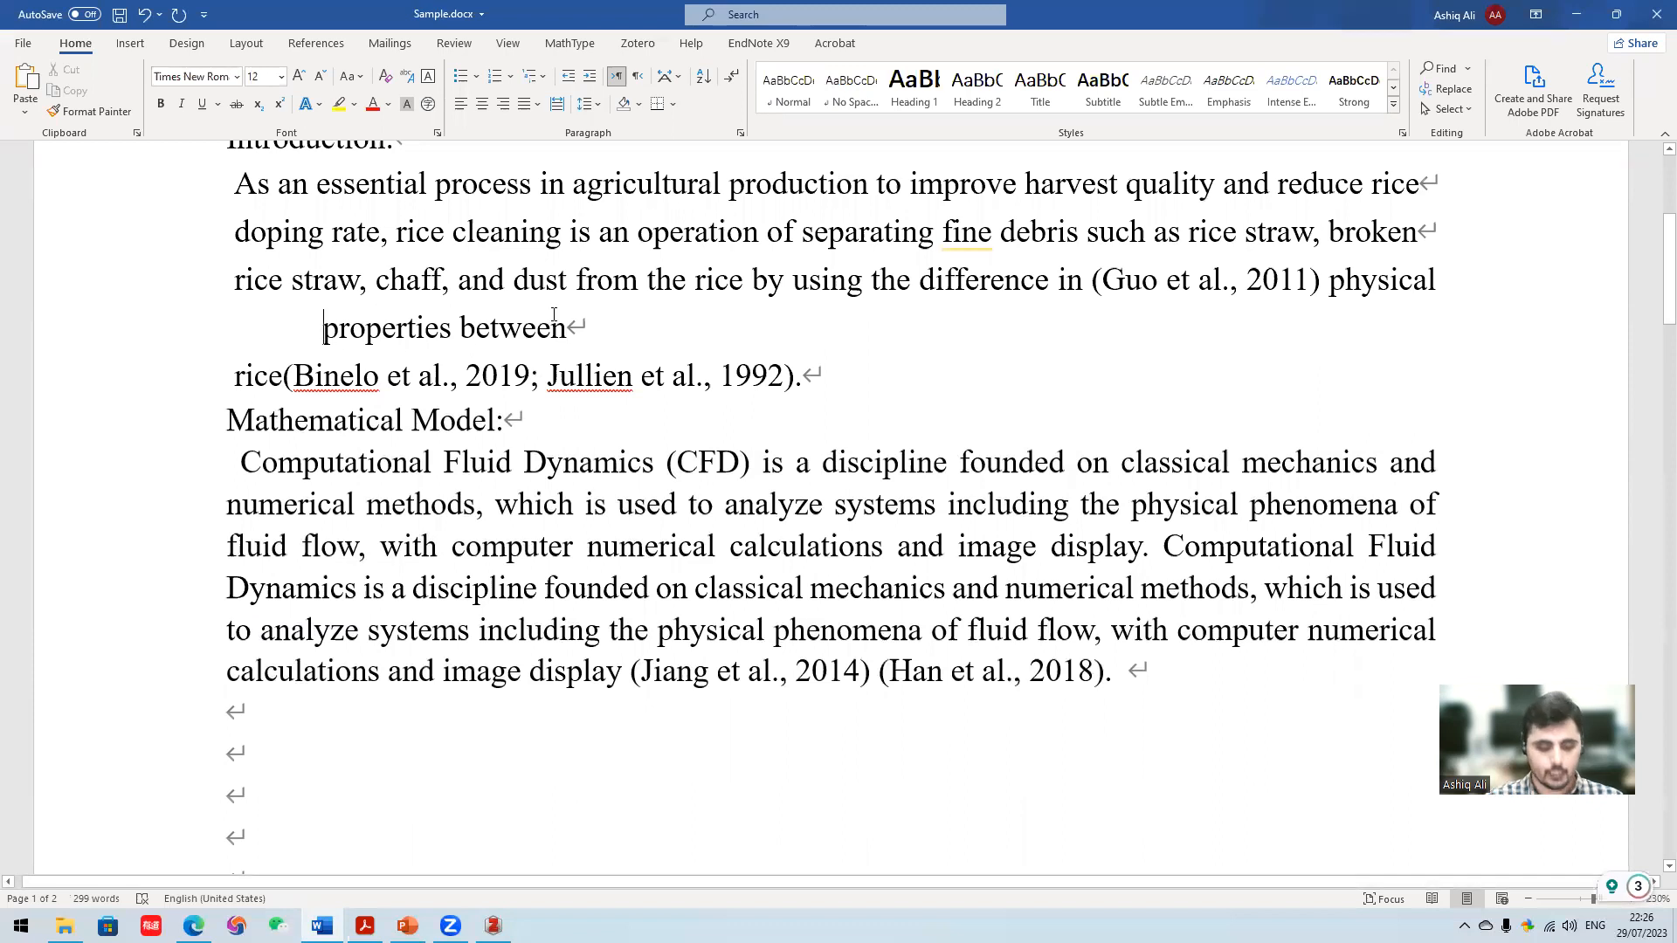
key("BackSpace")
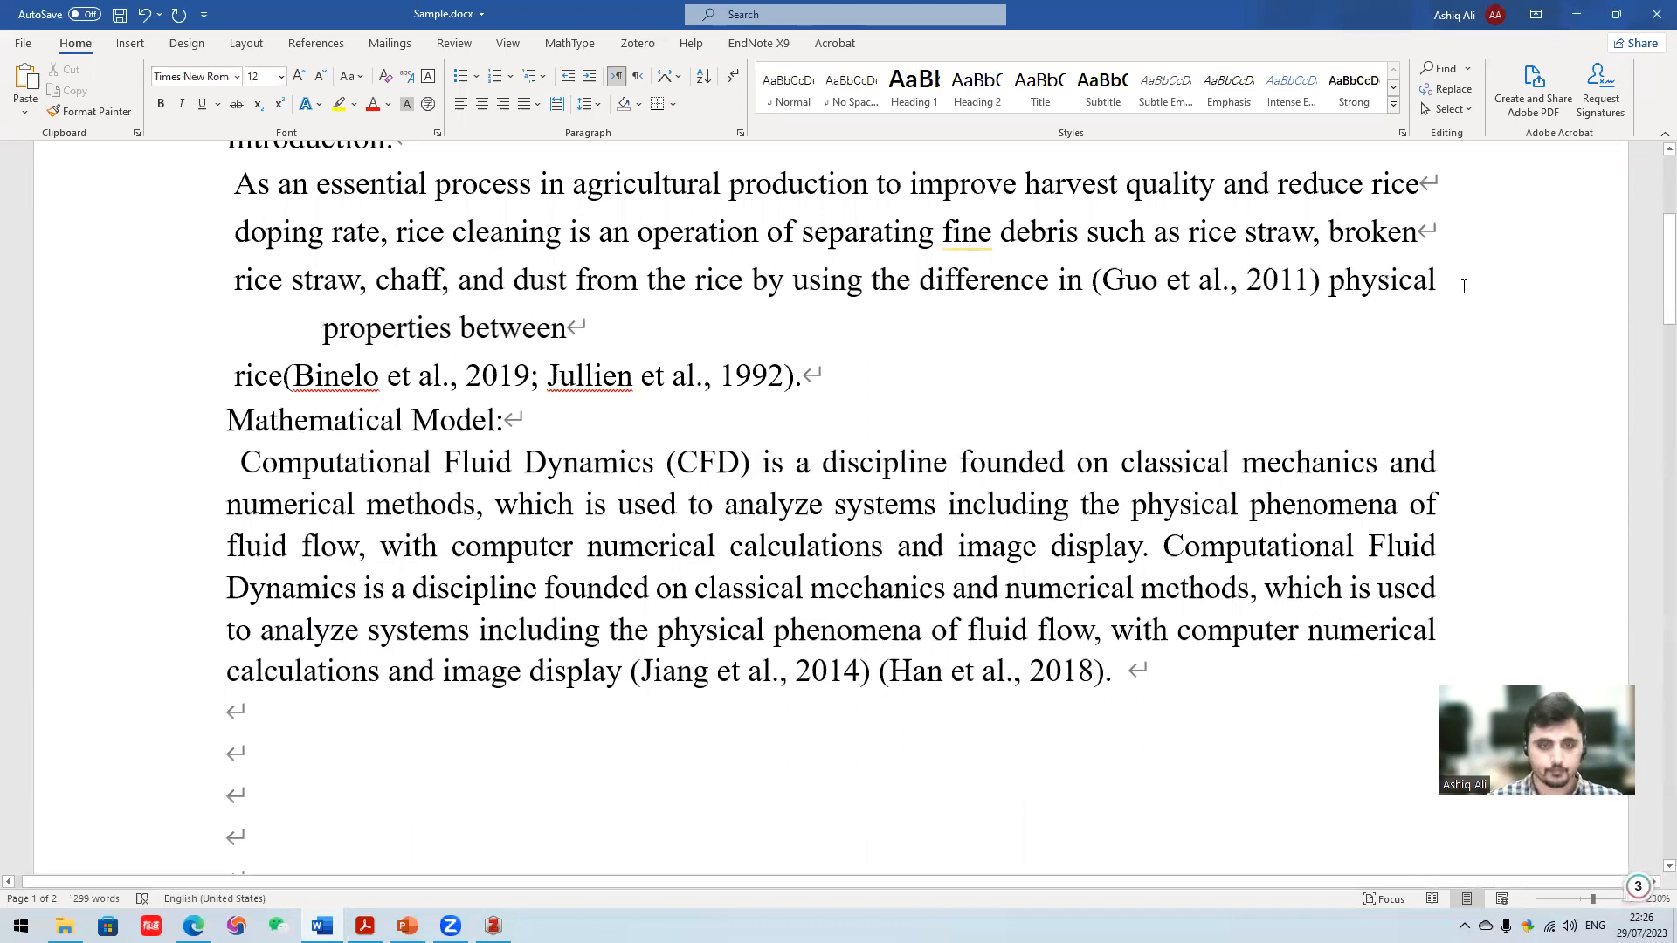
key("Return")
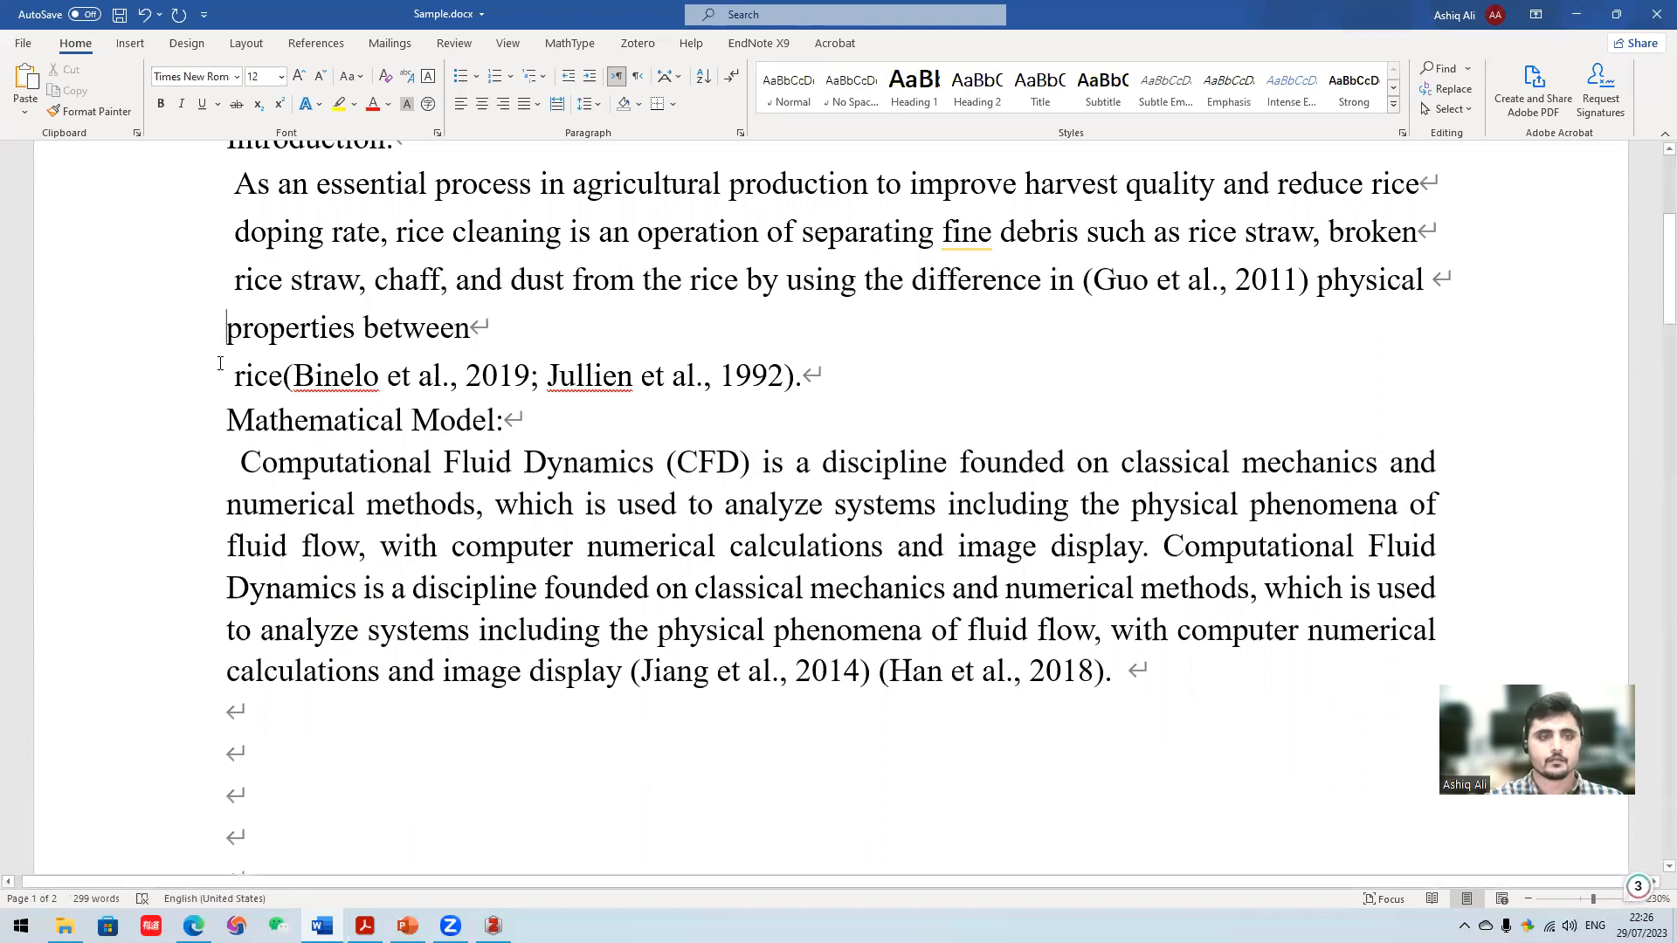
left_click(231, 376)
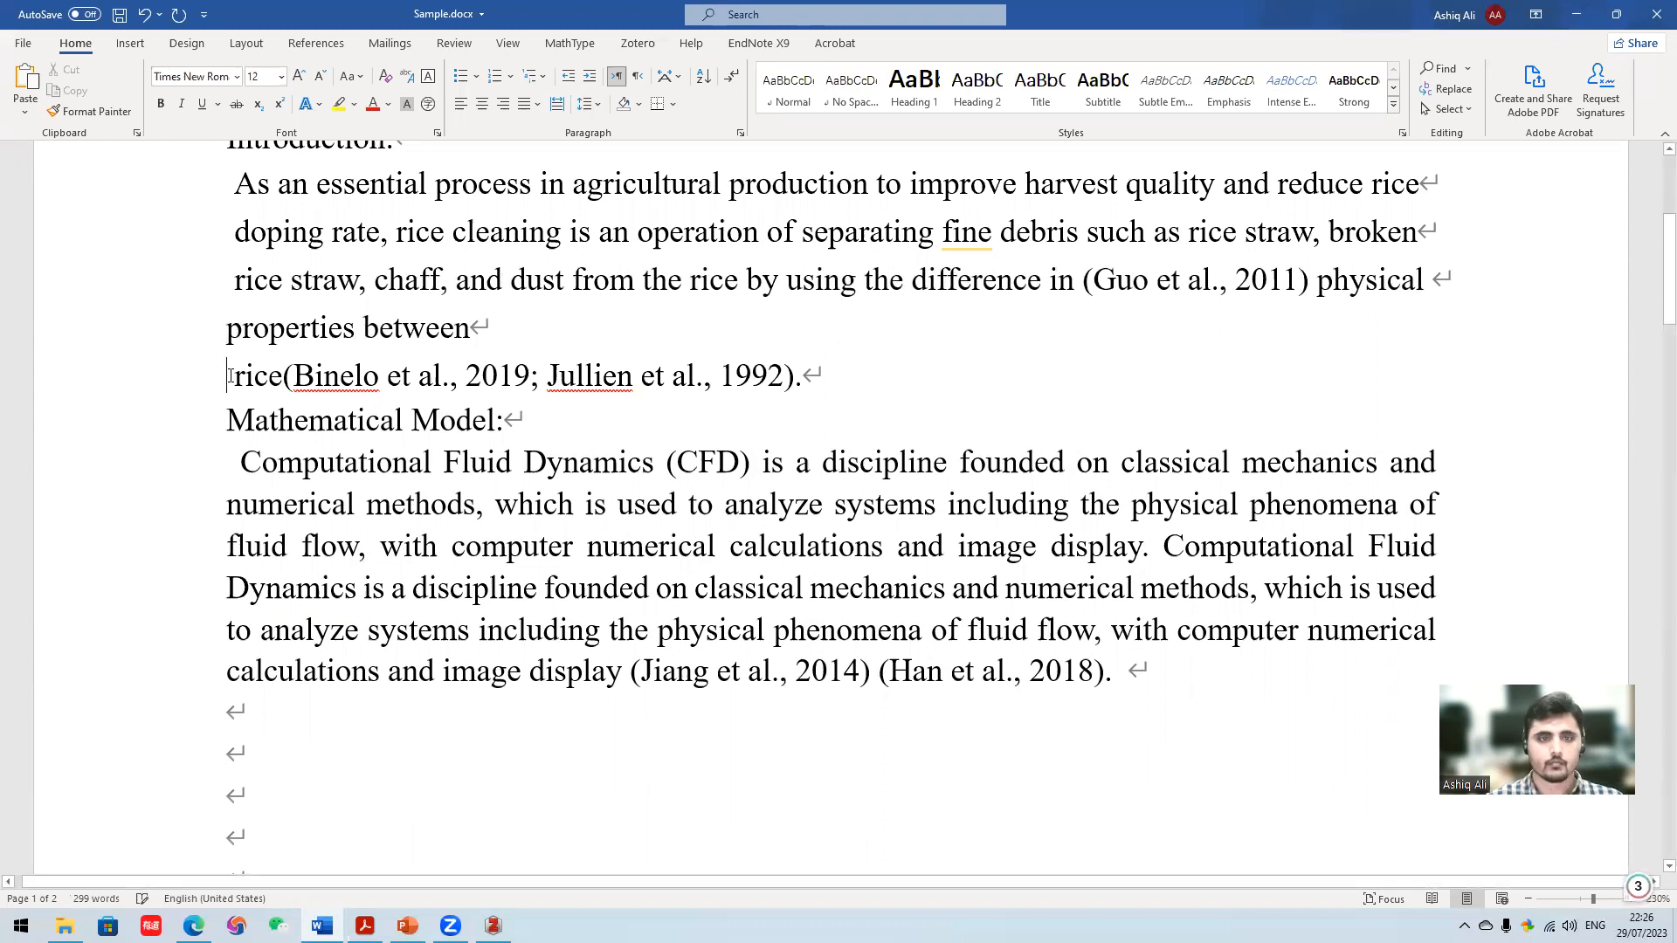
key("BackSpace")
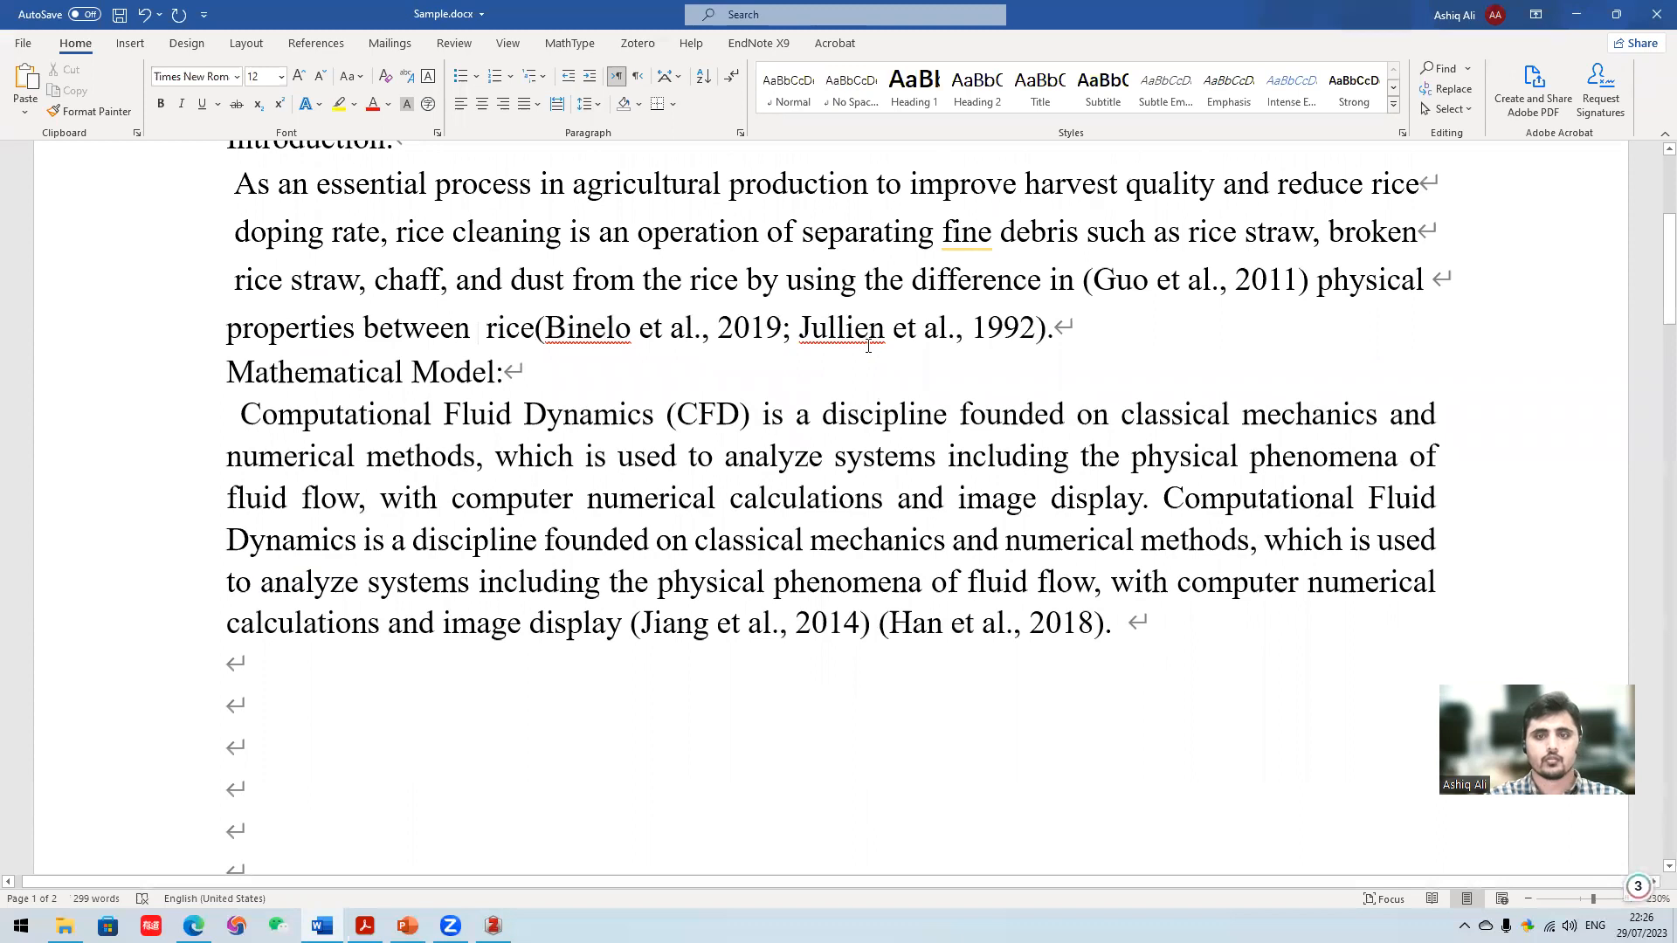
- Examine the formatting and order of the entries under the References heading in the APA style
scroll(520, 286, "up", 3)
scroll(1139, 478, "down", 2)
scroll(1139, 479, "up", 2)
scroll(737, 449, "down", 5)
scroll(737, 449, "down", 10)
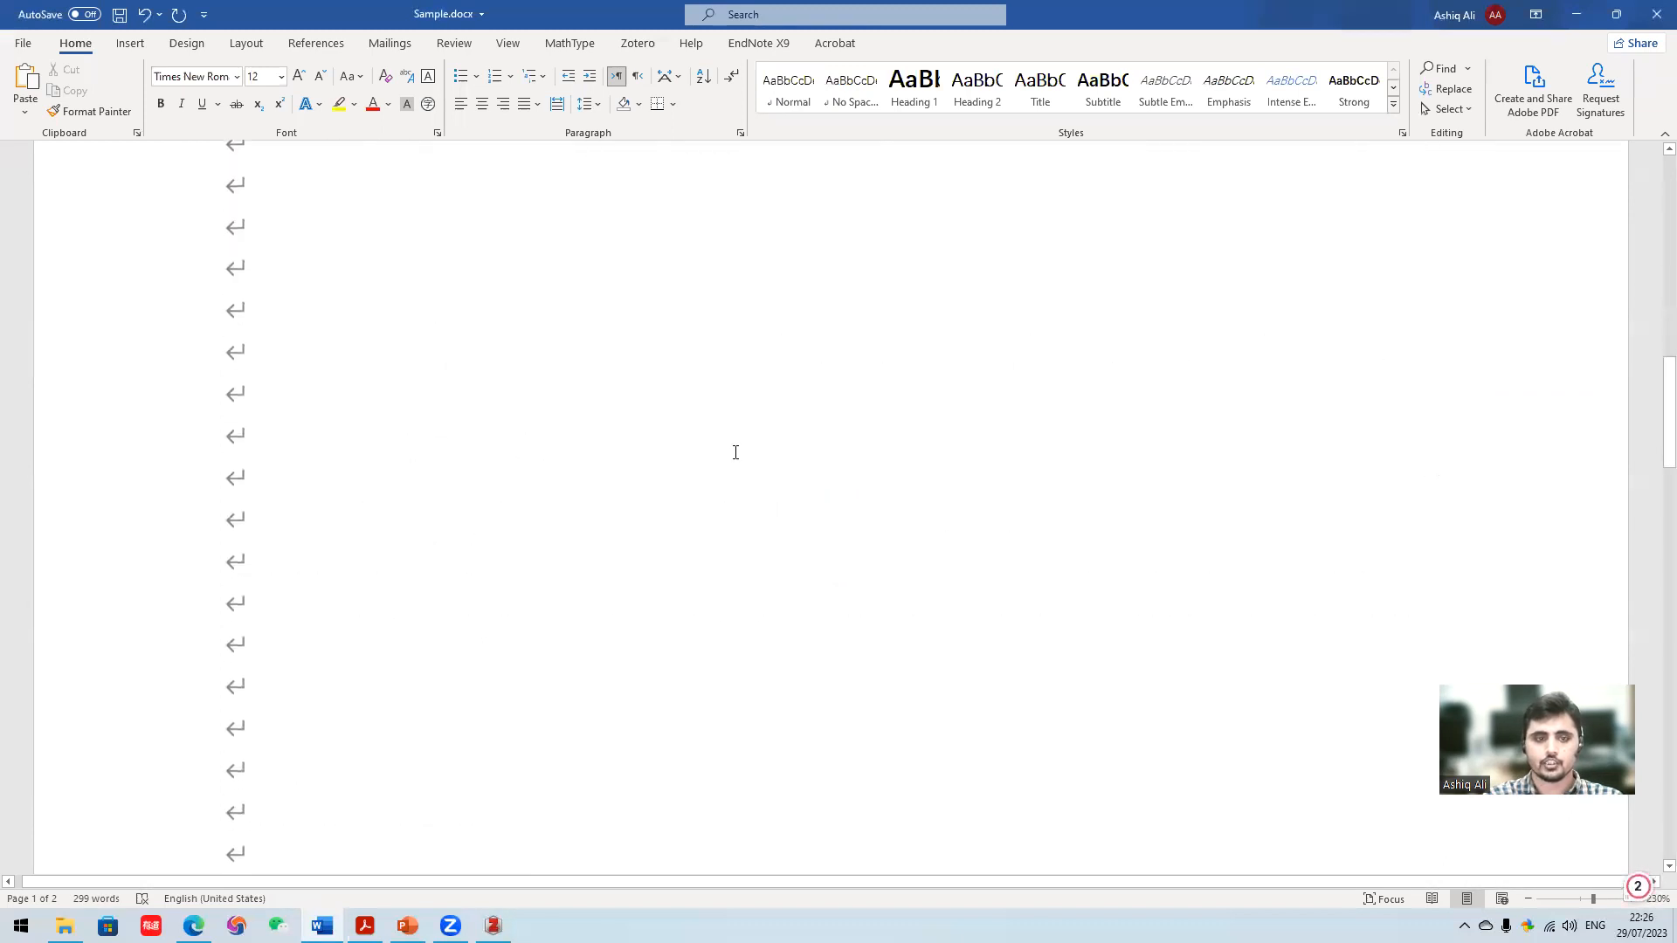
scroll(534, 298, "up", 1)
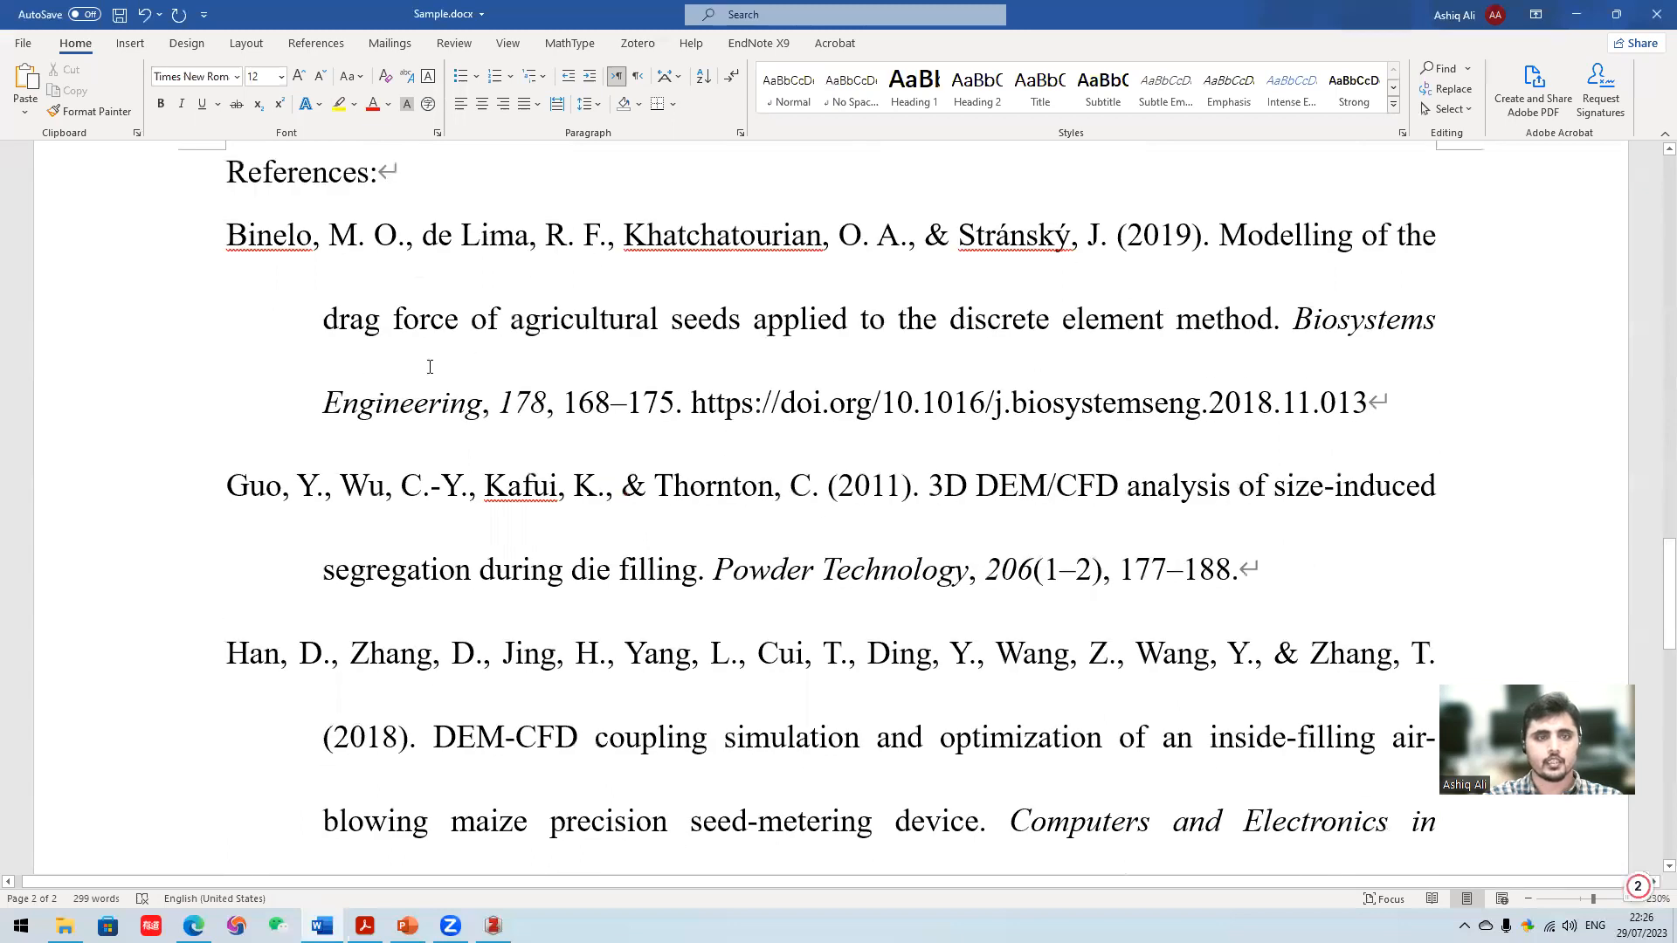
scroll(281, 412, "up", 1)
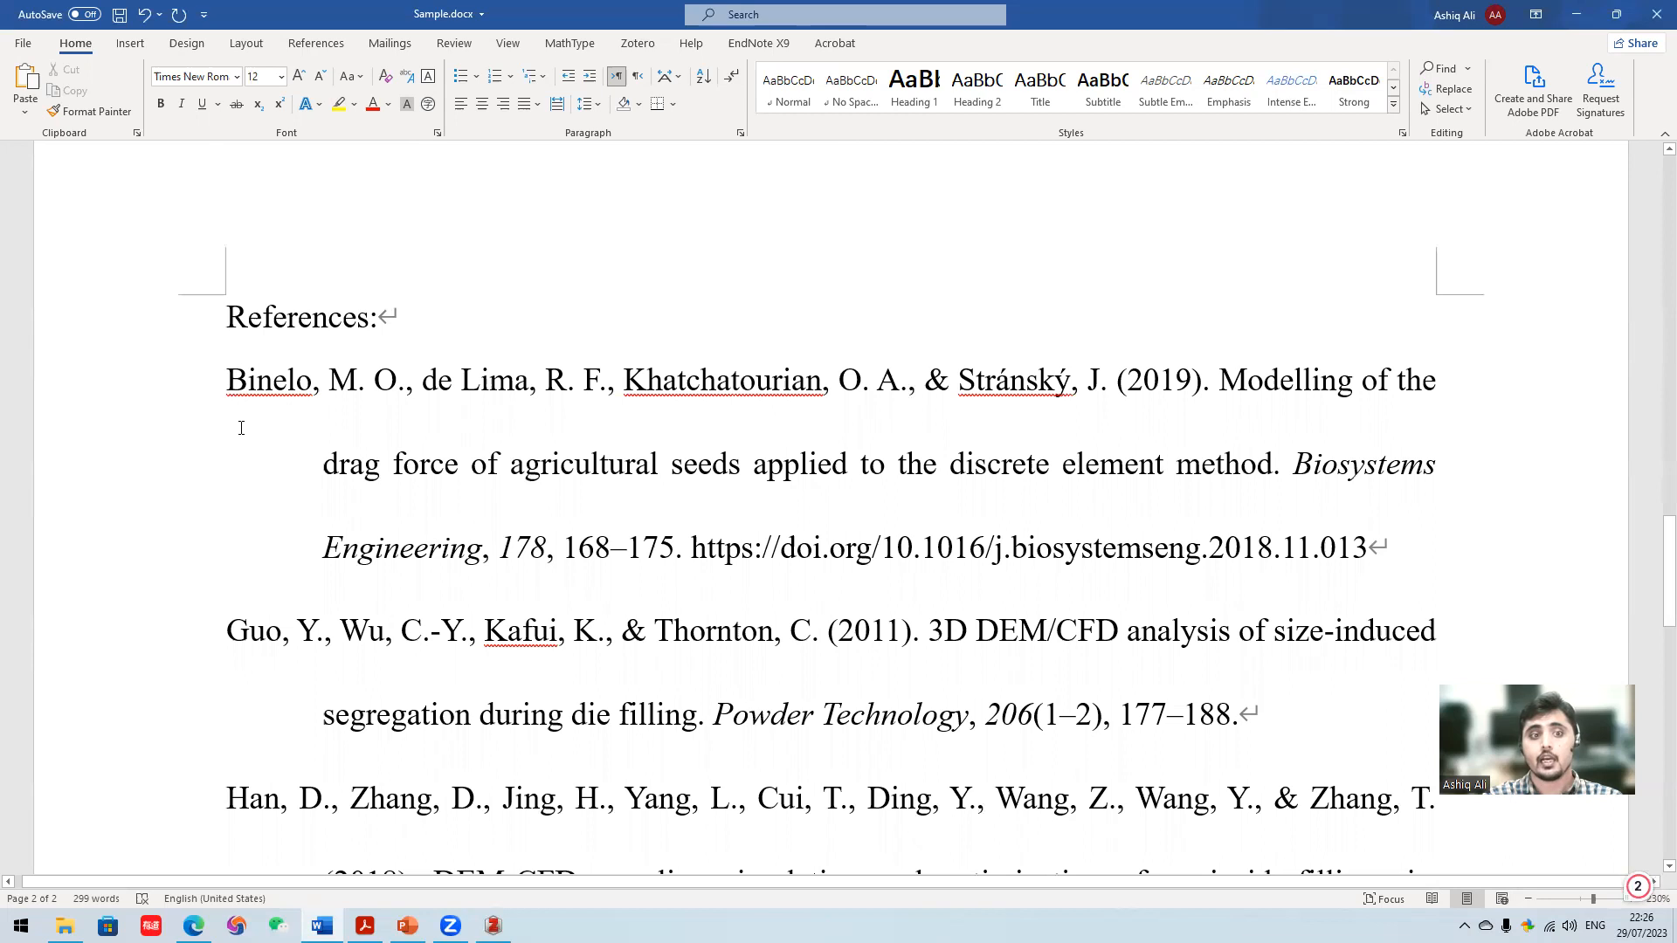
scroll(233, 381, "down", 2)
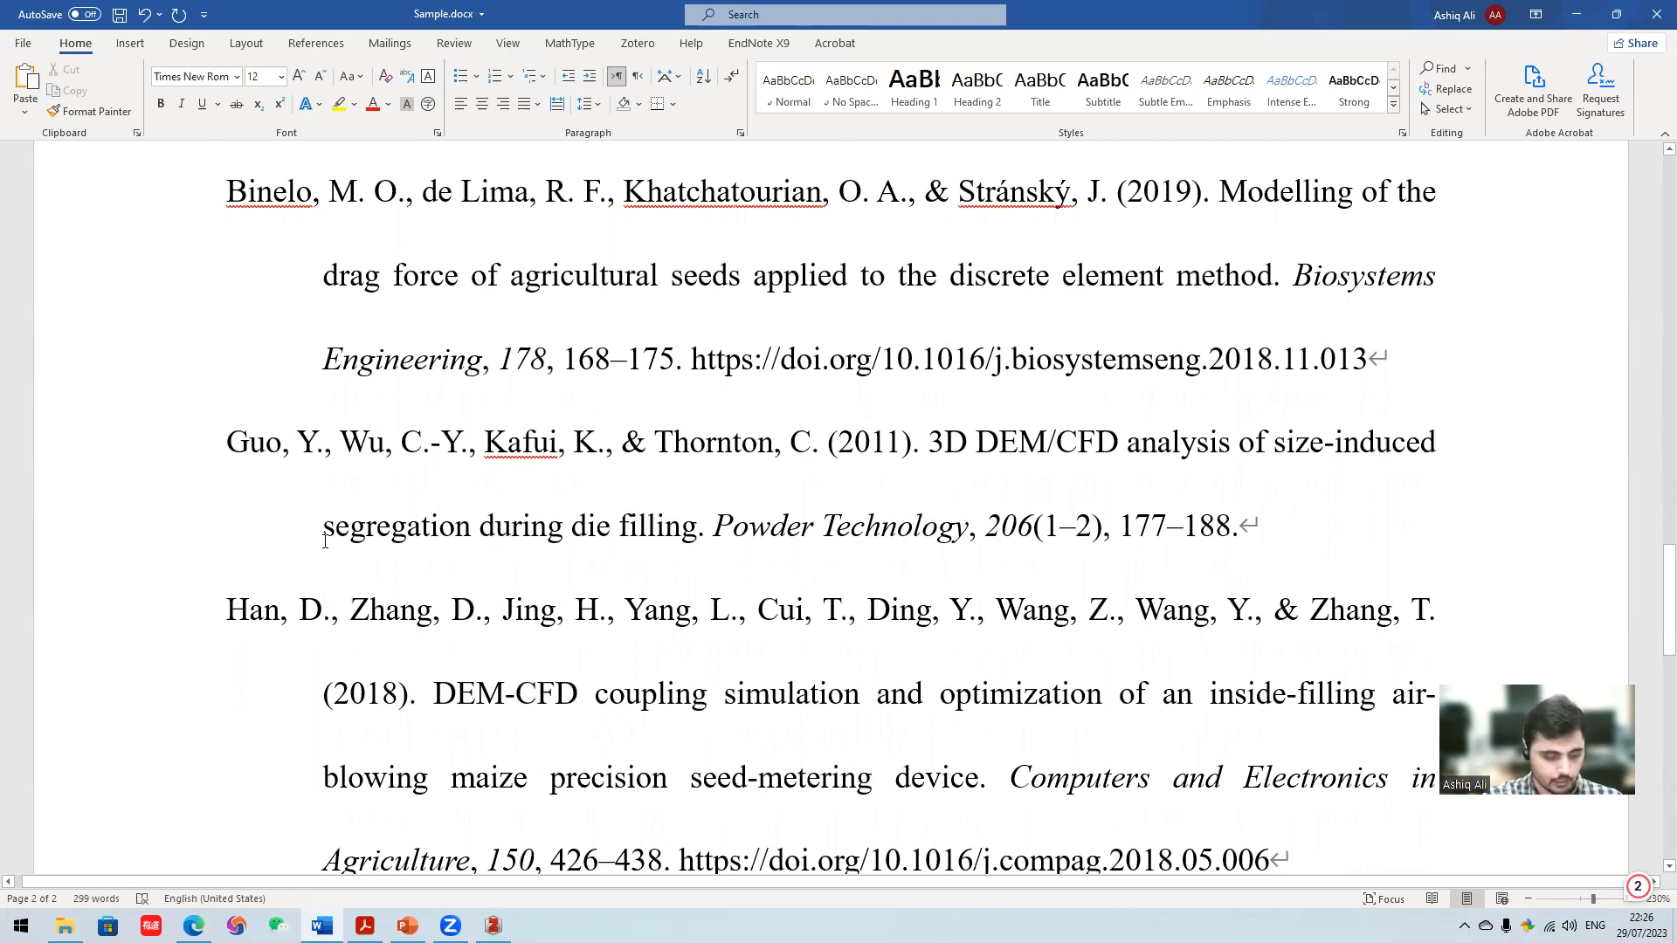
- Undo the recent Introduction line-break and line-spacing edits together with the switch to the APA citation style
left_click(148, 22)
scroll(825, 464, "up", 3)
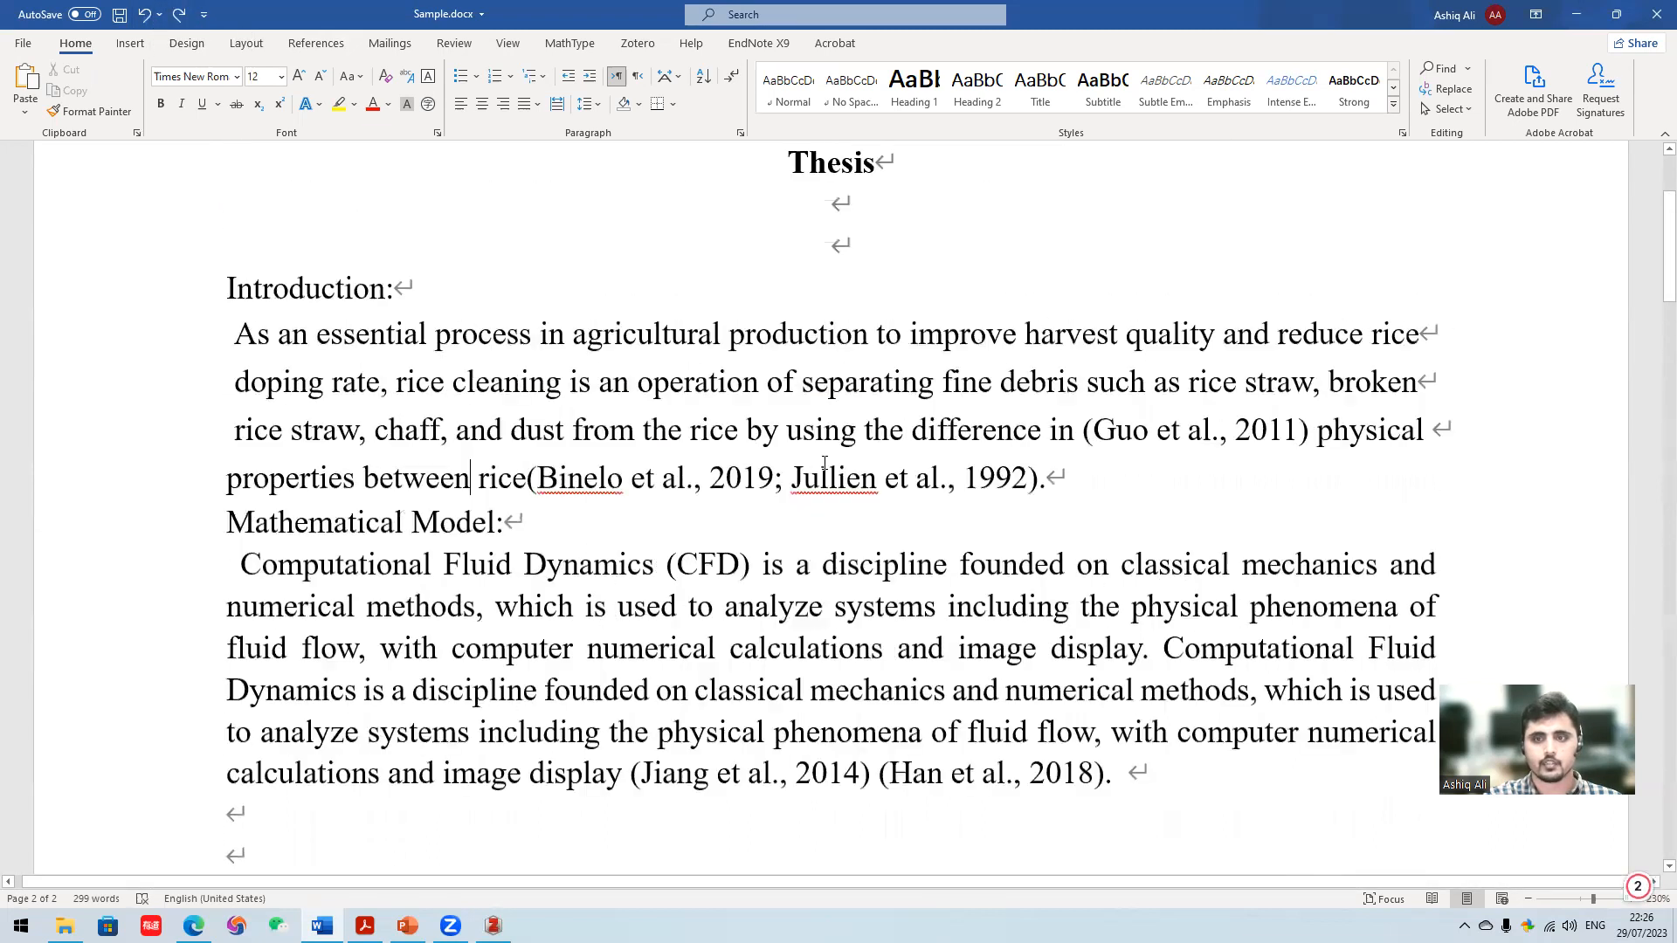
key("Return")
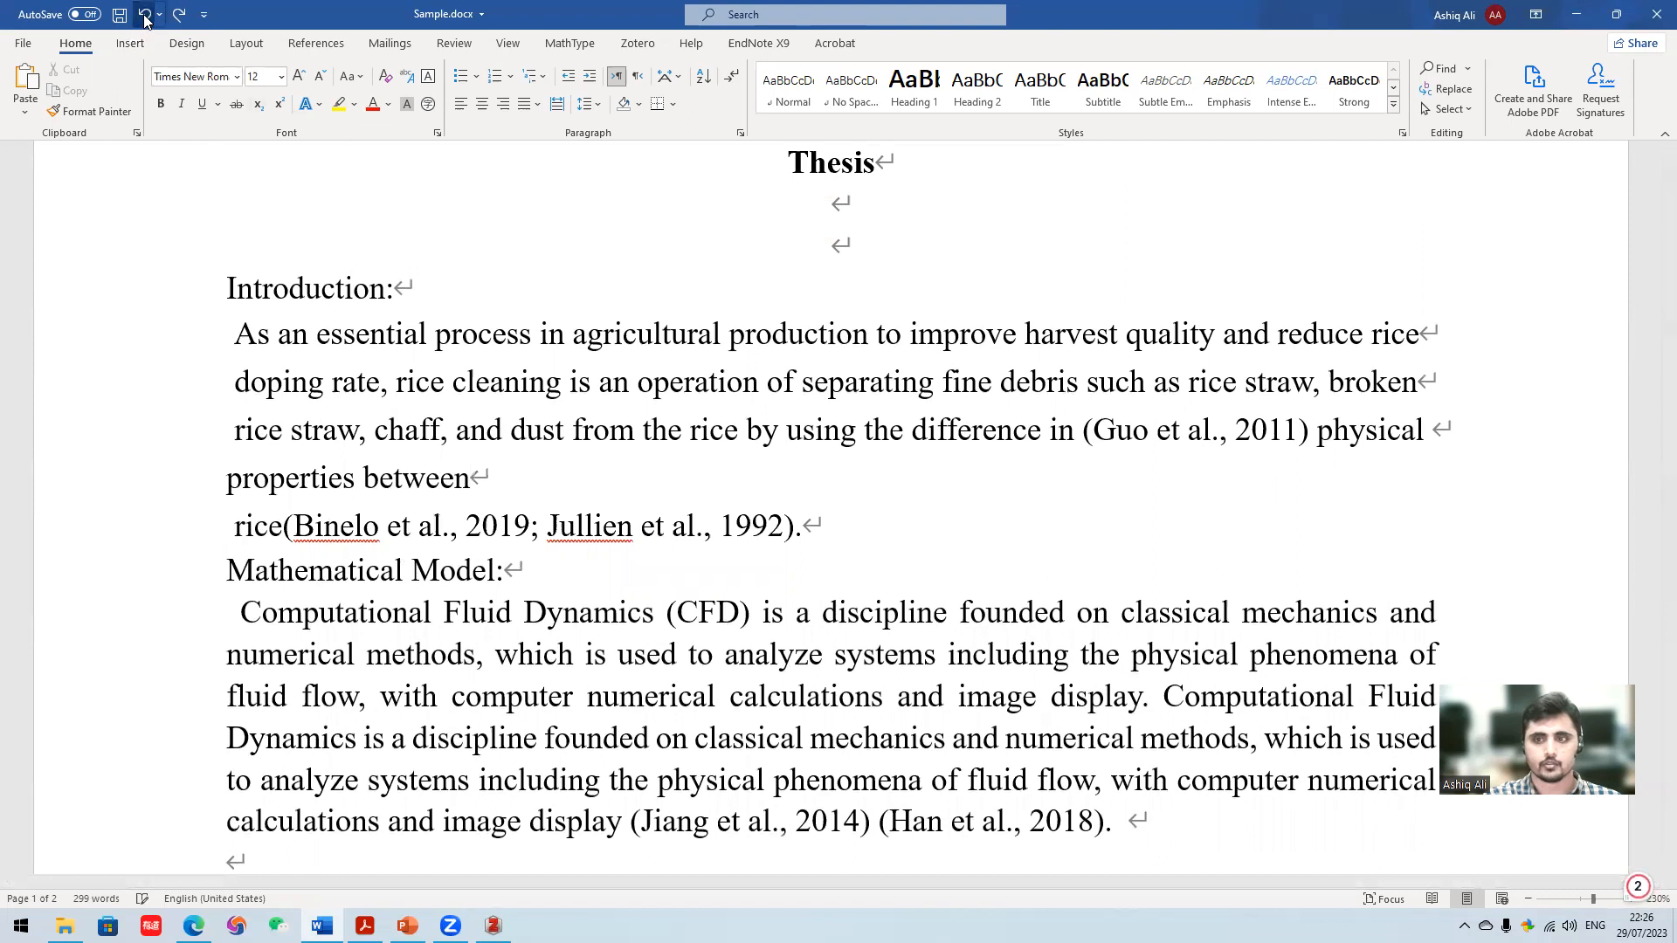
left_click(1002, 561)
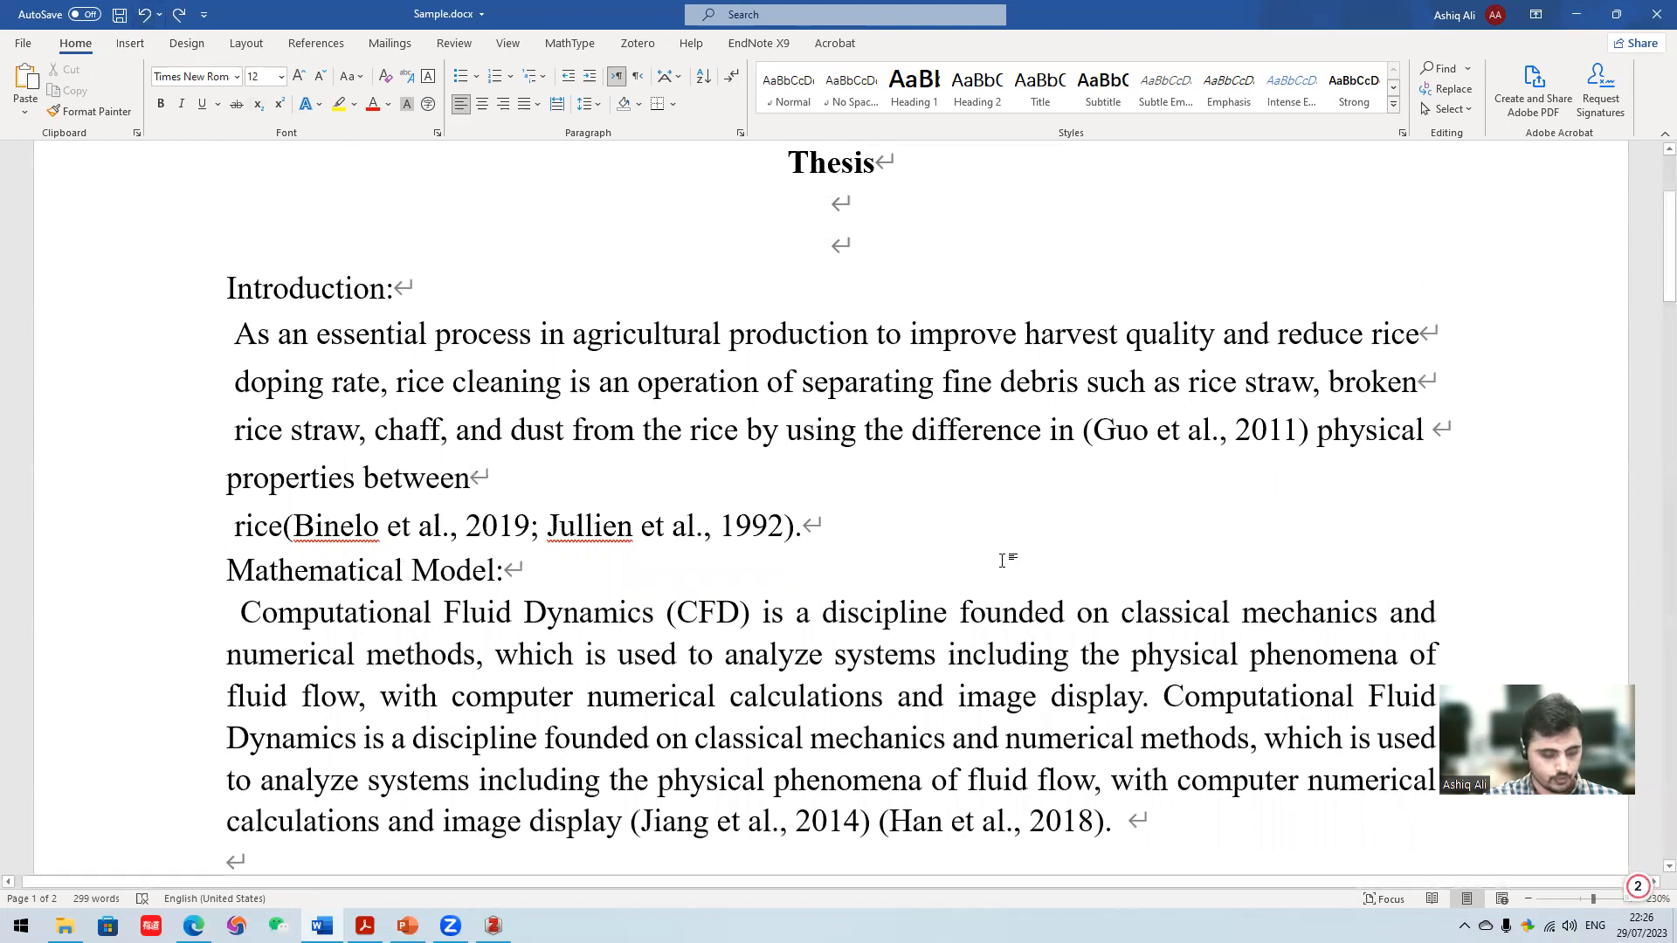
key("ctrl+z")
key("ctrl+z")
key("ctrl+z")
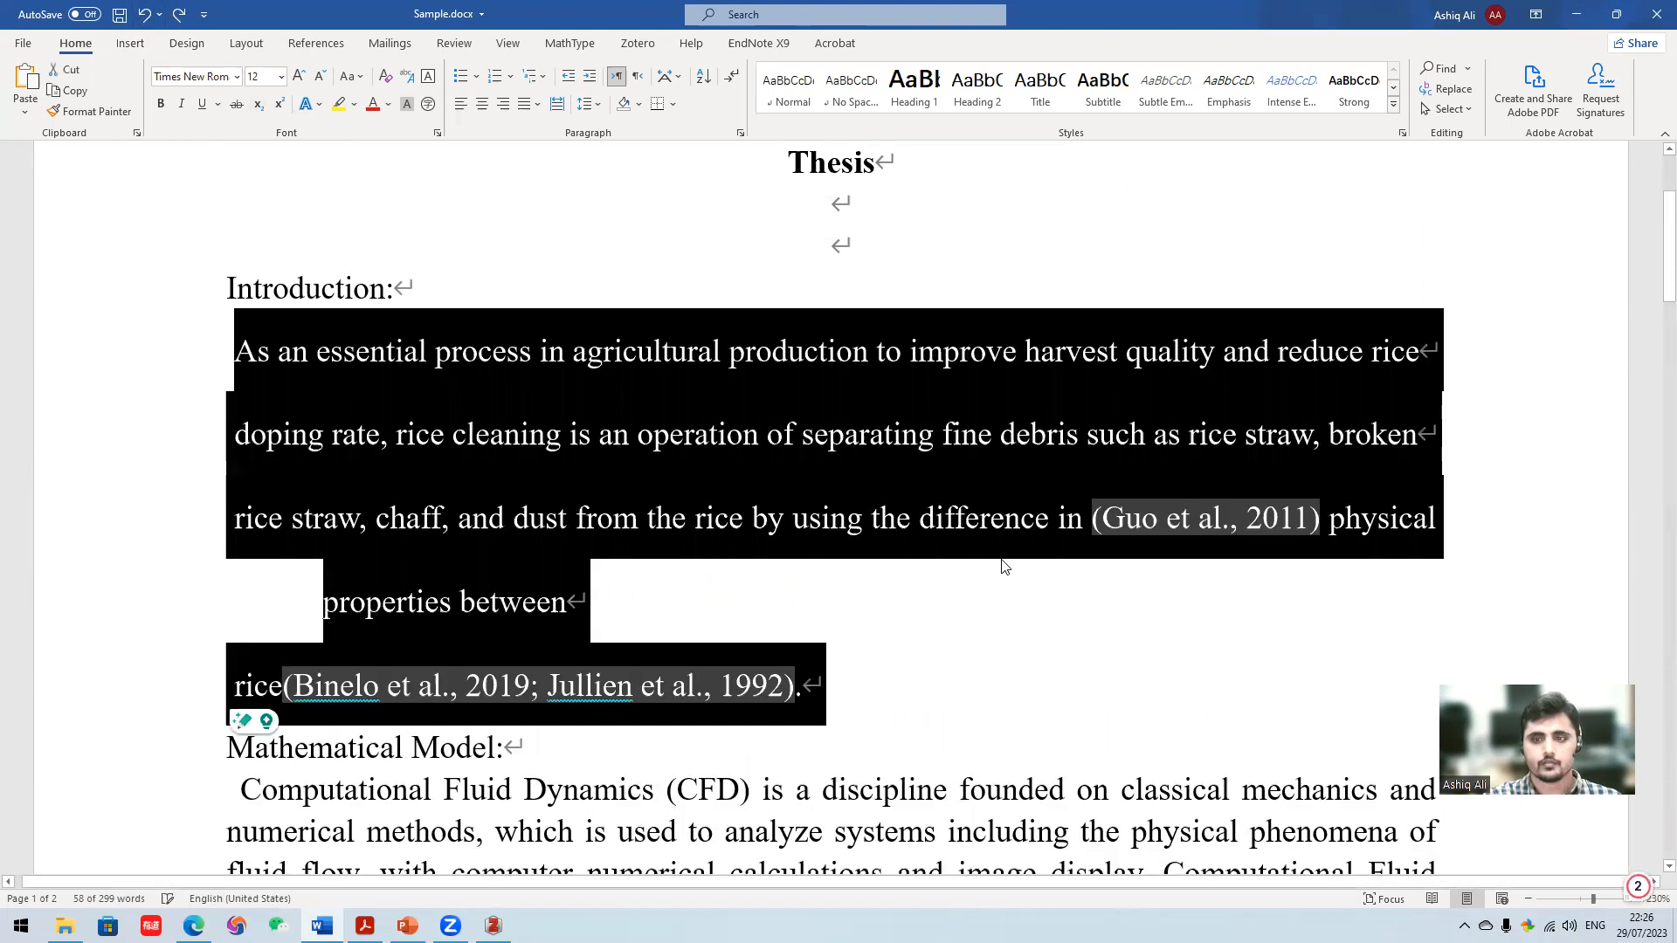
key("ctrl+z")
key("ctrl+z")
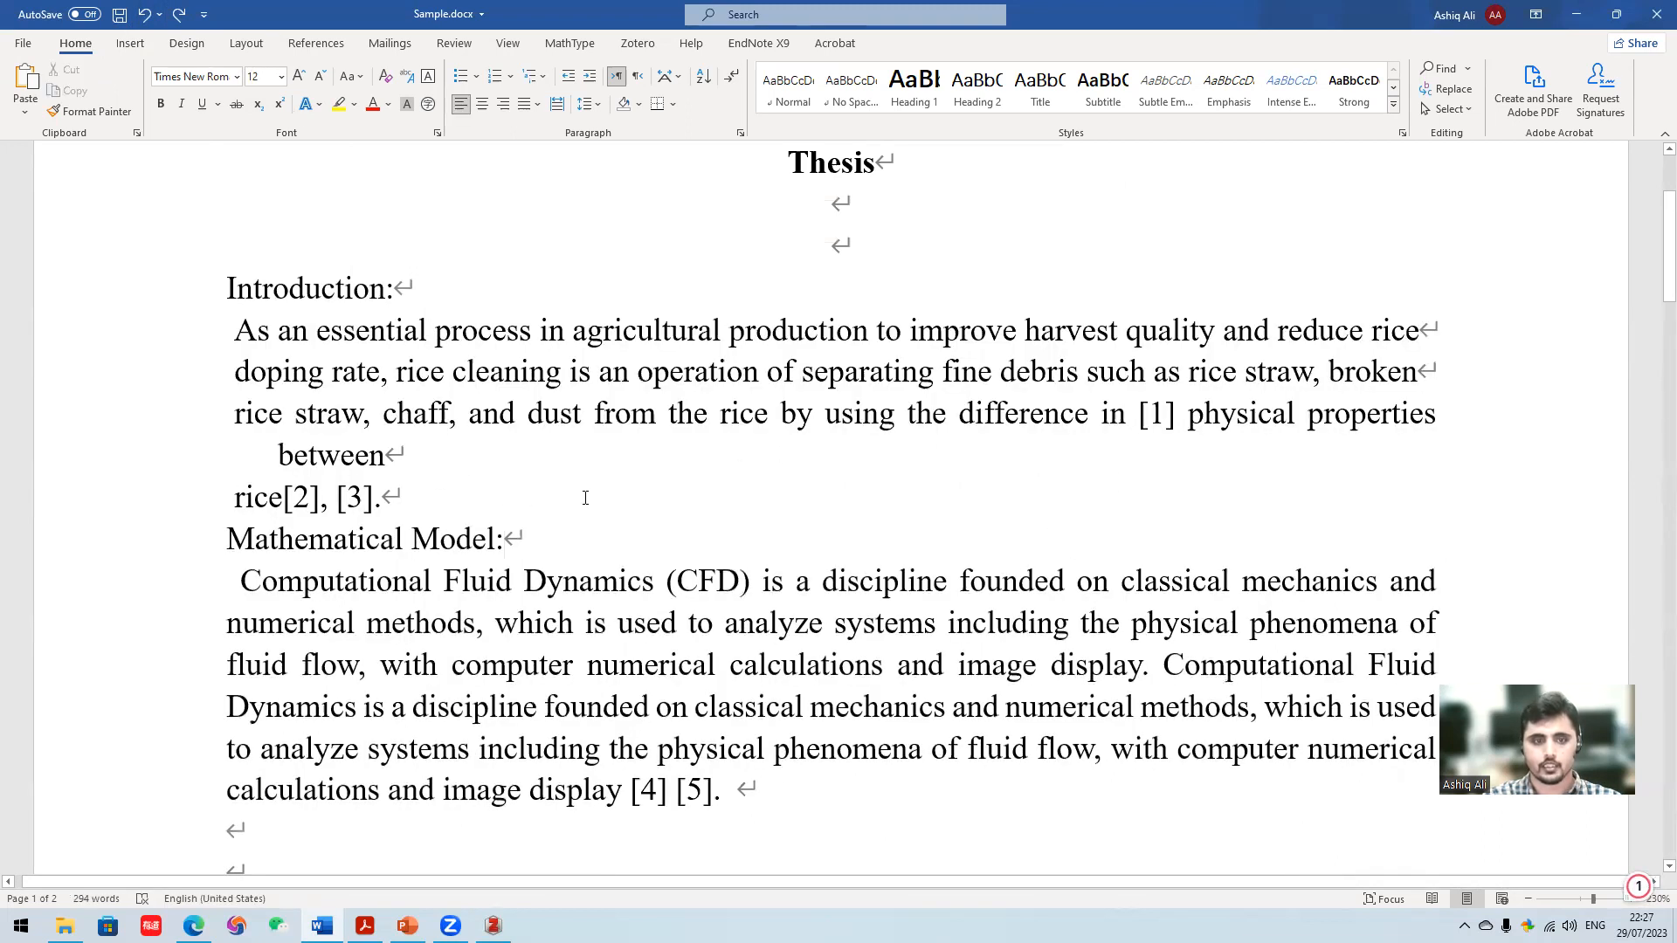
scroll(644, 629, "down", 15)
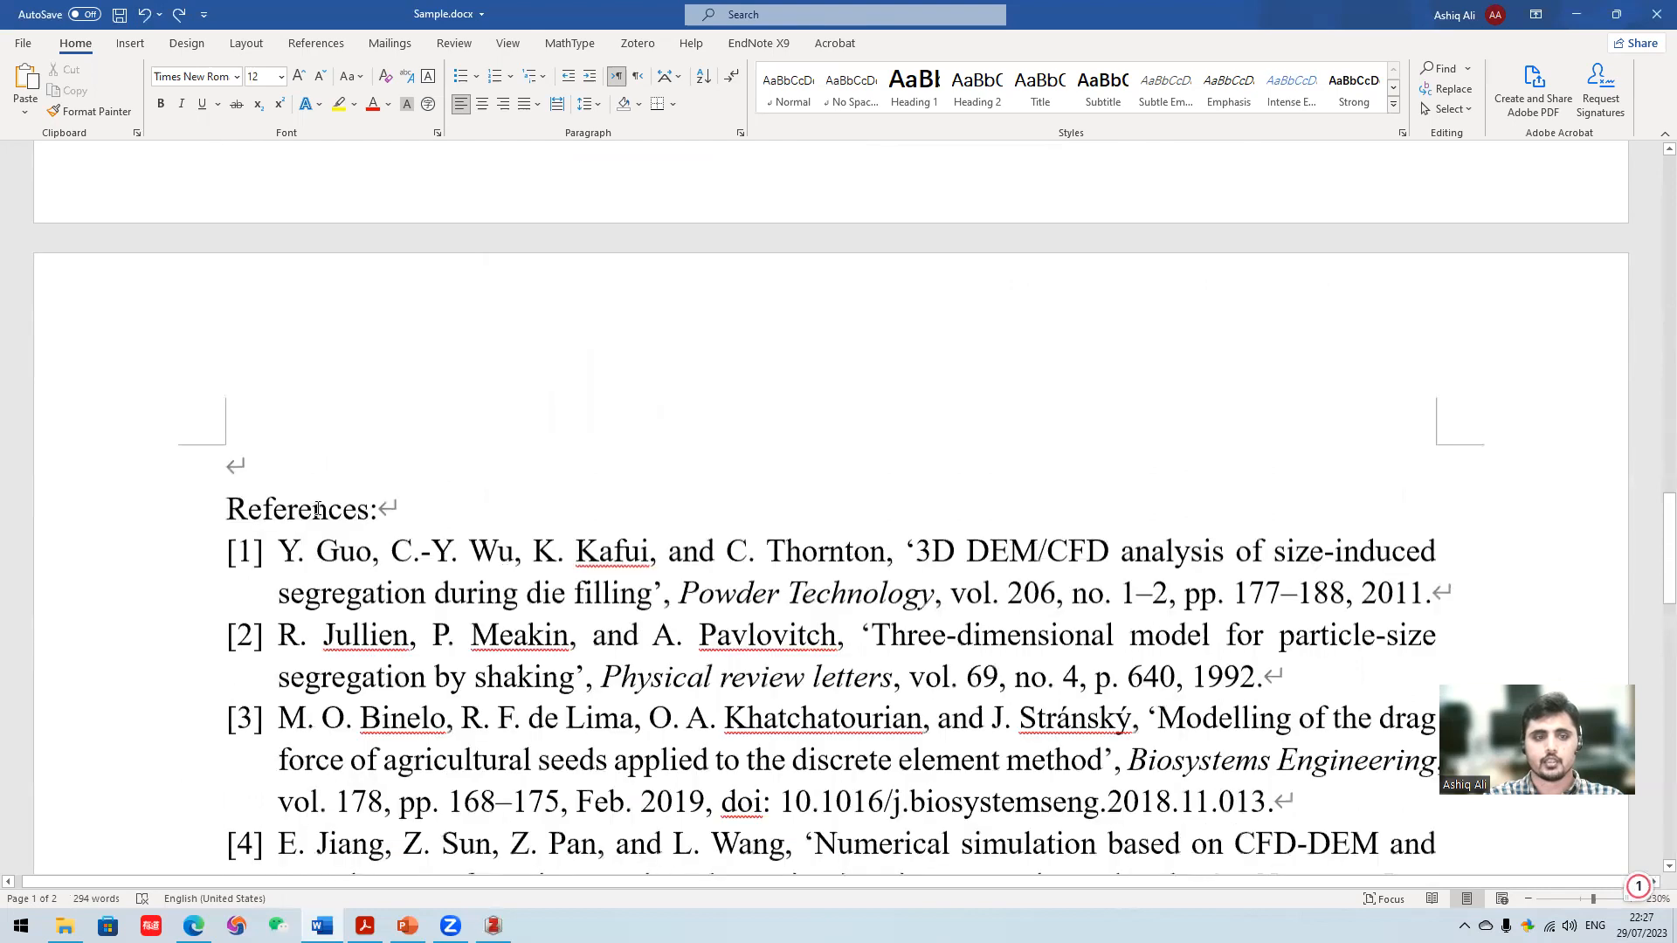
scroll(319, 510, "down", 3)
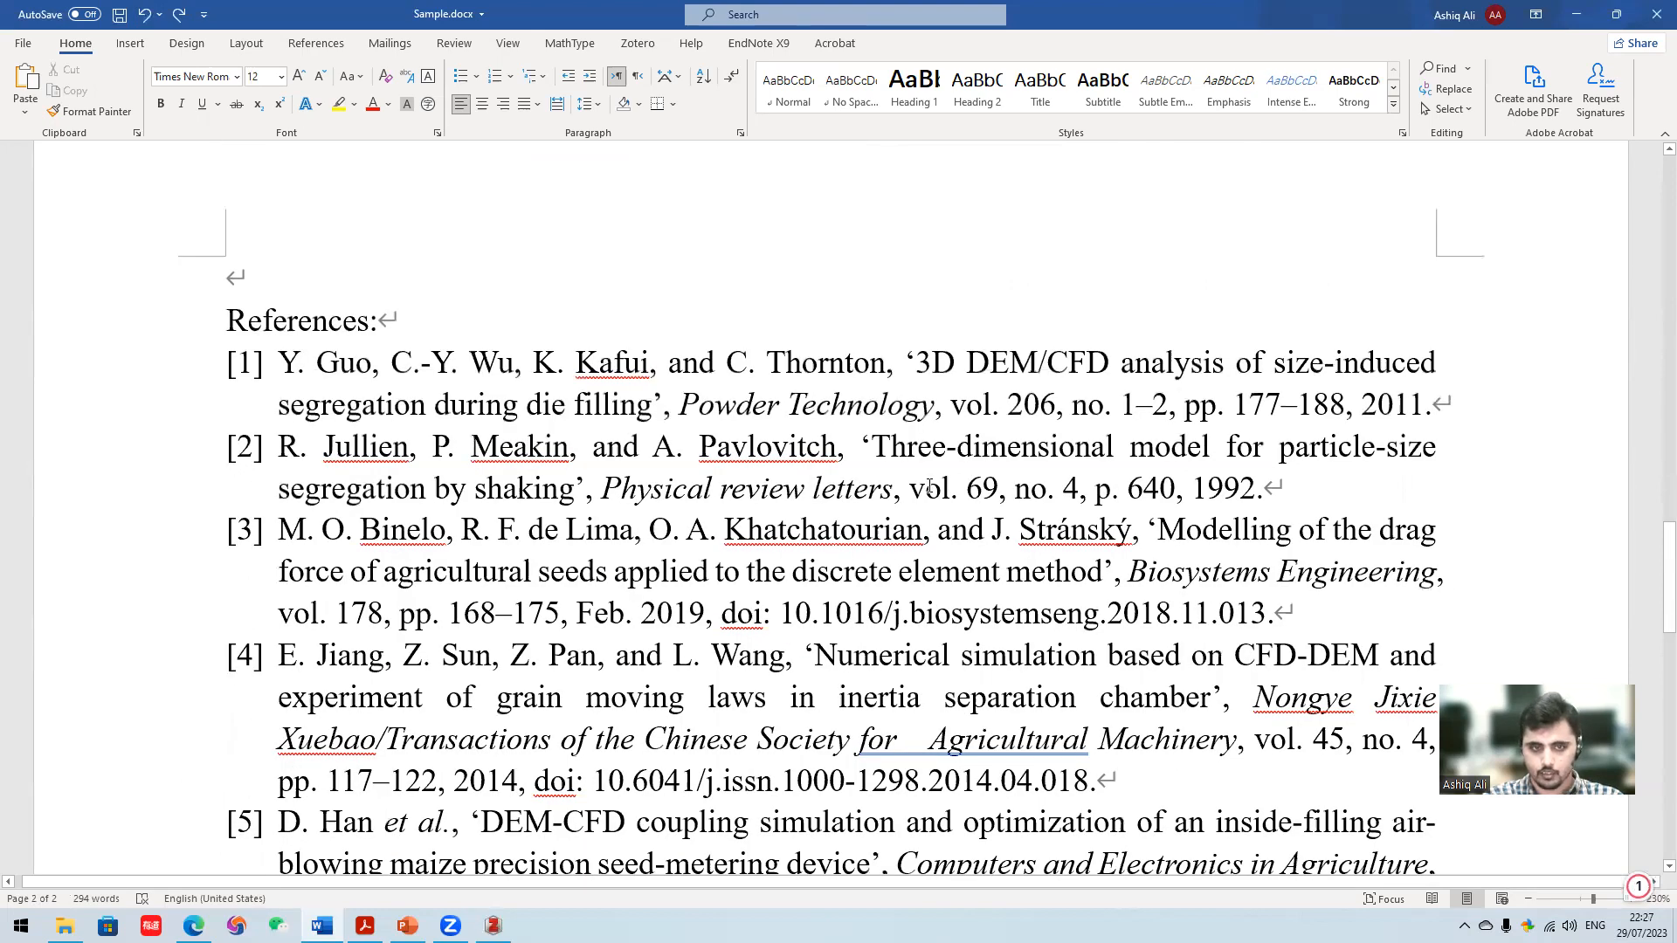
scroll(929, 487, "up", 15)
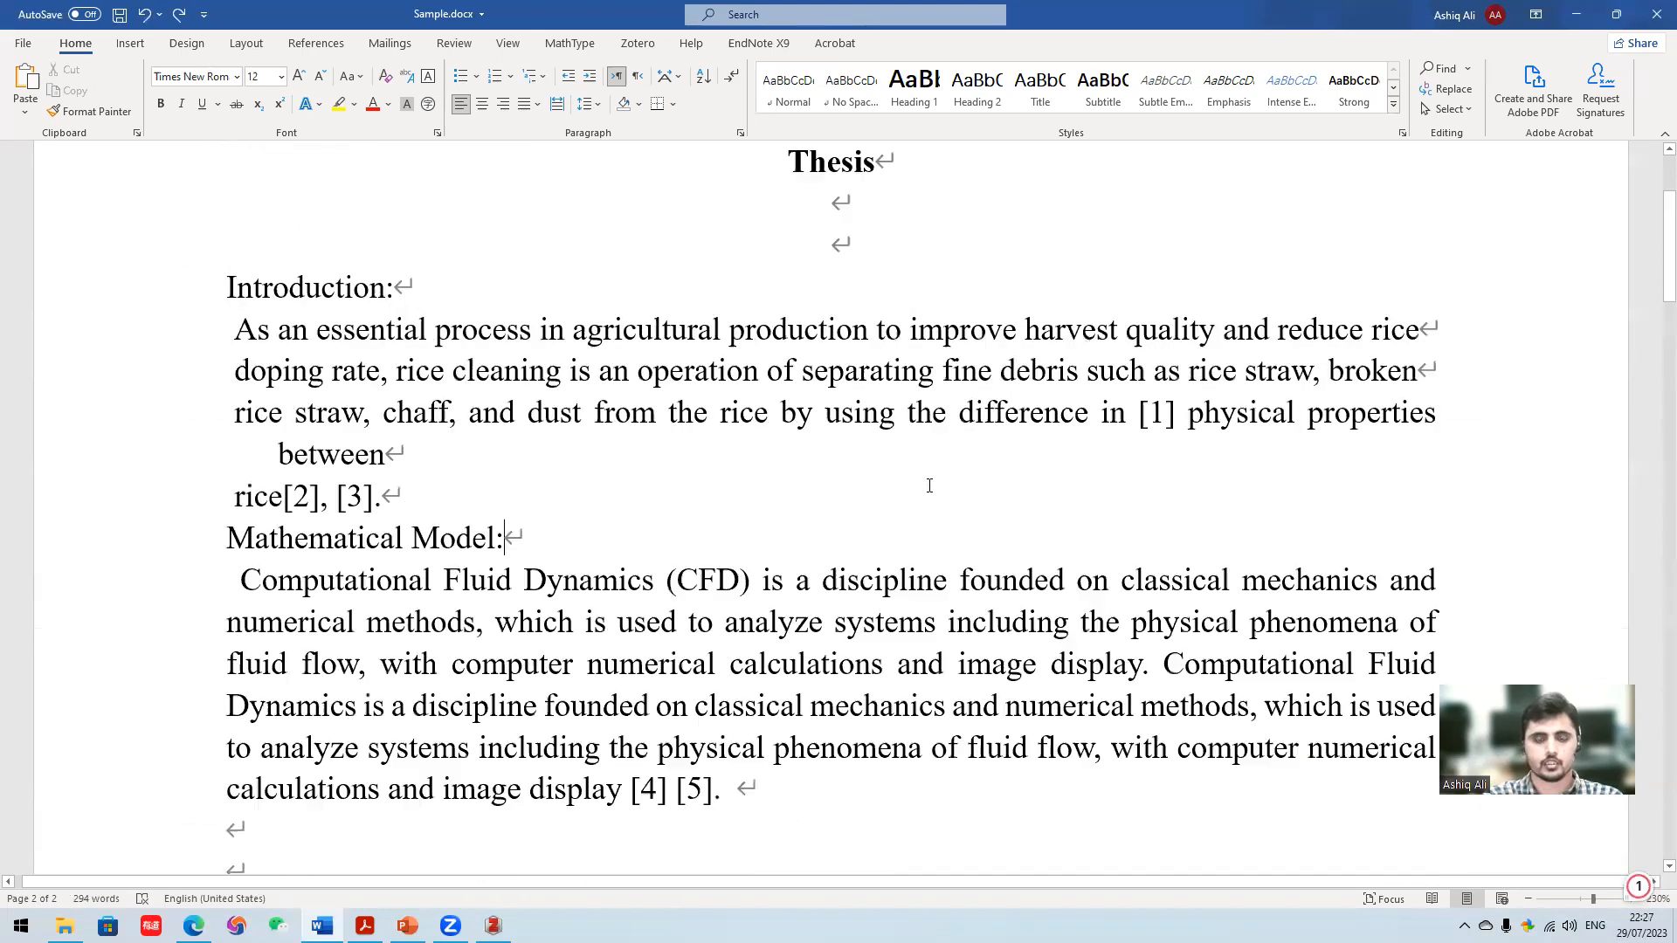
- Join the Introduction line starting with "rice" onto the line ending in "between"
scroll(709, 579, "down", 2)
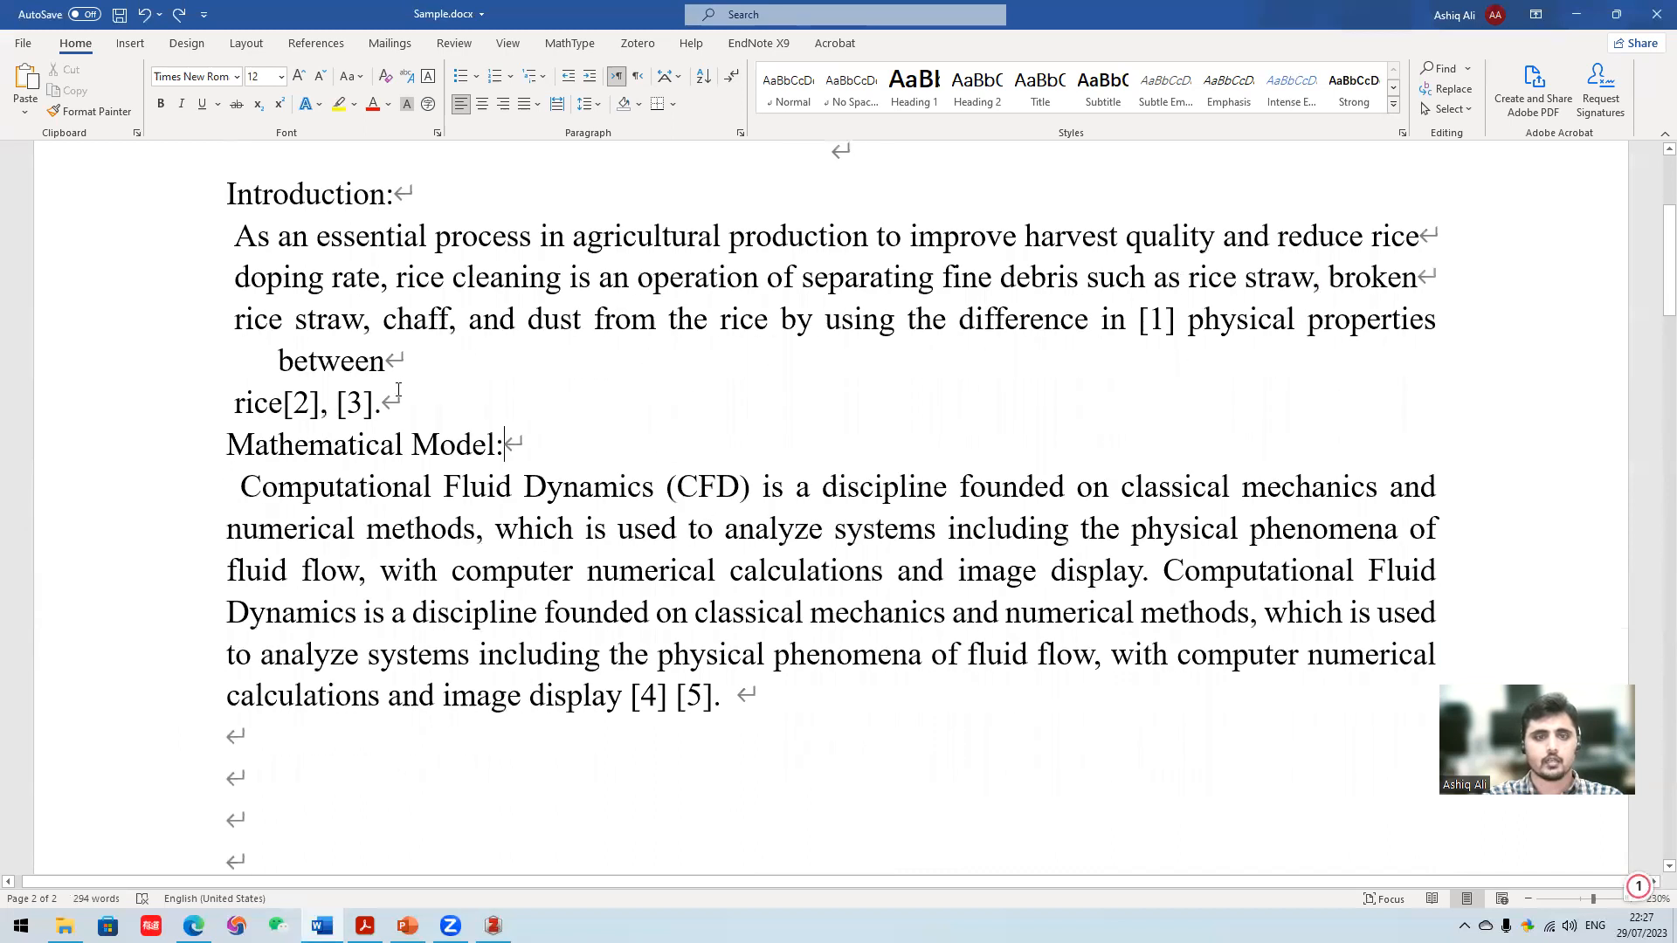
left_click(235, 406)
key("BackSpace")
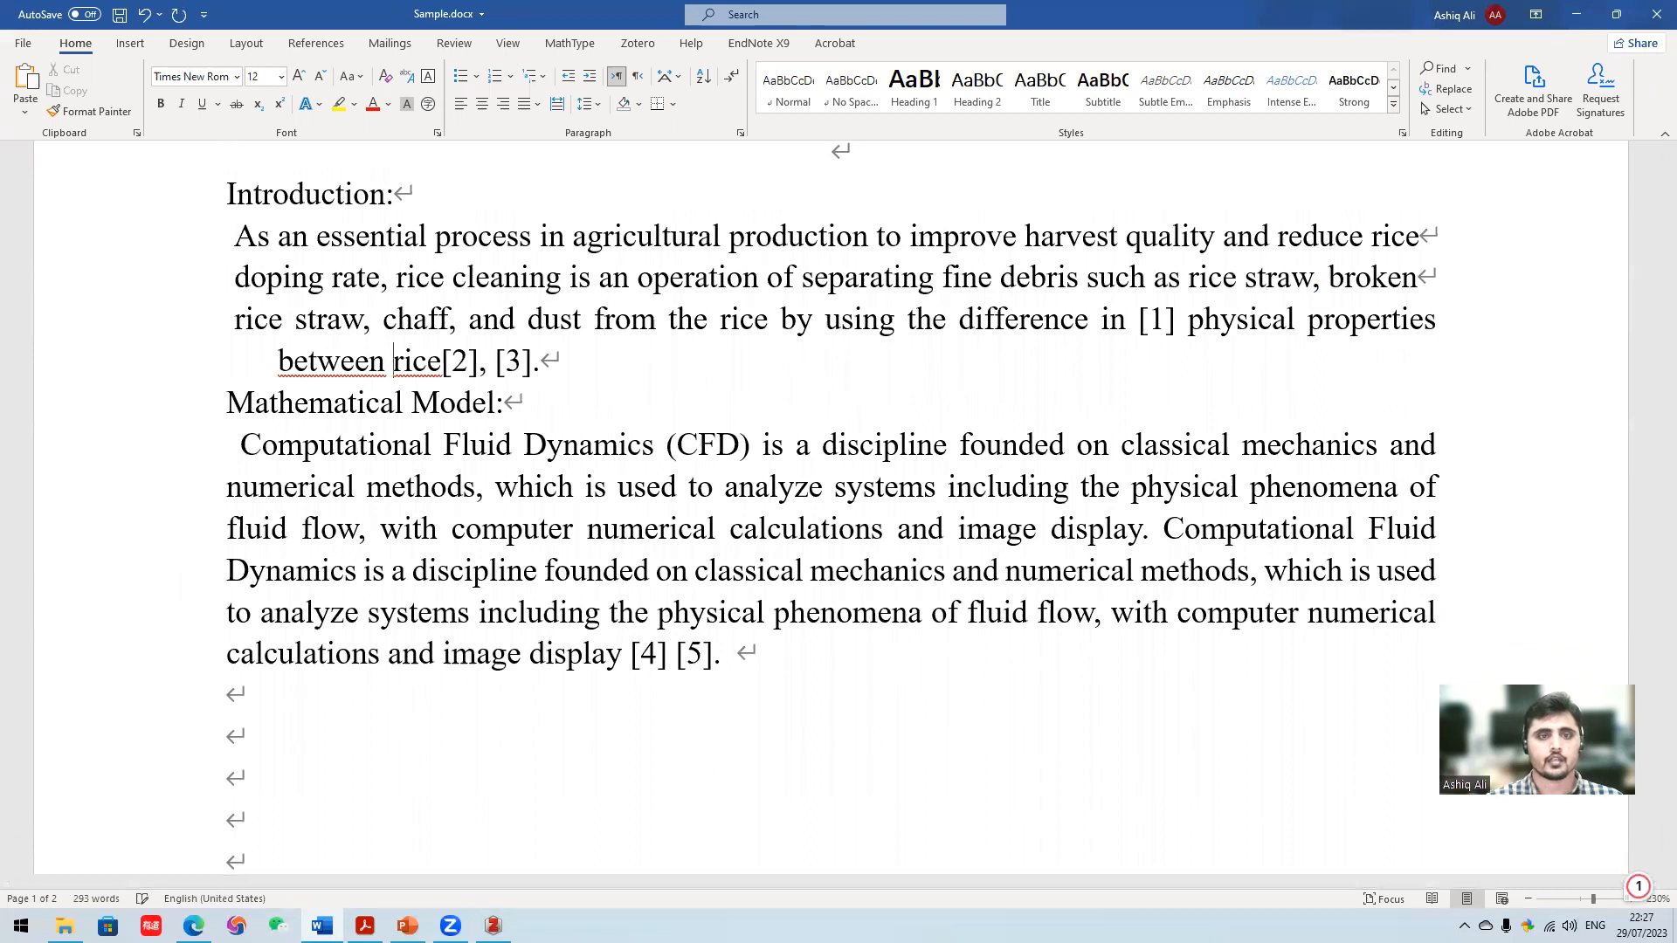